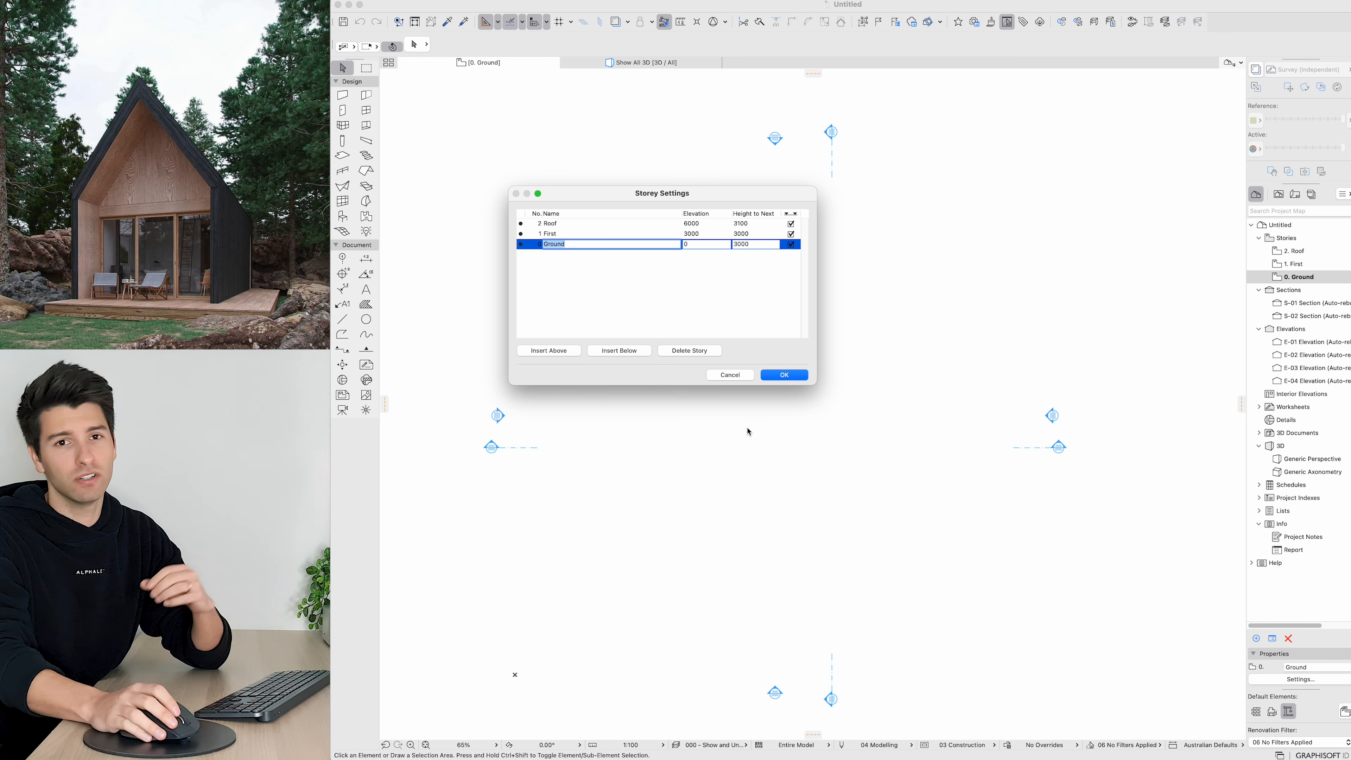
Step: Insert a new storey below Ground named Footing with an elevation of -172
{"action": "left_click", "coordinate": [572, 249]}
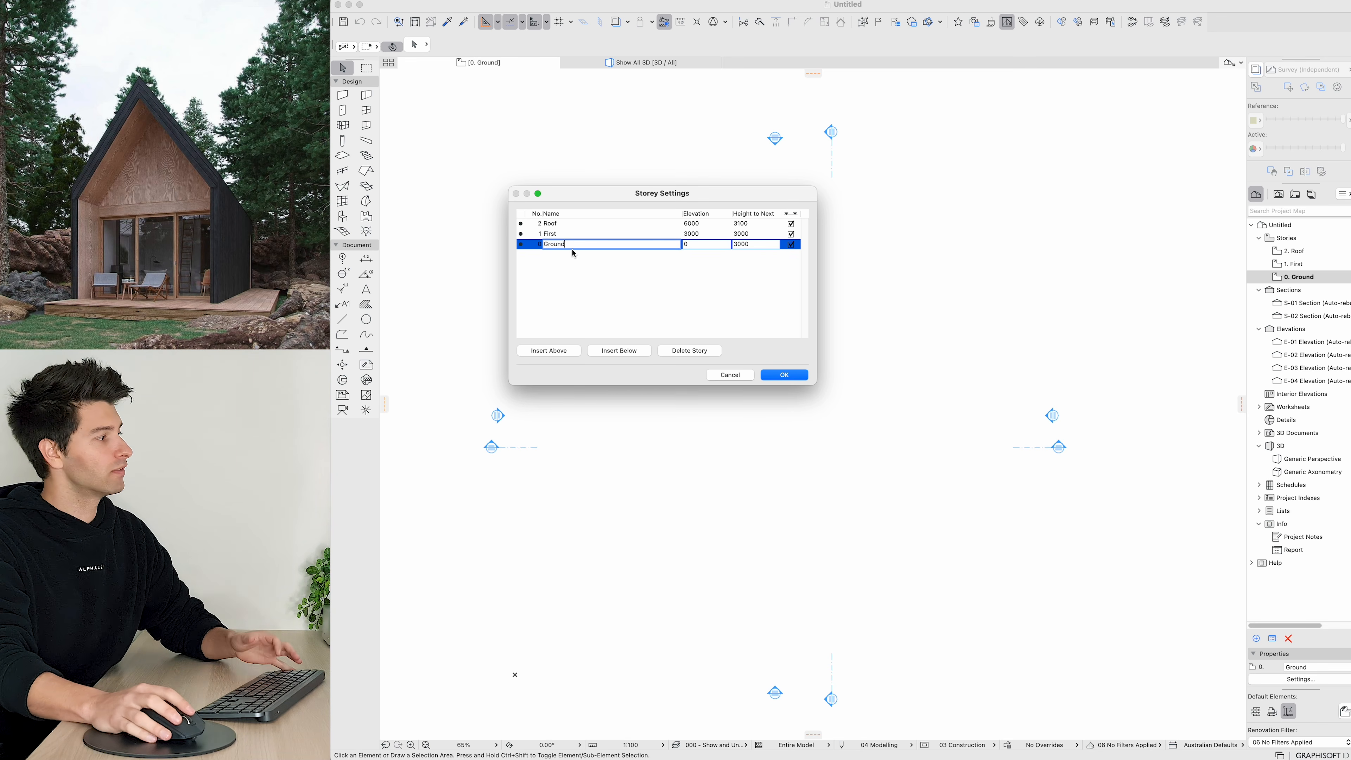
{"action": "left_click", "coordinate": [618, 351]}
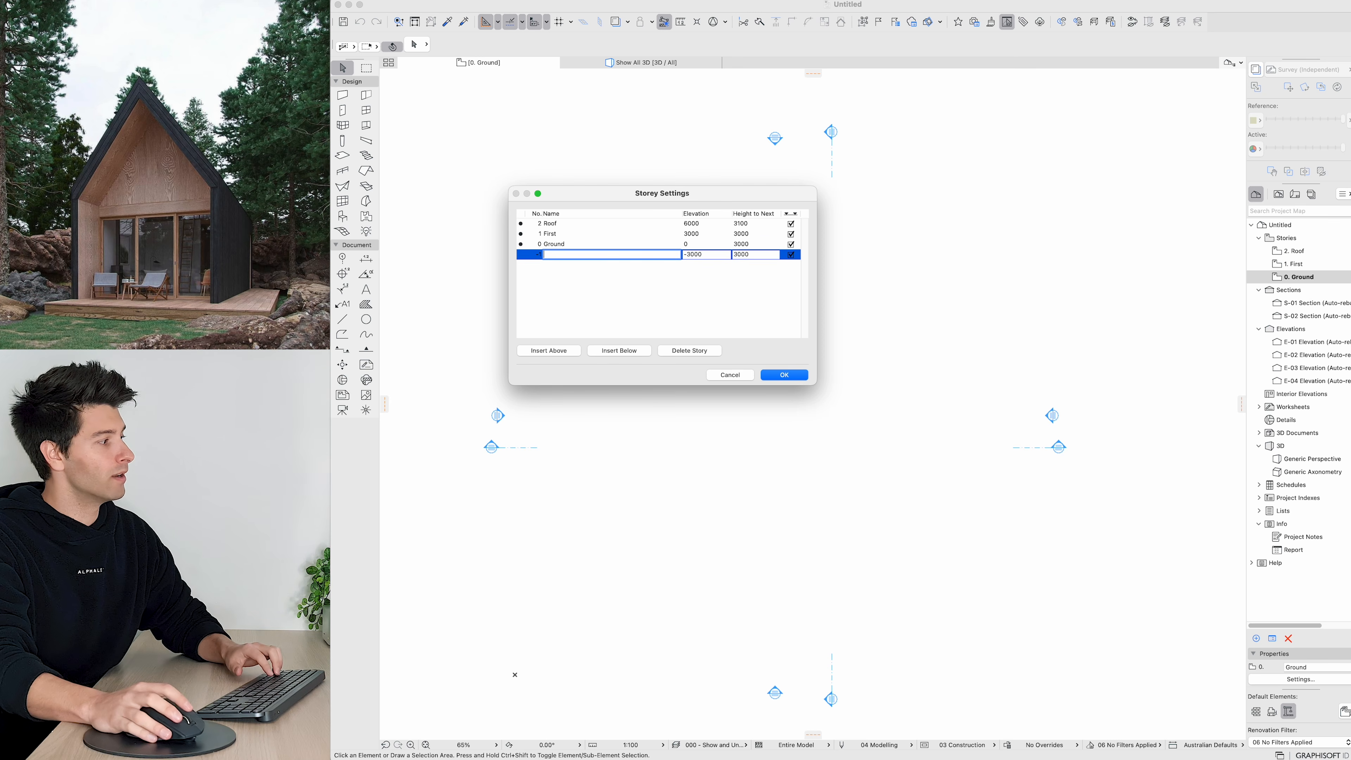
{"action": "type", "text": "Fotting"}
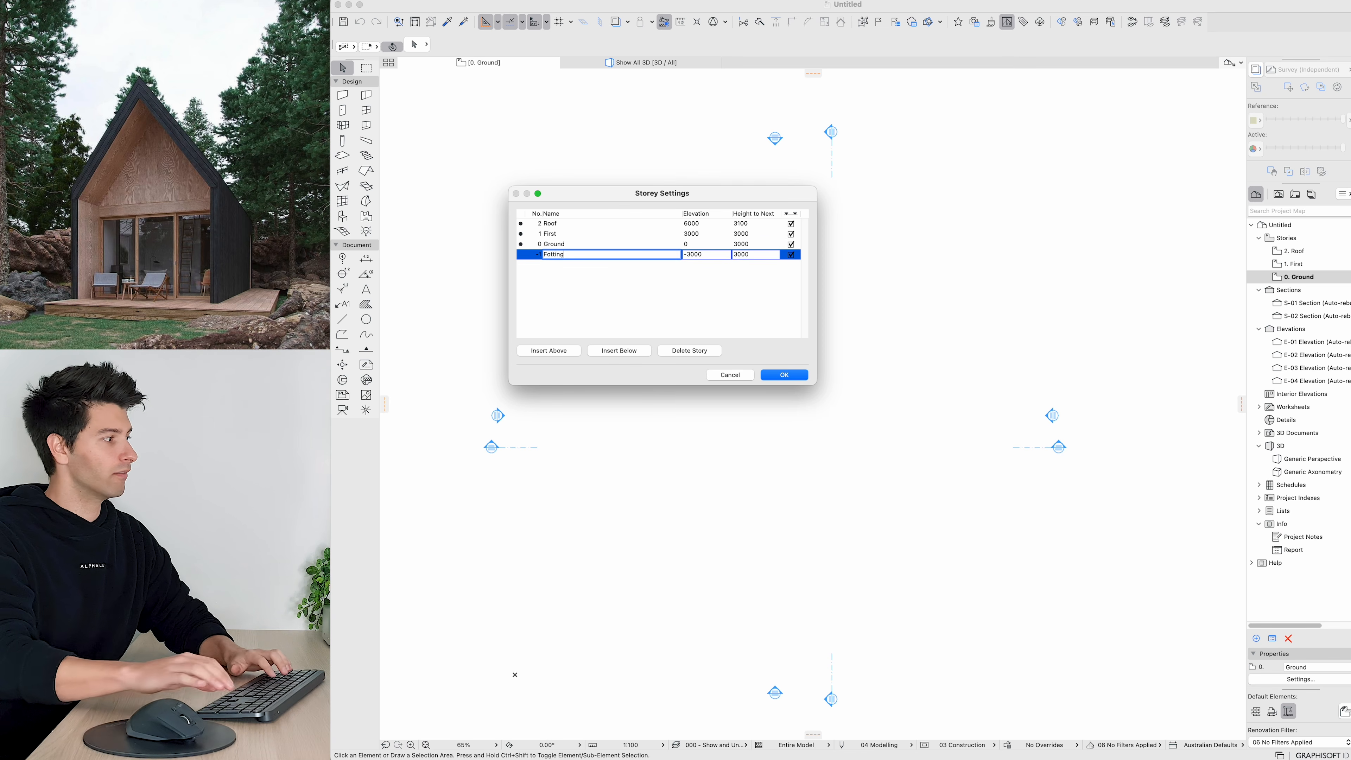
{"action": "type", "text": "otin"}
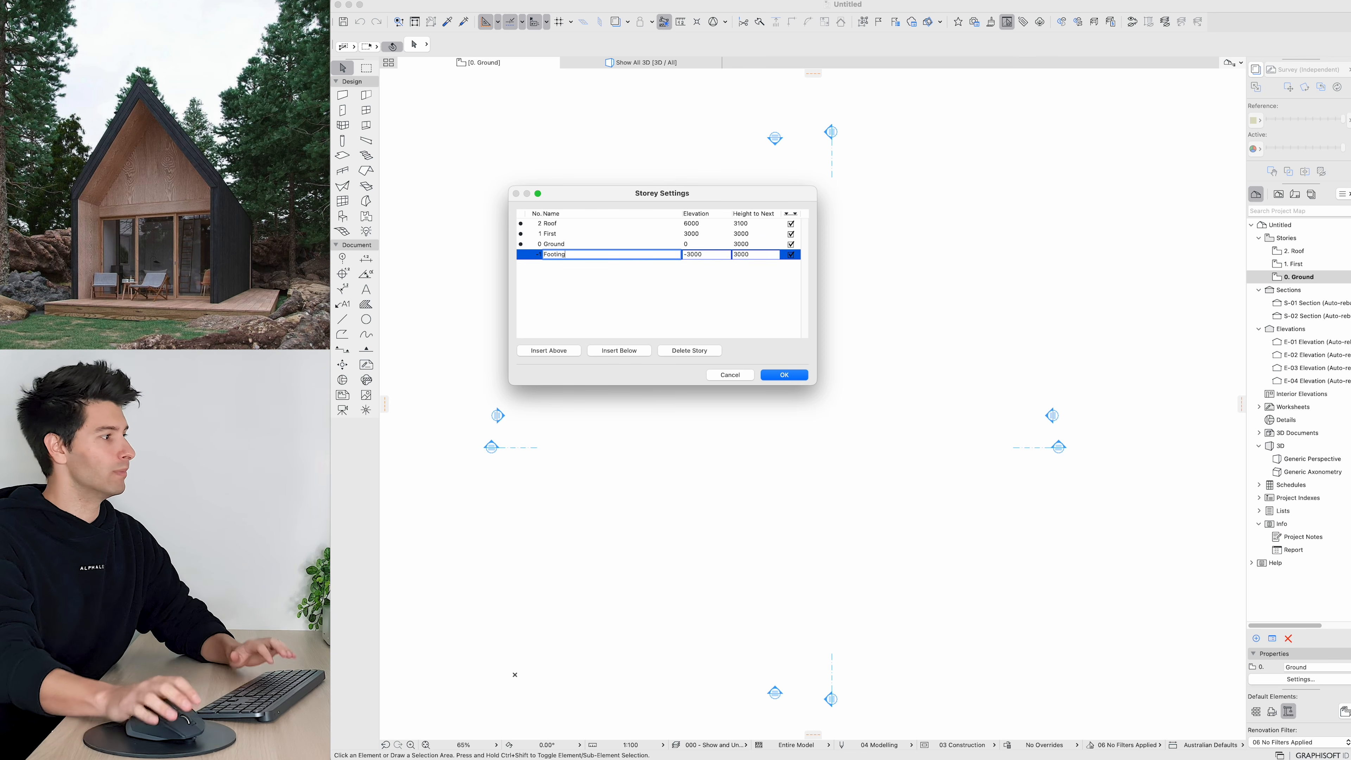
{"action": "left_click_drag", "start_coordinate": [750, 256], "coordinate": [670, 258]}
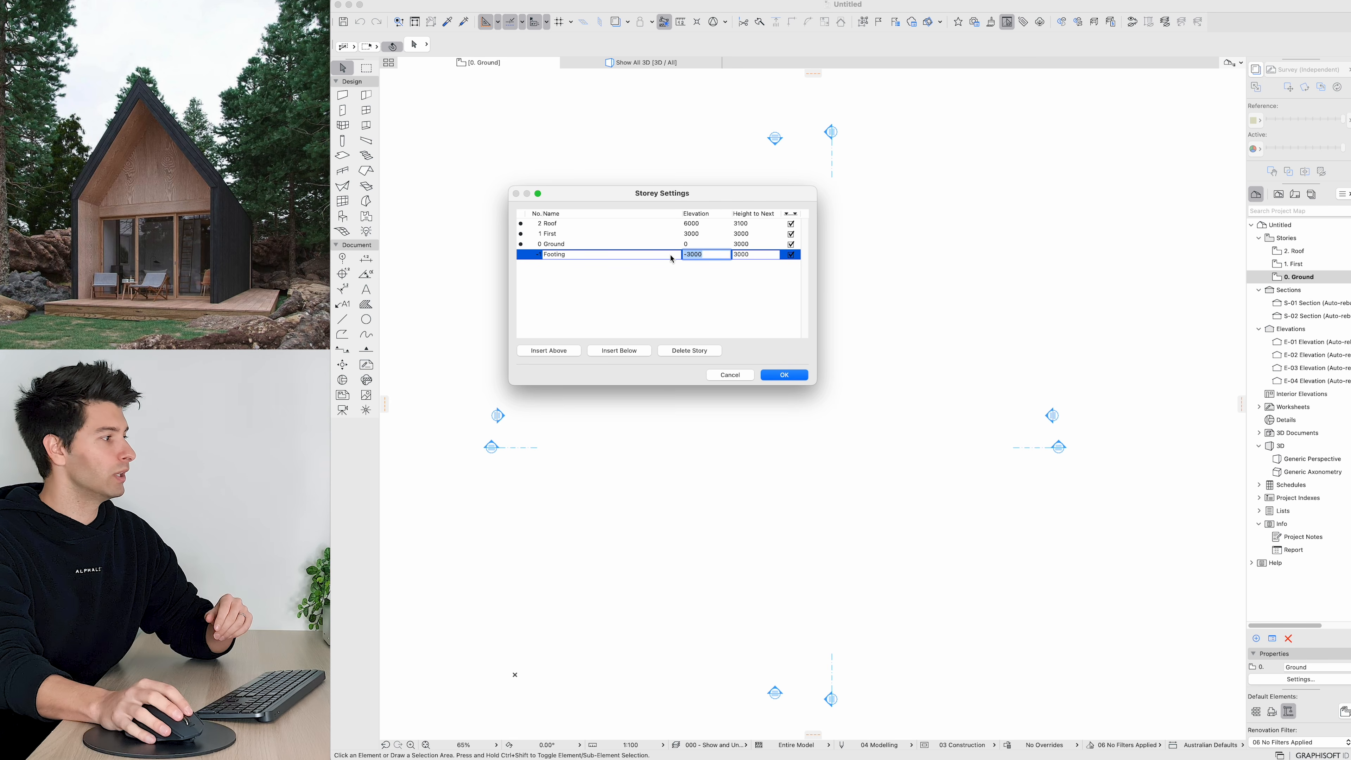
{"action": "type", "text": "-172"}
{"action": "left_click", "coordinate": [692, 294]}
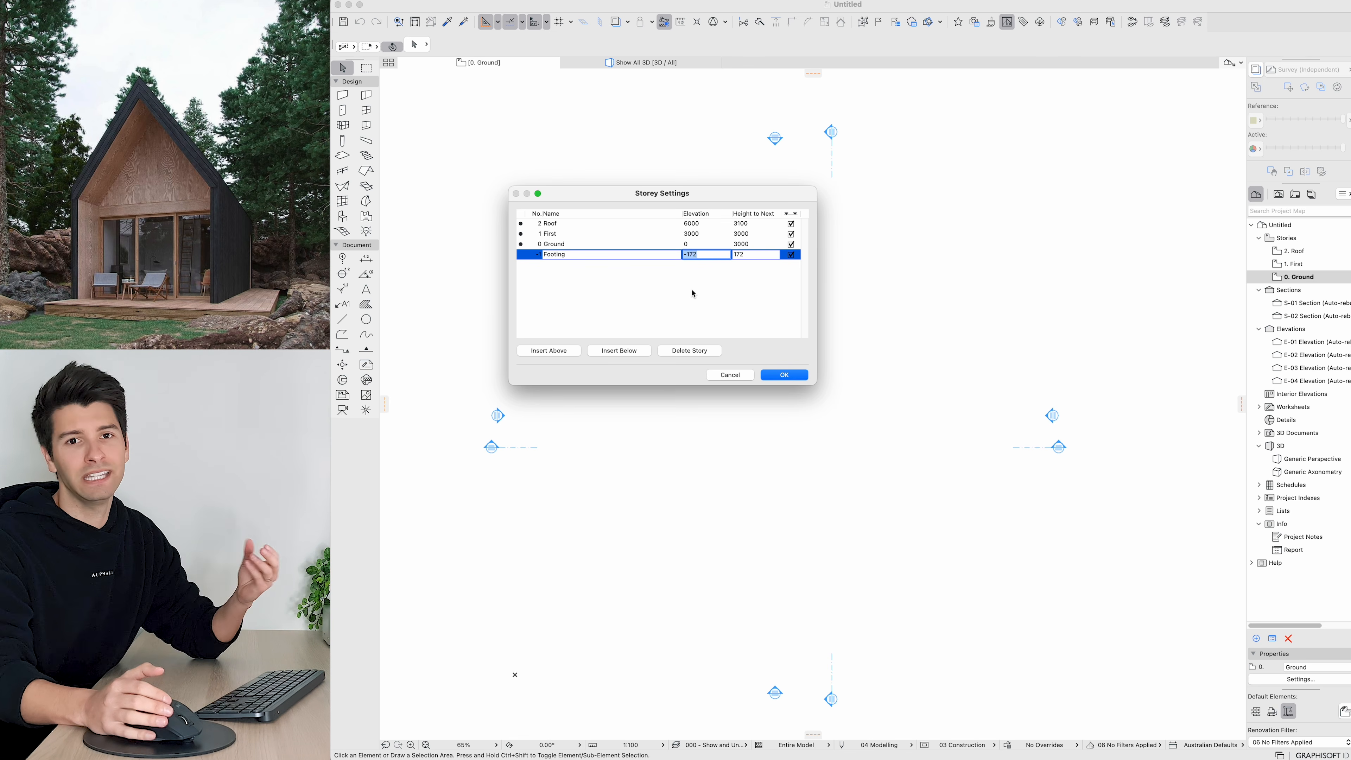
Step: Set the Ground storey's height to next storey to 2745
{"action": "left_click", "coordinate": [623, 245]}
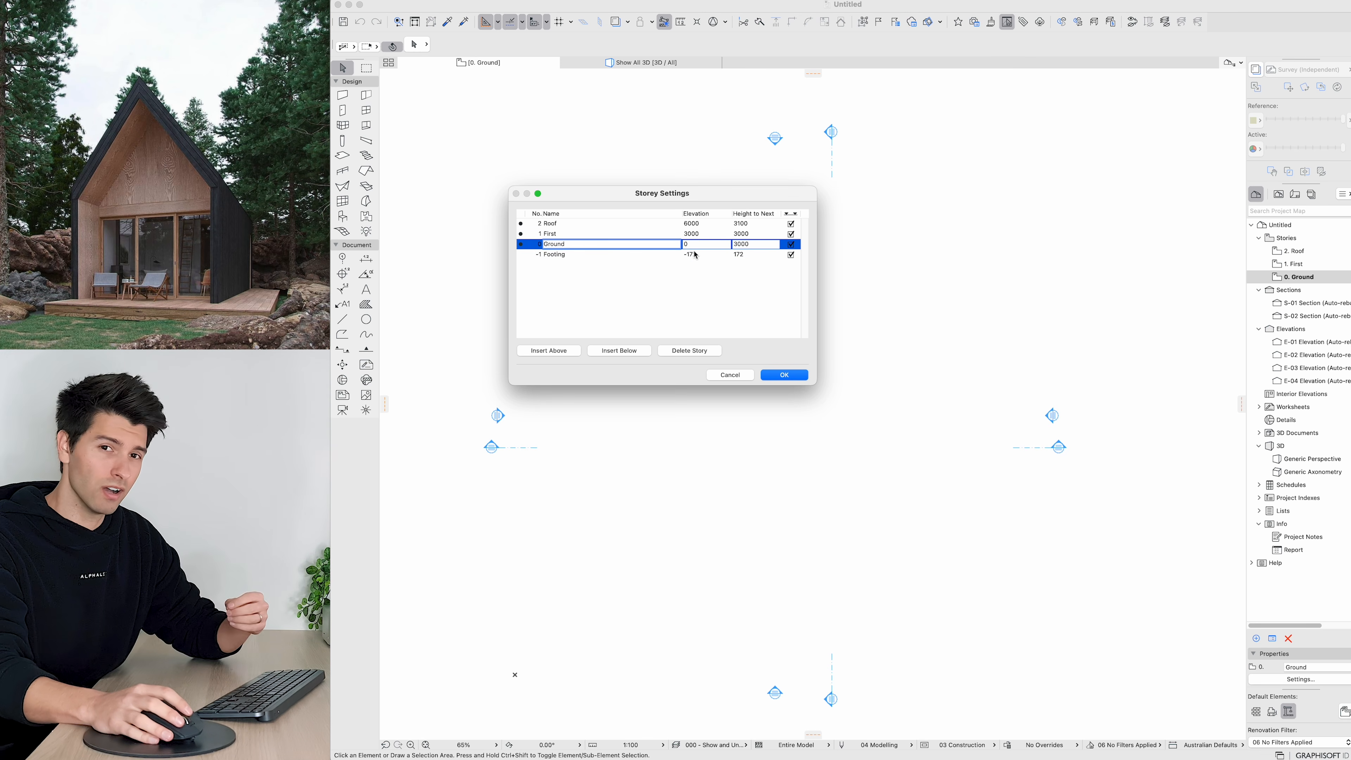
{"action": "left_click", "coordinate": [758, 242]}
{"action": "type", "text": "27"}
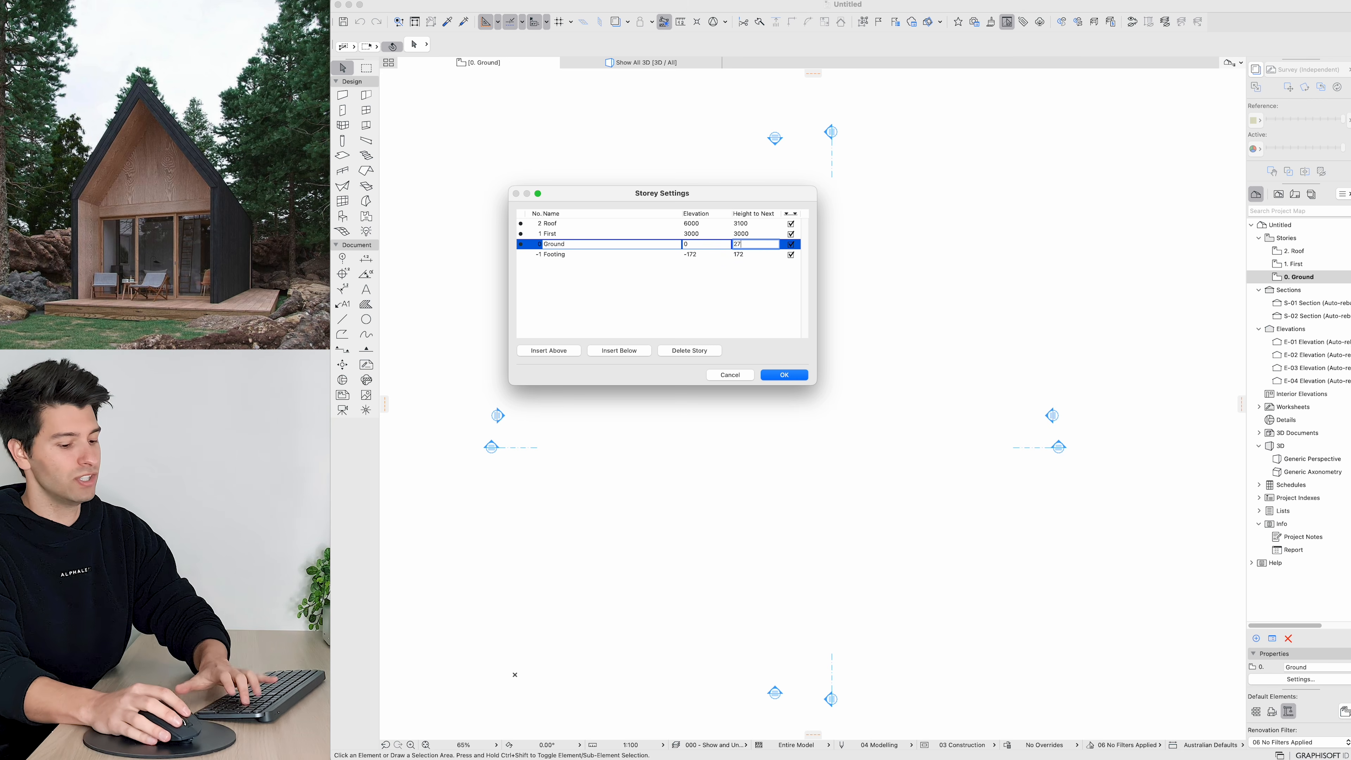
{"action": "type", "text": "45"}
{"action": "left_click", "coordinate": [751, 255]}
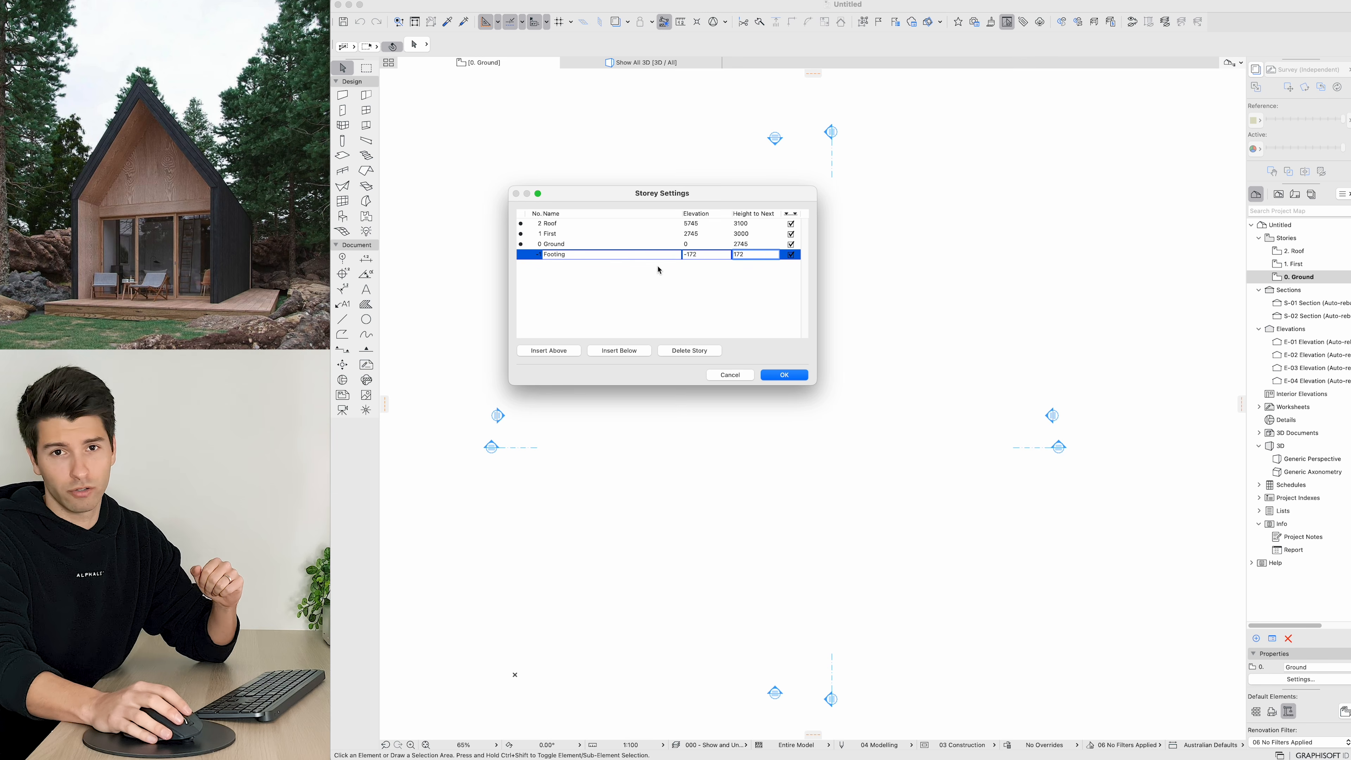
Step: Delete the First storey from the storey list
{"action": "left_click", "coordinate": [620, 234]}
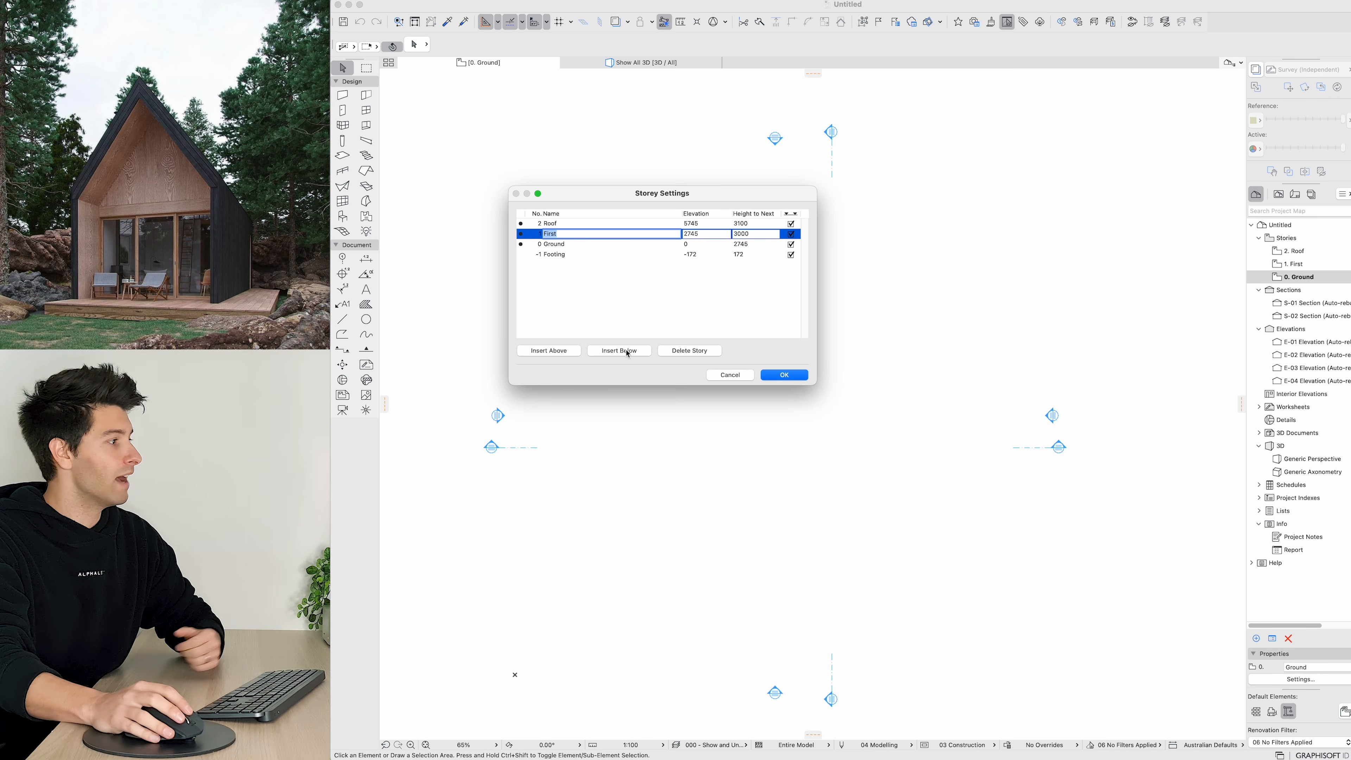
{"action": "left_click", "coordinate": [706, 351]}
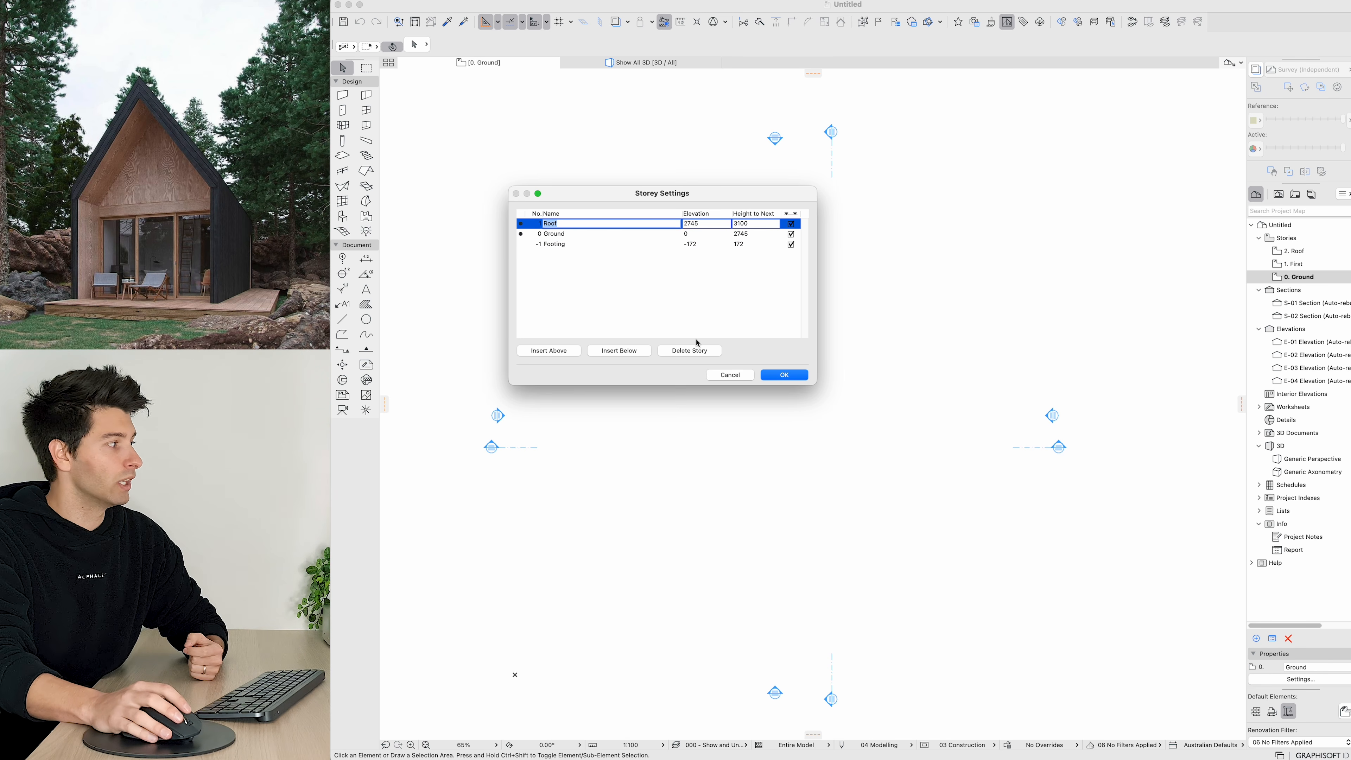
Step: Turn off the level display option for all three storeys and apply the storey settings, deleting anyway
{"action": "left_click", "coordinate": [791, 223]}
{"action": "left_click", "coordinate": [790, 234]}
{"action": "left_click", "coordinate": [790, 244]}
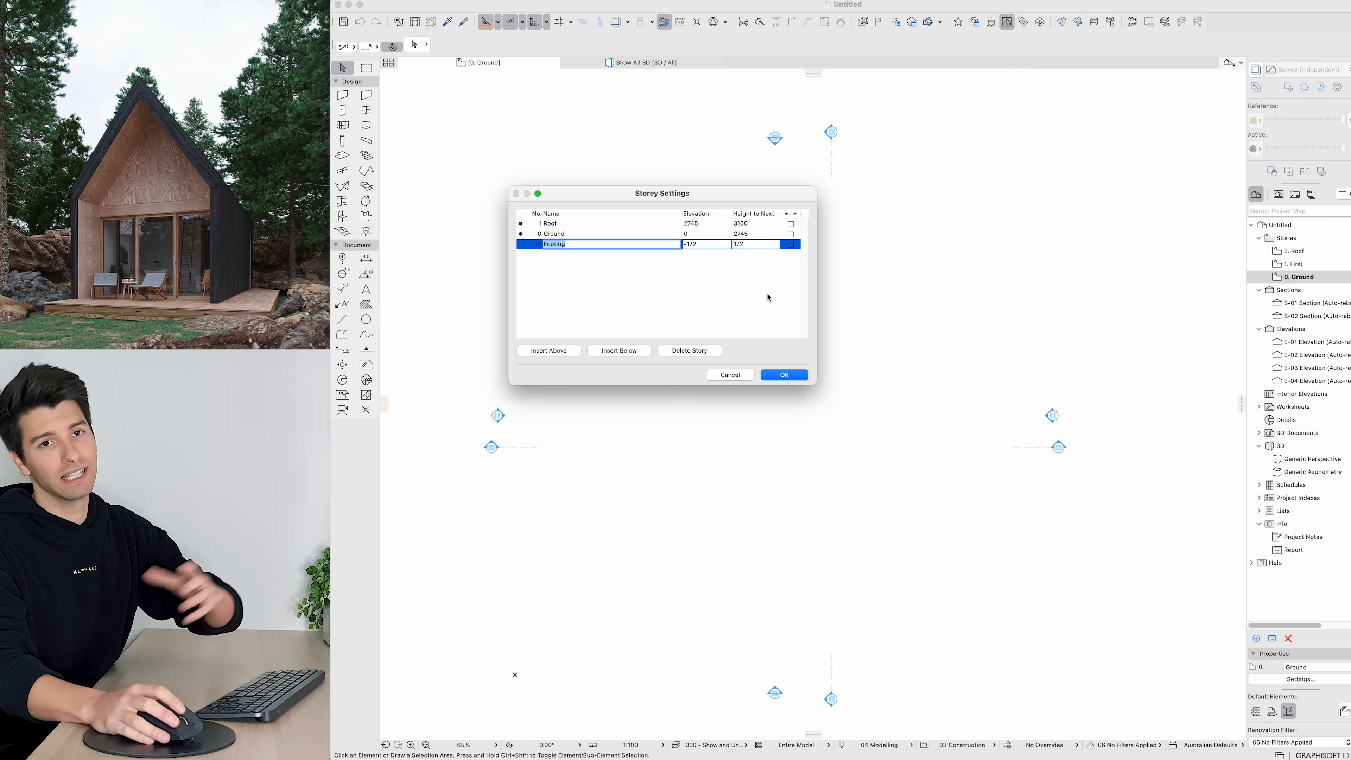
{"action": "left_click", "coordinate": [784, 375]}
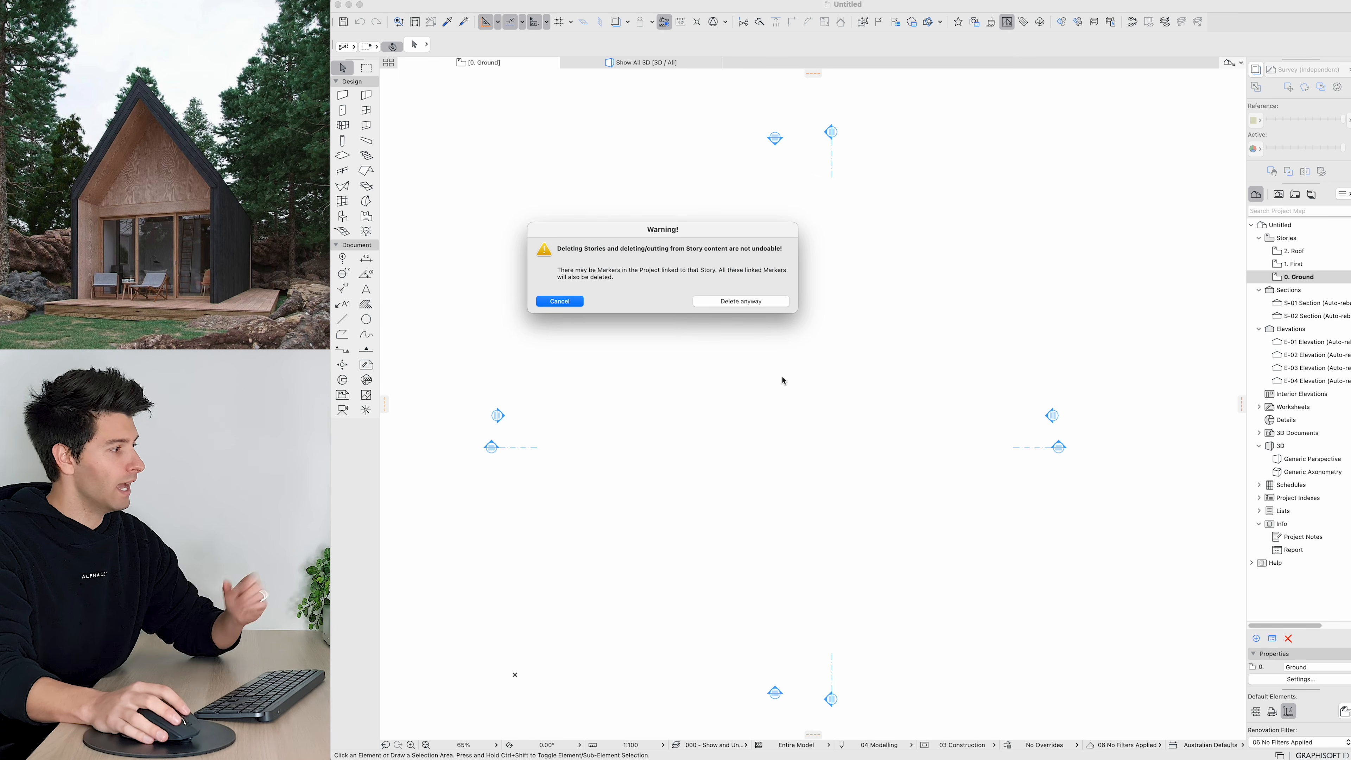
{"action": "left_click", "coordinate": [755, 305]}
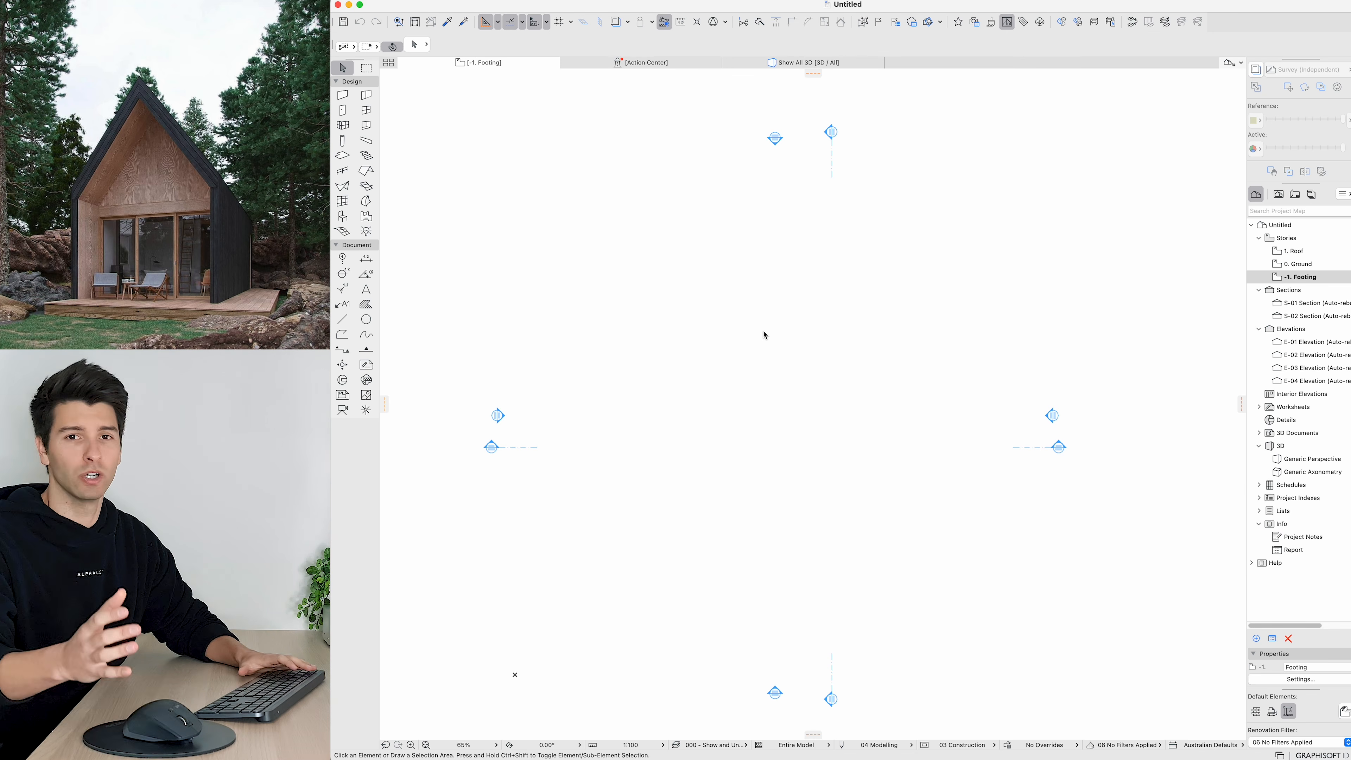
Step: Open the Ground storey and set the Wall tool's composite structure to SP03: 90mm Insulated Stud:PB
{"action": "double_click", "coordinate": [1296, 264]}
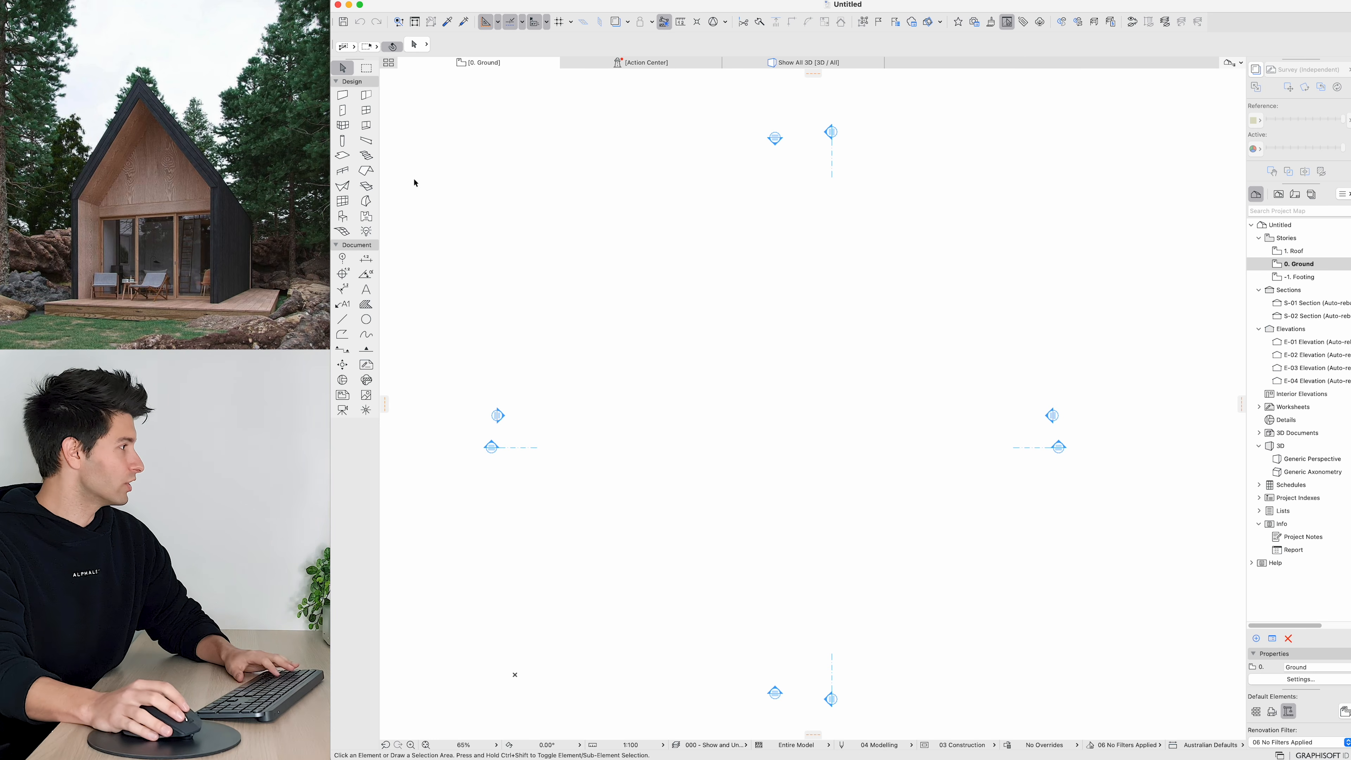
{"action": "left_click", "coordinate": [343, 95]}
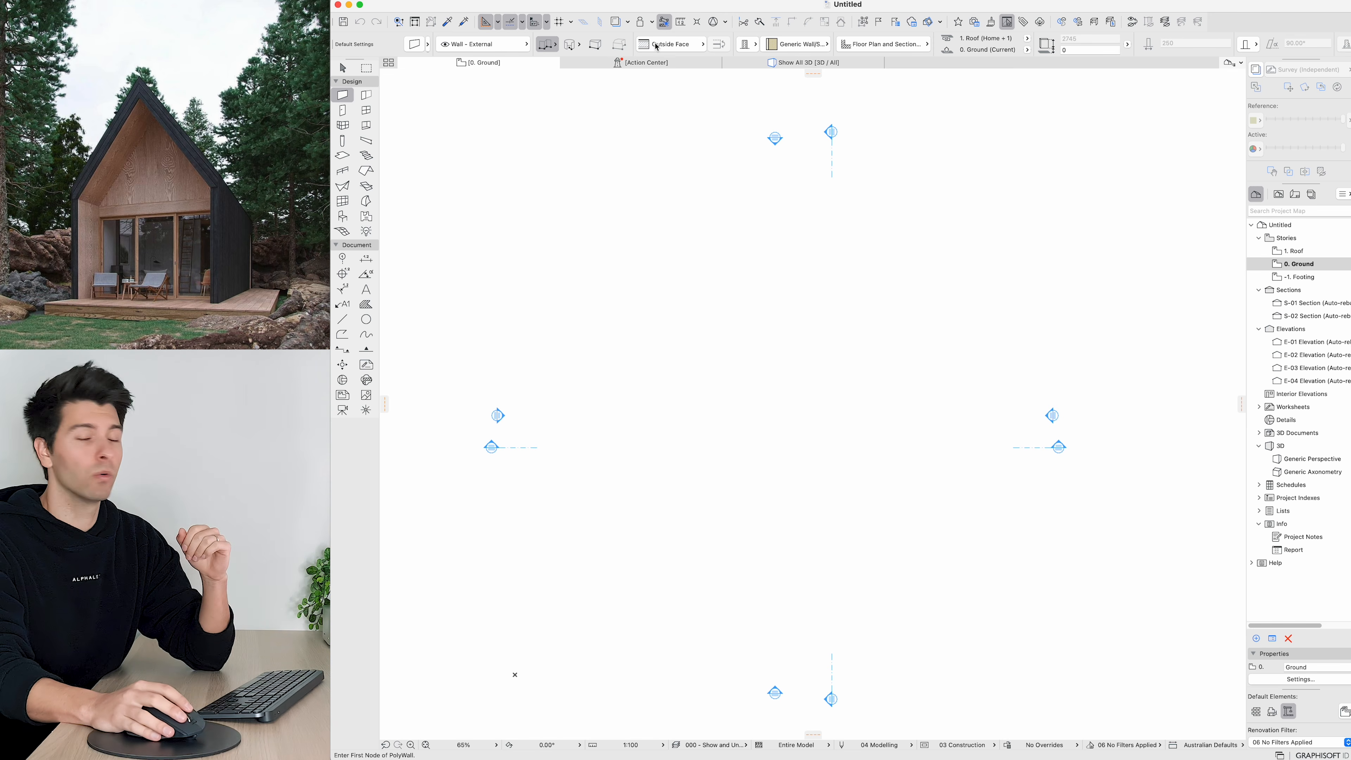
{"action": "left_click", "coordinate": [764, 51]}
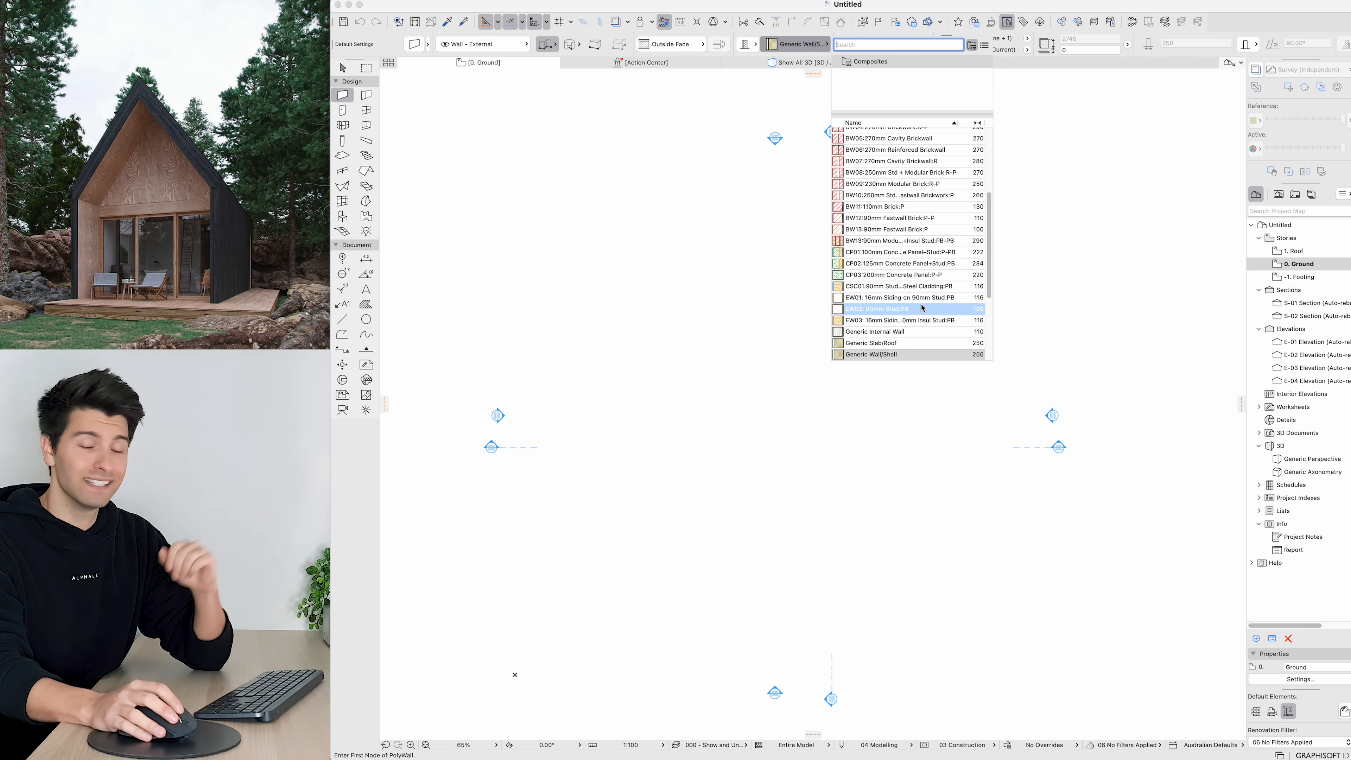
{"action": "scroll", "coordinate": [923, 309], "scroll_direction": "up", "scroll_amount": 3}
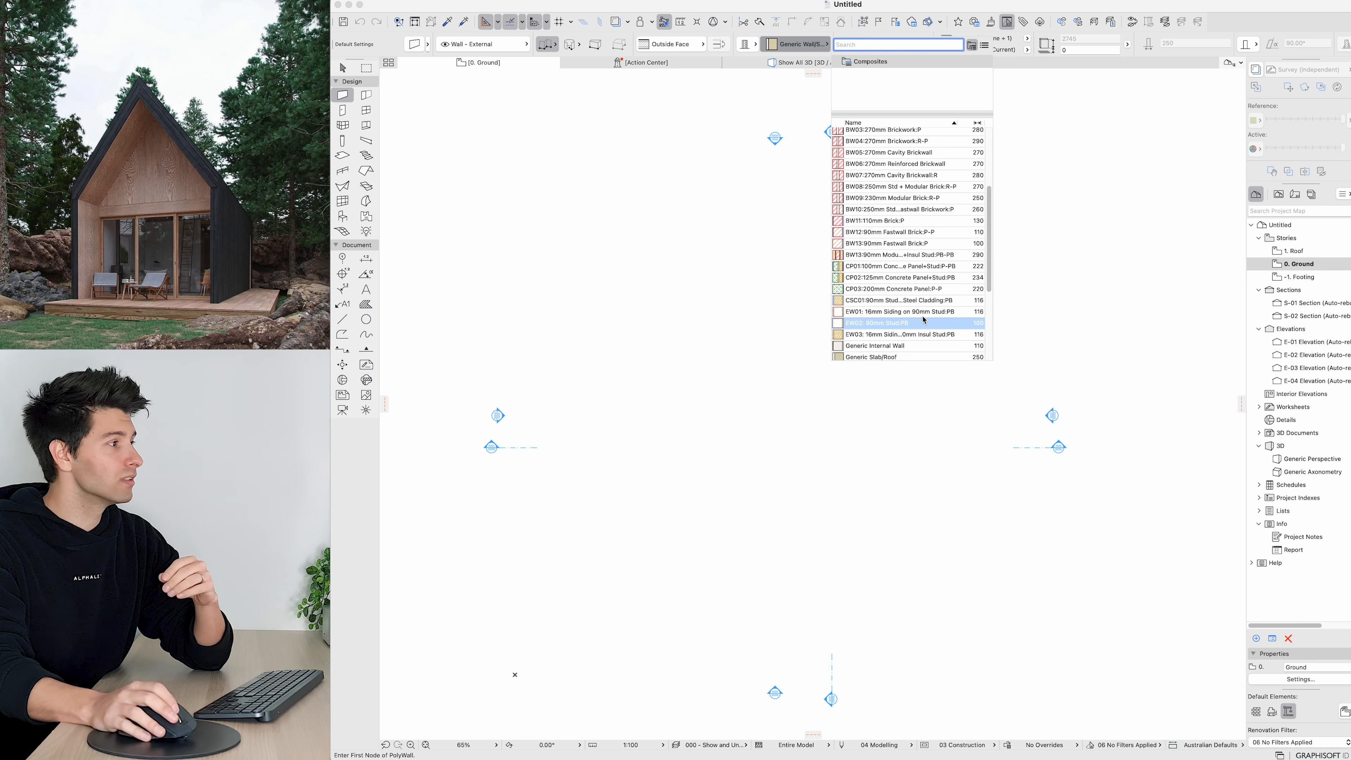
{"action": "scroll", "coordinate": [923, 306], "scroll_direction": "up", "scroll_amount": 1}
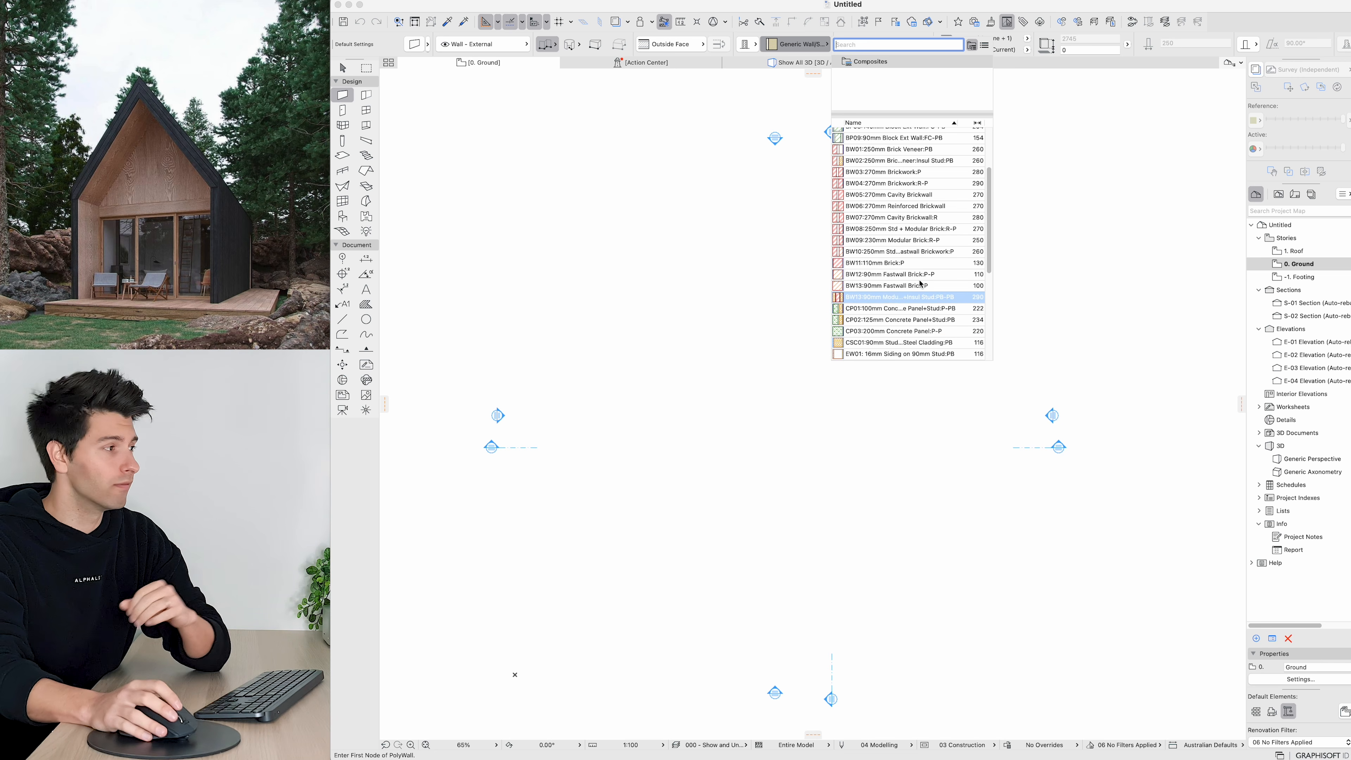
{"action": "scroll", "coordinate": [926, 269], "scroll_direction": "up", "scroll_amount": 3}
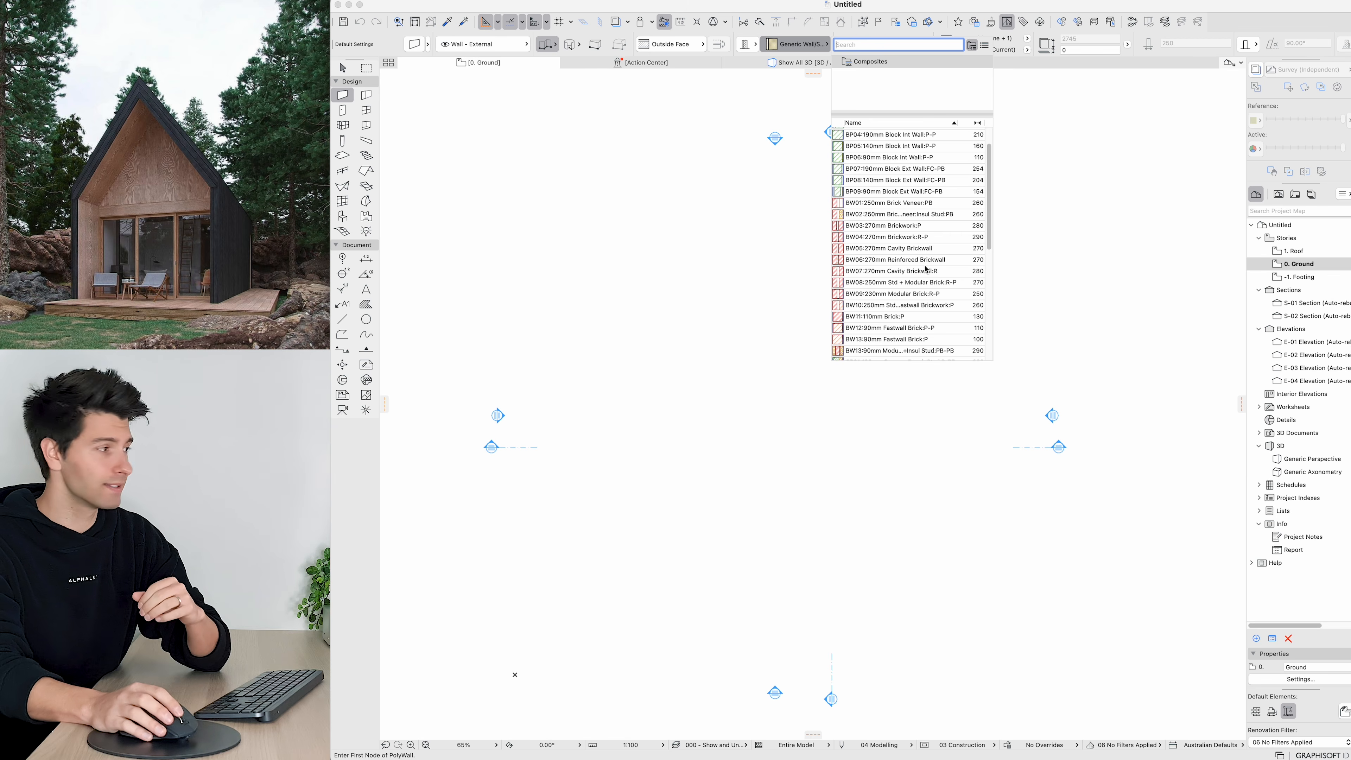
{"action": "scroll", "coordinate": [904, 290], "scroll_direction": "down", "scroll_amount": 10}
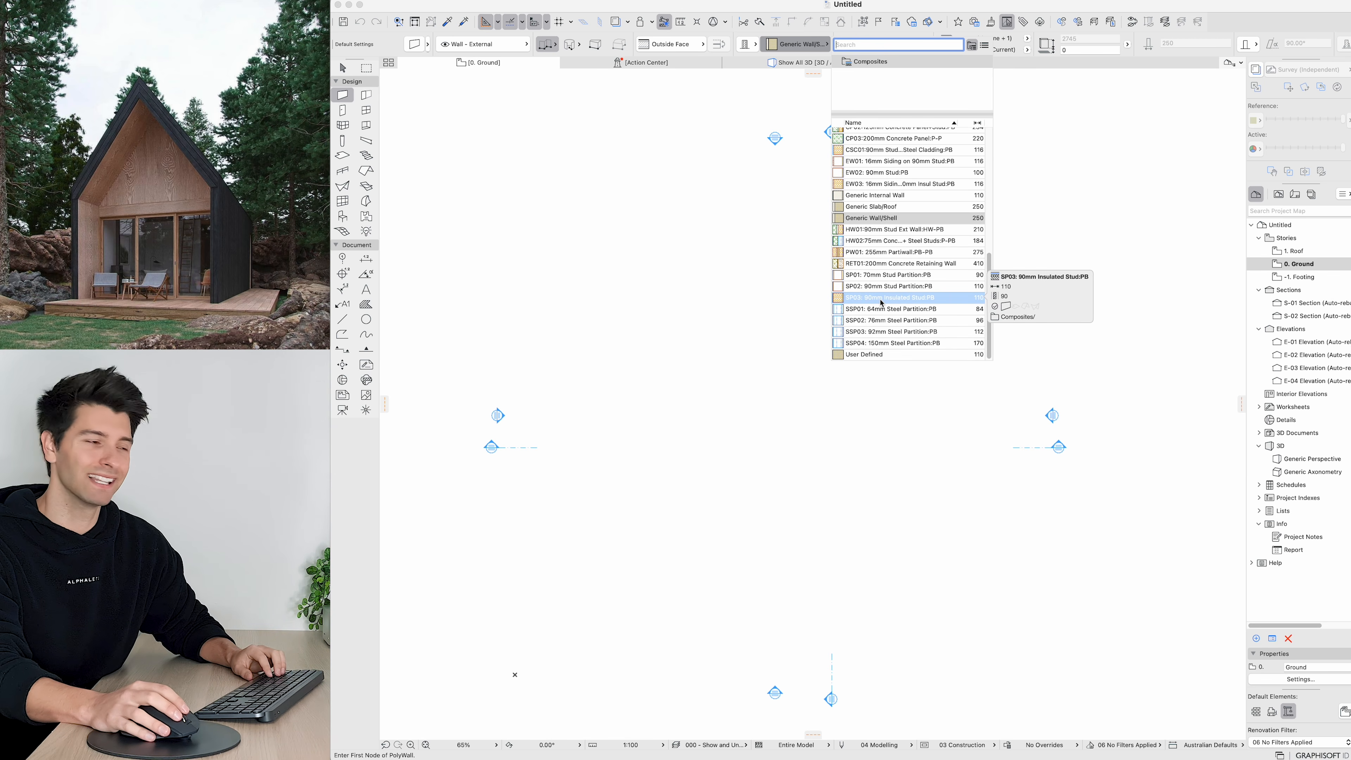
{"action": "left_click", "coordinate": [881, 298]}
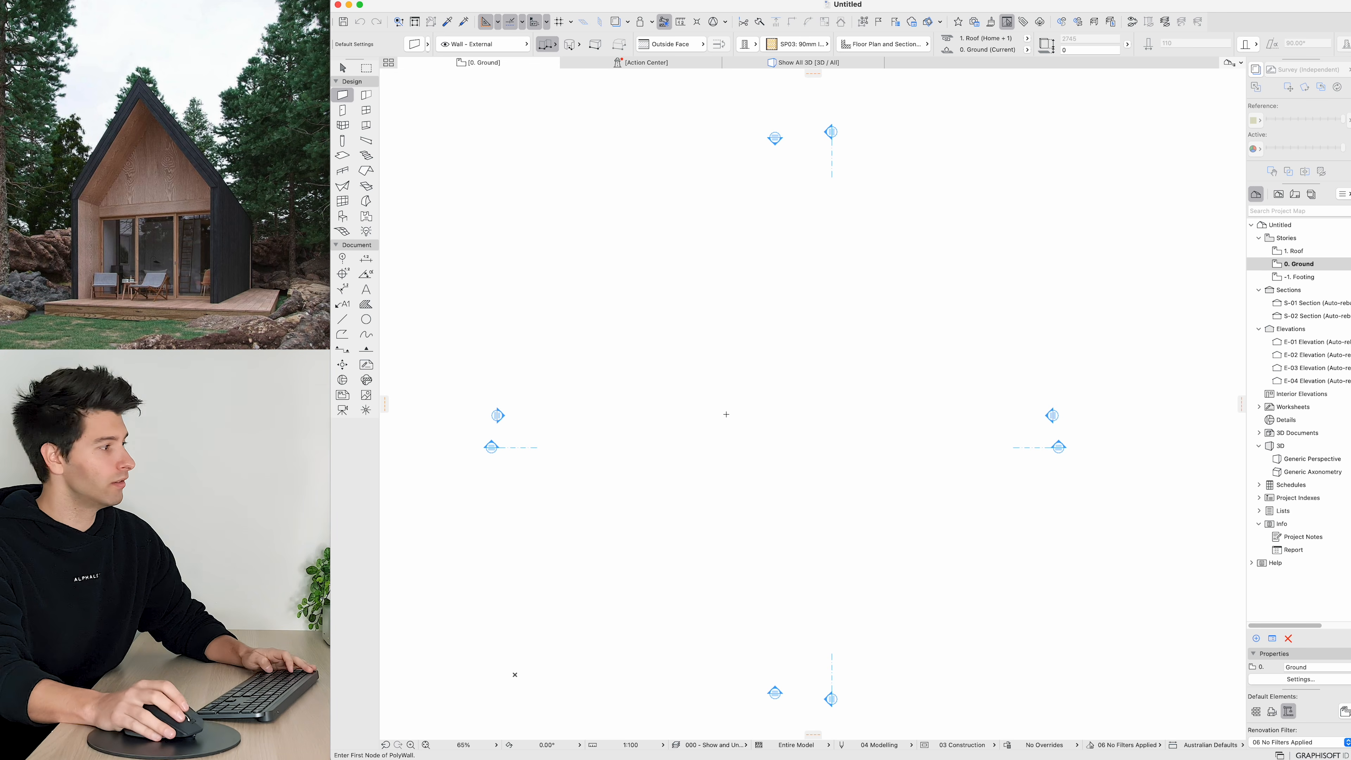
Step: Start an exterior wall and draw its first segment 8000 mm long going upward
{"action": "scroll", "coordinate": [761, 463], "scroll_direction": "down", "scroll_amount": 3}
{"action": "middle_click_drag", "start_coordinate": [957, 435], "coordinate": [481, 391]}
{"action": "middle_click_drag", "start_coordinate": [621, 414], "coordinate": [432, 417]}
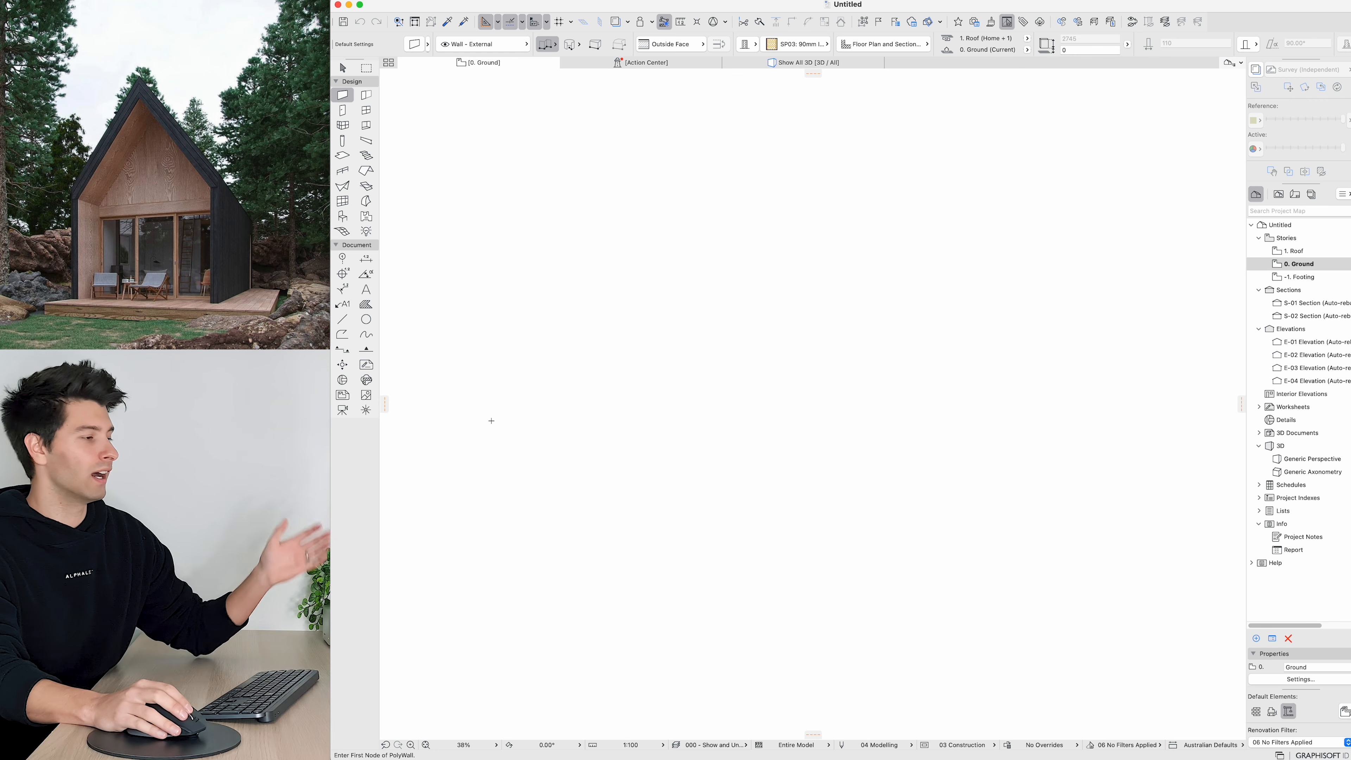
{"action": "scroll", "coordinate": [512, 420], "scroll_direction": "up", "scroll_amount": 2}
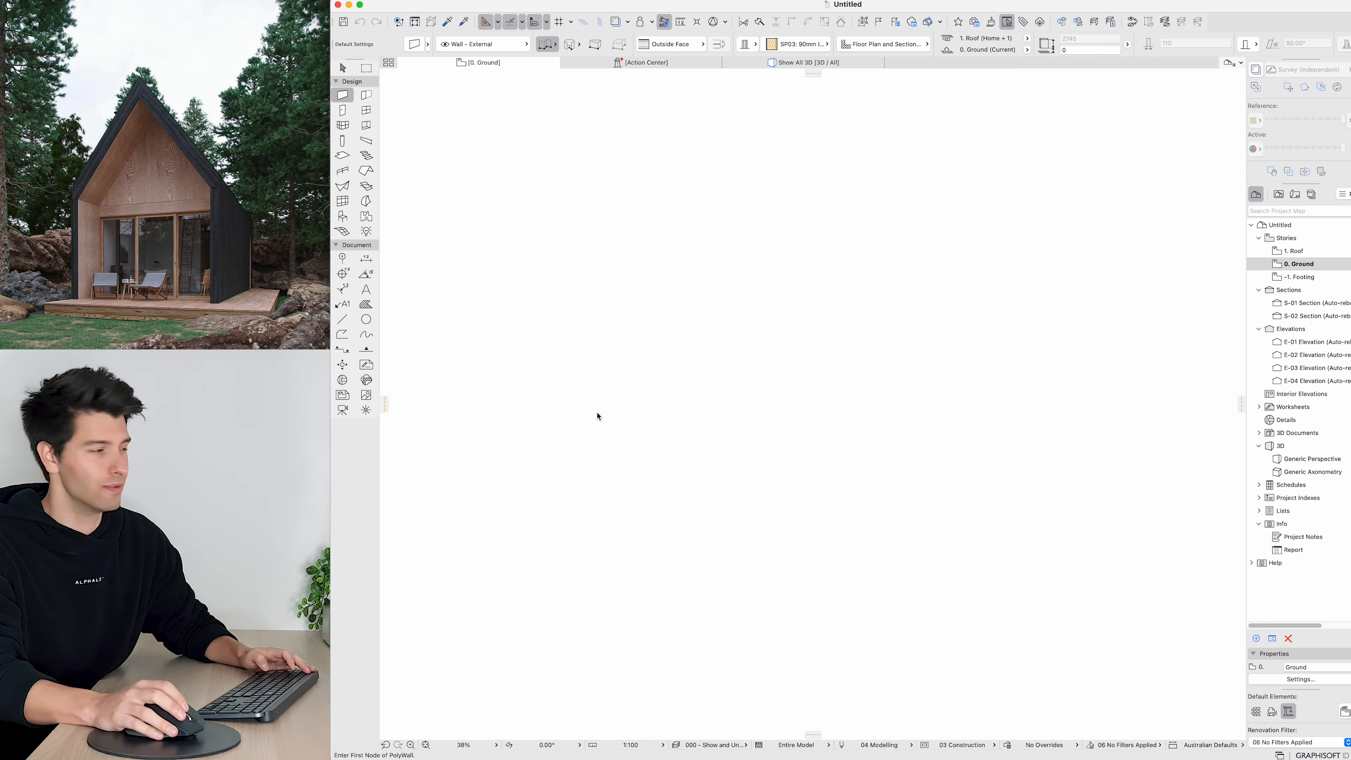
{"action": "left_click", "coordinate": [650, 478]}
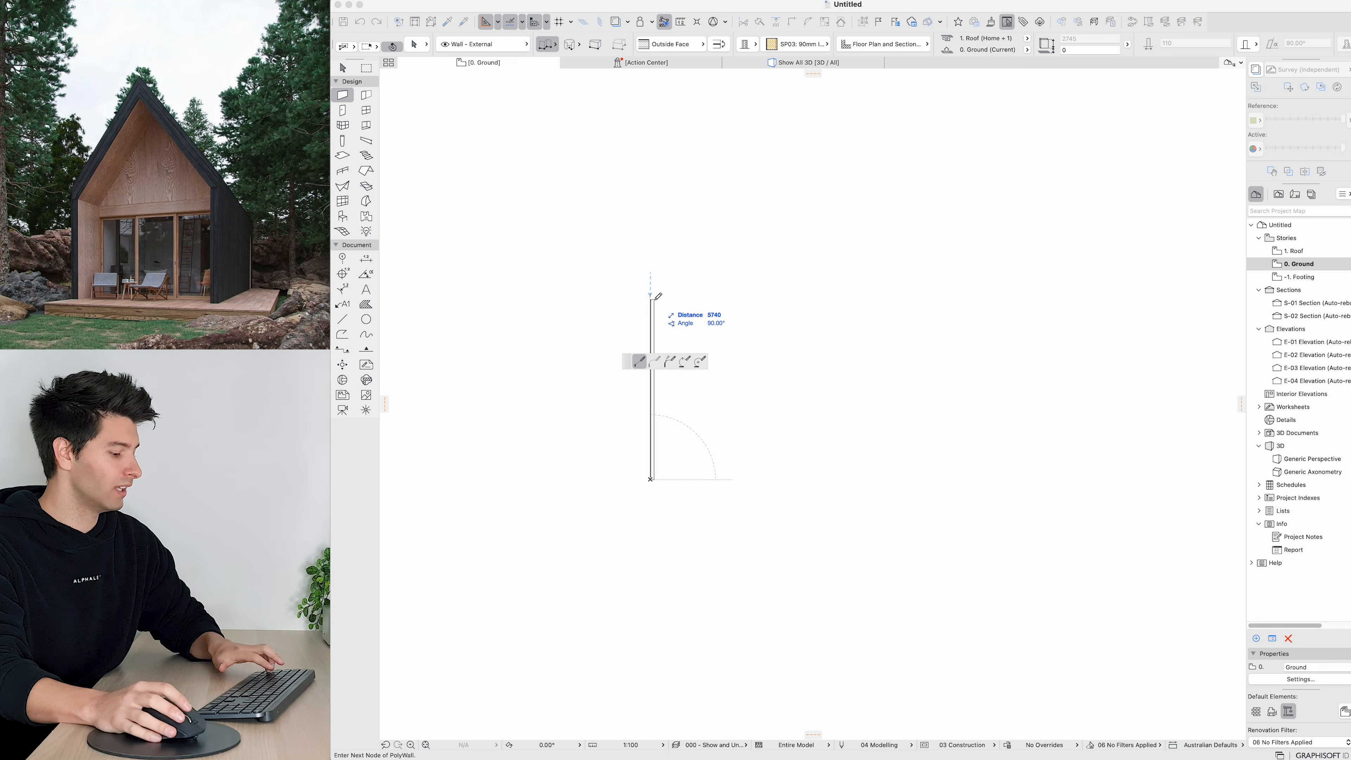
{"action": "key", "text": "Tab"}
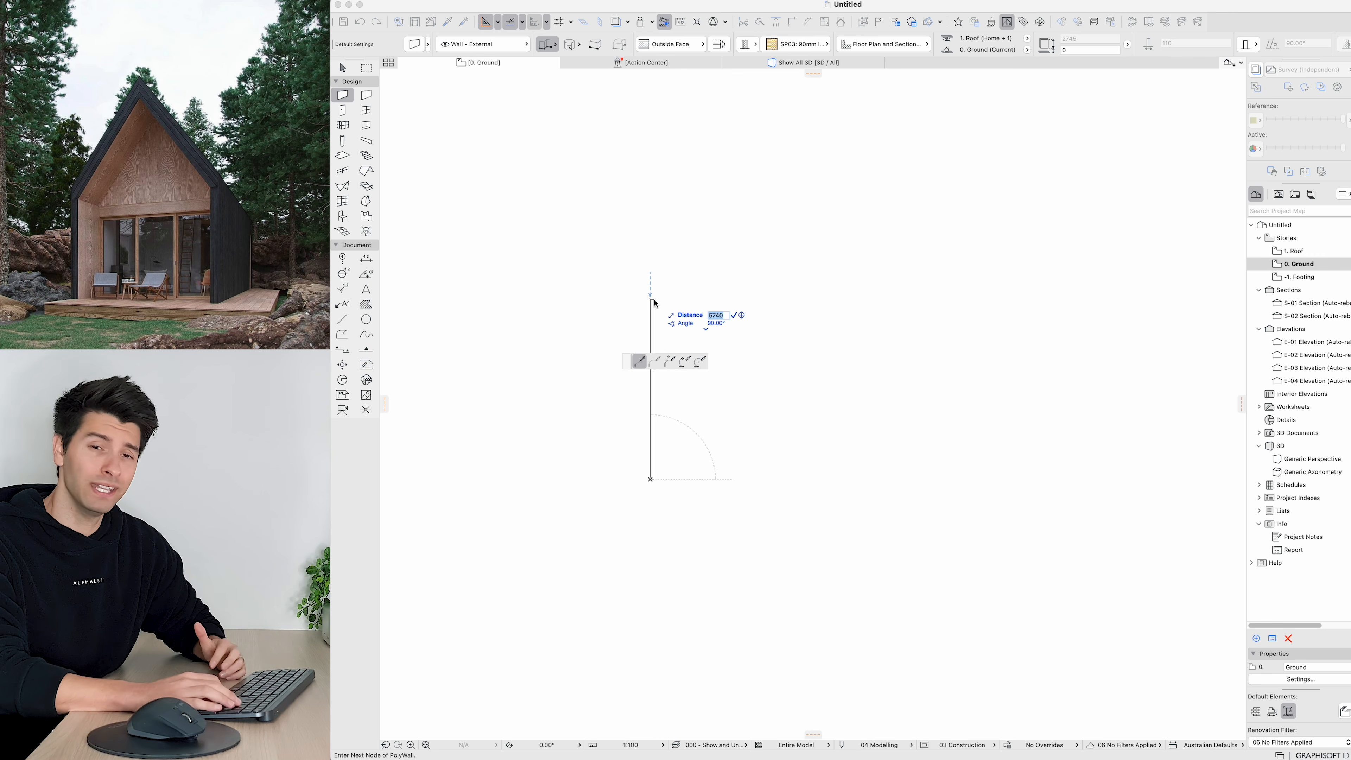
{"action": "type", "text": "8000"}
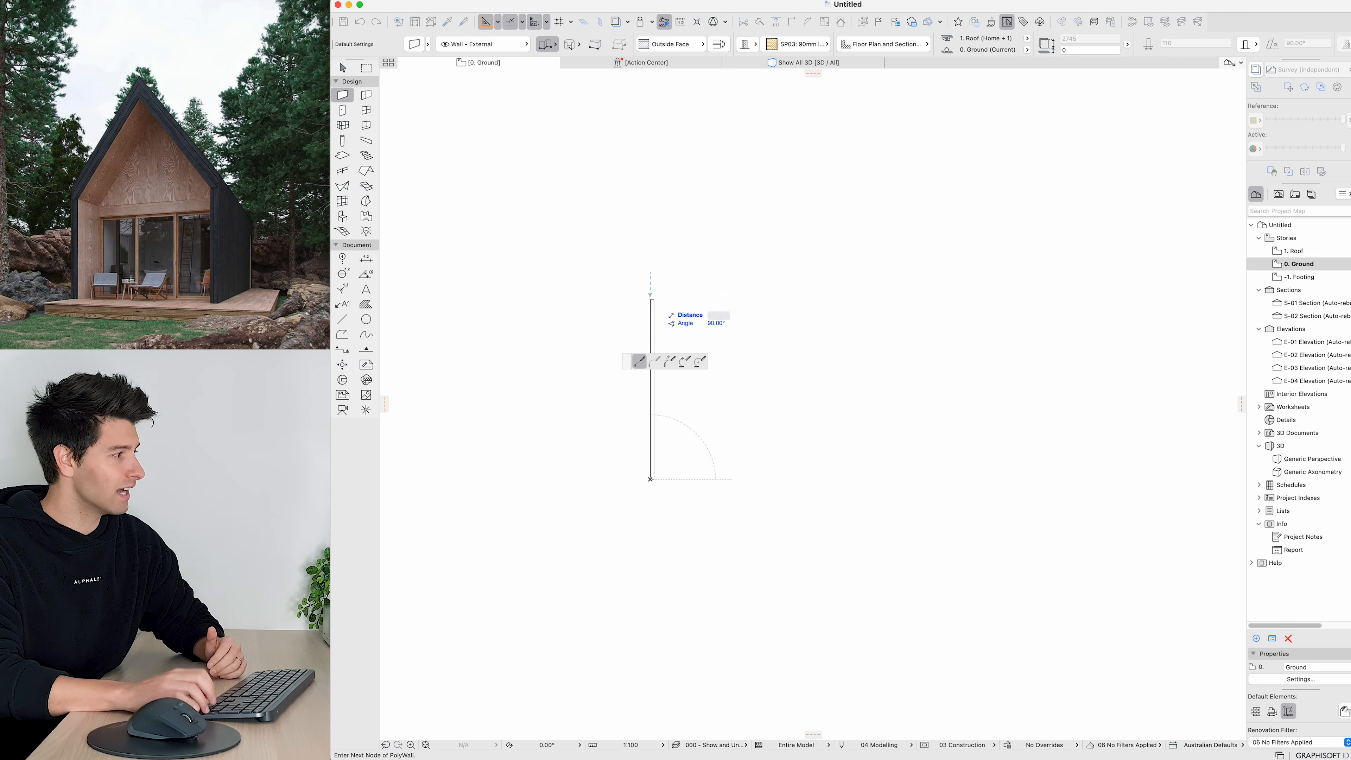
{"action": "key", "text": "Return"}
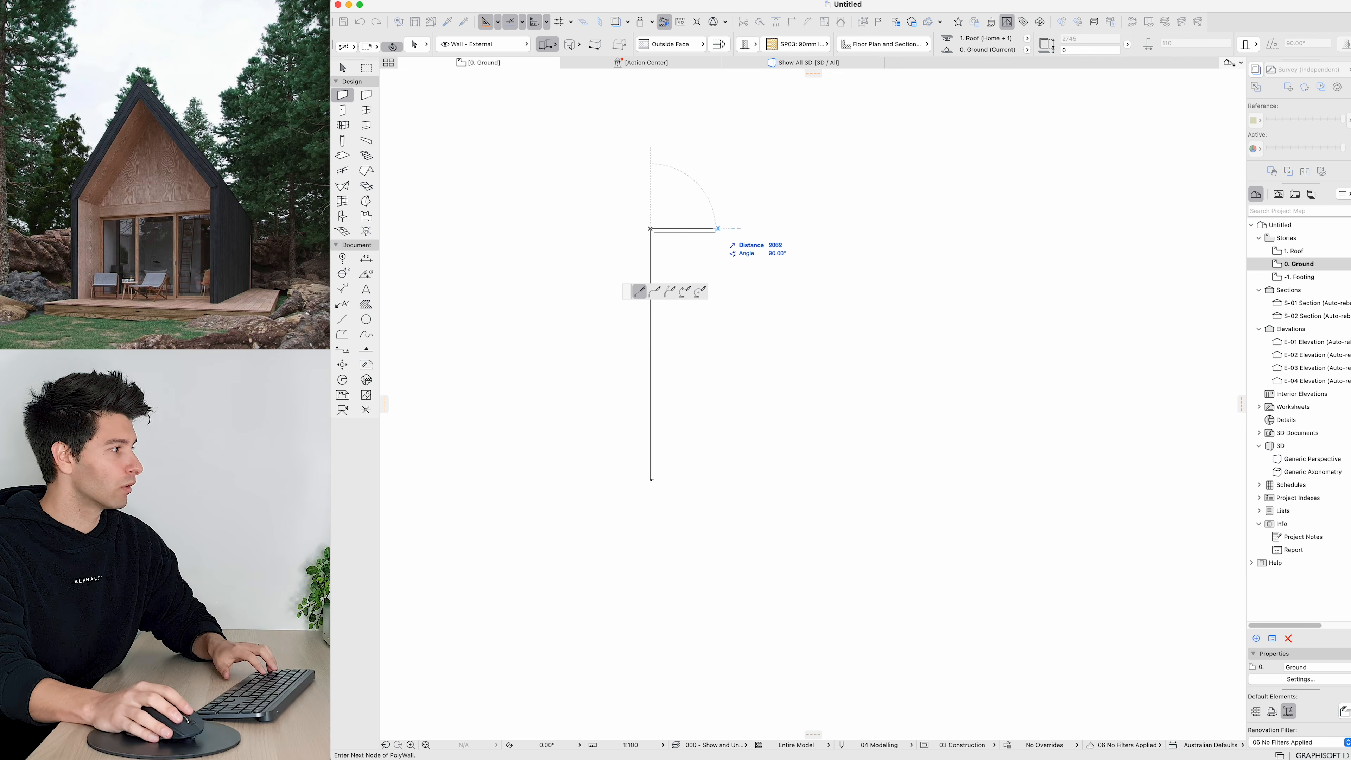
Step: Continue the wall 5000 mm across and 8000 mm back down, then finish drawing the walls
{"action": "key", "text": "Tab"}
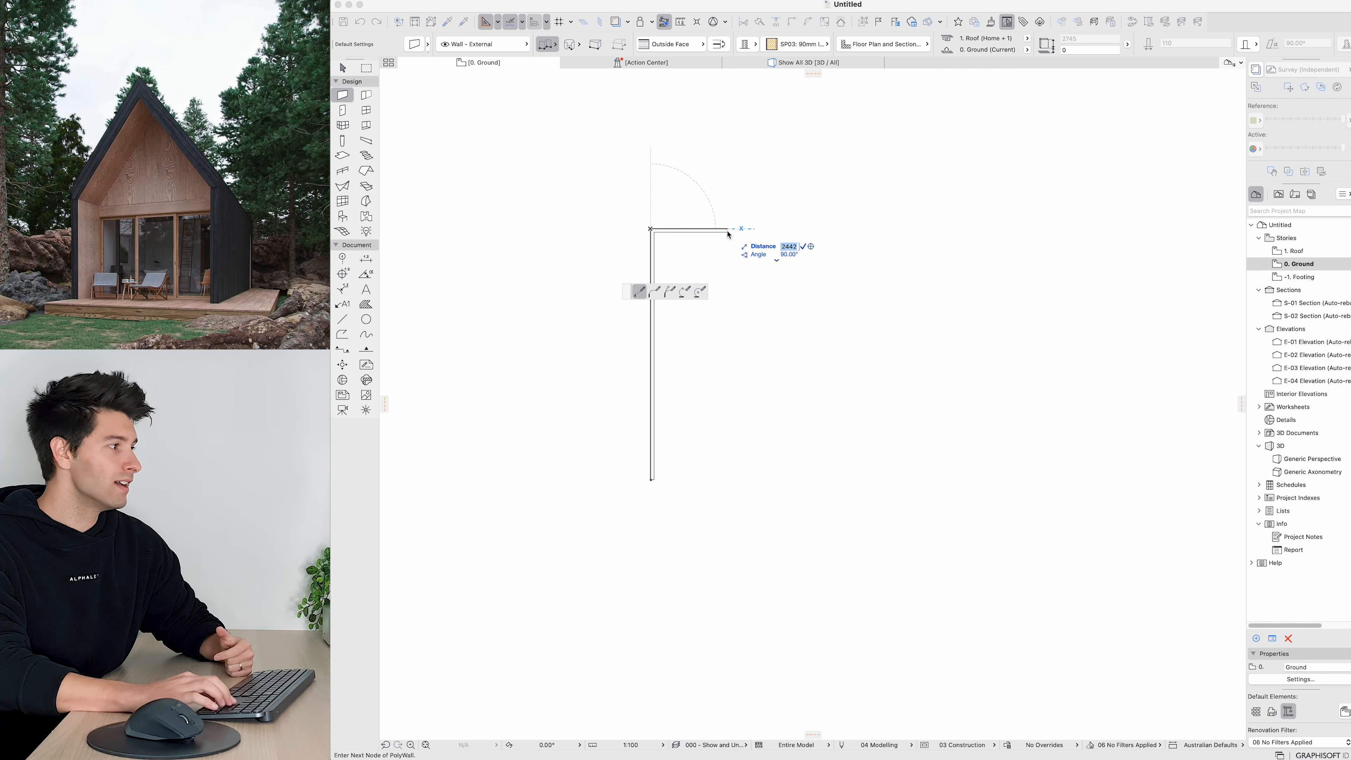
{"action": "type", "text": "5000"}
{"action": "key", "text": "Return"}
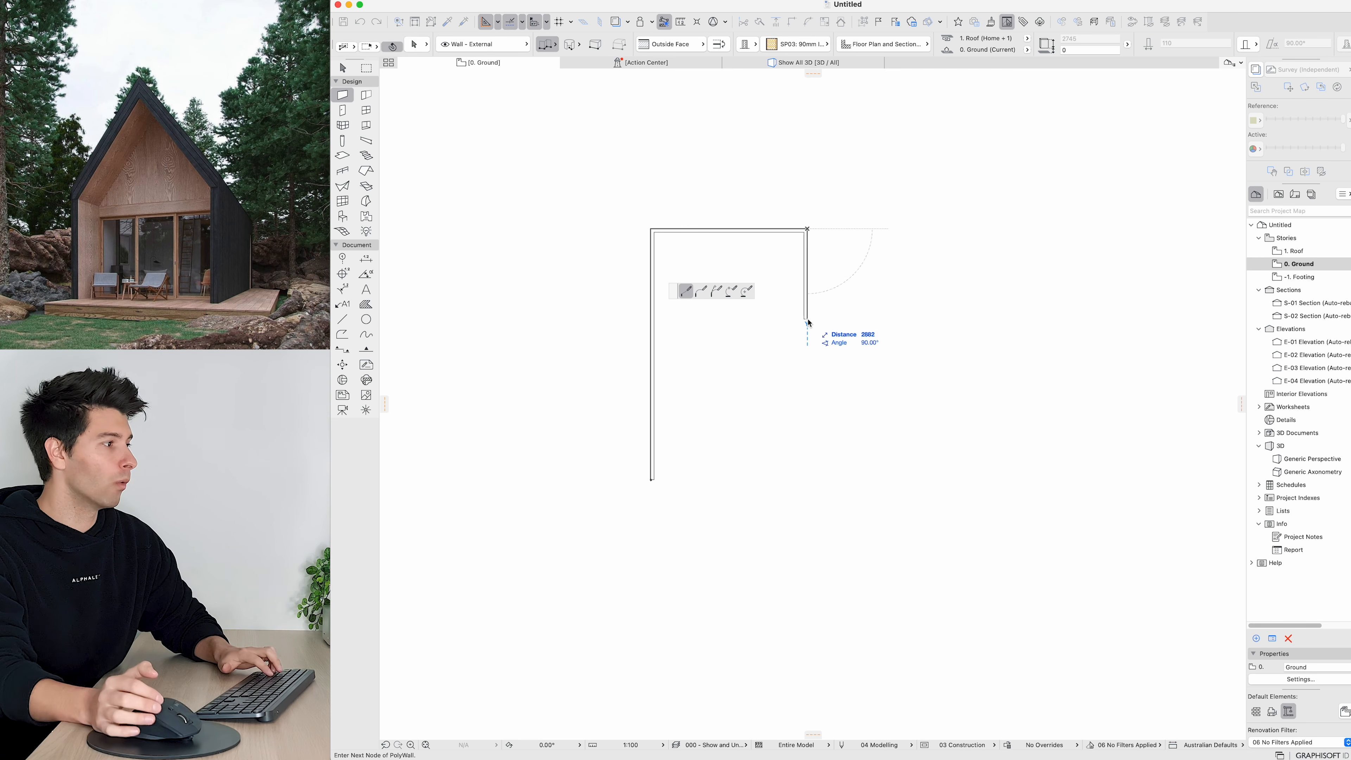
{"action": "type", "text": "8"}
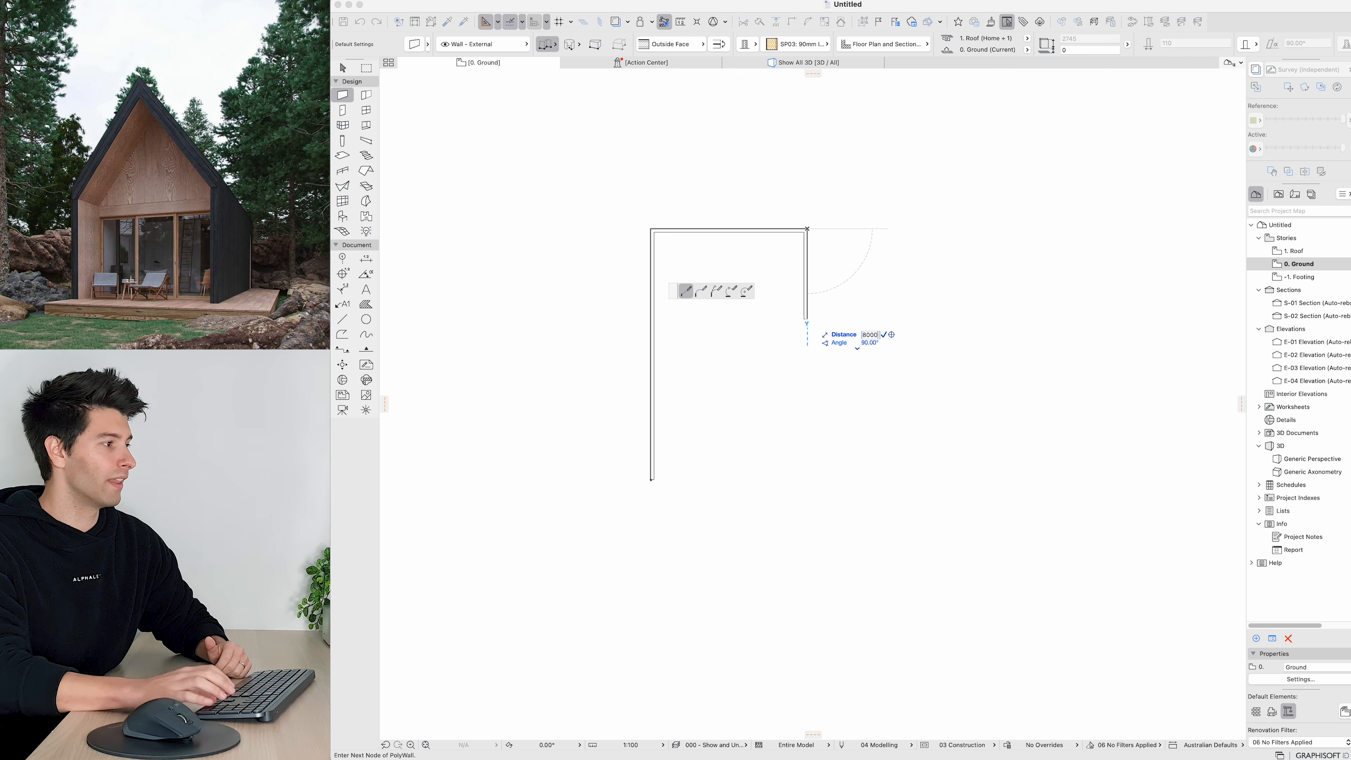
{"action": "type", "text": "000"}
{"action": "key", "text": "Return"}
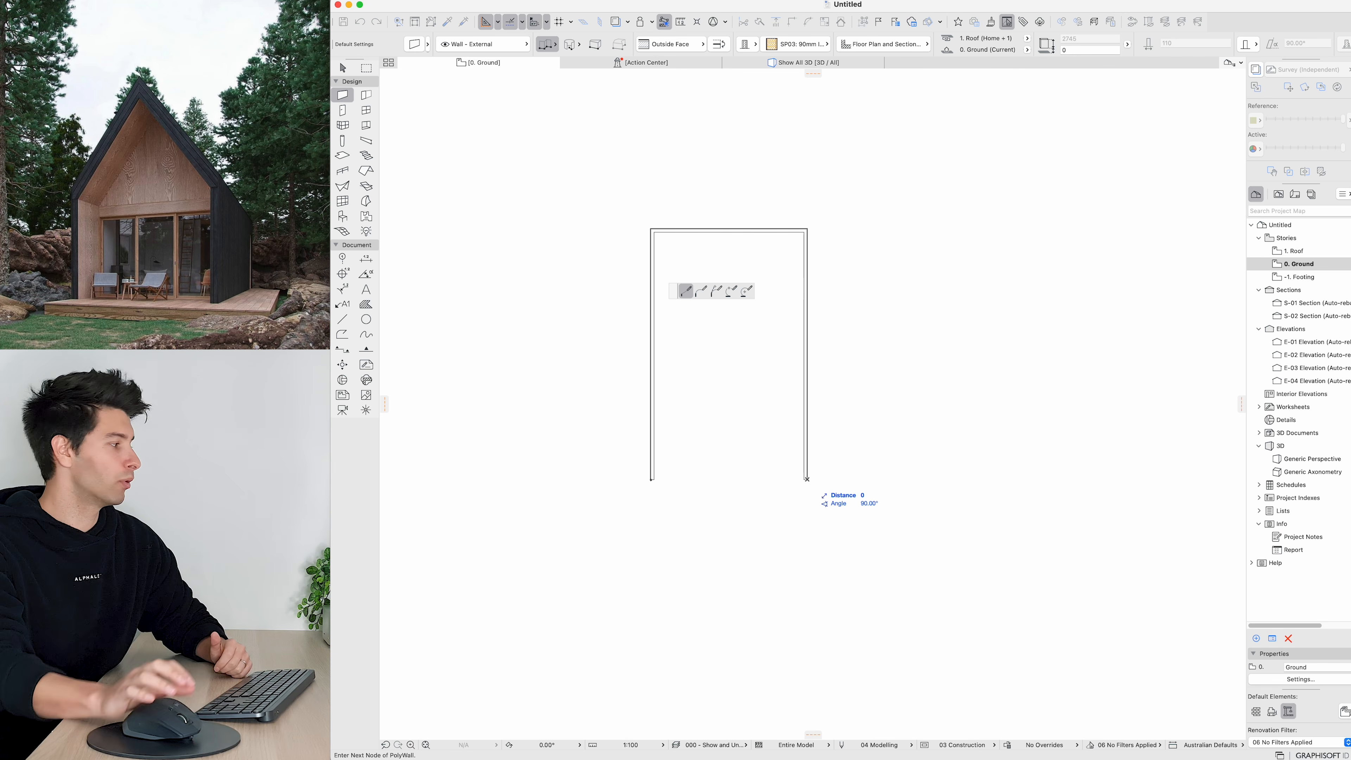
{"action": "left_click", "coordinate": [806, 479]}
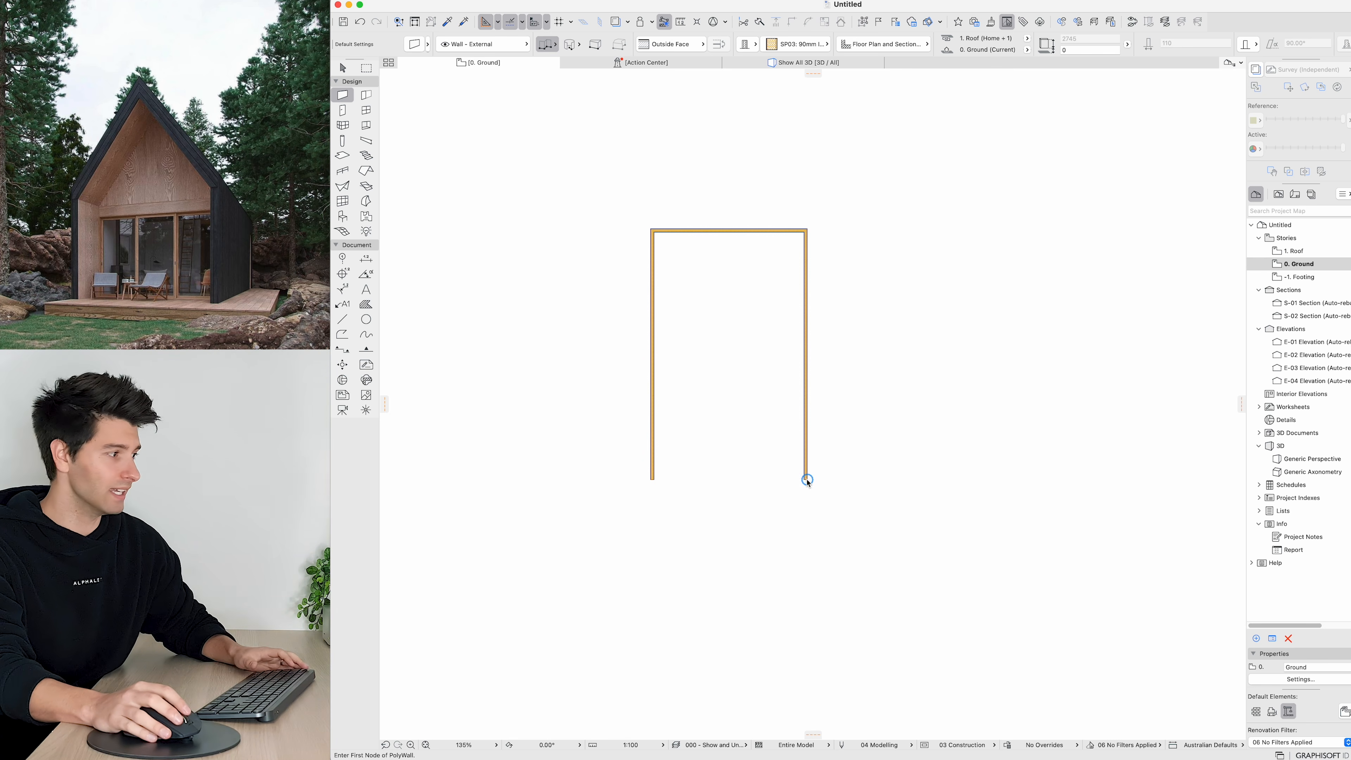
{"action": "key", "text": "Escape"}
{"action": "key", "text": "super+a"}
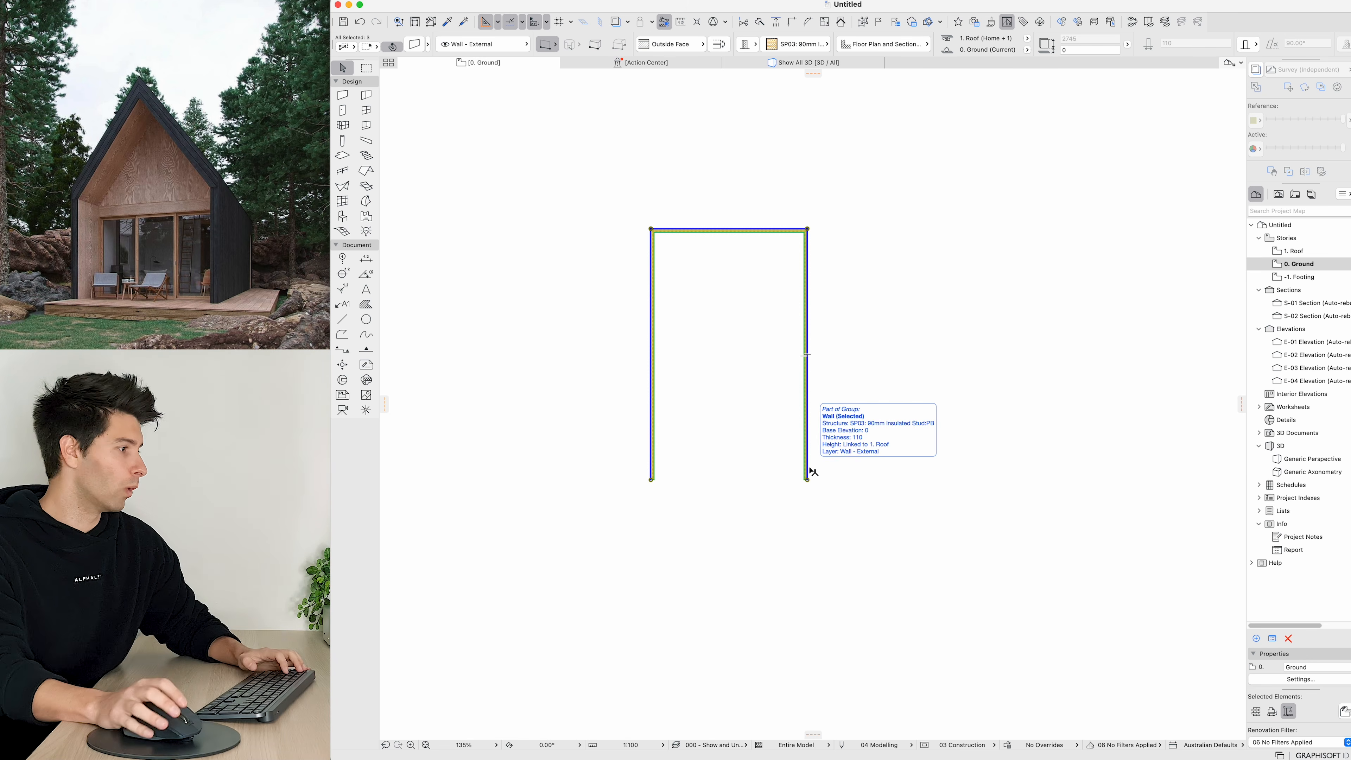
{"action": "key", "text": "Escape"}
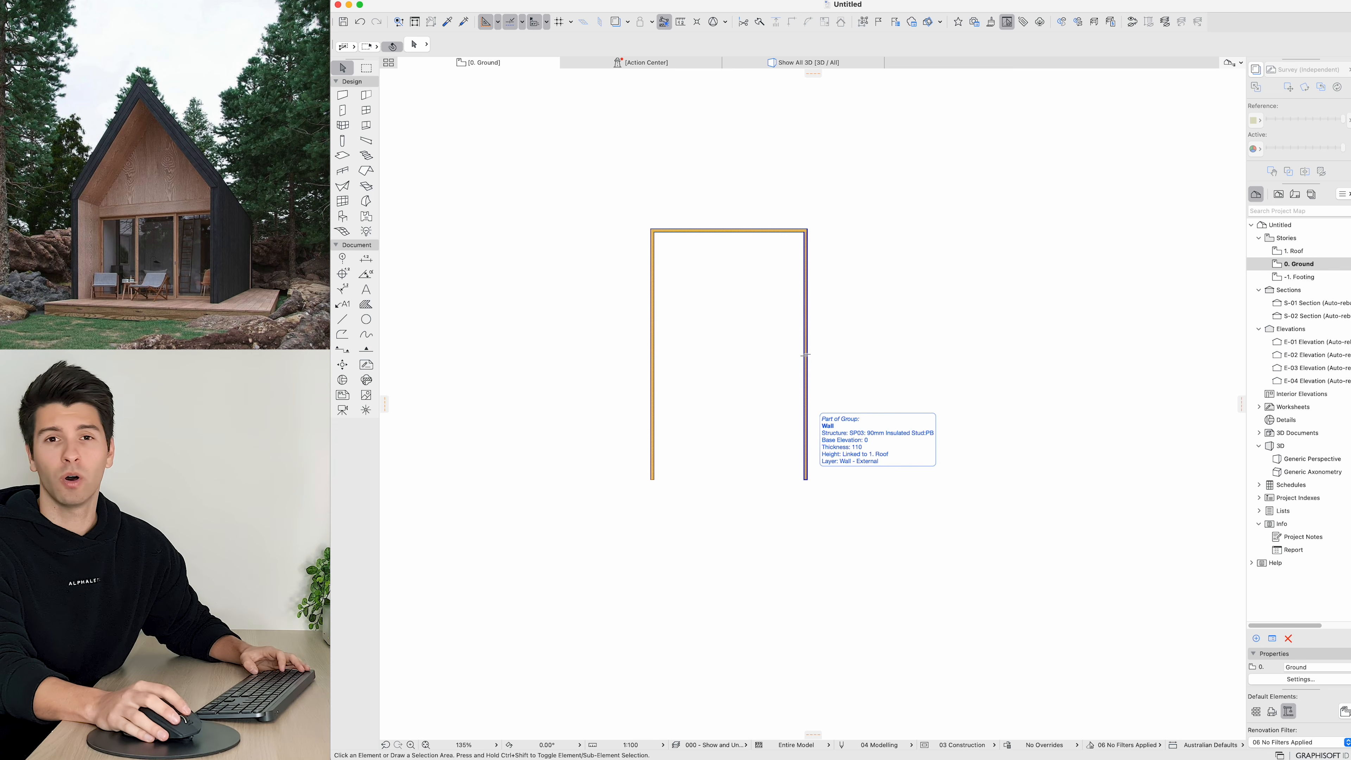
Step: Draw the closing wall along the bottom from the right wall's end to the left wall's end
{"action": "key", "text": "w"}
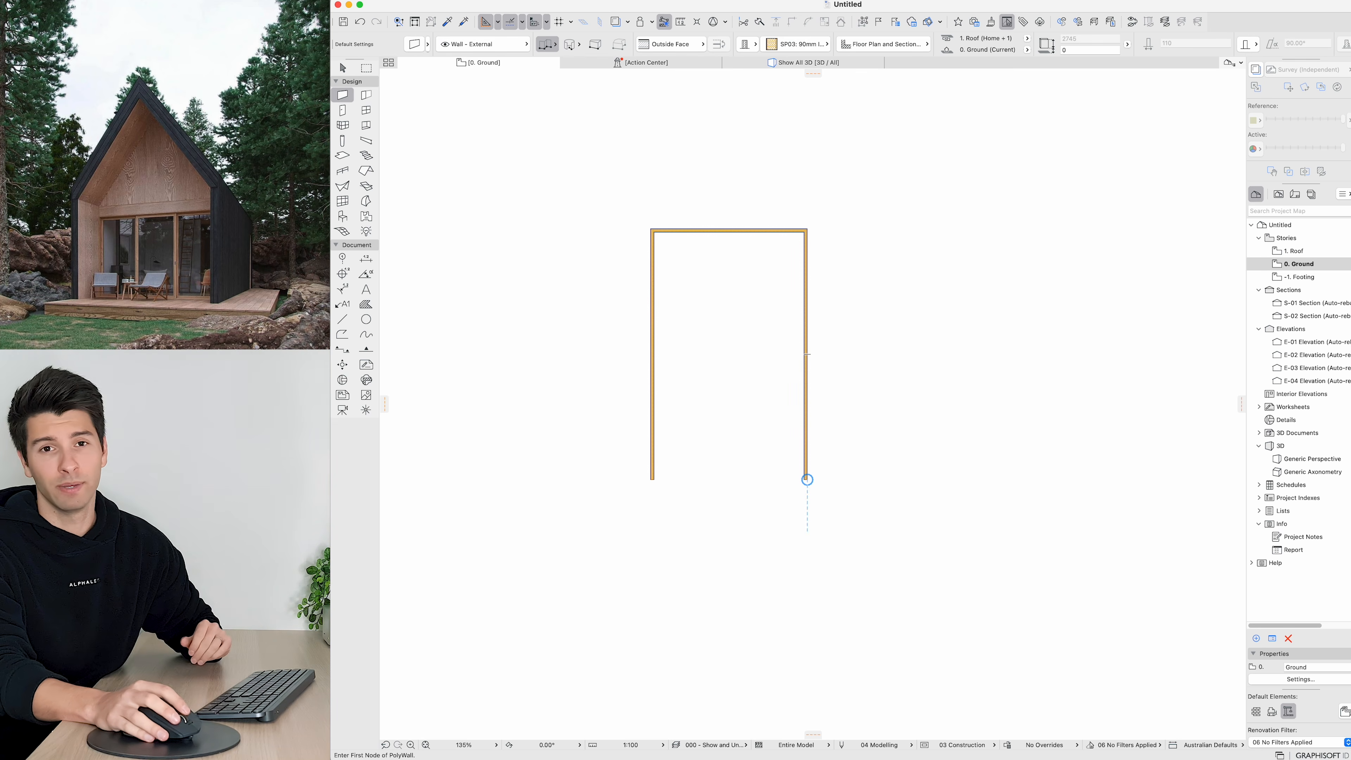
{"action": "left_click", "coordinate": [806, 478]}
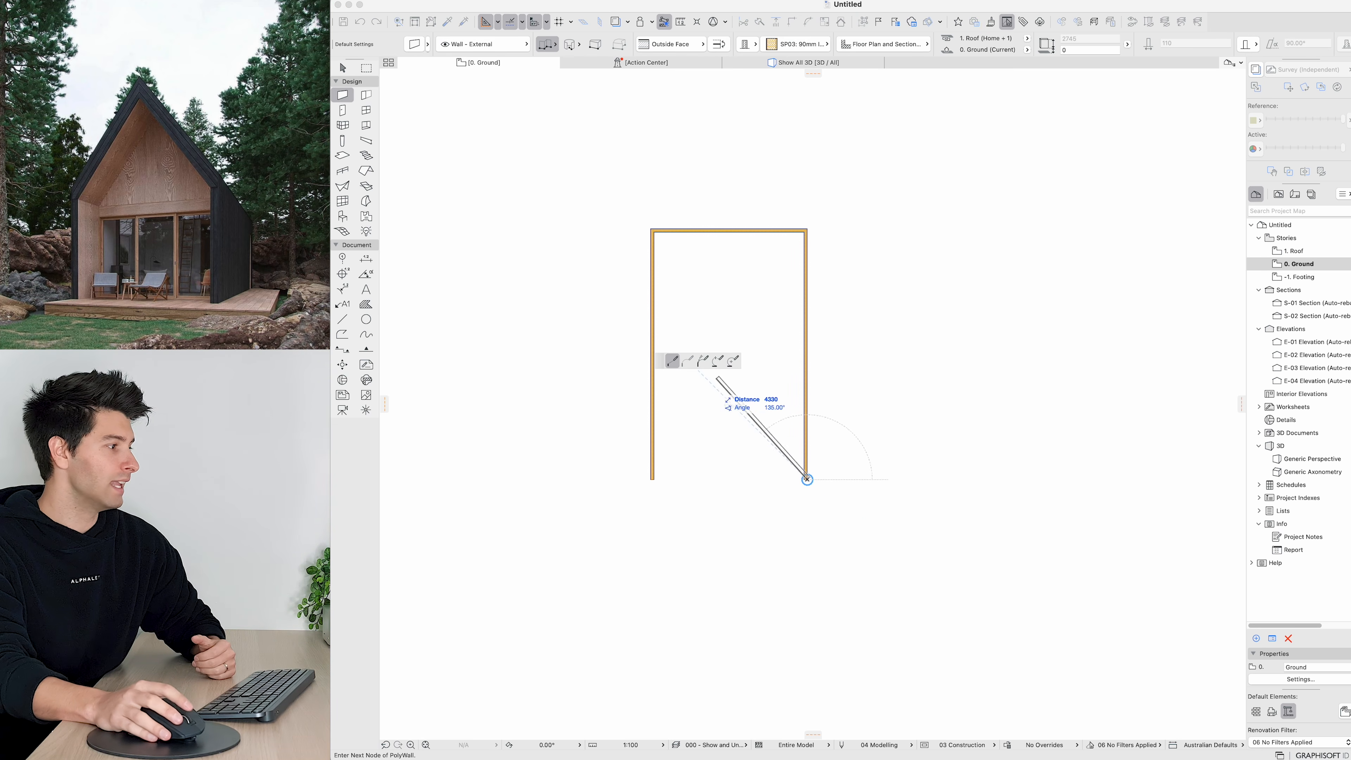
{"action": "double_click", "coordinate": [651, 478]}
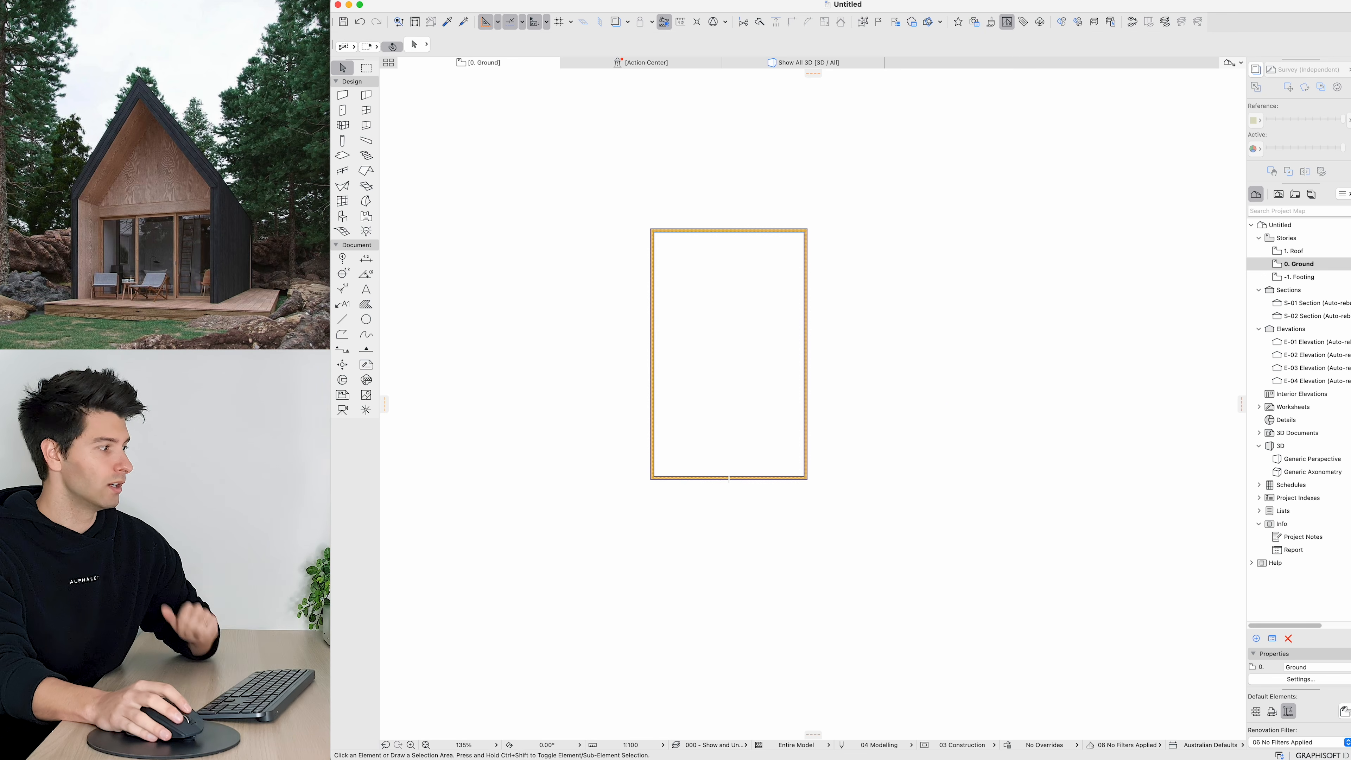
Step: Move the bottom wall 2000 mm upward
{"action": "left_click", "coordinate": [716, 479], "text": "shift"}
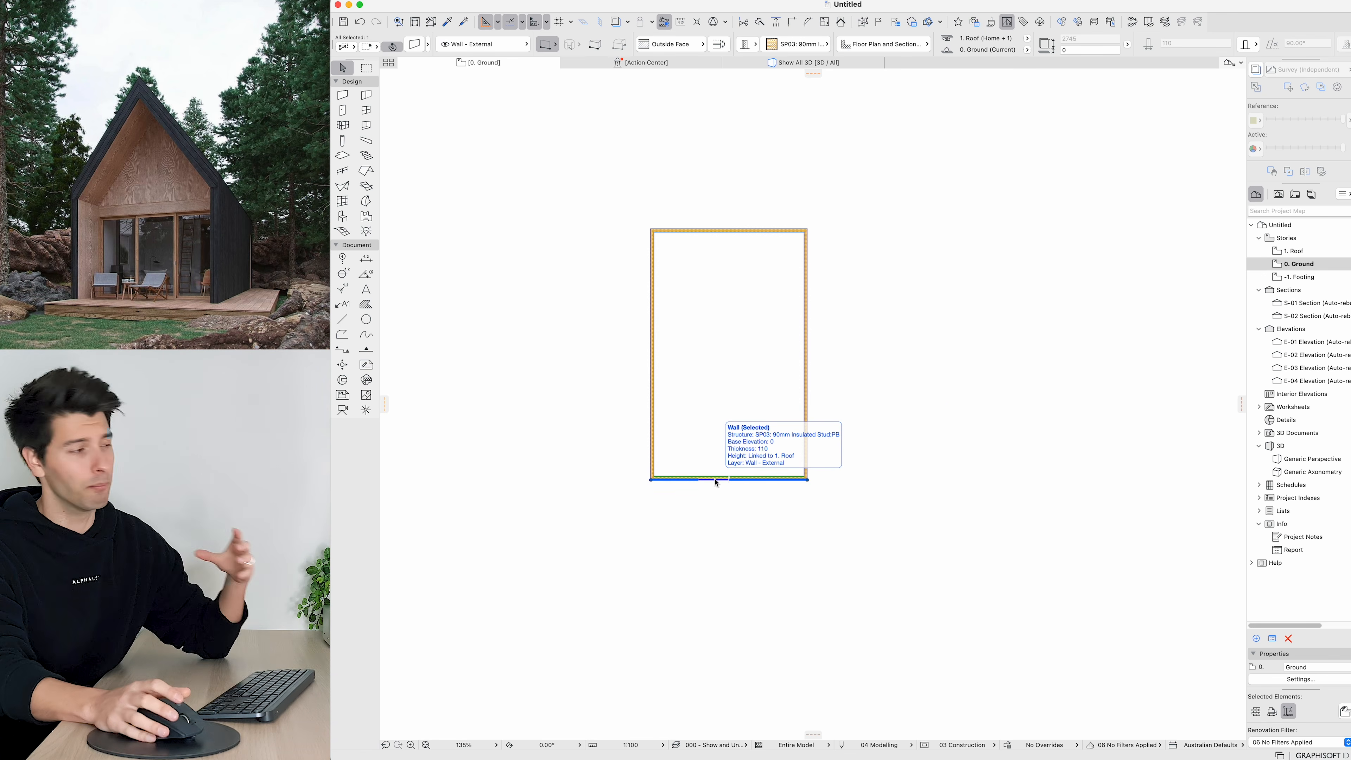
{"action": "left_click", "coordinate": [806, 426]}
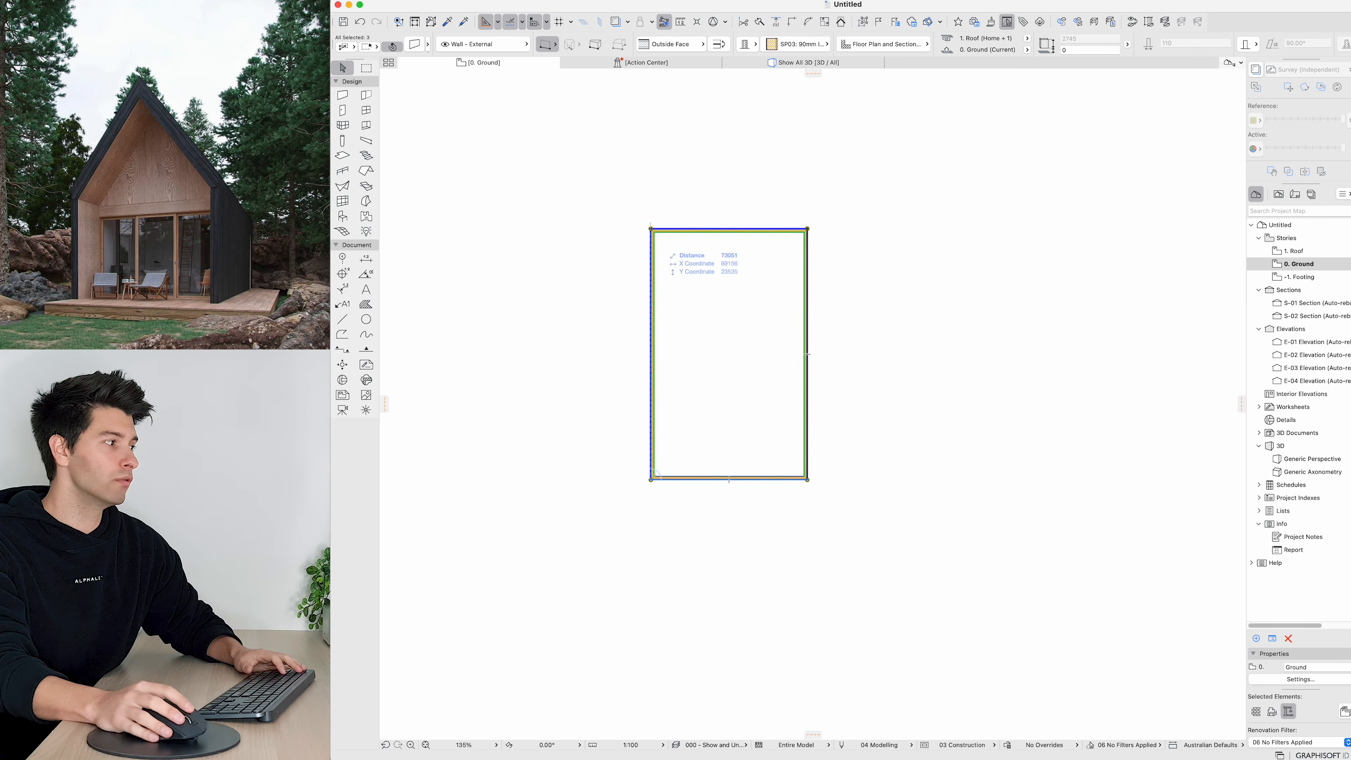
{"action": "left_click", "coordinate": [693, 478]}
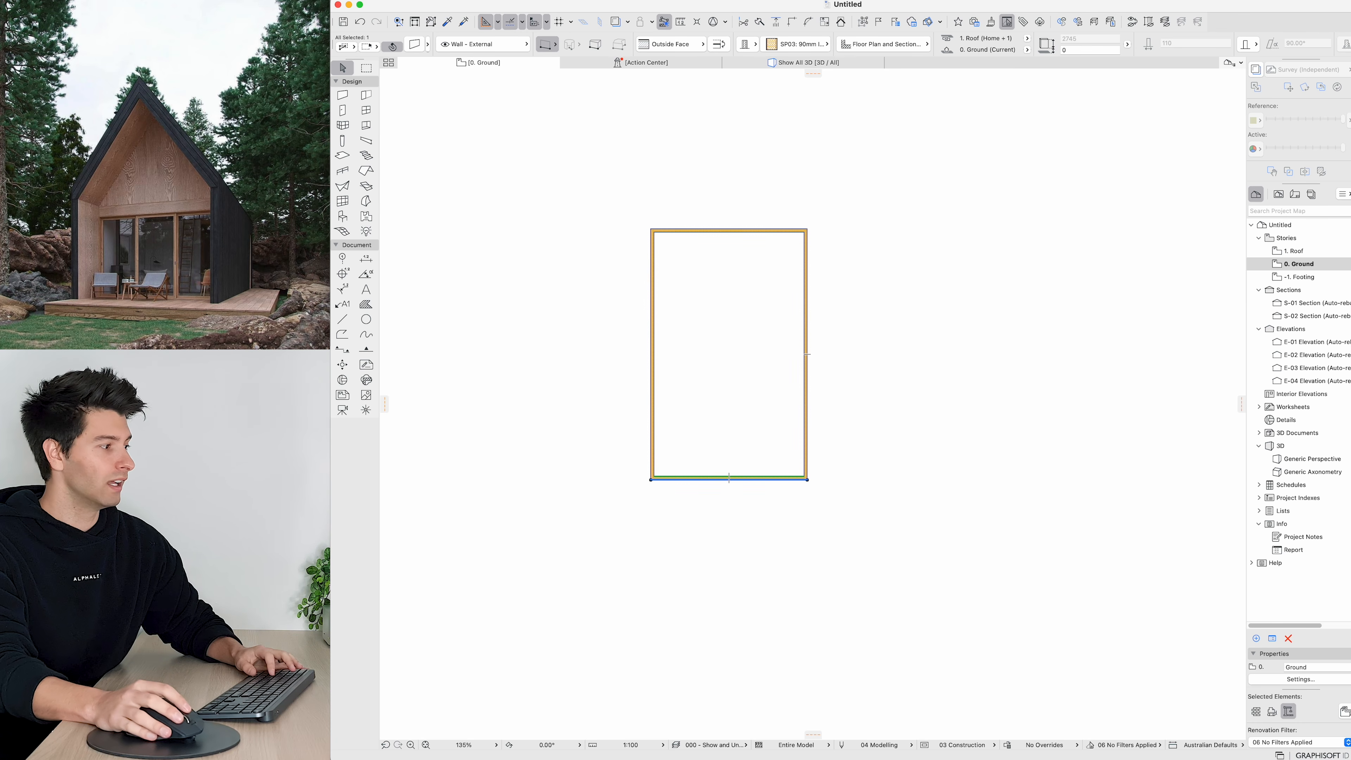
{"action": "key", "text": "super+d"}
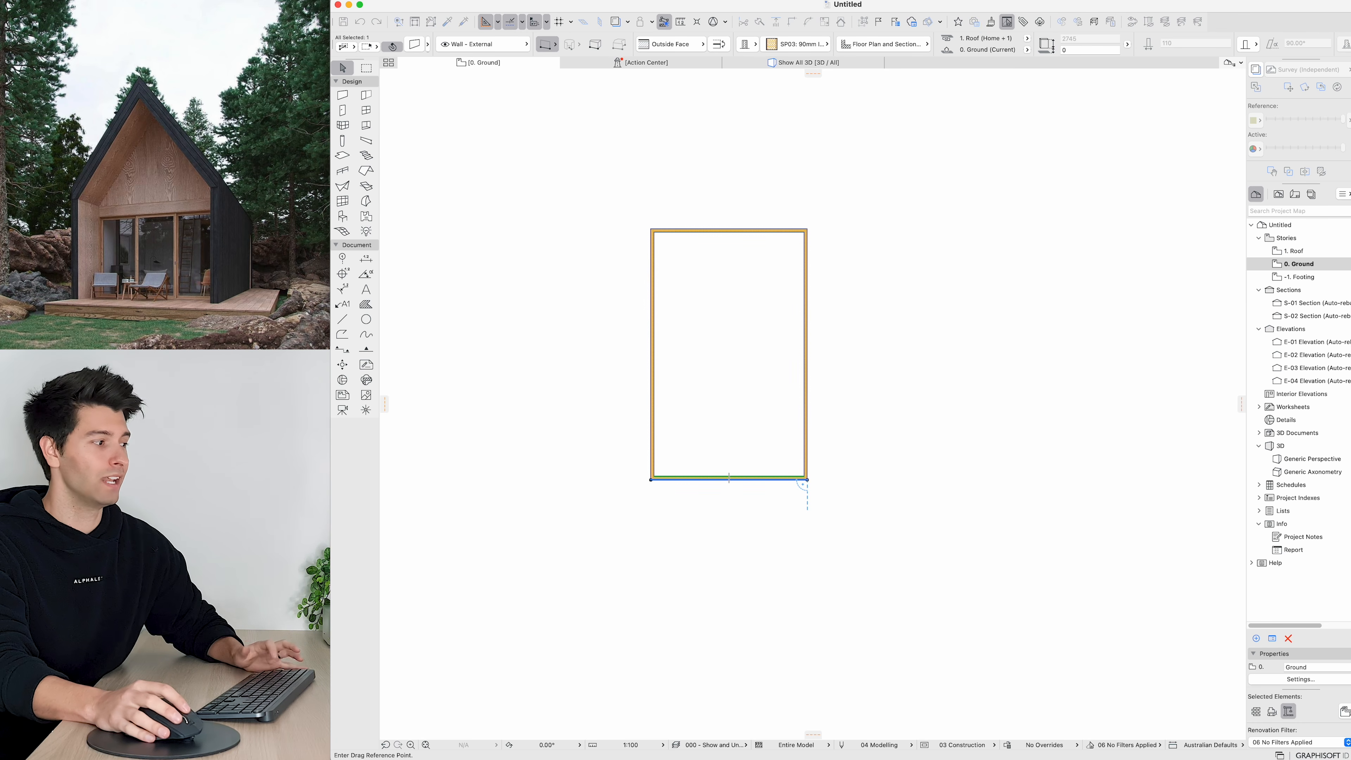
{"action": "left_click", "coordinate": [807, 480]}
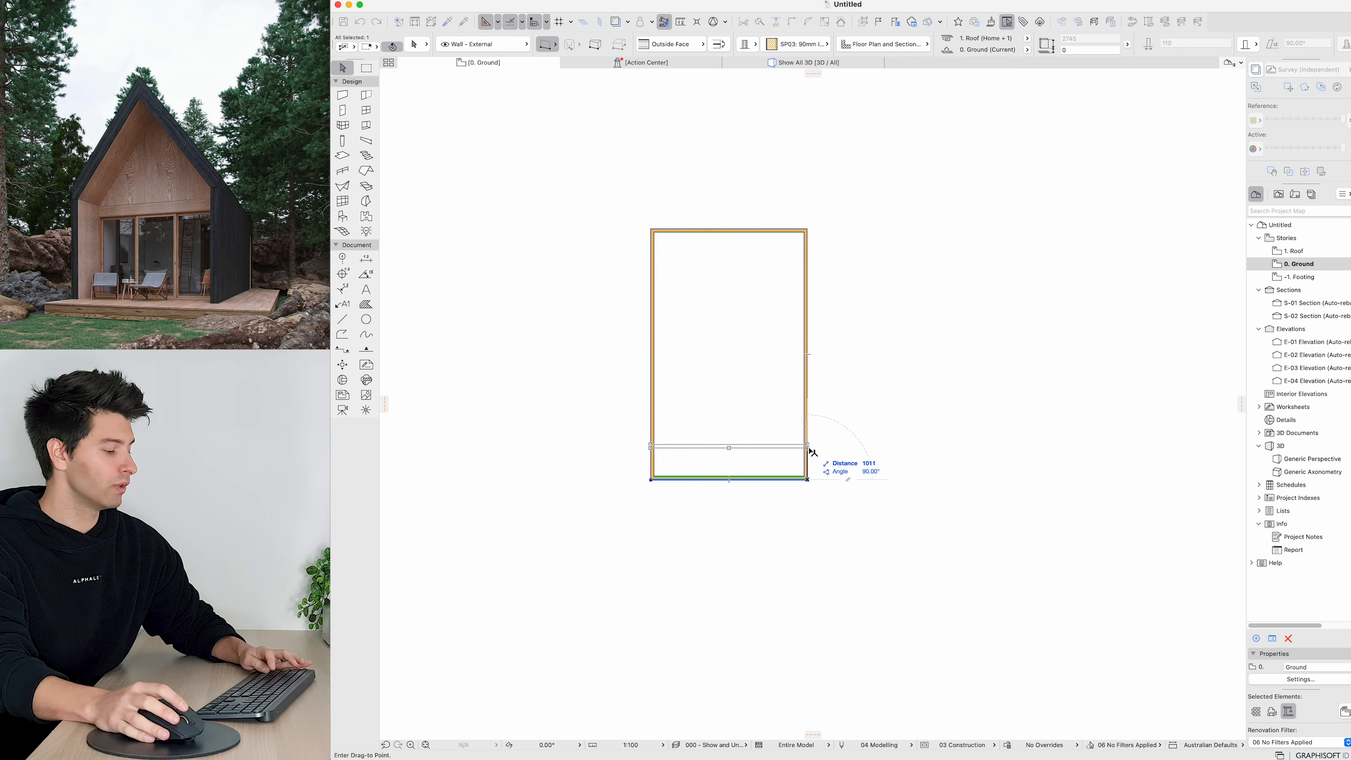
{"action": "key", "text": "Tab"}
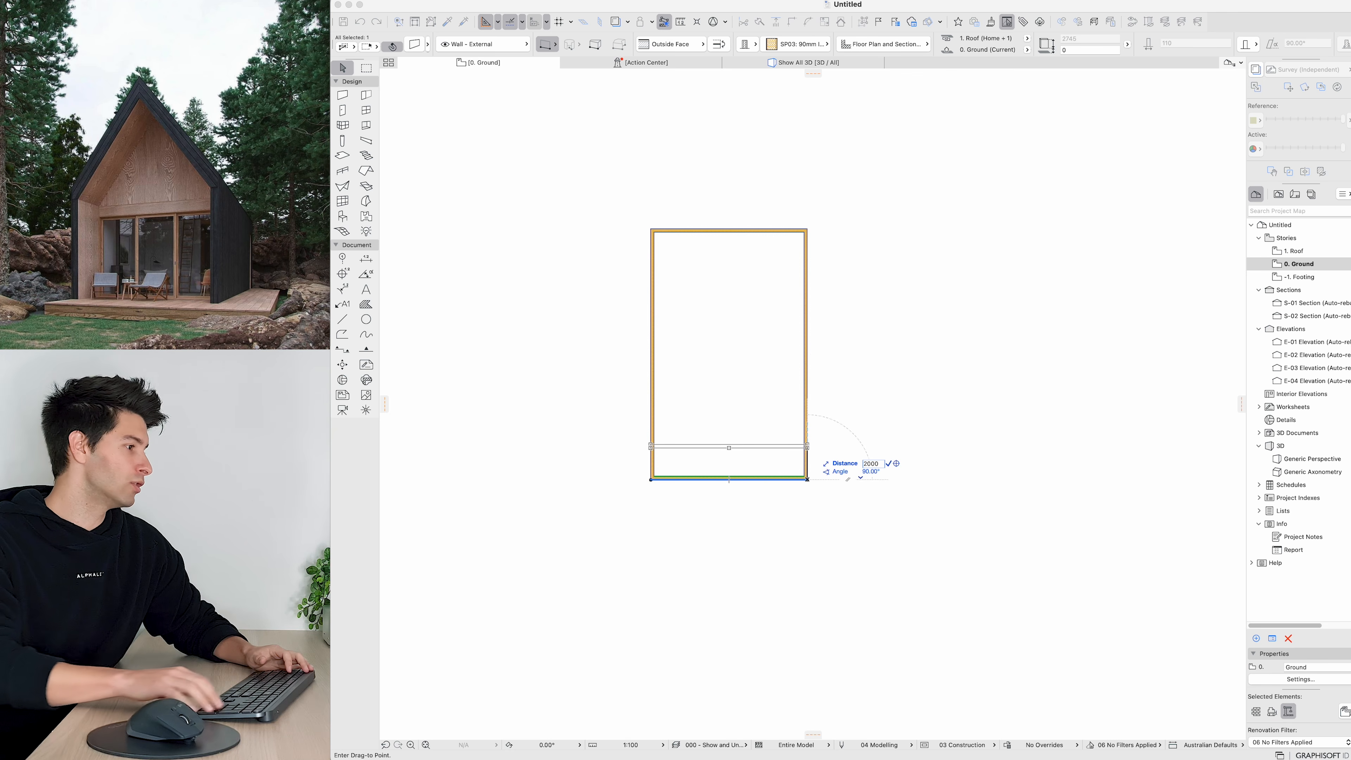
{"action": "key", "text": "Return"}
{"action": "key", "text": "Escape"}
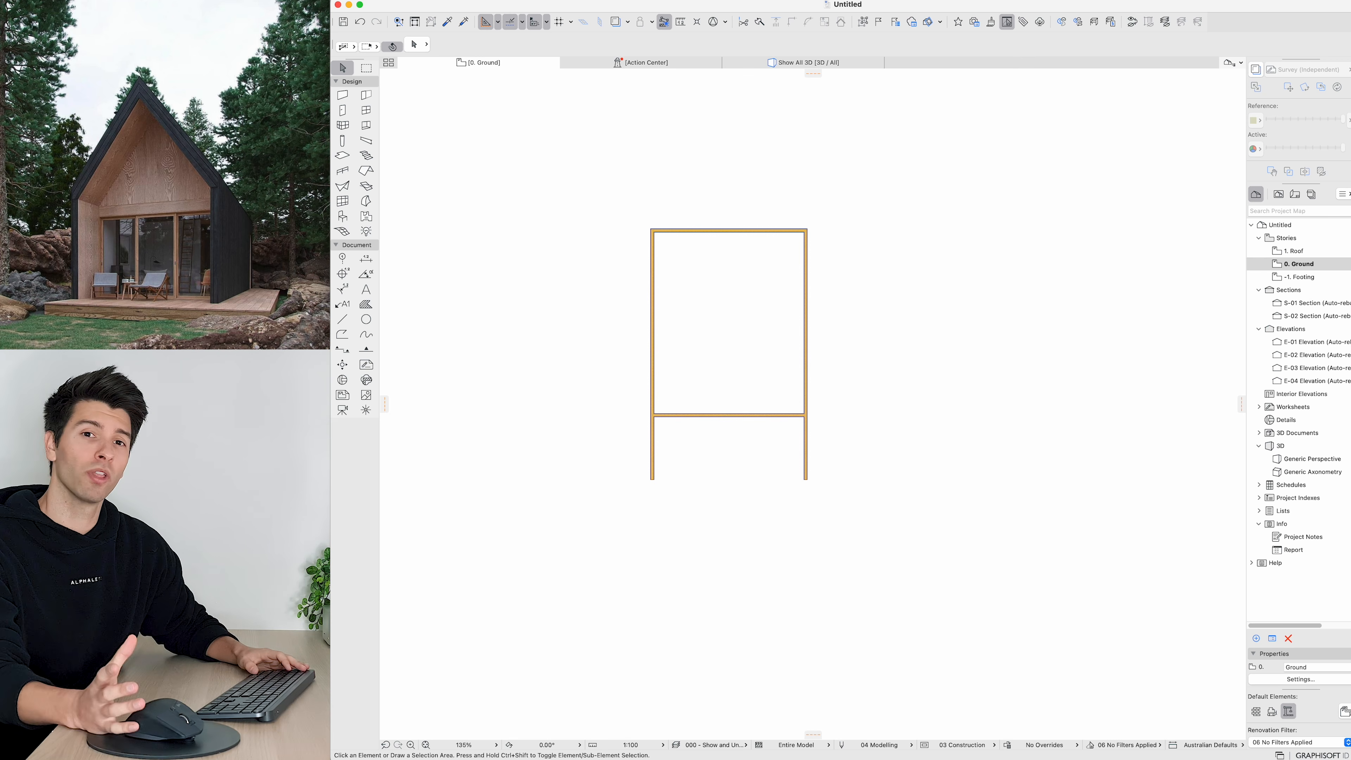
Step: Draw a short wall from the right wall's lower end inward and up to the cross wall
{"action": "scroll", "coordinate": [745, 448], "scroll_direction": "up", "scroll_amount": 5}
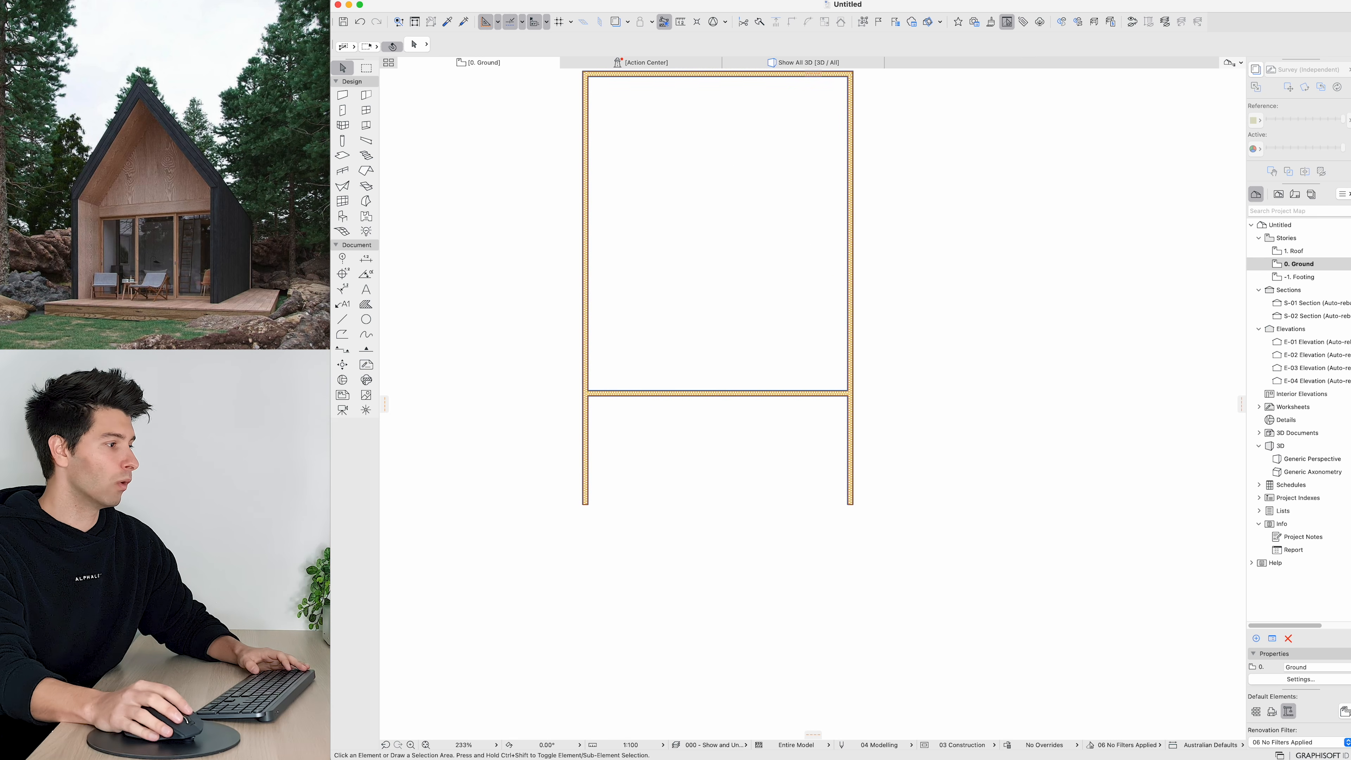
{"action": "key", "text": "super+a"}
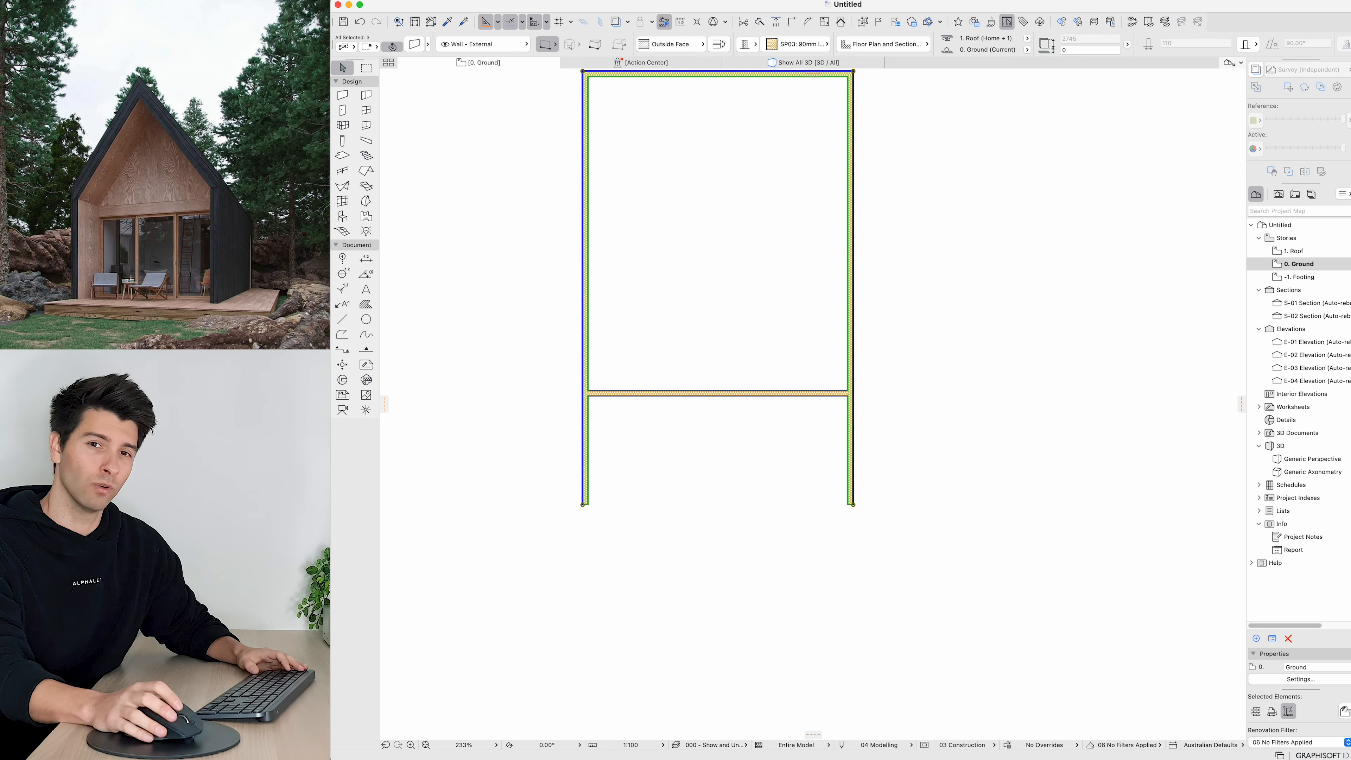
{"action": "key", "text": "Escape"}
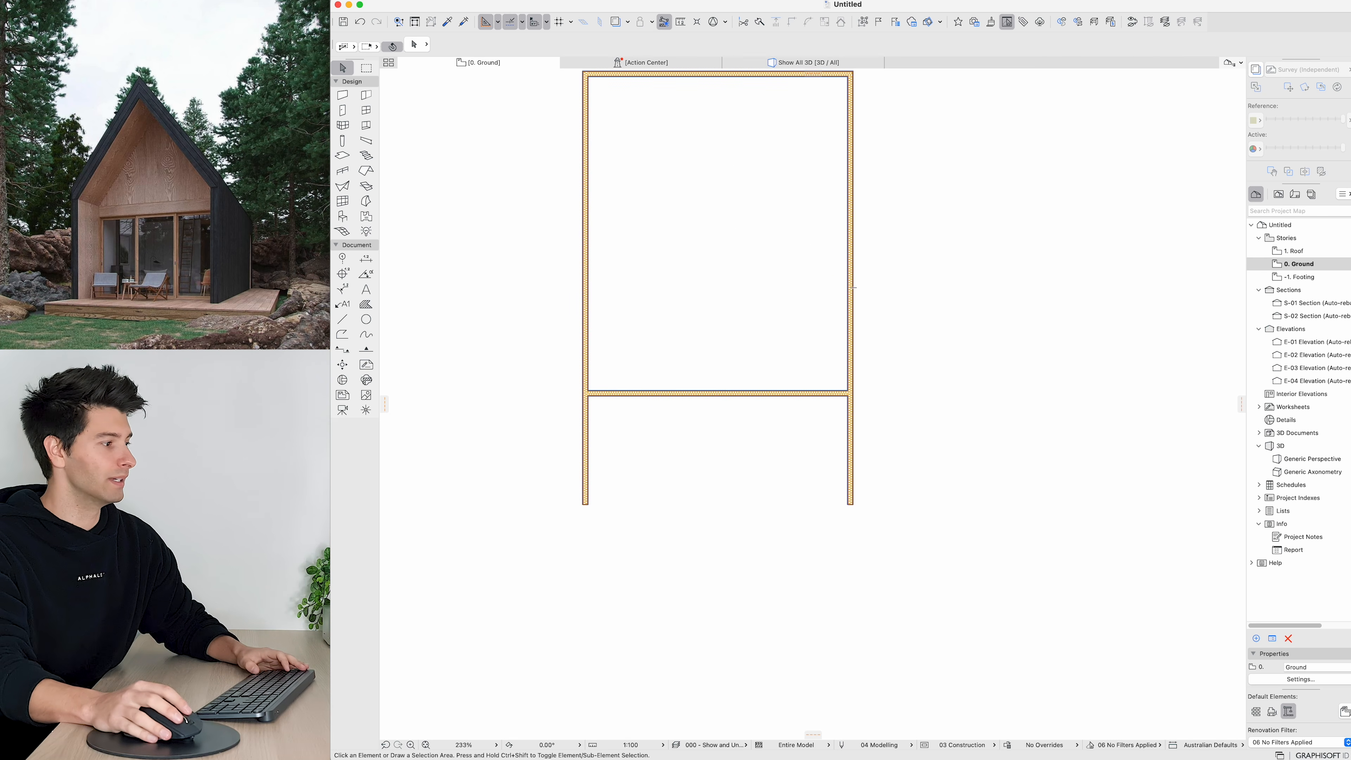
{"action": "key", "text": "w"}
{"action": "left_click", "coordinate": [851, 503]}
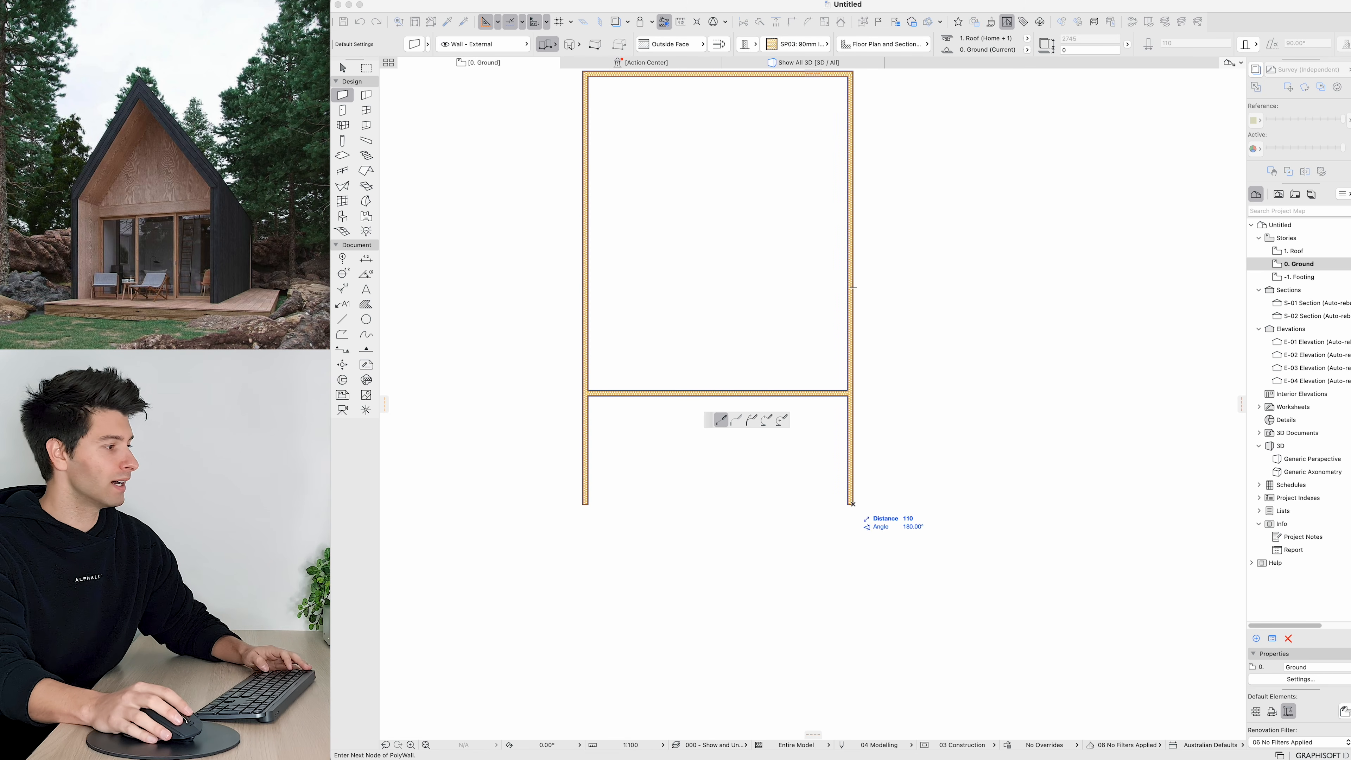
{"action": "key", "text": "Tab"}
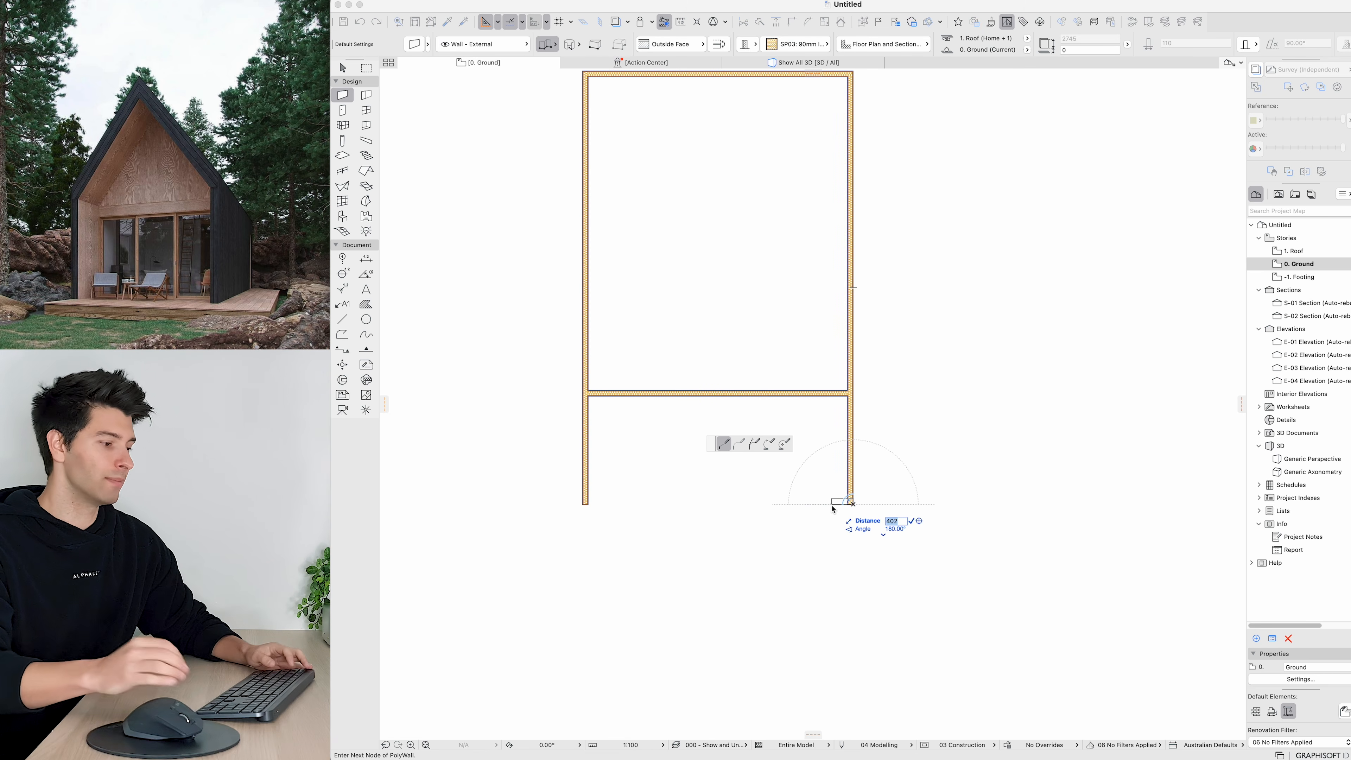
{"action": "key", "text": "Return"}
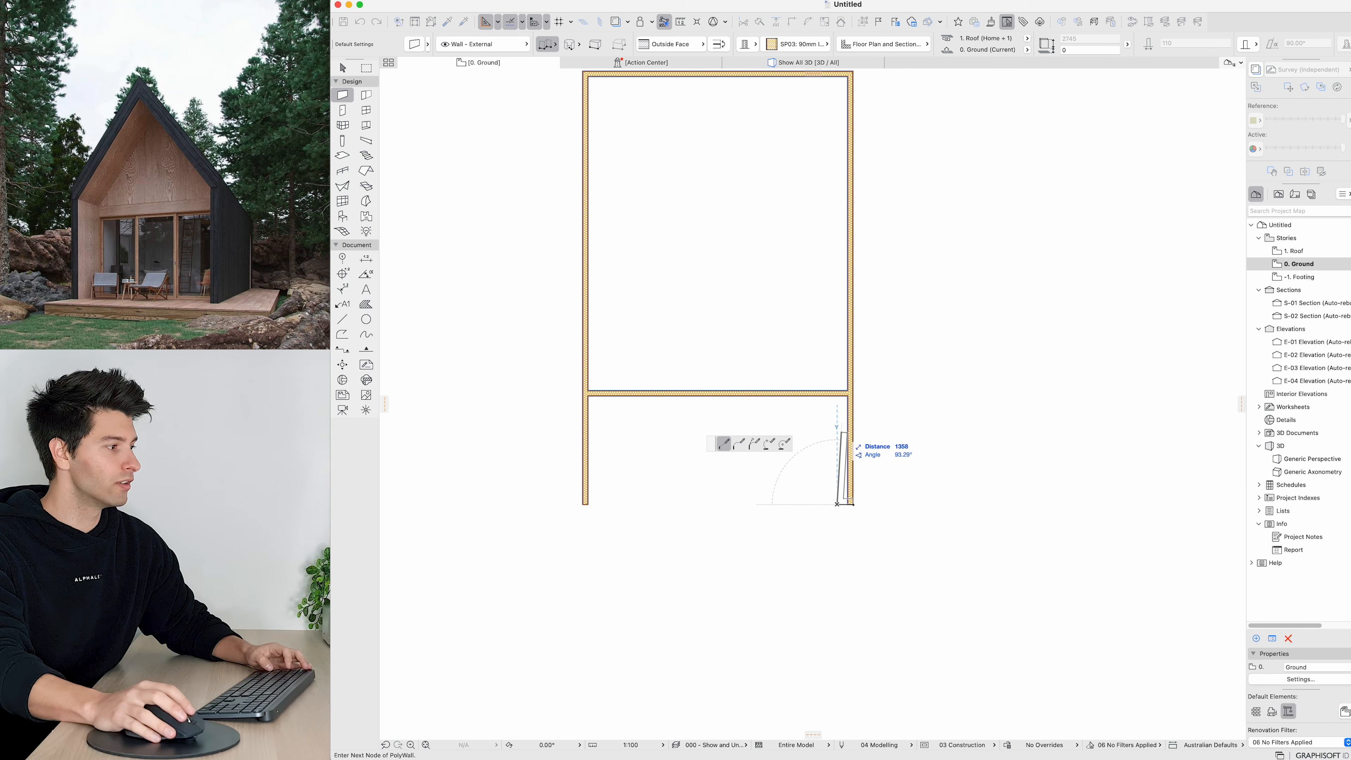
{"action": "double_click", "coordinate": [836, 395]}
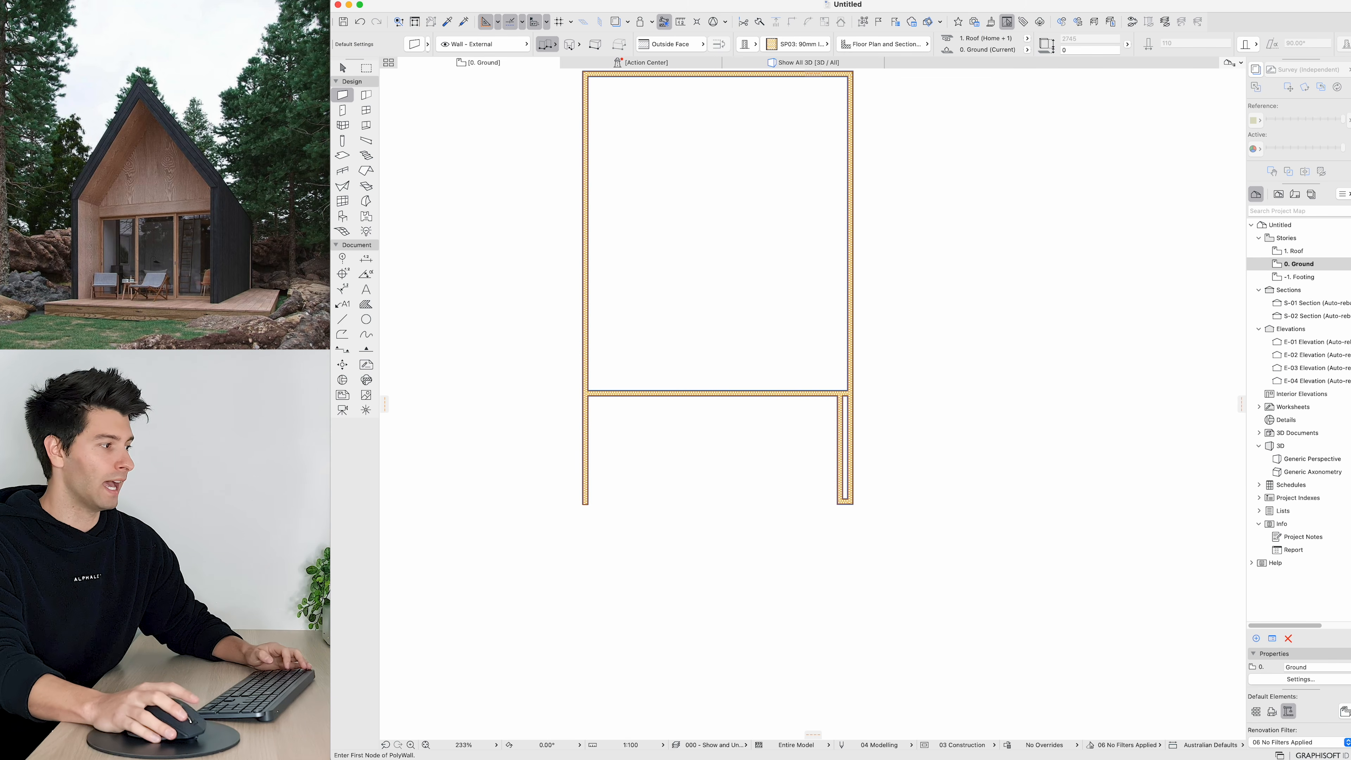
{"action": "key", "text": "Escape"}
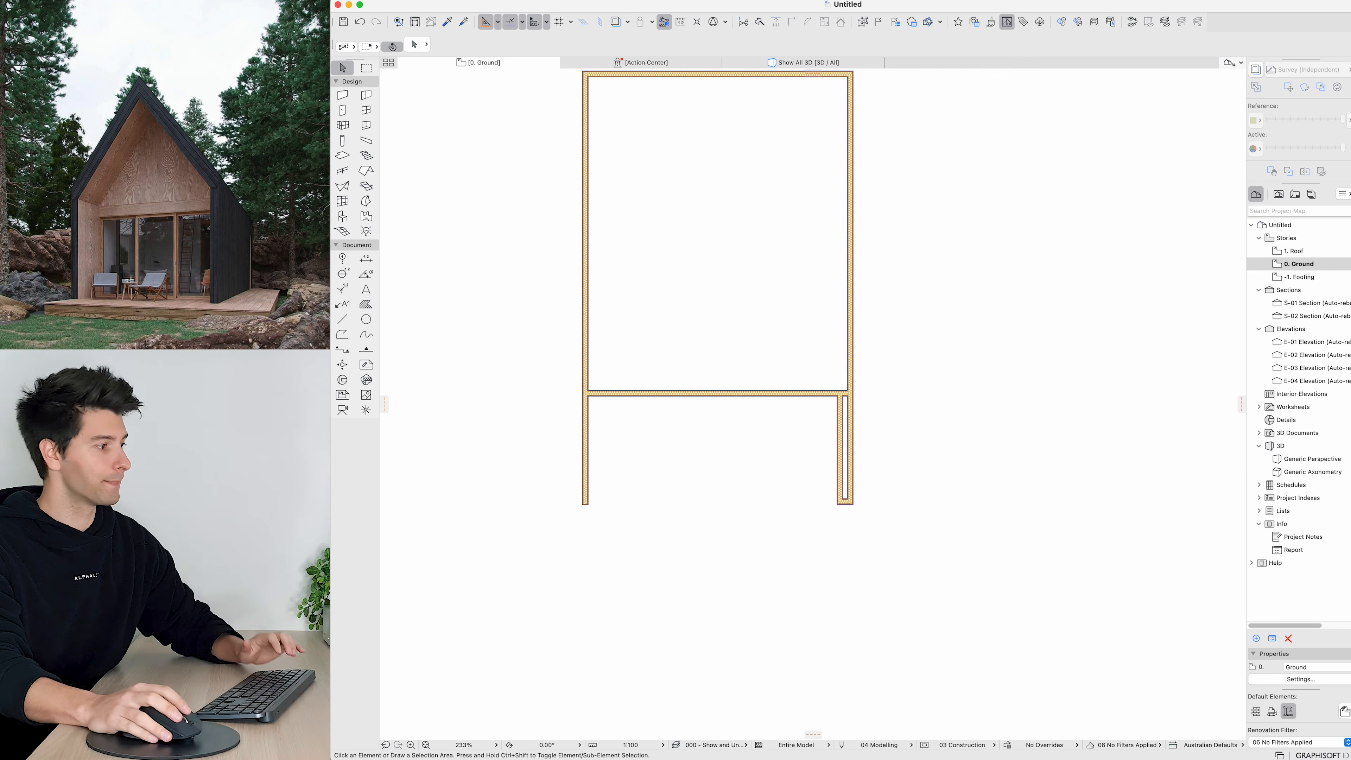
Step: Mirror a copy of the short return wall to the left side about the plan's vertical centre line
{"action": "left_click", "coordinate": [837, 505]}
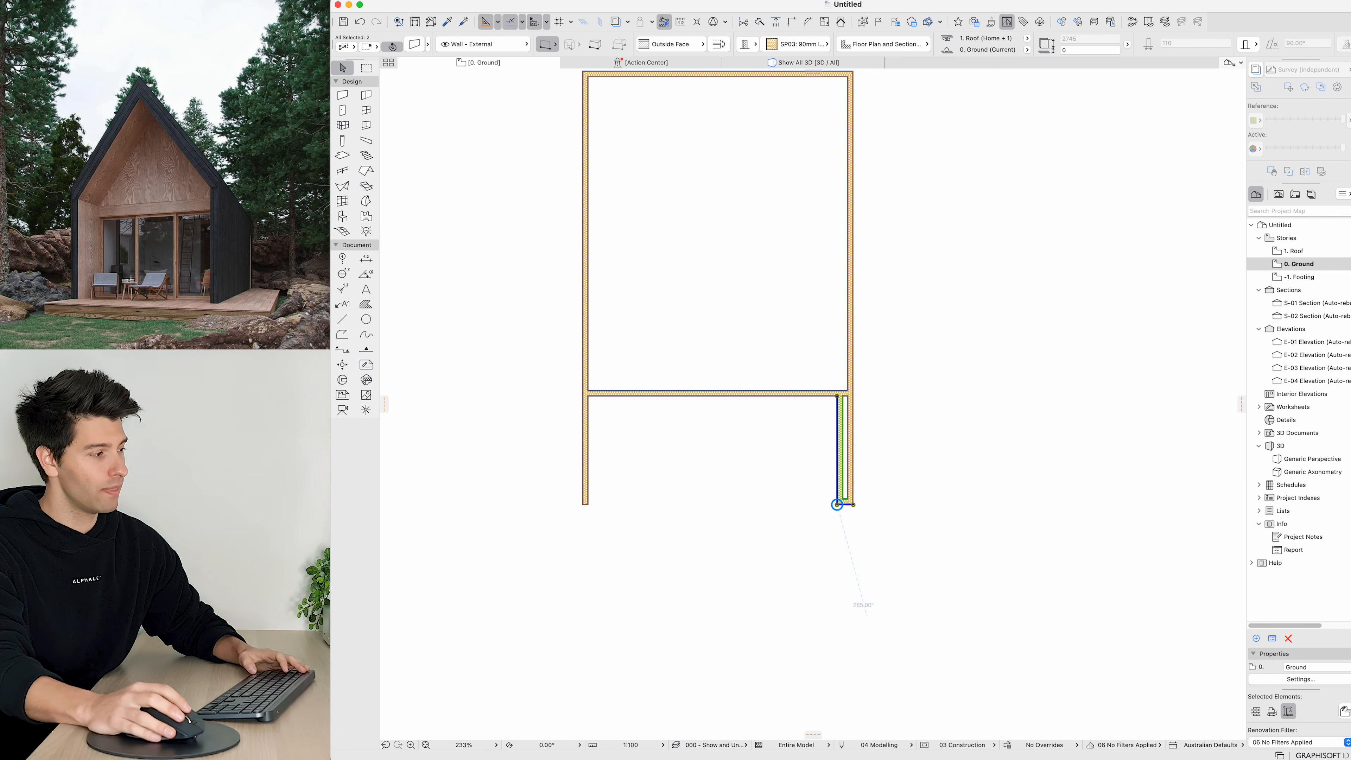
{"action": "key", "text": "super+m"}
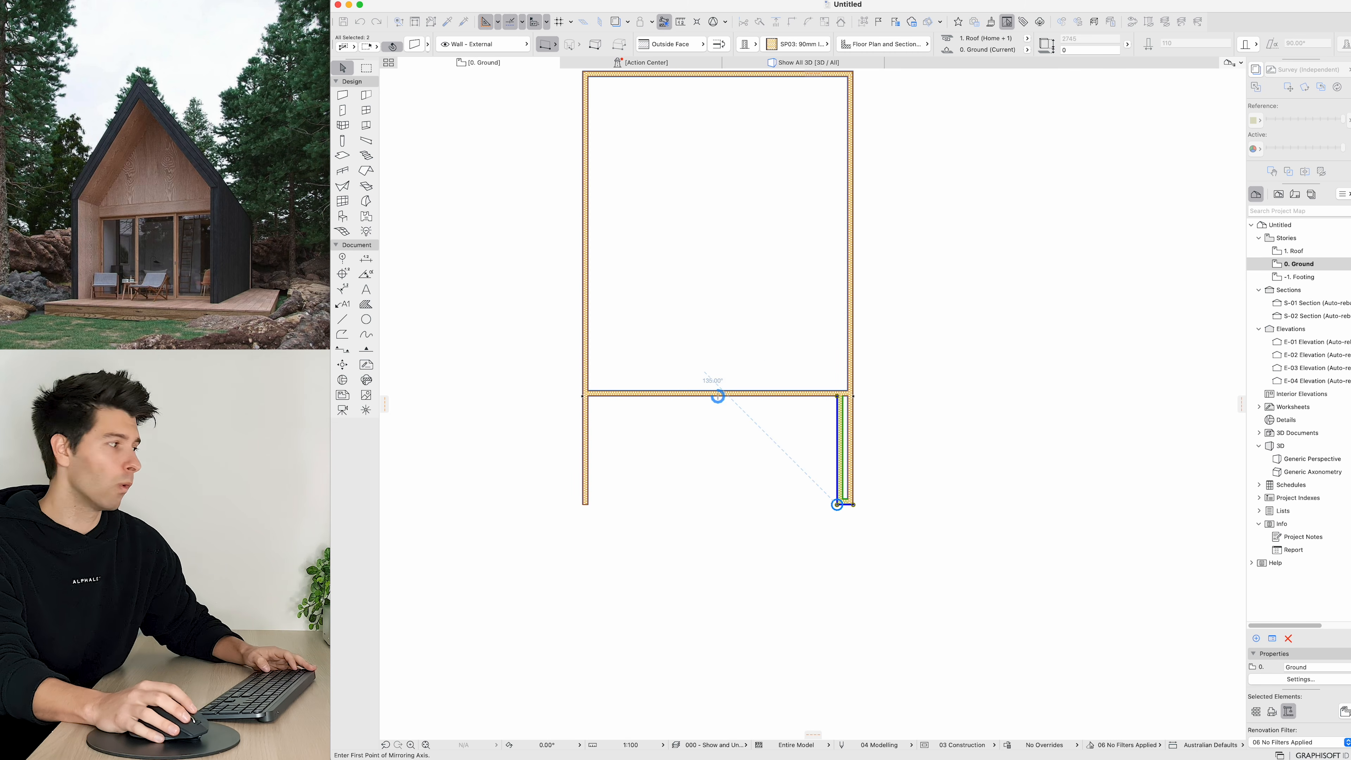
{"action": "left_click", "coordinate": [717, 396]}
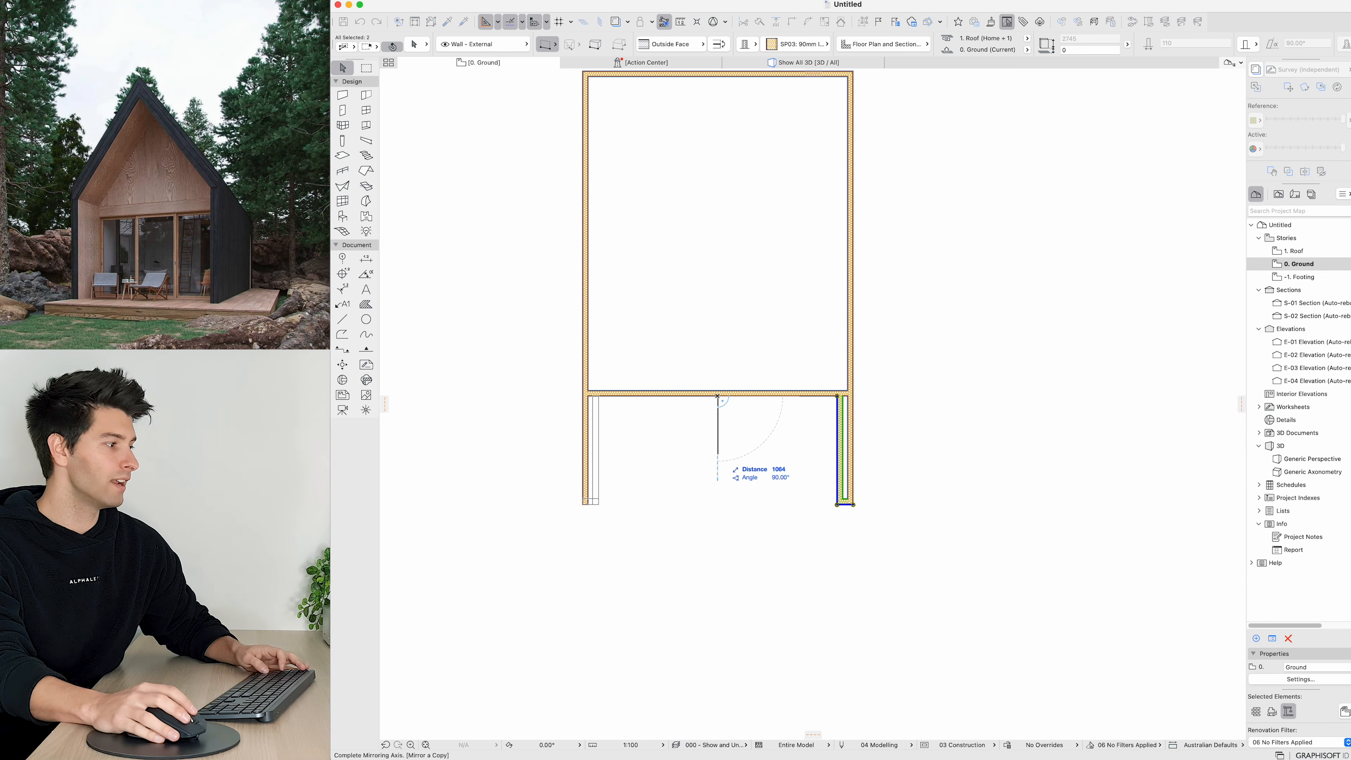
{"action": "left_click", "coordinate": [717, 479]}
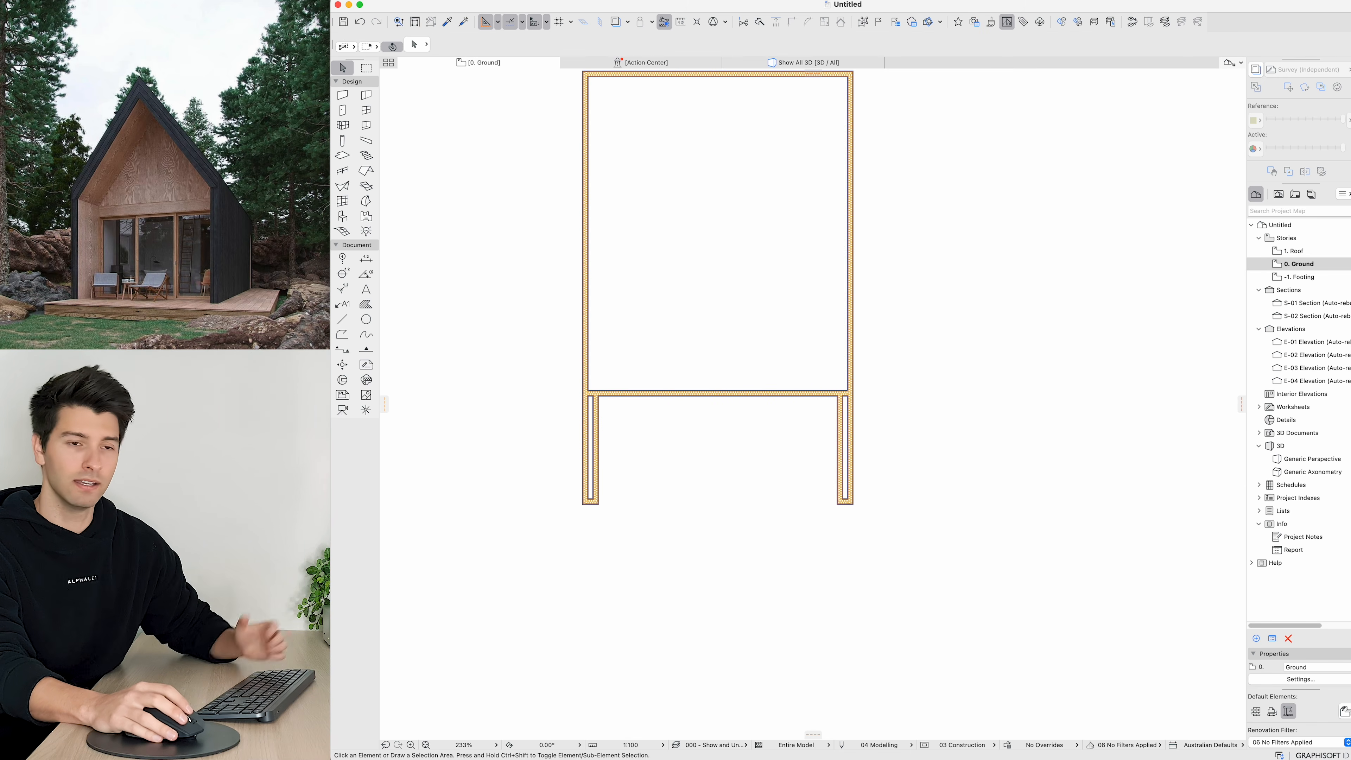
Step: Select all walls and enable their three surface overrides with Stucco - Yellow Rough and Stucco - White Rough
{"action": "middle_click_drag", "start_coordinate": [717, 453], "coordinate": [762, 532]}
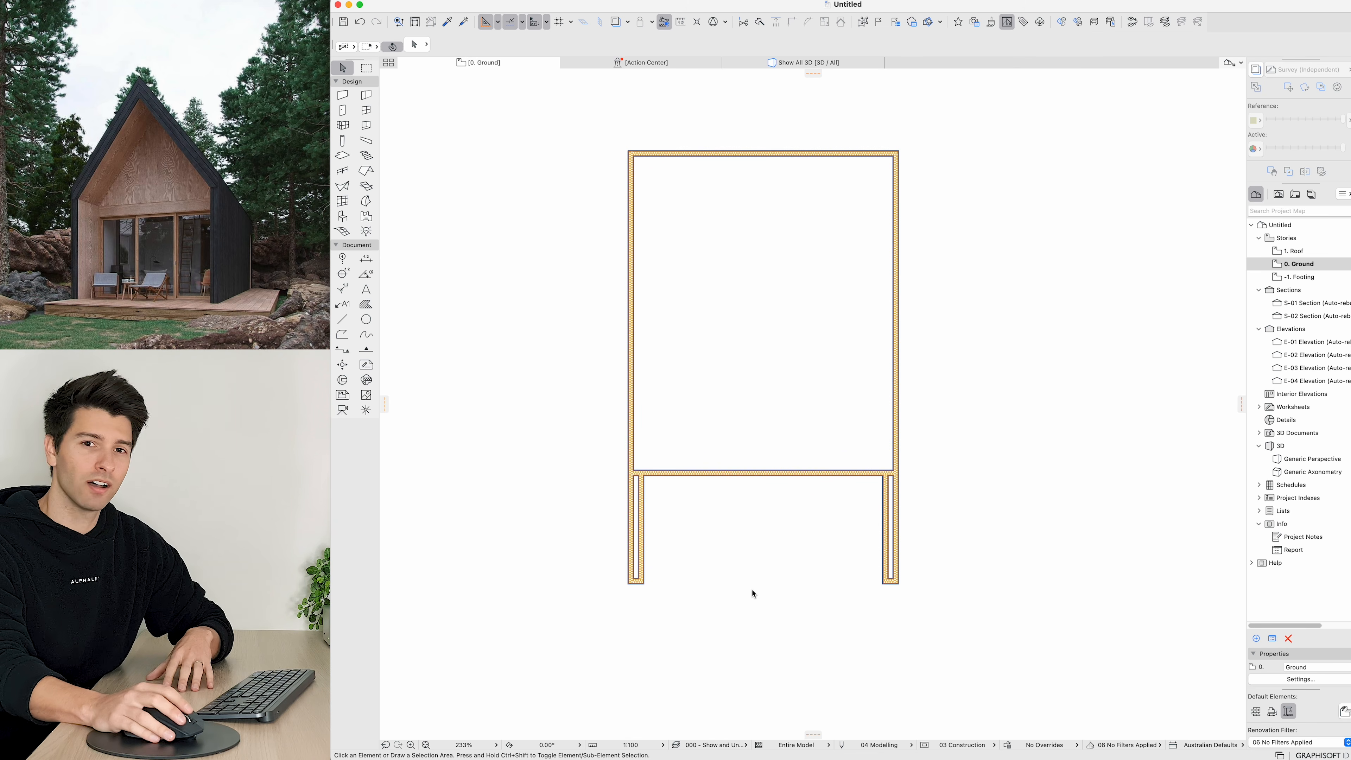
{"action": "left_click_drag", "start_coordinate": [957, 620], "coordinate": [549, 107]}
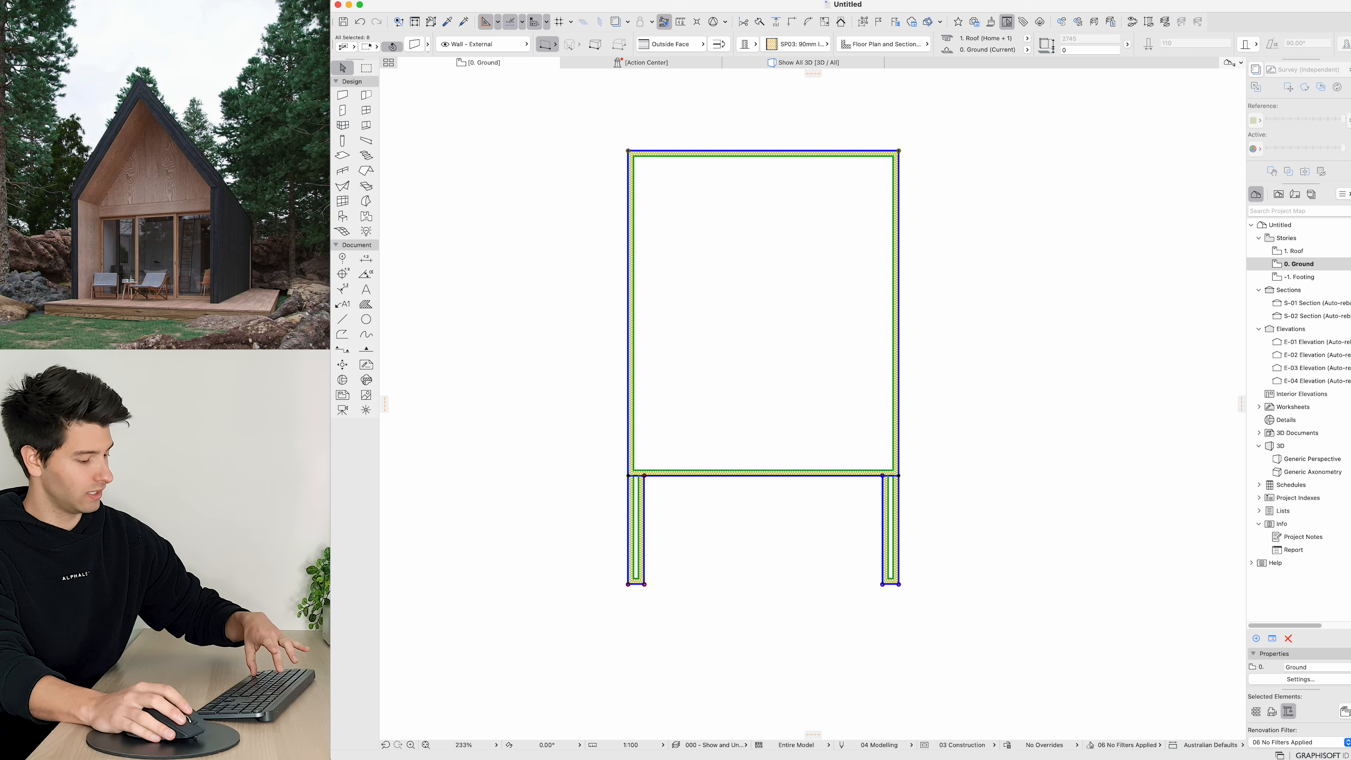
{"action": "key", "text": "super+t"}
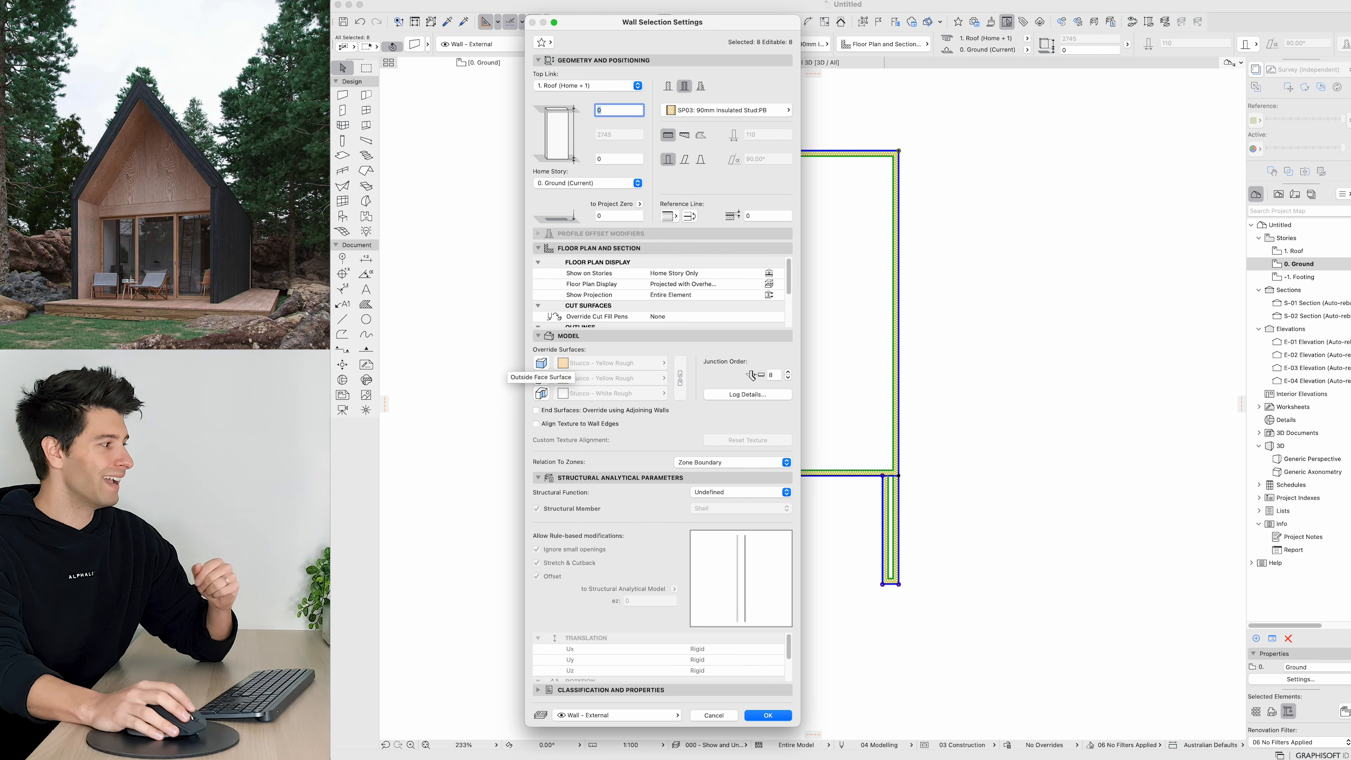
{"action": "left_click", "coordinate": [541, 362]}
{"action": "left_click", "coordinate": [541, 377]}
{"action": "left_click", "coordinate": [541, 393]}
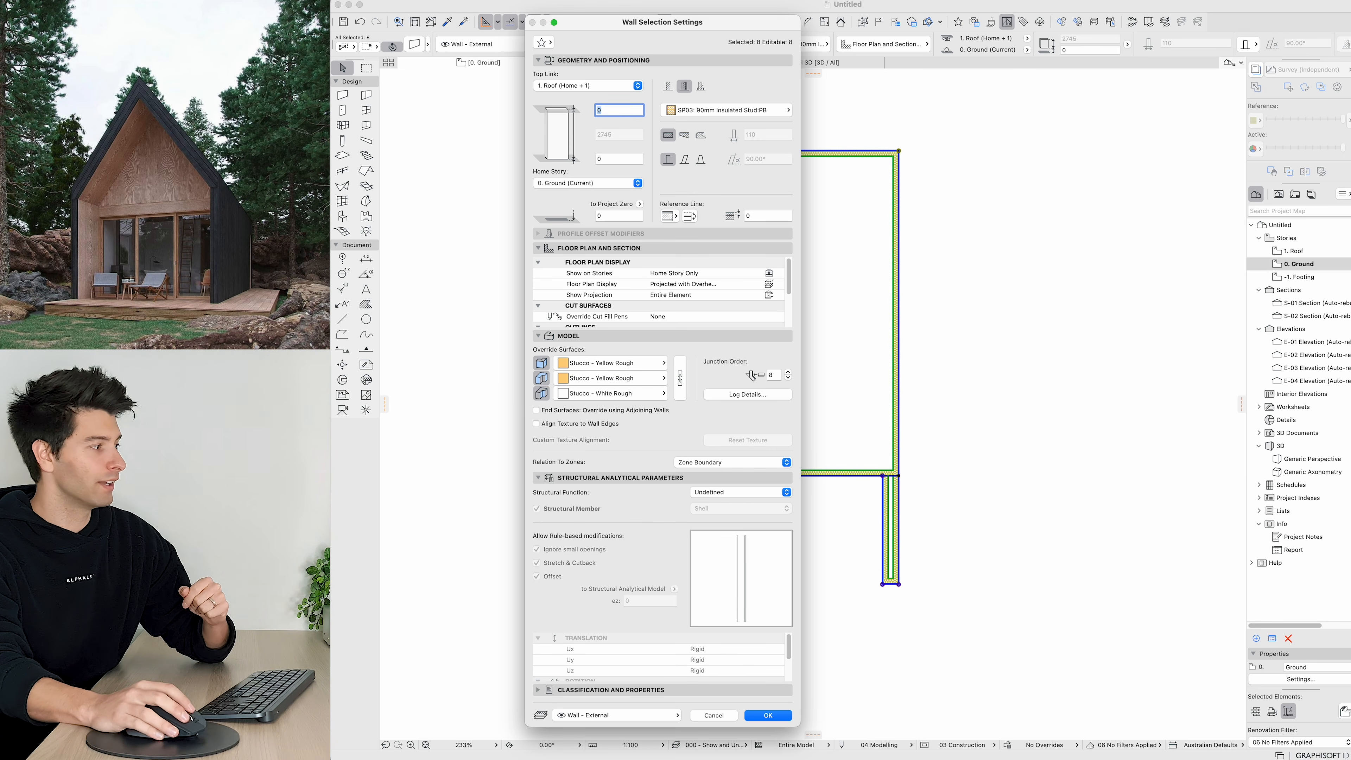
{"action": "left_click", "coordinate": [612, 362]}
{"action": "scroll", "coordinate": [755, 558], "scroll_direction": "down", "scroll_amount": 5}
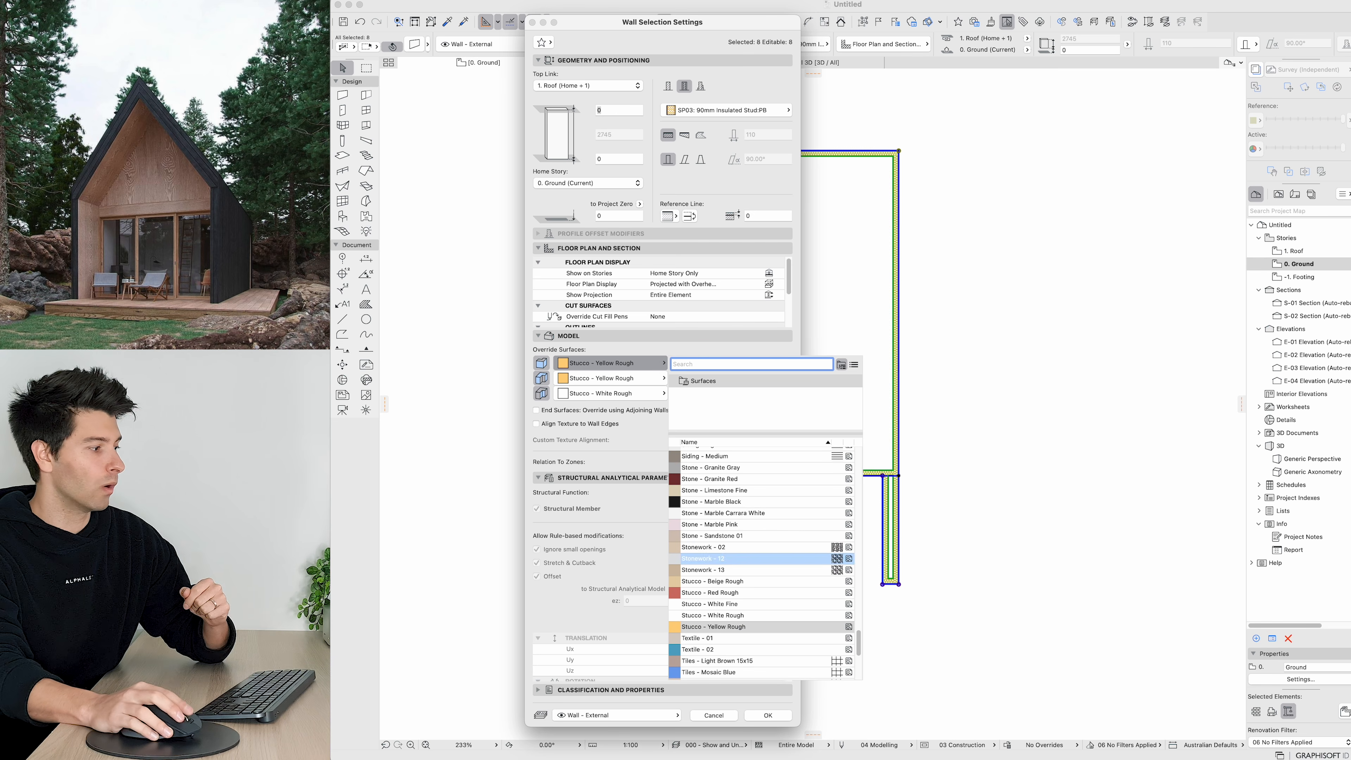
{"action": "key", "text": "Escape"}
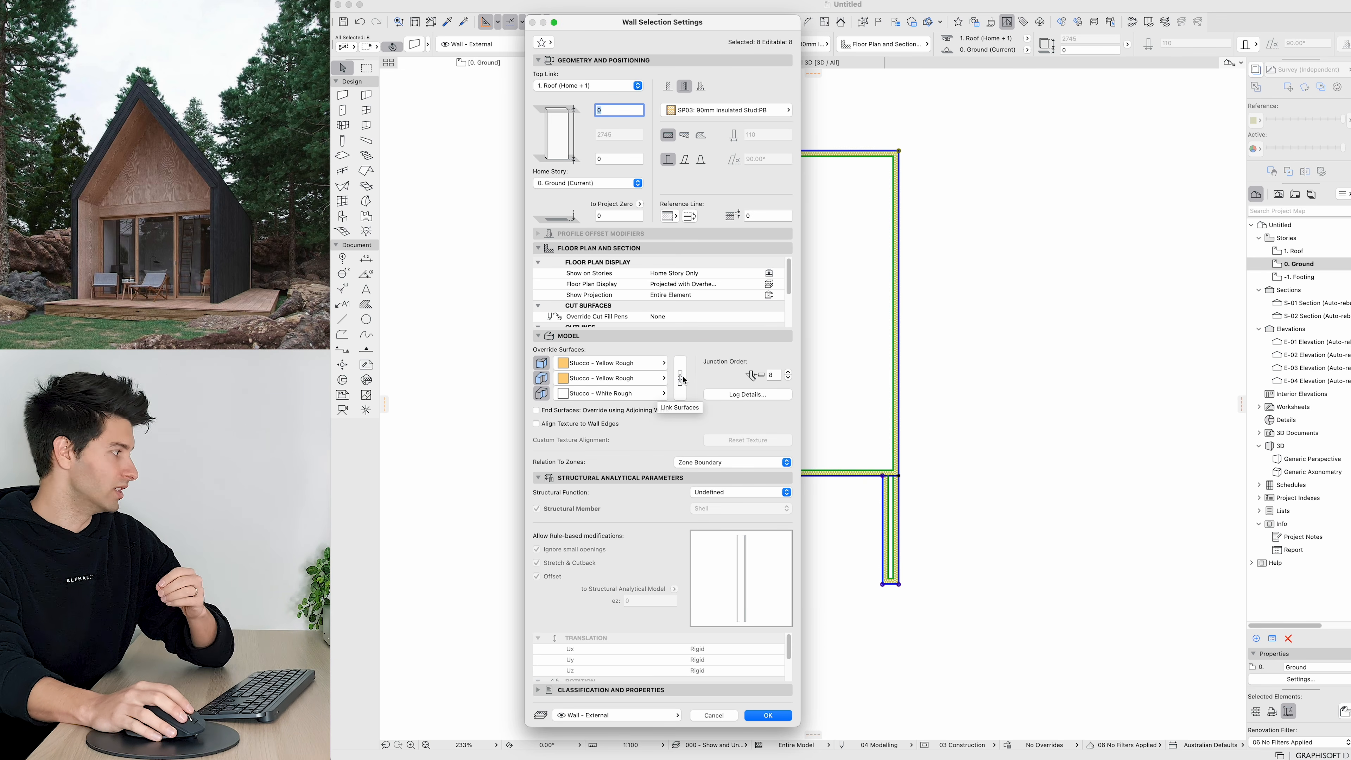
{"action": "key", "text": "Return"}
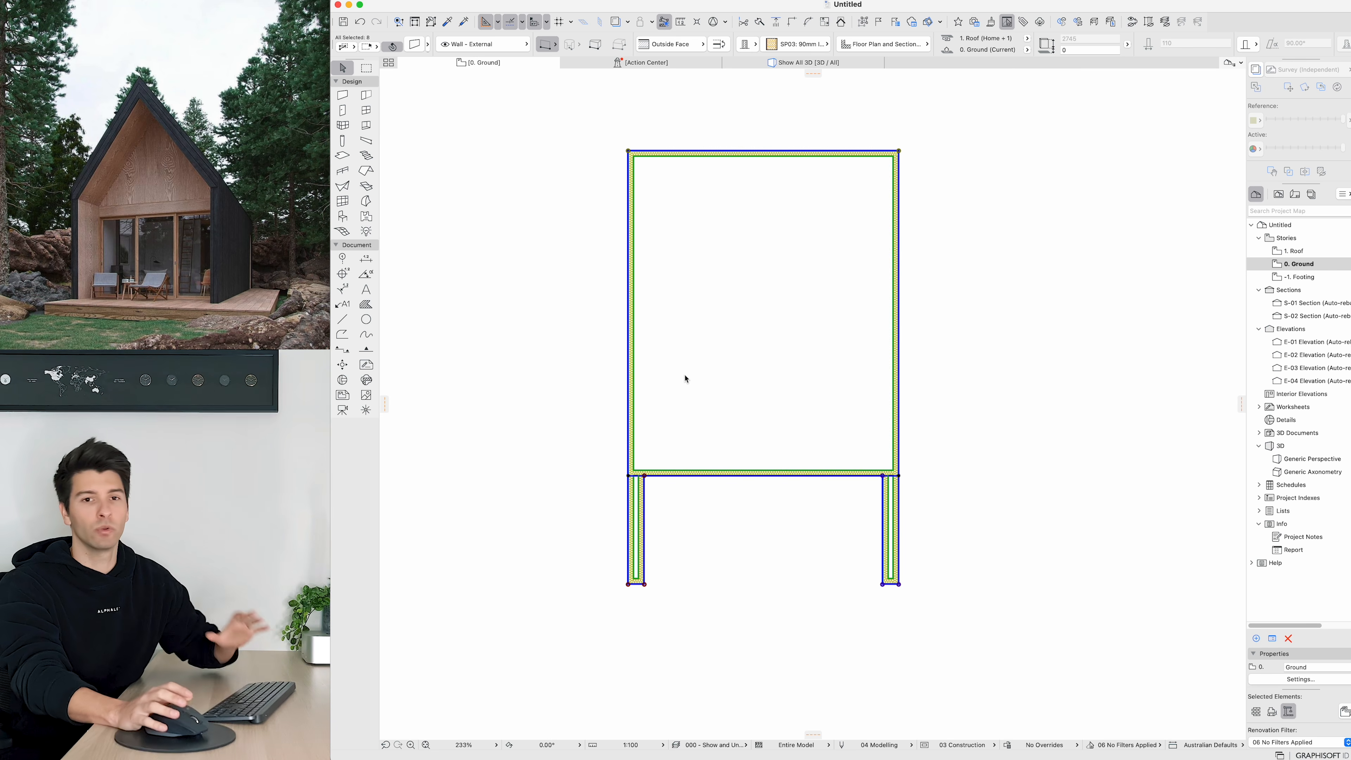
Step: Draw a rectangular marquee around all the walls and show the marquee area in 3D
{"action": "left_click", "coordinate": [496, 160]}
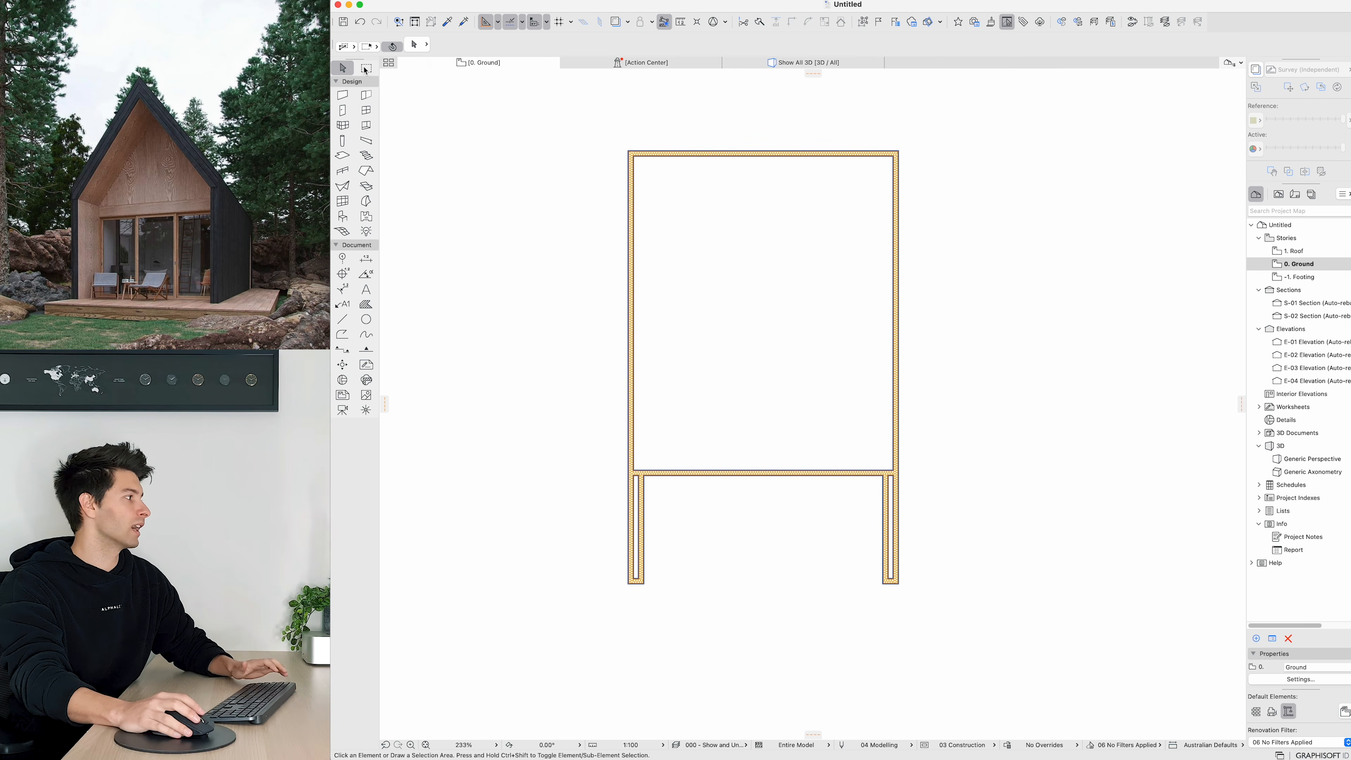
{"action": "left_click", "coordinate": [366, 68]}
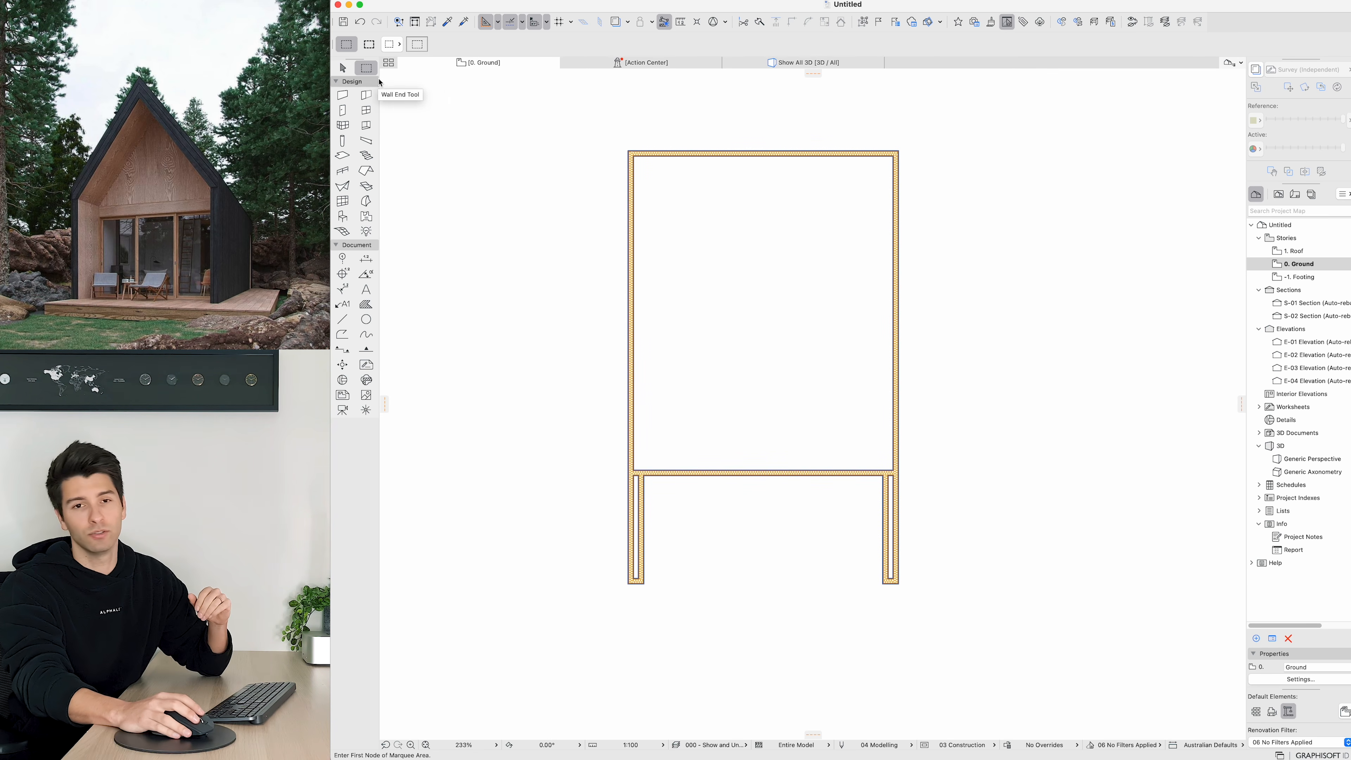
{"action": "left_click", "coordinate": [368, 44]}
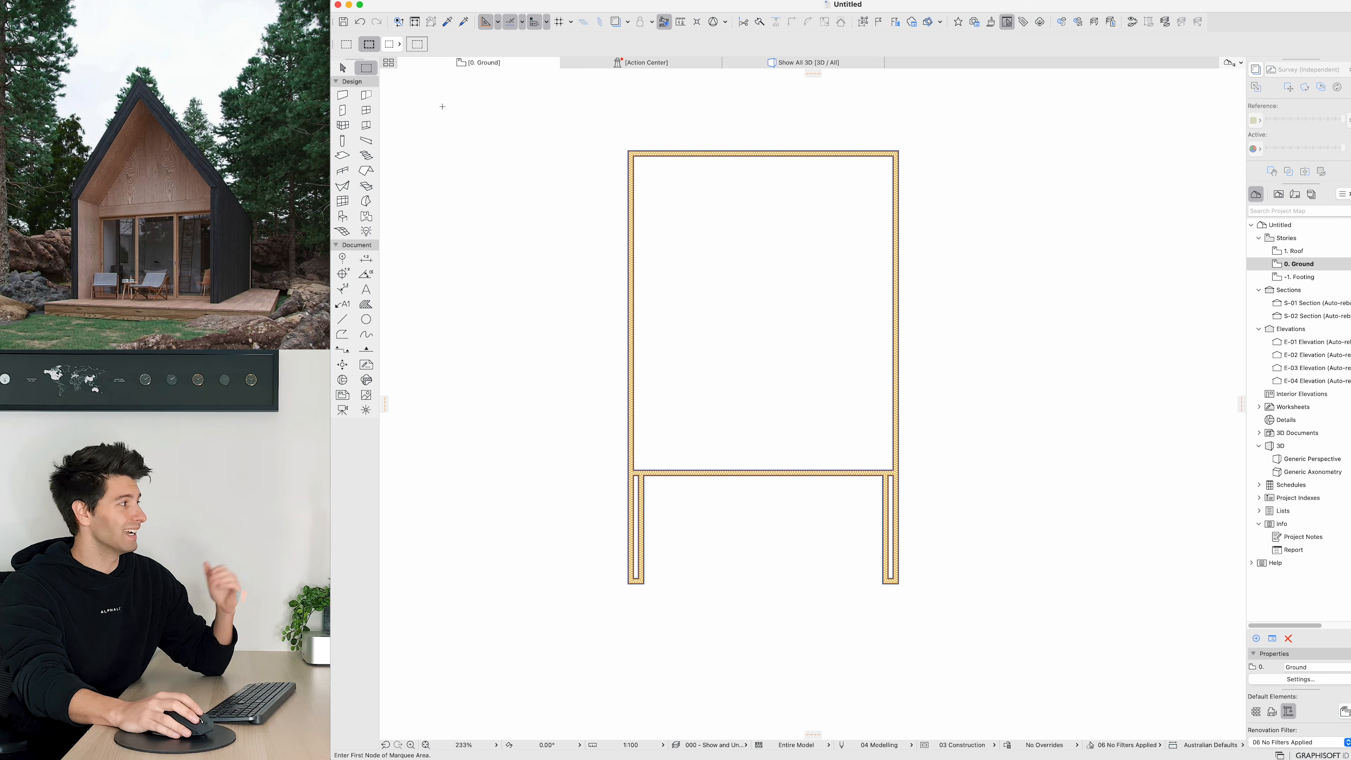
{"action": "left_click", "coordinate": [562, 127]}
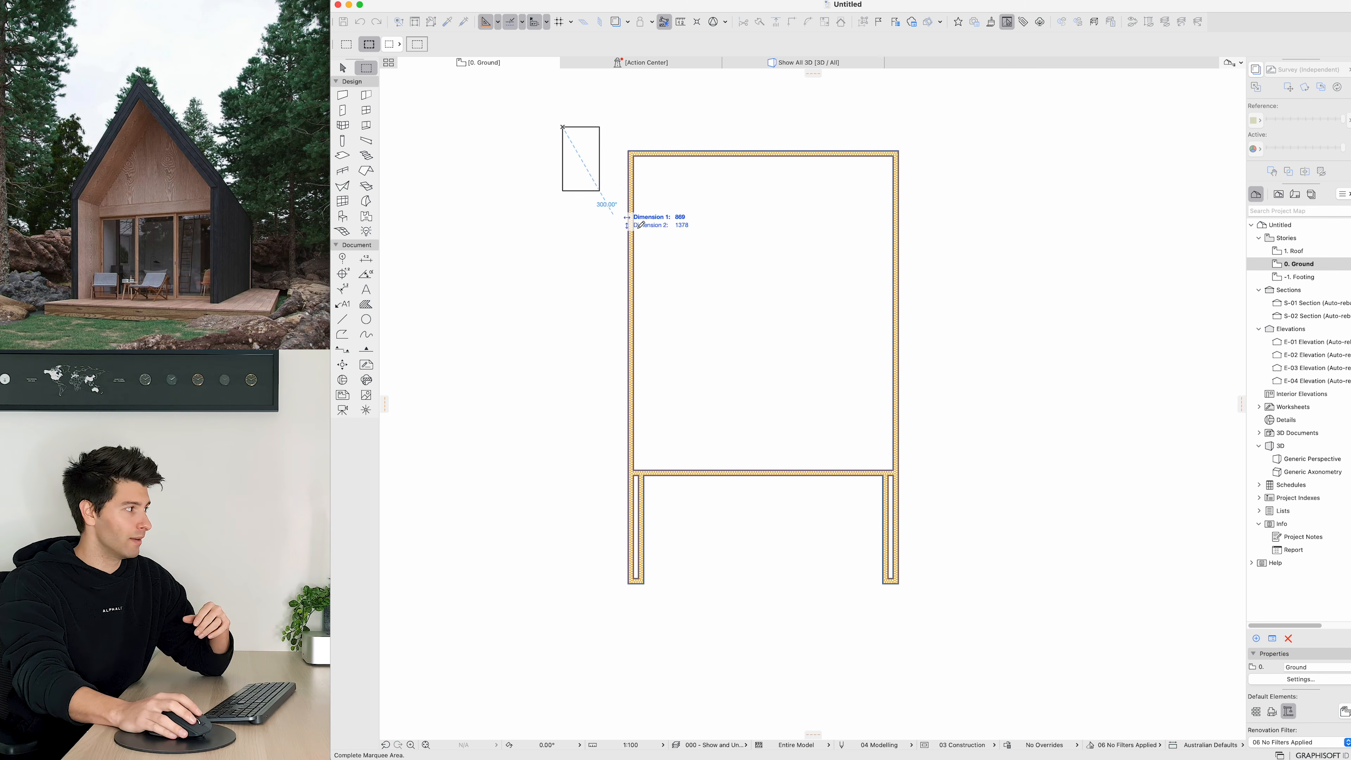
{"action": "left_click", "coordinate": [995, 651]}
{"action": "right_click", "coordinate": [1052, 509]}
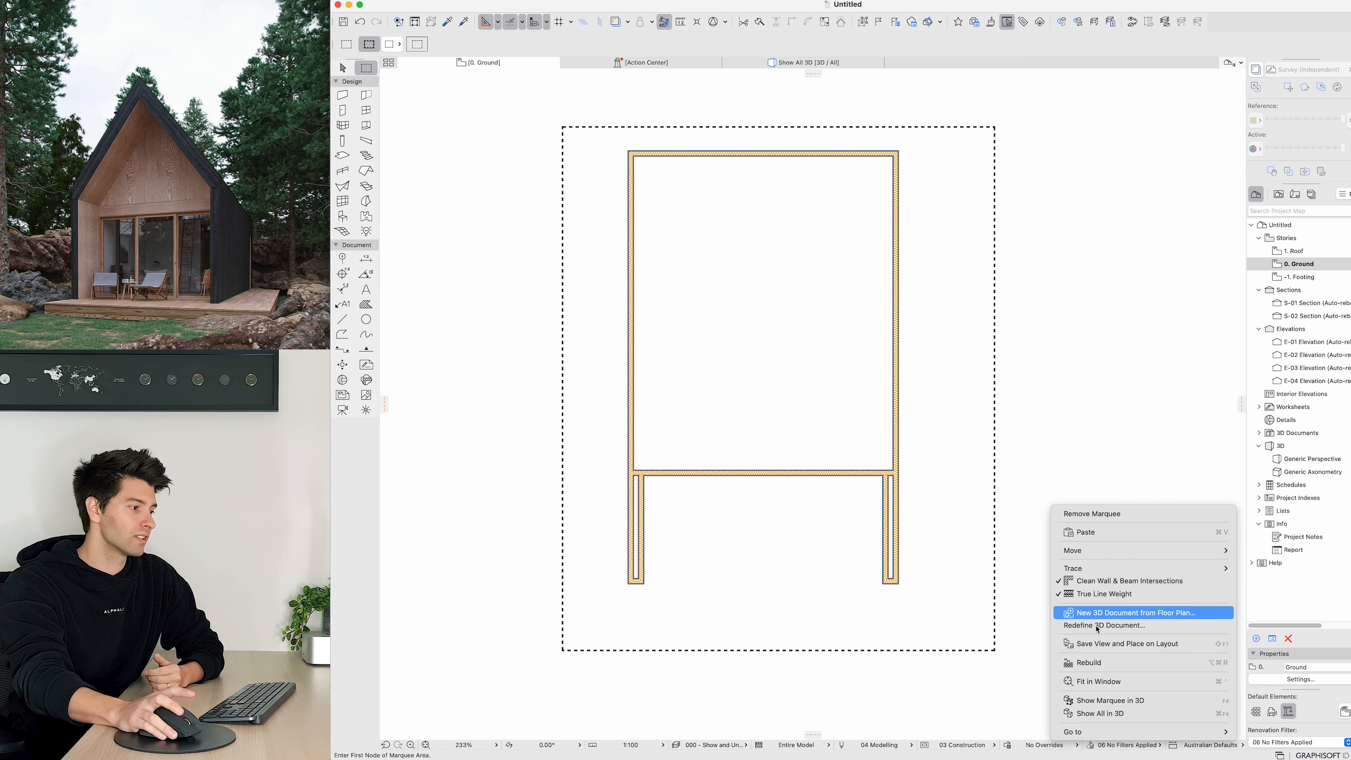
{"action": "left_click", "coordinate": [1111, 700]}
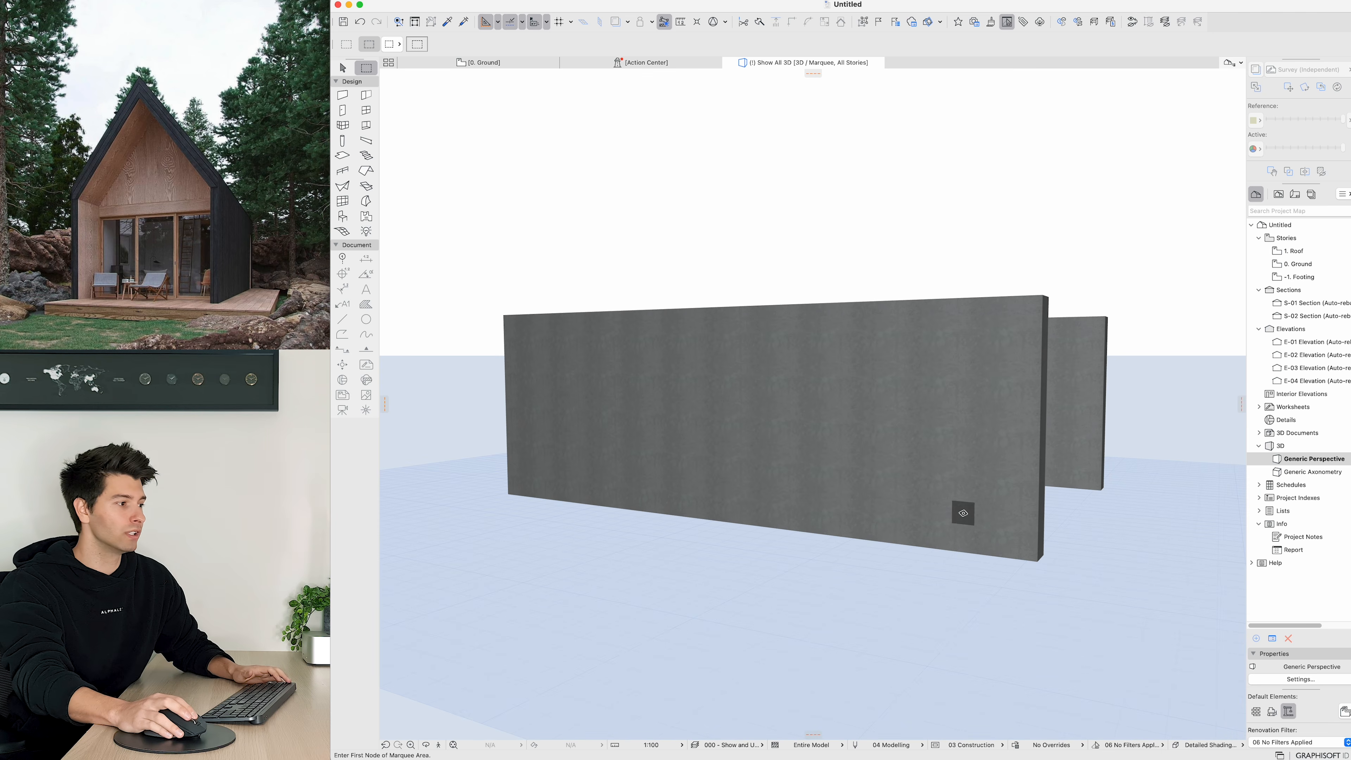
Step: Switch to the -1. Footing storey and show the Ground storey as a trace reference
{"action": "key", "text": "Escape"}
{"action": "middle_click_drag", "start_coordinate": [1017, 479], "coordinate": [888, 497], "text": "shift"}
{"action": "left_click", "coordinate": [514, 64]}
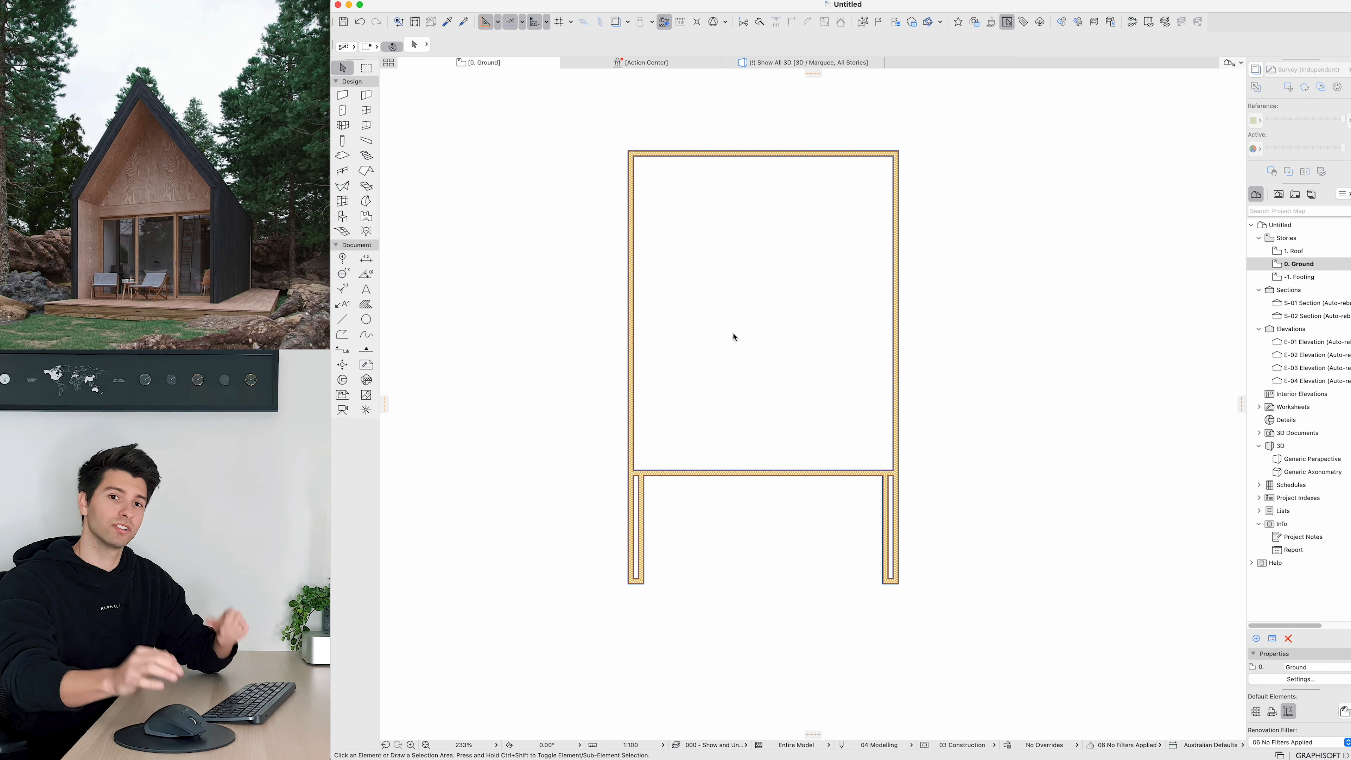
{"action": "scroll", "coordinate": [739, 326], "scroll_direction": "down", "scroll_amount": 4}
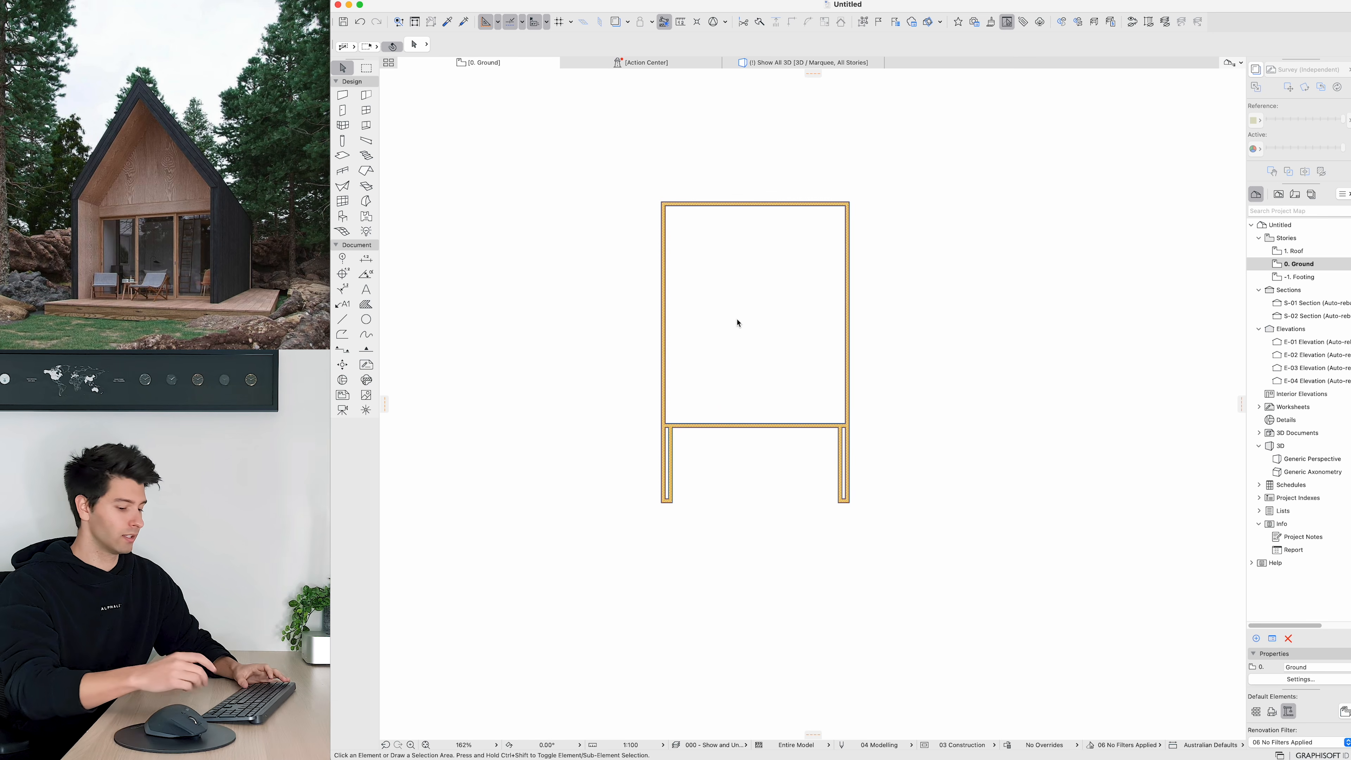
{"action": "key", "text": "super+Down"}
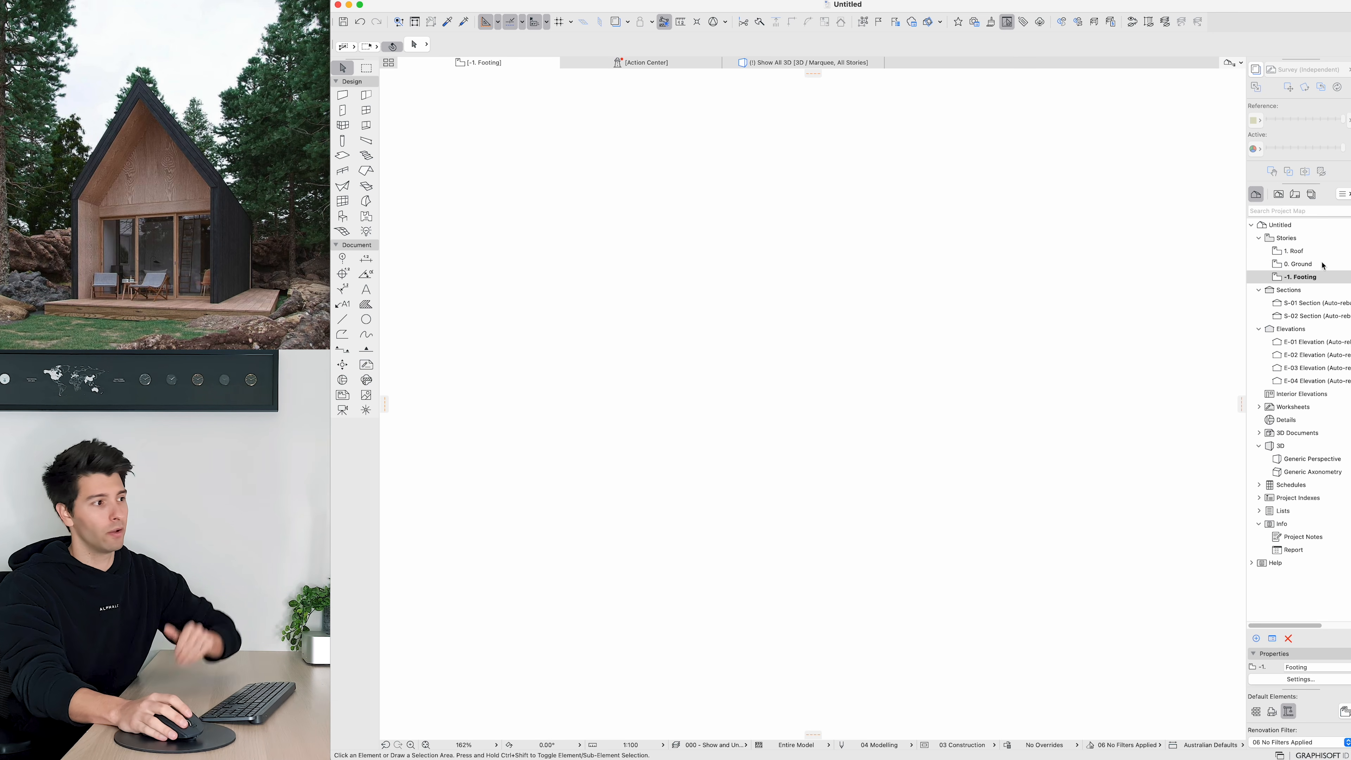
{"action": "right_click", "coordinate": [1311, 266]}
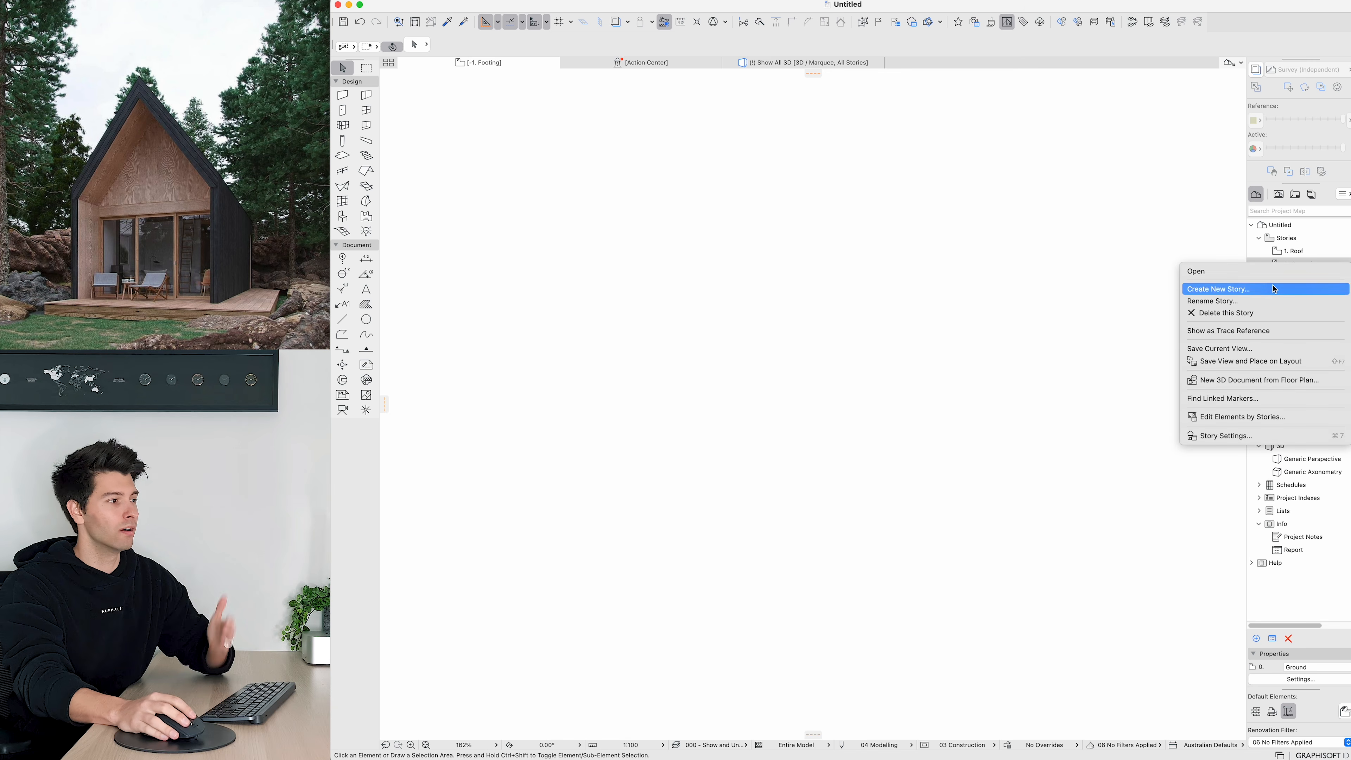
{"action": "left_click", "coordinate": [1242, 331]}
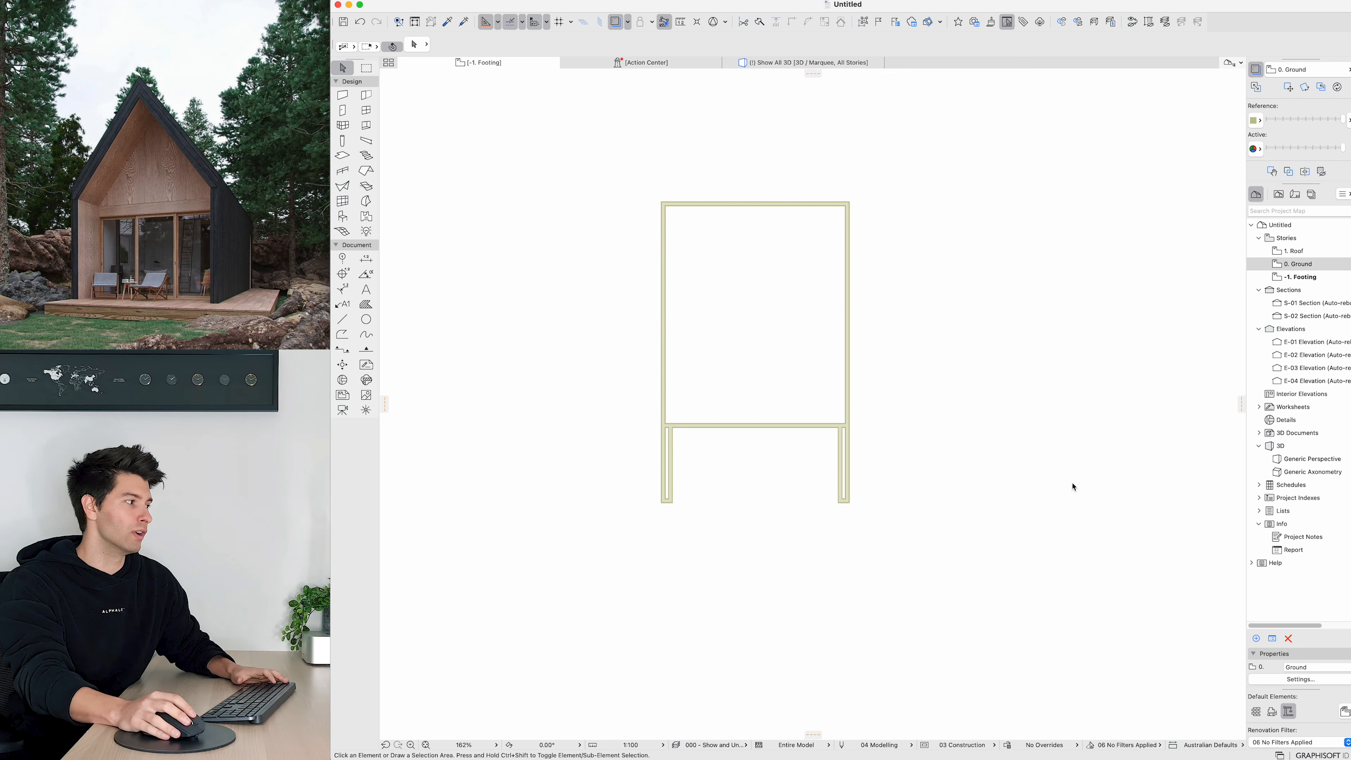
Step: Draw a rectangular slab on the footing storey covering the outline of the walls
{"action": "left_click", "coordinate": [344, 156]}
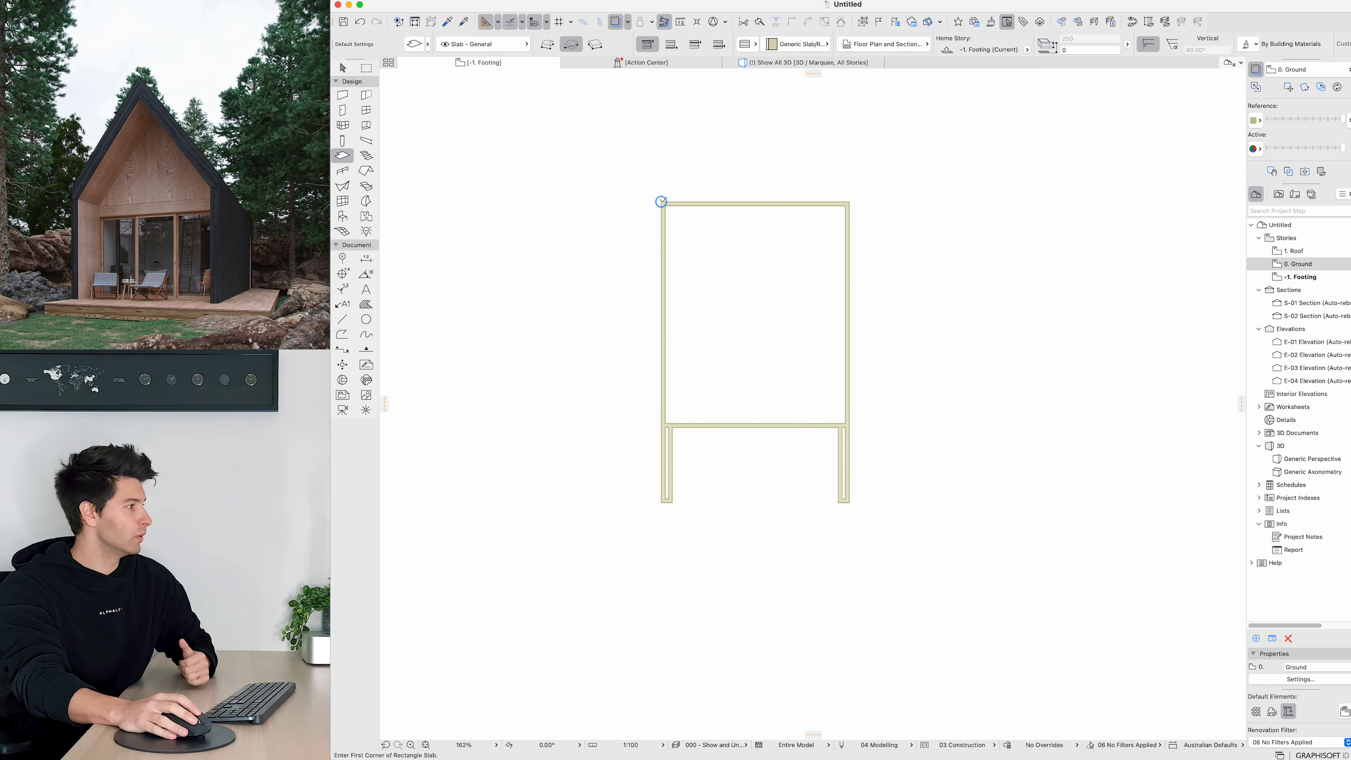
{"action": "left_click", "coordinate": [661, 202]}
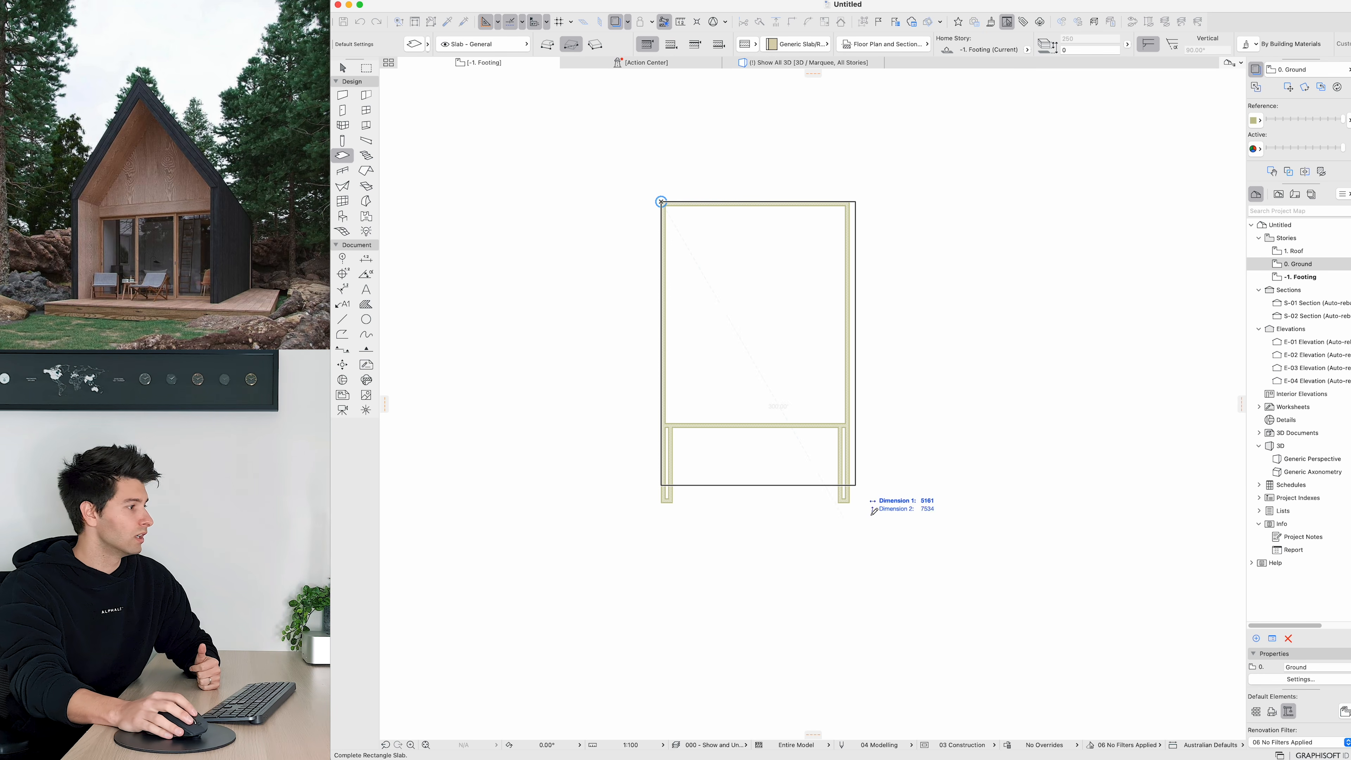
{"action": "left_click", "coordinate": [853, 499]}
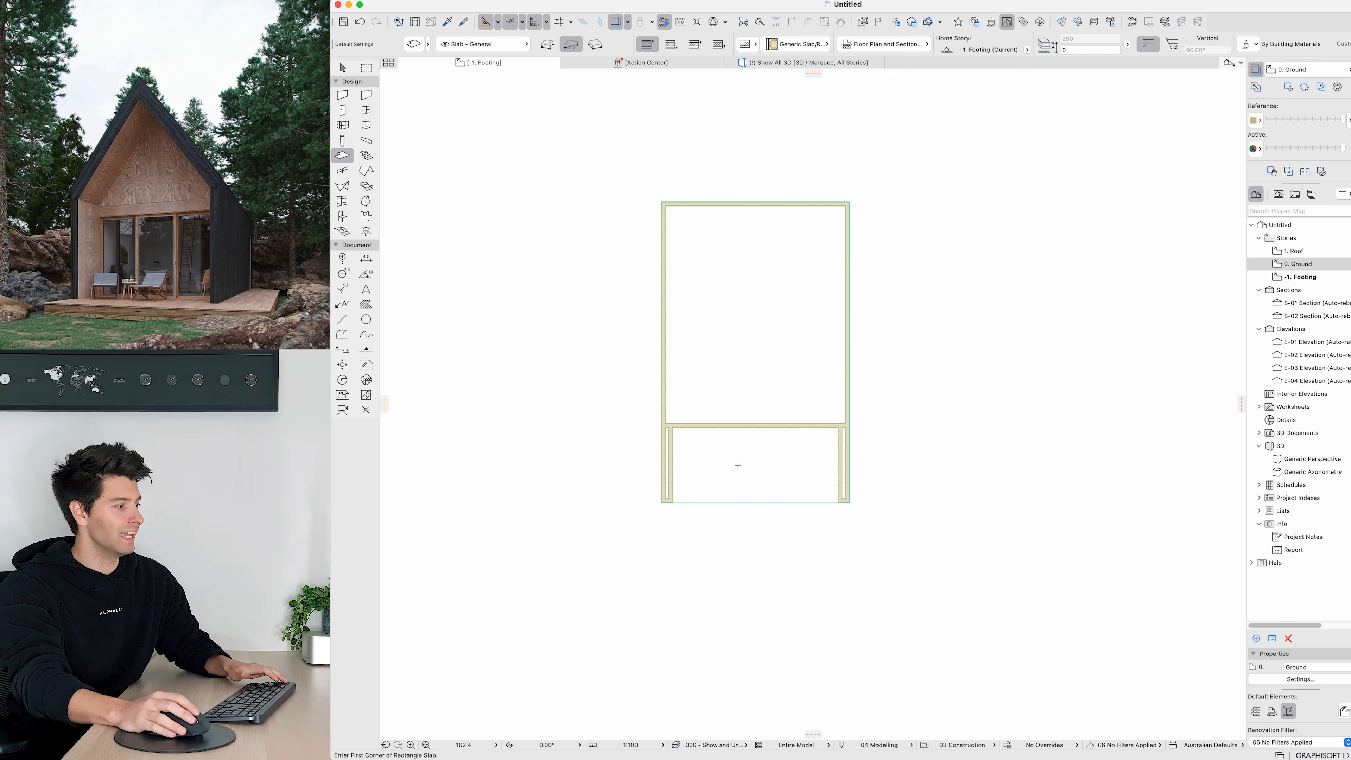
{"action": "key", "text": "Escape"}
Step: Offset the slab's front and right edges outward by 1500 mm each
{"action": "left_click", "coordinate": [767, 504]}
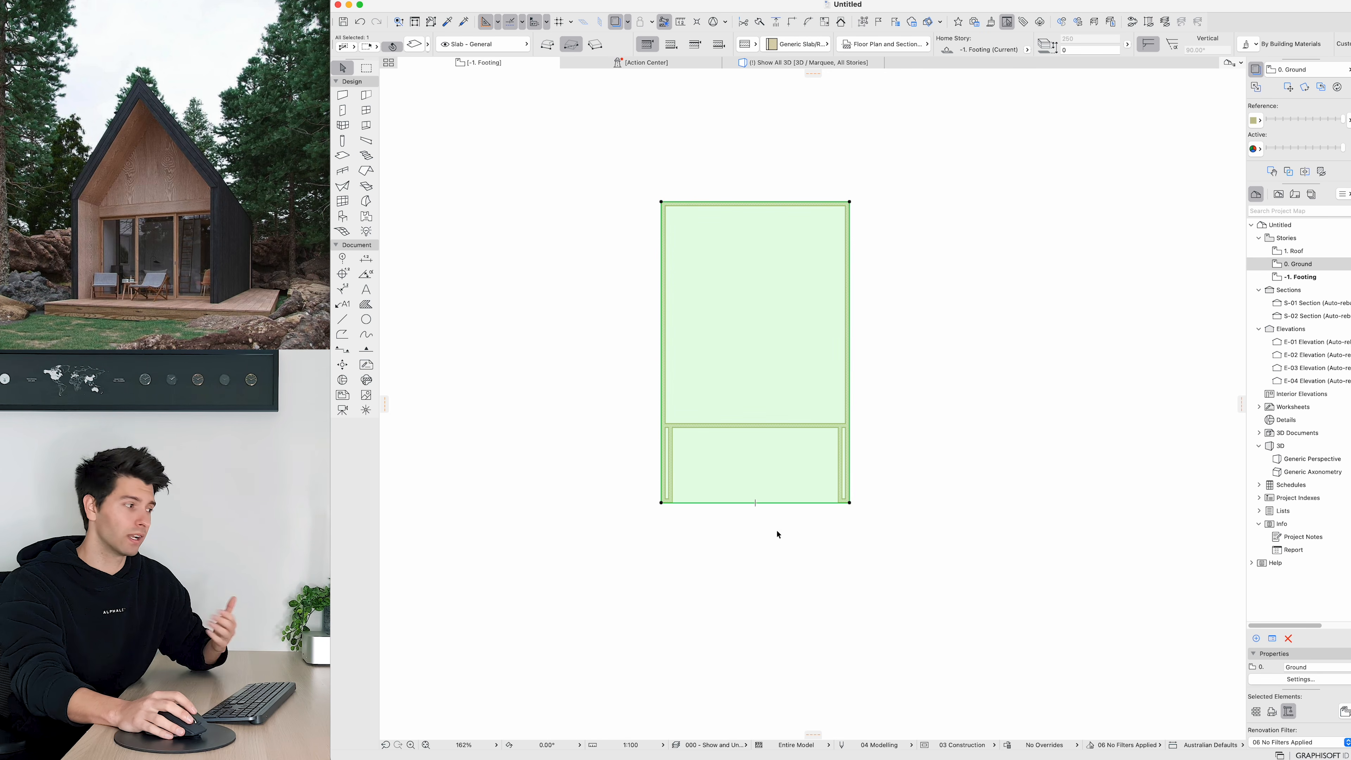
{"action": "left_click", "coordinate": [777, 502]}
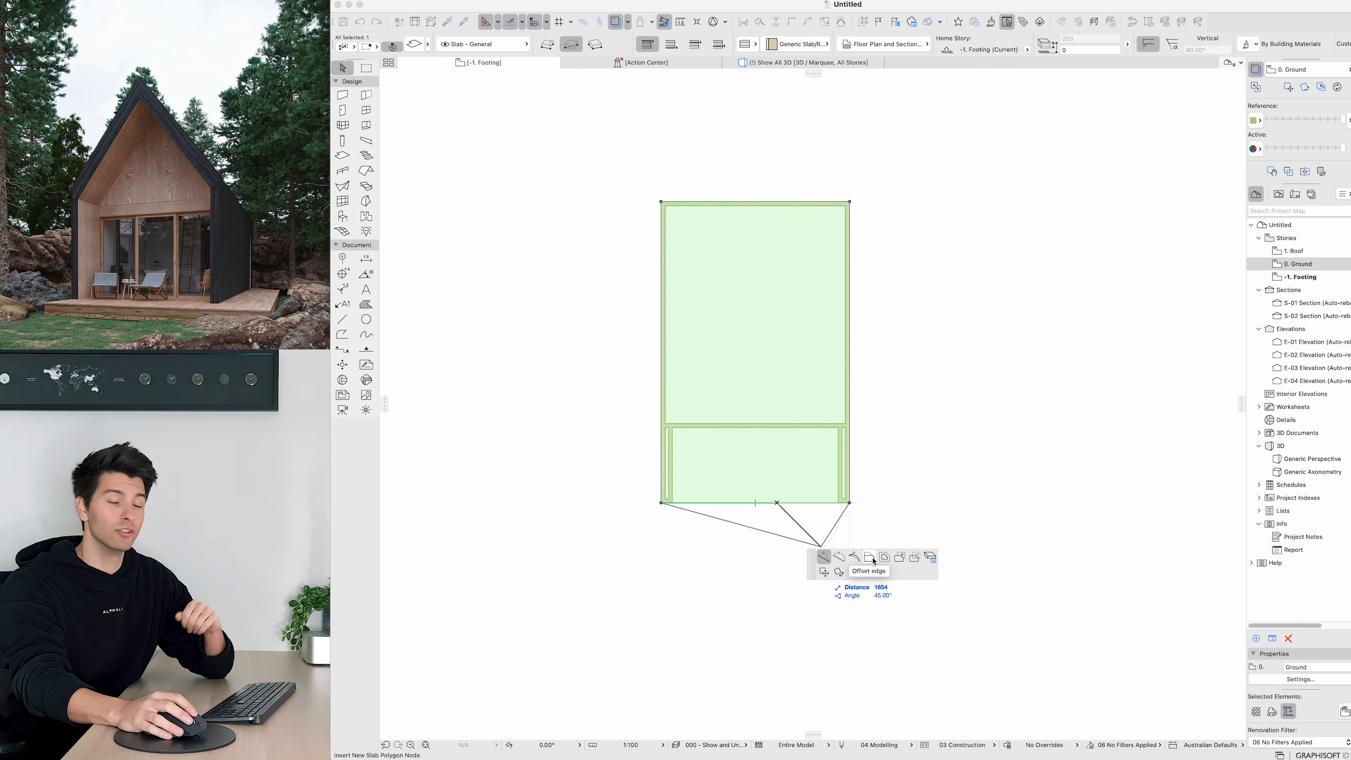
{"action": "left_click", "coordinate": [870, 558]}
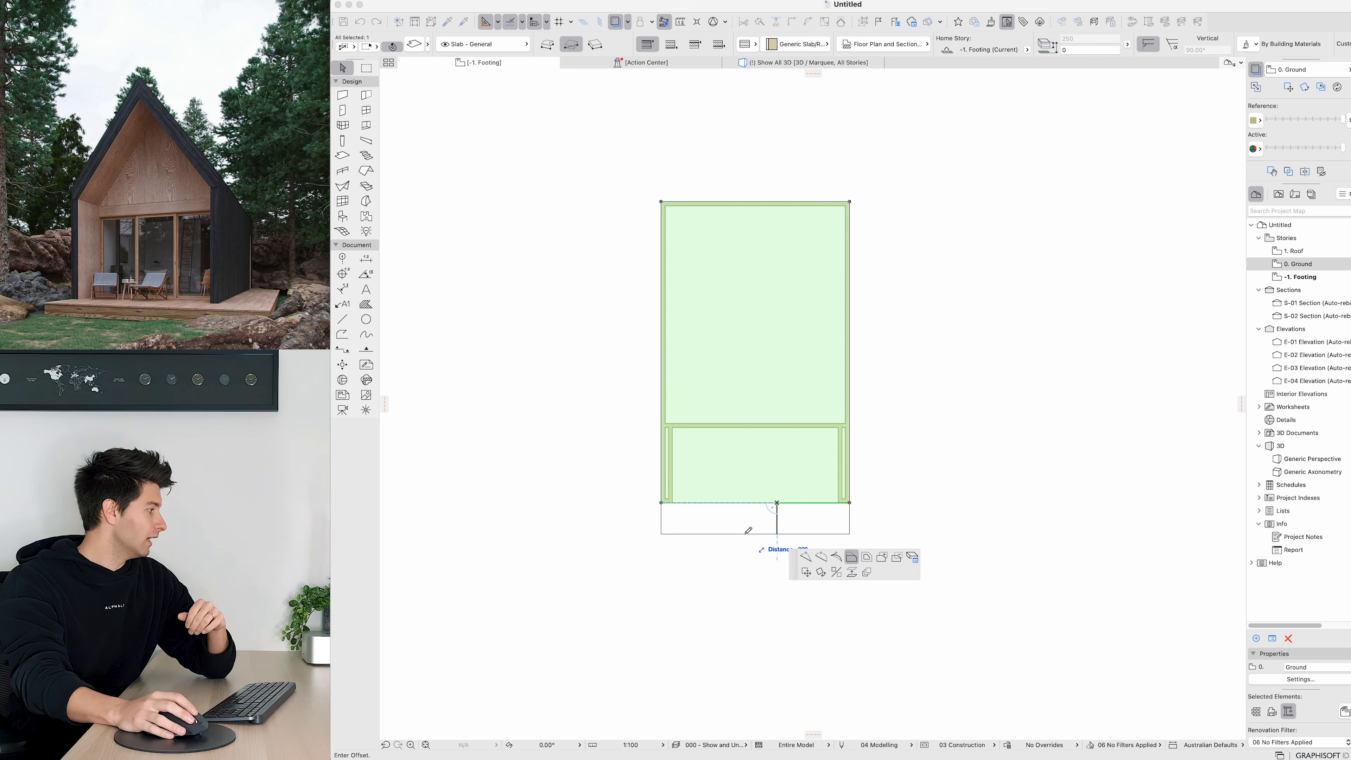
{"action": "type", "text": "1500"}
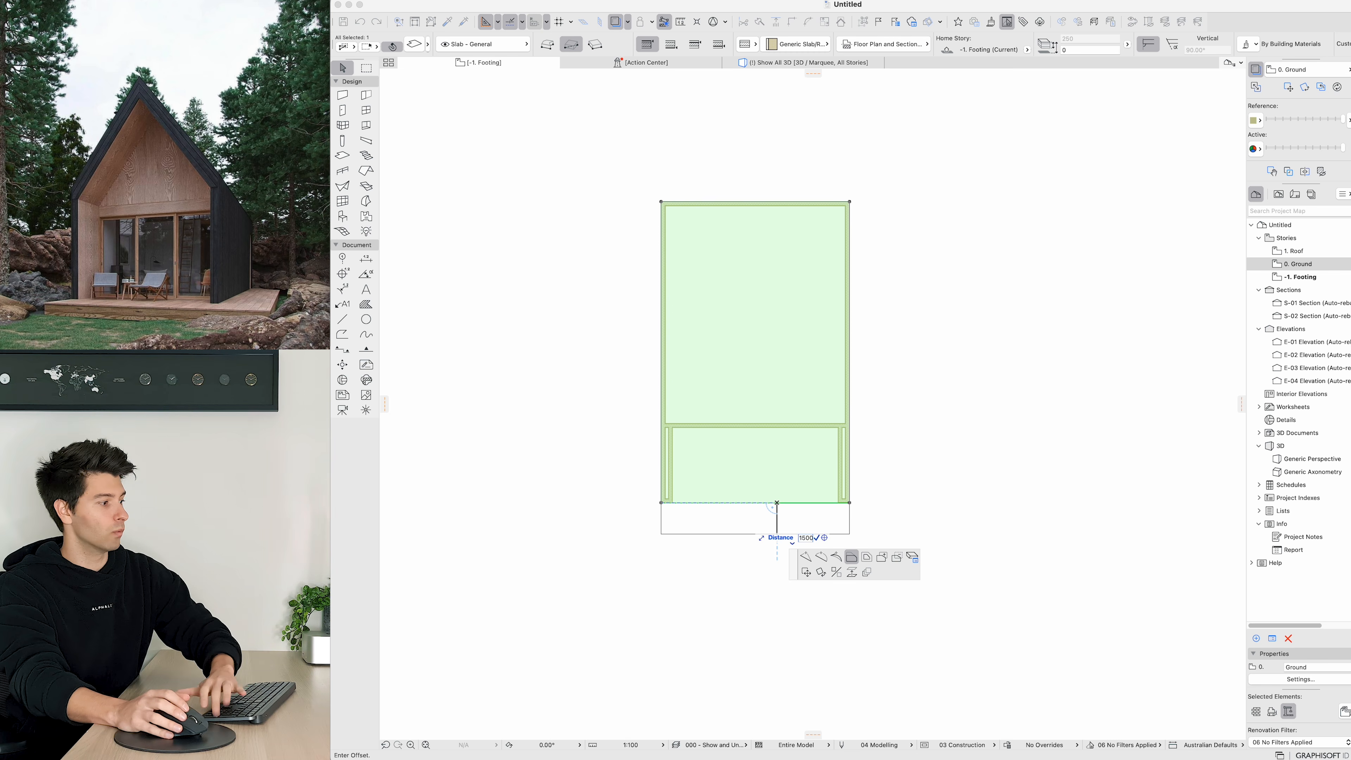
{"action": "key", "text": "Return"}
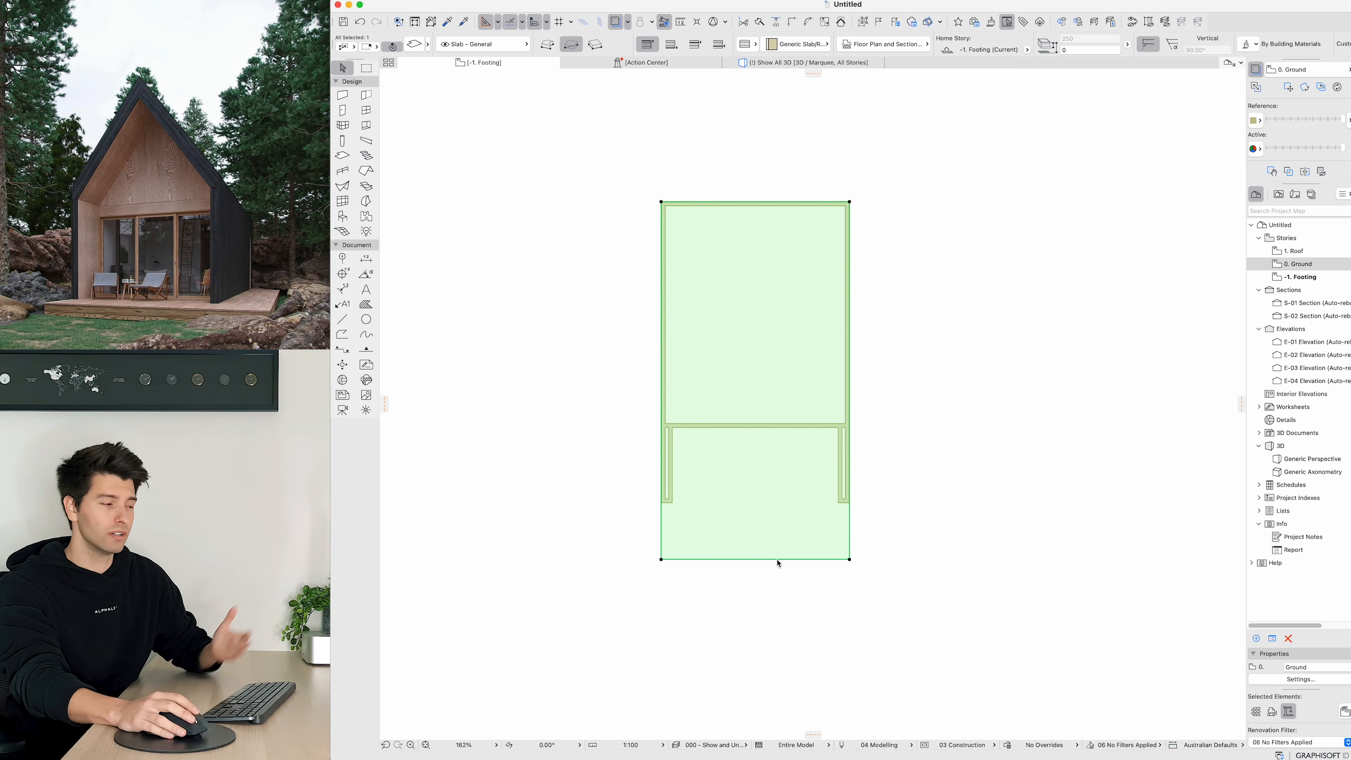
{"action": "left_click", "coordinate": [849, 535]}
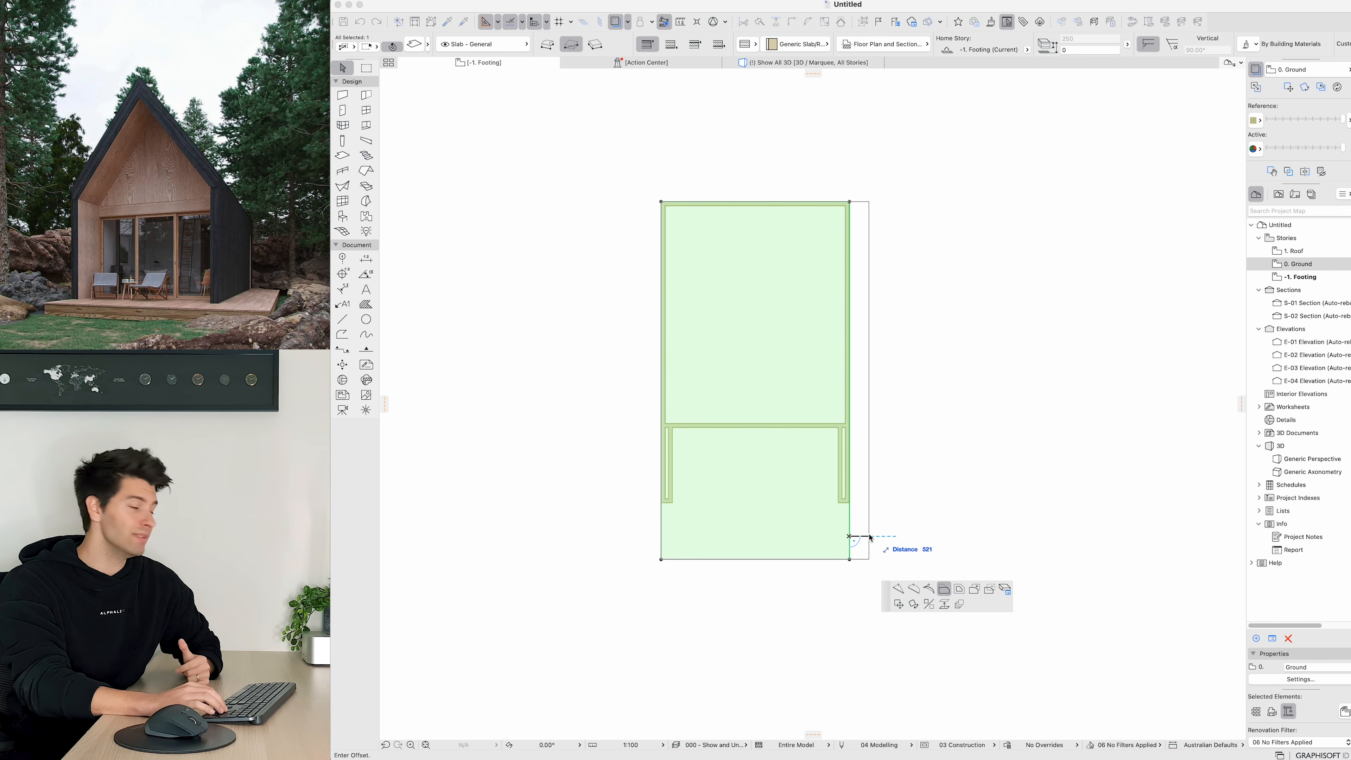
{"action": "type", "text": "1500"}
{"action": "key", "text": "Return"}
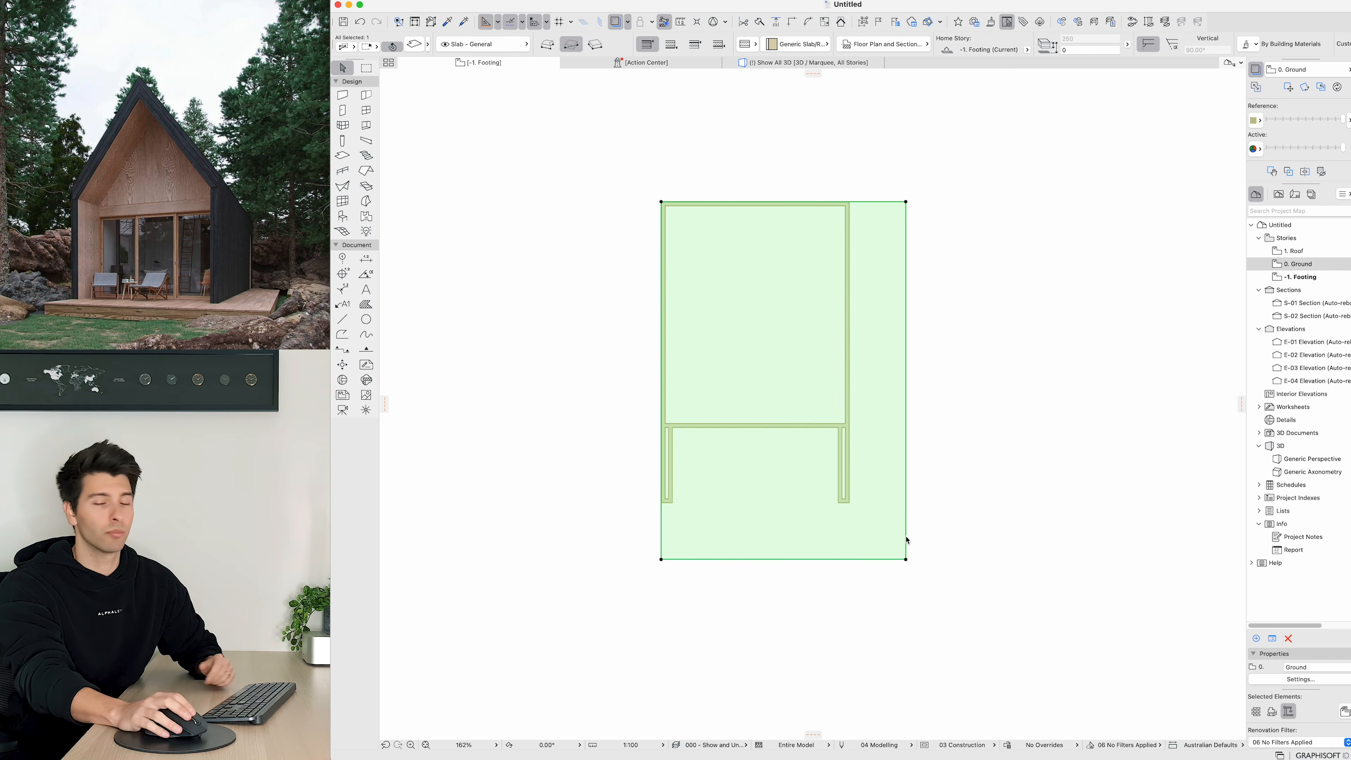
Step: Marquee the slab and walls together and show the marquee area in 3D
{"action": "key", "text": "Escape"}
{"action": "key", "text": "m"}
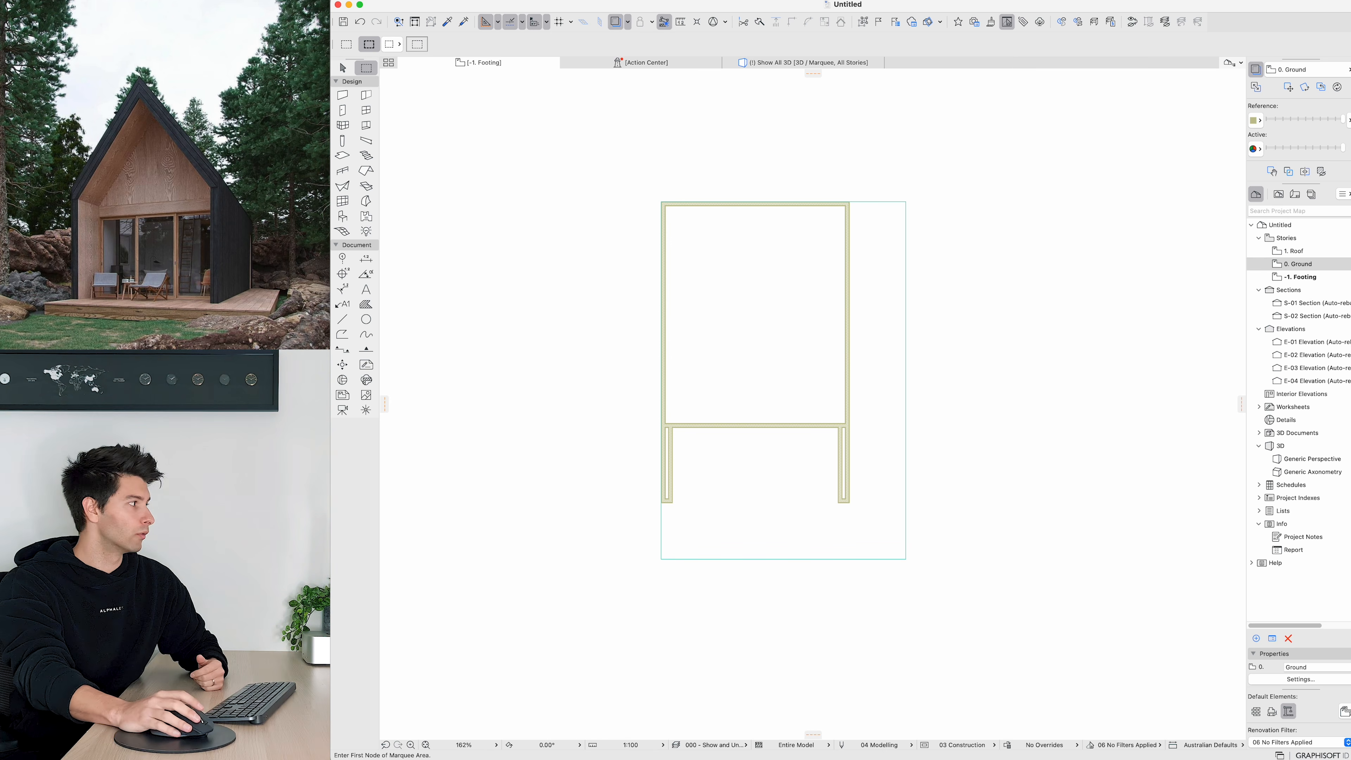
{"action": "left_click", "coordinate": [621, 151]}
{"action": "left_click", "coordinate": [963, 616]}
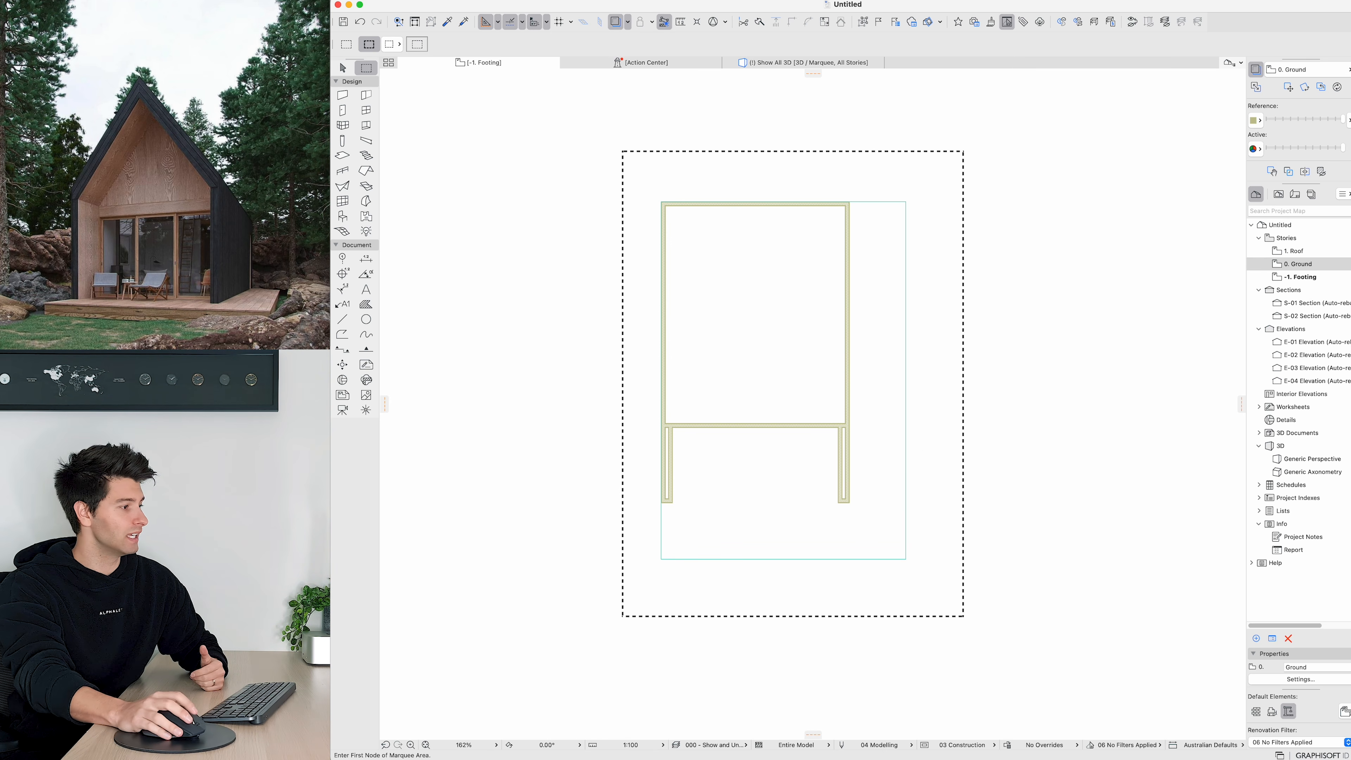
{"action": "right_click", "coordinate": [901, 643]}
{"action": "key", "text": "Return"}
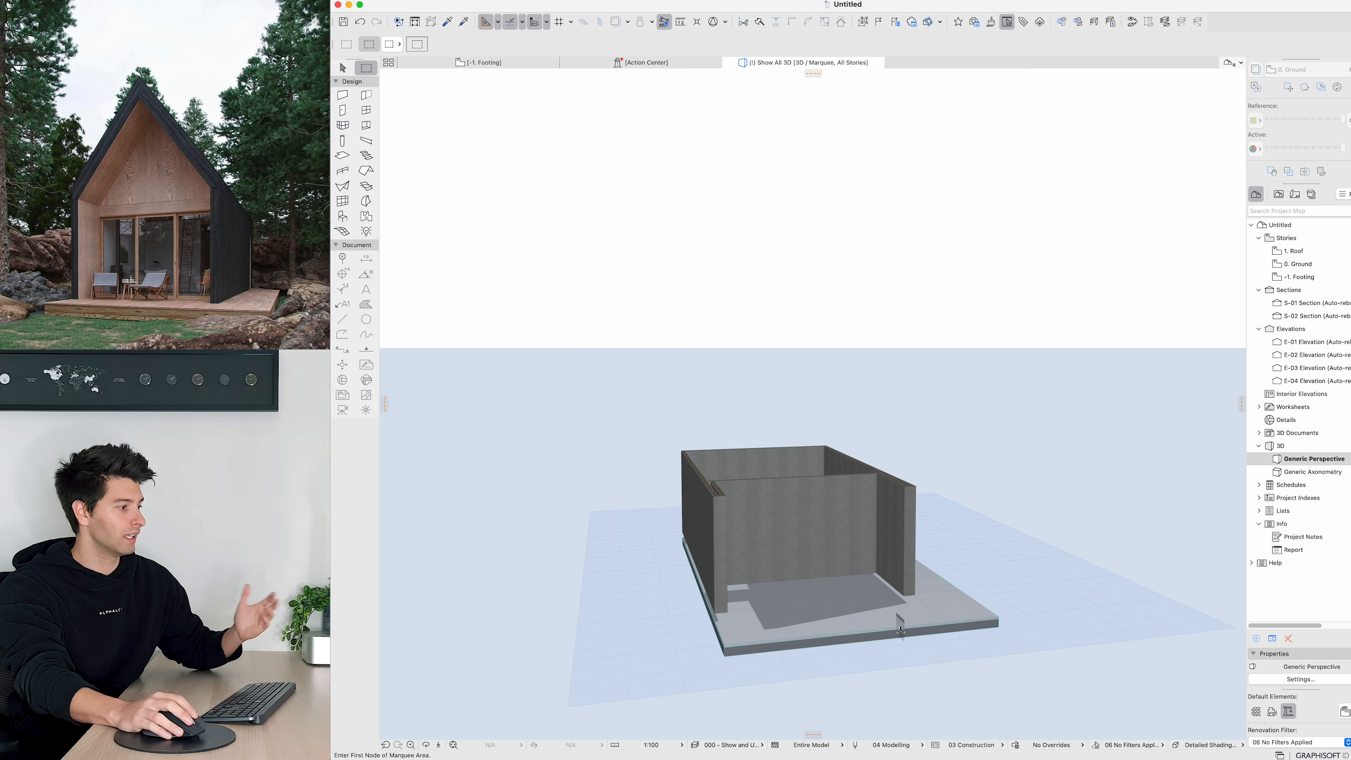
Step: Move the slab vertically up 172 to sit at the Ground storey level
{"action": "middle_click_drag", "start_coordinate": [919, 604], "coordinate": [1058, 569], "text": "shift"}
{"action": "left_click", "coordinate": [894, 607]}
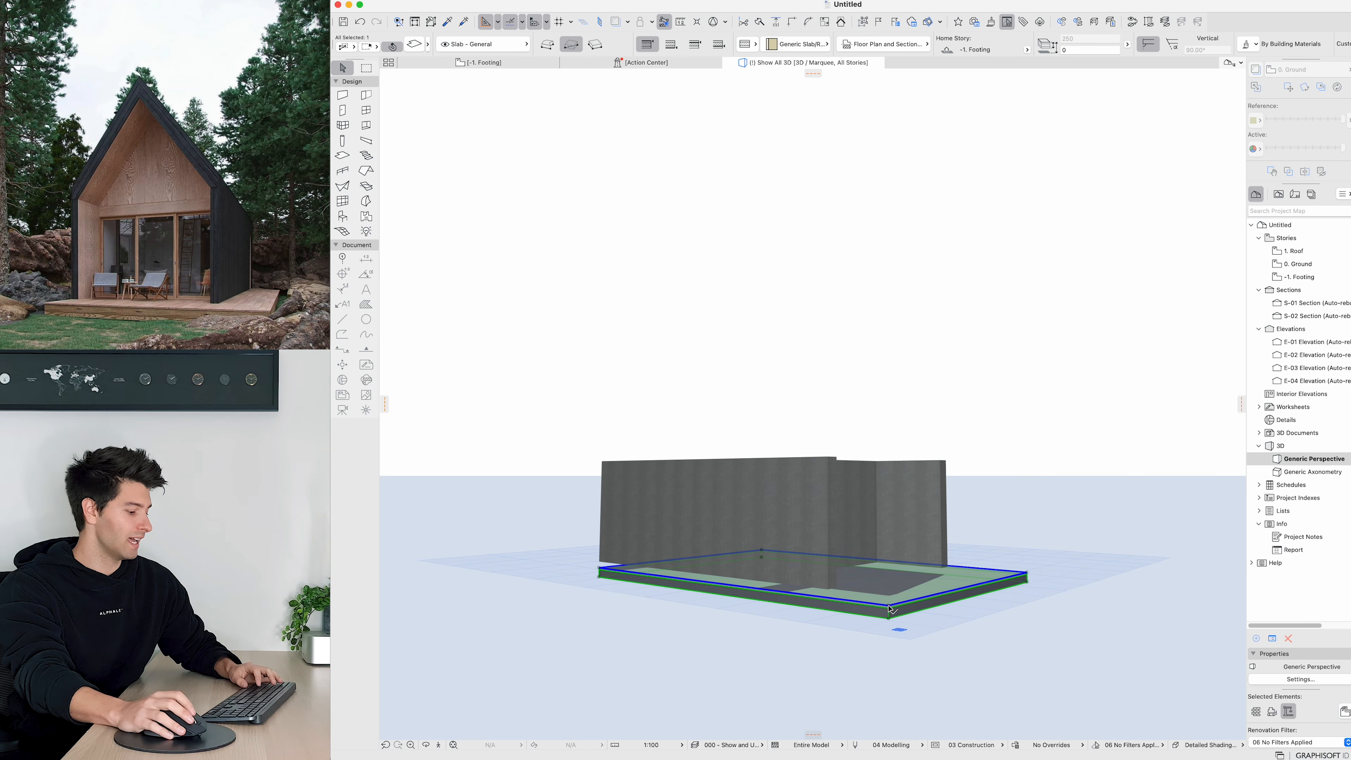
{"action": "key", "text": "super+d"}
{"action": "left_click", "coordinate": [888, 604]}
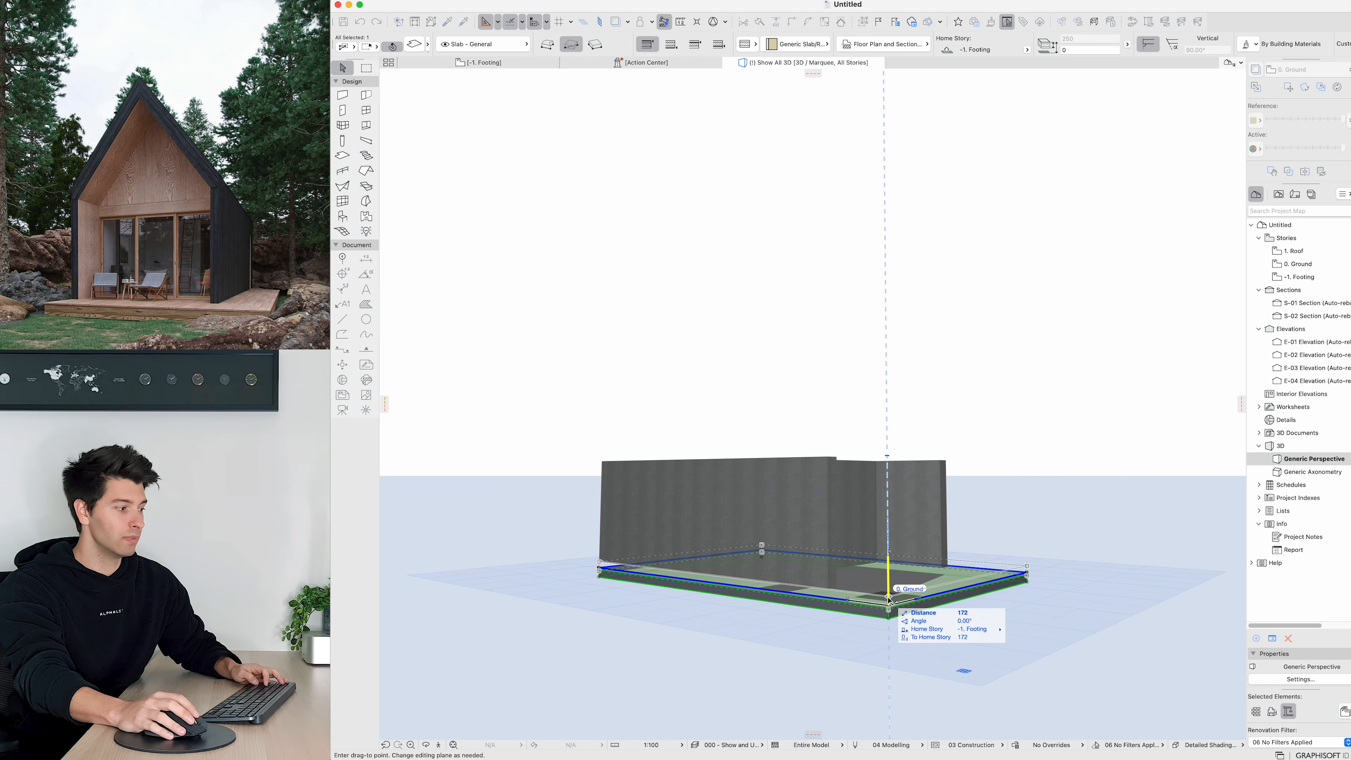
{"action": "left_click", "coordinate": [891, 613]}
{"action": "key", "text": "super+d"}
{"action": "left_click", "coordinate": [889, 609]}
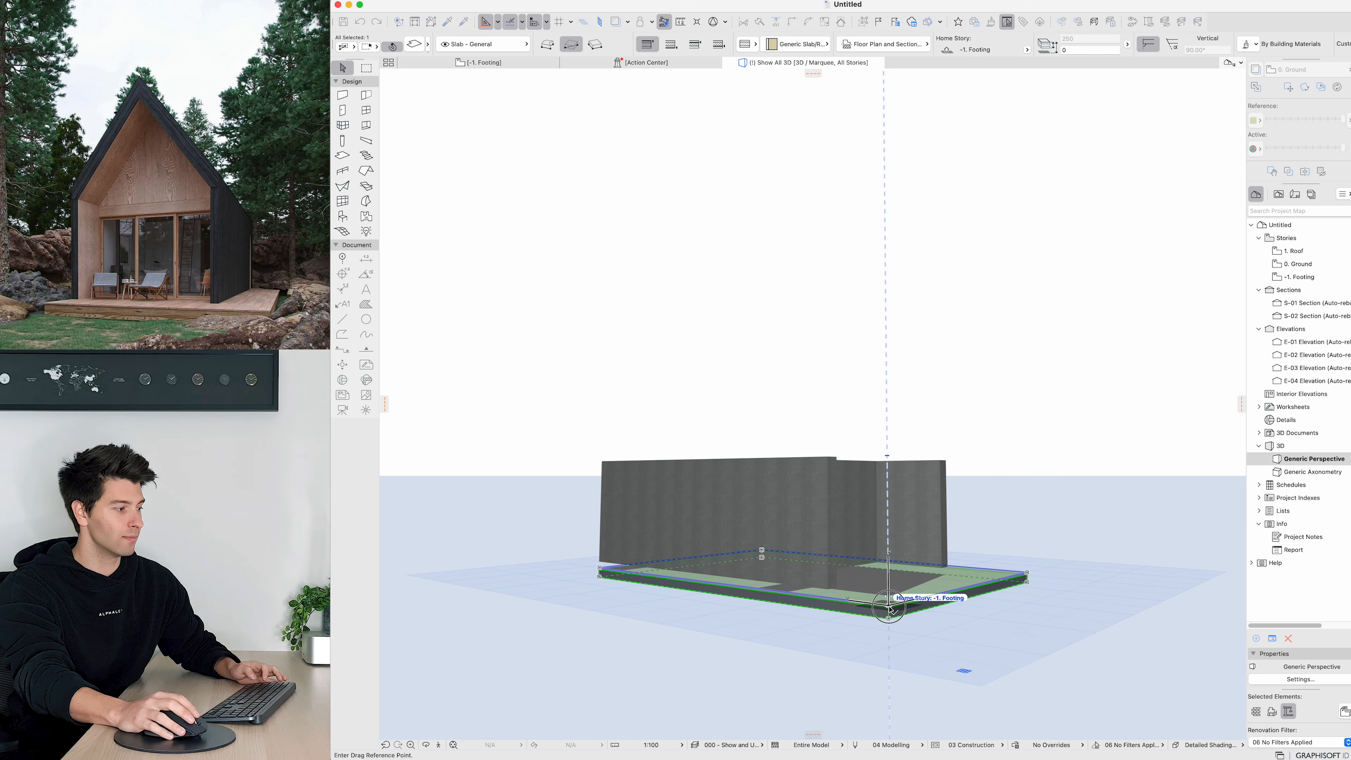
{"action": "left_click", "coordinate": [888, 599]}
{"action": "middle_click_drag", "start_coordinate": [899, 602], "coordinate": [750, 610], "text": "shift"}
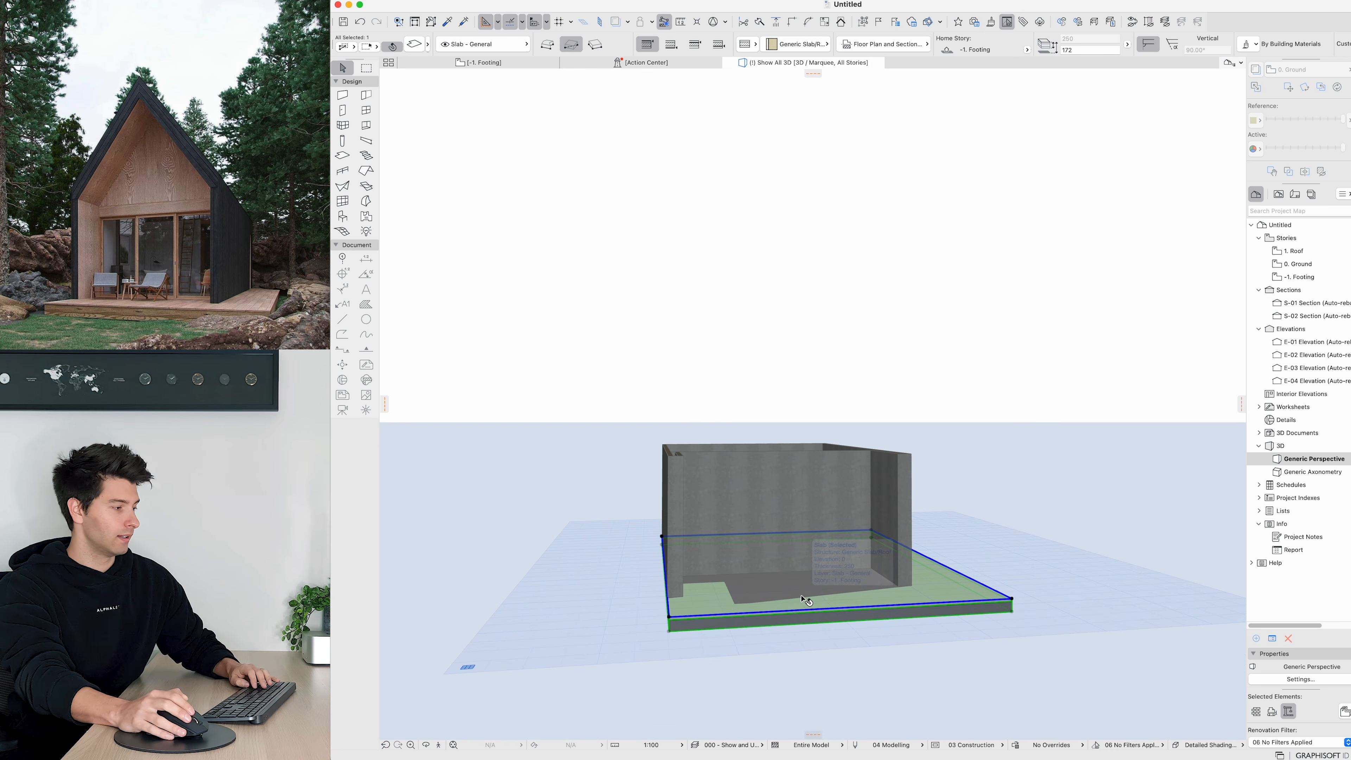
Step: Switch the slab to a basic structure with Timber - Structural as its building material
{"action": "key", "text": "super+t"}
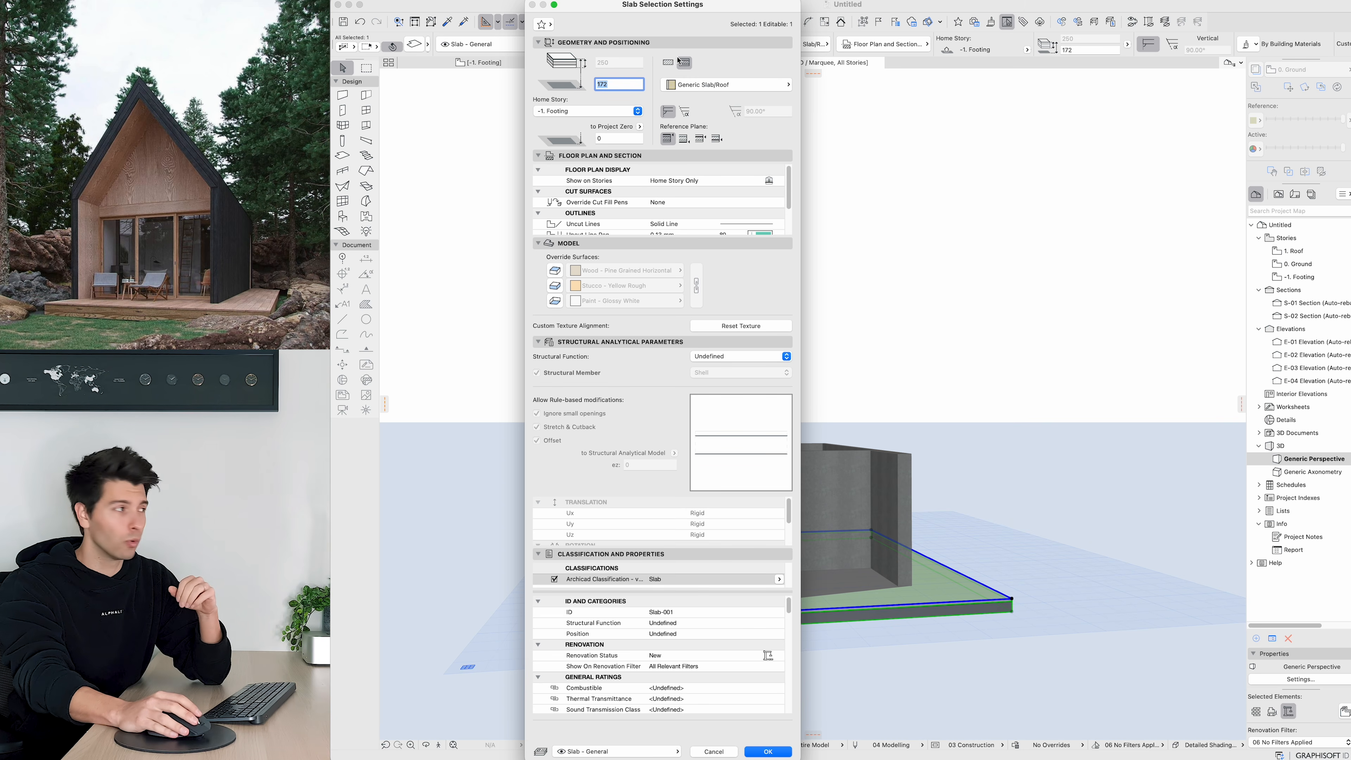
{"action": "left_click", "coordinate": [668, 63]}
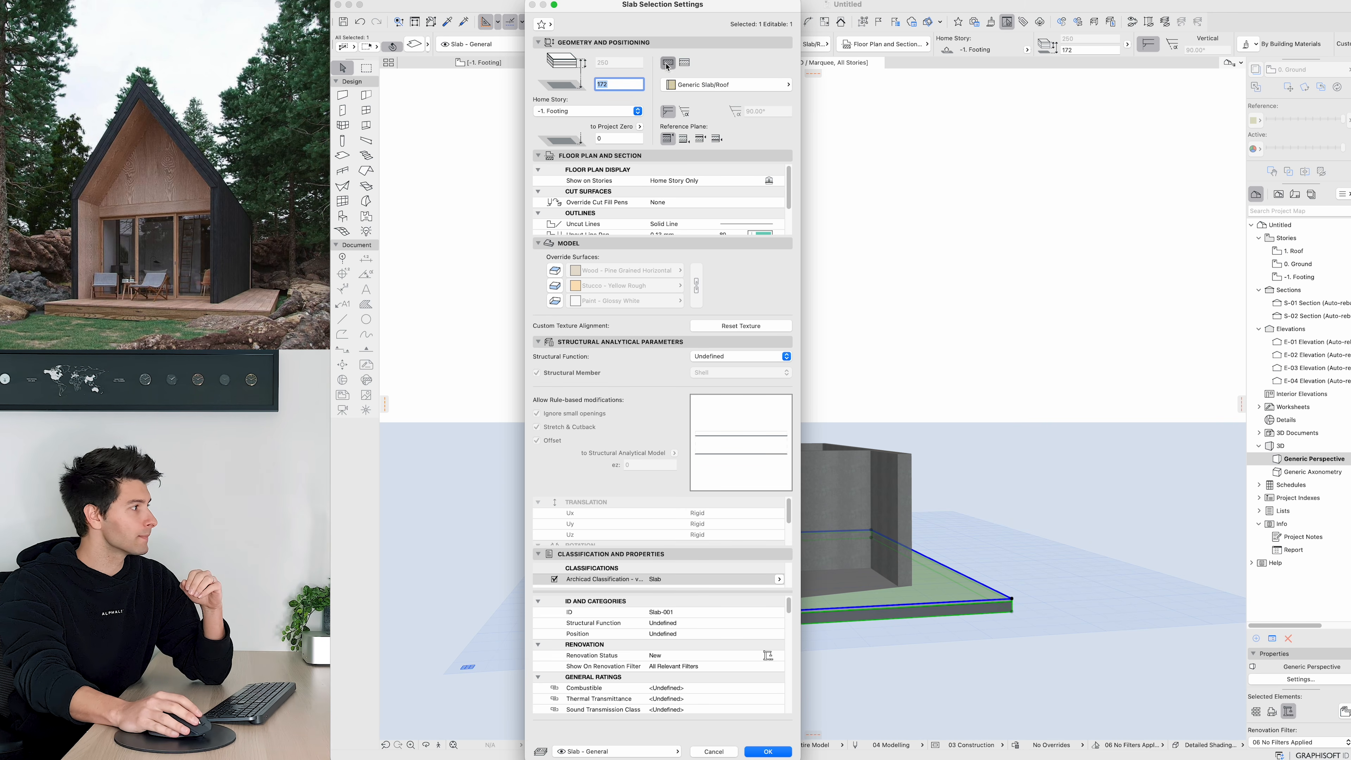
{"action": "left_click", "coordinate": [675, 84]}
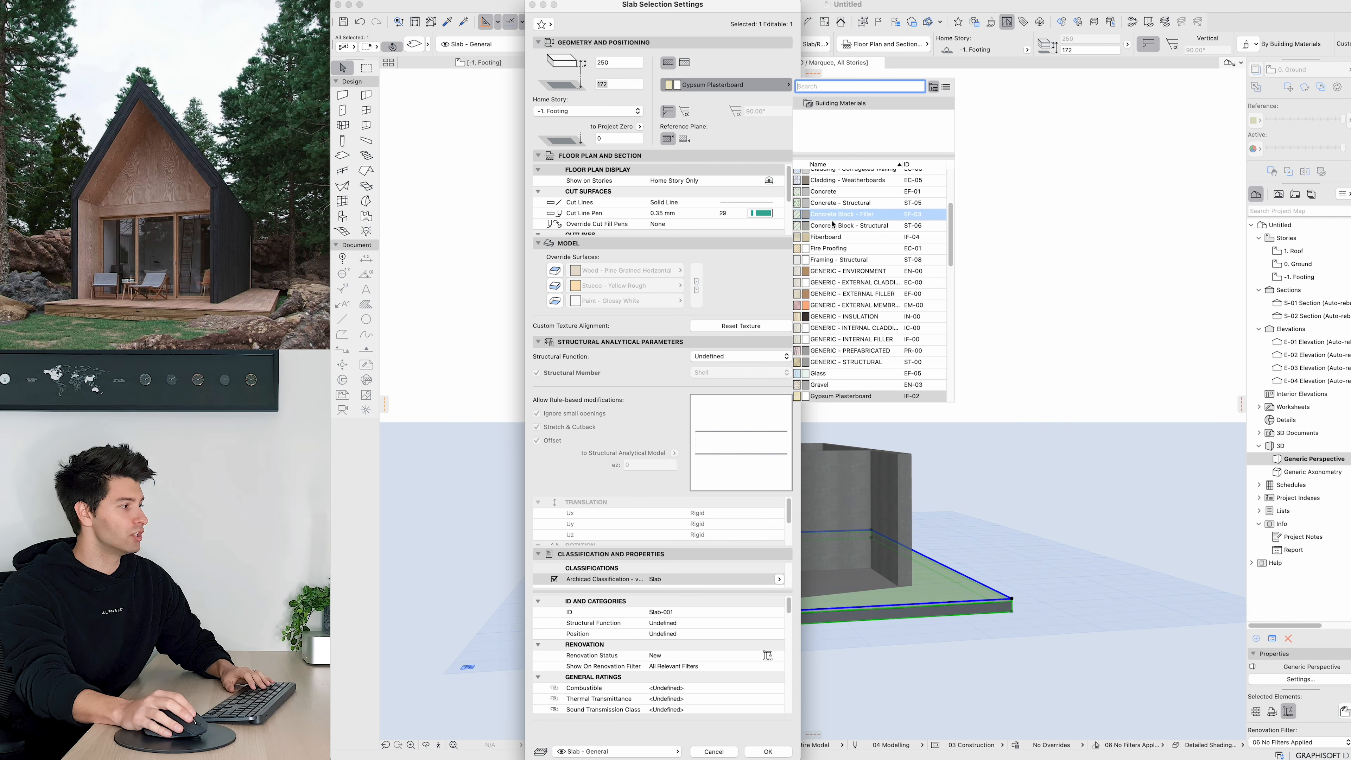
{"action": "left_click", "coordinate": [926, 244]}
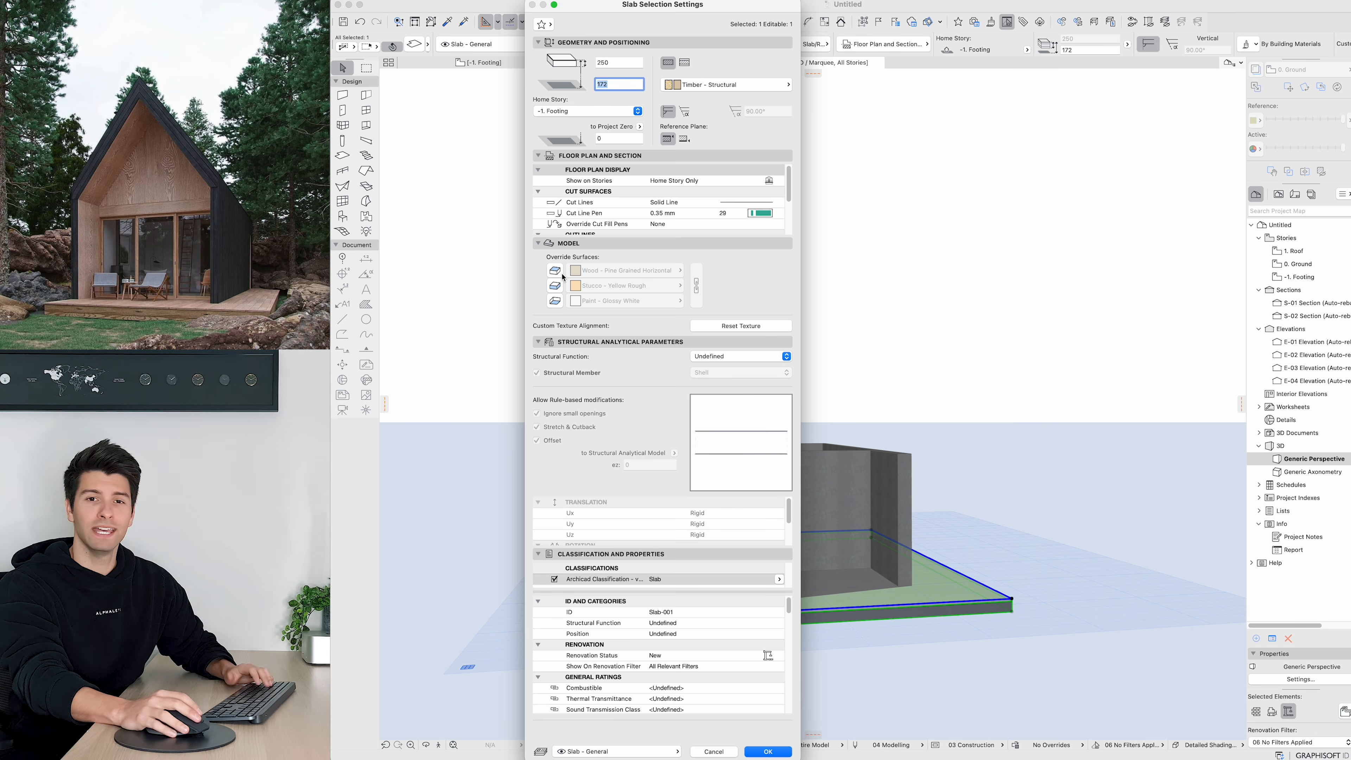
Step: Enable all three slab surface overrides, linked, using Wood - Oak Light, and apply the settings
{"action": "left_click", "coordinate": [554, 270]}
{"action": "left_click", "coordinate": [555, 285]}
{"action": "left_click", "coordinate": [555, 301]}
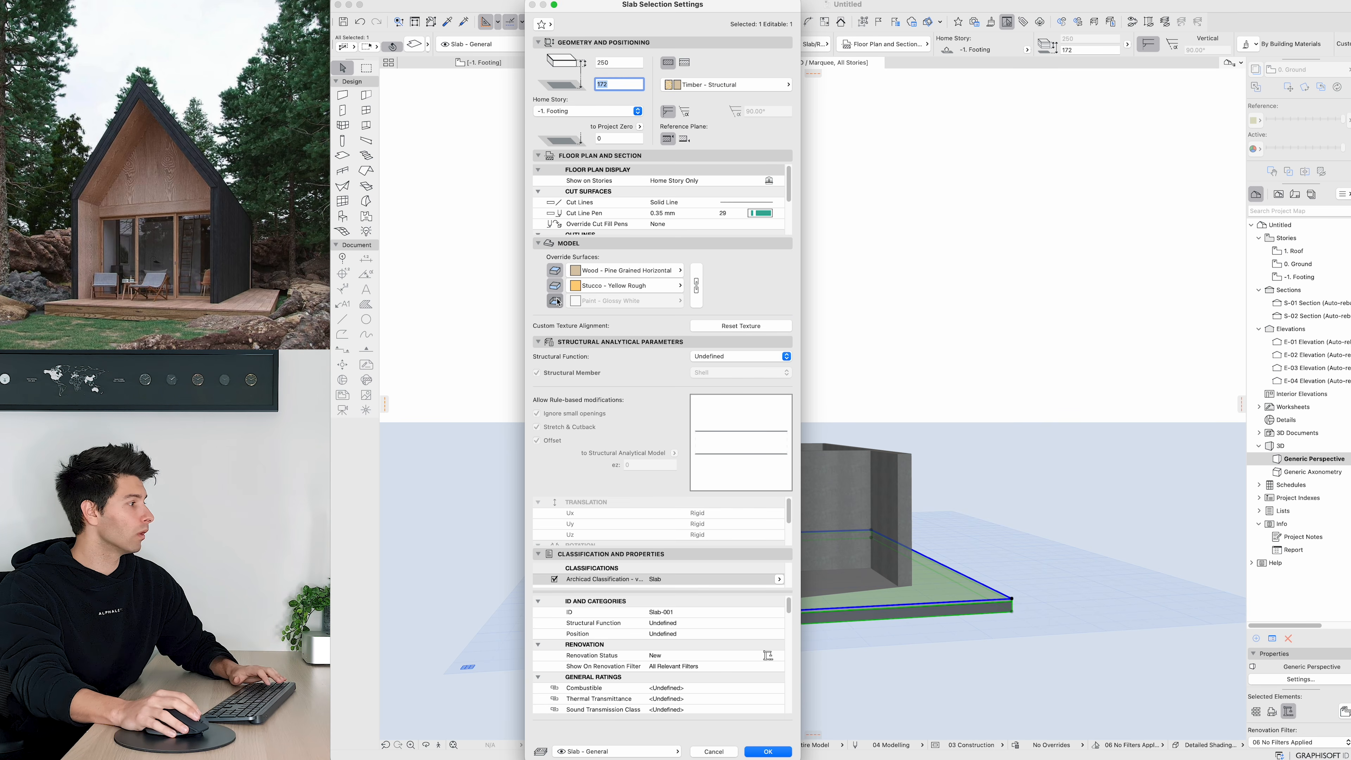
{"action": "left_click", "coordinate": [693, 283]}
{"action": "left_click", "coordinate": [656, 272]}
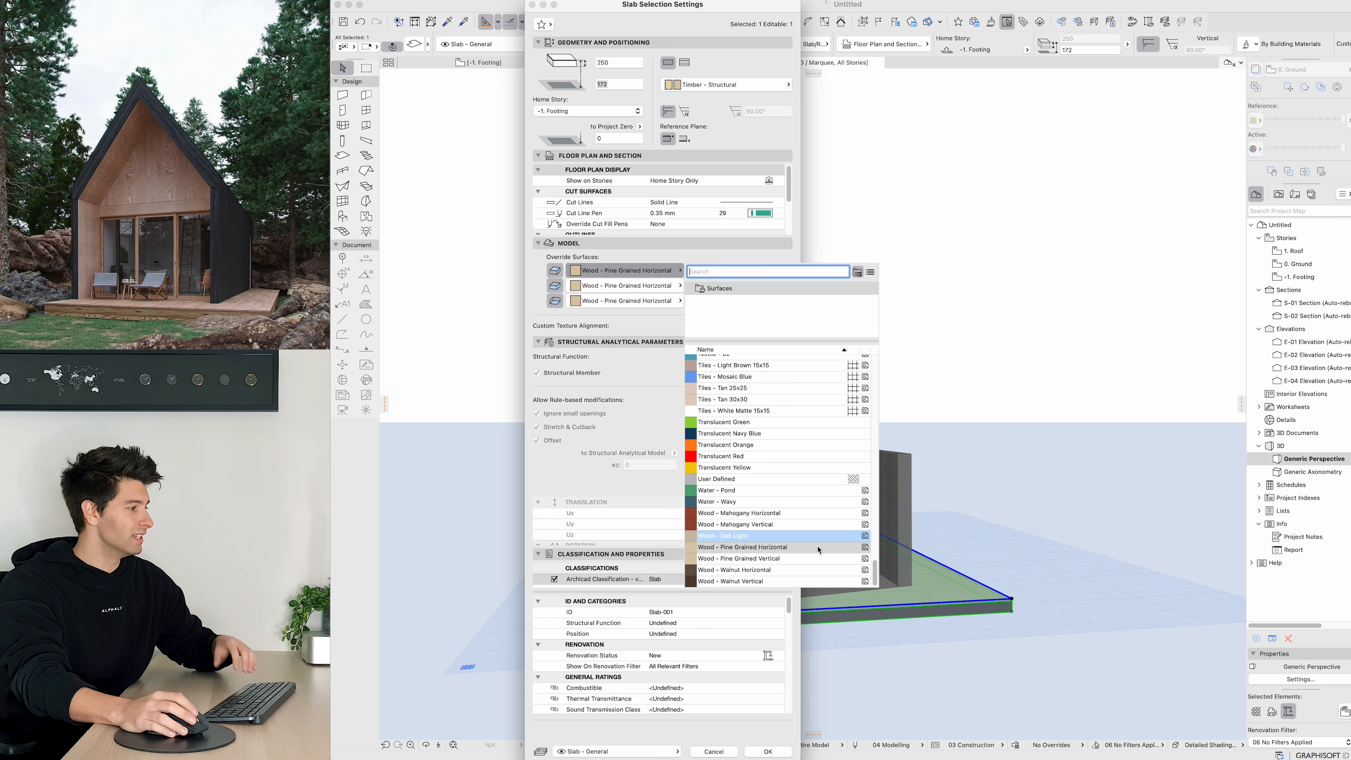
{"action": "type", "text": "wood"}
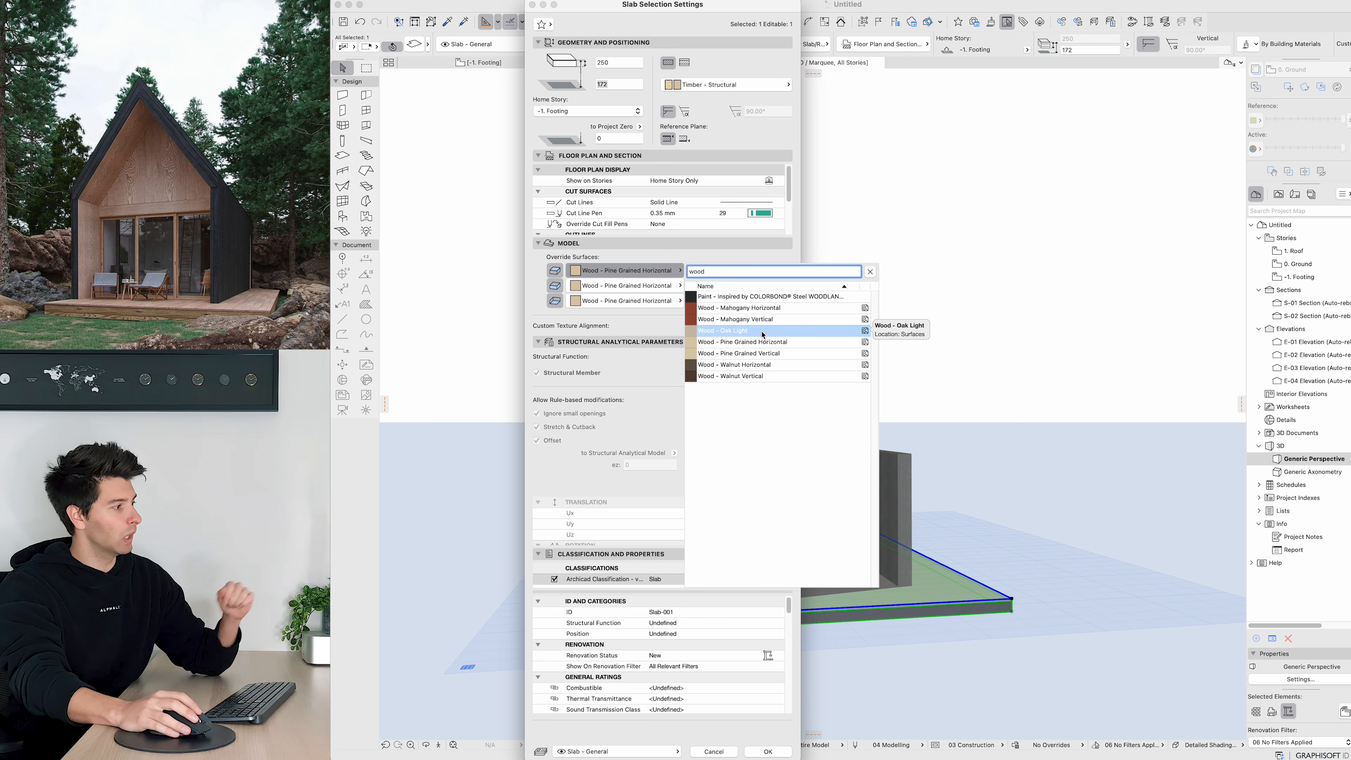
{"action": "left_click", "coordinate": [763, 331]}
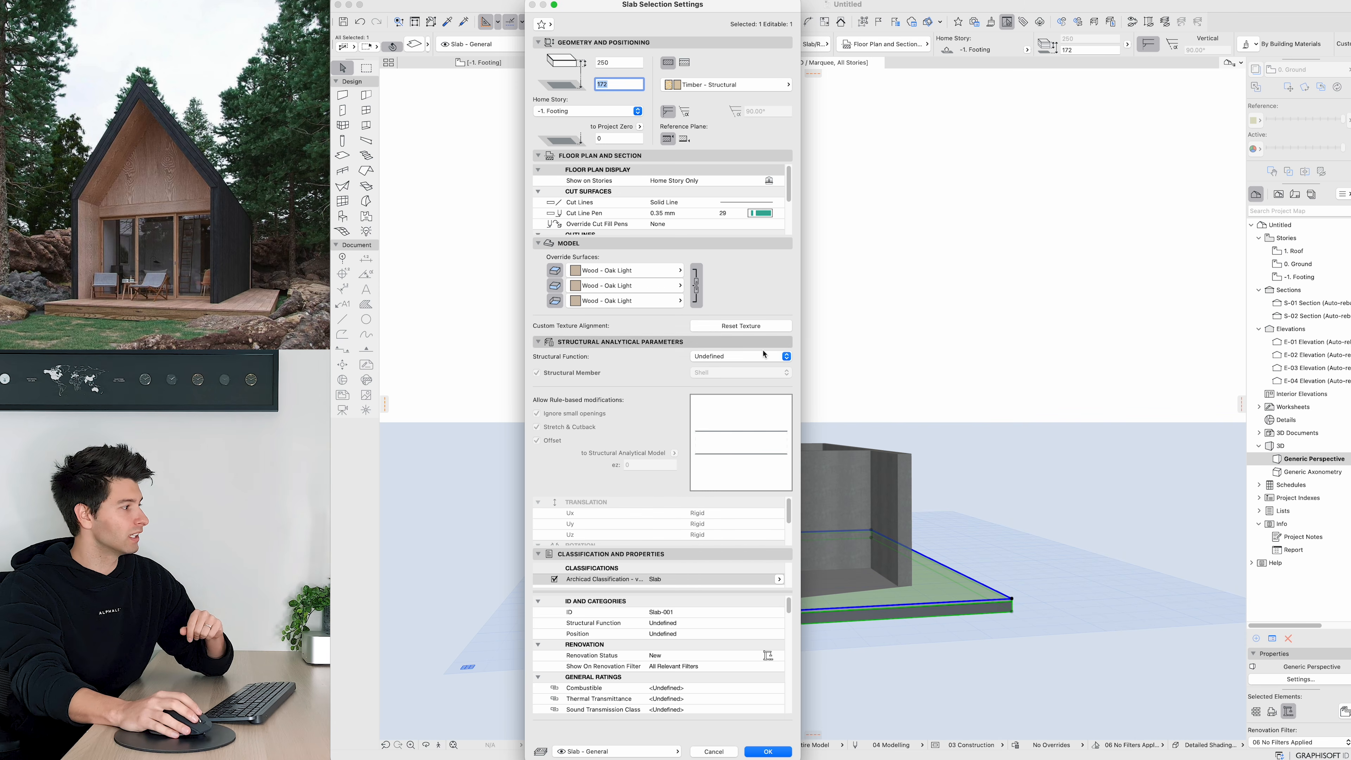
{"action": "left_click", "coordinate": [767, 751]}
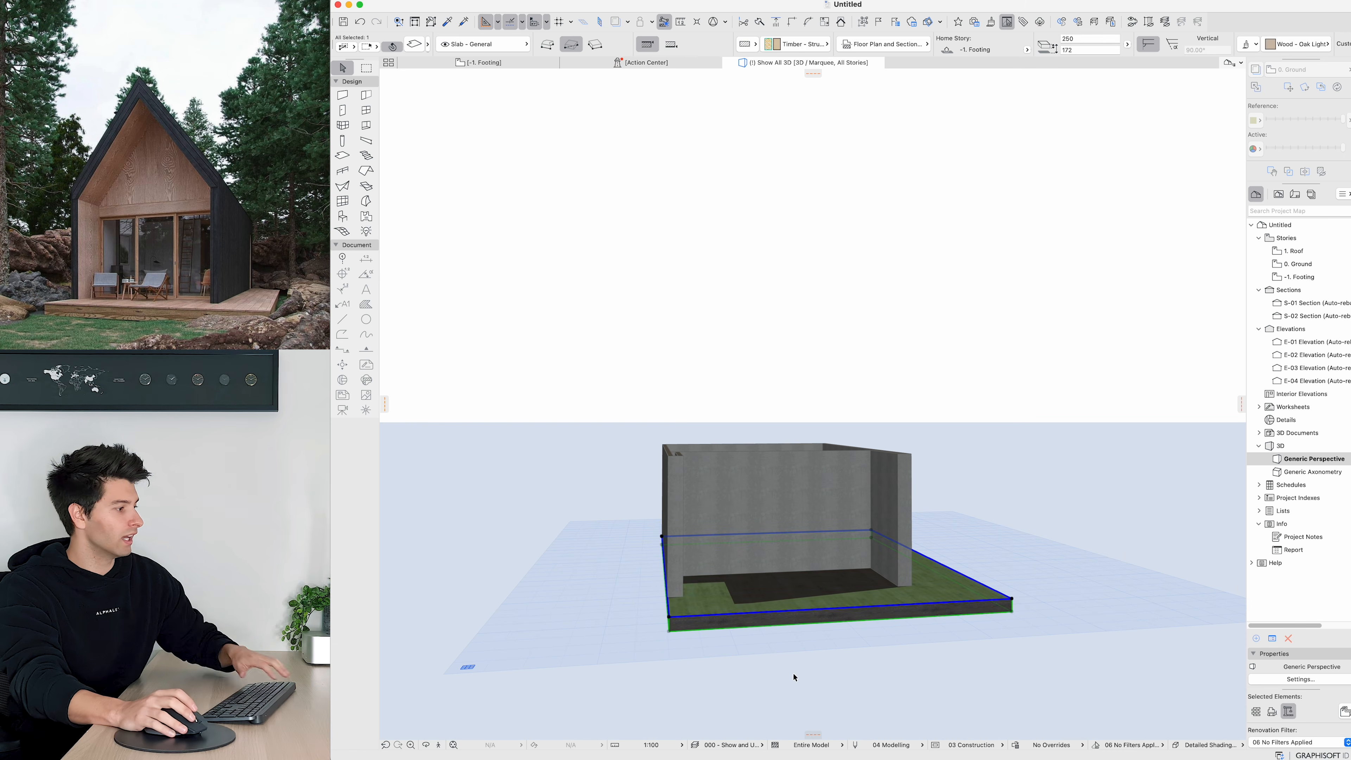
Step: Change the slab's three surface overrides to Wood - Pine Grained Horizontal and apply the settings
{"action": "left_click_drag", "start_coordinate": [910, 599], "coordinate": [734, 596]}
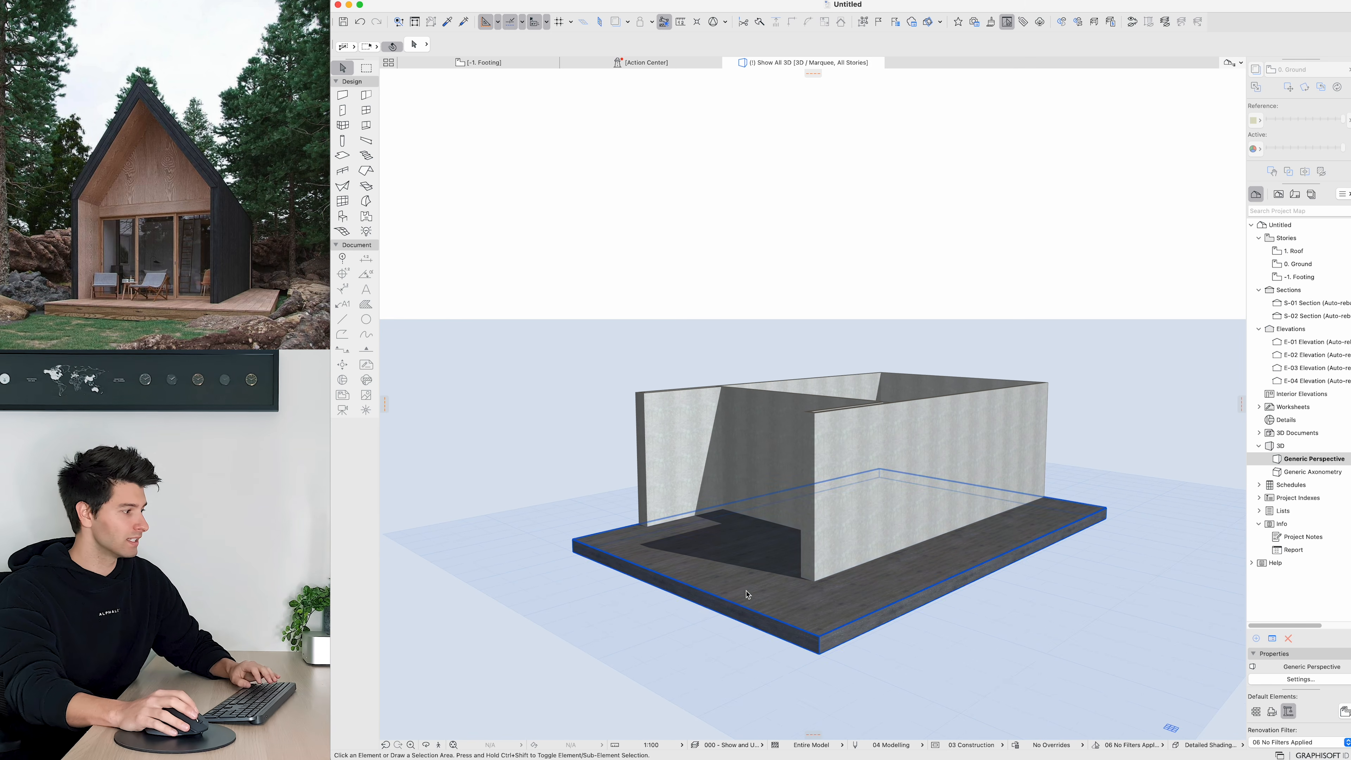
{"action": "left_click", "coordinate": [739, 592]}
{"action": "double_click", "coordinate": [744, 592]}
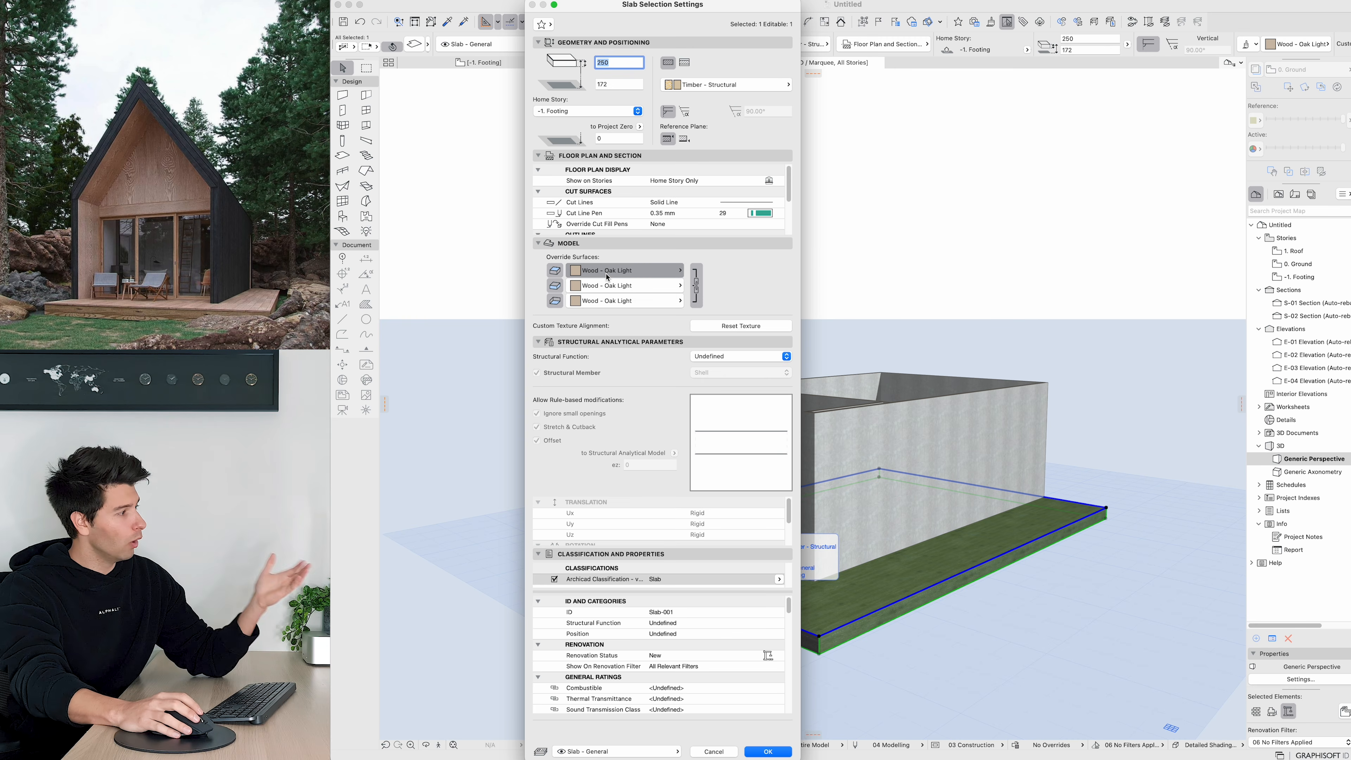
{"action": "left_click", "coordinate": [611, 271]}
{"action": "type", "text": "w"}
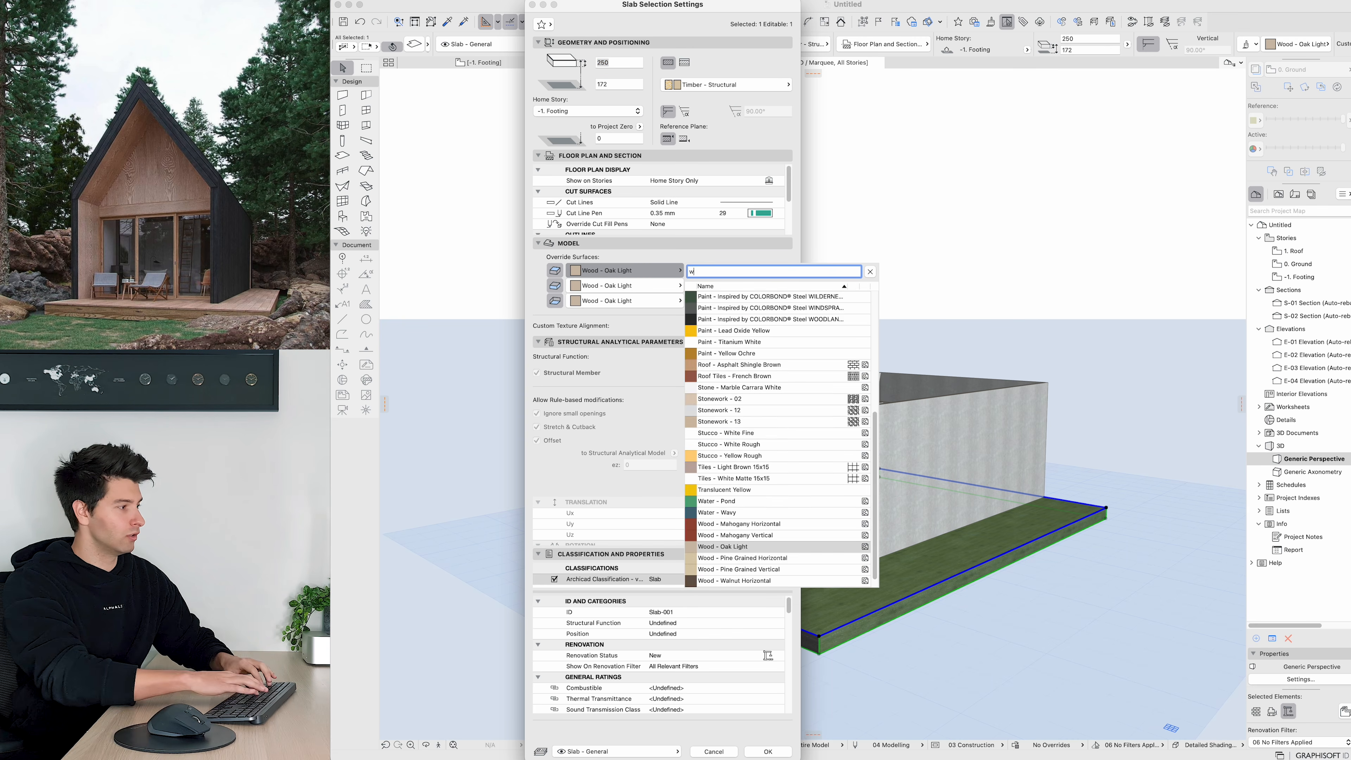
{"action": "type", "text": "ood"}
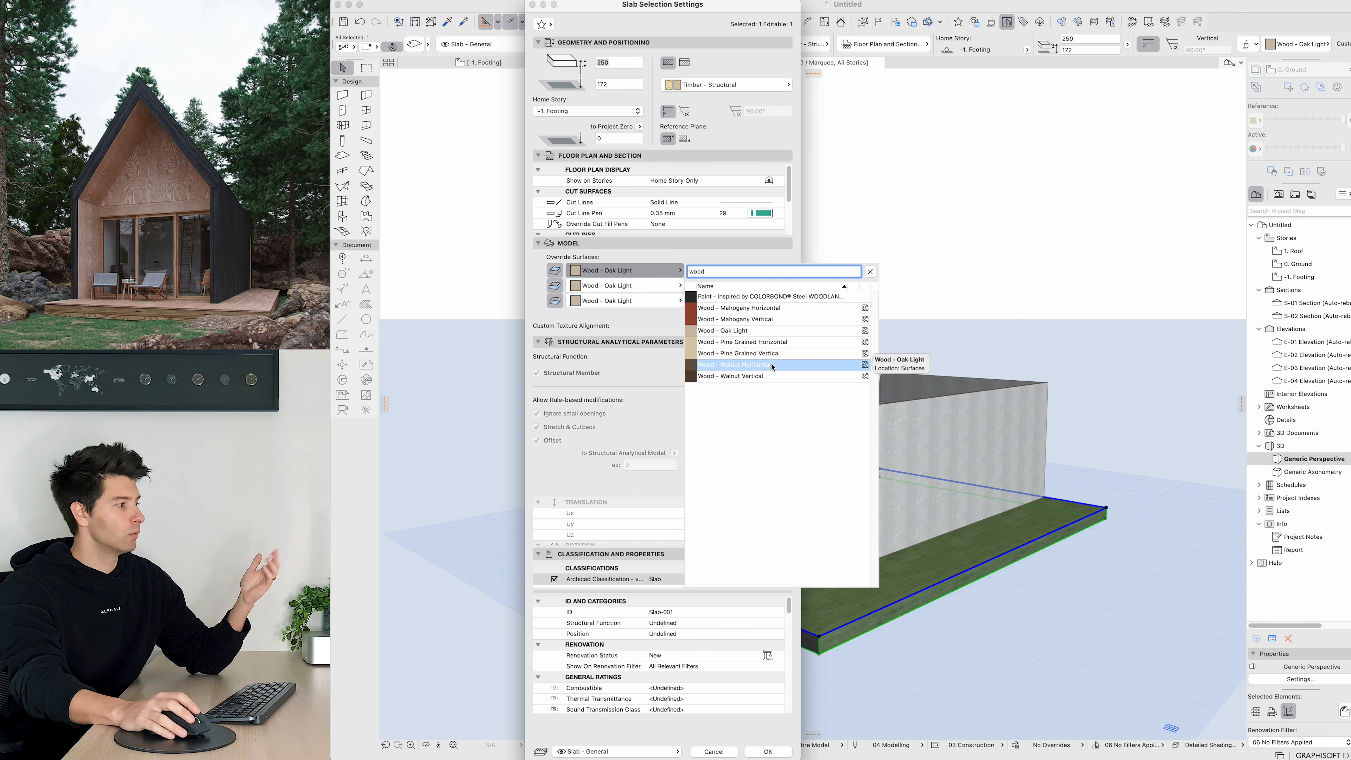
{"action": "left_click", "coordinate": [764, 344]}
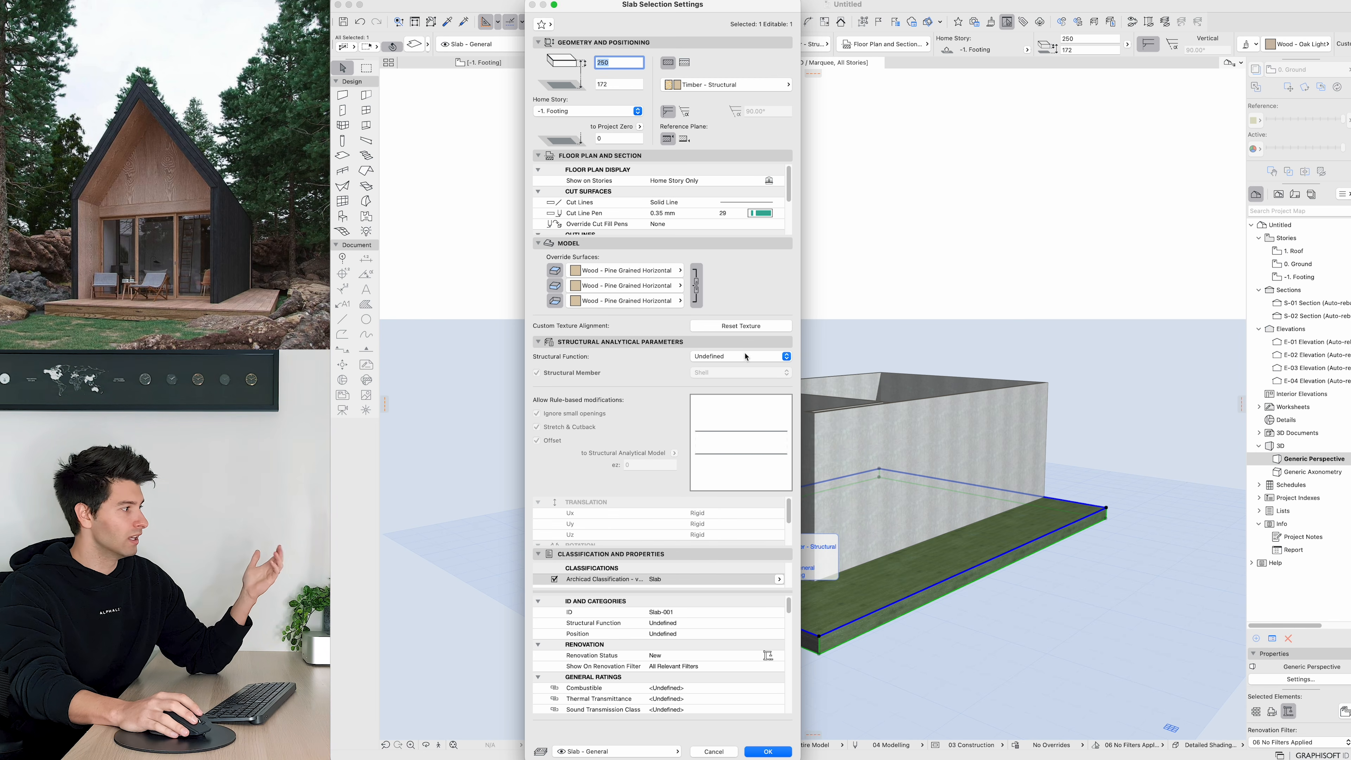
{"action": "left_click", "coordinate": [768, 751]}
Step: Open the 0. Ground storey floor plan
{"action": "left_click", "coordinate": [714, 687]}
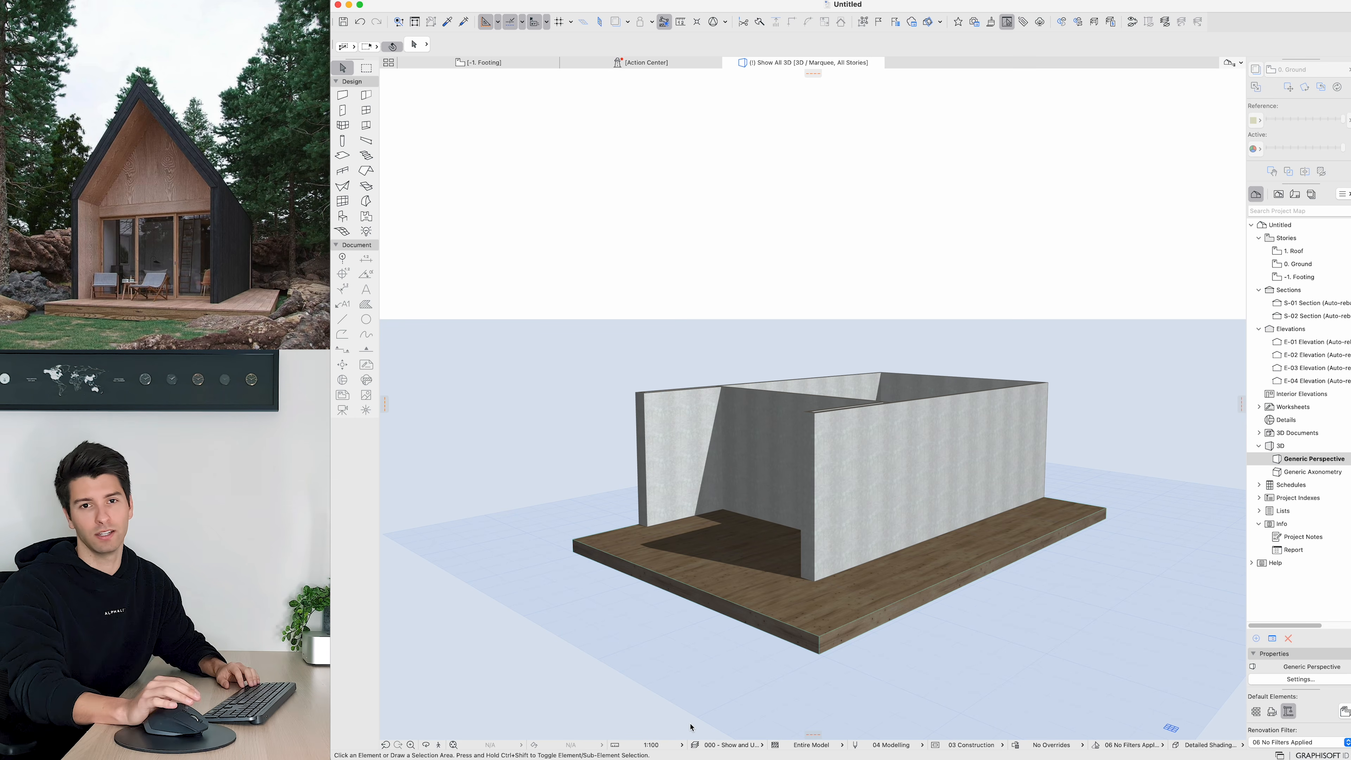
{"action": "middle_click_drag", "start_coordinate": [685, 686], "coordinate": [735, 525], "text": "shift"}
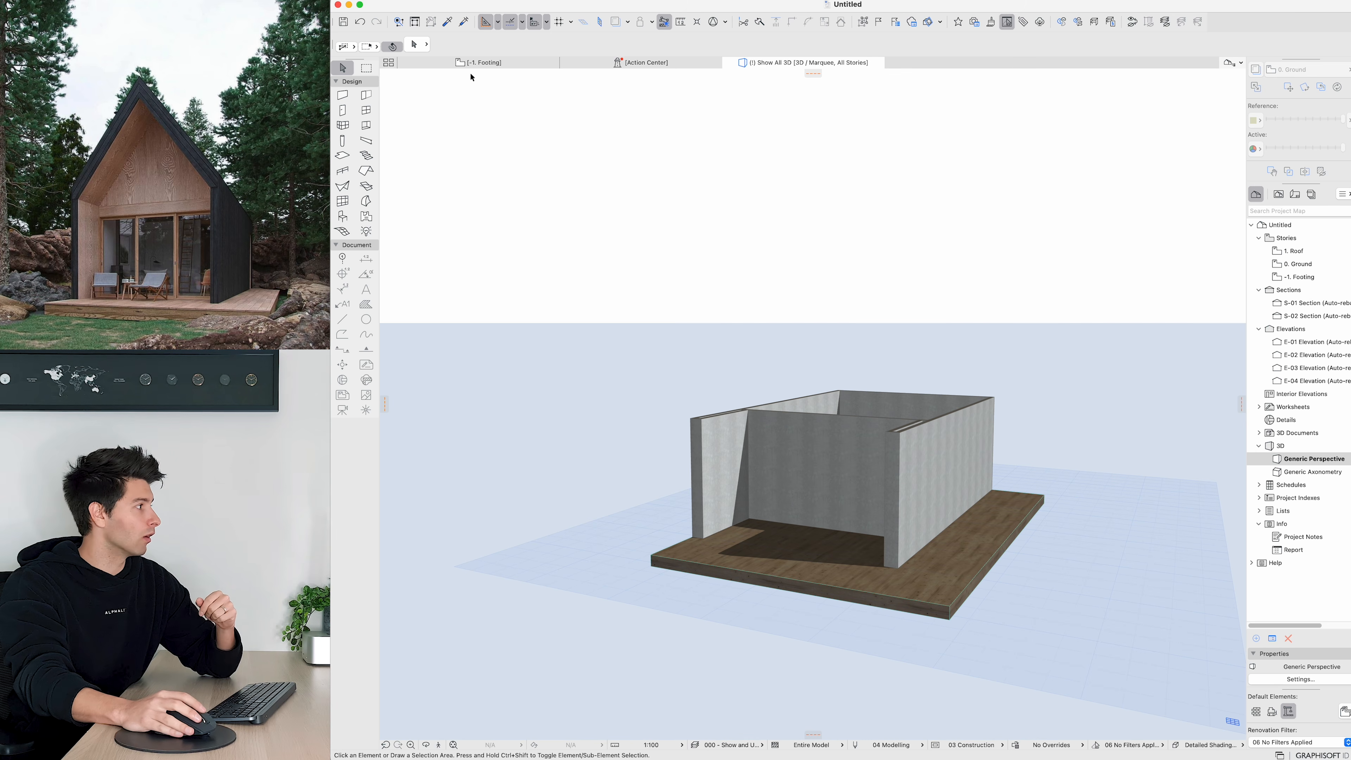
{"action": "left_click", "coordinate": [1307, 265]}
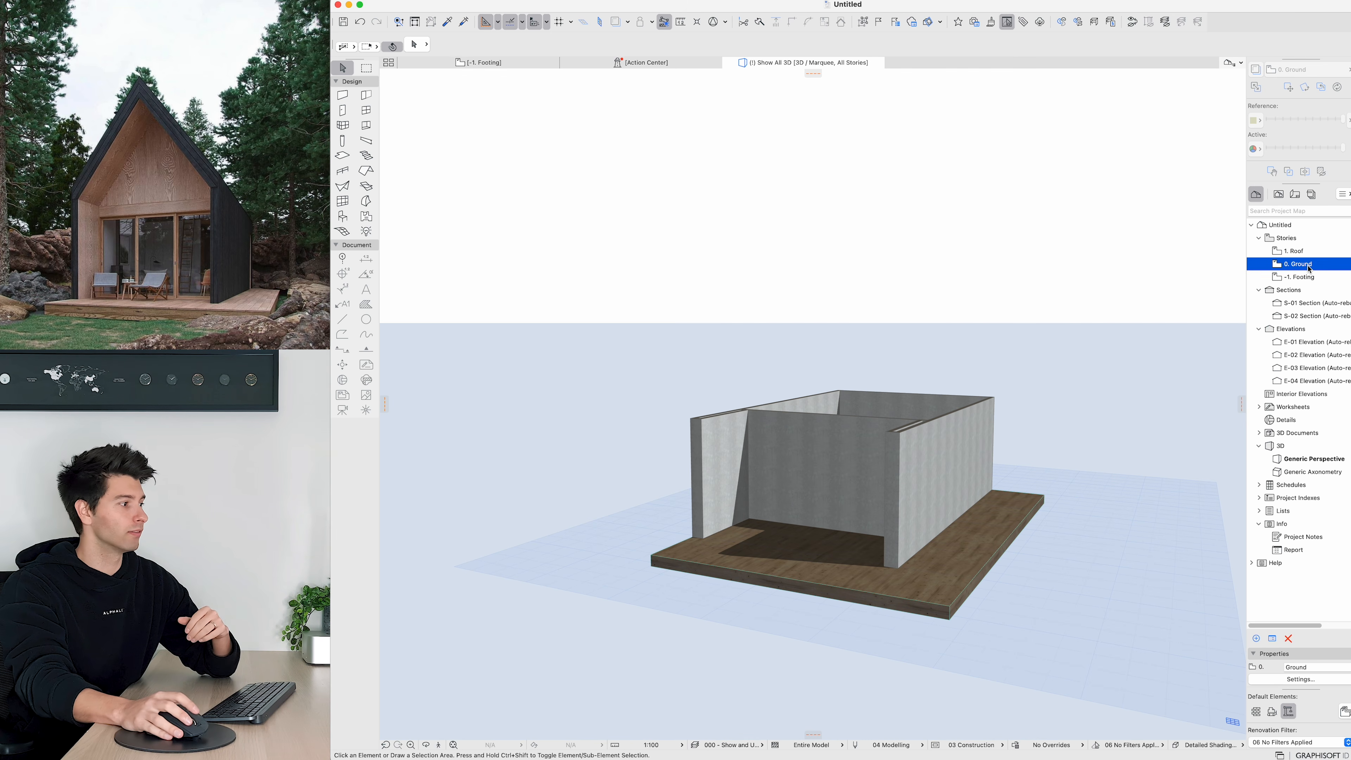
{"action": "double_click", "coordinate": [1308, 265]}
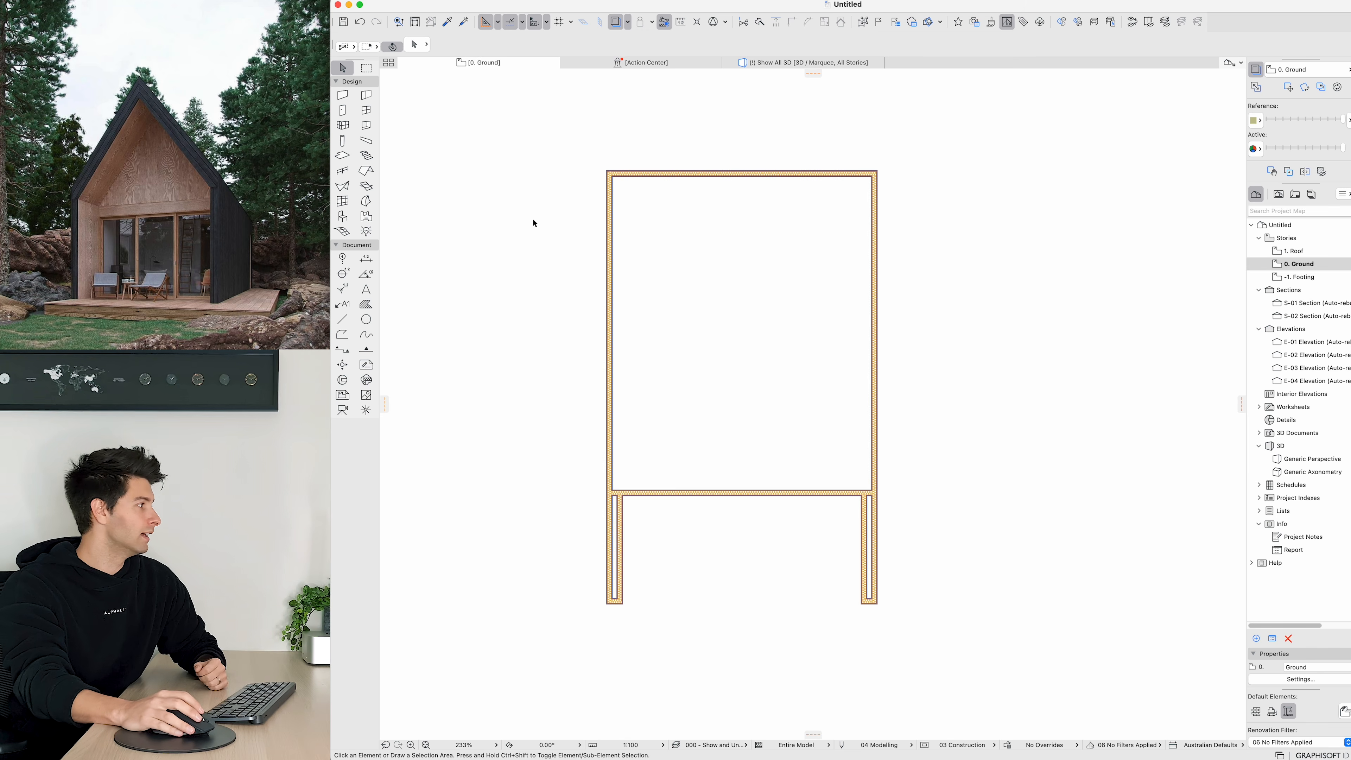
Step: Start the Wall tool with the Wall - Internal layer and the SP02: 90mm Stud Partition:PB composite
{"action": "left_click", "coordinate": [343, 95]}
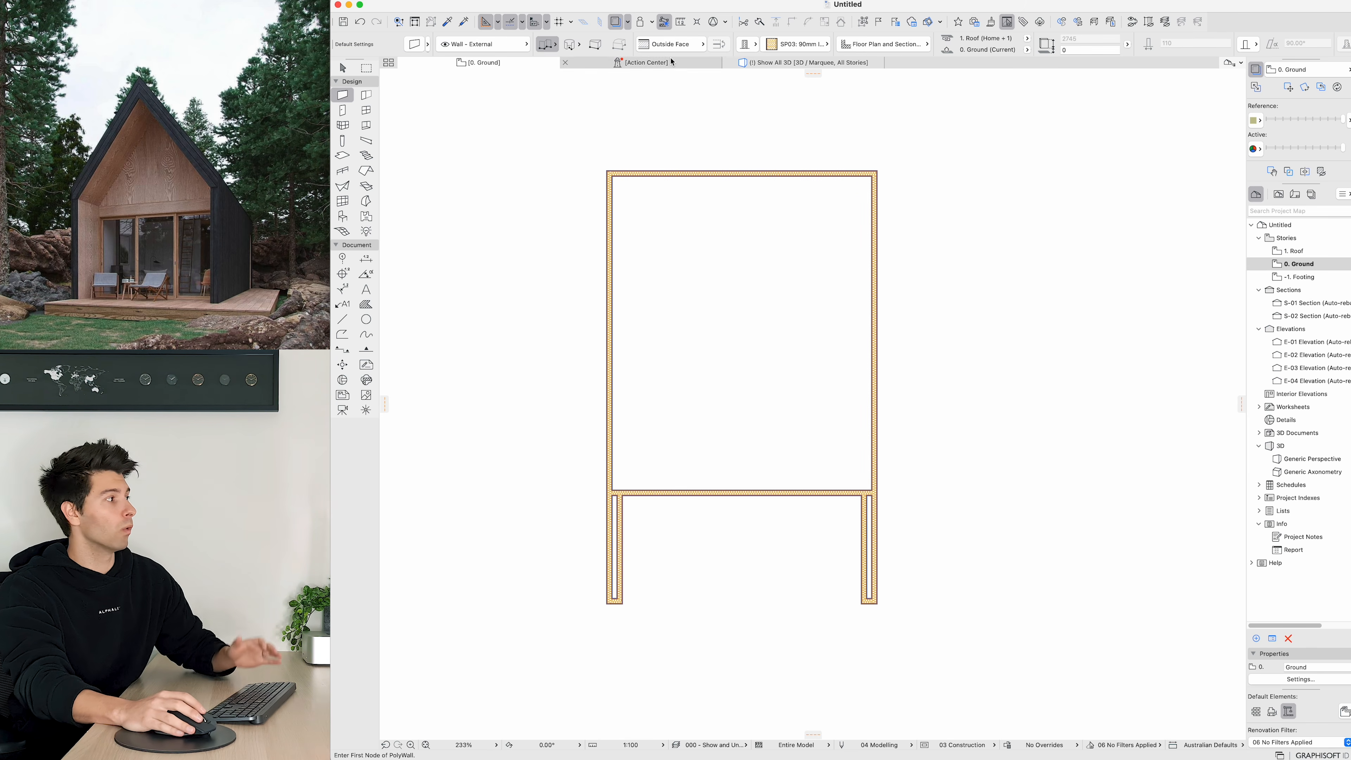
{"action": "left_click", "coordinate": [487, 46]}
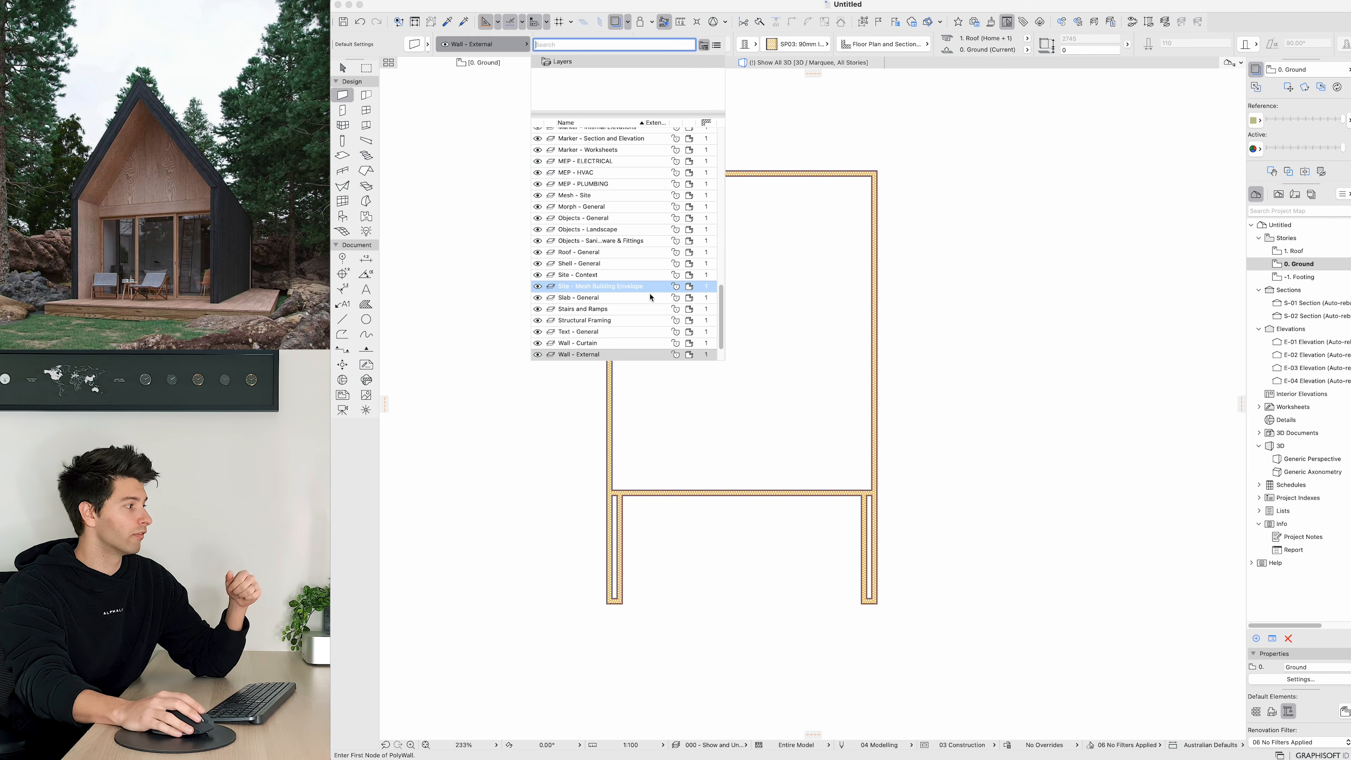
{"action": "scroll", "coordinate": [638, 319], "scroll_direction": "down", "scroll_amount": 1}
{"action": "left_click", "coordinate": [602, 352]}
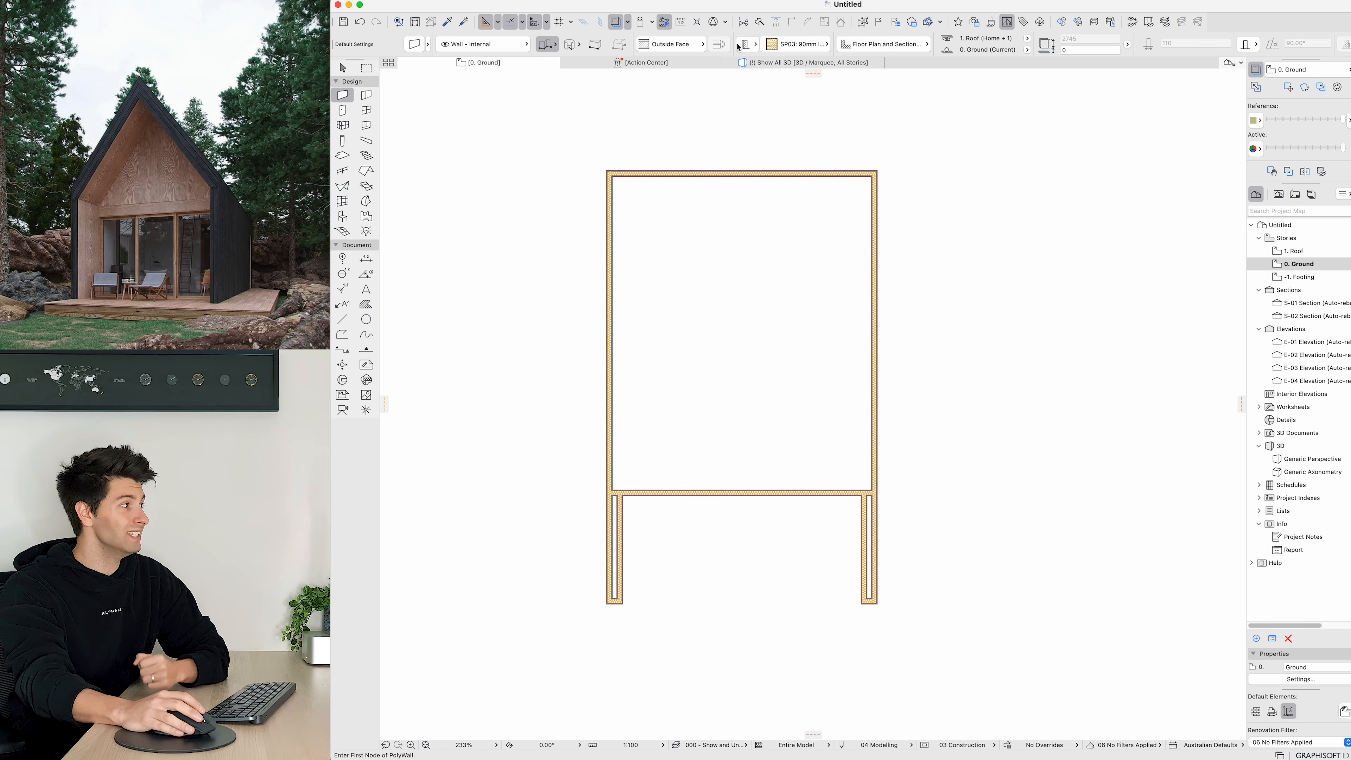
{"action": "left_click", "coordinate": [796, 44]}
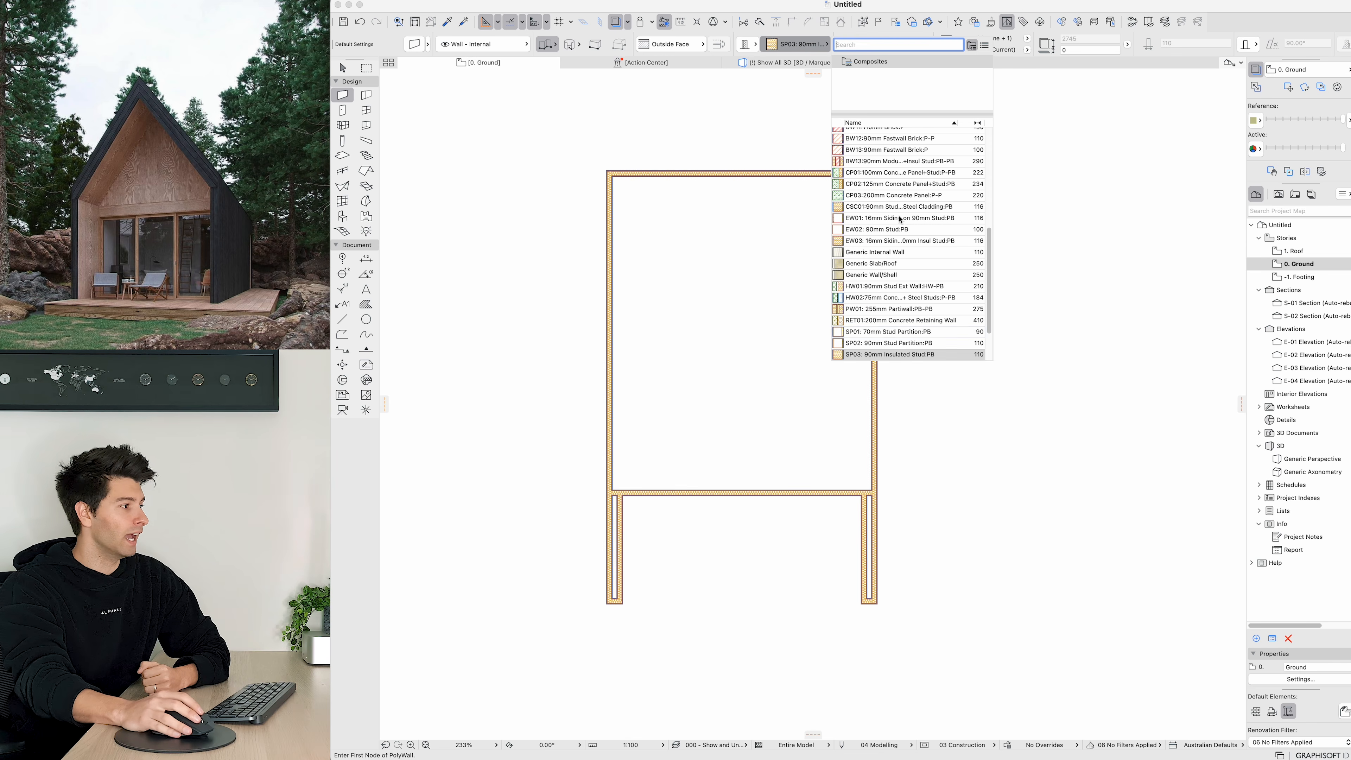
{"action": "left_click", "coordinate": [906, 347]}
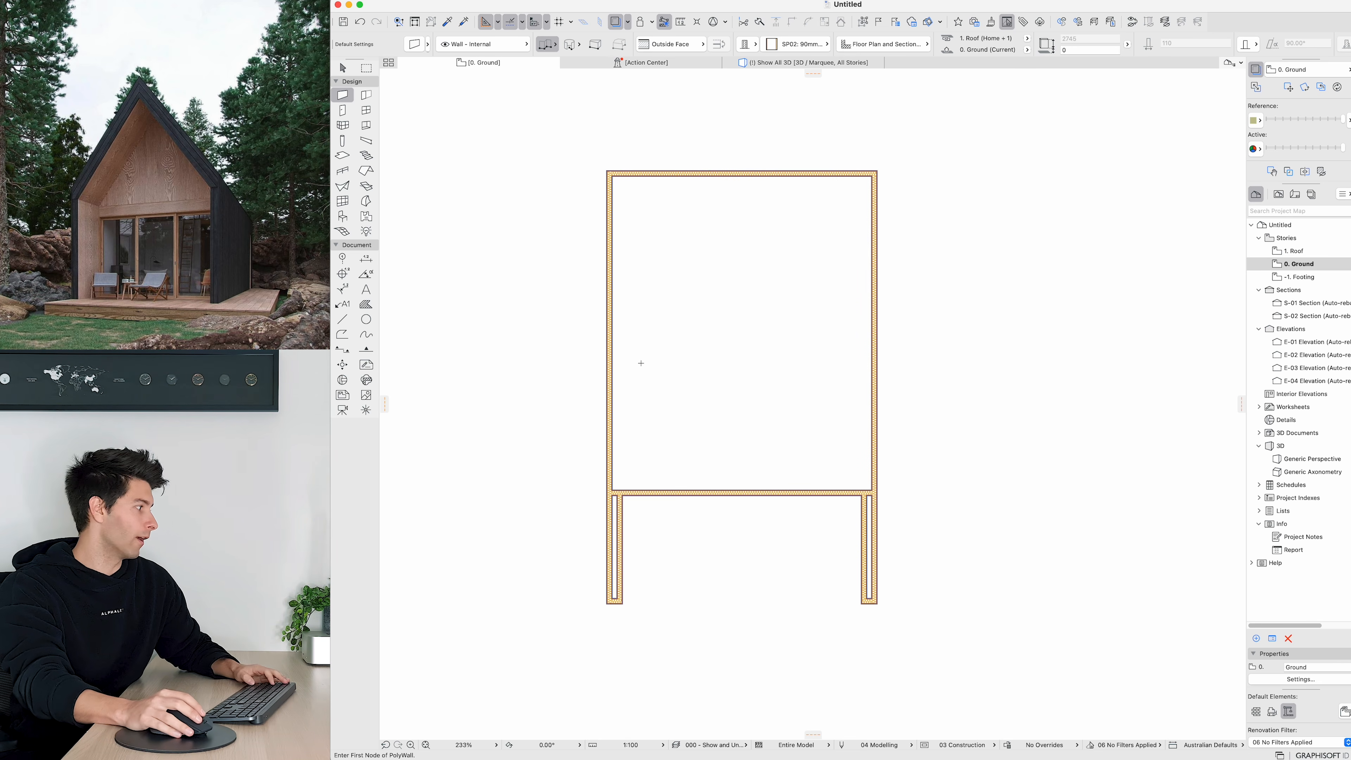
Step: Draw an L-shaped internal wall from the left exterior wall across and up to the top exterior wall
{"action": "left_click", "coordinate": [612, 334]}
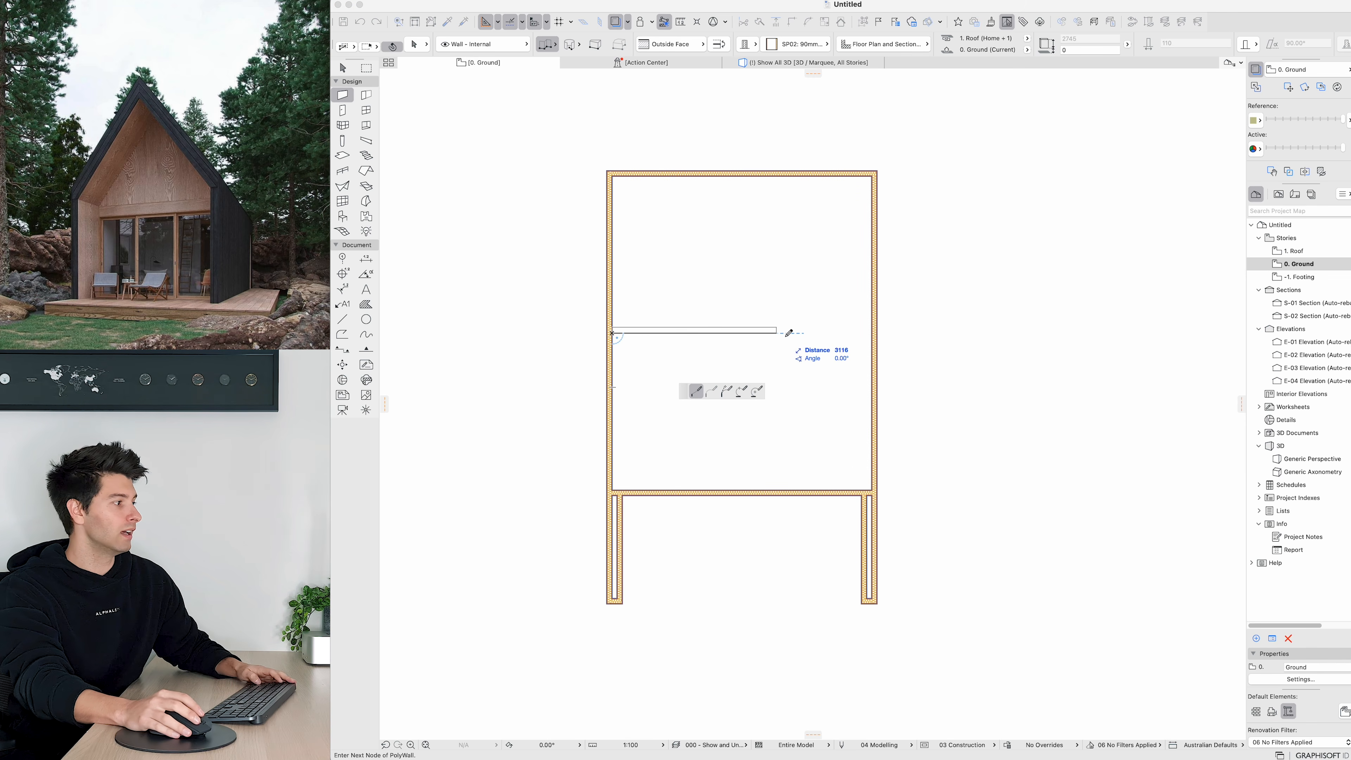
{"action": "left_click", "coordinate": [807, 333]}
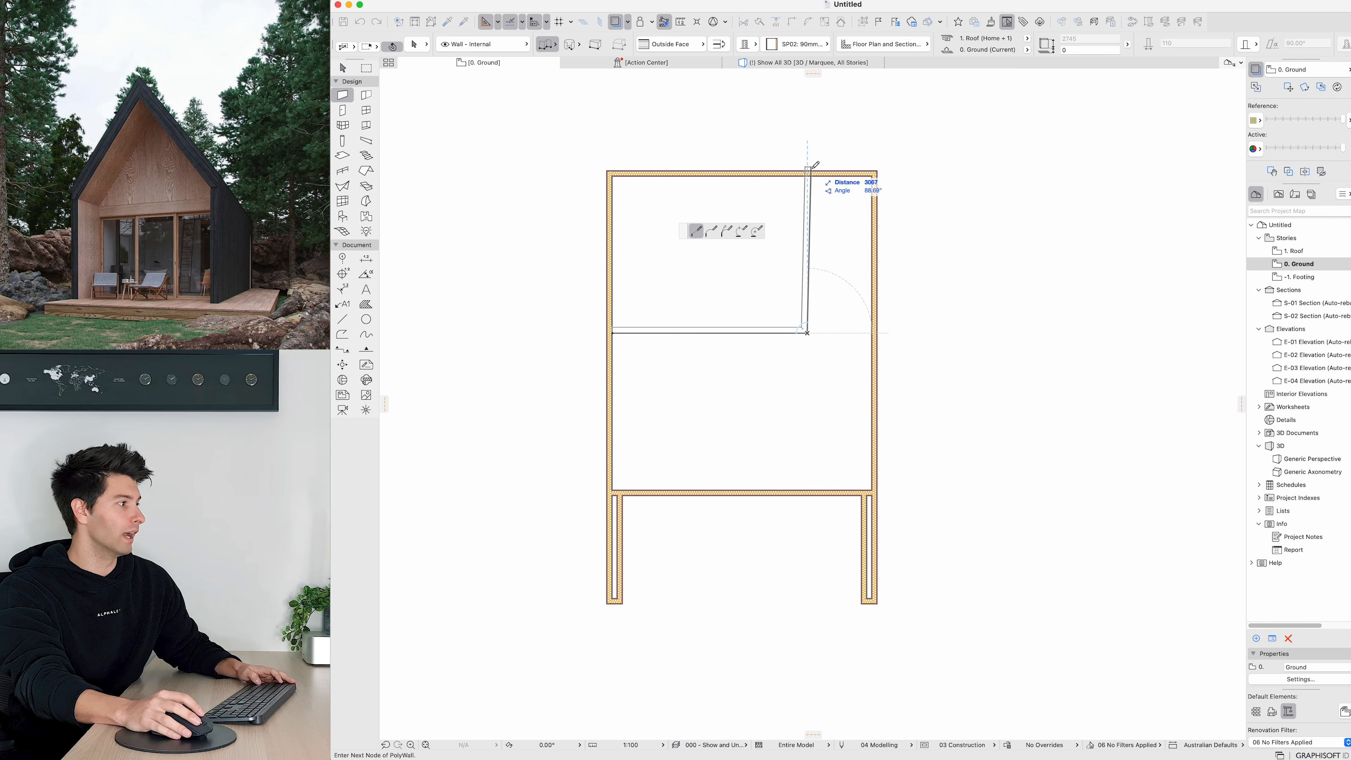
{"action": "double_click", "coordinate": [806, 175]}
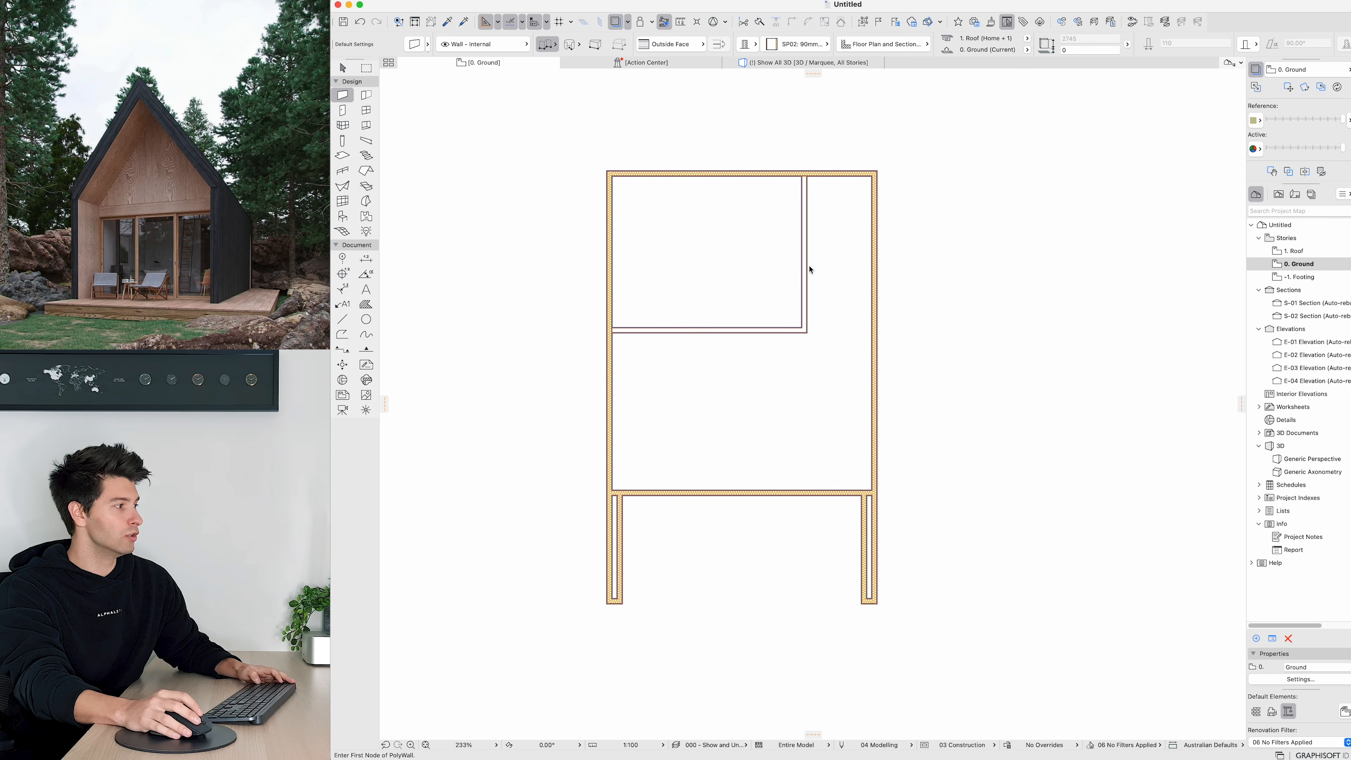
Step: Draw a short internal wall from the new partition across to the right exterior wall
{"action": "left_click", "coordinate": [807, 262]}
{"action": "double_click", "coordinate": [872, 262]}
{"action": "key", "text": "Escape"}
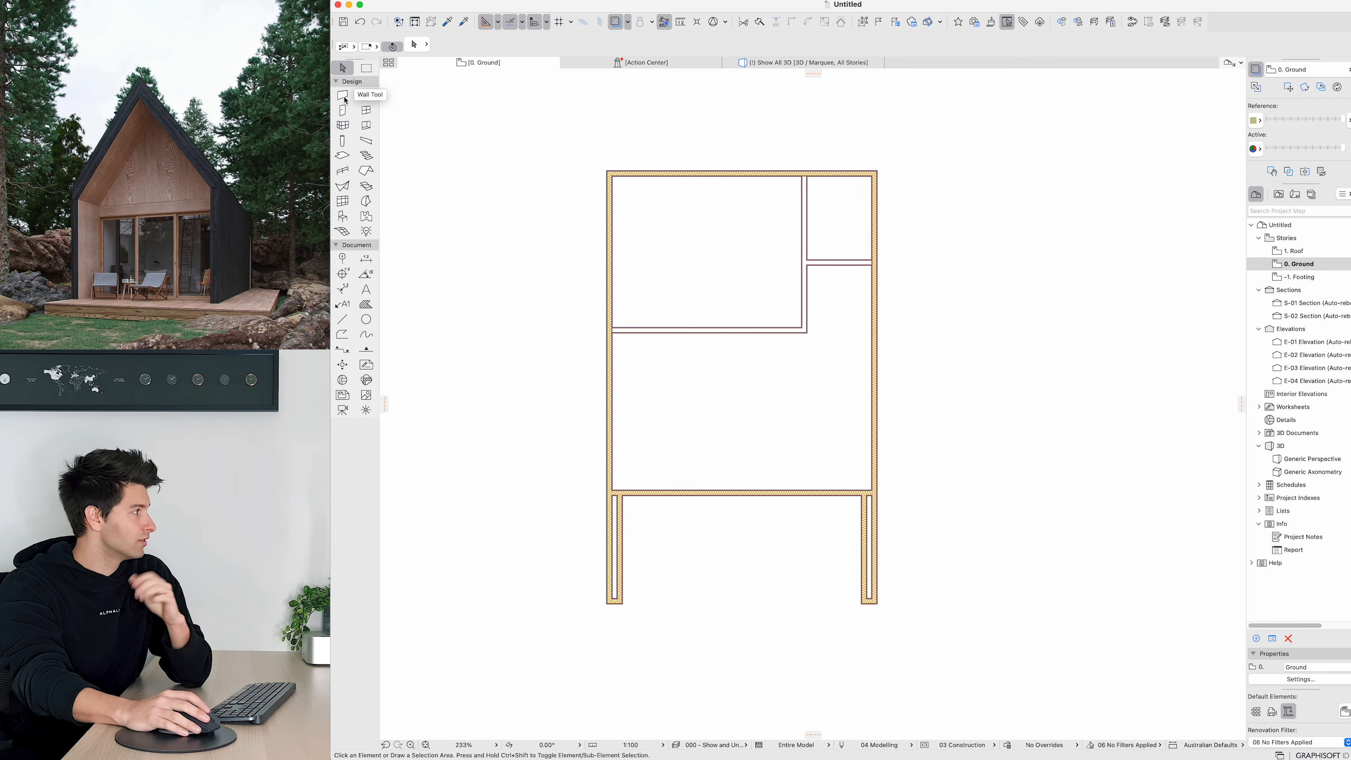
Step: In the door default settings, enable override of object line types and pens and set the symbol line pen to black
{"action": "left_click", "coordinate": [342, 110]}
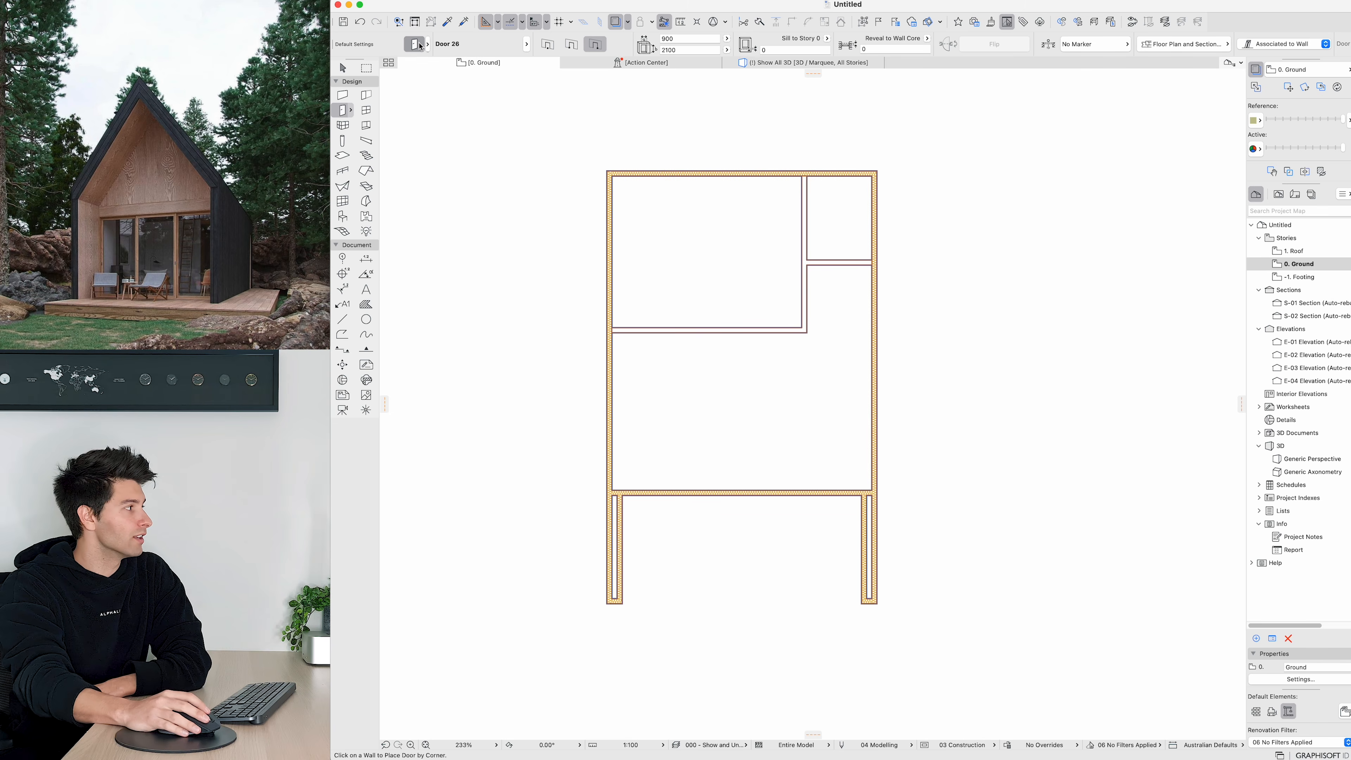
{"action": "left_click", "coordinate": [415, 44]}
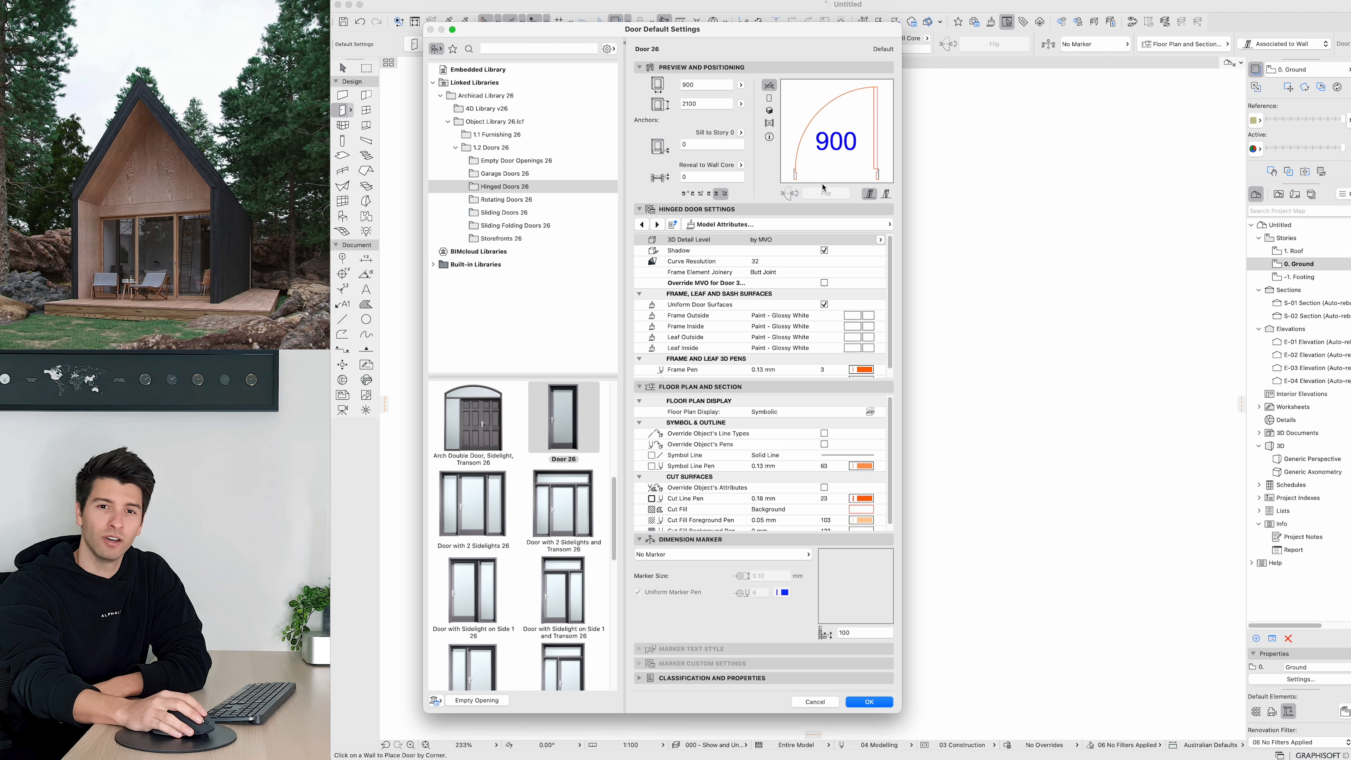
{"action": "left_click", "coordinate": [824, 433]}
{"action": "left_click", "coordinate": [824, 444]}
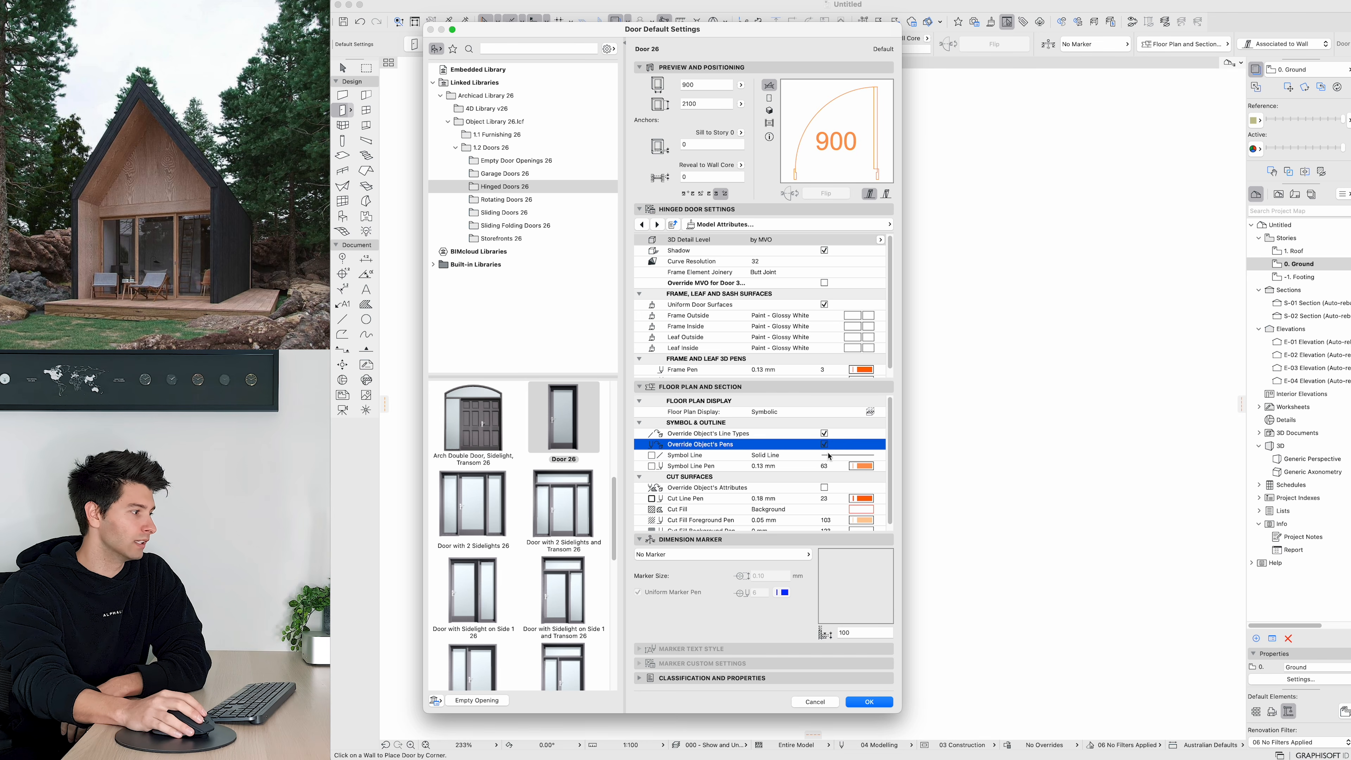
{"action": "left_click", "coordinate": [866, 469]}
{"action": "left_click", "coordinate": [884, 456]}
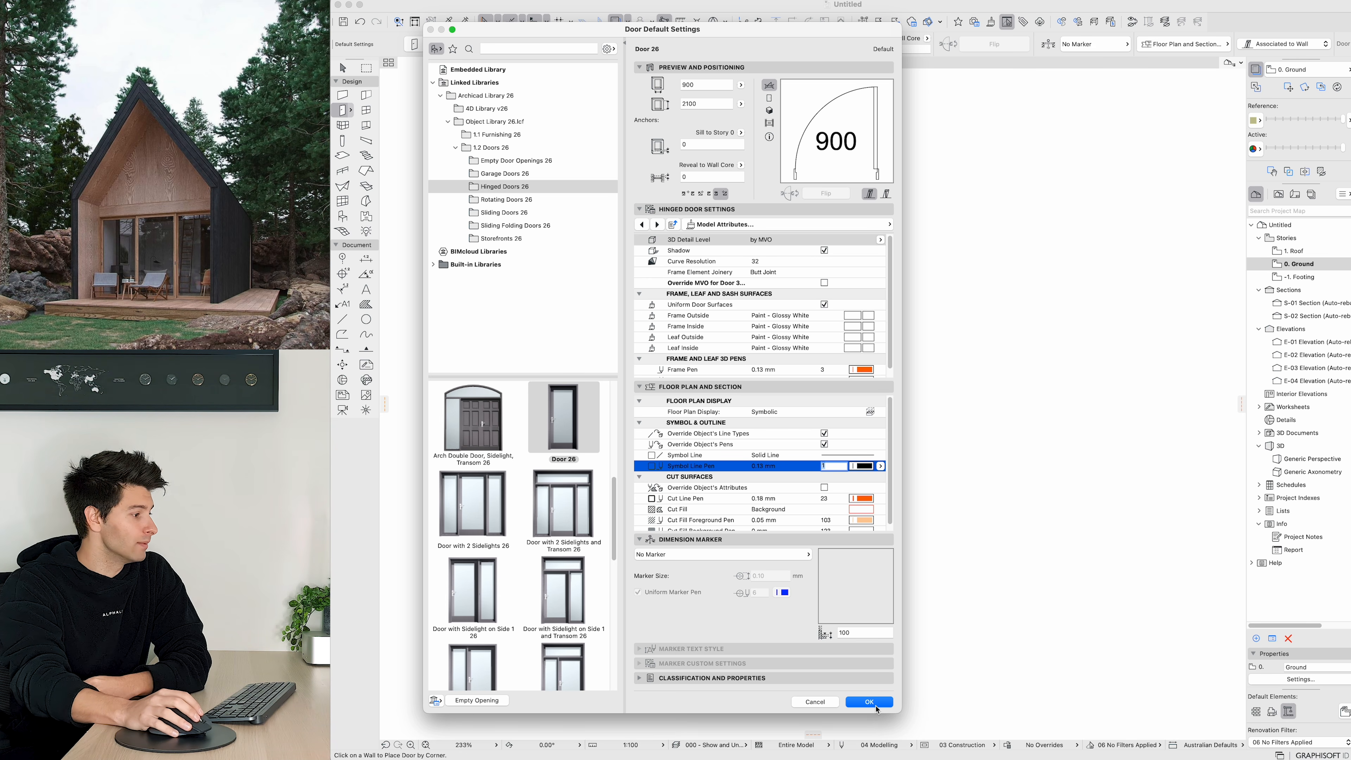
{"action": "left_click", "coordinate": [876, 705]}
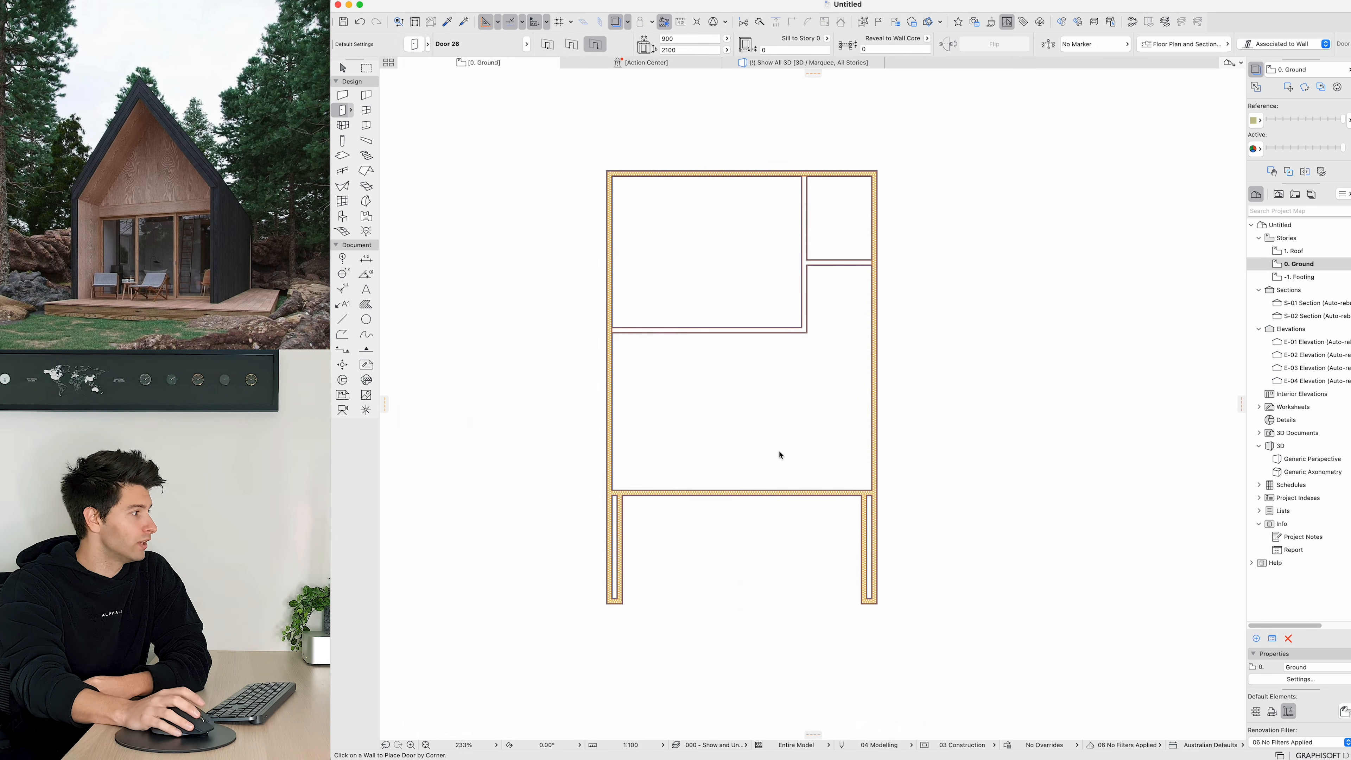
Step: Place 900 doors in the vertical partition and the short horizontal partition
{"action": "left_click", "coordinate": [801, 277]}
{"action": "left_click", "coordinate": [725, 314]}
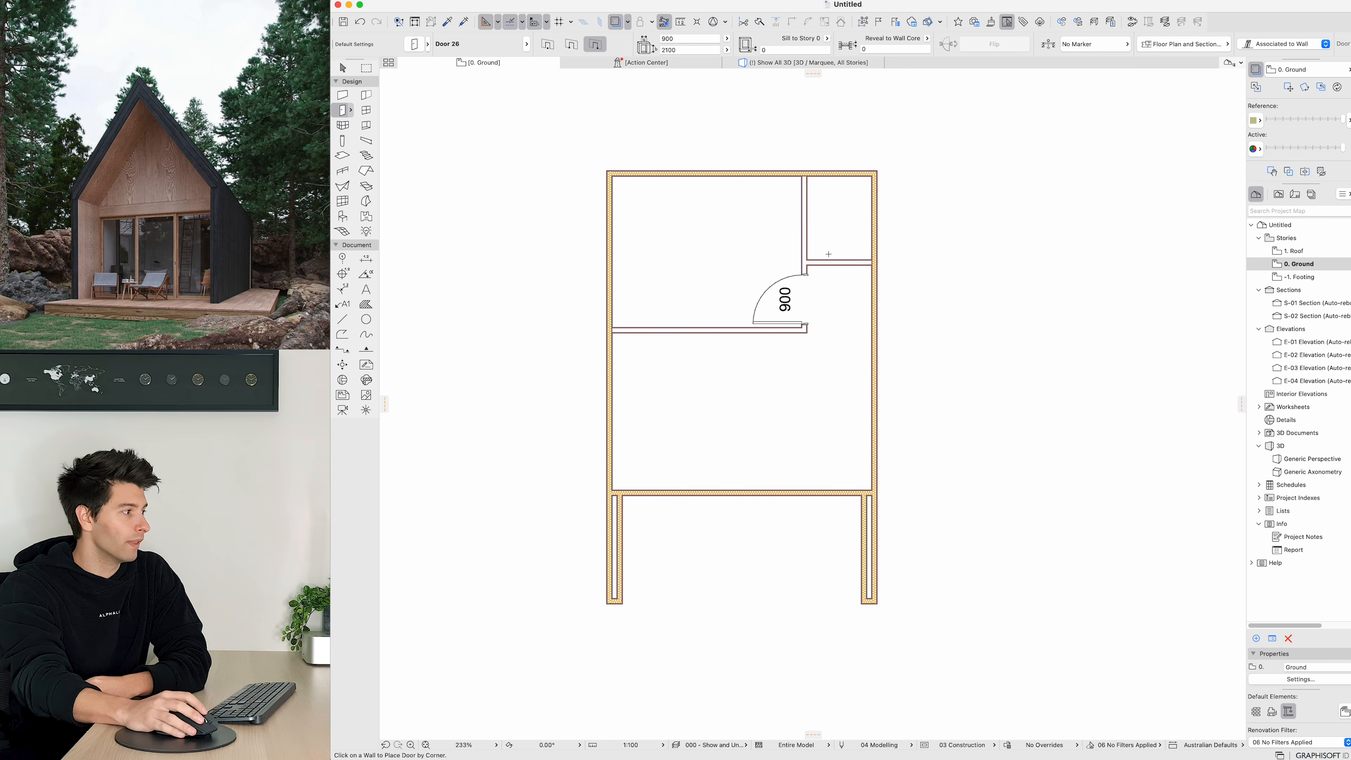
{"action": "left_click", "coordinate": [851, 261]}
{"action": "left_click", "coordinate": [837, 229]}
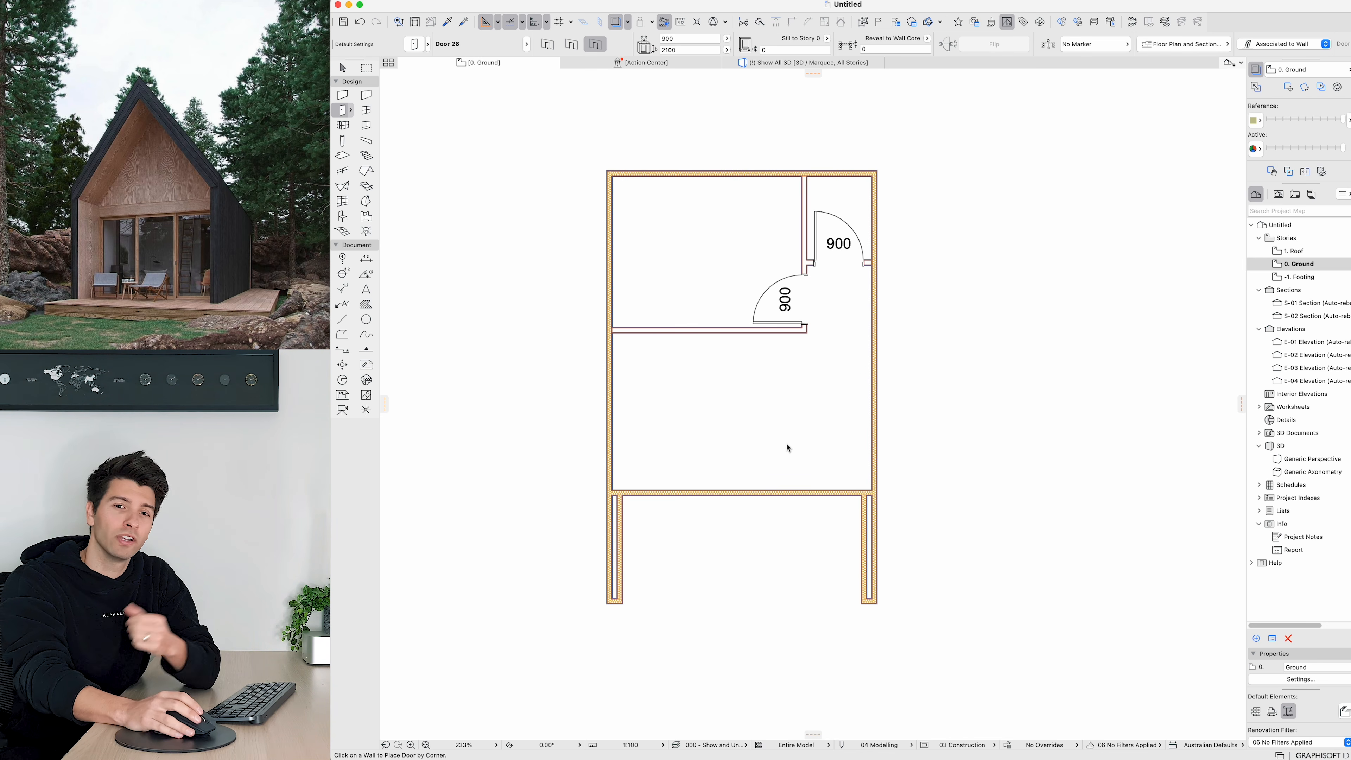
{"action": "key", "text": "Escape"}
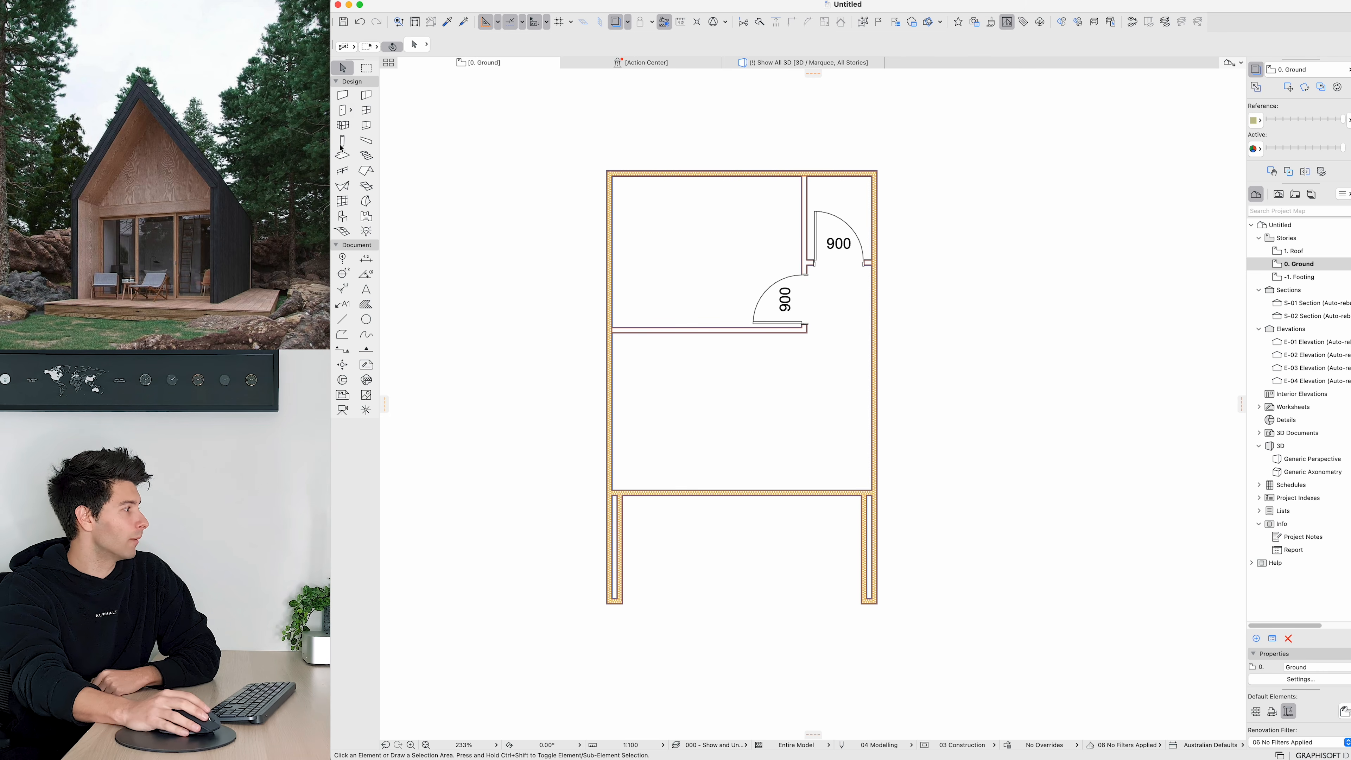
Step: Open the object default settings, search the library for toilet and pick WC 26
{"action": "left_click", "coordinate": [343, 216]}
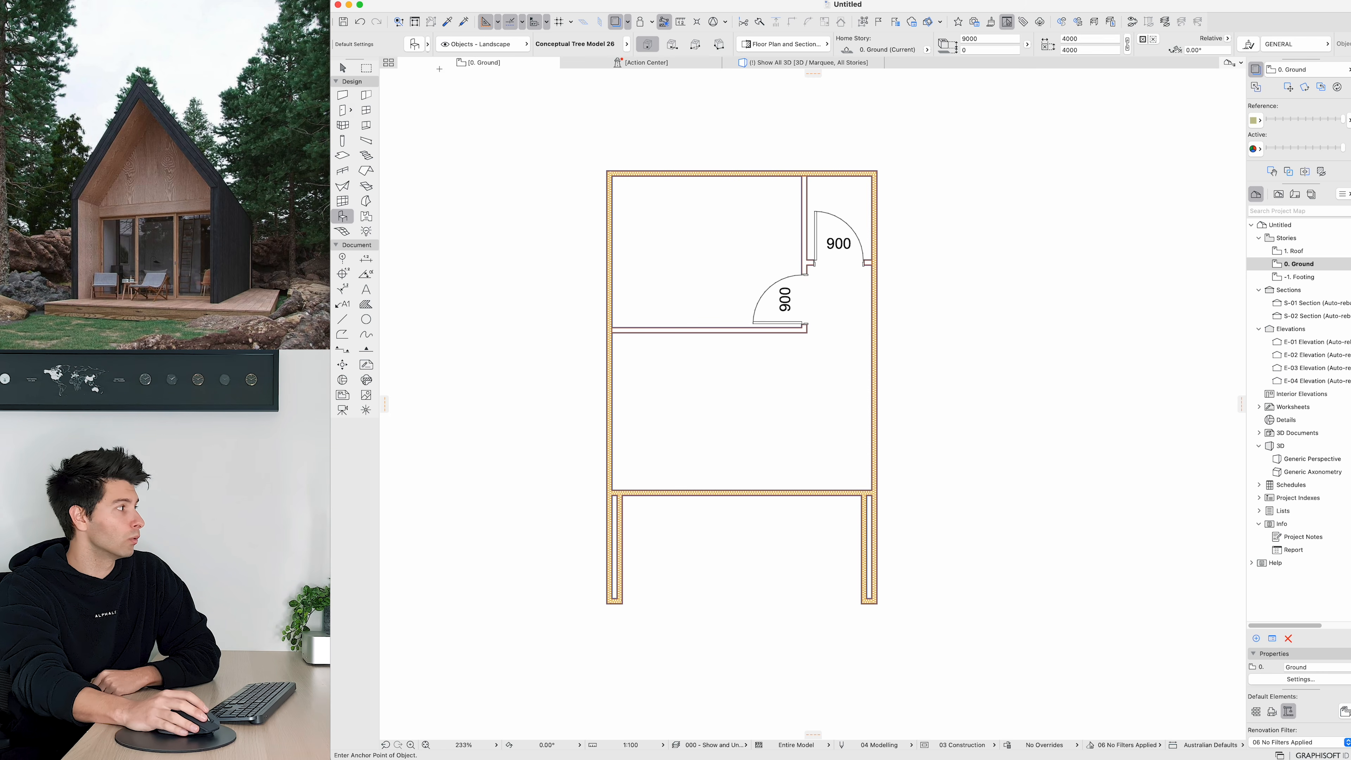
{"action": "left_click", "coordinate": [418, 46]}
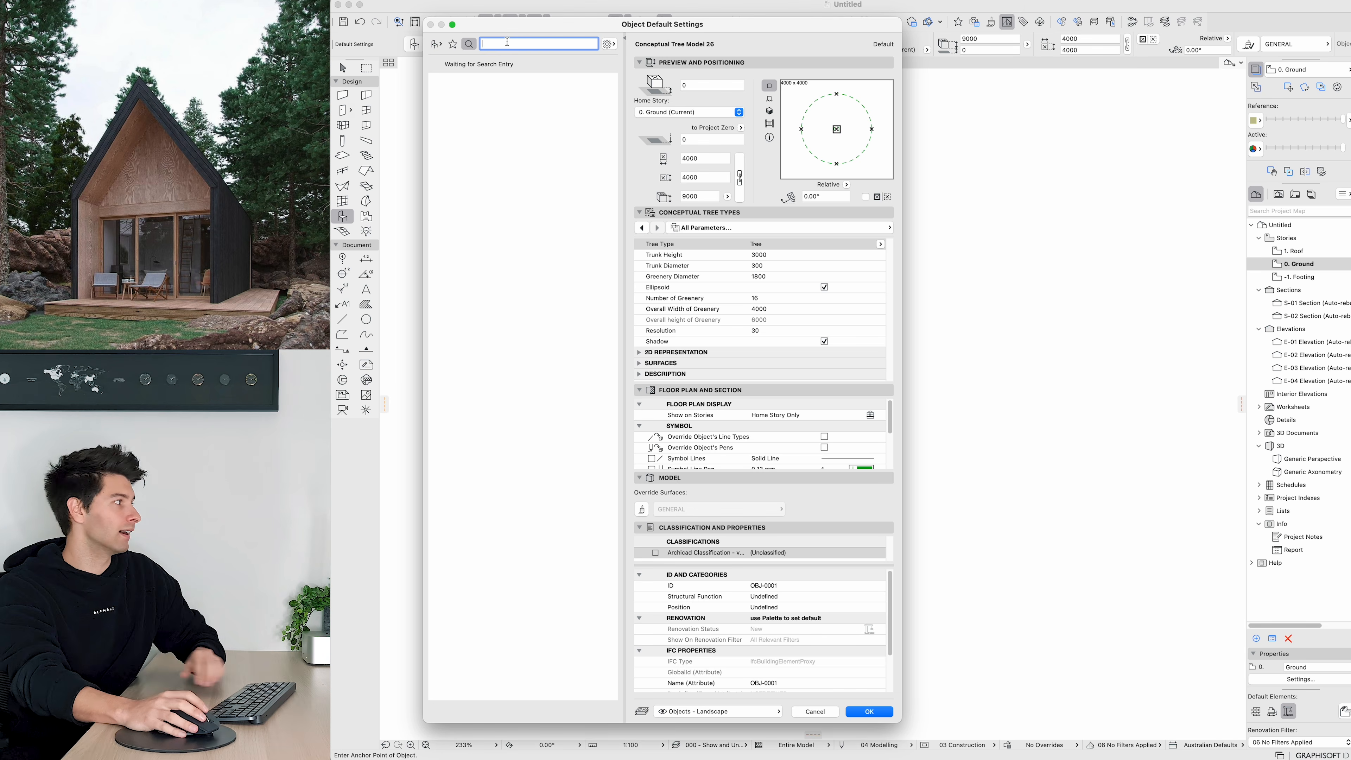
{"action": "type", "text": "toilet"}
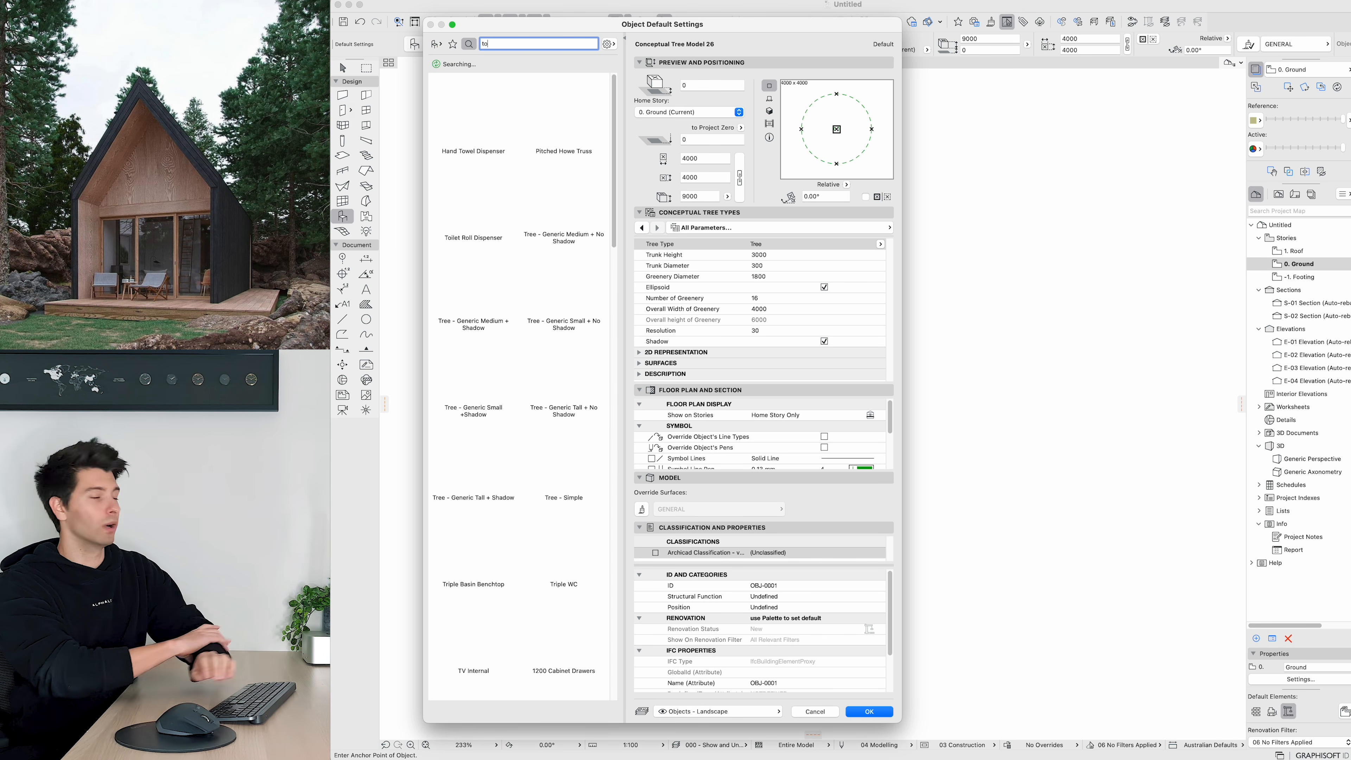
{"action": "left_click", "coordinate": [473, 282]}
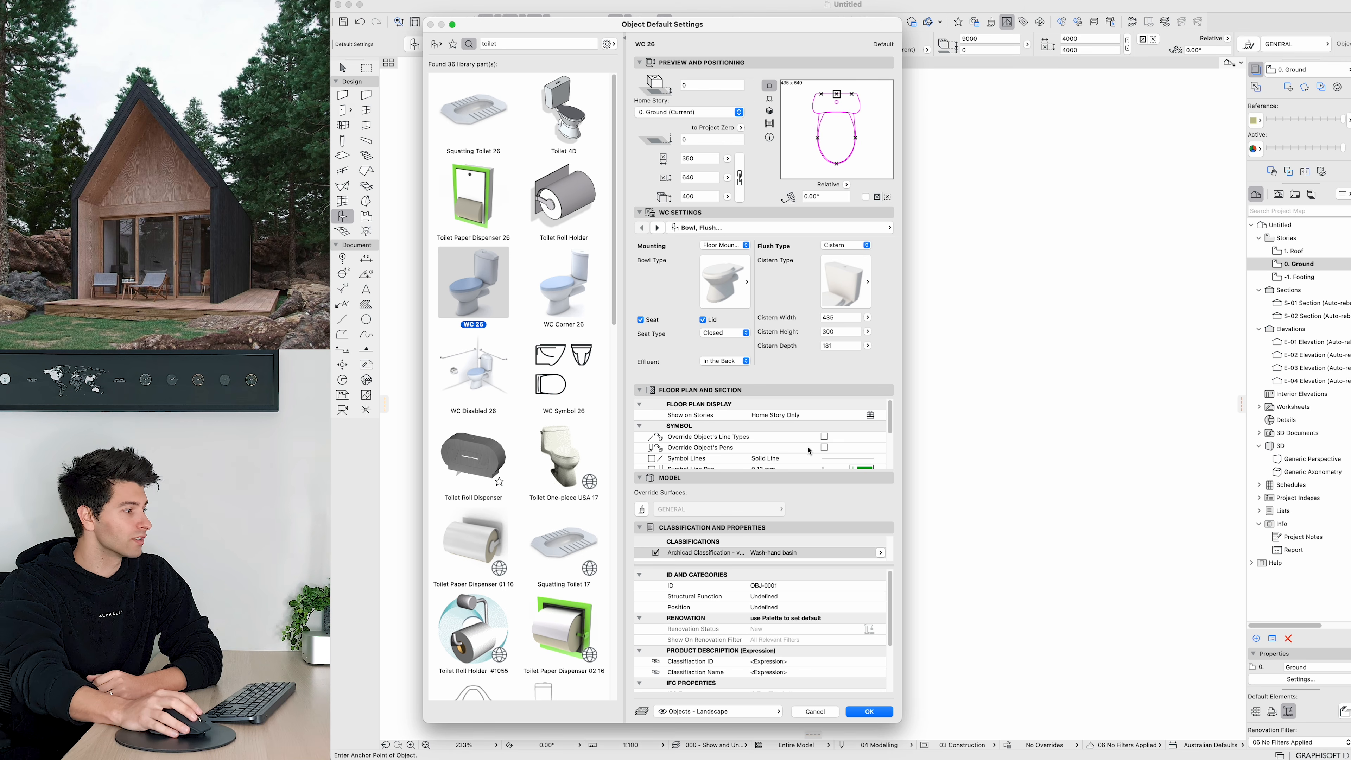
Step: Enable line type and pen overrides with a black symbol pen, set the layer to MEP - PLUMBING, and confirm
{"action": "left_click", "coordinate": [824, 437]}
{"action": "left_click", "coordinate": [824, 447]}
{"action": "left_click", "coordinate": [868, 468]}
{"action": "left_click", "coordinate": [888, 456]}
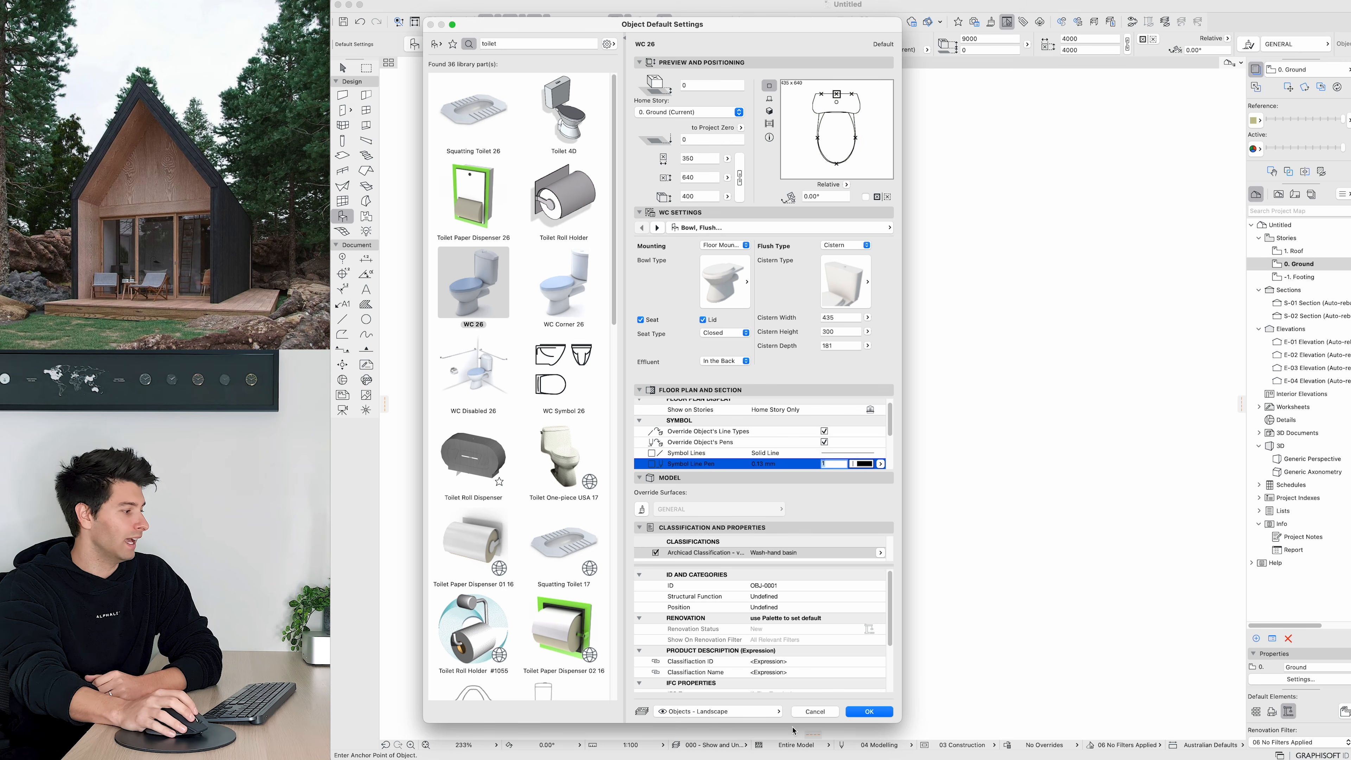
{"action": "left_click", "coordinate": [774, 711]}
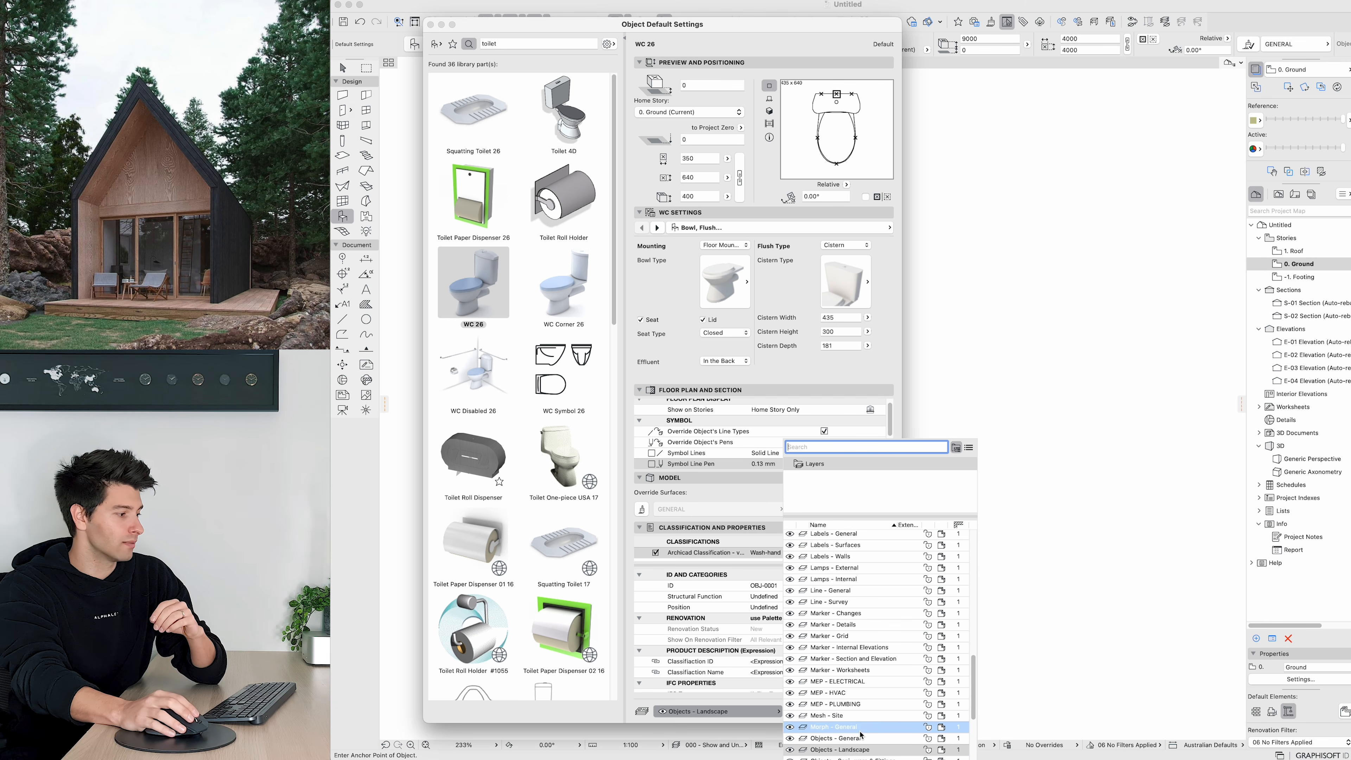
{"action": "scroll", "coordinate": [861, 734], "scroll_direction": "down", "scroll_amount": 3}
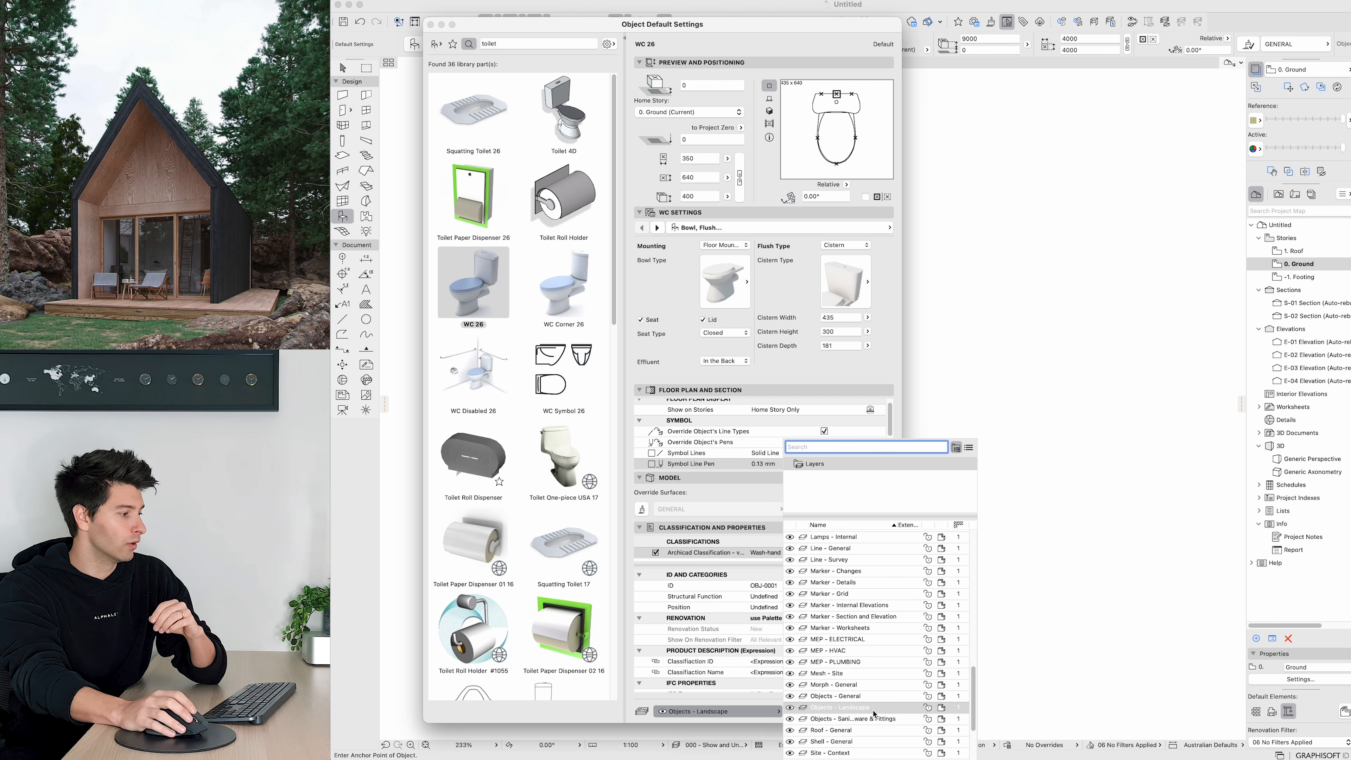
{"action": "left_click", "coordinate": [871, 668]}
{"action": "left_click", "coordinate": [870, 711]}
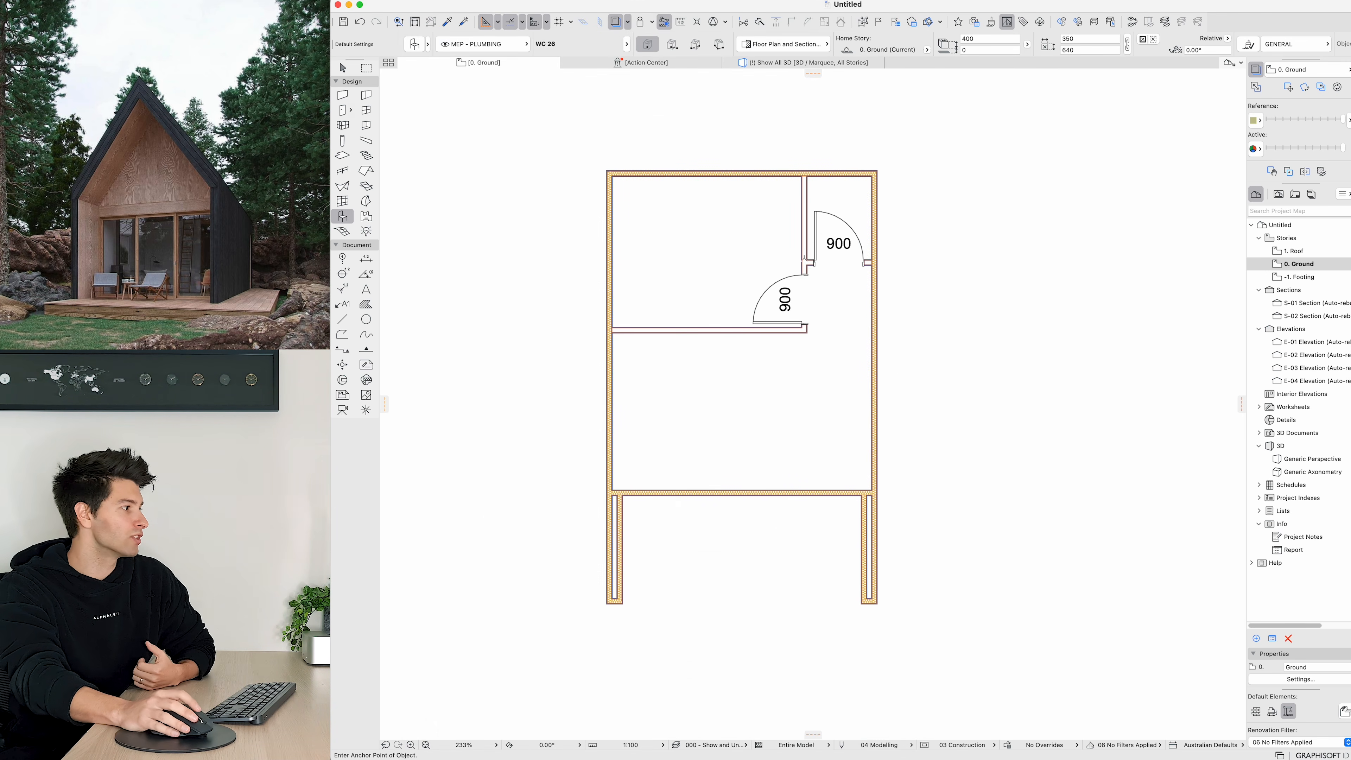
Step: Place the WC against the top wall inside the small upper-right room
{"action": "left_click", "coordinate": [837, 206]}
{"action": "key", "text": "Escape"}
{"action": "left_click", "coordinate": [838, 209]}
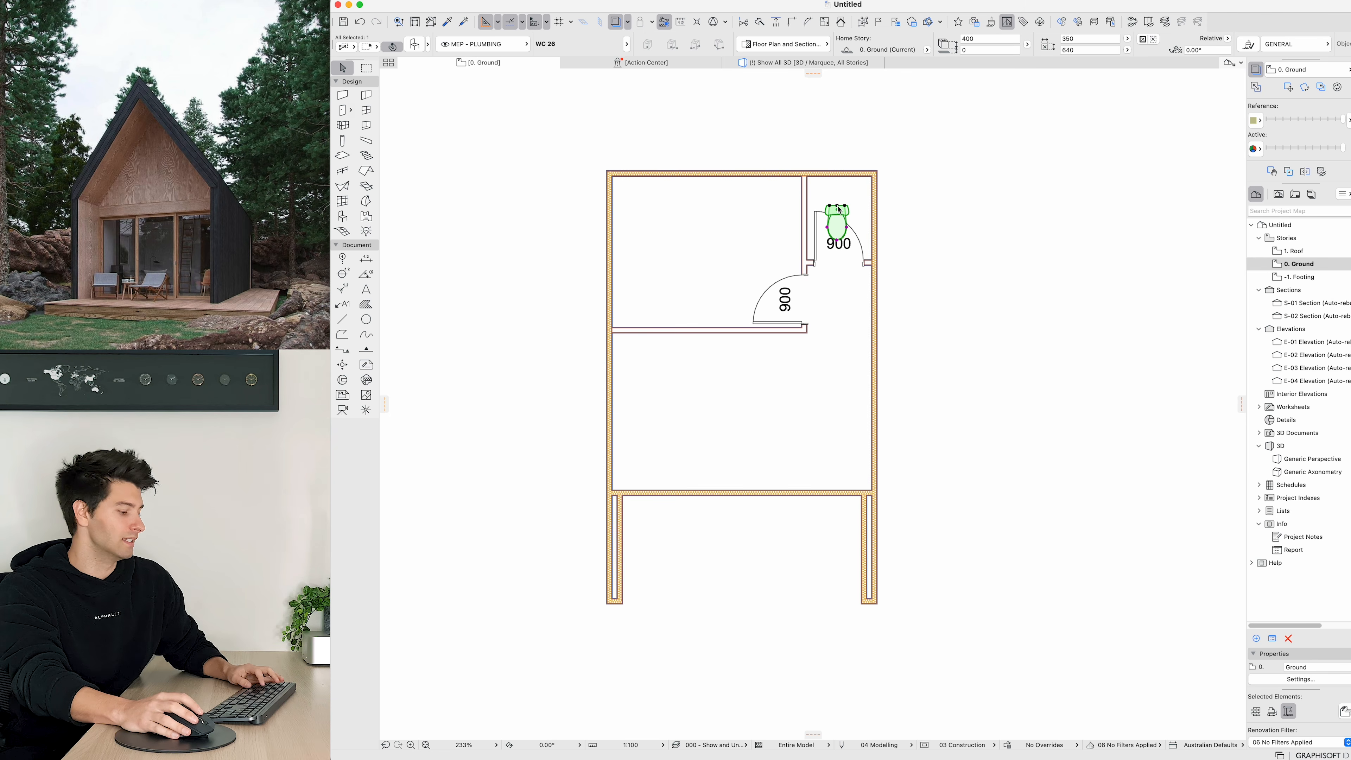
Step: Move the WC up so it sits against the top wall of the small room
{"action": "key", "text": "super+d"}
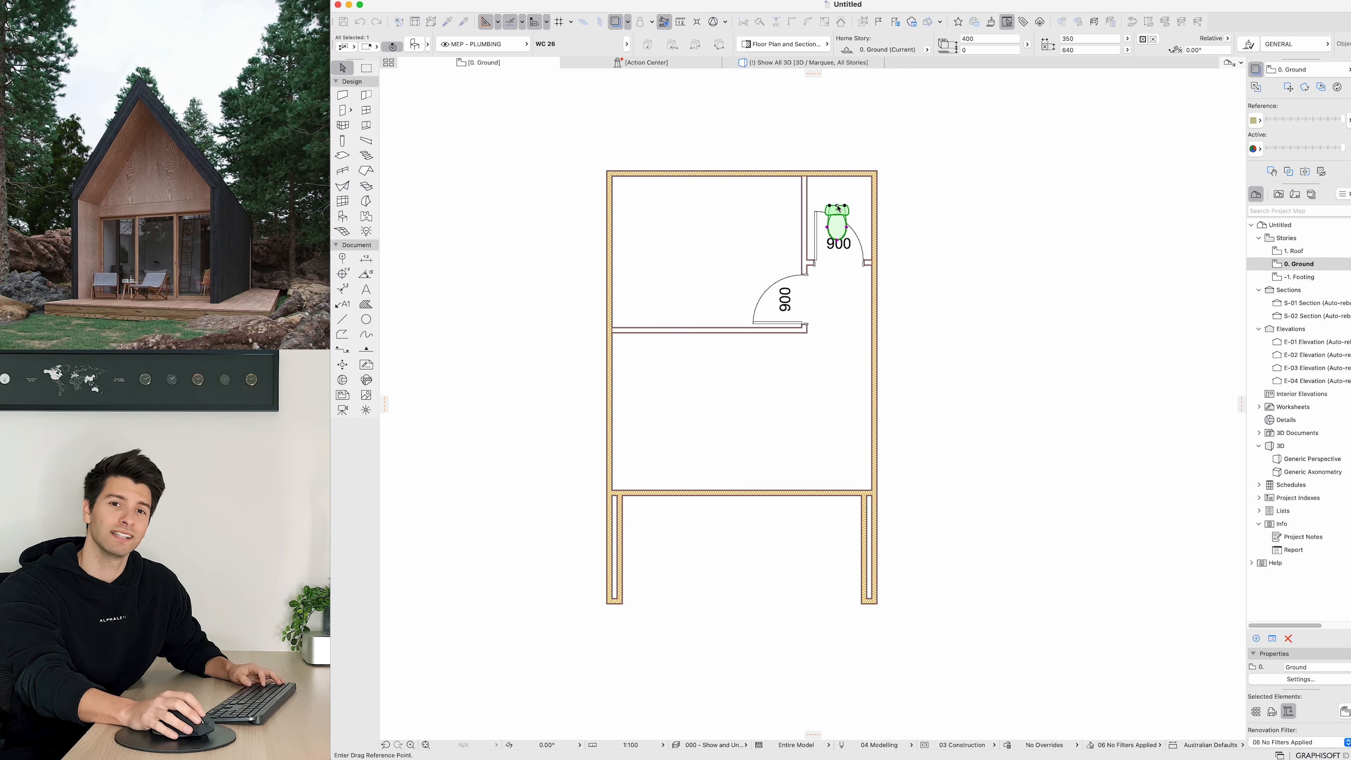
{"action": "left_click", "coordinate": [838, 209]}
{"action": "left_click", "coordinate": [838, 180]}
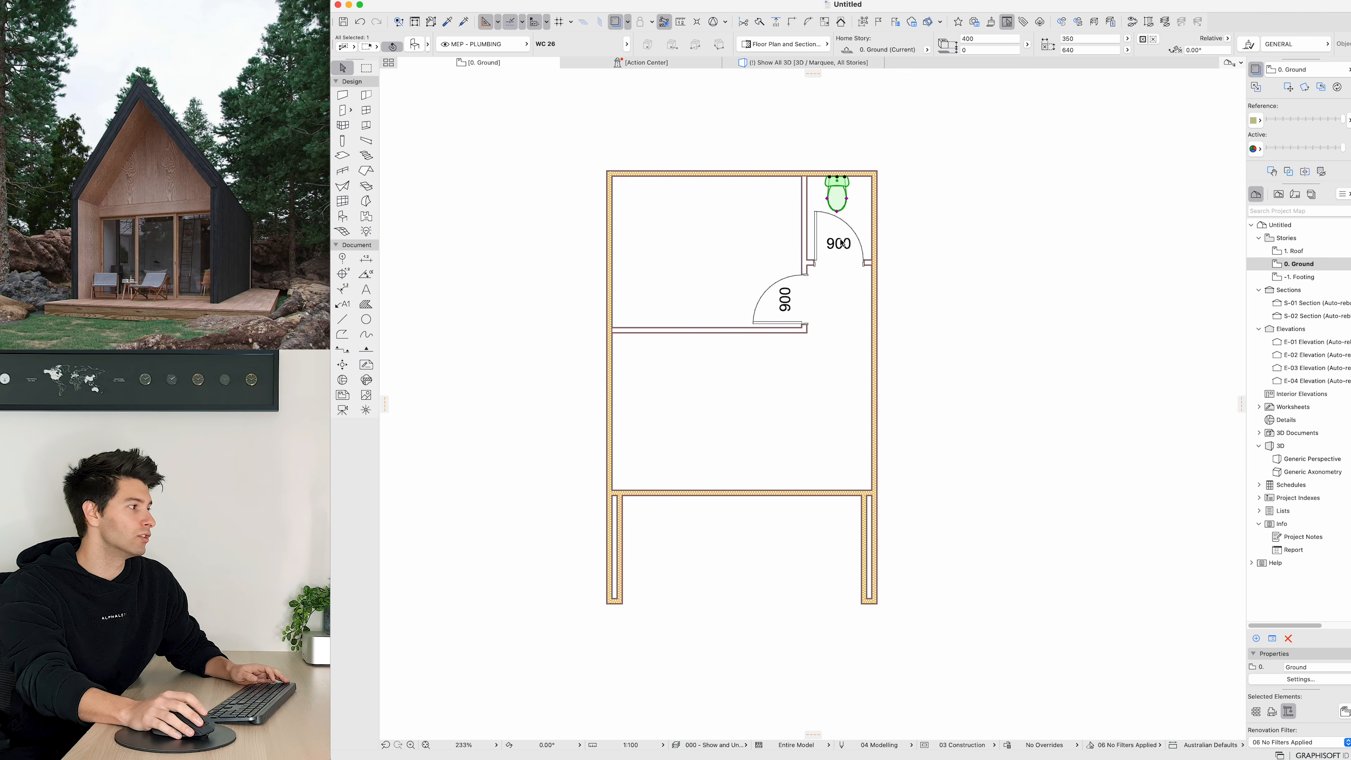
{"action": "key", "text": "Escape"}
Step: Set the width of the door into the toilet room to 800
{"action": "scroll", "coordinate": [813, 269], "scroll_direction": "up", "scroll_amount": 5}
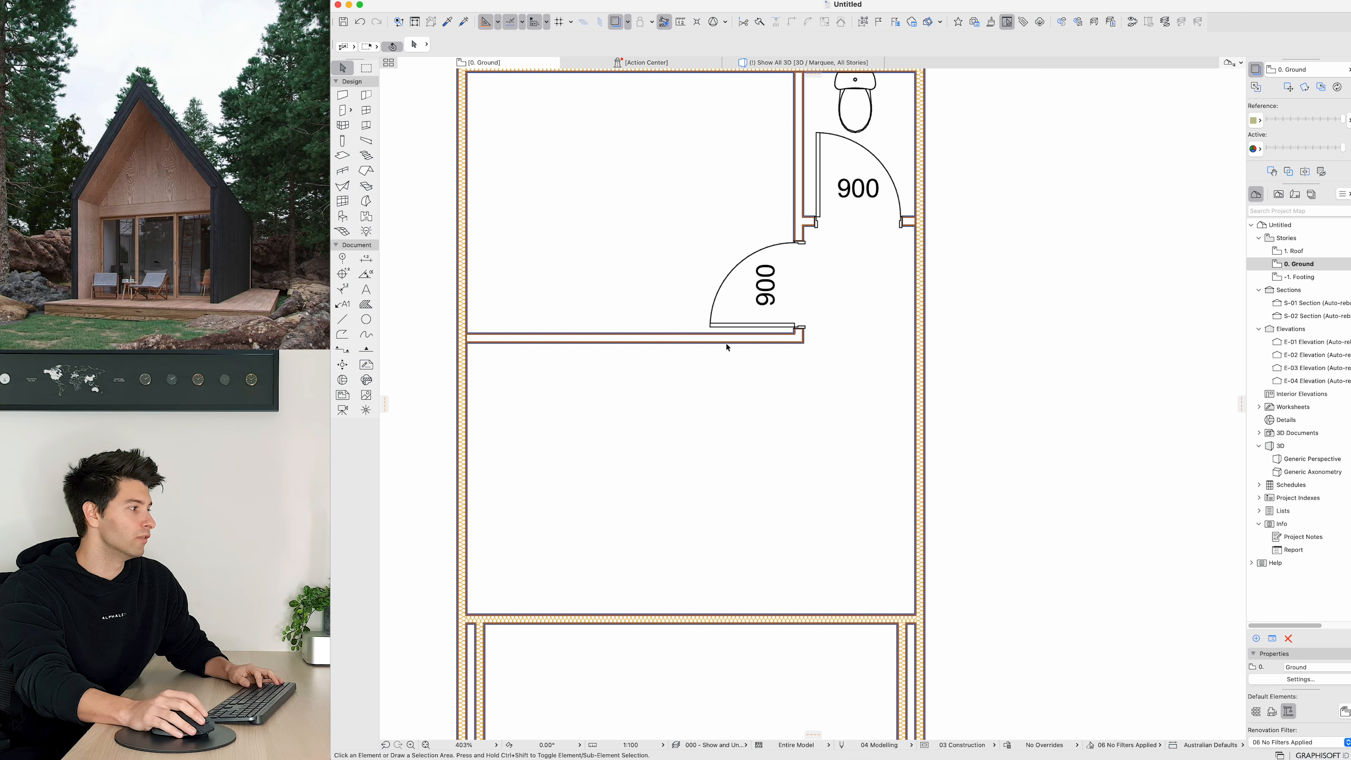
{"action": "scroll", "coordinate": [721, 343], "scroll_direction": "down", "scroll_amount": 2}
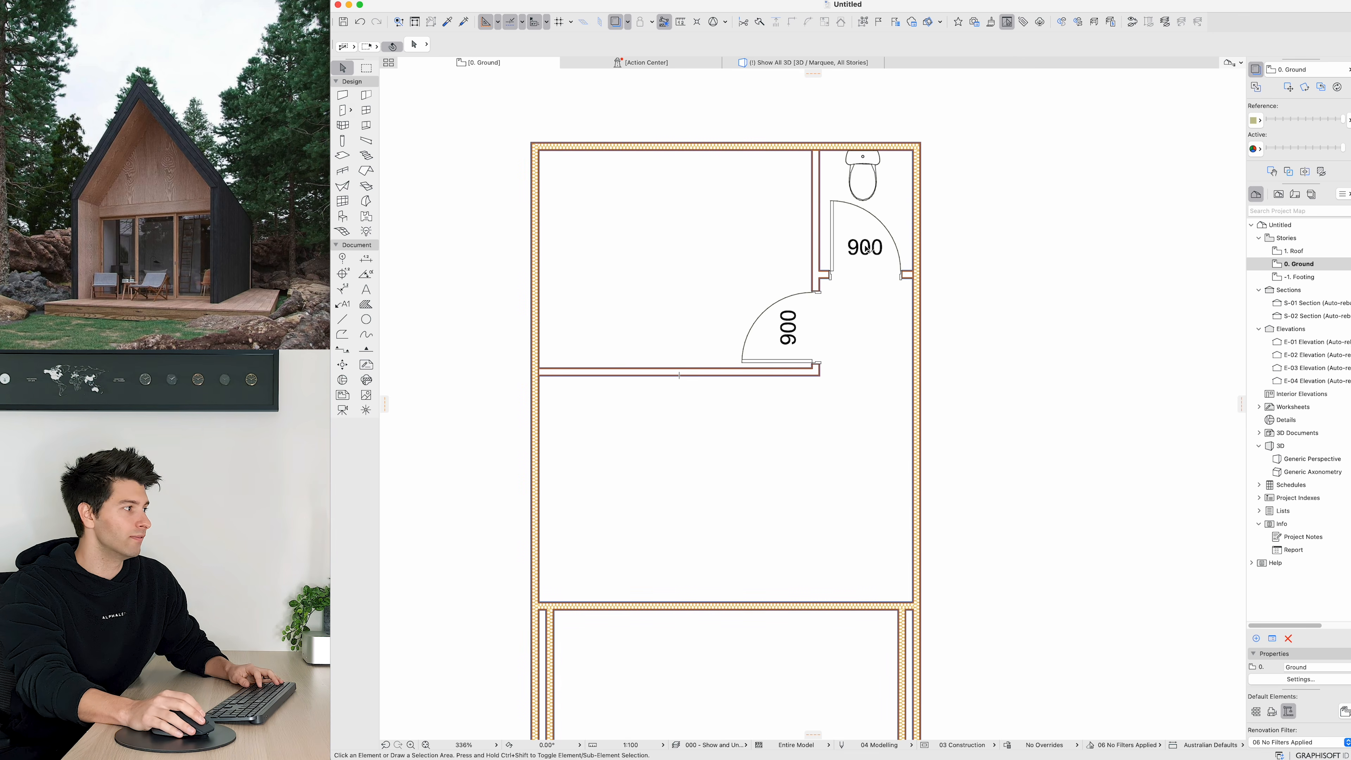
{"action": "left_click", "coordinate": [832, 204]}
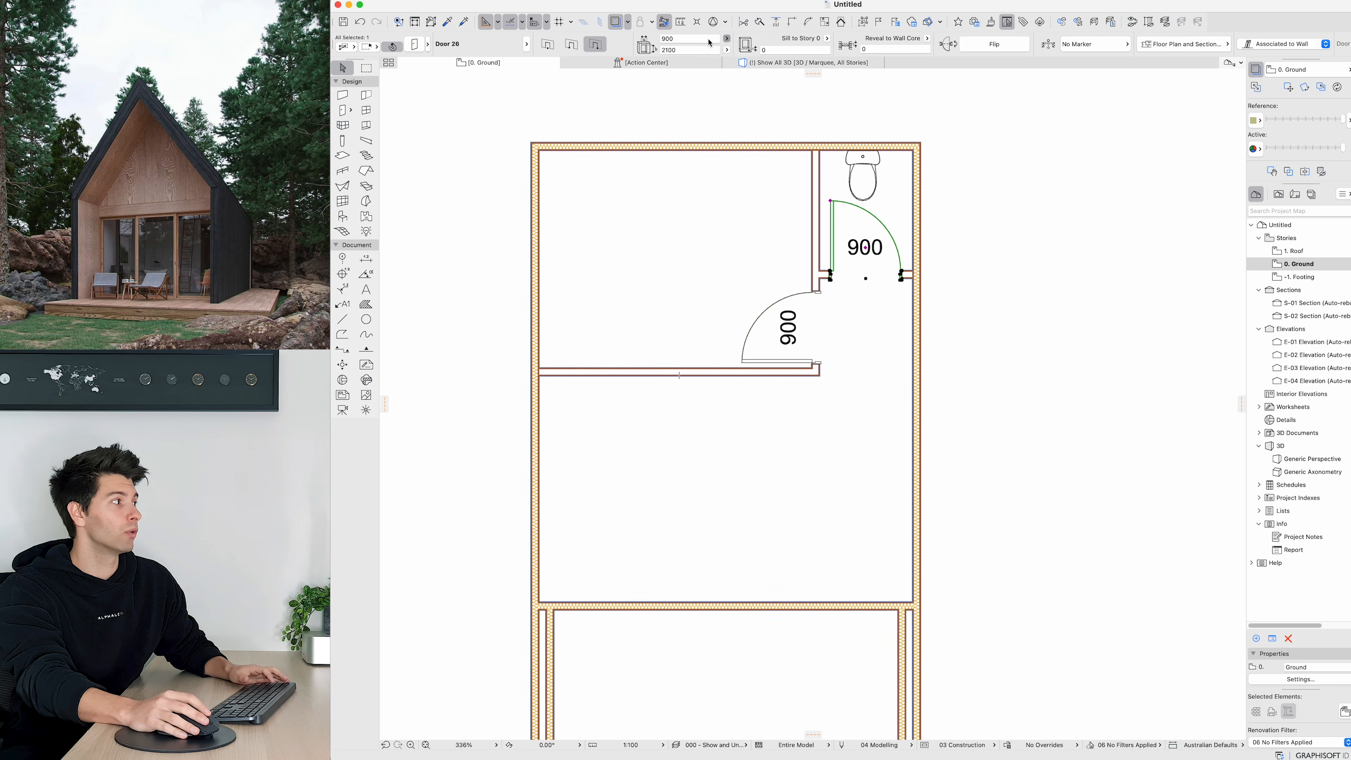
{"action": "left_click", "coordinate": [691, 39]}
{"action": "type", "text": "800"}
{"action": "key", "text": "Return"}
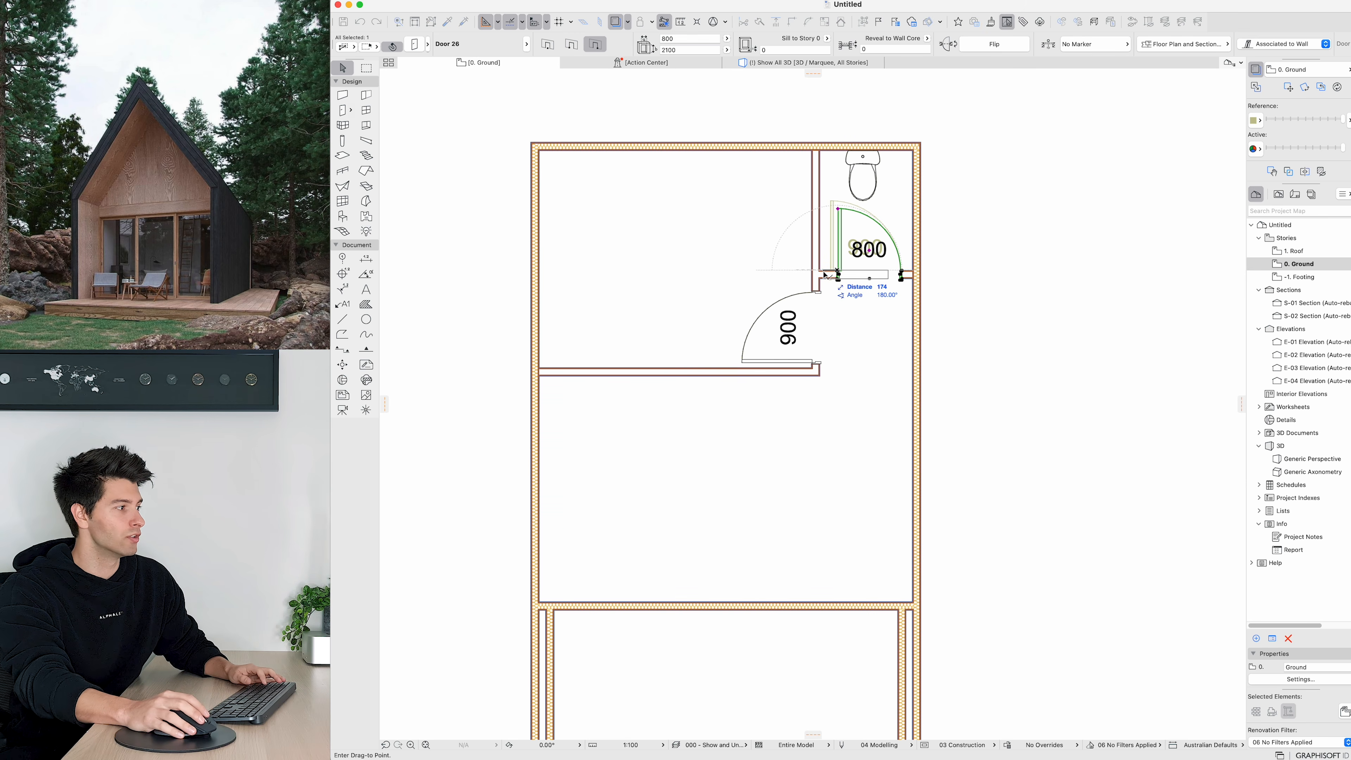
{"action": "left_click", "coordinate": [862, 387]}
Step: Measure the inside width of the toilet room
{"action": "scroll", "coordinate": [910, 382], "scroll_direction": "down", "scroll_amount": 3}
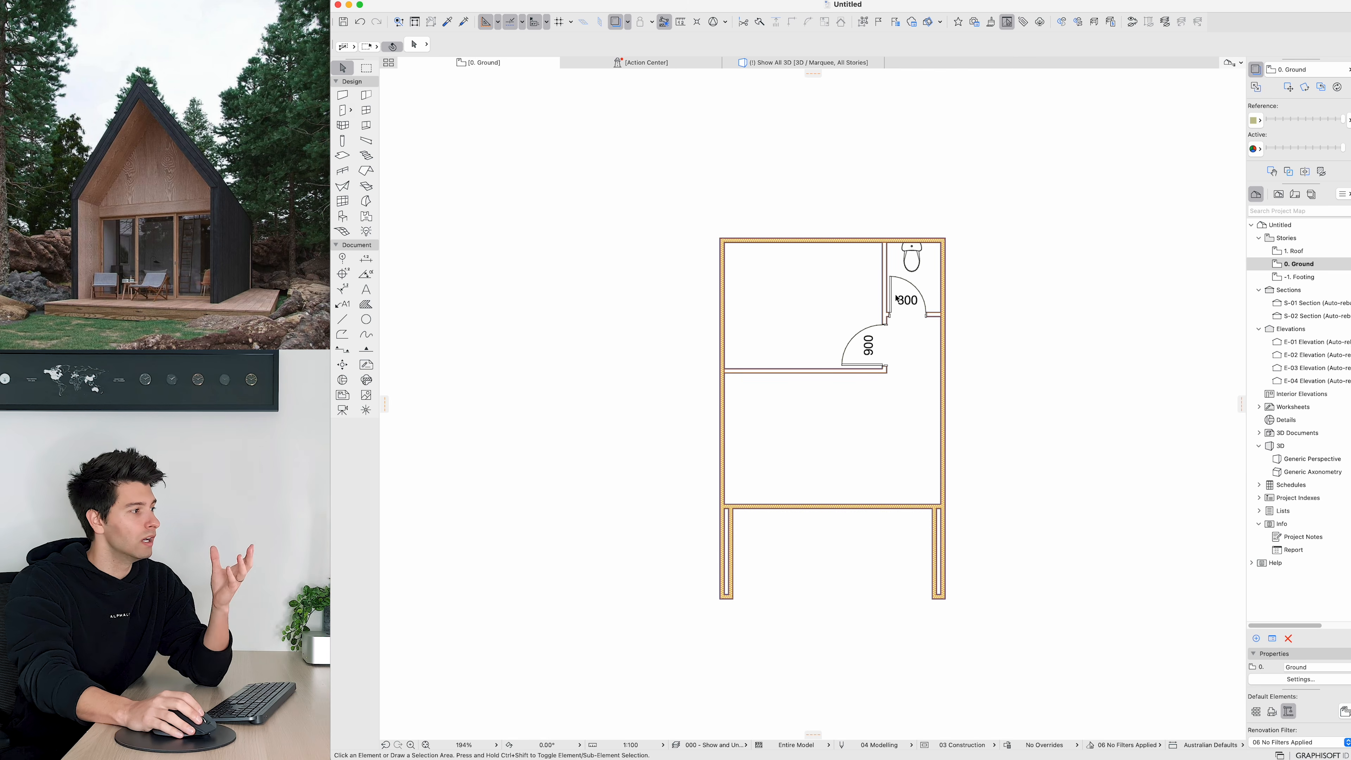
{"action": "scroll", "coordinate": [911, 277], "scroll_direction": "up", "scroll_amount": 3}
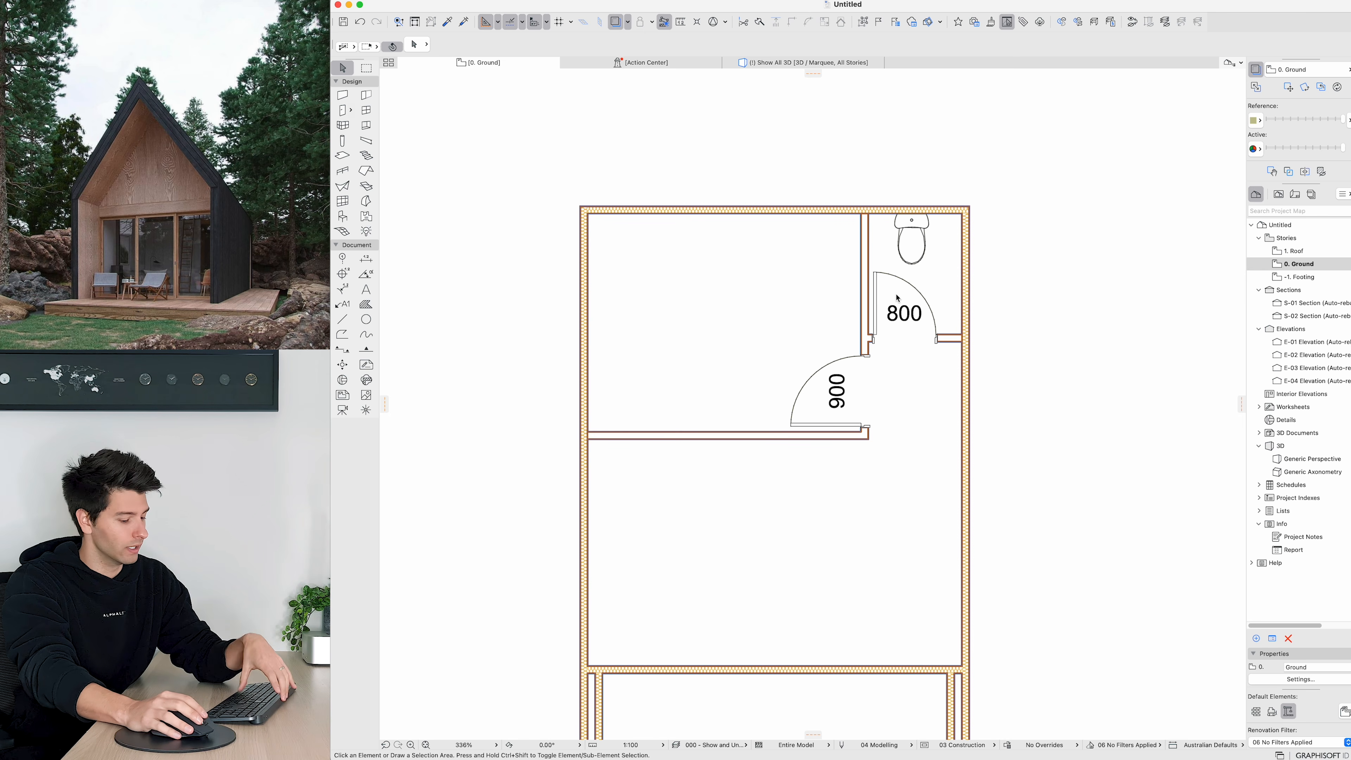
{"action": "key", "text": "m"}
{"action": "left_click", "coordinate": [868, 243]}
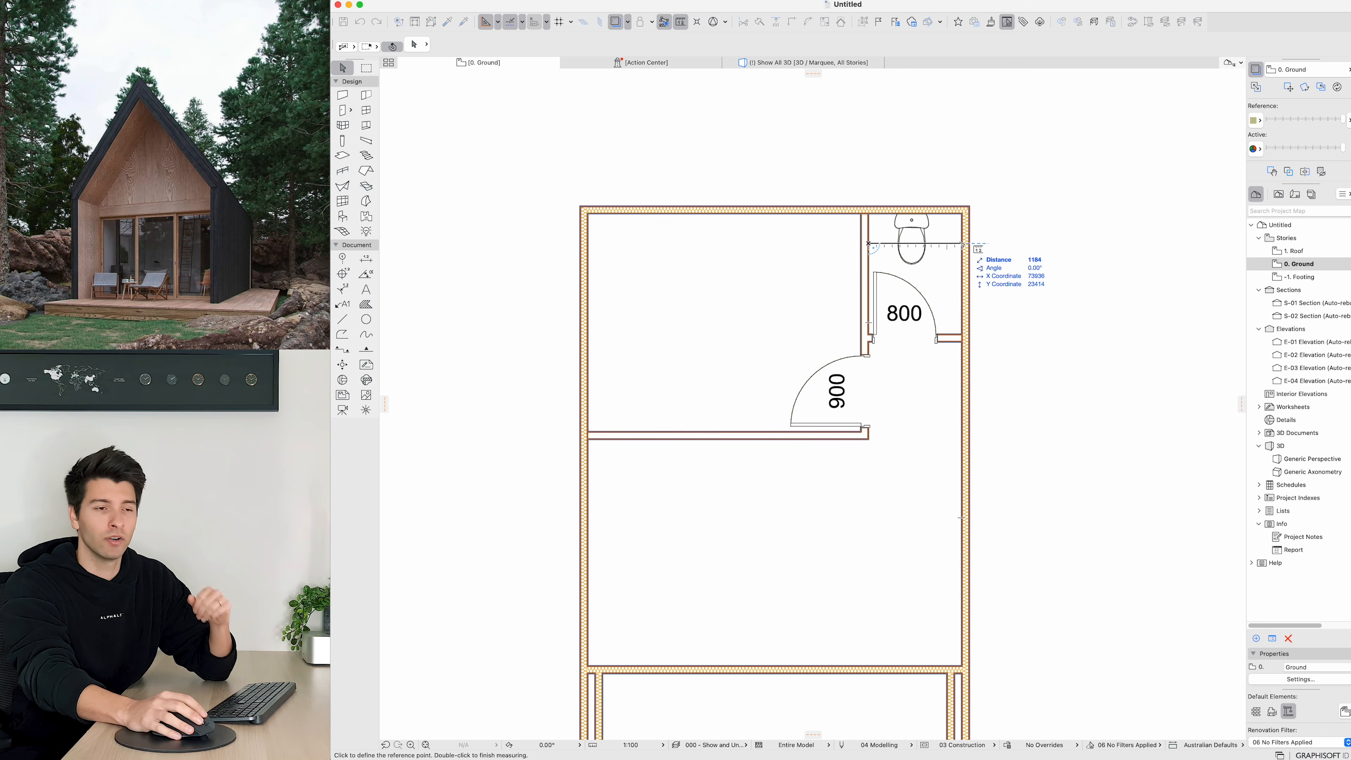
{"action": "key", "text": "Escape"}
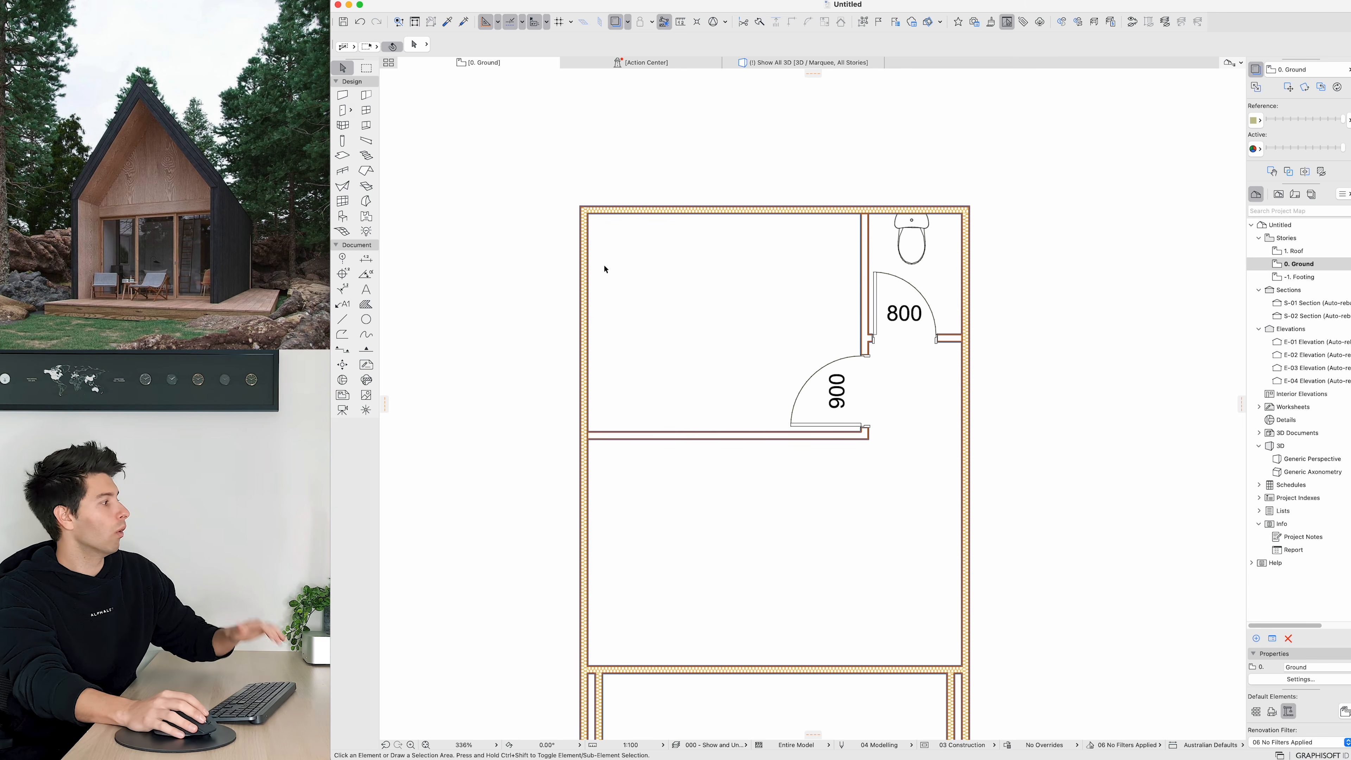
Step: Add a horizontal dimension across the toilet room's walls above the plan
{"action": "left_click", "coordinate": [367, 260]}
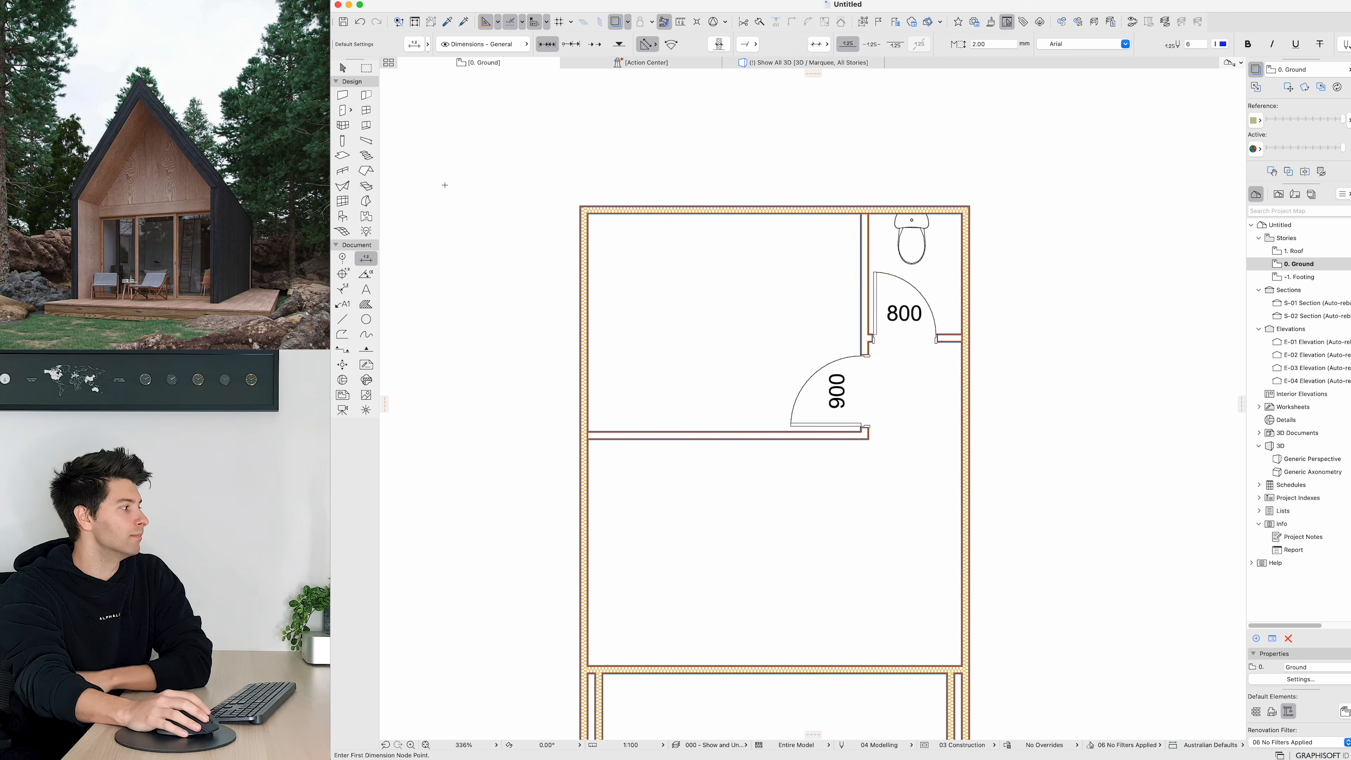
{"action": "left_click", "coordinate": [864, 243]}
{"action": "right_click", "coordinate": [926, 158]}
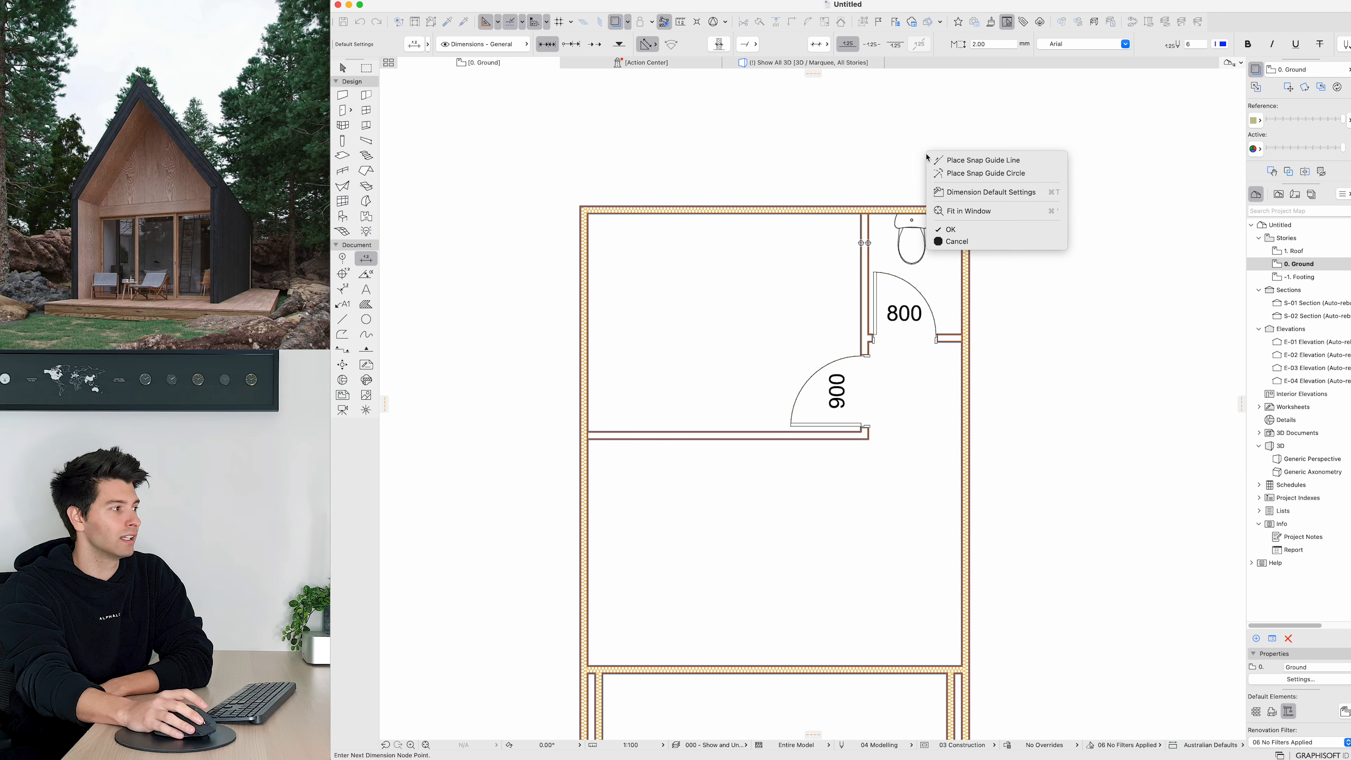
{"action": "left_click", "coordinate": [952, 230]}
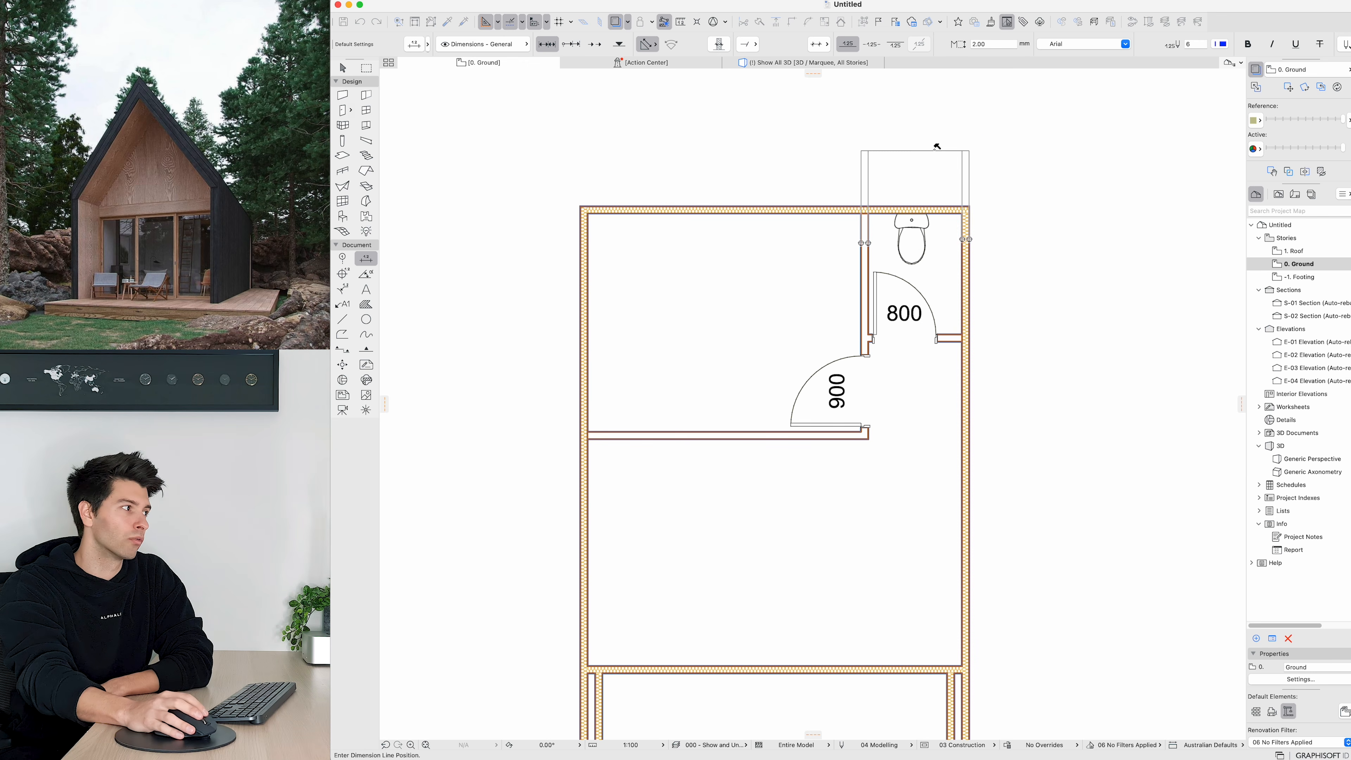
{"action": "left_click", "coordinate": [952, 135]}
Step: Add a vertical dimension along the toilet room's right side, from the top wall to its lower wall
{"action": "left_click", "coordinate": [944, 210]}
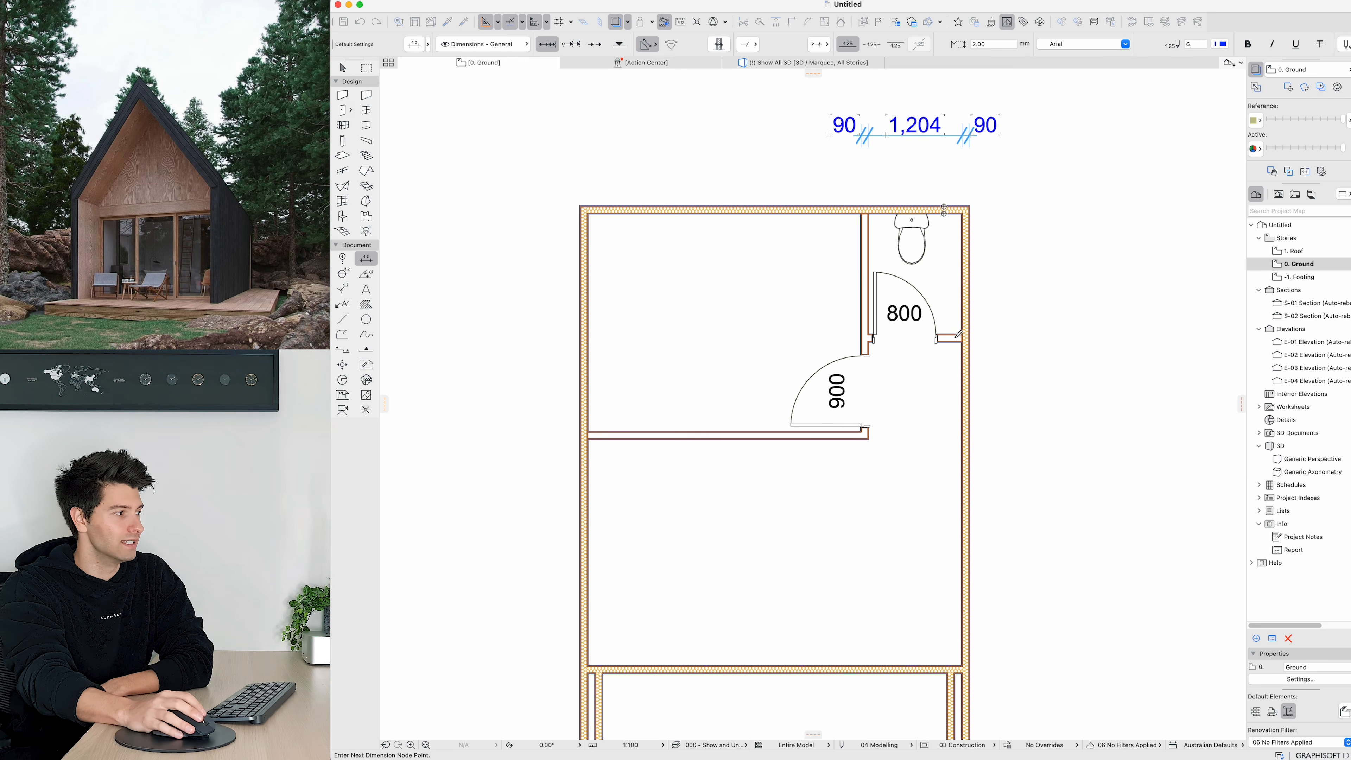
{"action": "left_click", "coordinate": [954, 339]}
{"action": "right_click", "coordinate": [1042, 302]}
{"action": "left_click", "coordinate": [1067, 380]}
{"action": "left_click", "coordinate": [1067, 290]}
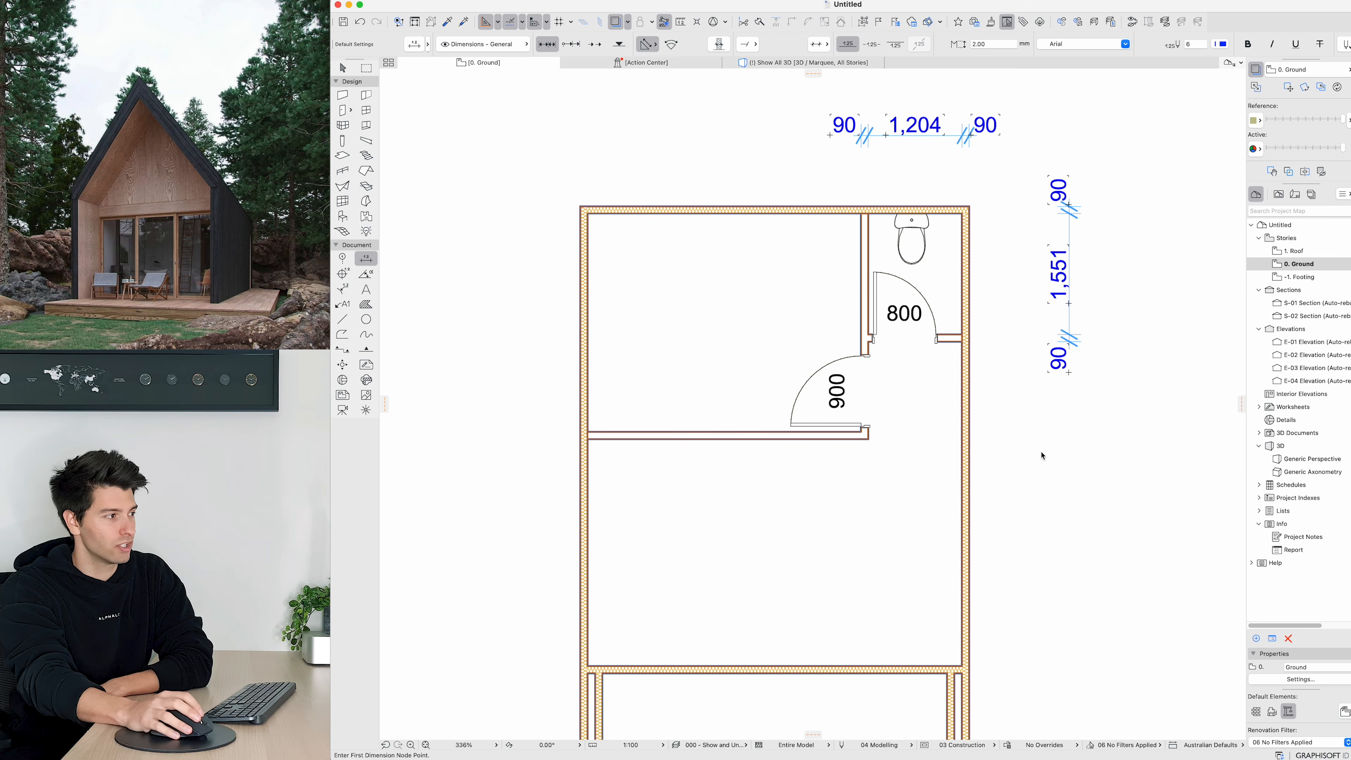
{"action": "key", "text": "Escape"}
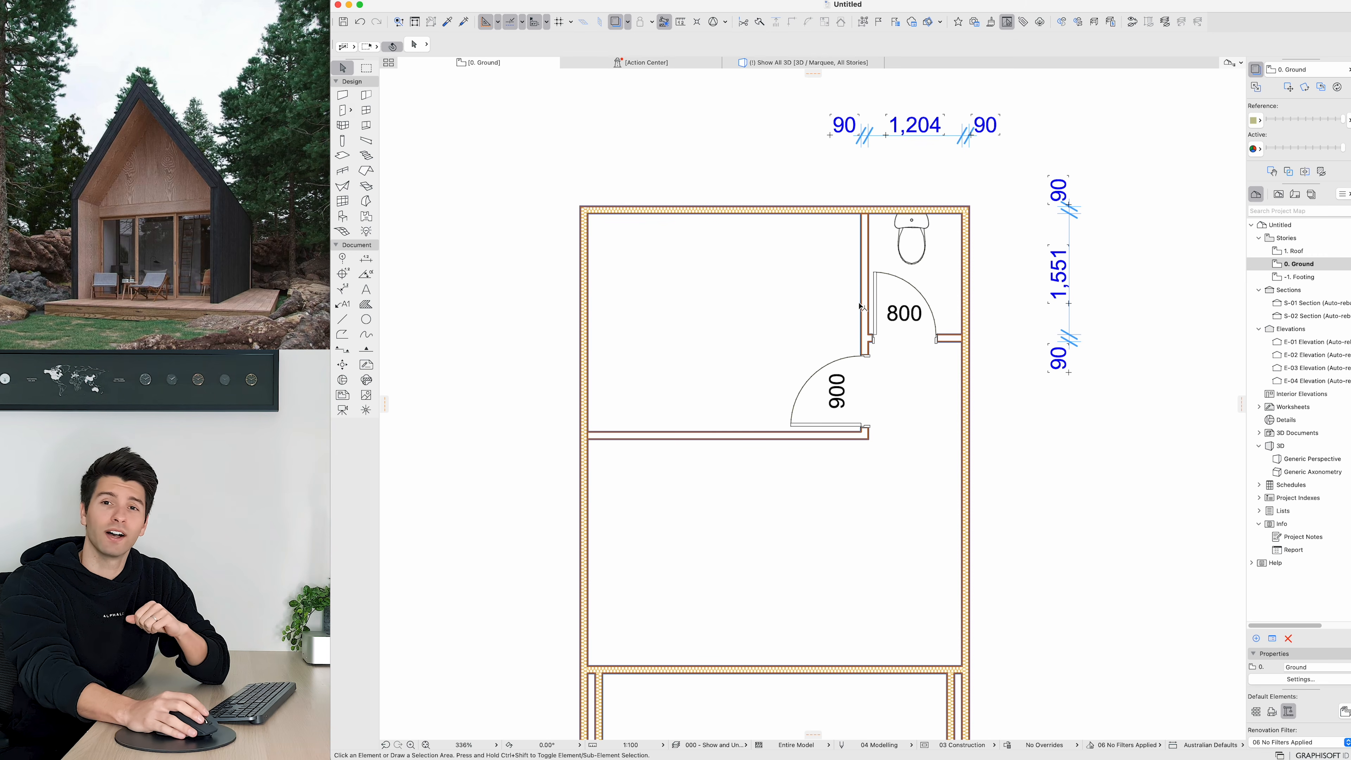
Step: Offset the toilet room's vertical partition 284 mm towards the toilet to make the room 900 wide
{"action": "left_click", "coordinate": [869, 257]}
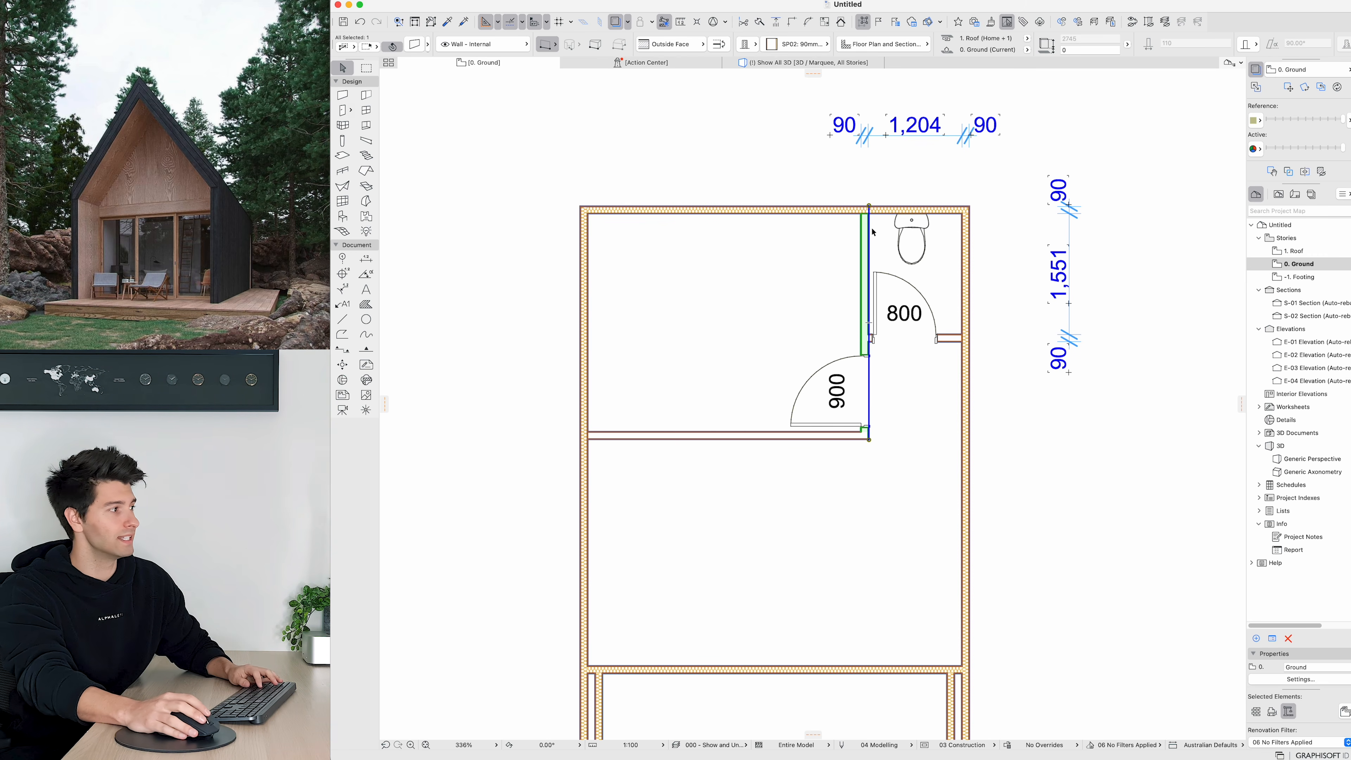
{"action": "left_click", "coordinate": [871, 210]}
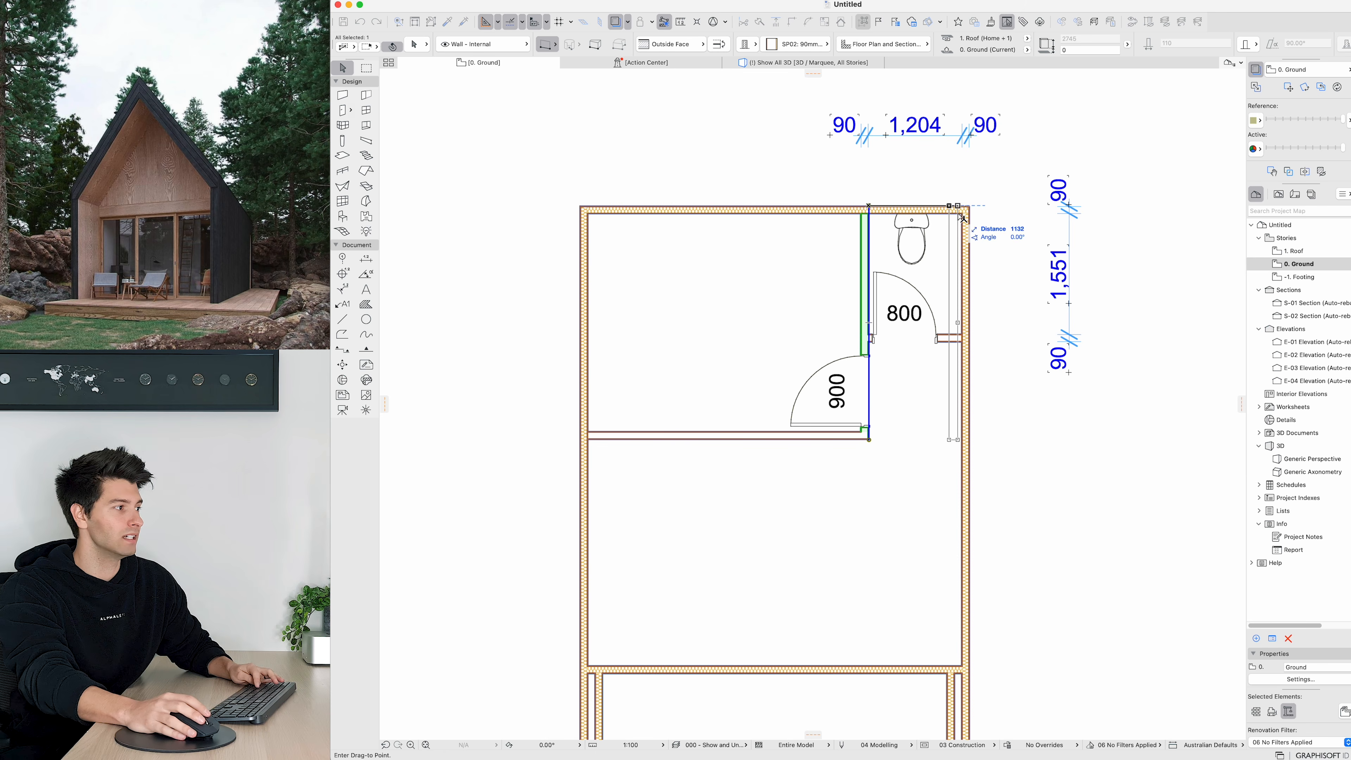
{"action": "key", "text": "Tab"}
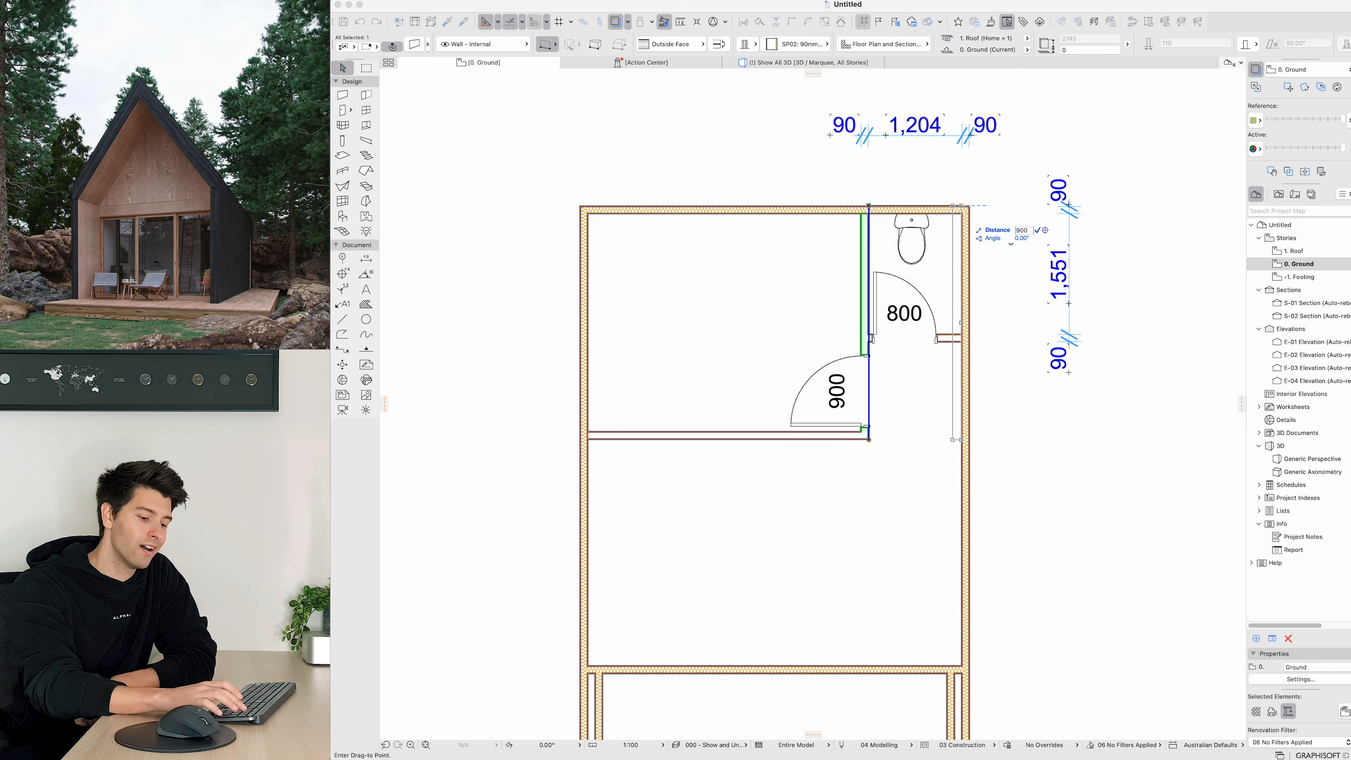
{"action": "type", "text": "-"}
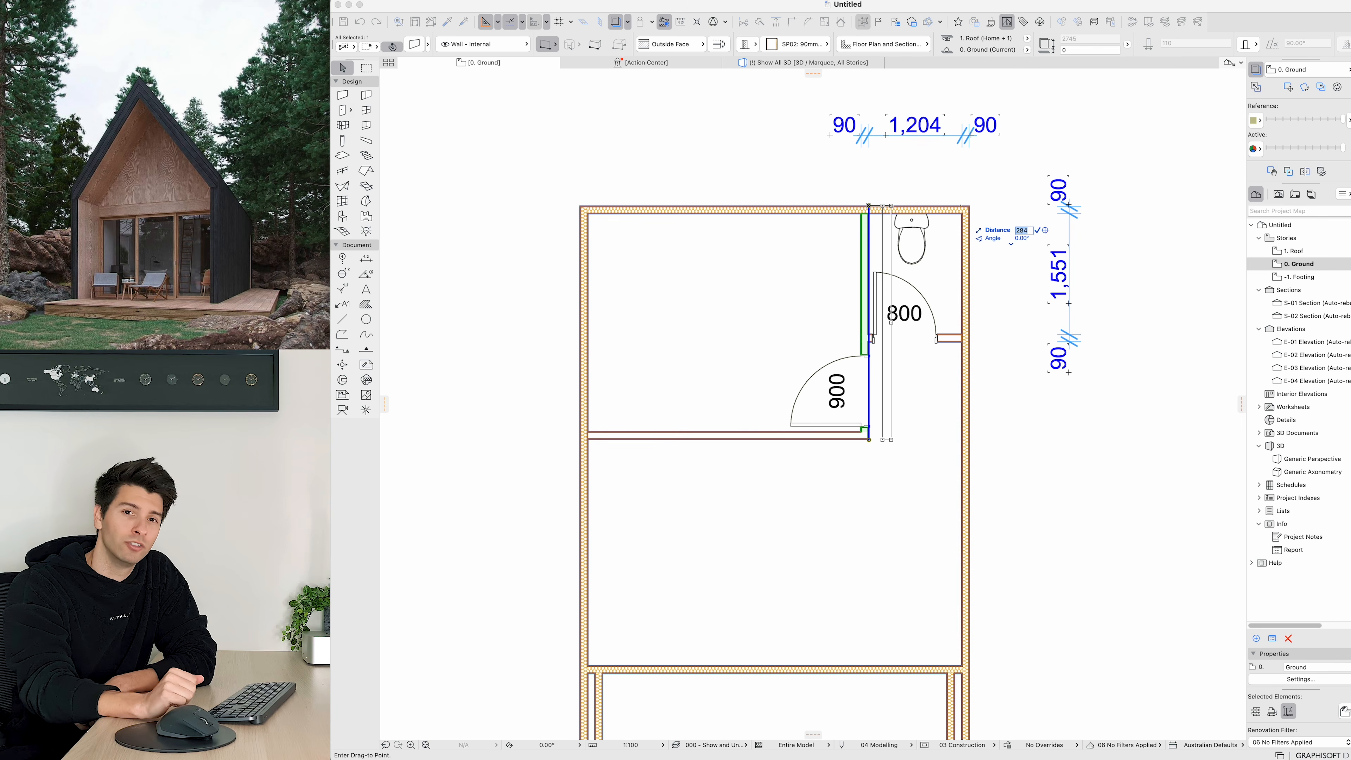
{"action": "key", "text": "Return"}
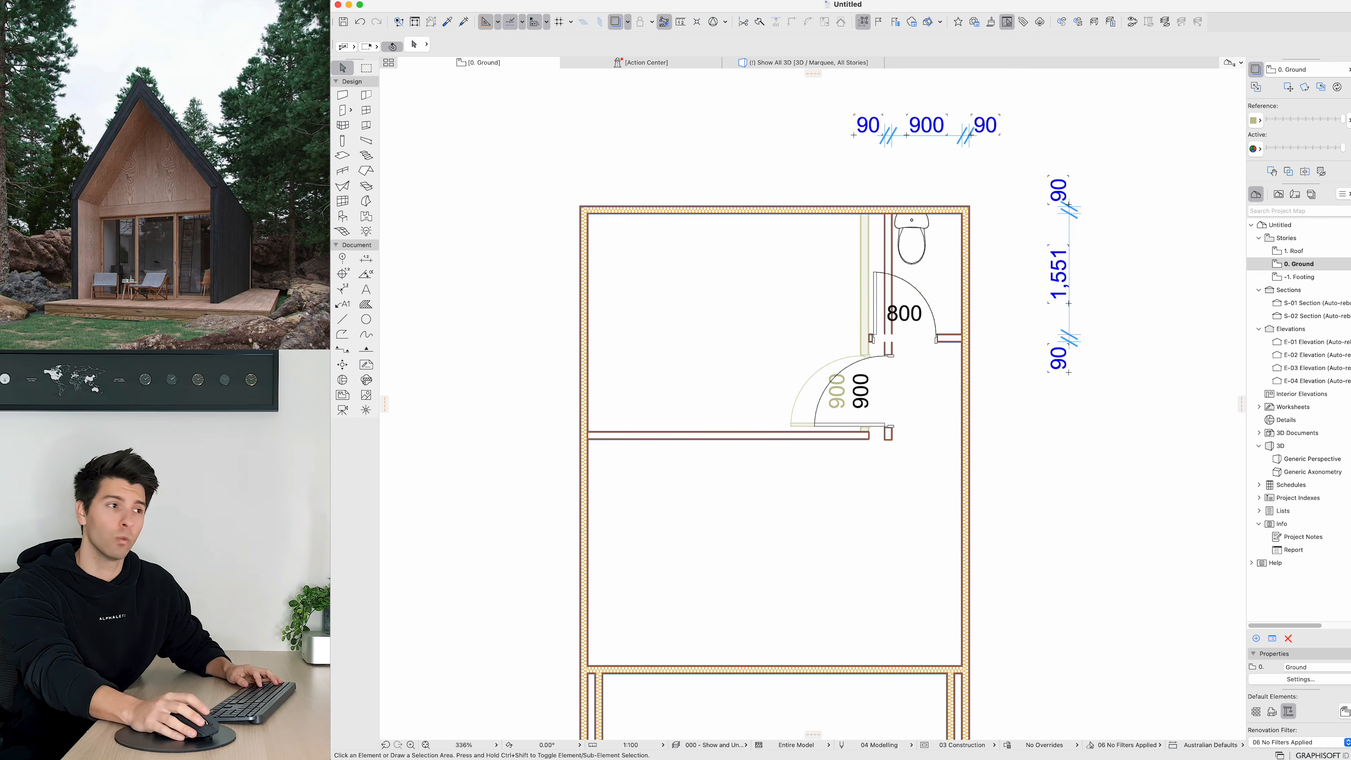
Step: Move the toilet room's lower wall so it sits 1600 mm from the top wall
{"action": "left_click", "coordinate": [948, 342]}
{"action": "key", "text": "super+d"}
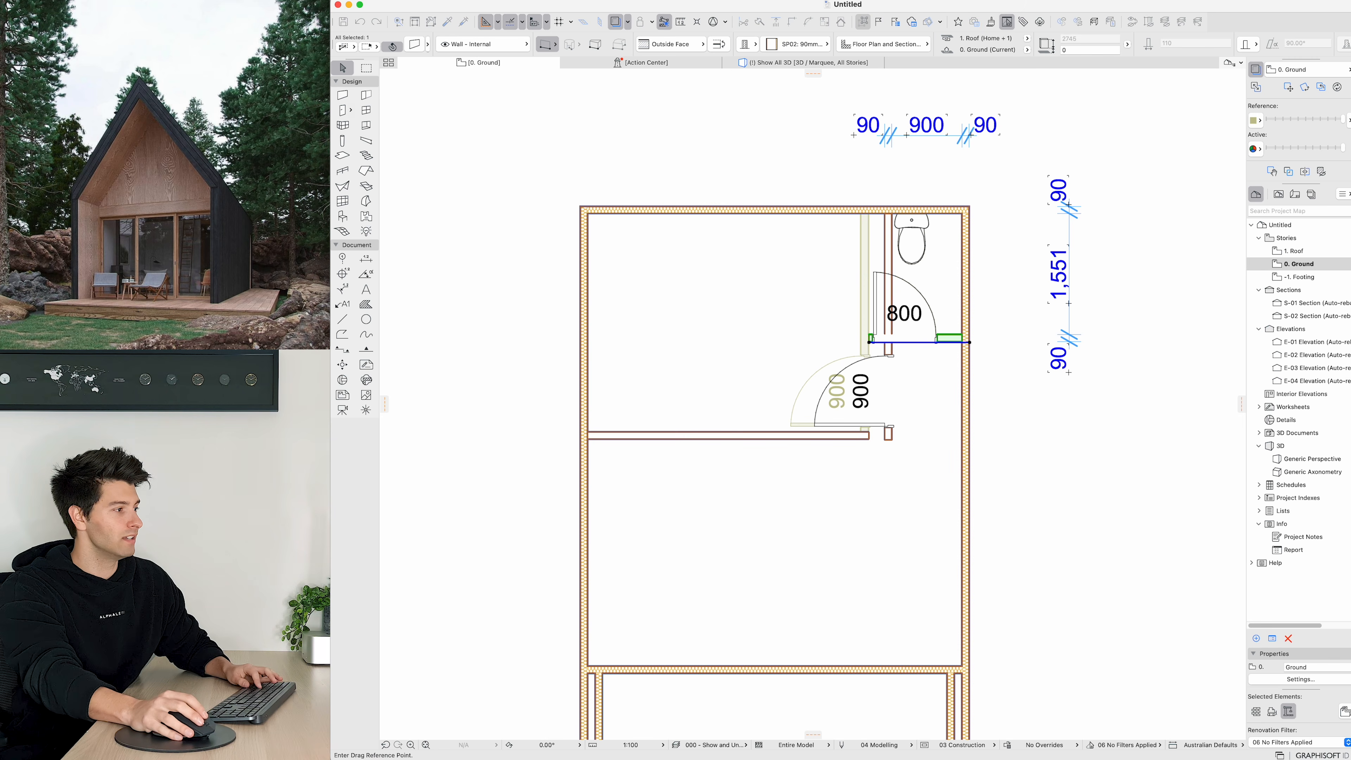
{"action": "left_click", "coordinate": [960, 335]}
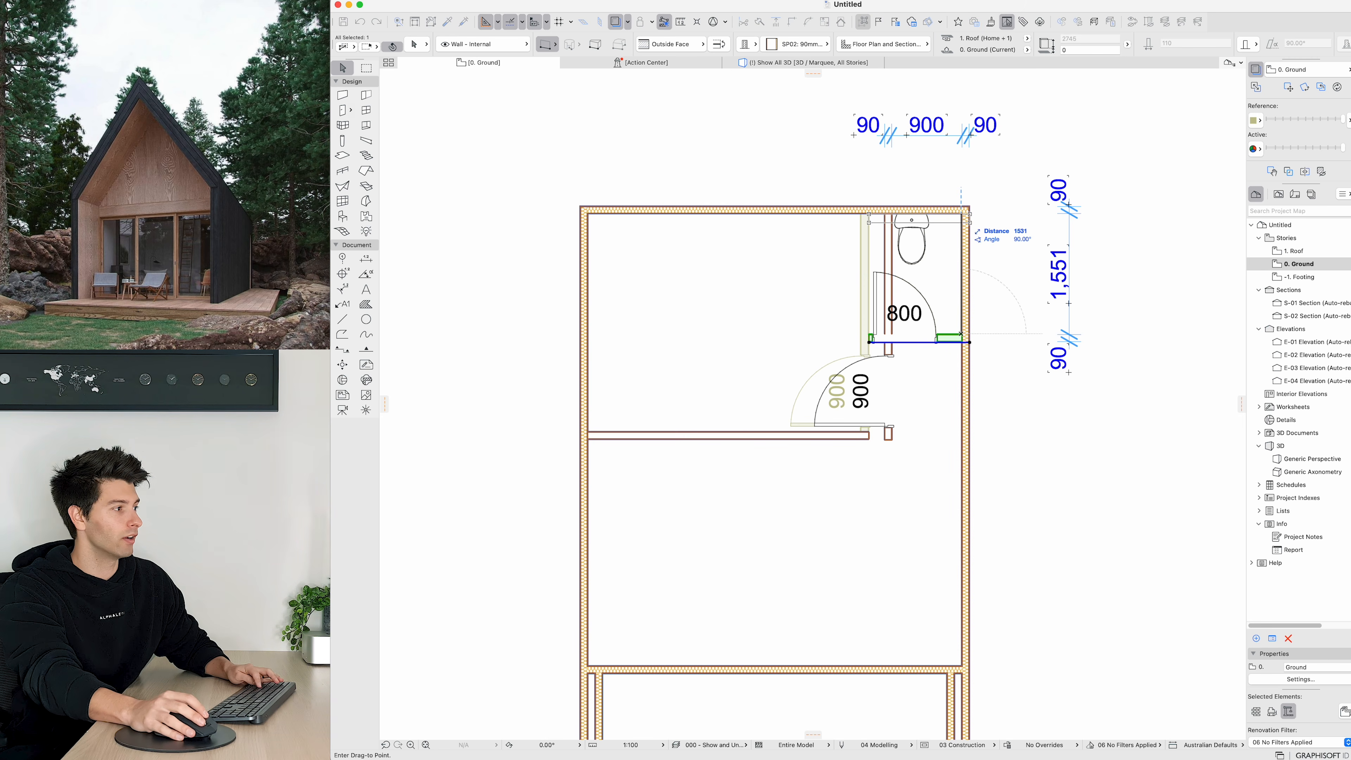
{"action": "type", "text": "1600-"}
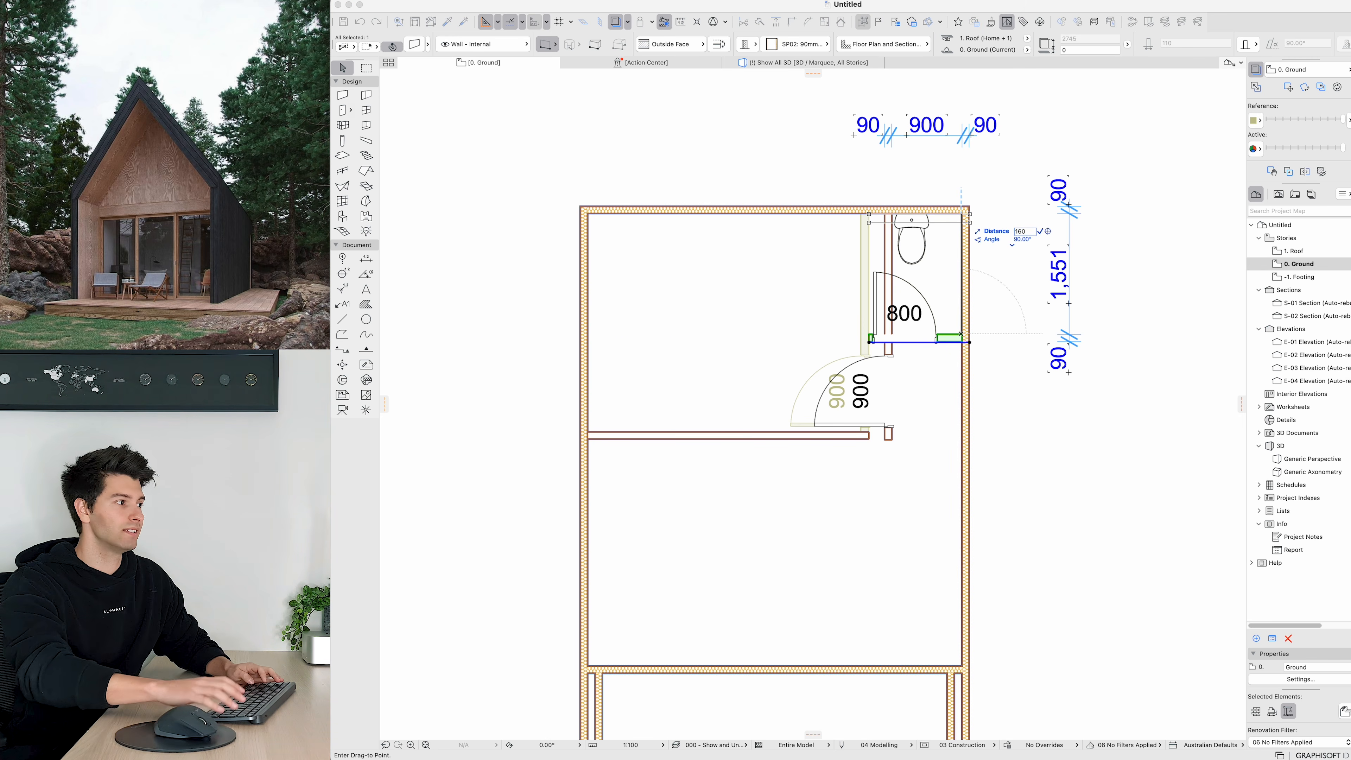
{"action": "key", "text": "Return"}
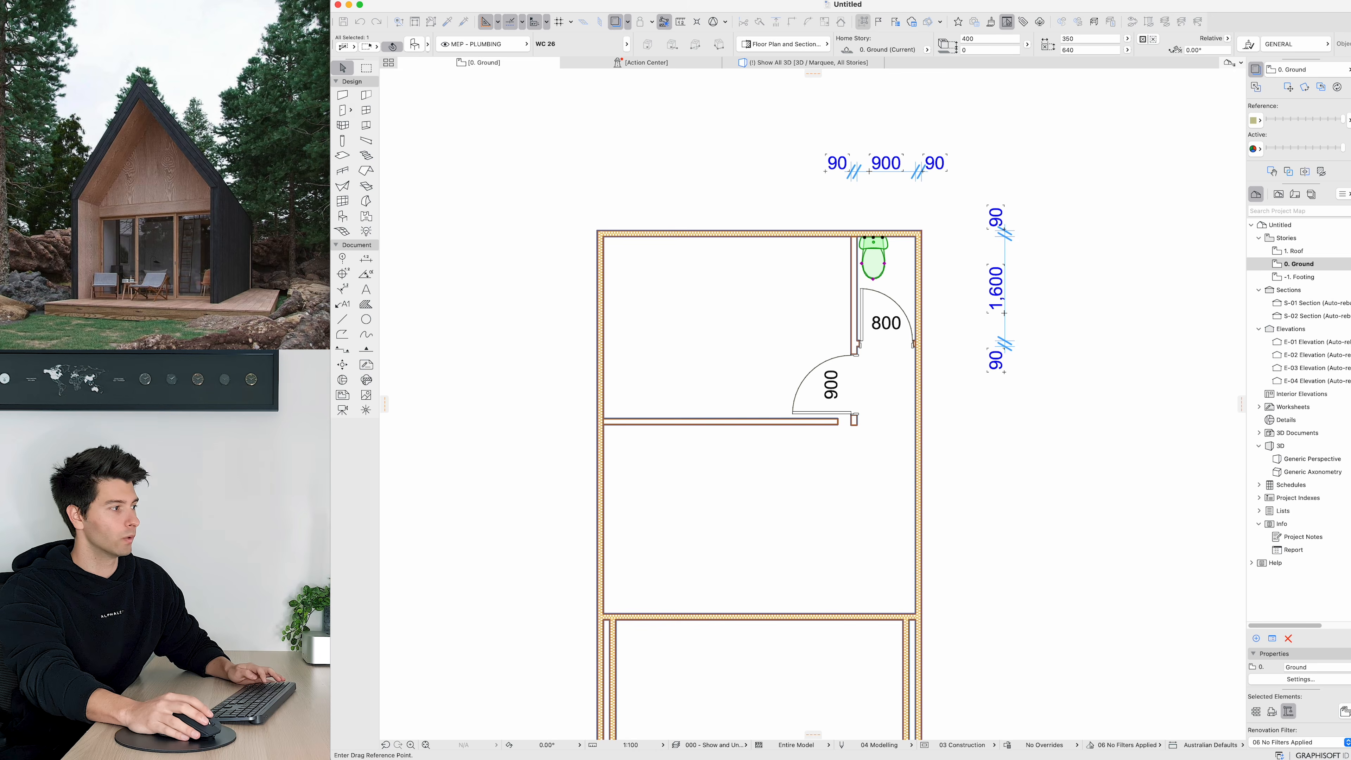
Step: Try to stretch the horizontal partition to meet the moved vertical partition
{"action": "left_click", "coordinate": [873, 237]}
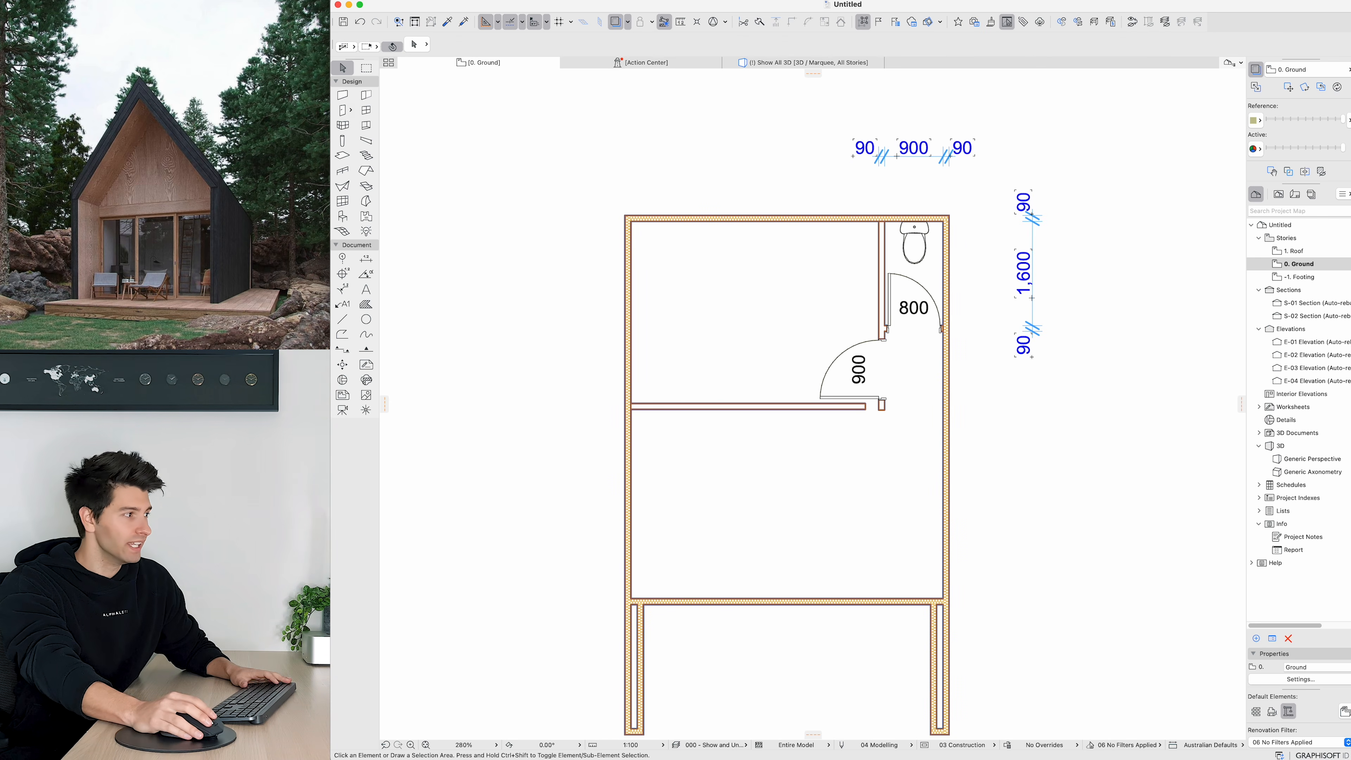
{"action": "left_click", "coordinate": [882, 405]}
{"action": "left_click", "coordinate": [856, 407], "text": "shift"}
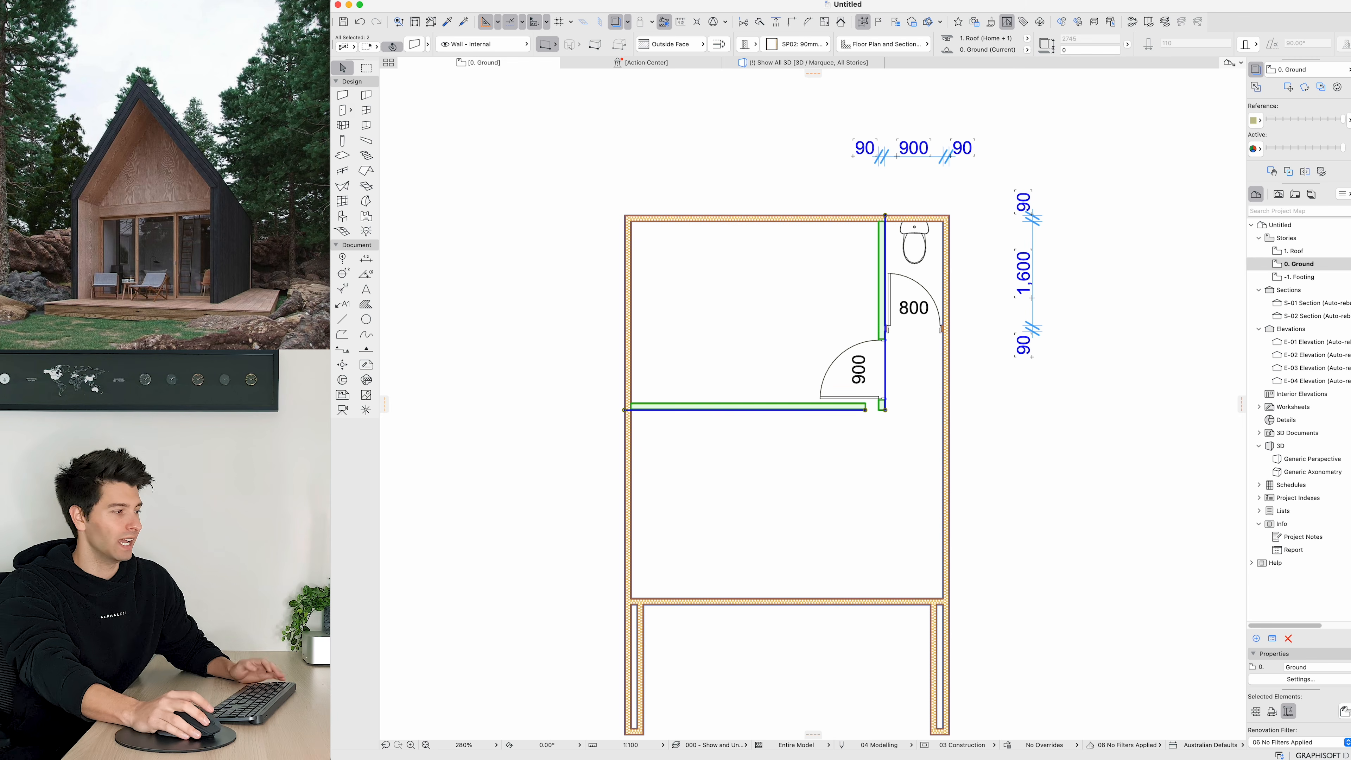
{"action": "key", "text": "Escape"}
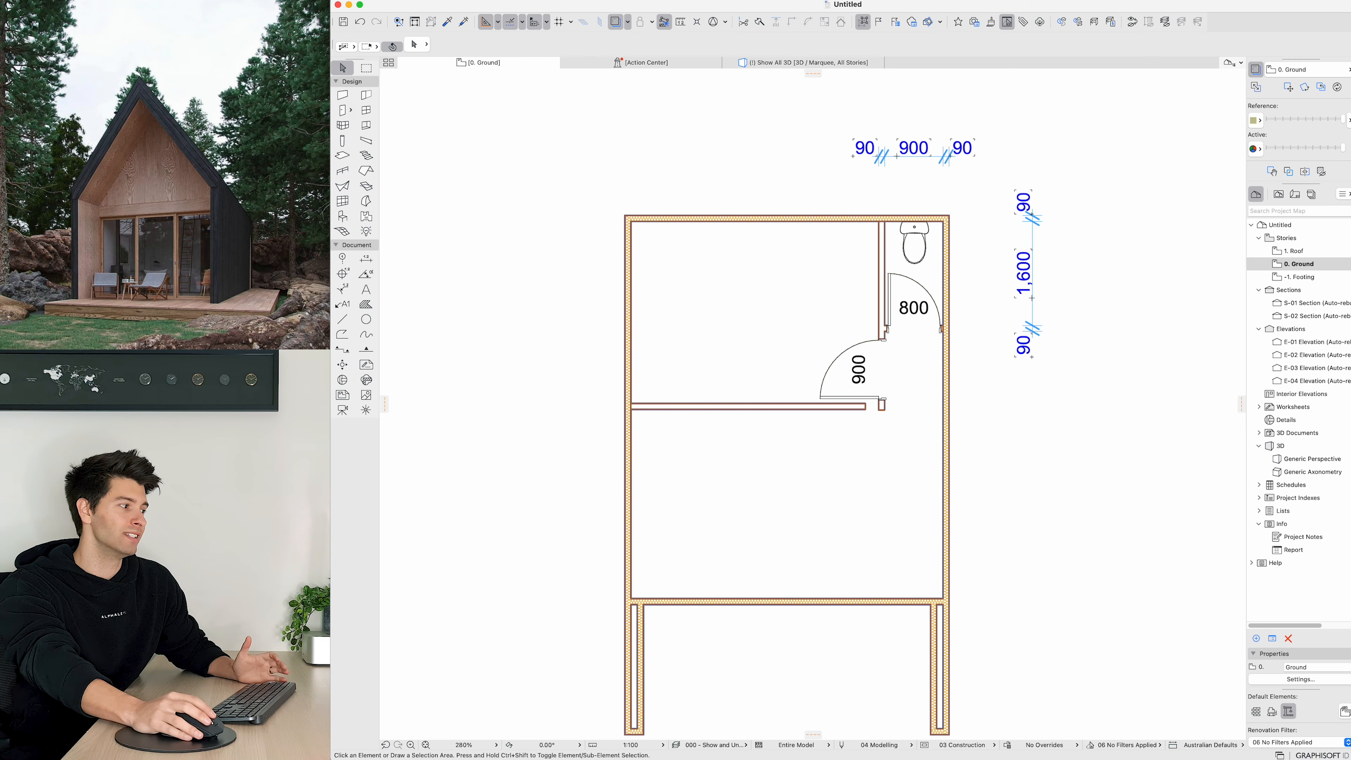
{"action": "left_click", "coordinate": [864, 409]}
{"action": "left_click", "coordinate": [866, 410]}
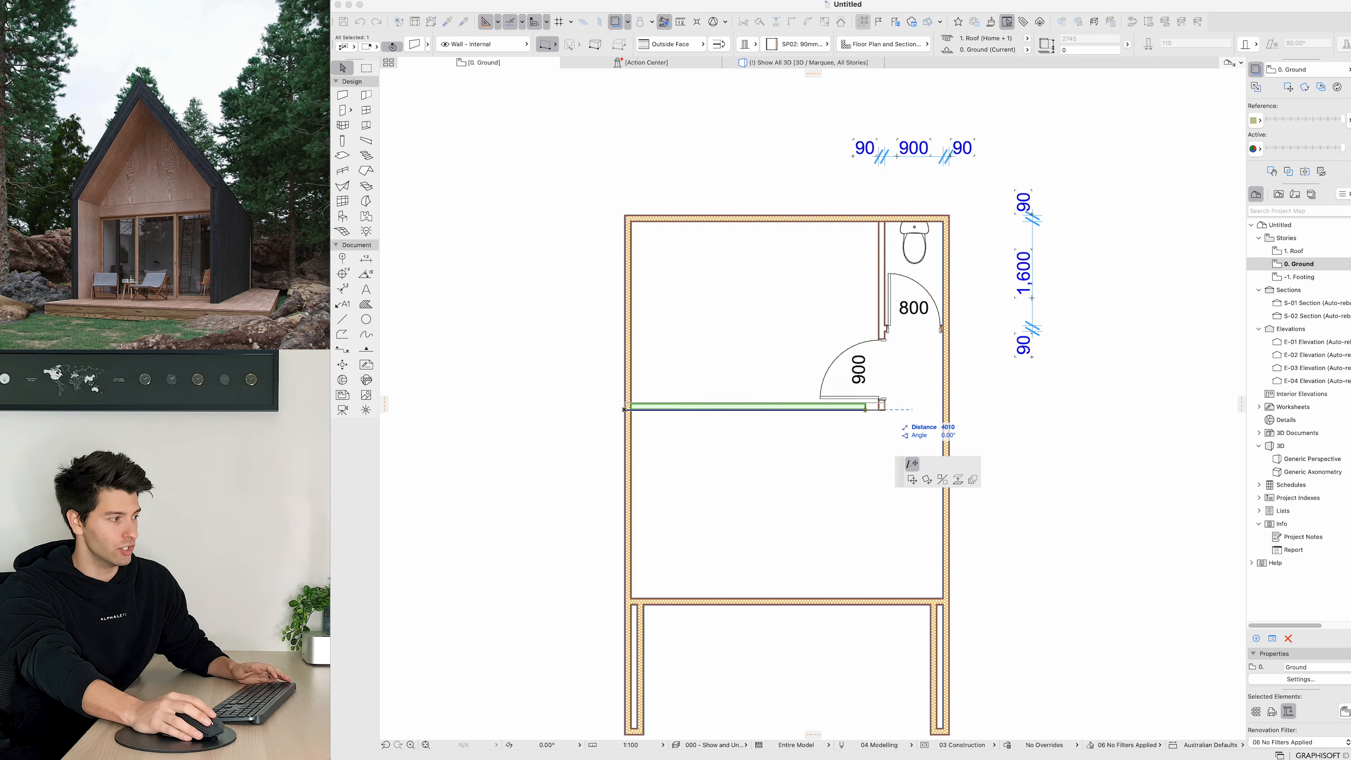
{"action": "key", "text": "Escape"}
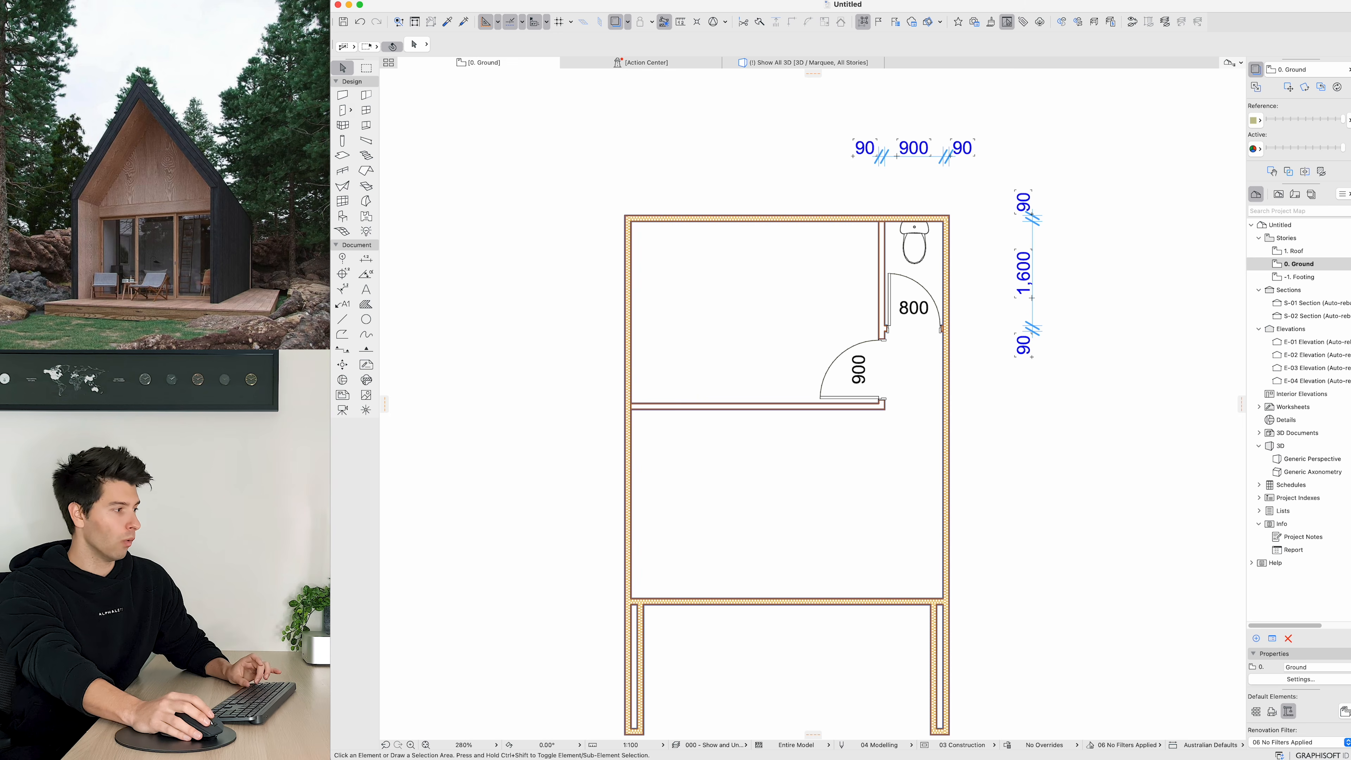
{"action": "key", "text": "super+z"}
{"action": "key", "text": "Escape"}
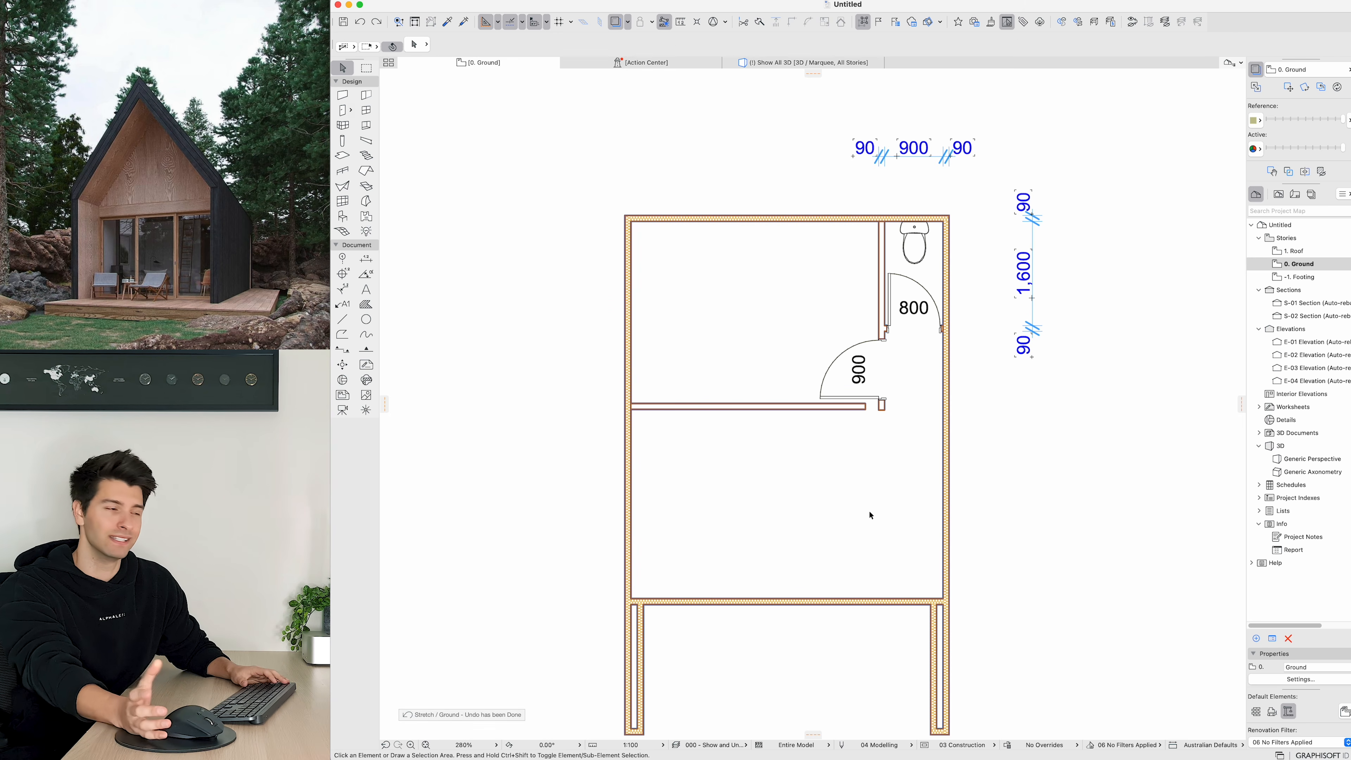
Step: Join the horizontal and vertical partitions with Intersect
{"action": "left_click_drag", "start_coordinate": [892, 421], "coordinate": [827, 403]}
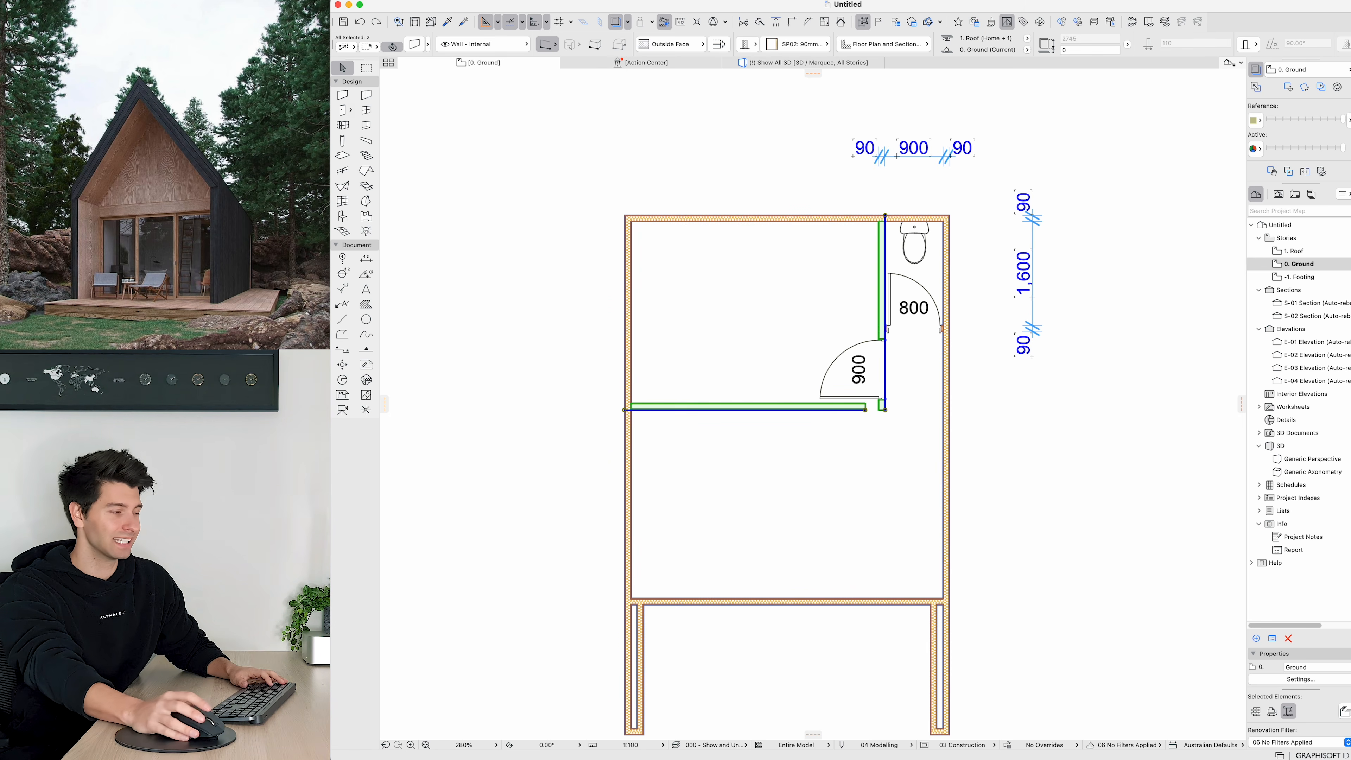
{"action": "key", "text": "super+i"}
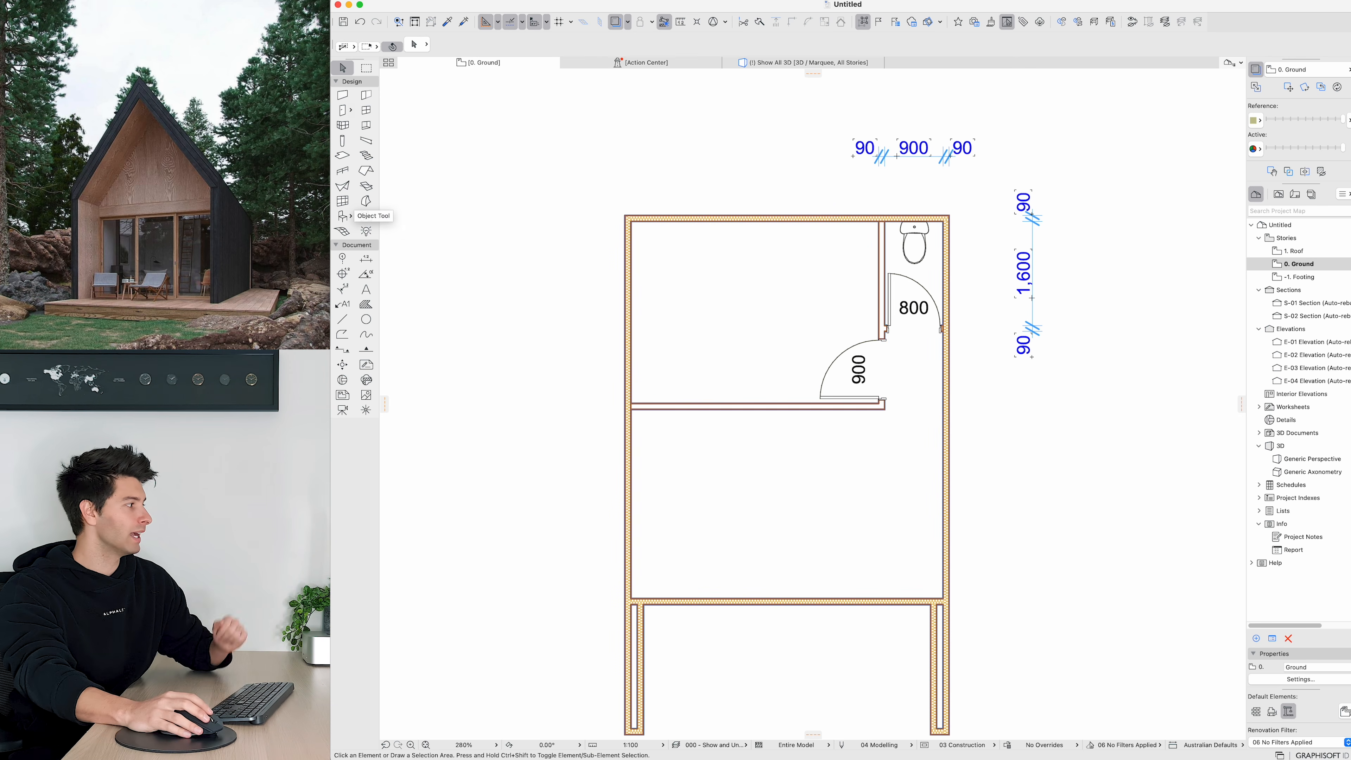
Step: Open the object default settings, search the library for bed and pick Bed Layout 26
{"action": "double_click", "coordinate": [344, 215]}
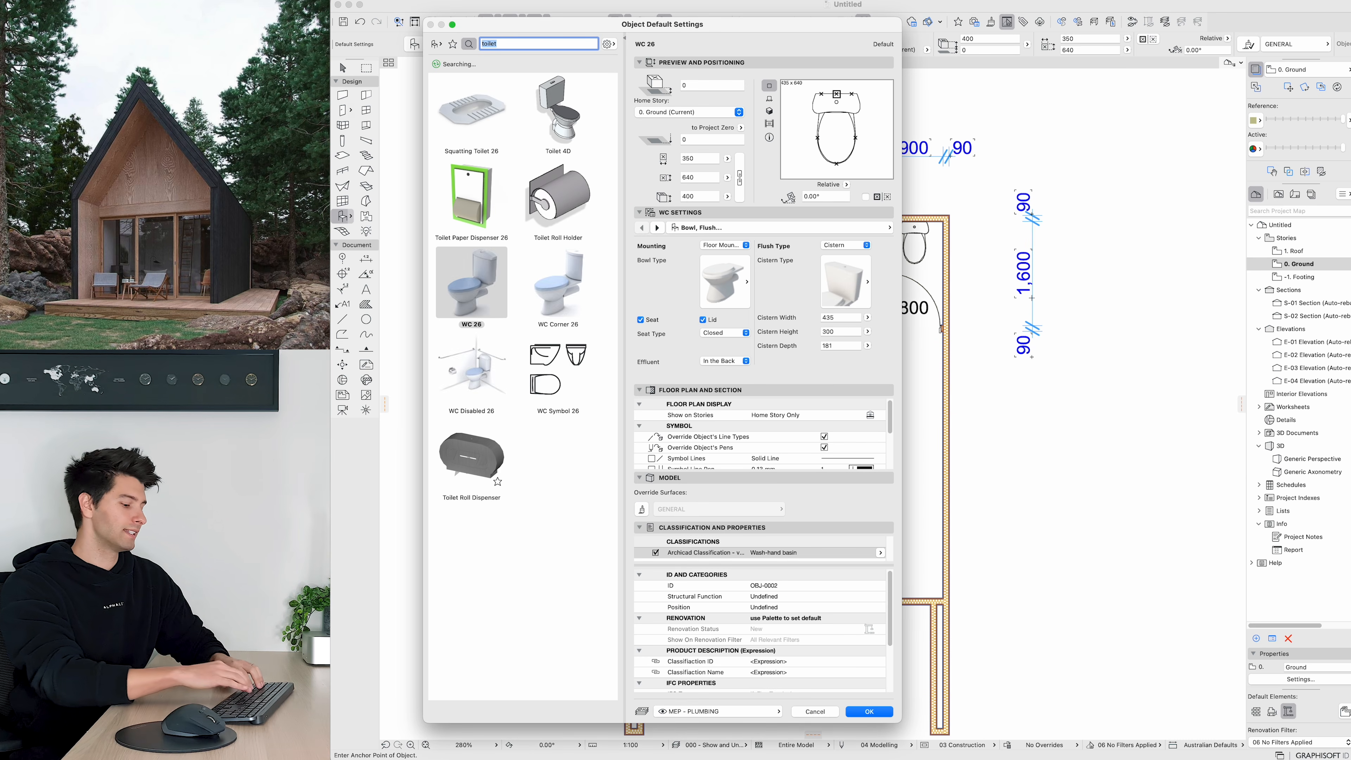
{"action": "type", "text": "bed"}
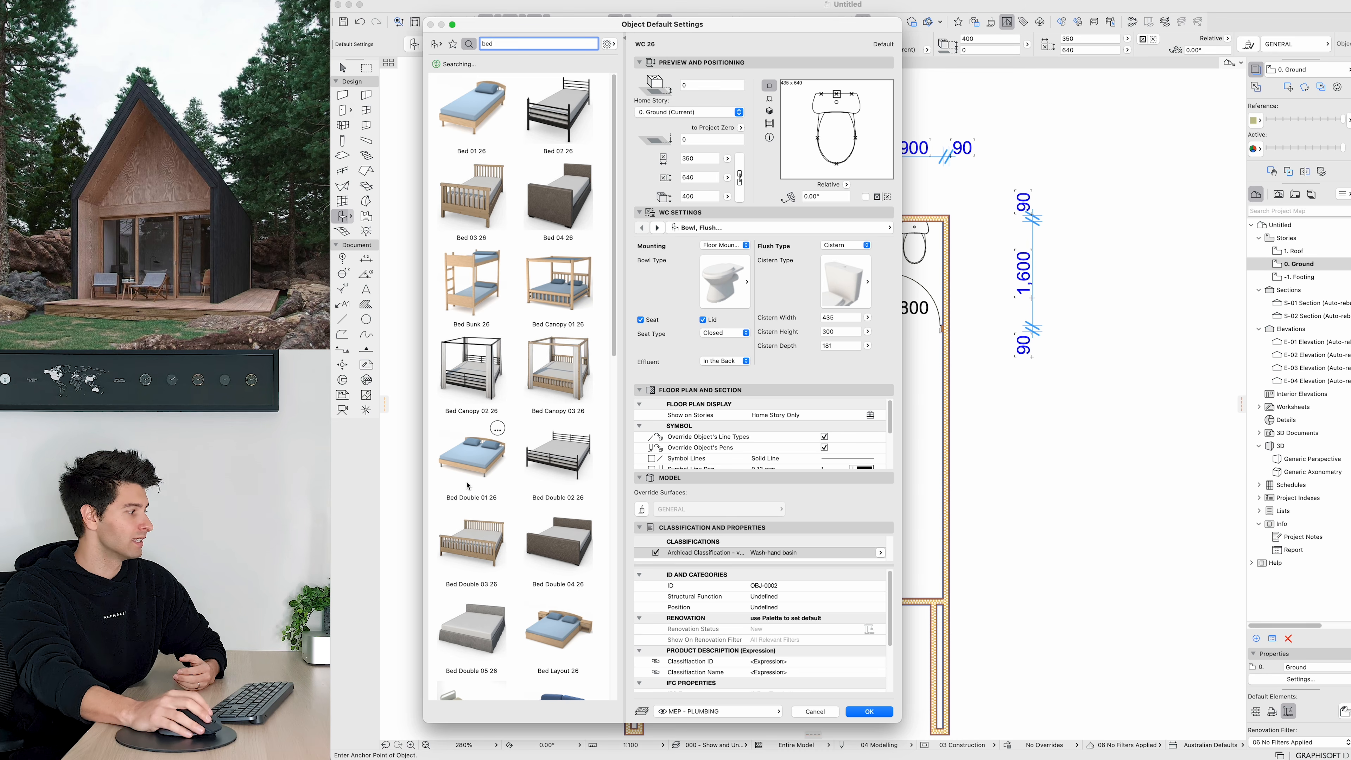
{"action": "left_click", "coordinate": [553, 637]}
{"action": "left_click", "coordinate": [887, 715]}
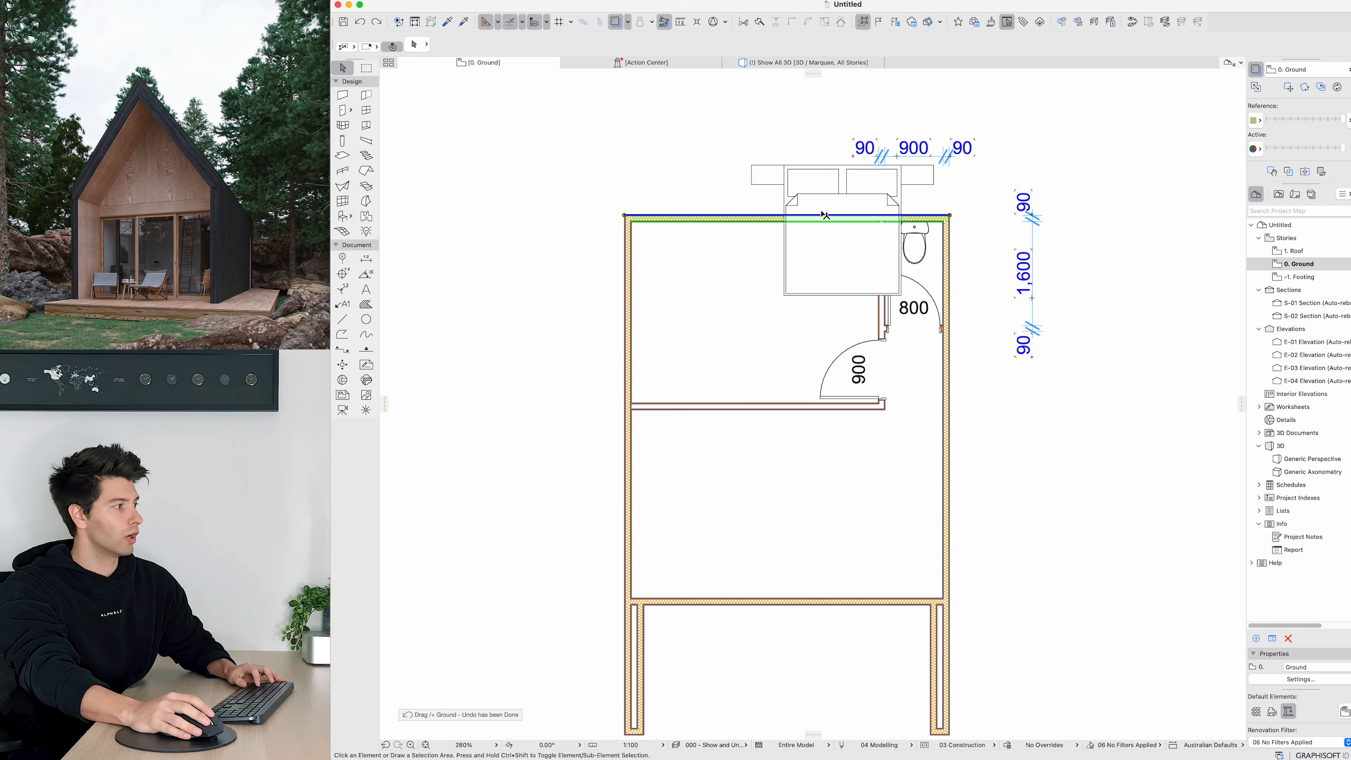
Step: Move the bed into the bedroom so its headboard sits against the top wall
{"action": "key", "text": "Escape"}
{"action": "left_click", "coordinate": [839, 185]}
{"action": "key", "text": "super+d"}
{"action": "left_click", "coordinate": [842, 164]}
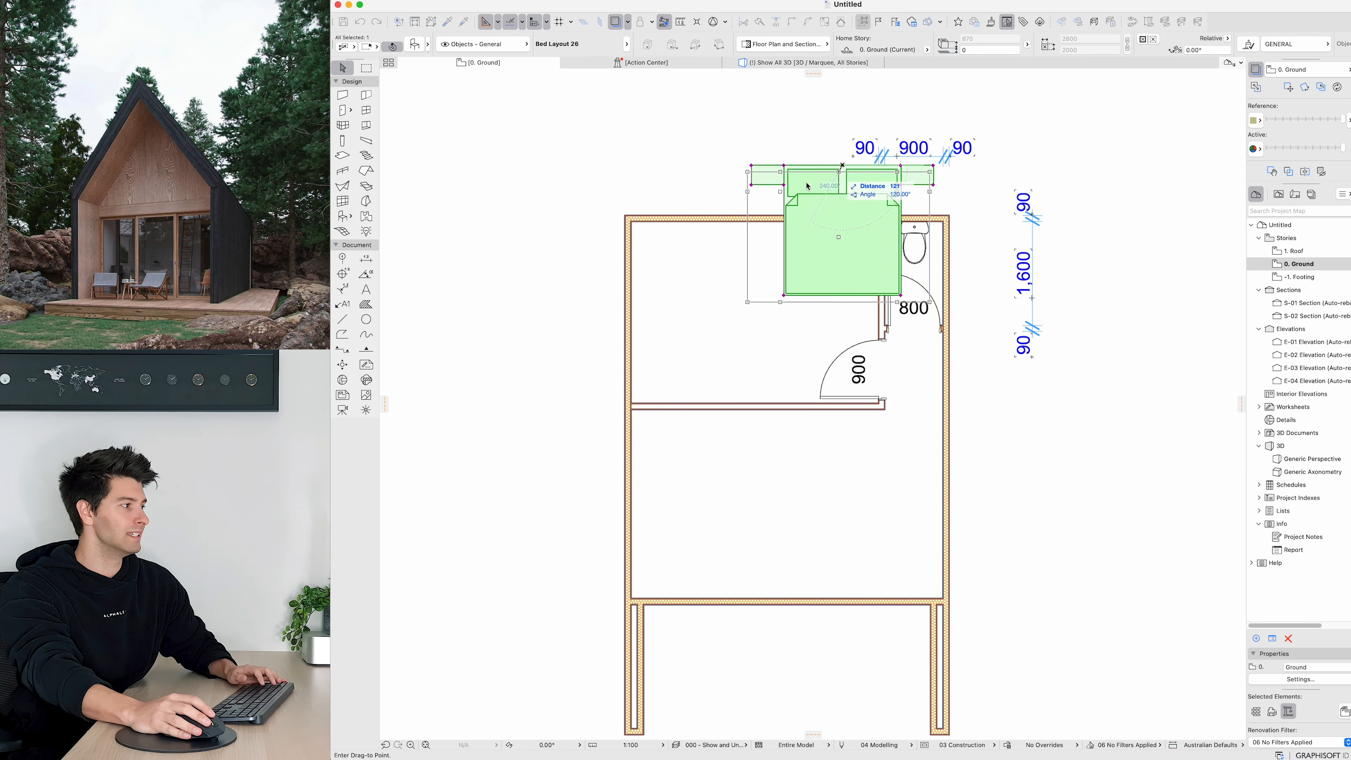
{"action": "left_click", "coordinate": [750, 224]}
{"action": "key", "text": "Escape"}
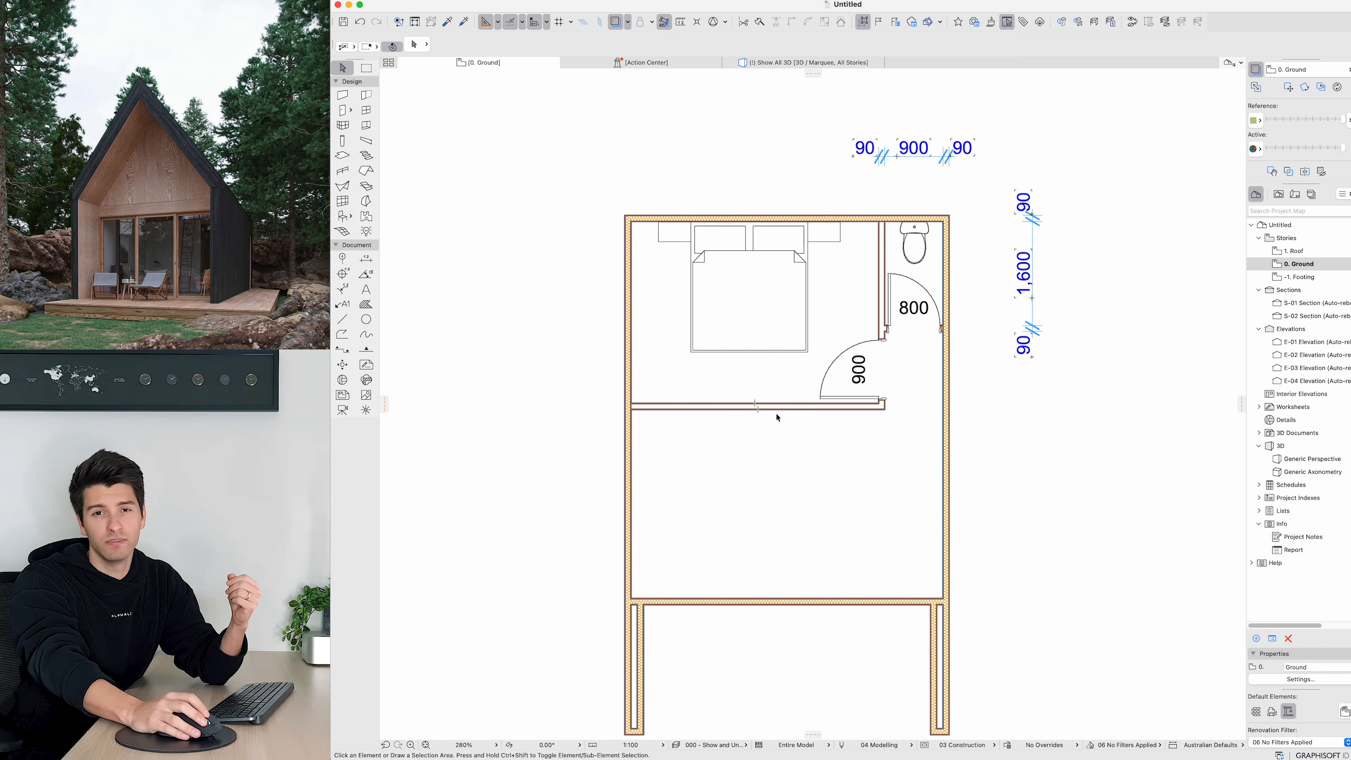
Step: Rotate the bed 90° and move it against the bedroom's left wall
{"action": "left_click", "coordinate": [739, 294]}
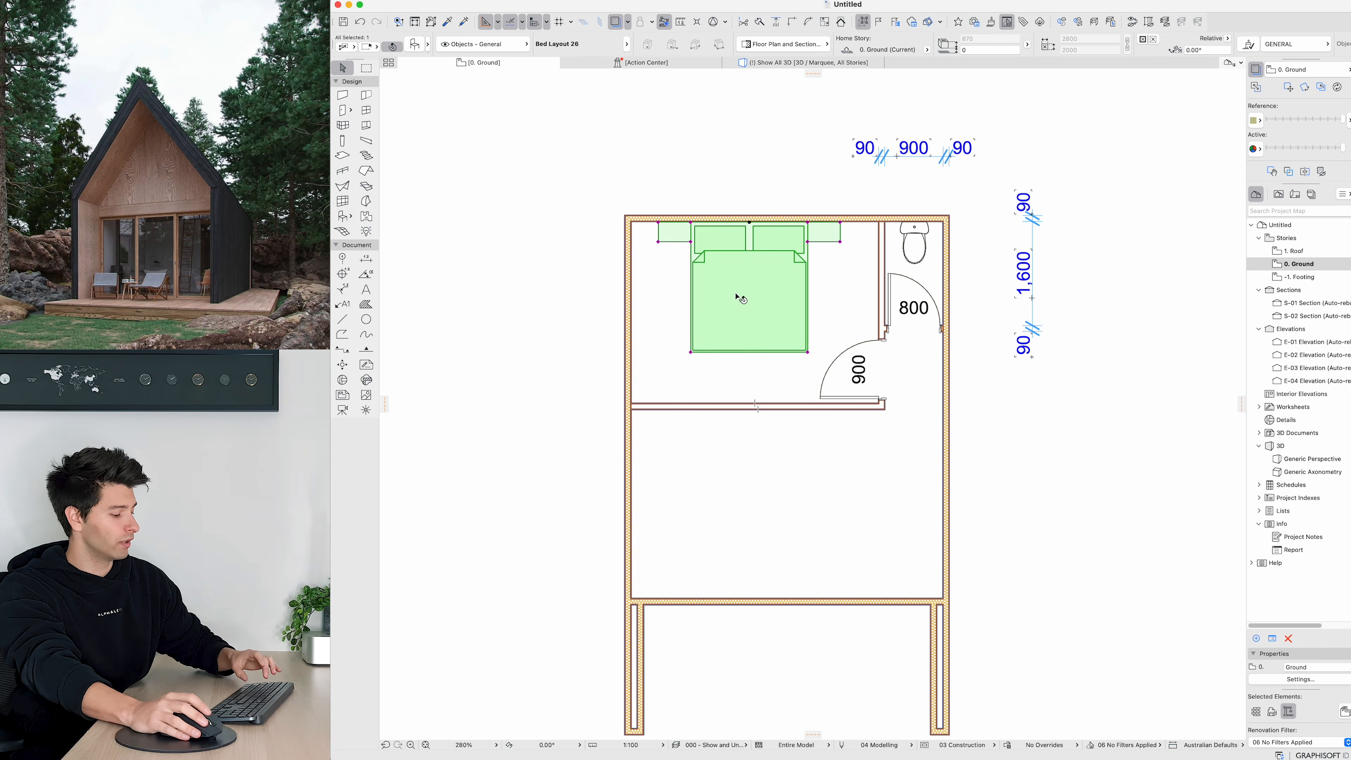
{"action": "key", "text": "super+e"}
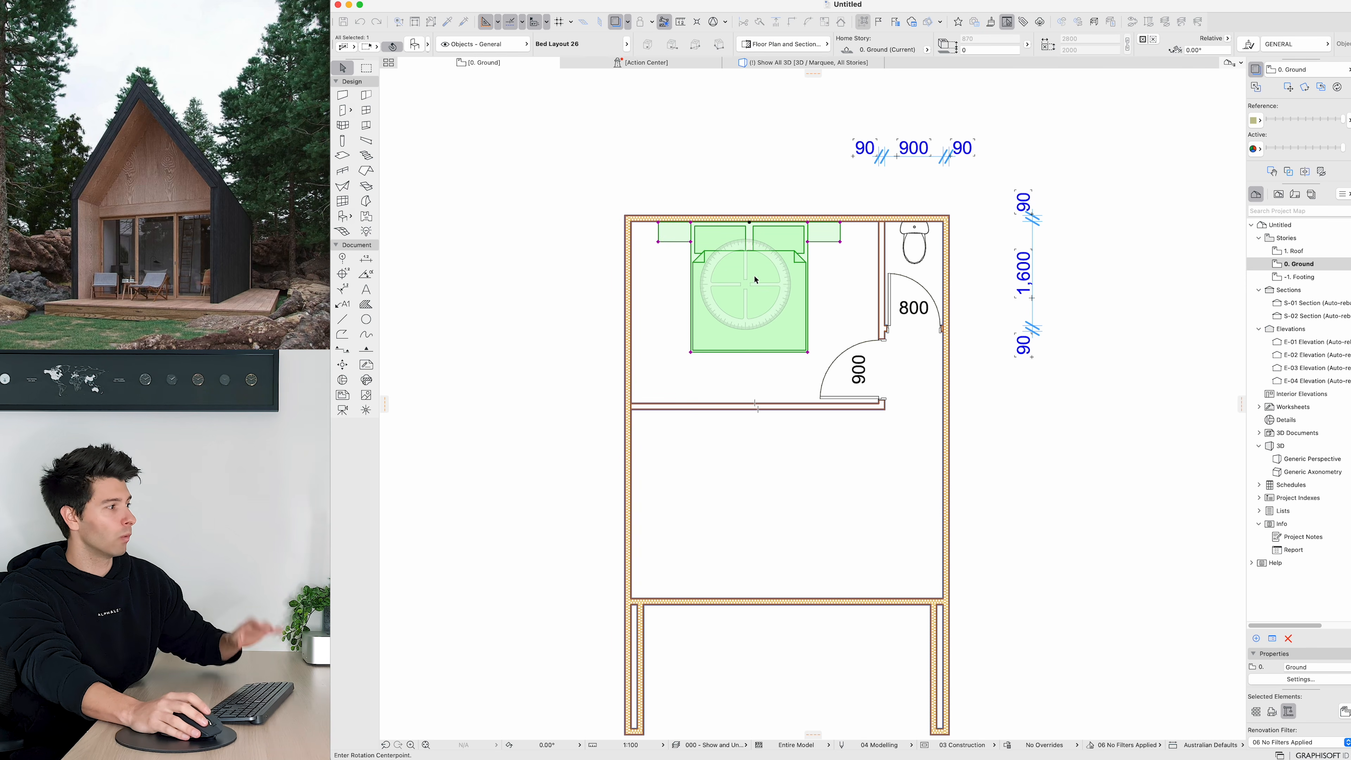
{"action": "left_click", "coordinate": [749, 222]}
{"action": "left_click", "coordinate": [749, 418]}
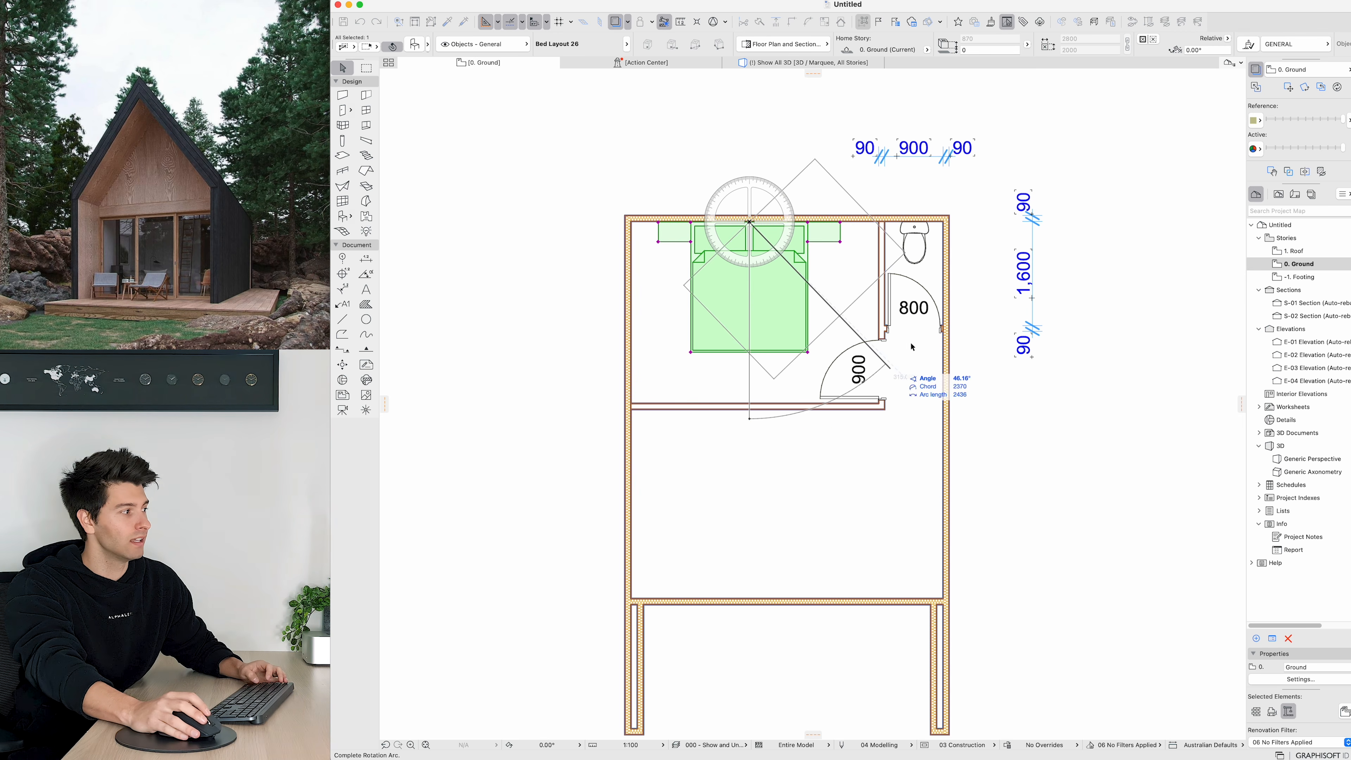
{"action": "left_click", "coordinate": [981, 213]}
{"action": "key", "text": "super+d"}
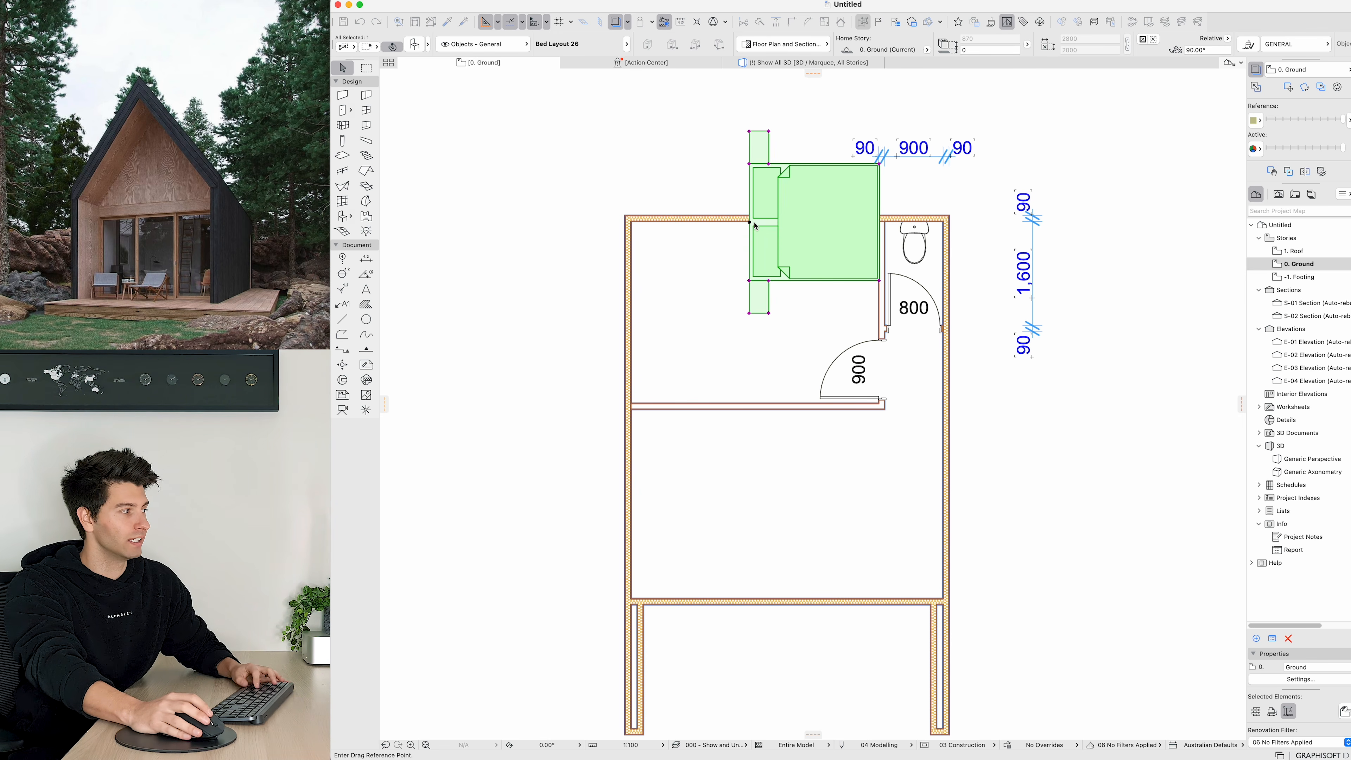
{"action": "left_click", "coordinate": [749, 222]}
{"action": "left_click", "coordinate": [631, 313]}
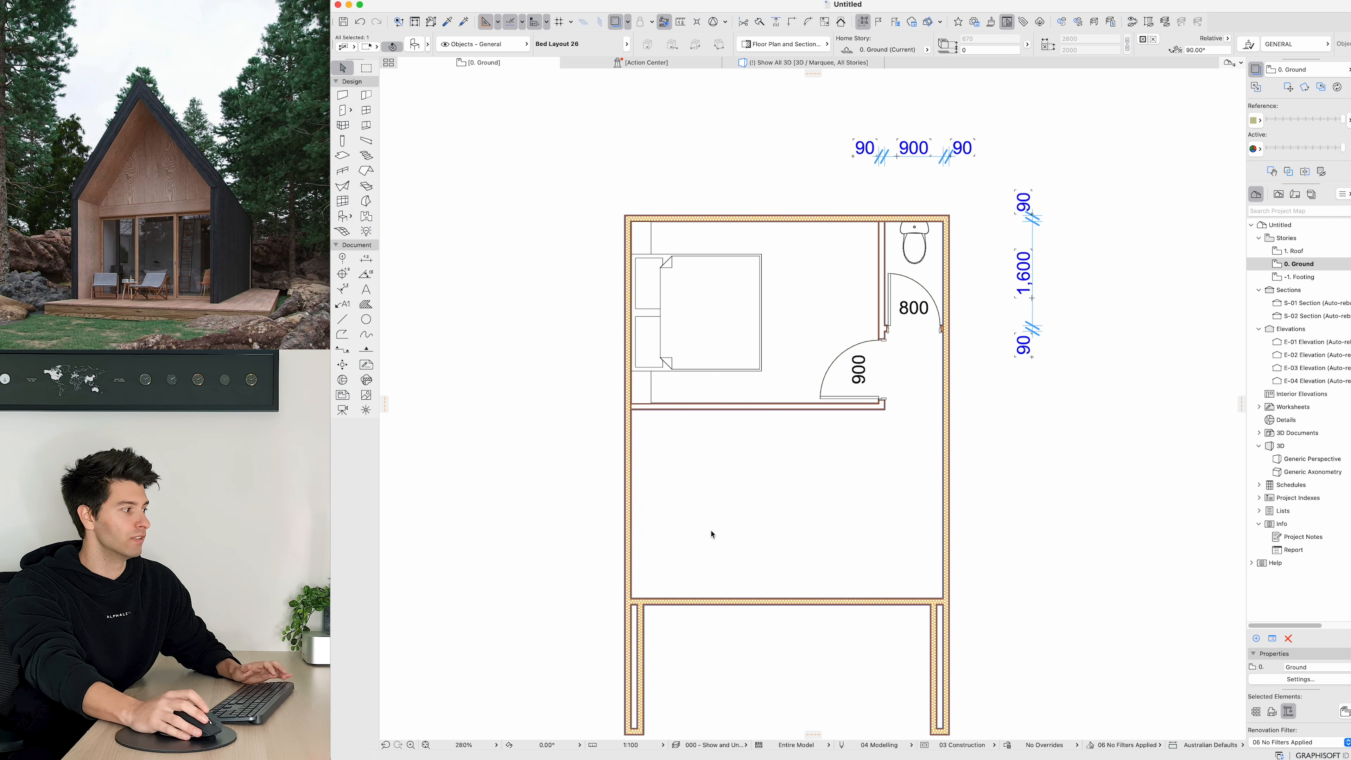
{"action": "left_click", "coordinate": [718, 564]}
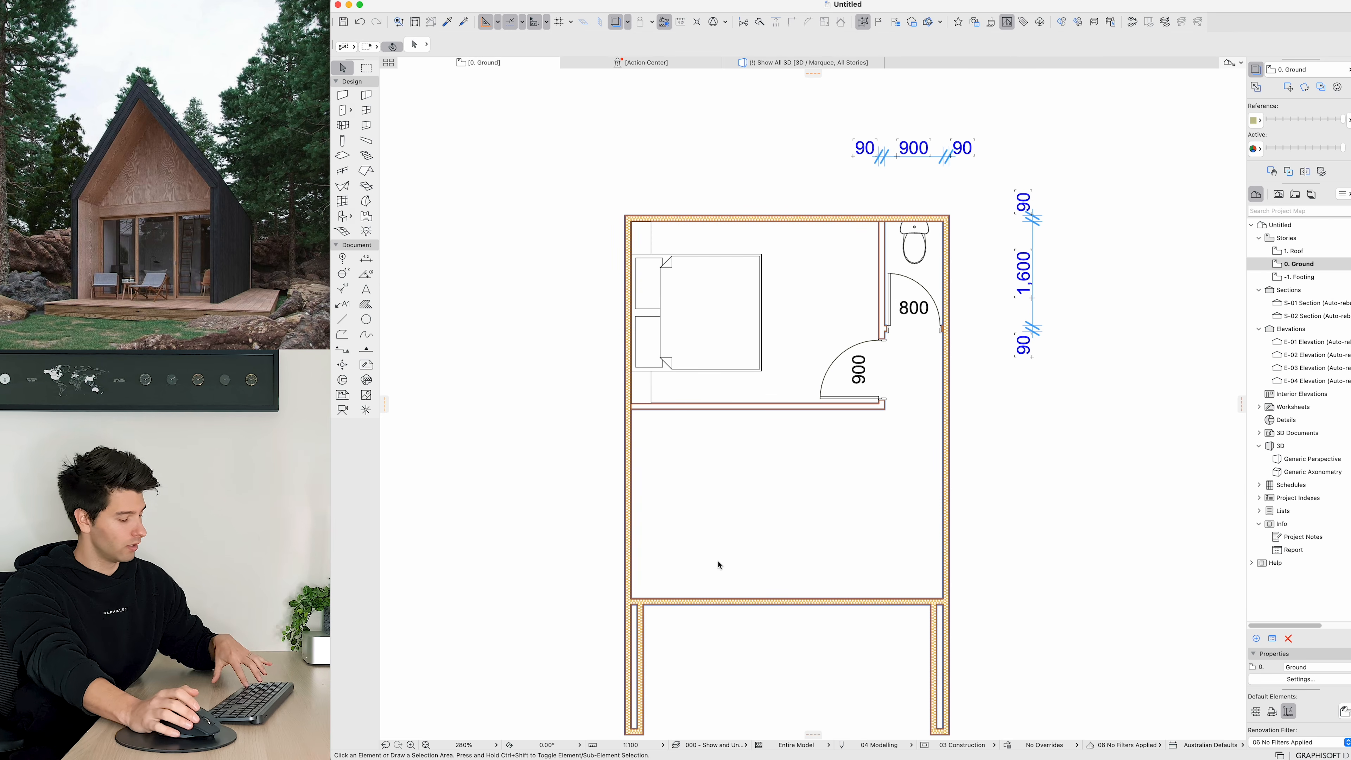
Step: Undo the bed's move and rotation
{"action": "key", "text": "super+z"}
{"action": "key", "text": "super+z"}
{"action": "left_click", "coordinate": [719, 566]}
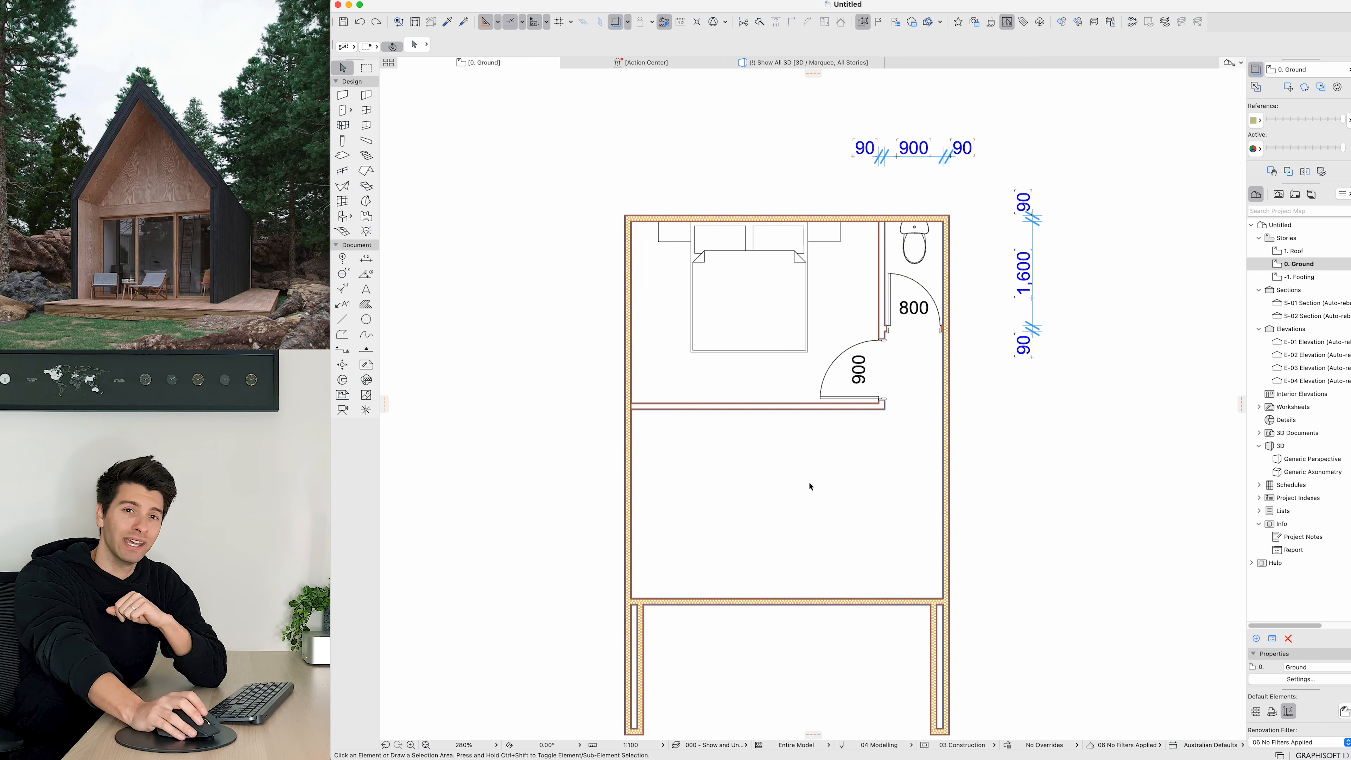
{"action": "scroll", "coordinate": [819, 497], "scroll_direction": "down", "scroll_amount": 2}
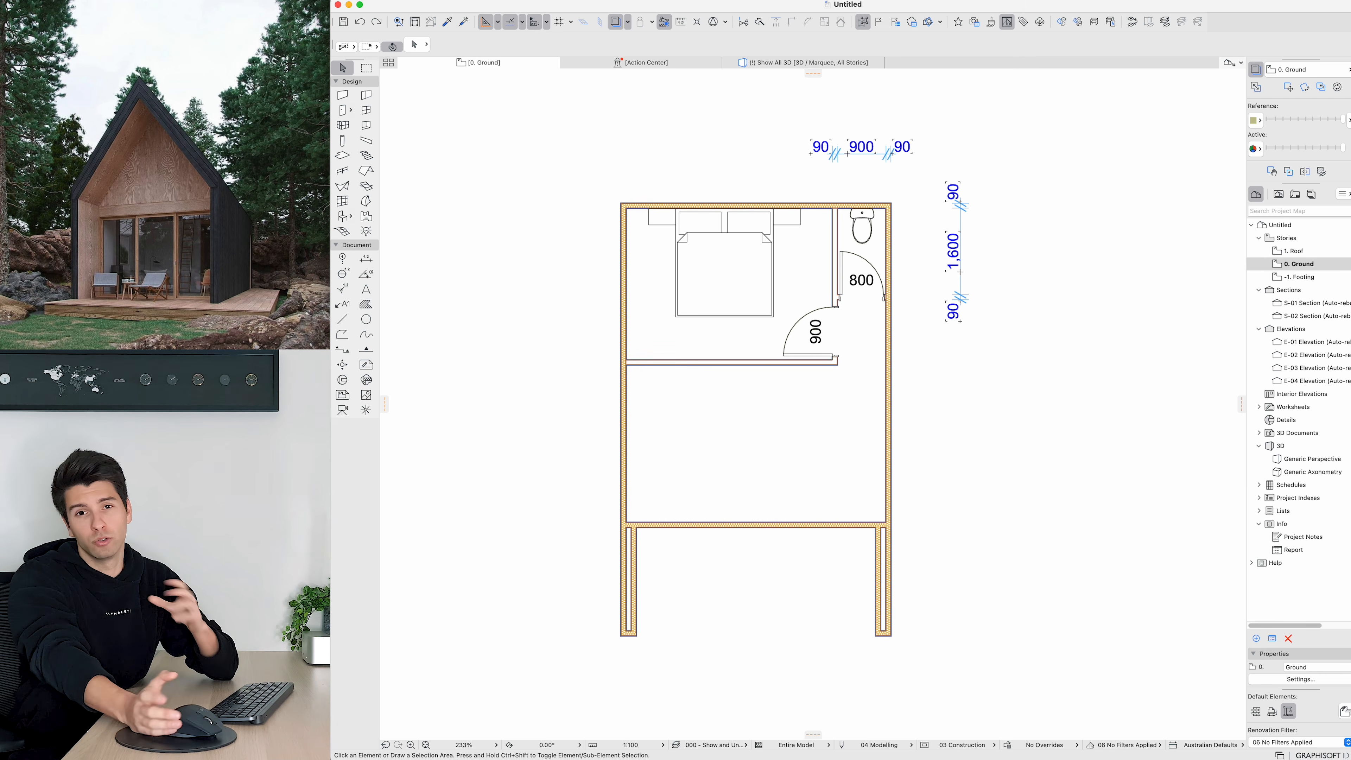
Step: Select the bedroom's top wall, partitions, door, toilet and bed and move them 1500 mm upward
{"action": "left_click_drag", "start_coordinate": [874, 410], "coordinate": [617, 192]}
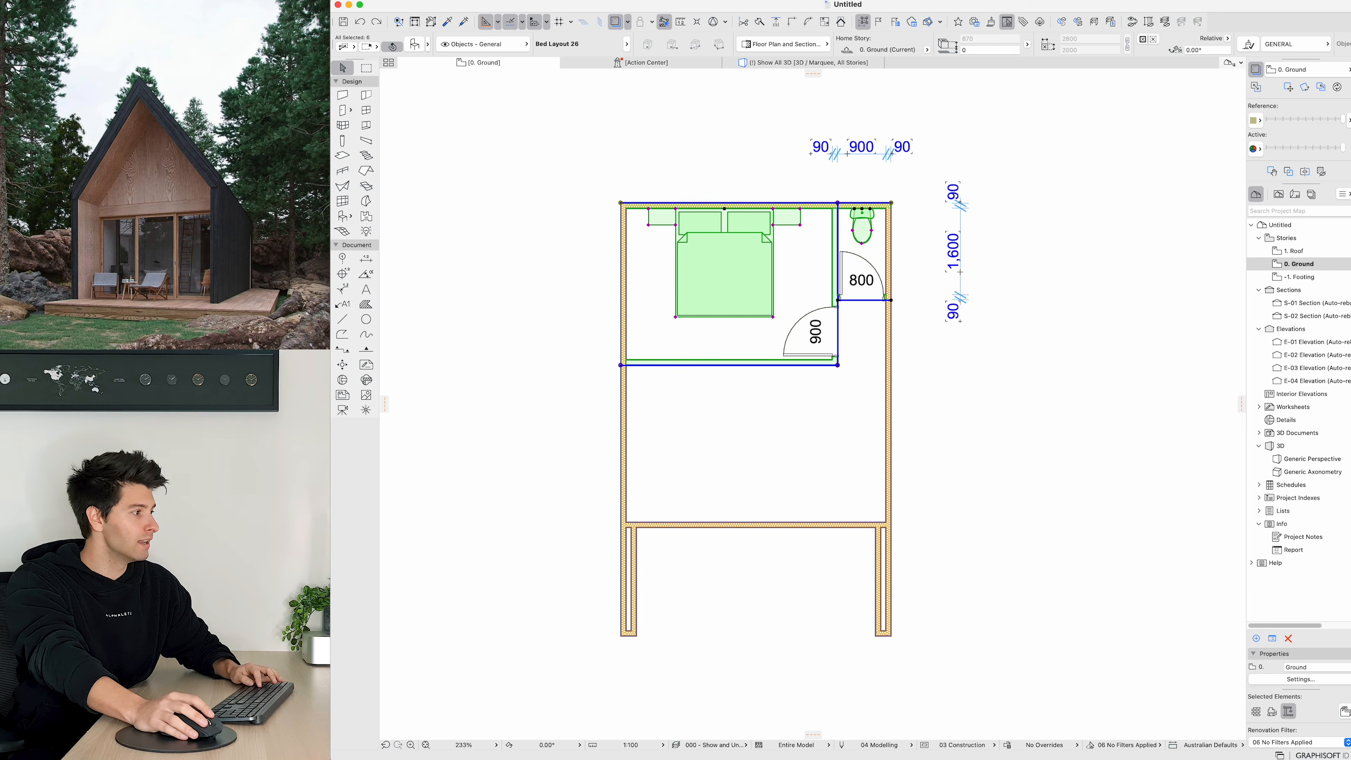
{"action": "key", "text": "super+d"}
{"action": "left_click", "coordinate": [837, 366]}
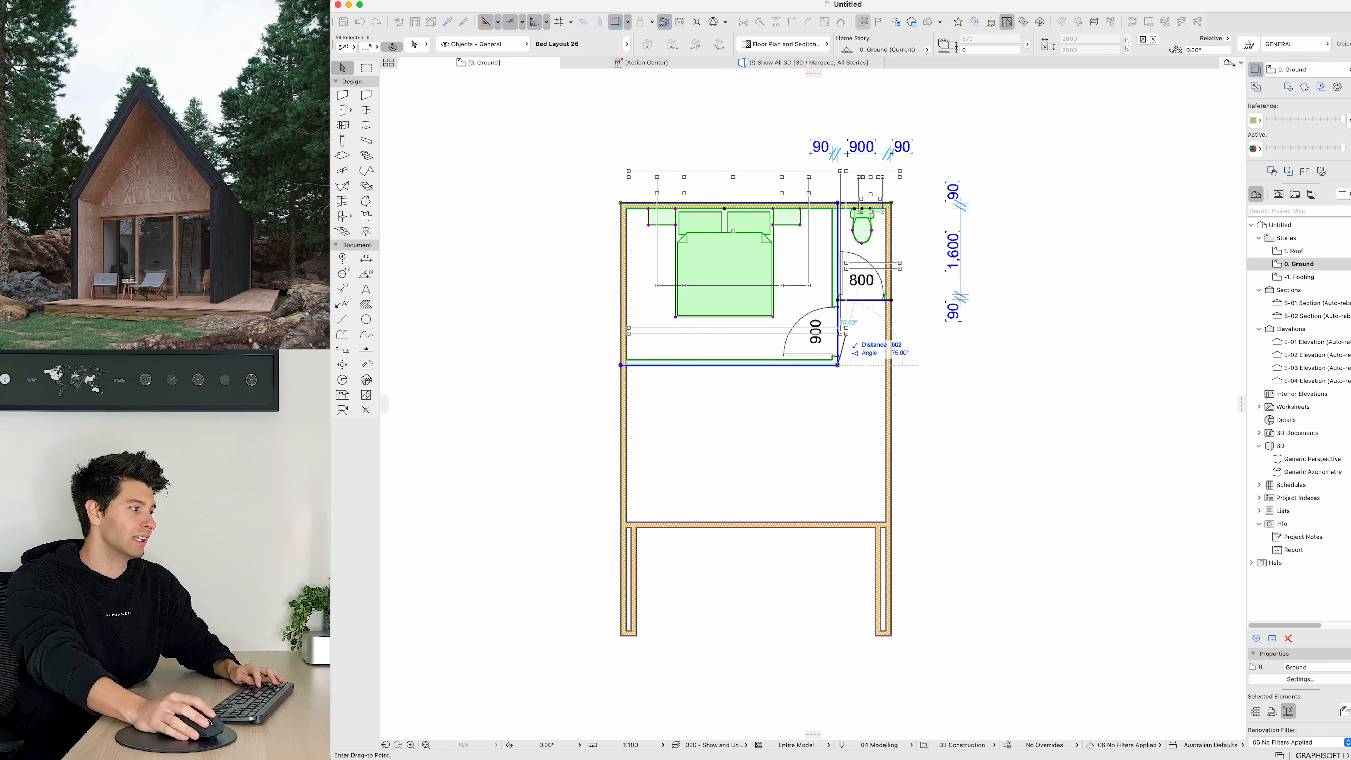
{"action": "key", "text": "Tab"}
{"action": "type", "text": "1500"}
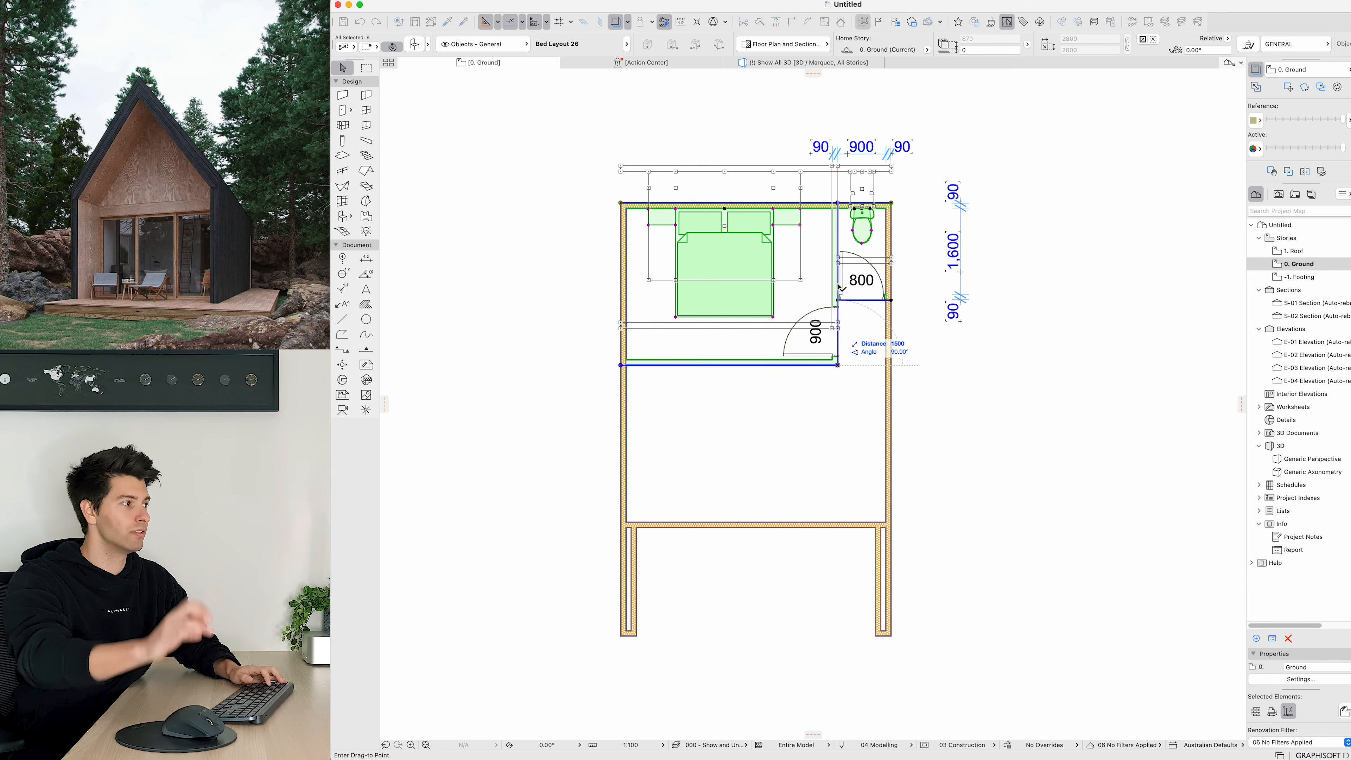
{"action": "key", "text": "Return"}
Step: Join the moved top wall with both side external walls using Intersect
{"action": "left_click", "coordinate": [891, 203]}
{"action": "left_click", "coordinate": [891, 122], "text": "shift"}
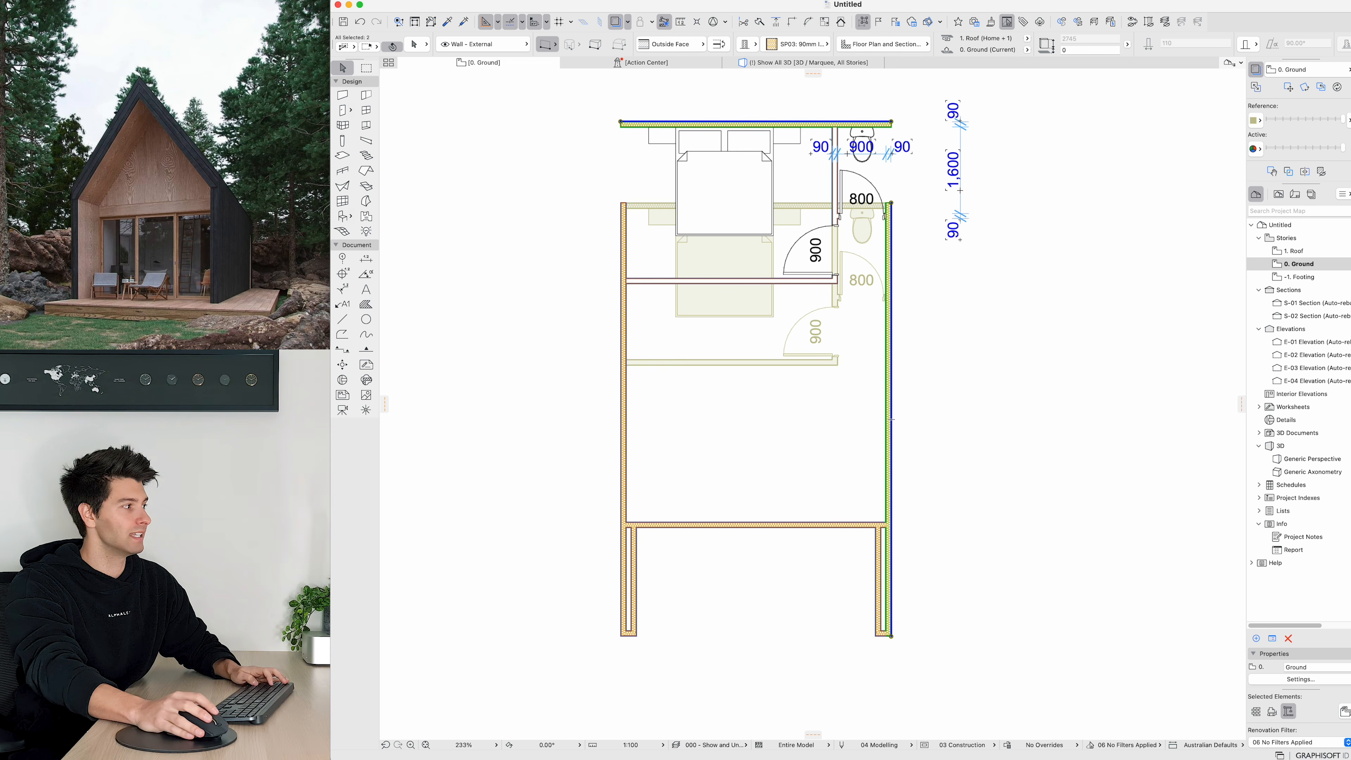
{"action": "left_click", "coordinate": [621, 203], "text": "shift"}
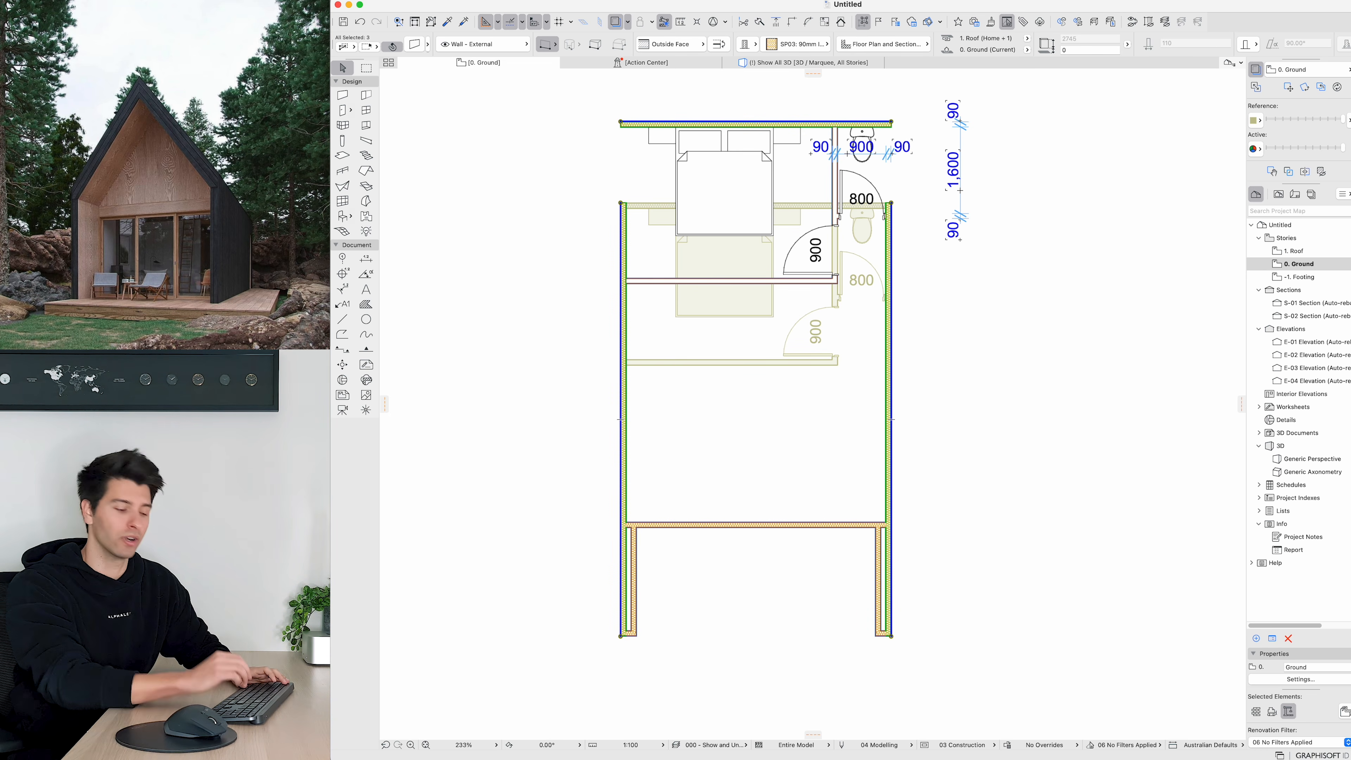
{"action": "key", "text": "super+i"}
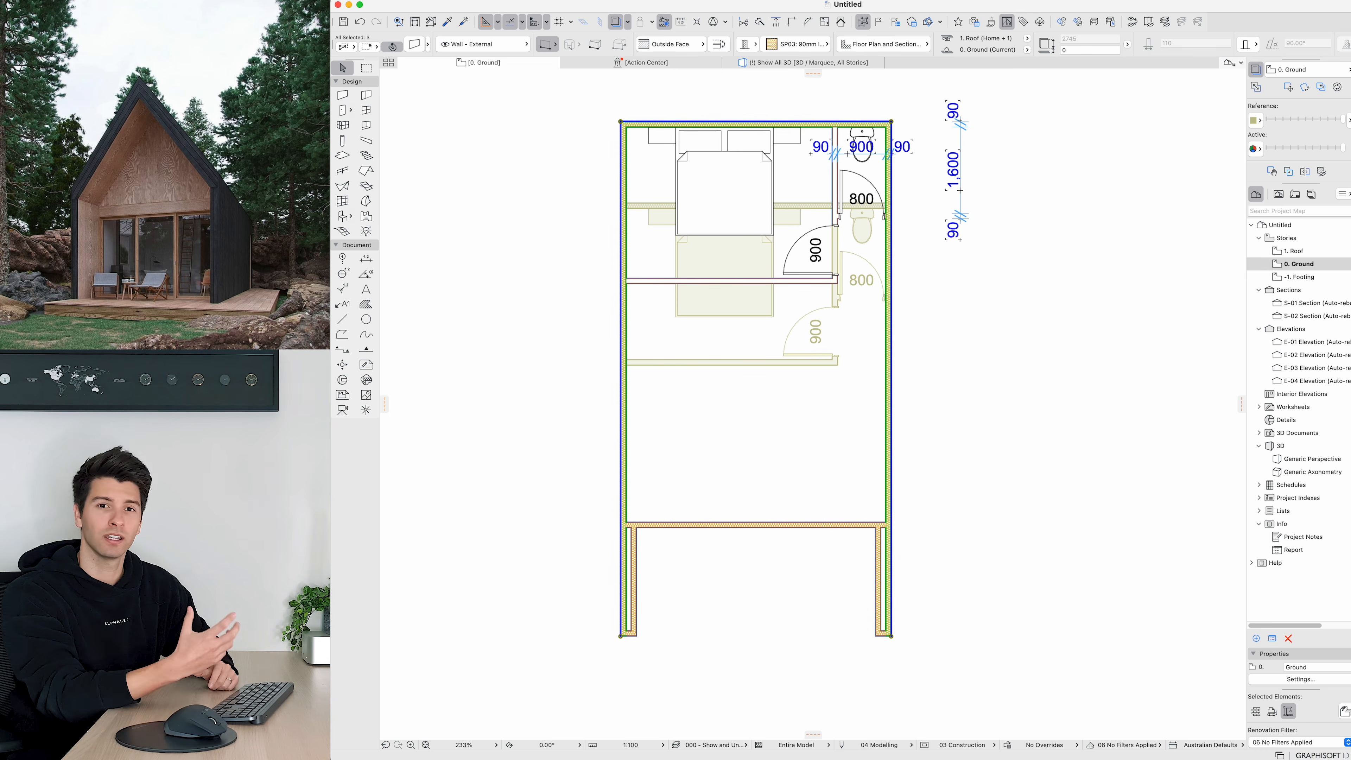
{"action": "key", "text": "Escape"}
Step: Delete the horizontal and vertical dimension chains beside the toilet room
{"action": "left_click", "coordinate": [862, 149]}
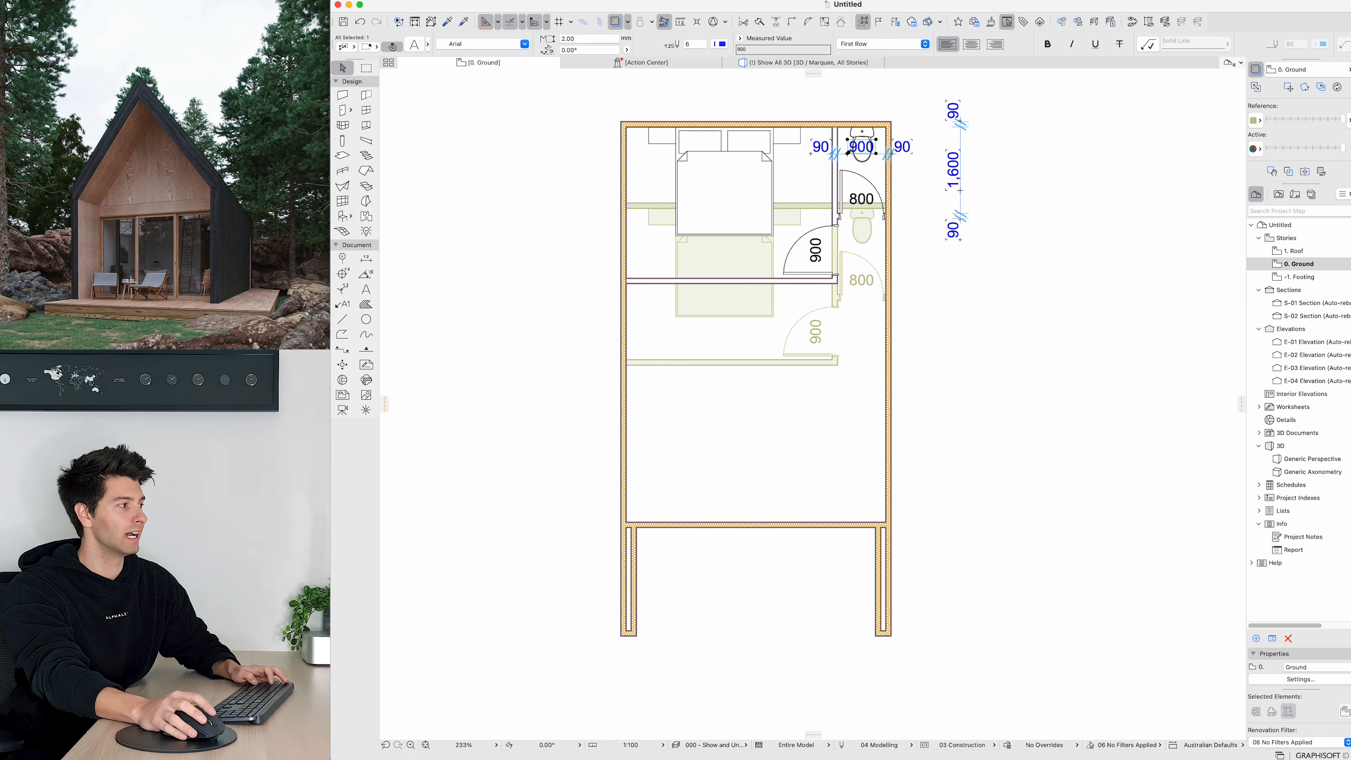
{"action": "key", "text": "Escape"}
{"action": "left_click", "coordinate": [877, 154]}
{"action": "left_click", "coordinate": [960, 170], "text": "shift"}
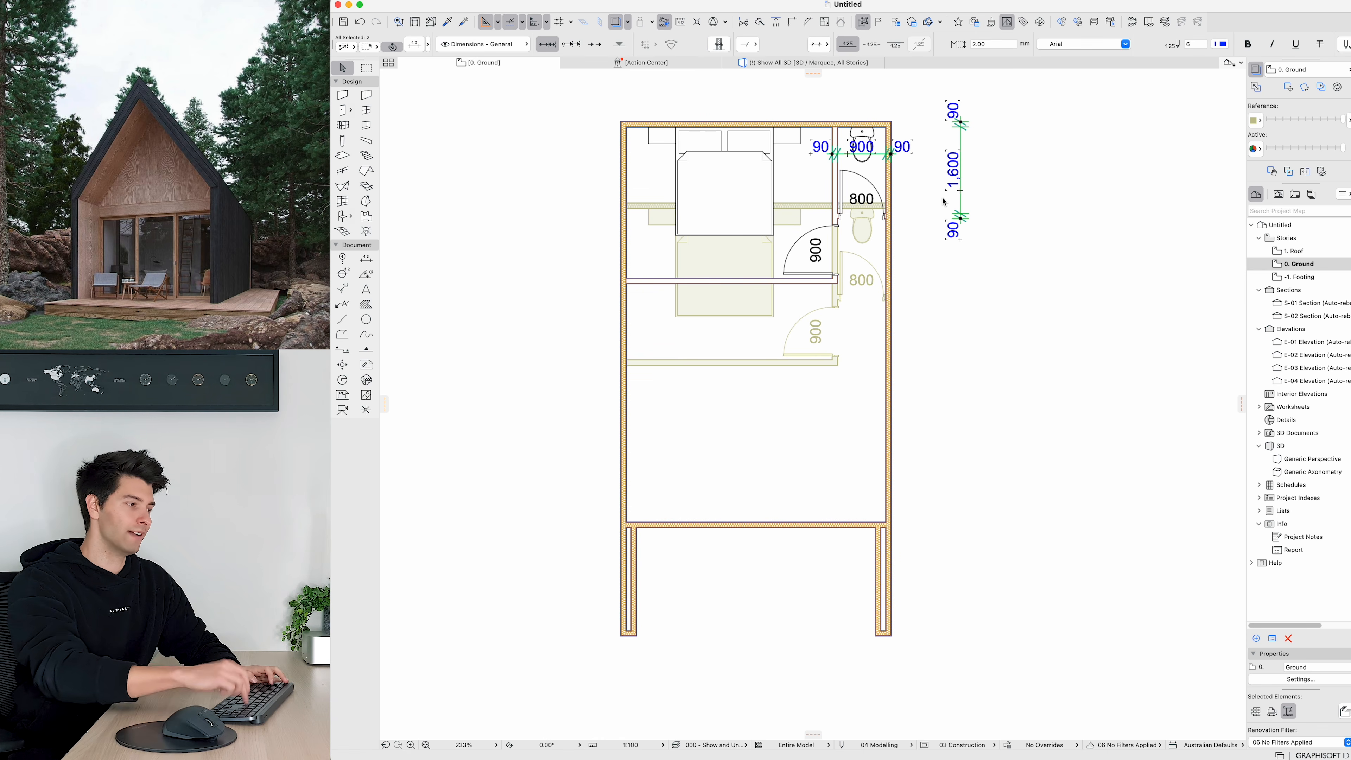
{"action": "key", "text": "Delete"}
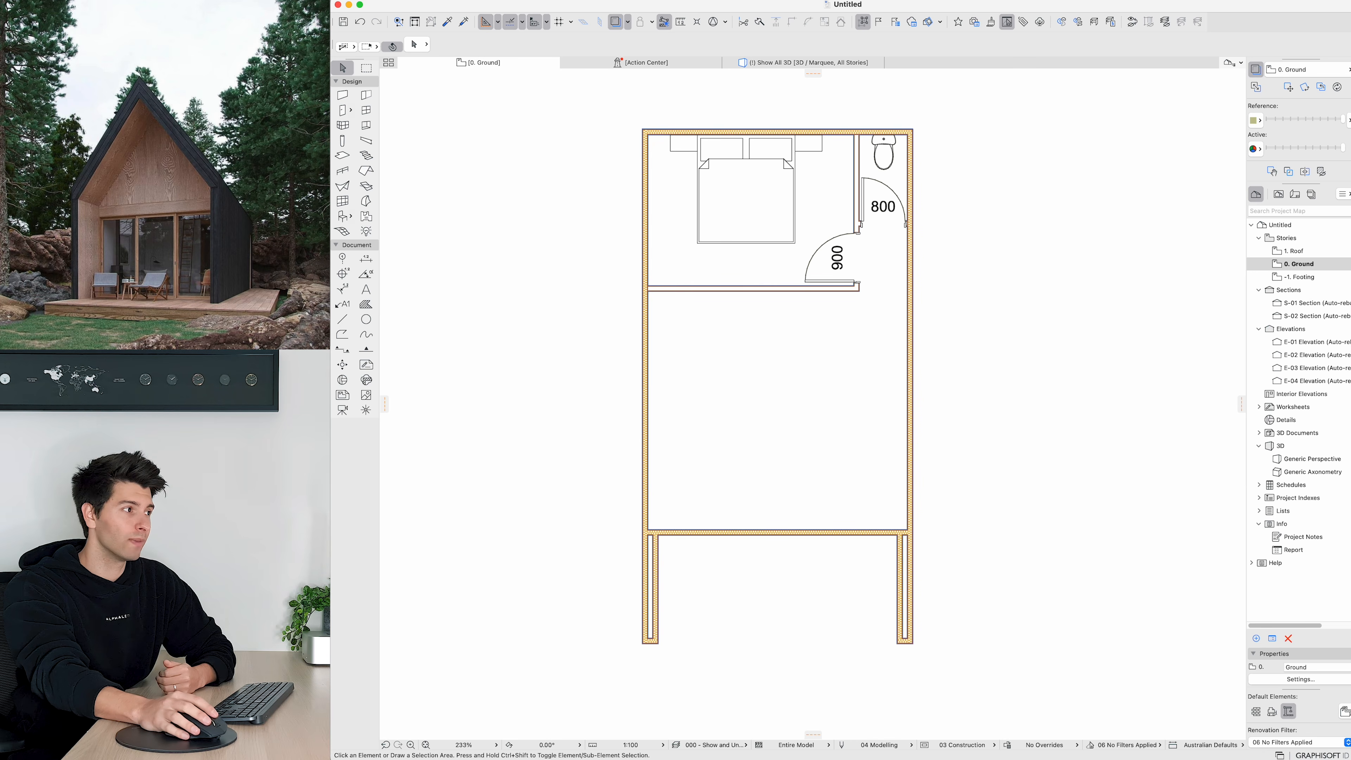
Step: Switch off the Trace & Reference display and palette
{"action": "key", "text": "alt+F2"}
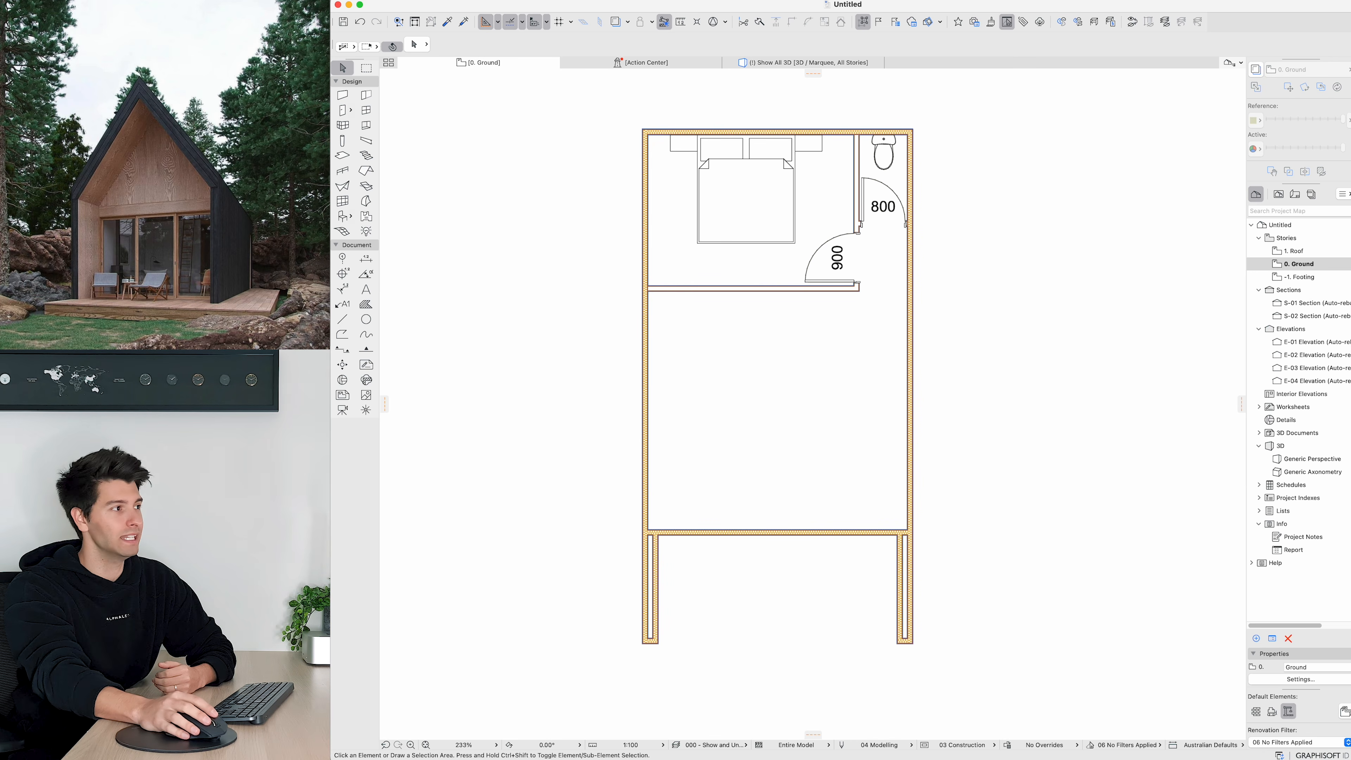
{"action": "left_click", "coordinate": [1259, 72]}
{"action": "left_click", "coordinate": [1258, 73]}
{"action": "left_click", "coordinate": [1258, 72]}
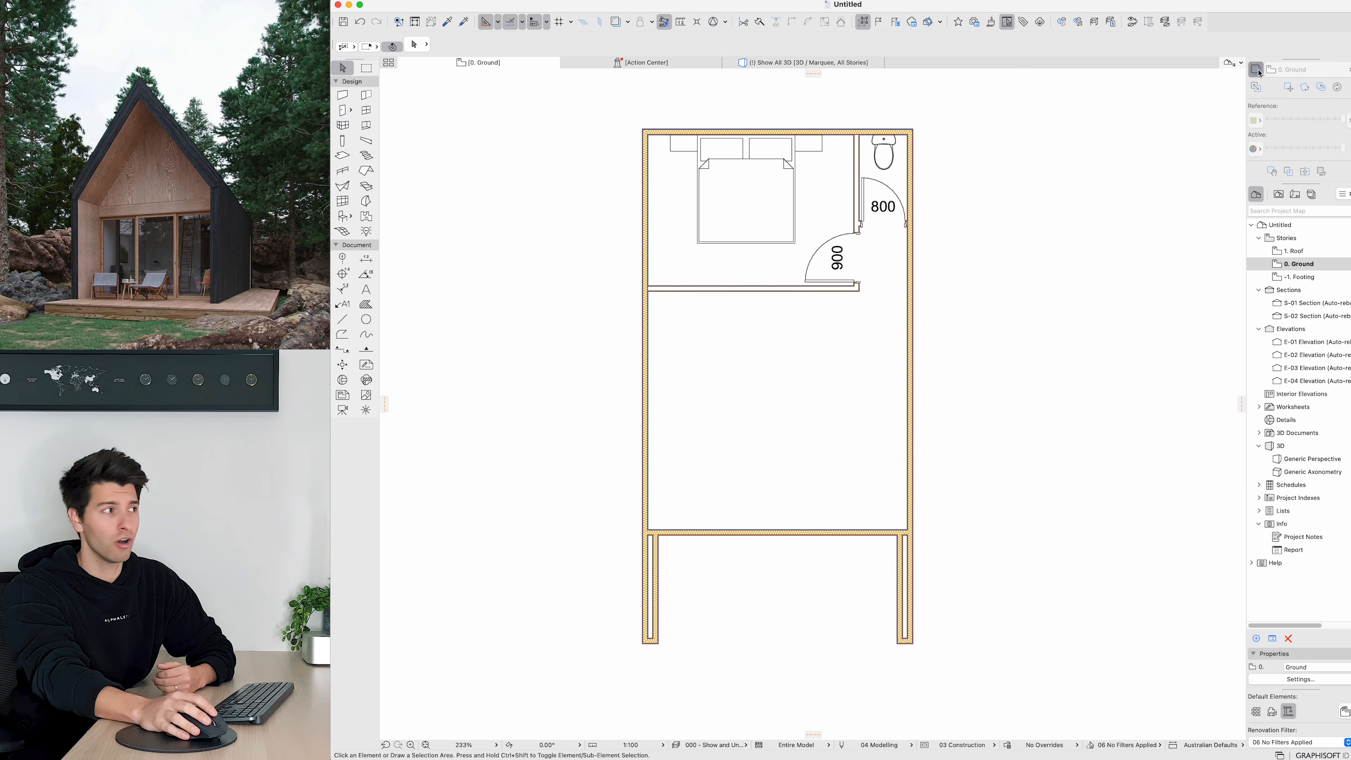
{"action": "left_click", "coordinate": [1258, 73]}
{"action": "left_click", "coordinate": [1258, 72]}
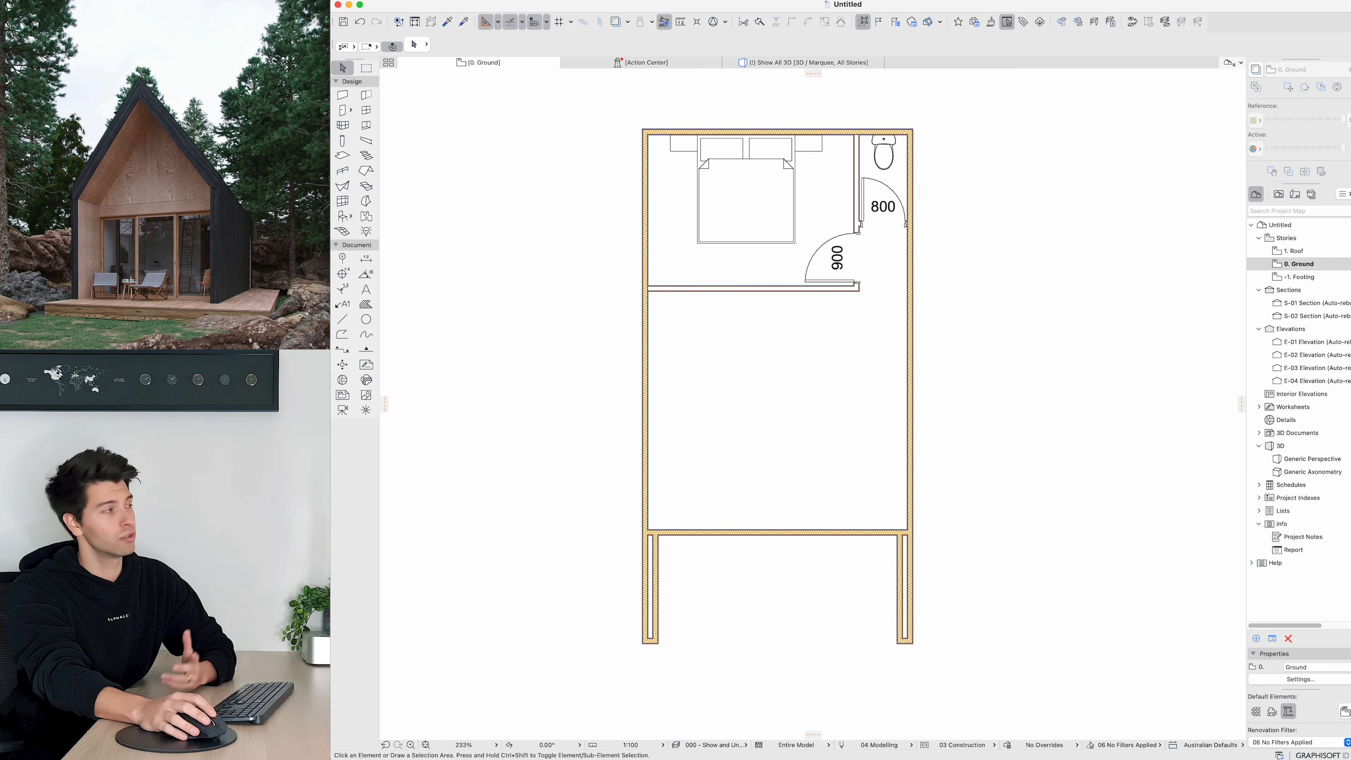
{"action": "left_click", "coordinate": [319, 1]}
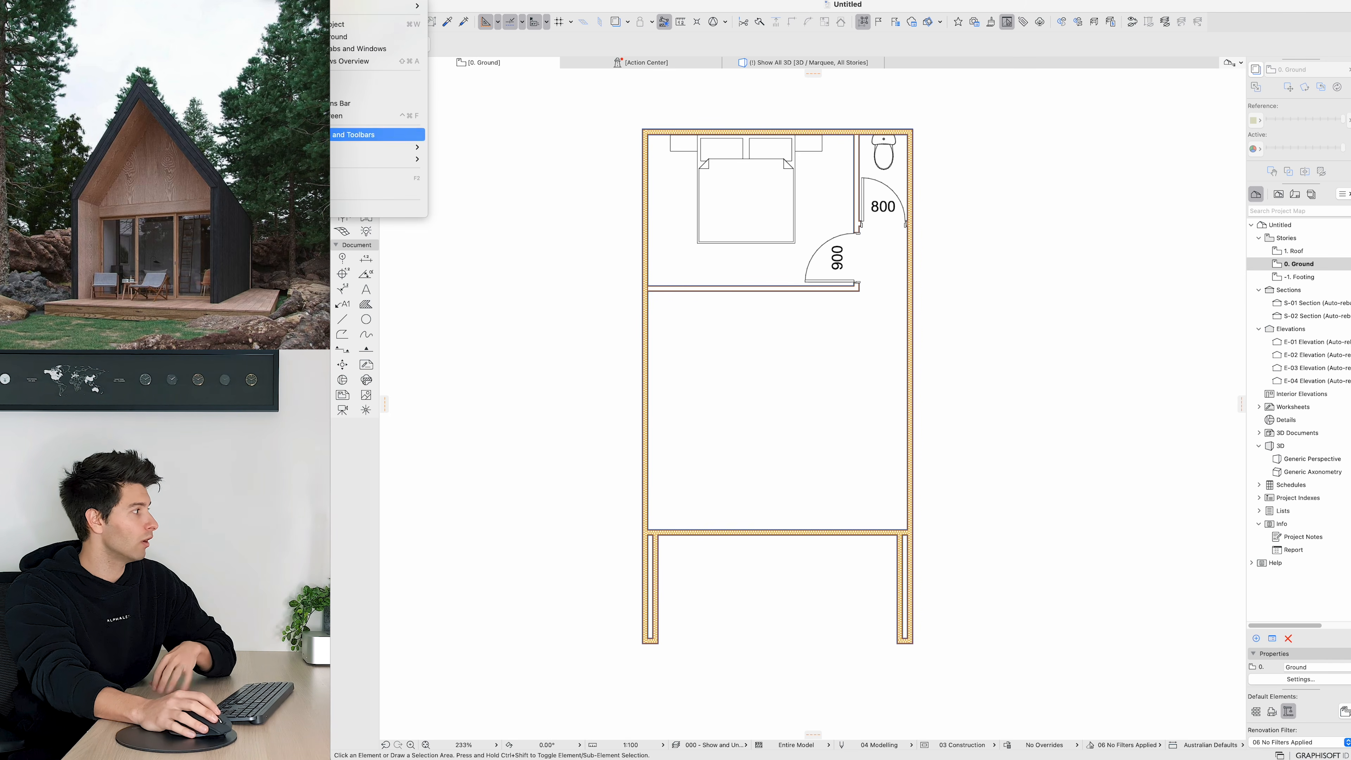
{"action": "mouse_move", "coordinate": [329, 159]}
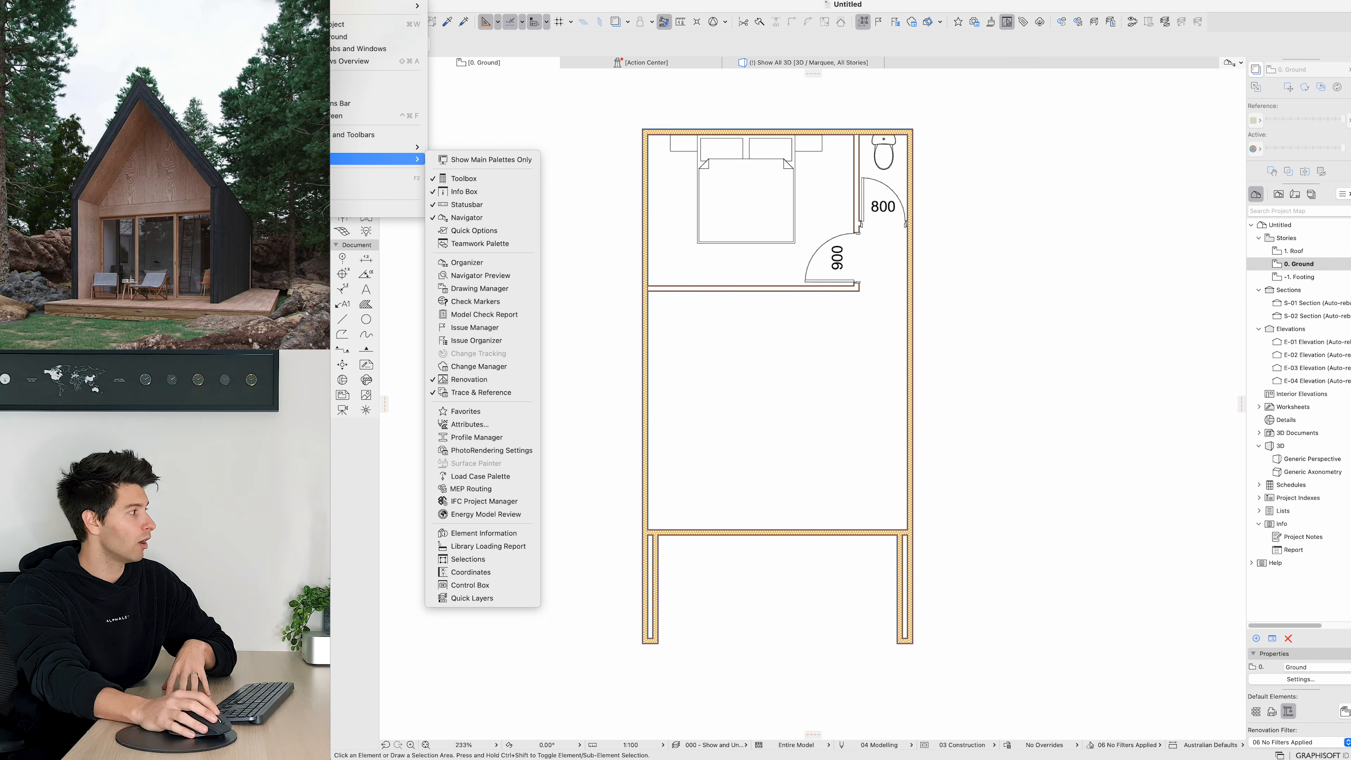
{"action": "left_click", "coordinate": [500, 393]}
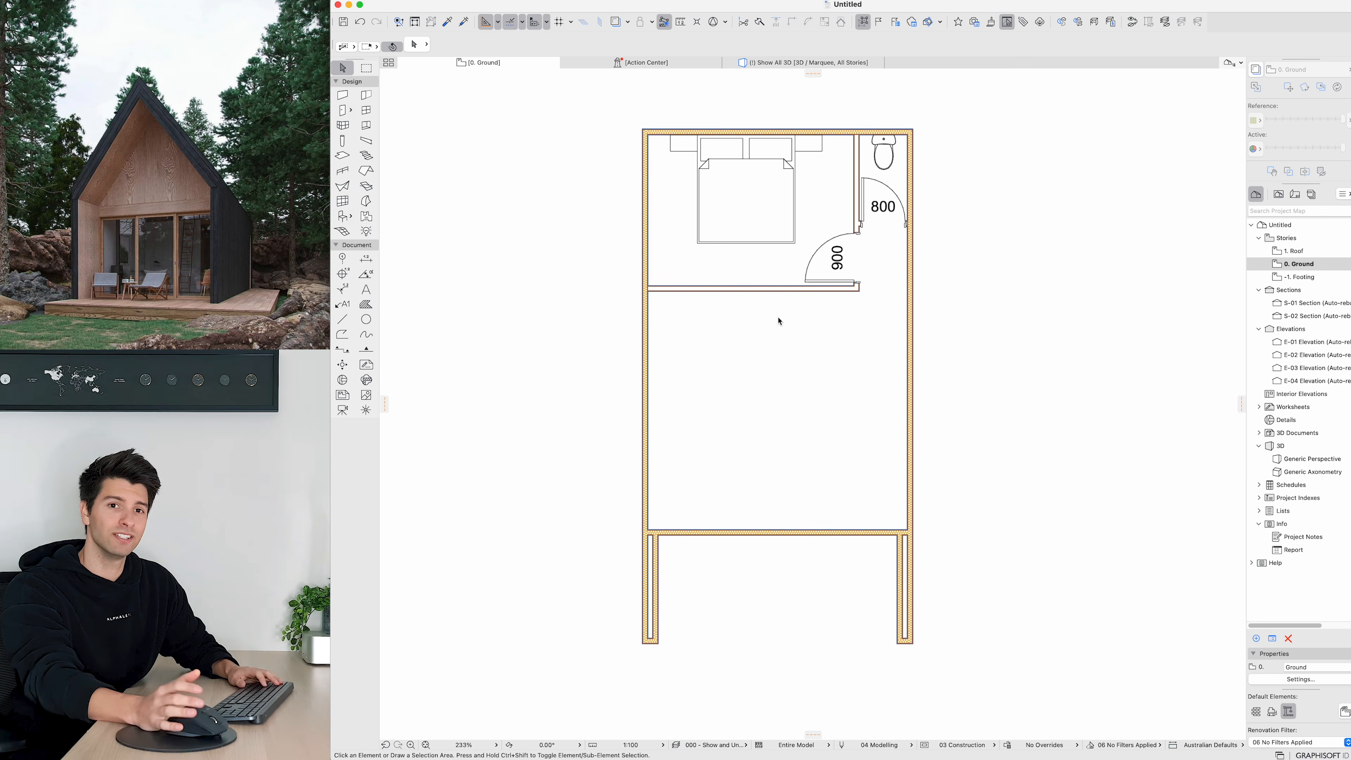
Step: Copy the horizontal bedroom partition 1500 mm lower
{"action": "left_click", "coordinate": [778, 292]}
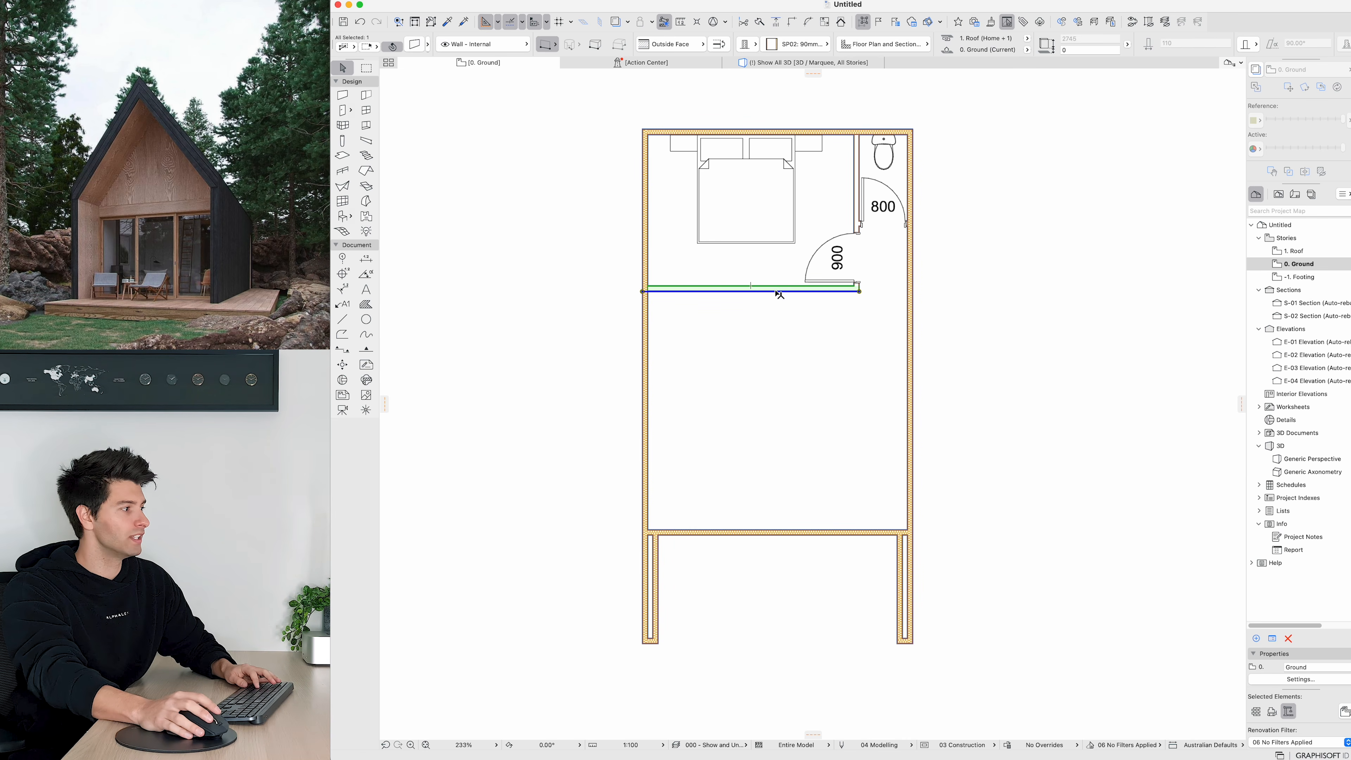
{"action": "key", "text": "super+d"}
{"action": "left_click", "coordinate": [777, 286]}
{"action": "key", "text": "alt"}
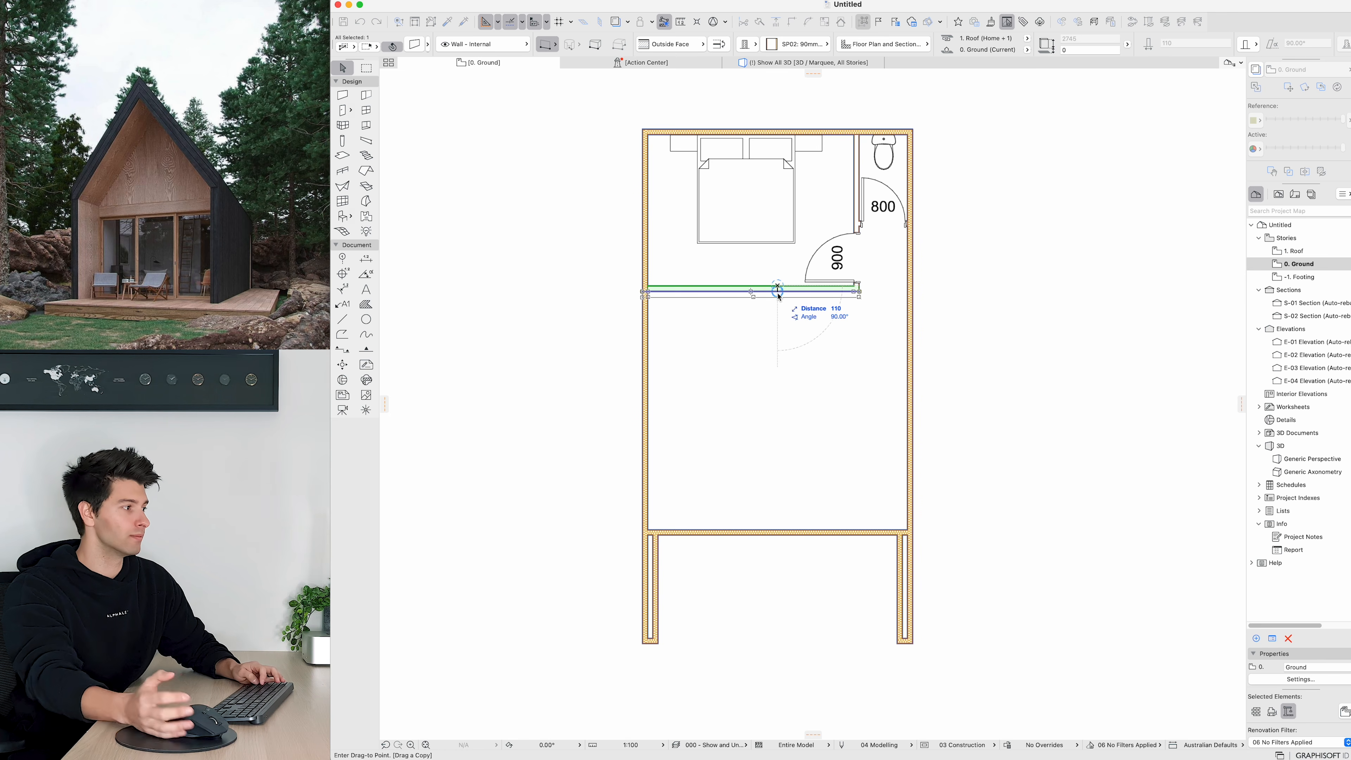
{"action": "type", "text": "1500"}
{"action": "key", "text": "Return"}
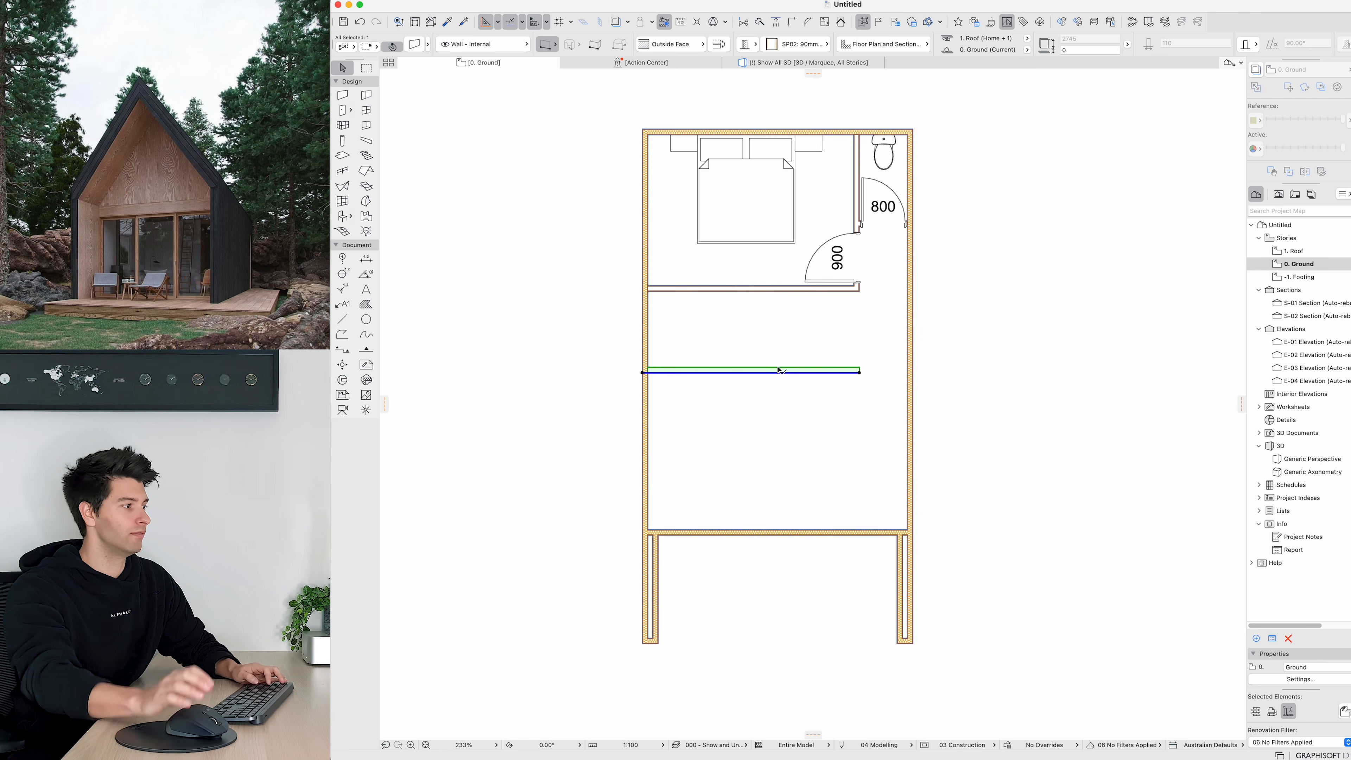
{"action": "key", "text": "Escape"}
Step: Join the vertical partition with the copied horizontal partition using Intersect
{"action": "left_click", "coordinate": [858, 223]}
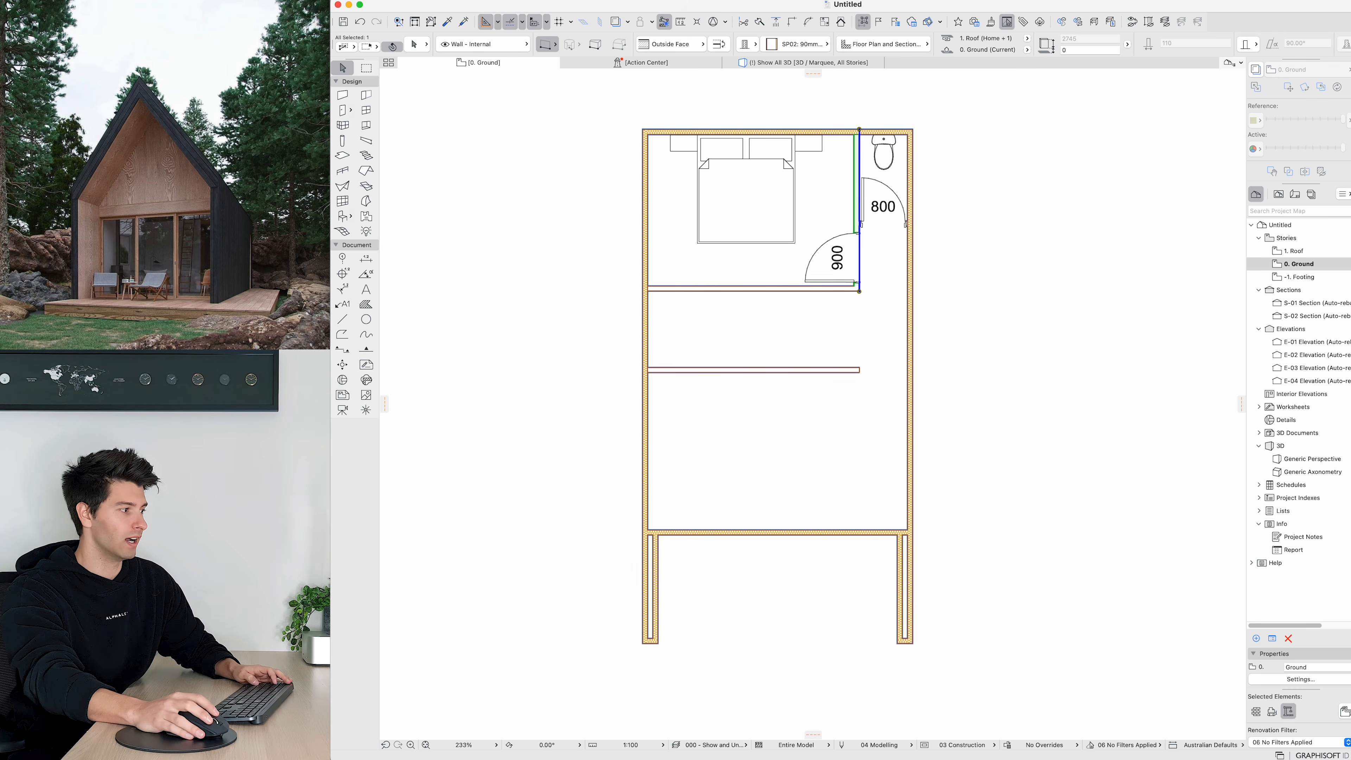
{"action": "left_click", "coordinate": [859, 371], "text": "shift"}
{"action": "key", "text": "super+i"}
{"action": "key", "text": "Escape"}
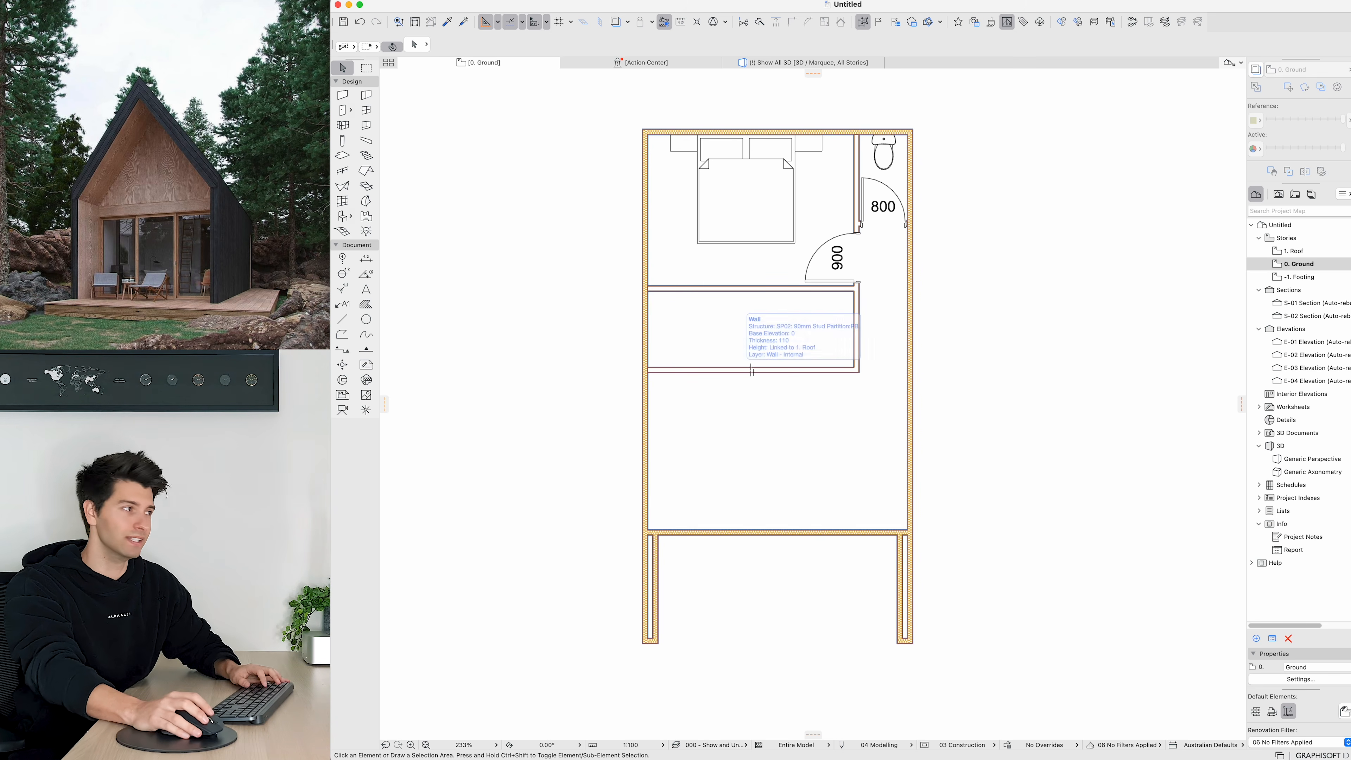
Step: Open the object default settings, search for shower and pick Shower Cabin 26 on the MEP - PLUMBING layer
{"action": "left_click", "coordinate": [342, 216]}
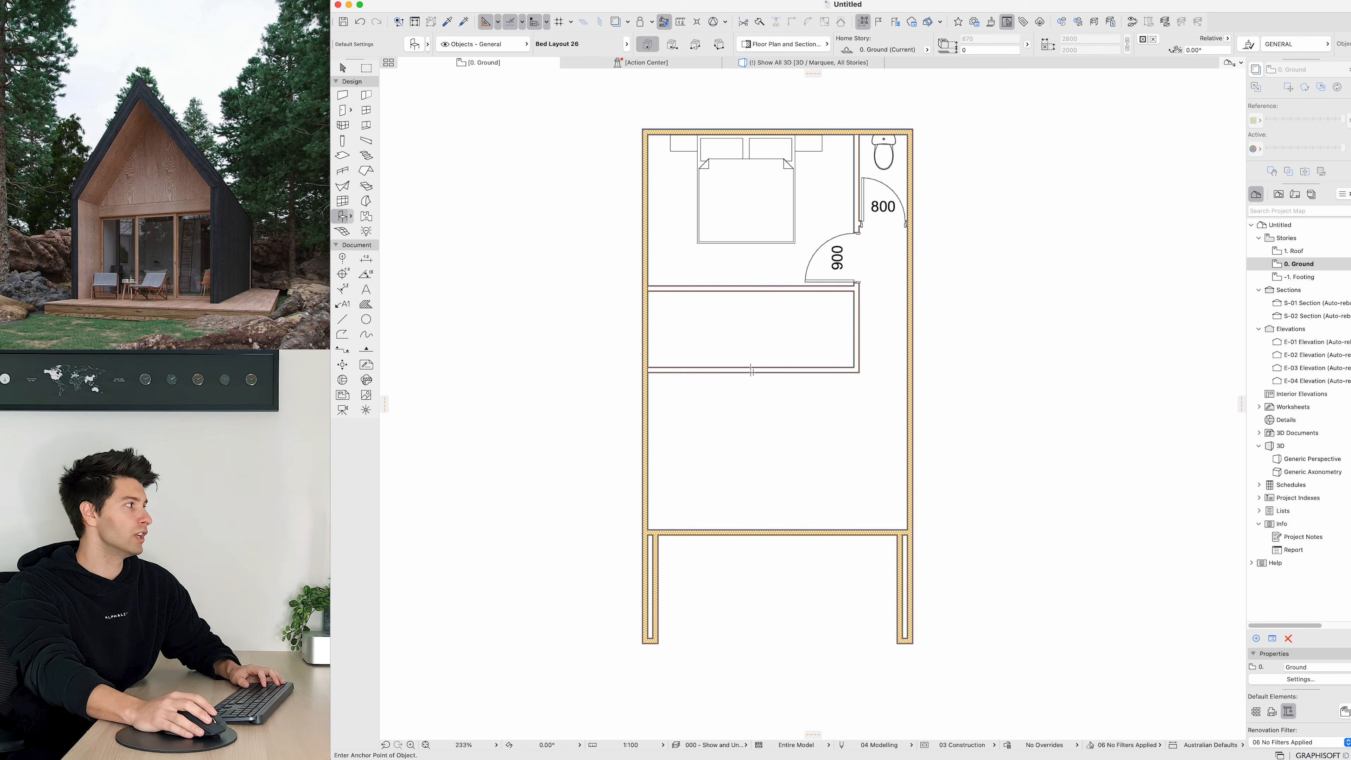
{"action": "left_click", "coordinate": [415, 44]}
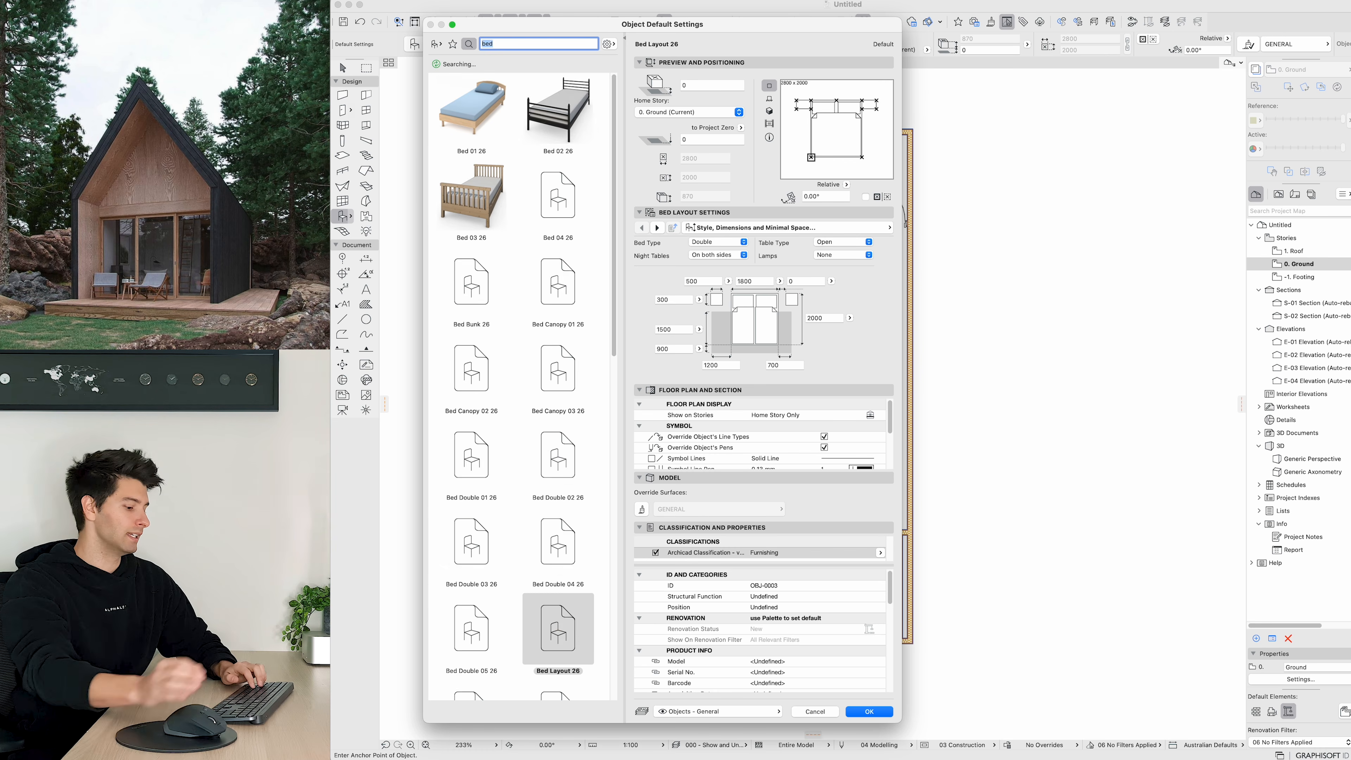
{"action": "type", "text": "shower"}
{"action": "left_click", "coordinate": [553, 232]}
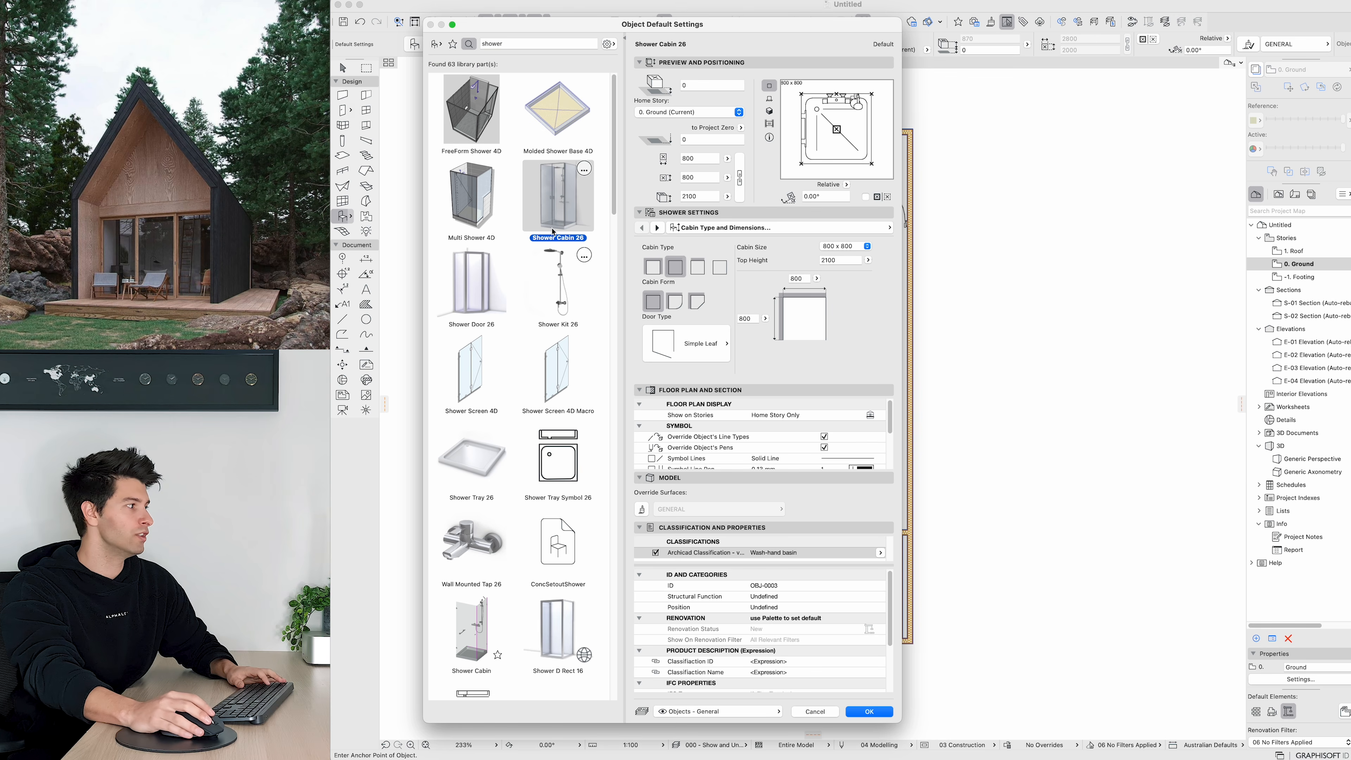
{"action": "left_click", "coordinate": [761, 713]}
{"action": "left_click", "coordinate": [875, 725]}
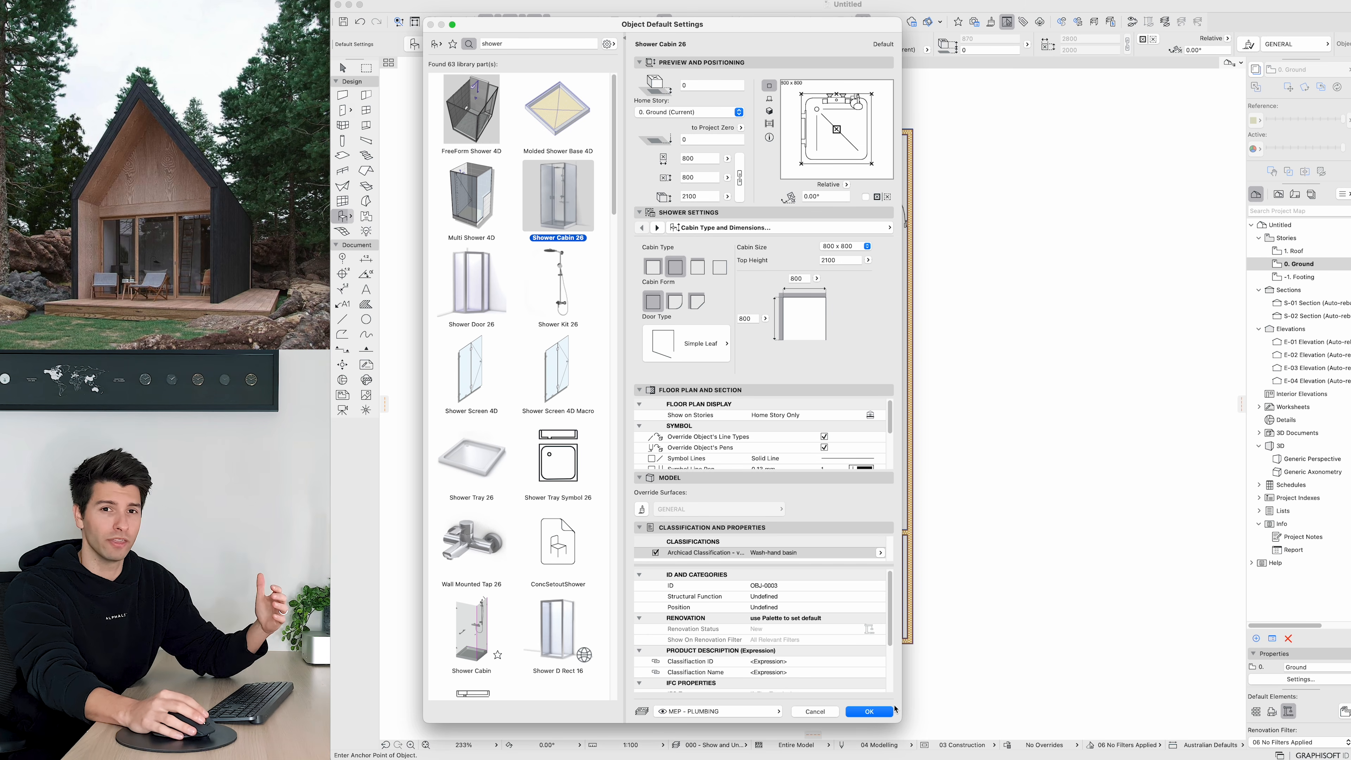
{"action": "left_click", "coordinate": [877, 710]}
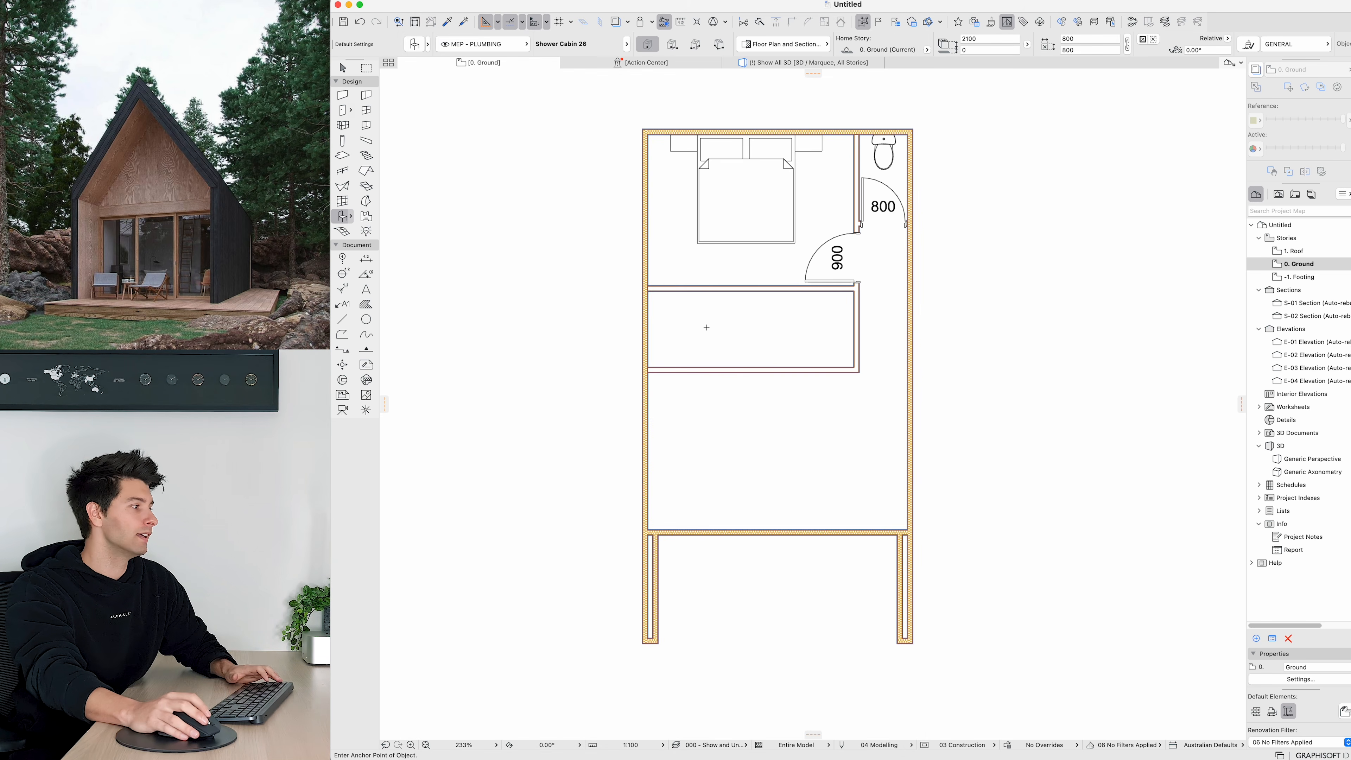
Step: Place the Shower Cabin 26 inside the new room below the bedroom
{"action": "left_click", "coordinate": [706, 325]}
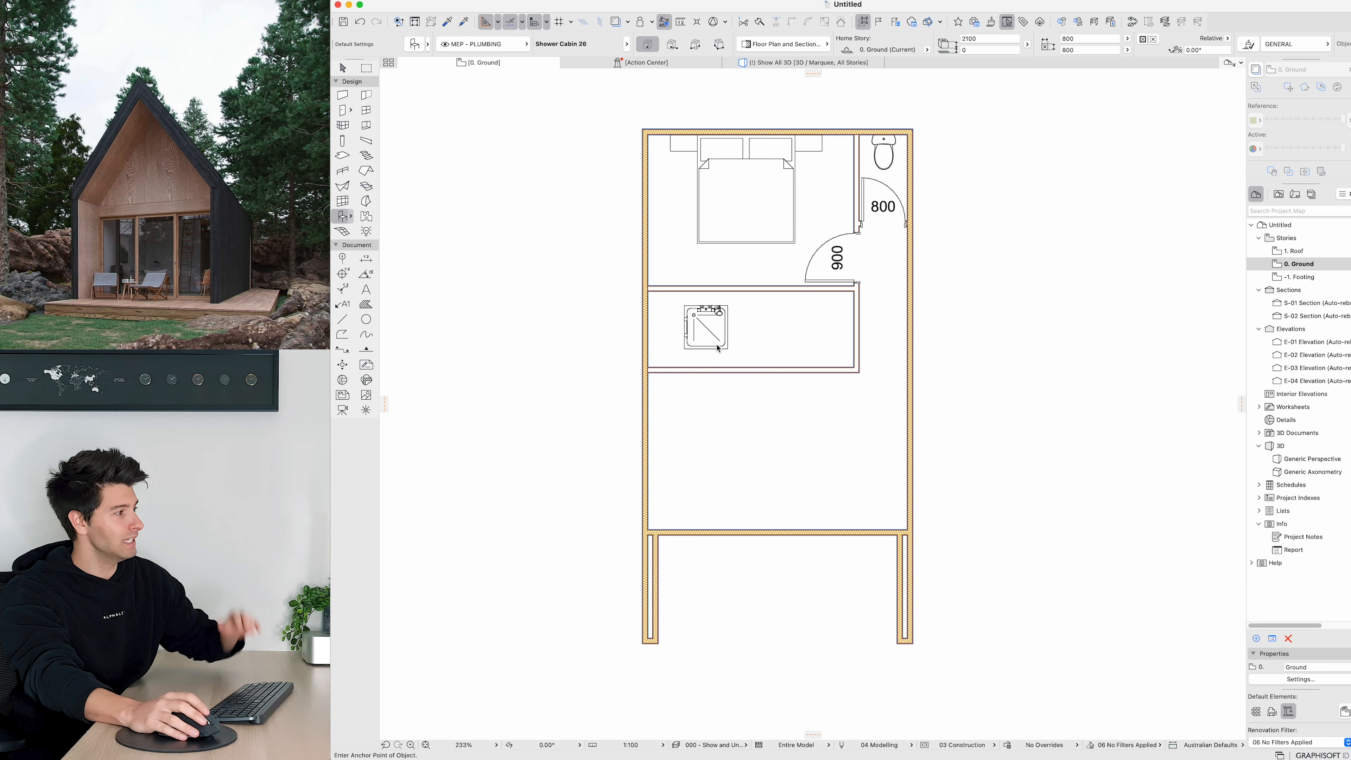
{"action": "key", "text": "Escape"}
{"action": "scroll", "coordinate": [710, 335], "scroll_direction": "up", "scroll_amount": 5}
Step: Move the shower cabin into the room's upper-left corner and stretch it to the room's full depth
{"action": "left_click", "coordinate": [705, 328]}
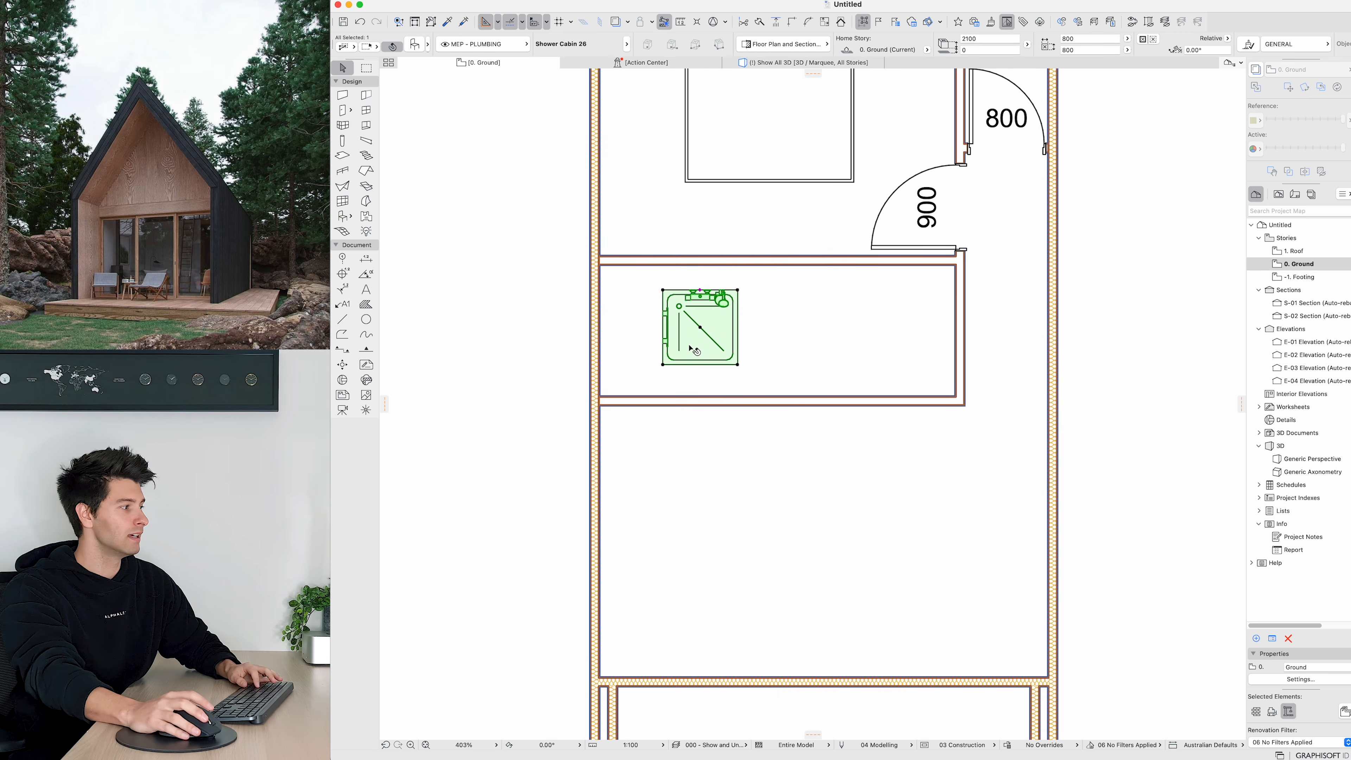
{"action": "left_click", "coordinate": [663, 290]}
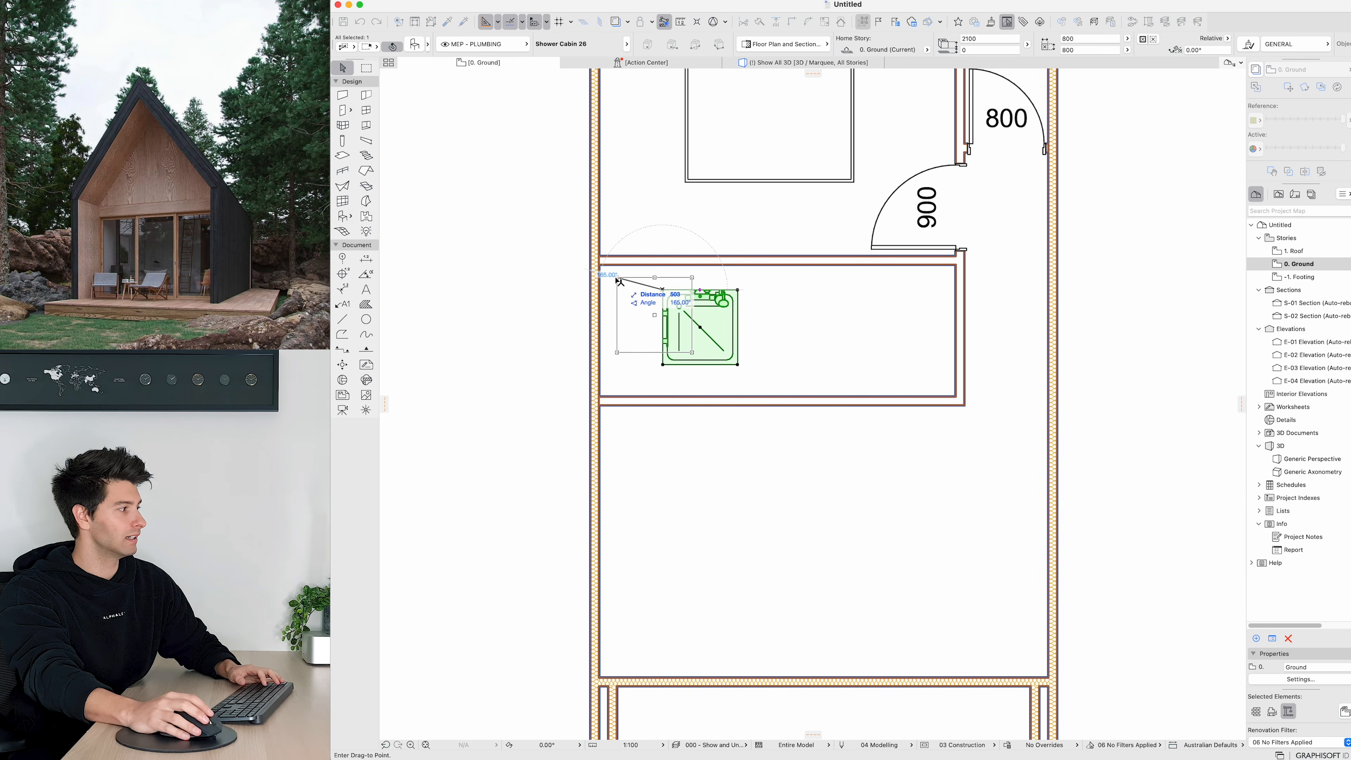
{"action": "left_click", "coordinate": [599, 265]}
{"action": "left_click", "coordinate": [674, 341]}
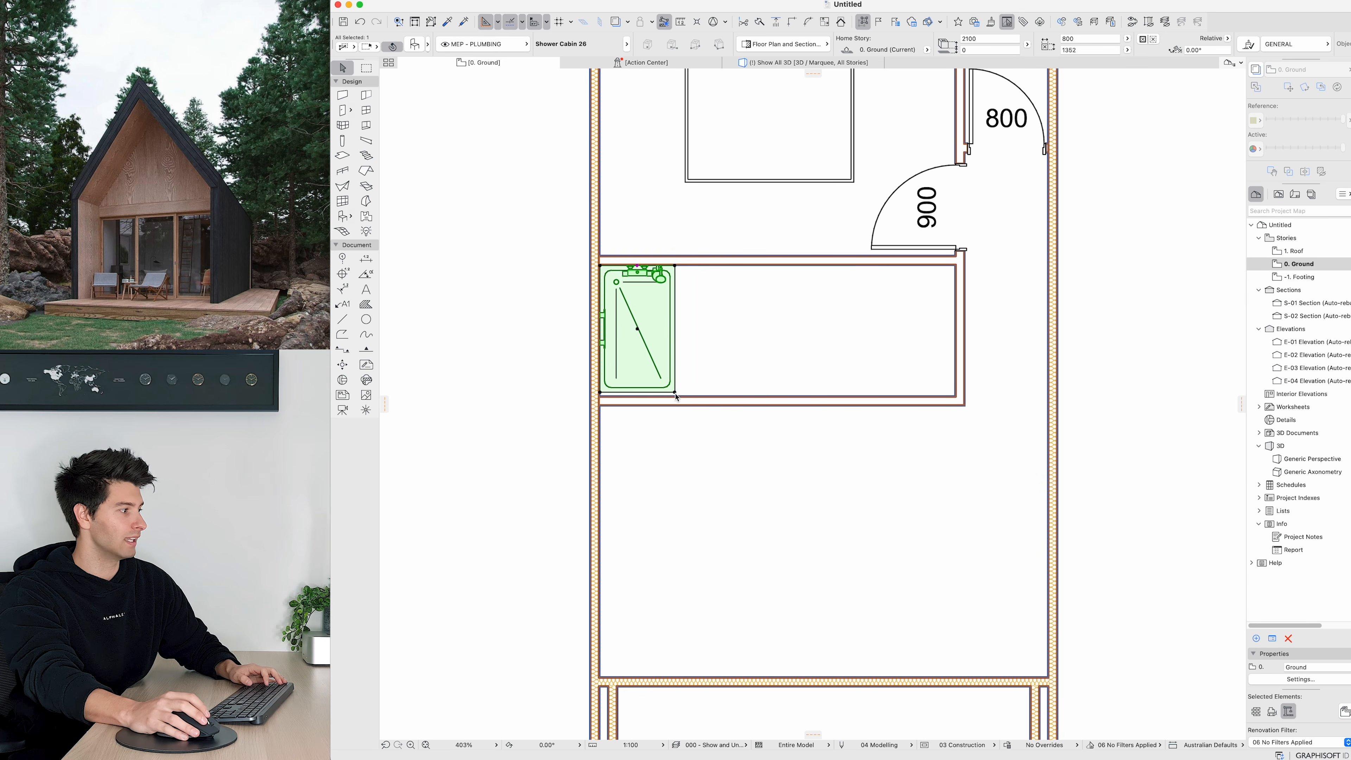
{"action": "left_click", "coordinate": [675, 395]}
{"action": "left_click", "coordinate": [724, 371]}
{"action": "scroll", "coordinate": [737, 366], "scroll_direction": "down", "scroll_amount": 3}
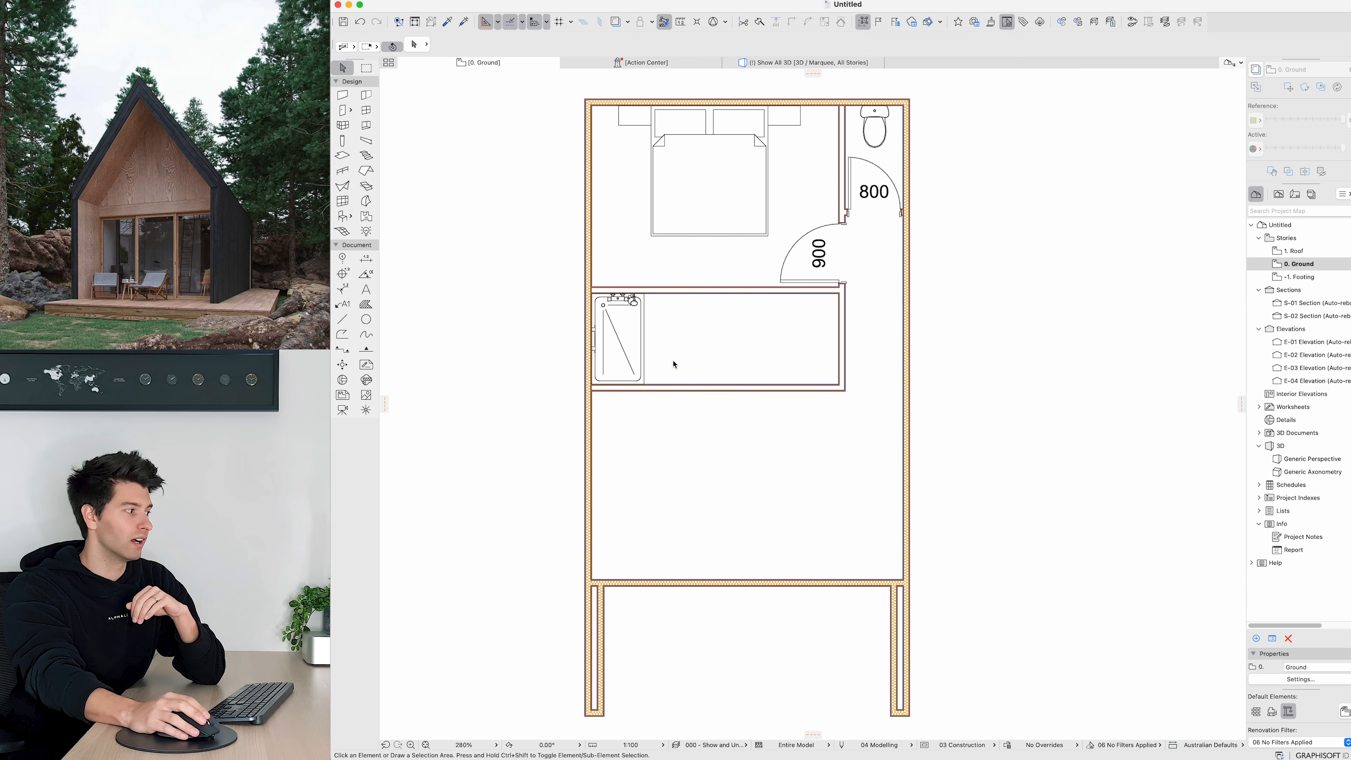
Step: Mirror the shower cabin about a horizontal axis through its centre
{"action": "left_click", "coordinate": [626, 341]}
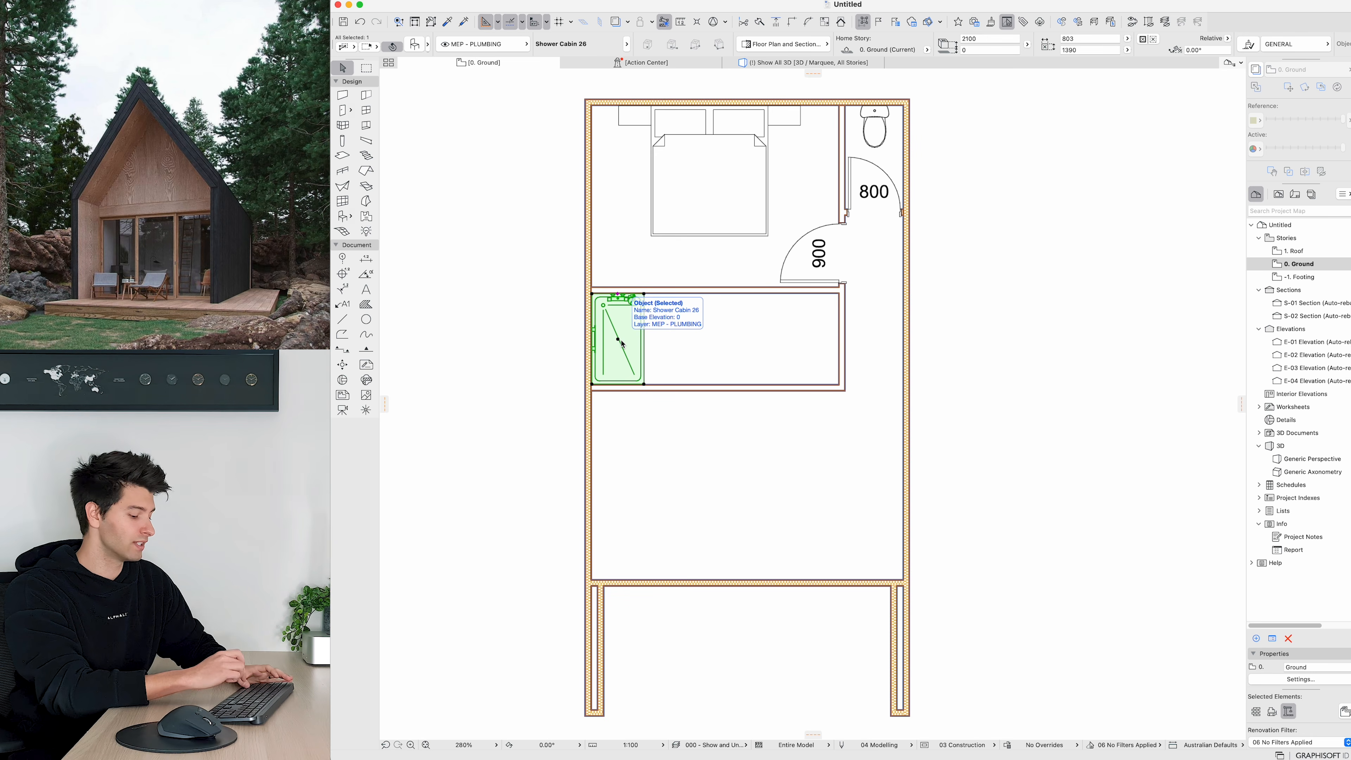
{"action": "key", "text": "super+m"}
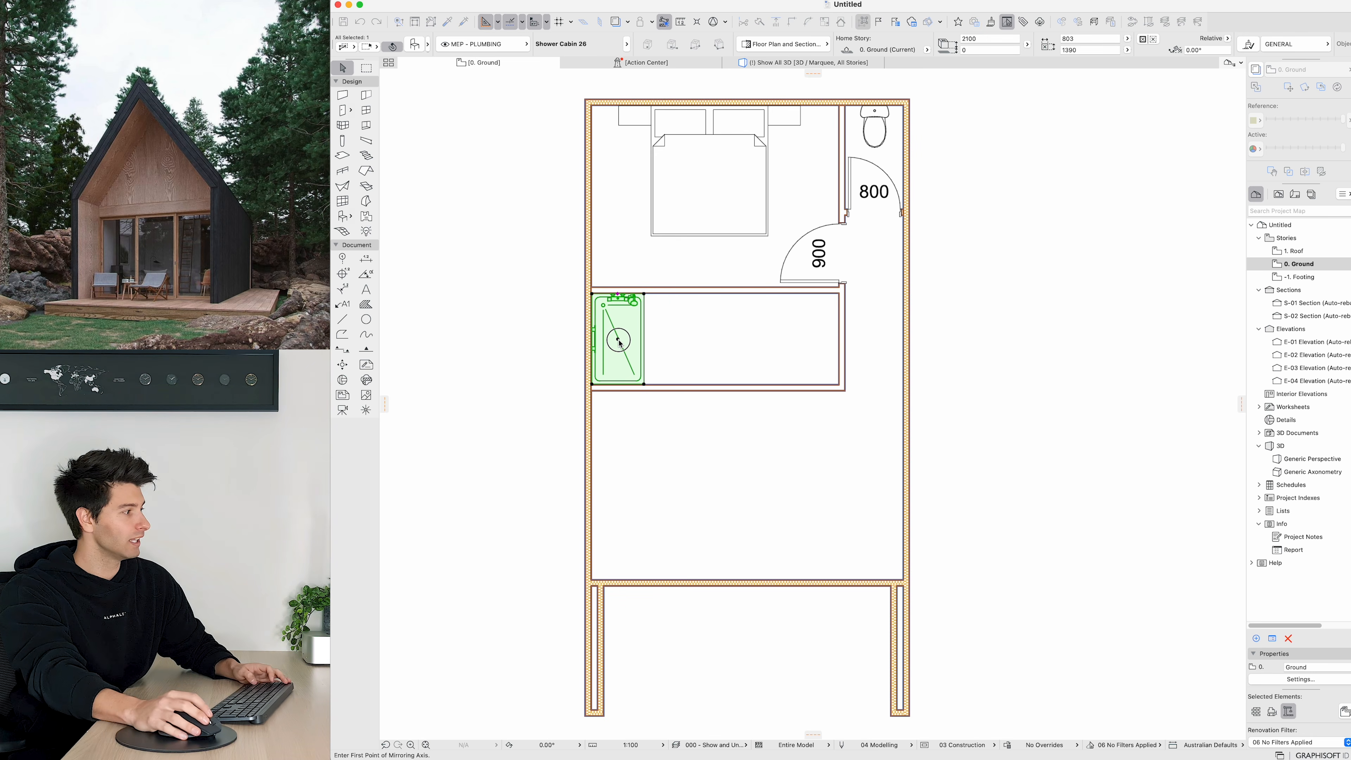
{"action": "left_click", "coordinate": [618, 341]}
{"action": "left_click", "coordinate": [688, 341]}
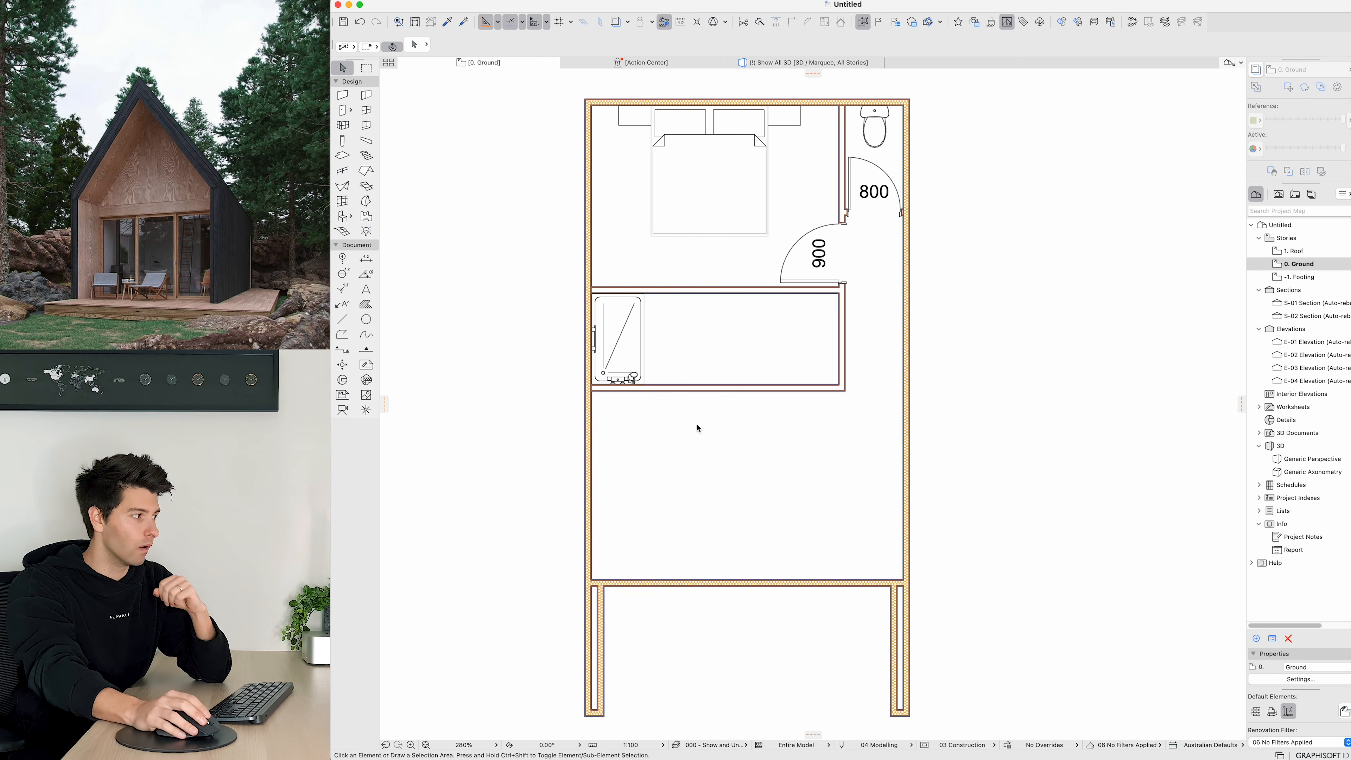
Step: Open the object default settings, search for vanity and choose Basin Cabinet 26
{"action": "left_click", "coordinate": [343, 216]}
{"action": "left_click", "coordinate": [414, 44]}
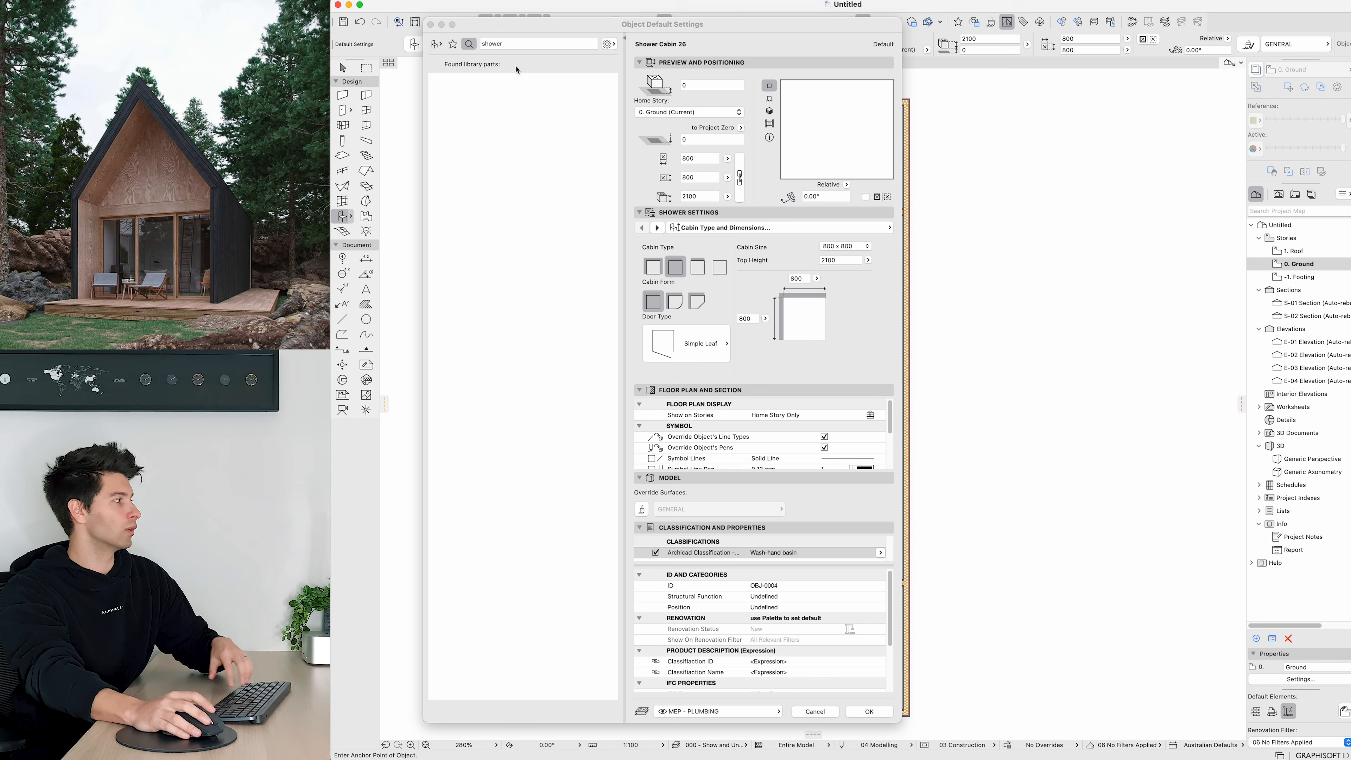
{"action": "double_click", "coordinate": [525, 47]}
{"action": "type", "text": "vanity"}
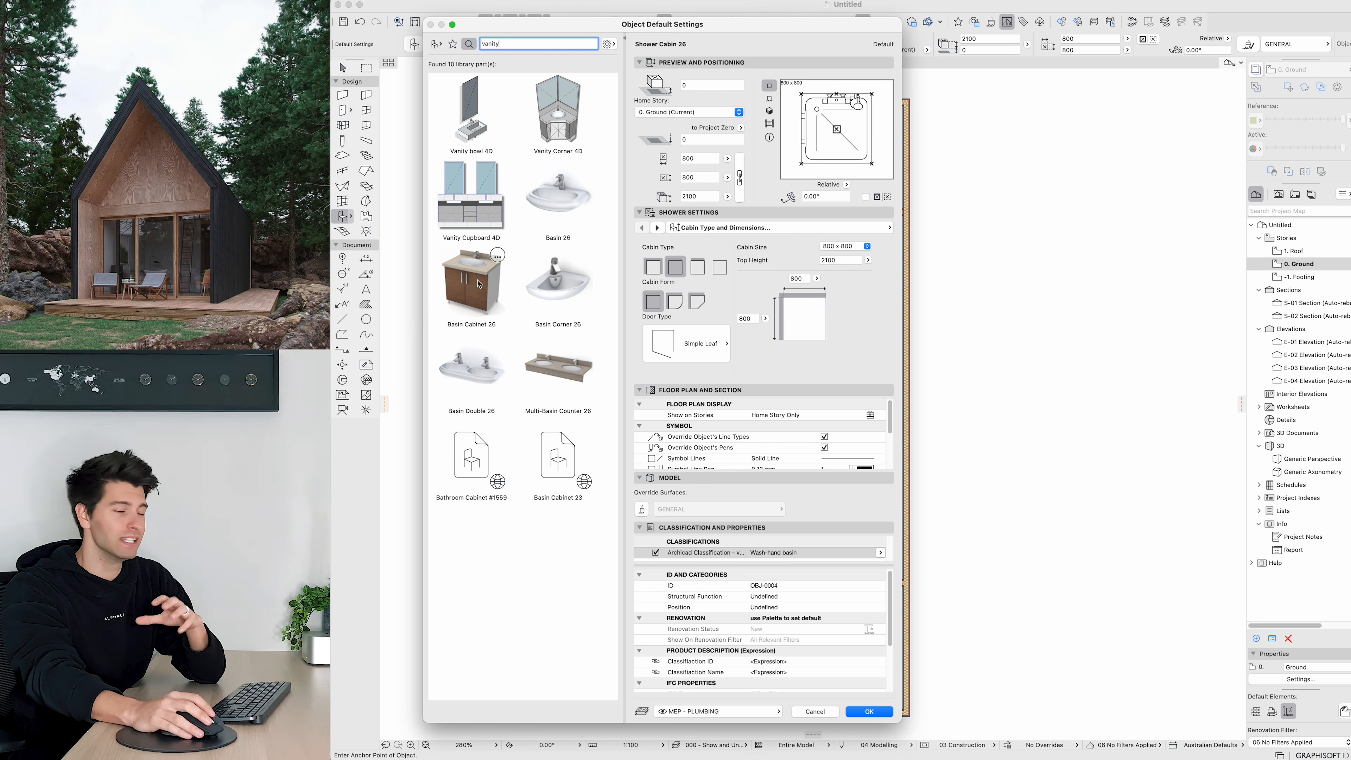
{"action": "left_click", "coordinate": [479, 284]}
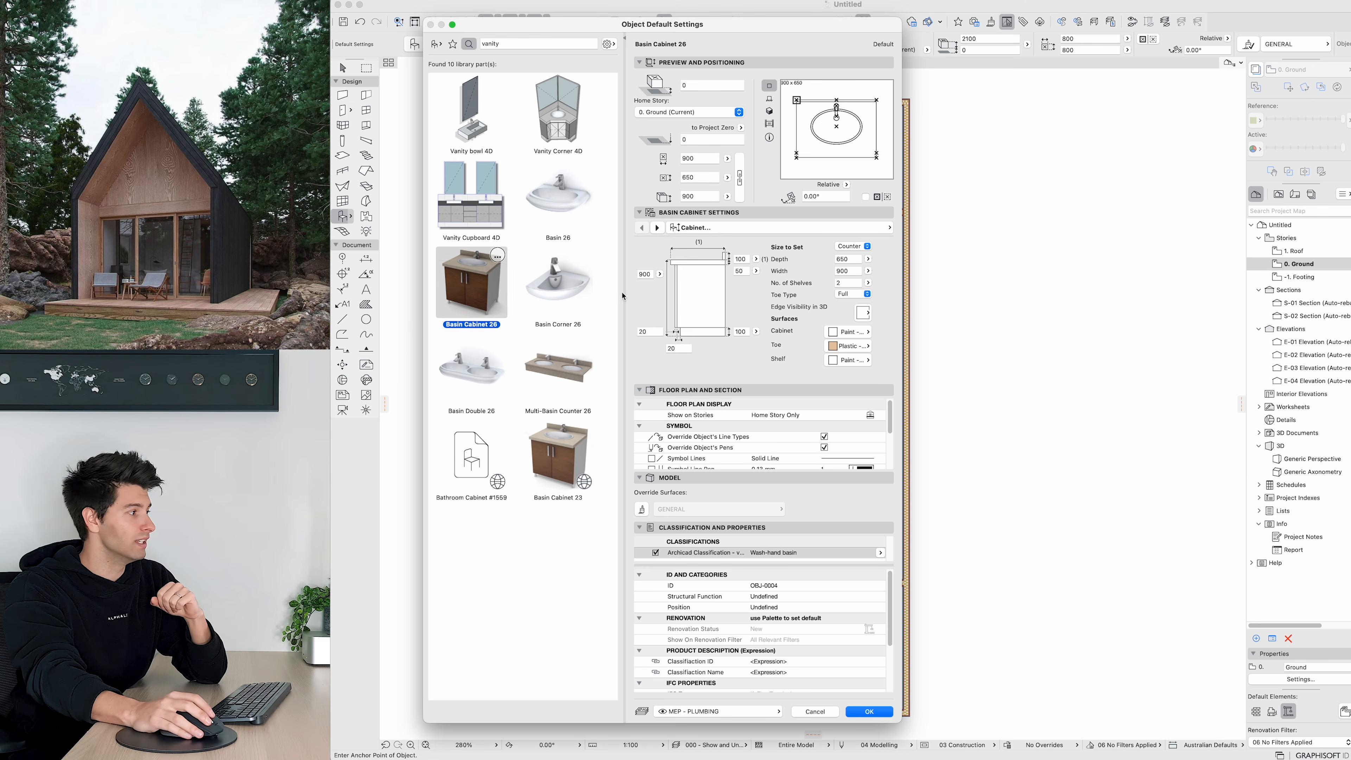
{"action": "left_click", "coordinate": [876, 715]}
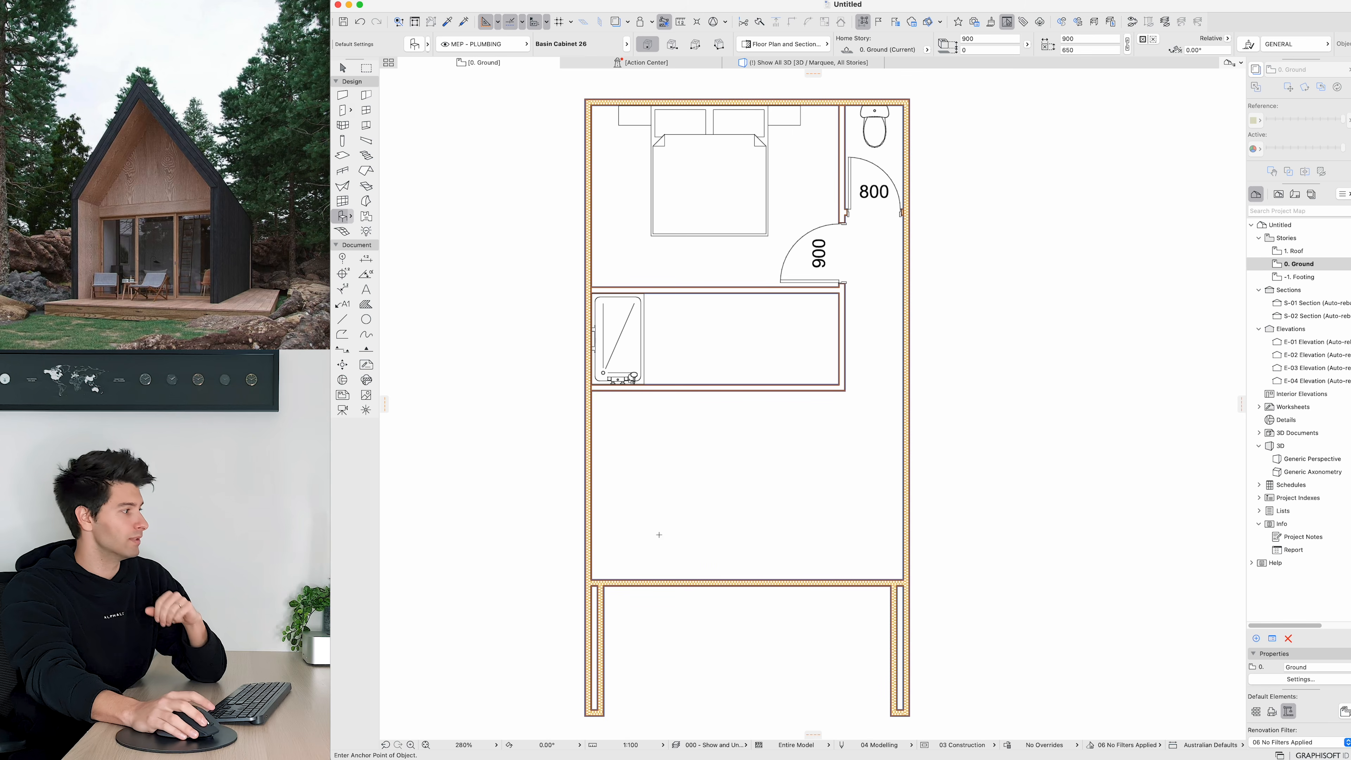
Step: Place the basin cabinet in the room, rotate it 180° and move it against the lower wall
{"action": "left_click", "coordinate": [737, 342]}
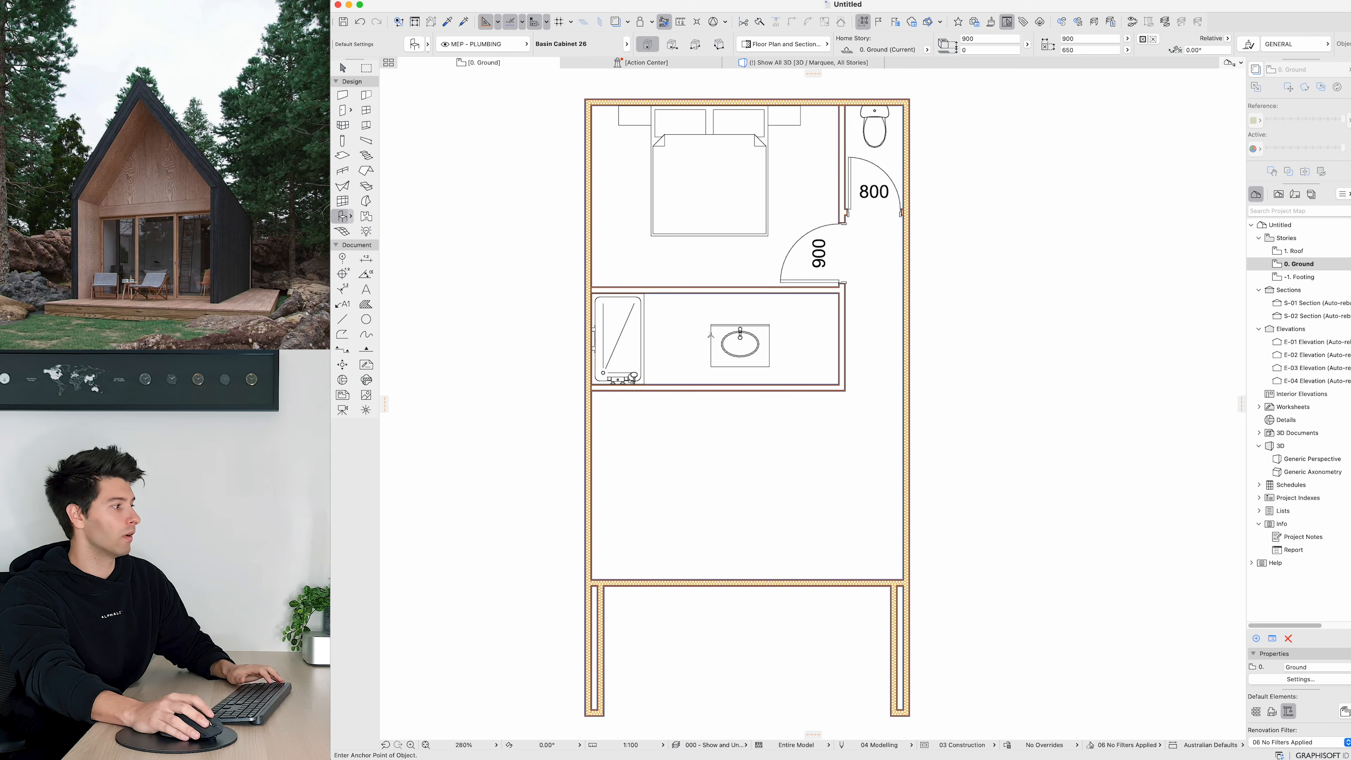
{"action": "key", "text": "super+e"}
{"action": "left_click", "coordinate": [733, 342]}
{"action": "left_click", "coordinate": [617, 342]}
{"action": "left_click", "coordinate": [910, 342]}
{"action": "key", "text": "super+d"}
{"action": "left_click", "coordinate": [696, 359]}
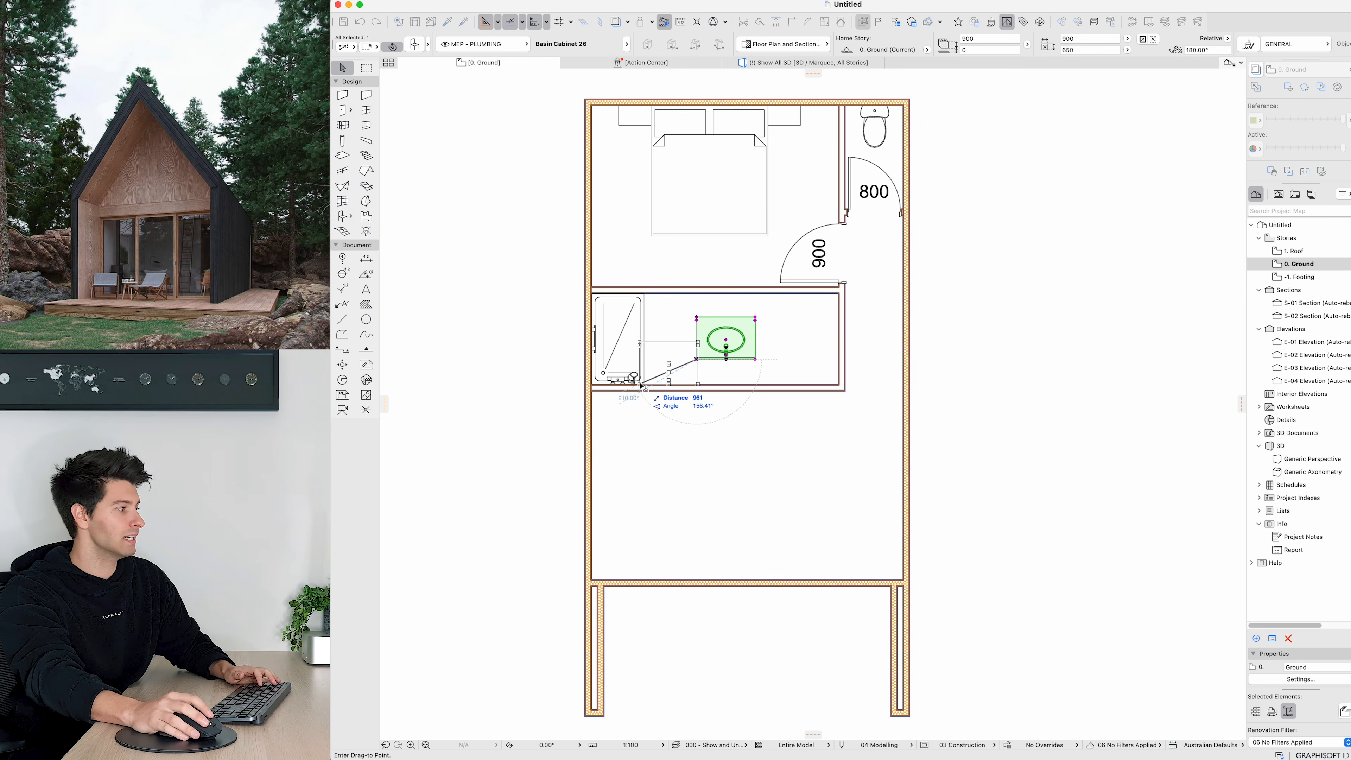
{"action": "left_click", "coordinate": [641, 384]}
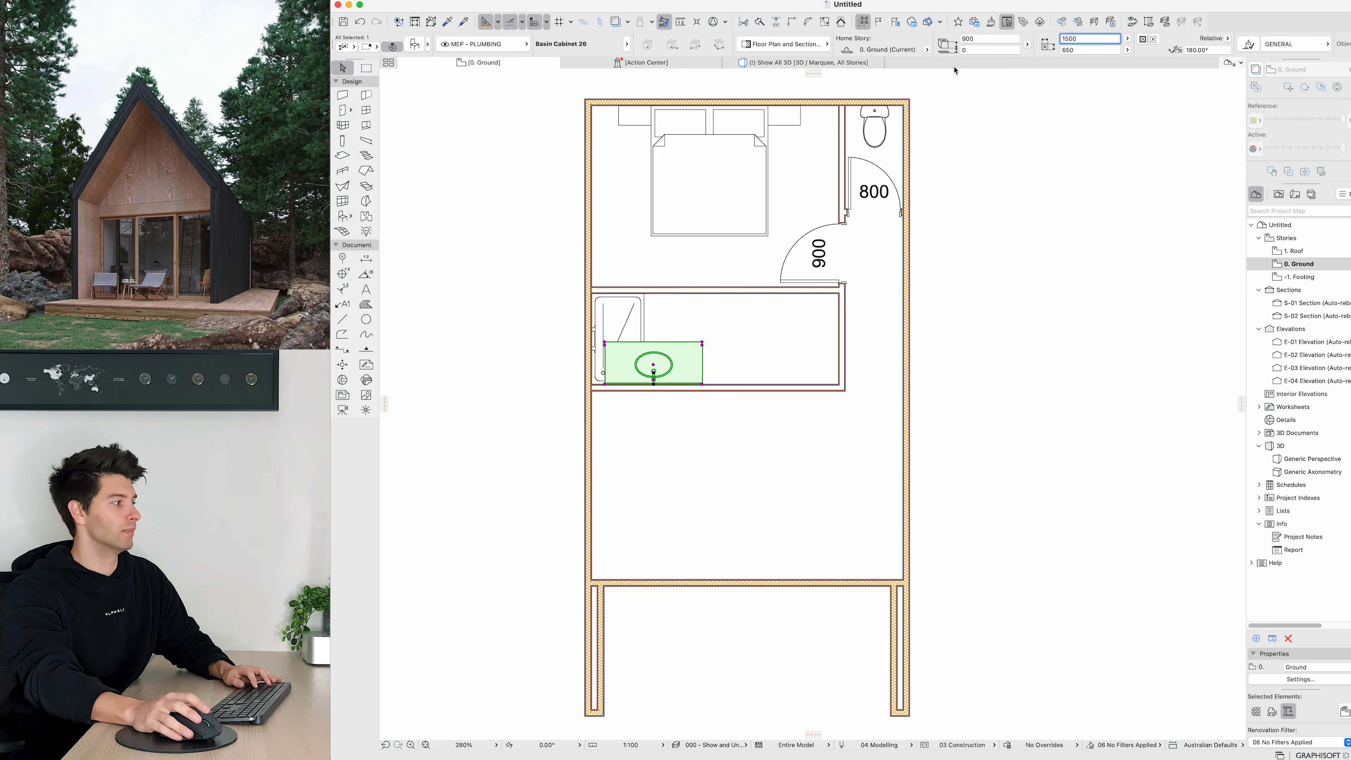
Step: Set the basin cabinet's width to 1500 mm and move it beside the shower cabin
{"action": "key", "text": "Return"}
{"action": "key", "text": "super+z"}
{"action": "key", "text": "super+d"}
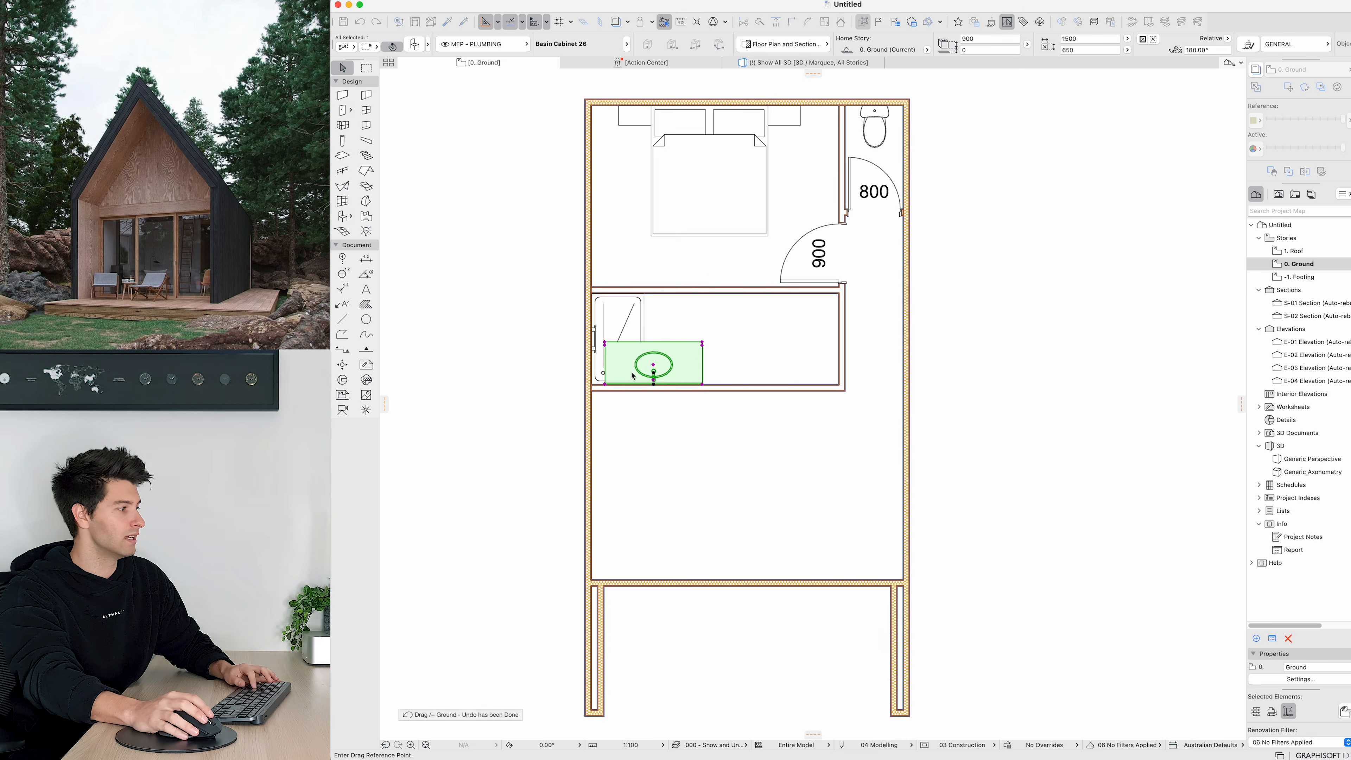
{"action": "left_click", "coordinate": [628, 375]}
{"action": "left_click", "coordinate": [715, 375]}
{"action": "key", "text": "super+d"}
{"action": "left_click", "coordinate": [690, 384]}
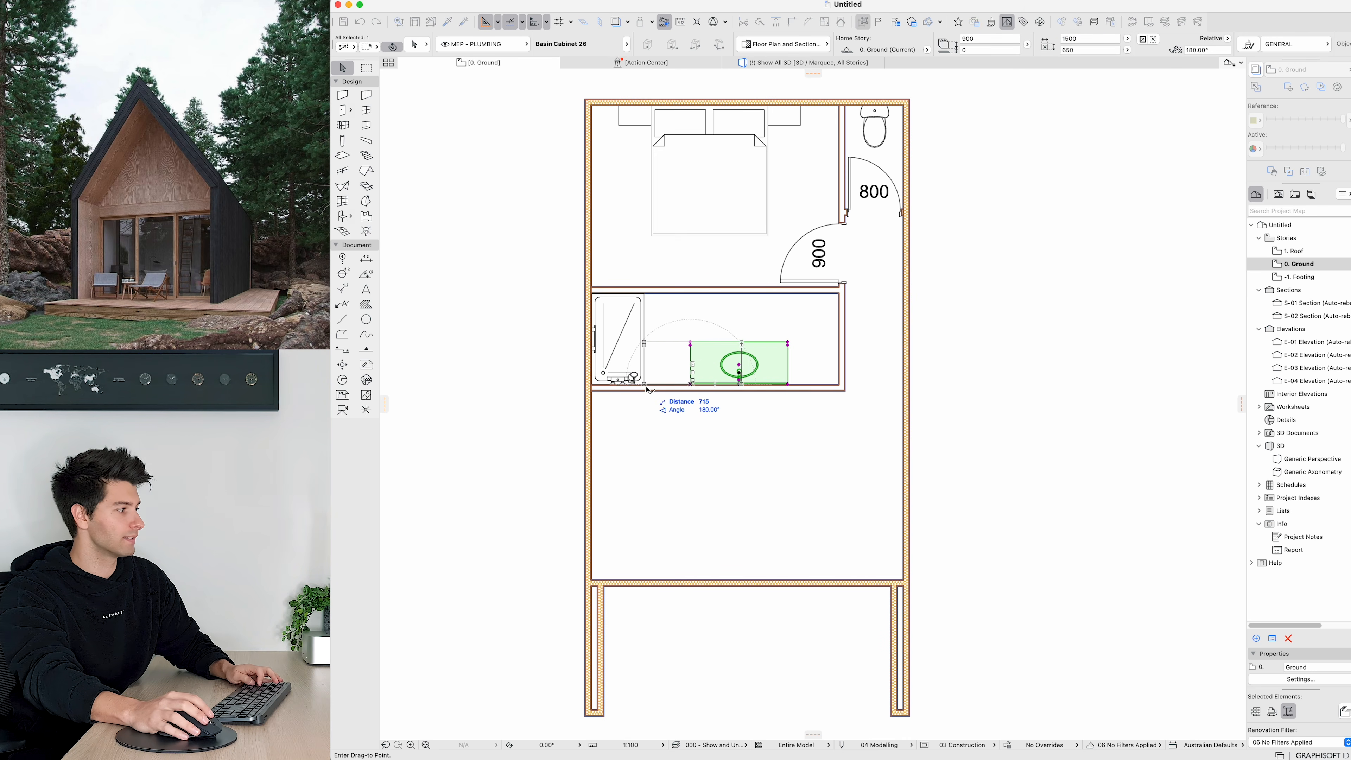
{"action": "left_click", "coordinate": [644, 384]}
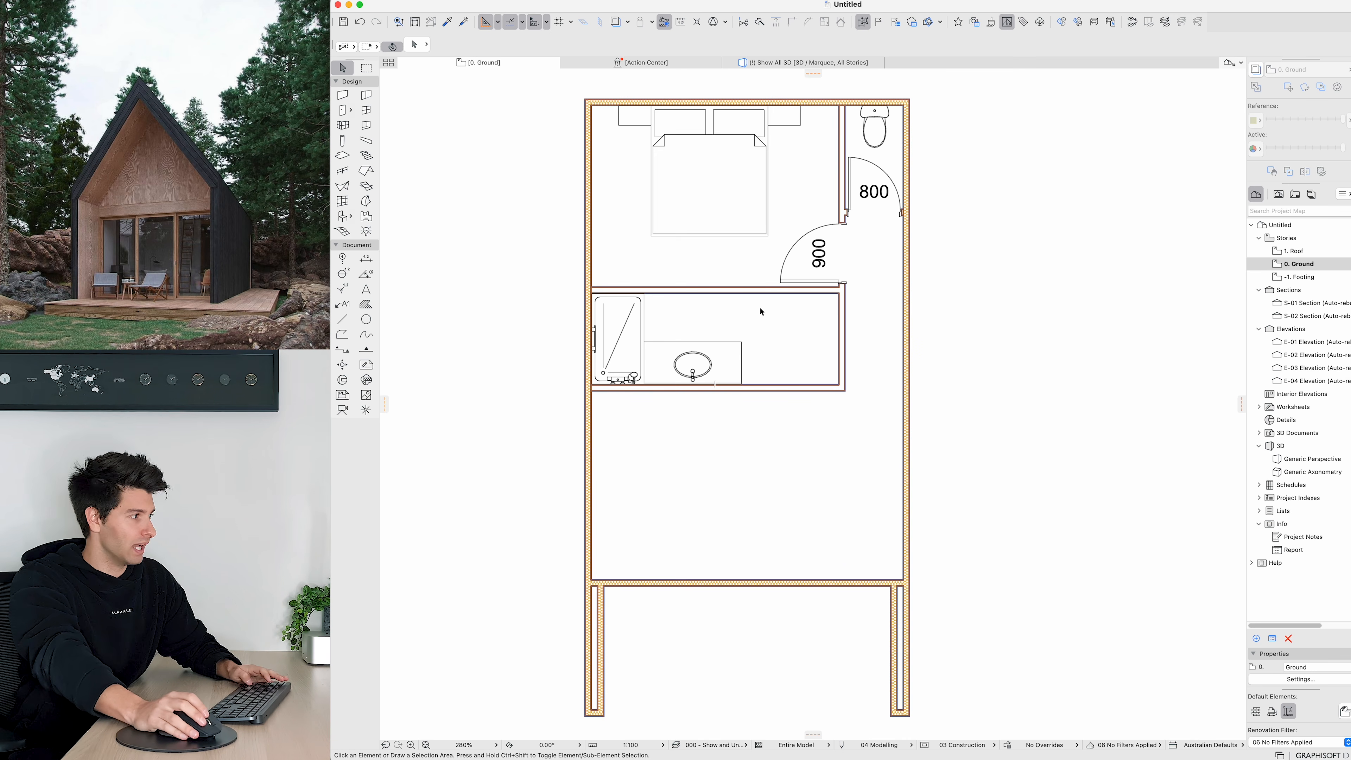
Step: Place a door in the room's upper partition, opening into the room
{"action": "left_click", "coordinate": [783, 278], "text": "alt"}
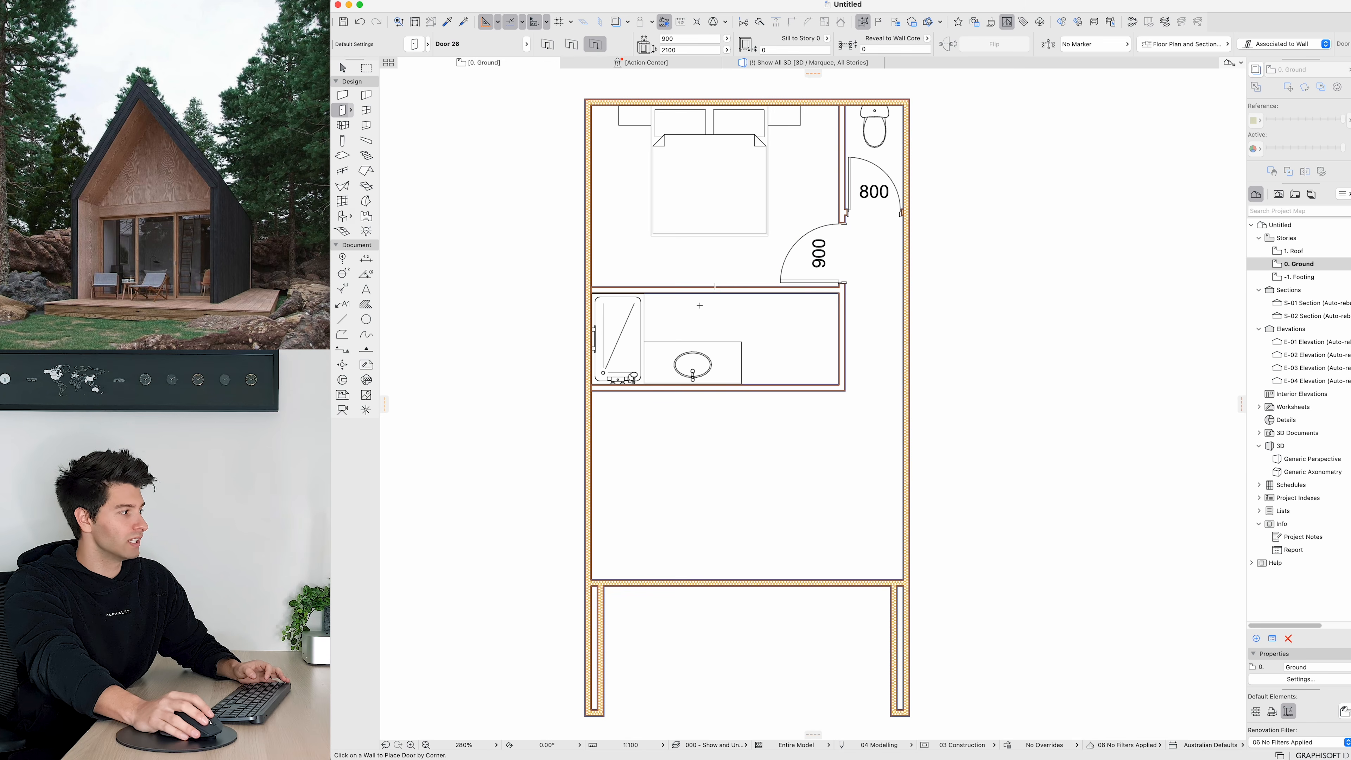
{"action": "left_click", "coordinate": [729, 293]}
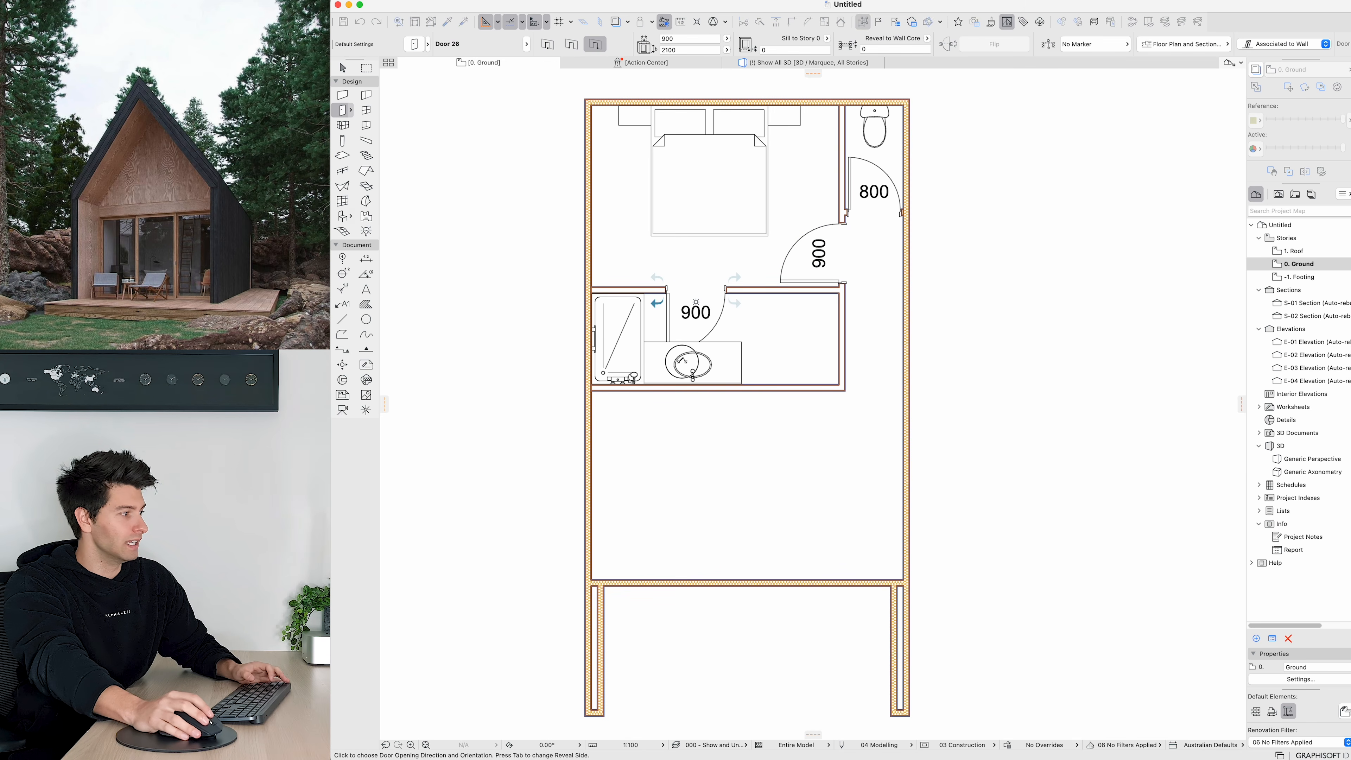
{"action": "left_click", "coordinate": [672, 323]}
{"action": "key", "text": "Escape"}
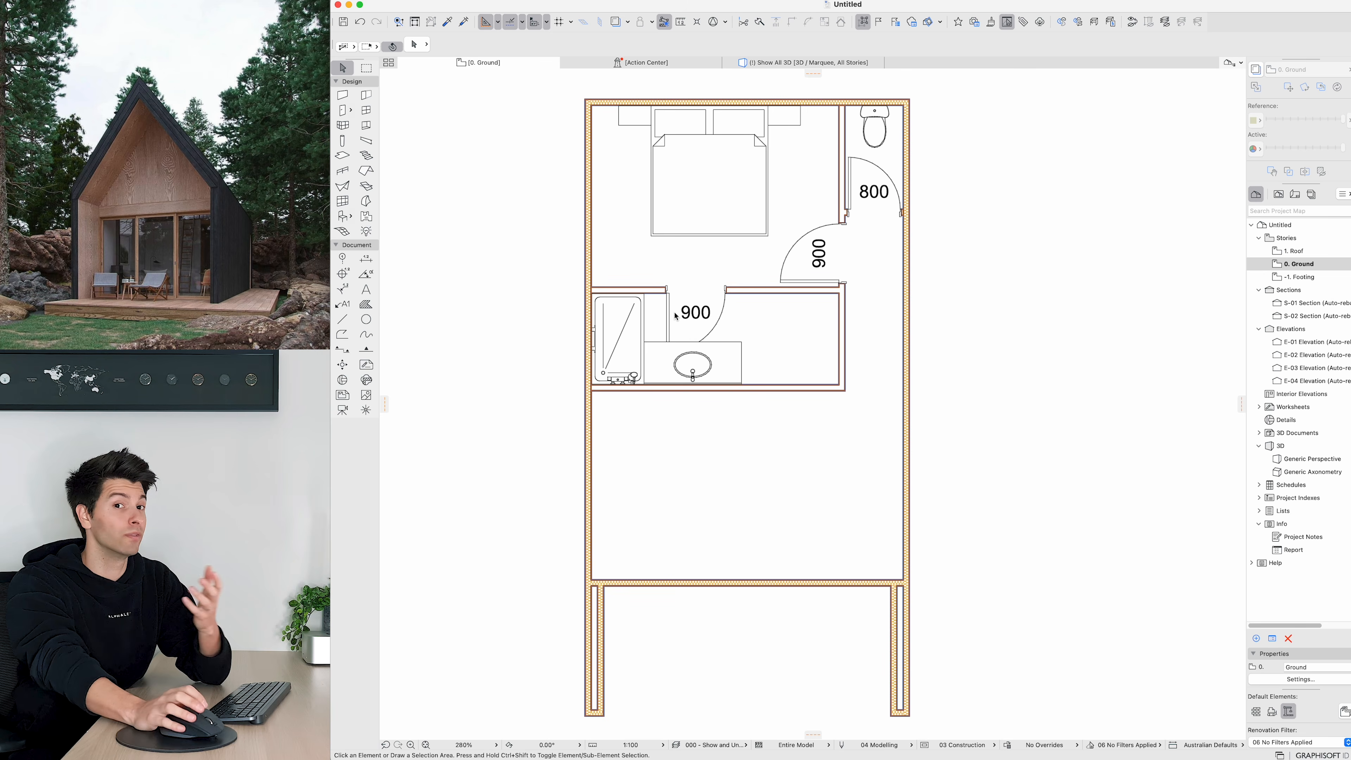
Step: Replace the selected door with Pocket Door 26 found by searching for pocket
{"action": "left_click", "coordinate": [668, 296]}
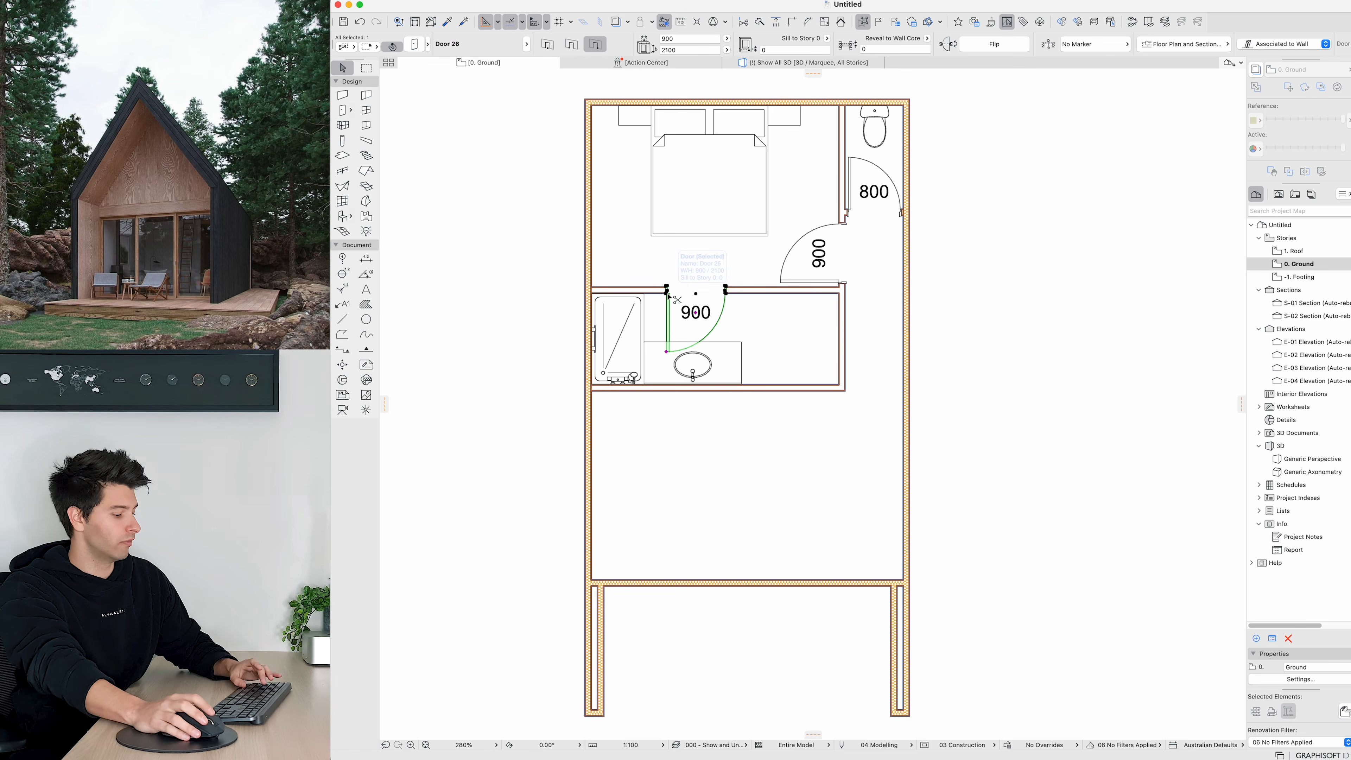
{"action": "double_click", "coordinate": [668, 297]}
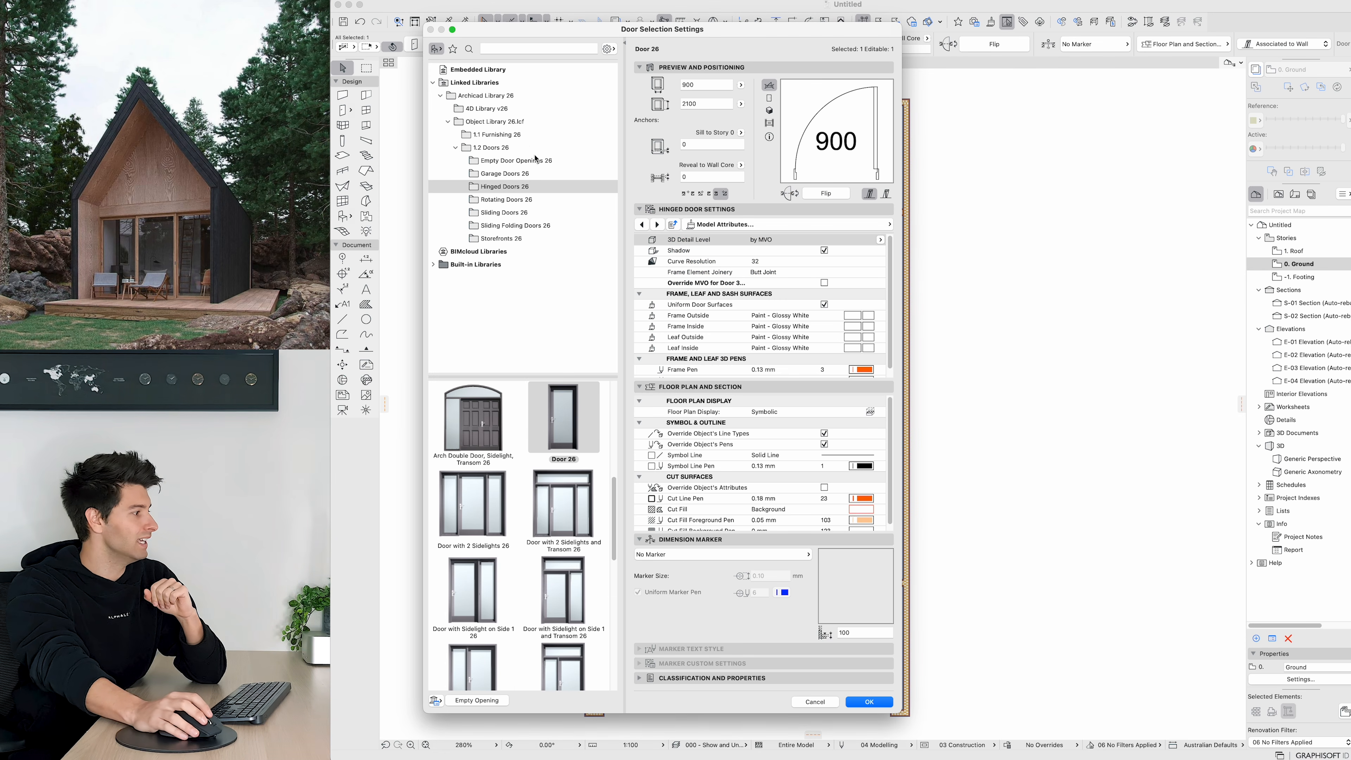
{"action": "left_click", "coordinate": [514, 50]}
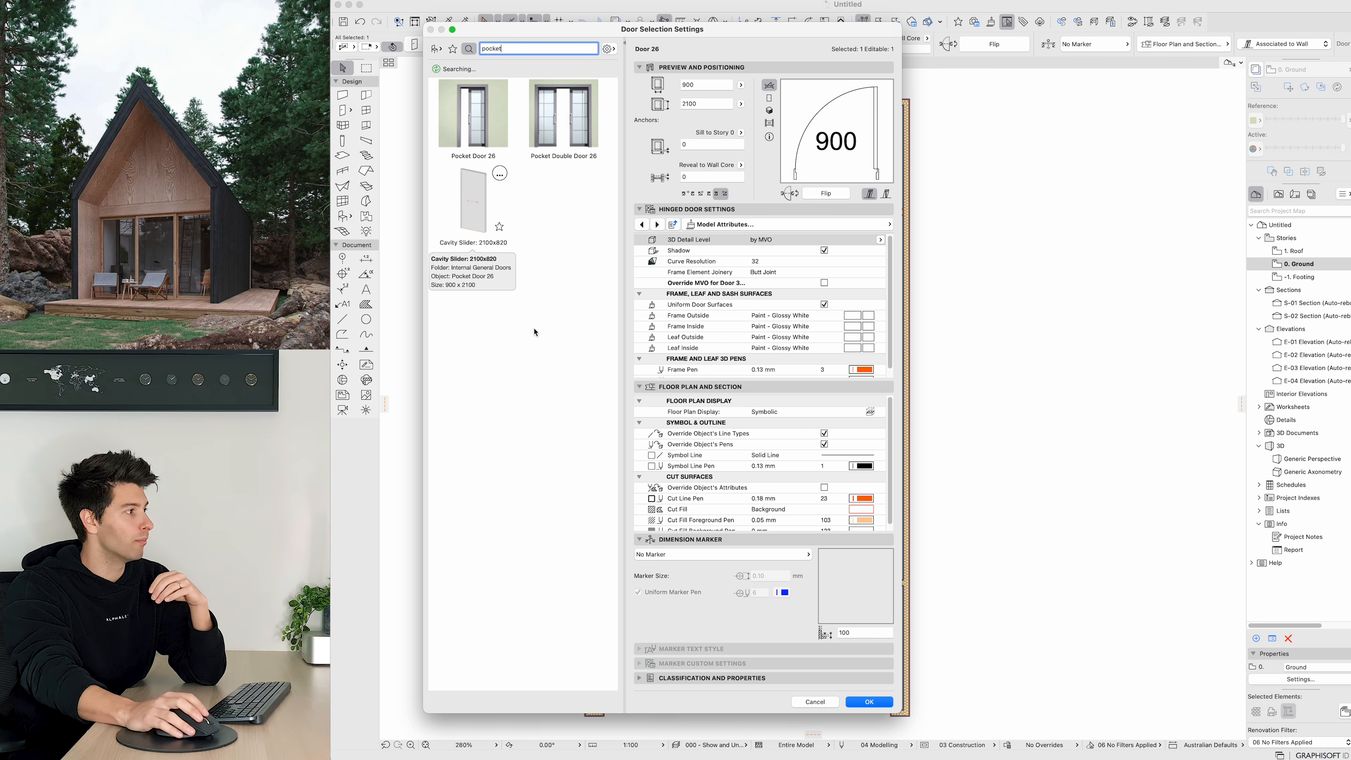
{"action": "left_click", "coordinate": [824, 428]}
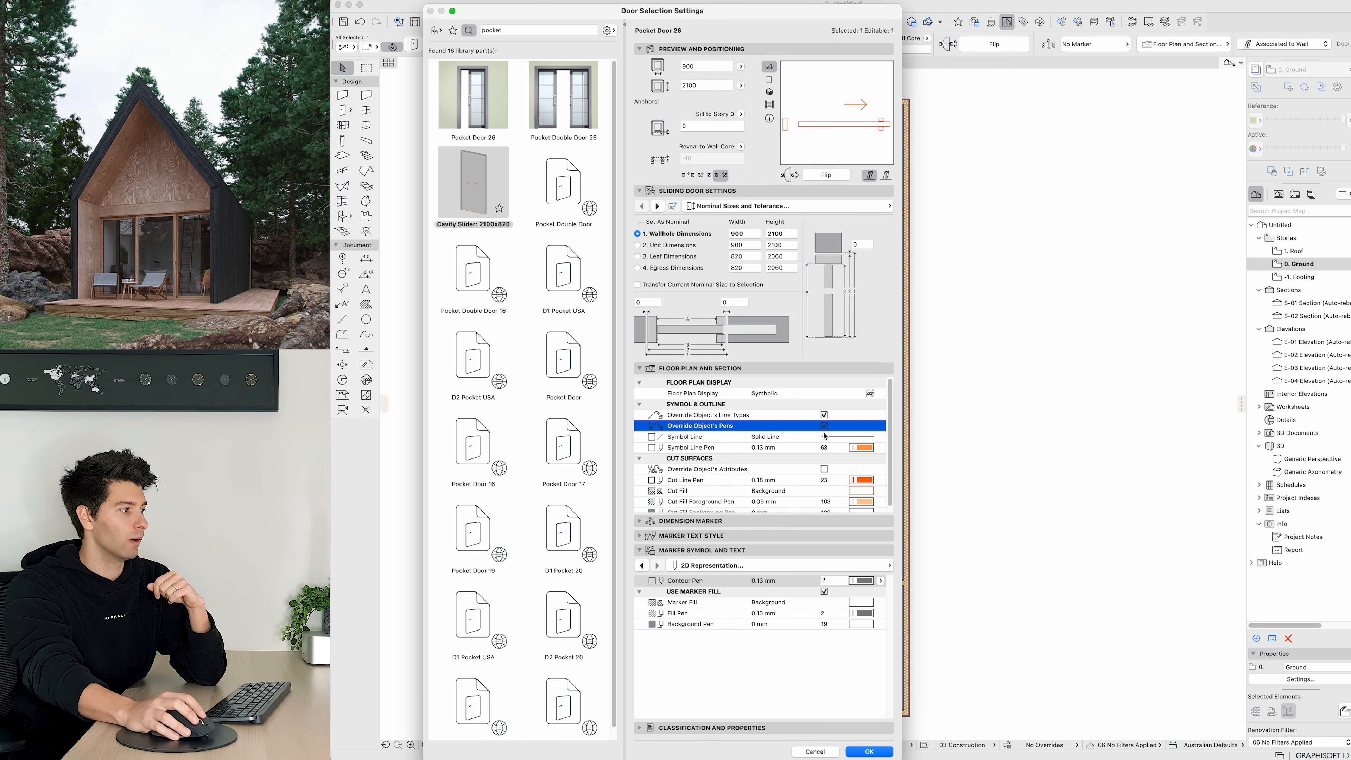
{"action": "left_click", "coordinate": [869, 448]}
{"action": "left_click", "coordinate": [889, 450]}
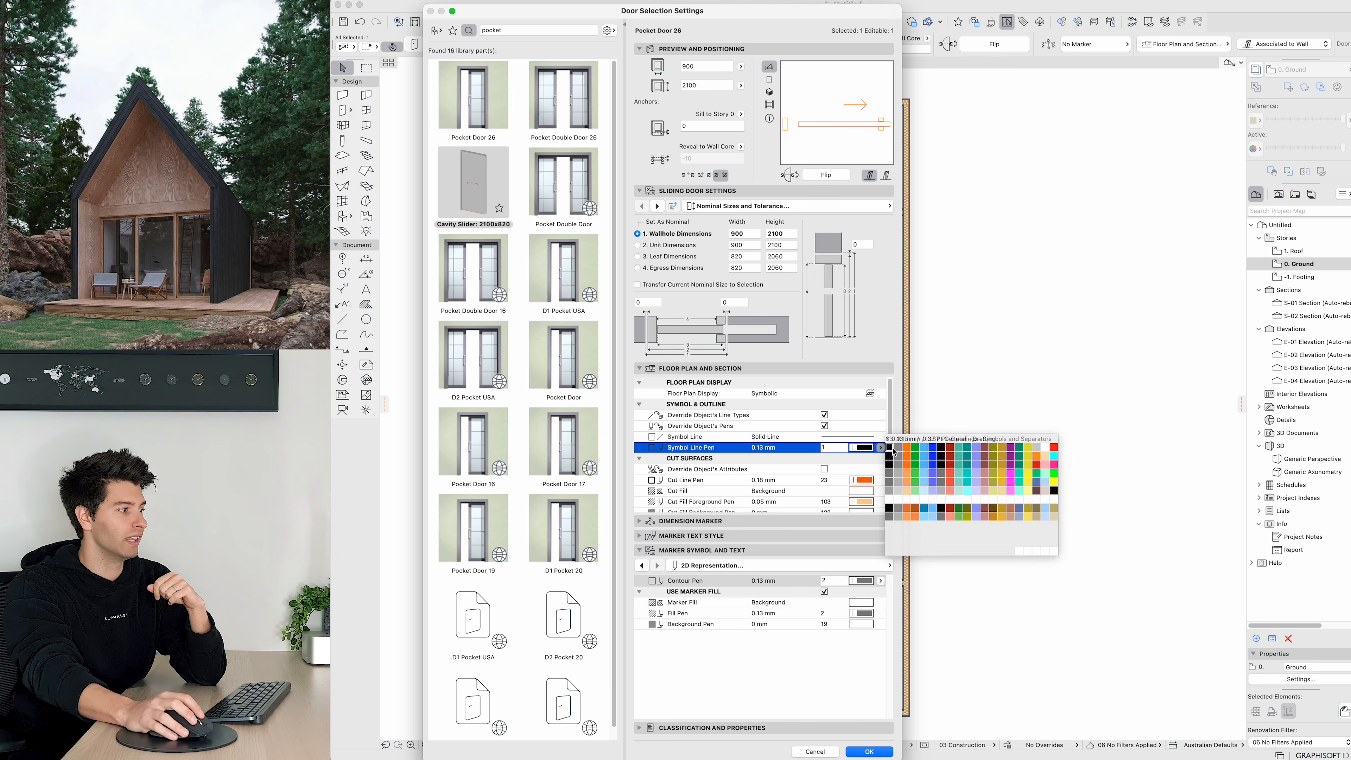
{"action": "left_click", "coordinate": [868, 751]}
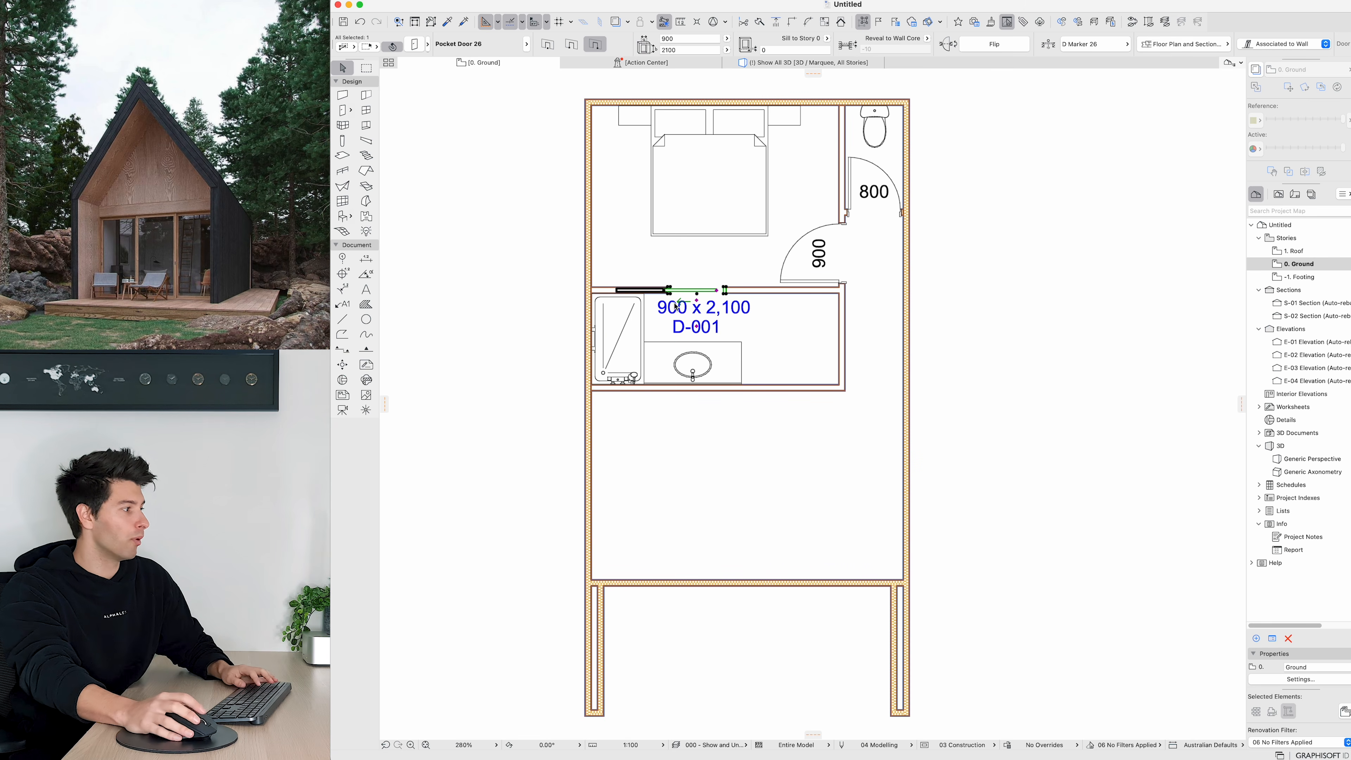
Step: Mirror the pocket door and move it left toward the shower side of the partition
{"action": "key", "text": "super+m"}
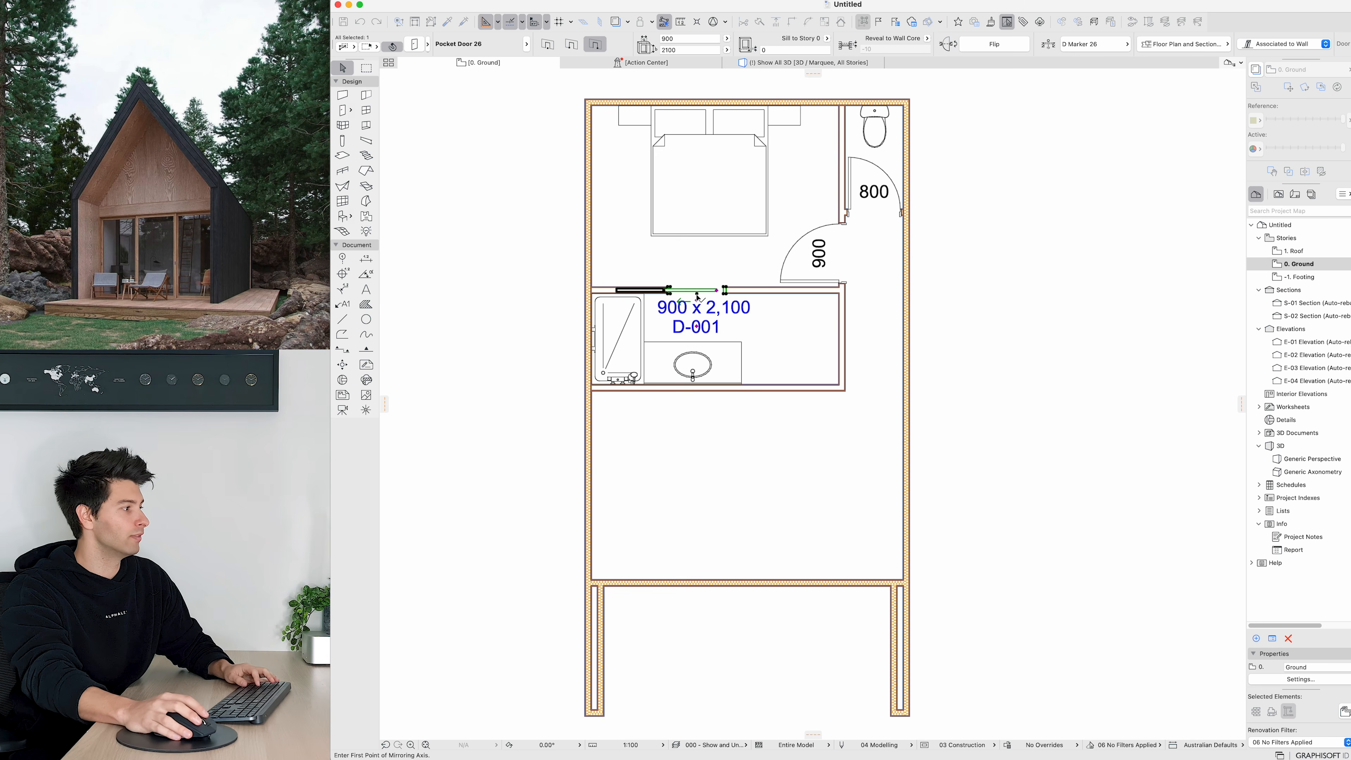
{"action": "left_click", "coordinate": [697, 295]}
{"action": "key", "text": "super+d"}
{"action": "left_click", "coordinate": [669, 294]}
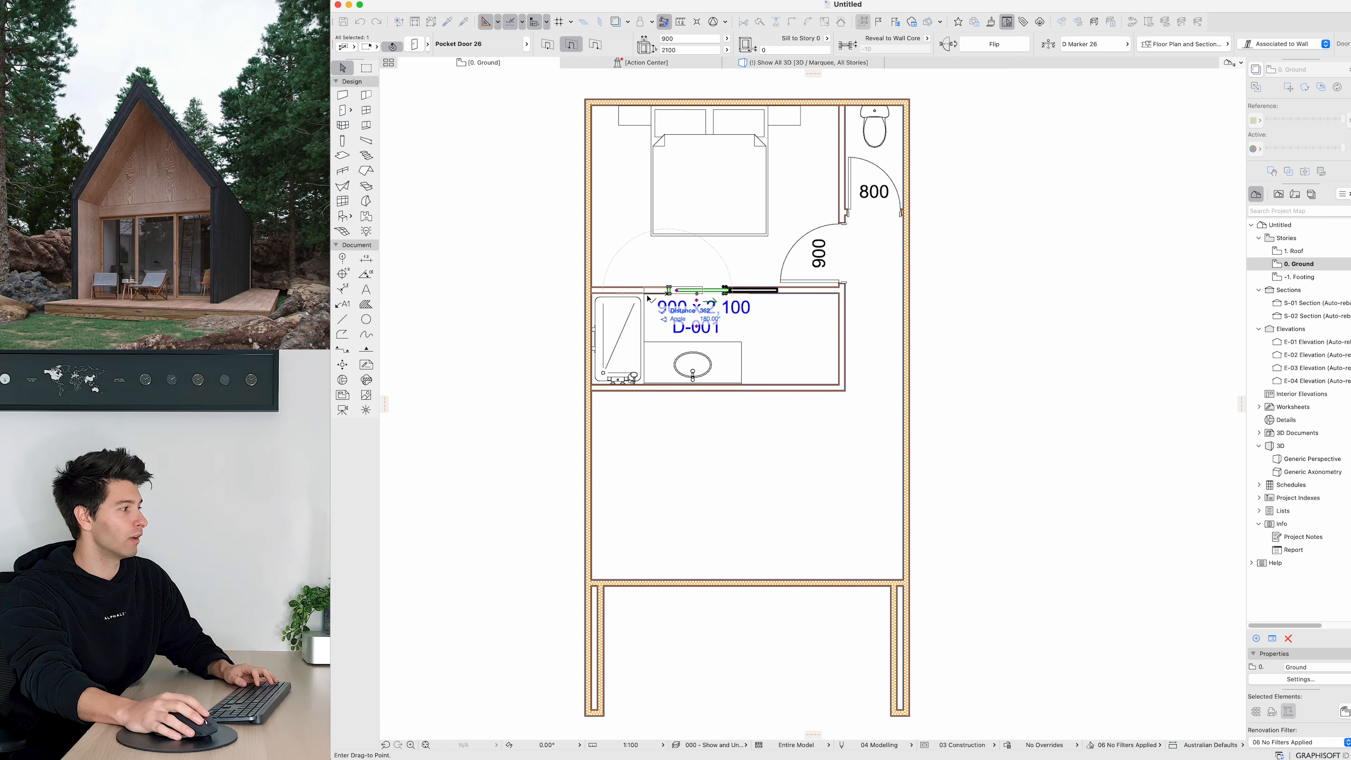
{"action": "left_click", "coordinate": [650, 299]}
{"action": "key", "text": "Escape"}
{"action": "scroll", "coordinate": [703, 290], "scroll_direction": "up", "scroll_amount": 3}
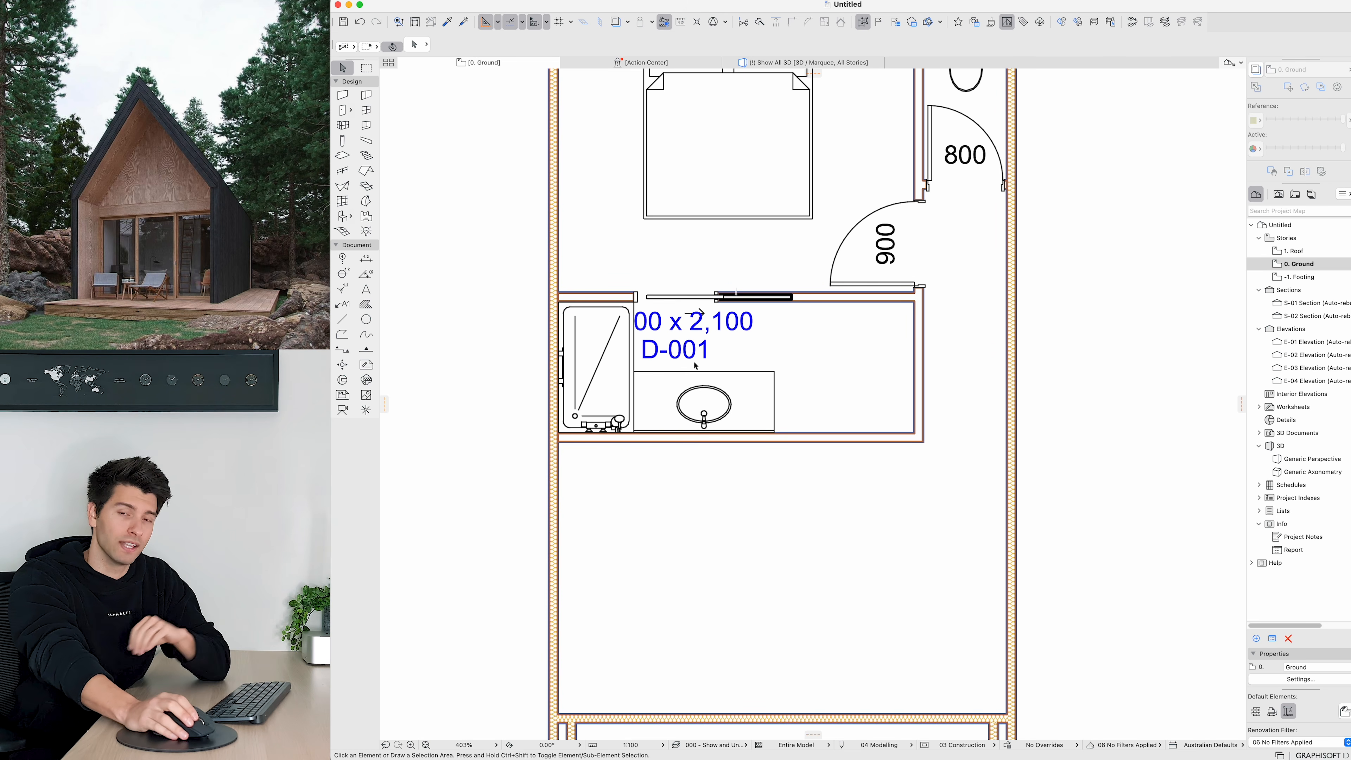
Step: Draw a vertical partition wall splitting the room to the right of the basin
{"action": "key", "text": "w"}
{"action": "left_click", "coordinate": [799, 302]}
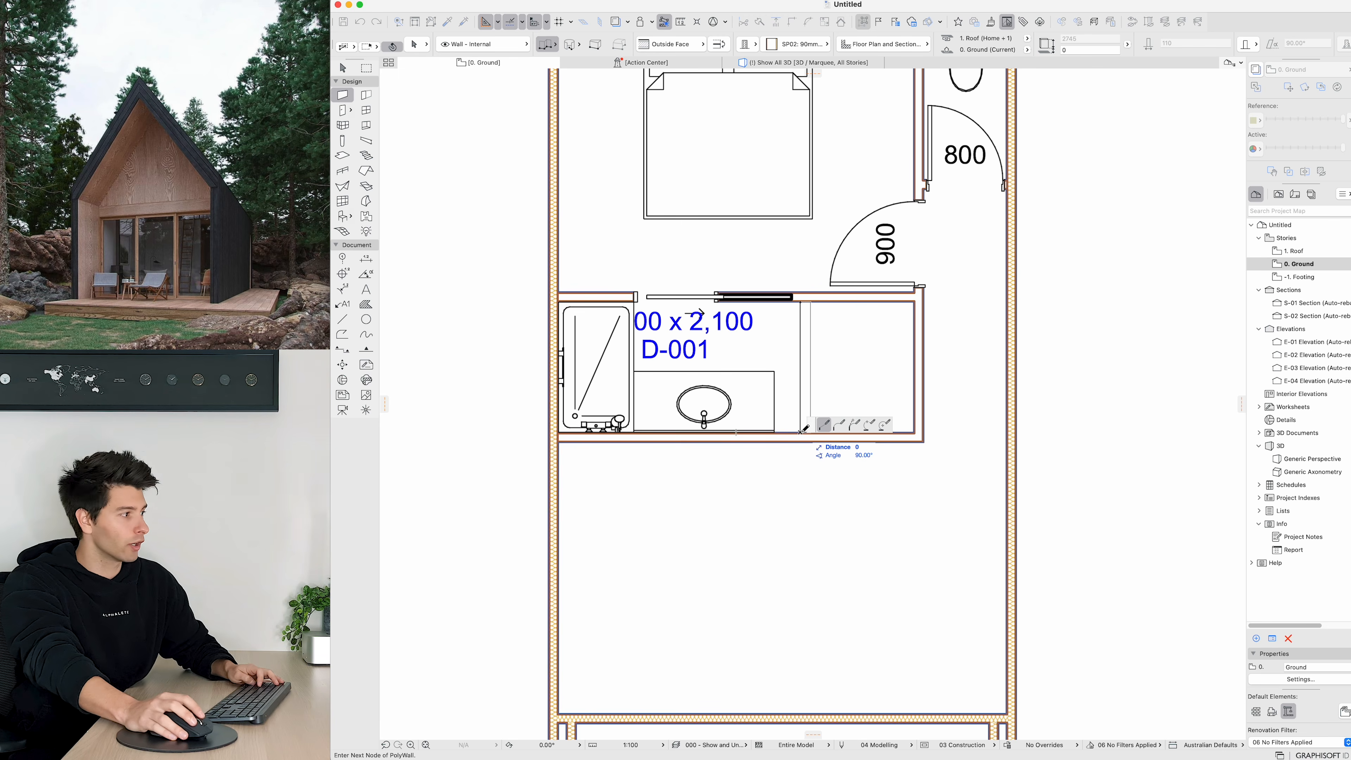
{"action": "left_click", "coordinate": [799, 432]}
{"action": "middle_click_drag", "start_coordinate": [779, 388], "coordinate": [675, 392]}
{"action": "key", "text": "Escape"}
Step: Stretch the basin cabinet's right edge to the new partition wall
{"action": "left_click", "coordinate": [656, 422]}
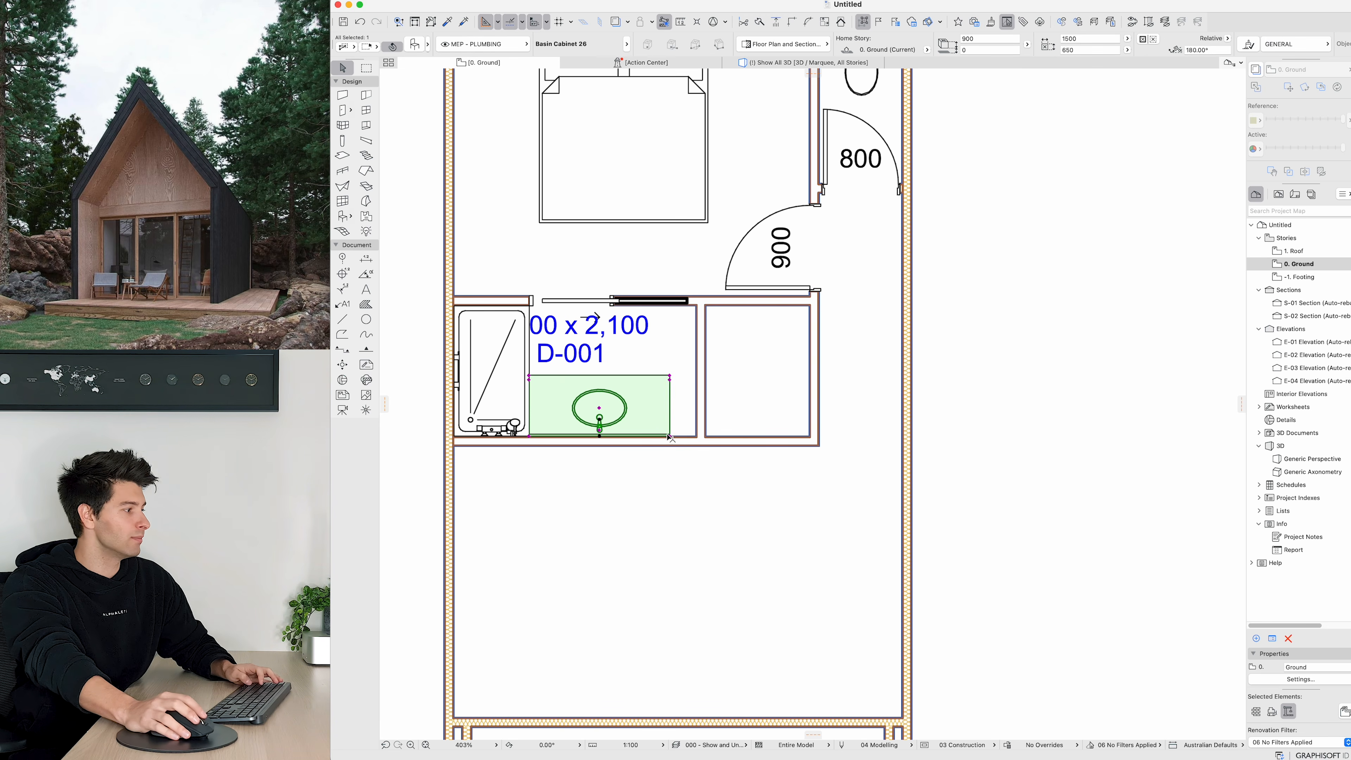
{"action": "left_click", "coordinate": [669, 436]}
{"action": "left_click", "coordinate": [696, 437]}
{"action": "key", "text": "Escape"}
{"action": "scroll", "coordinate": [685, 403], "scroll_direction": "down", "scroll_amount": 3}
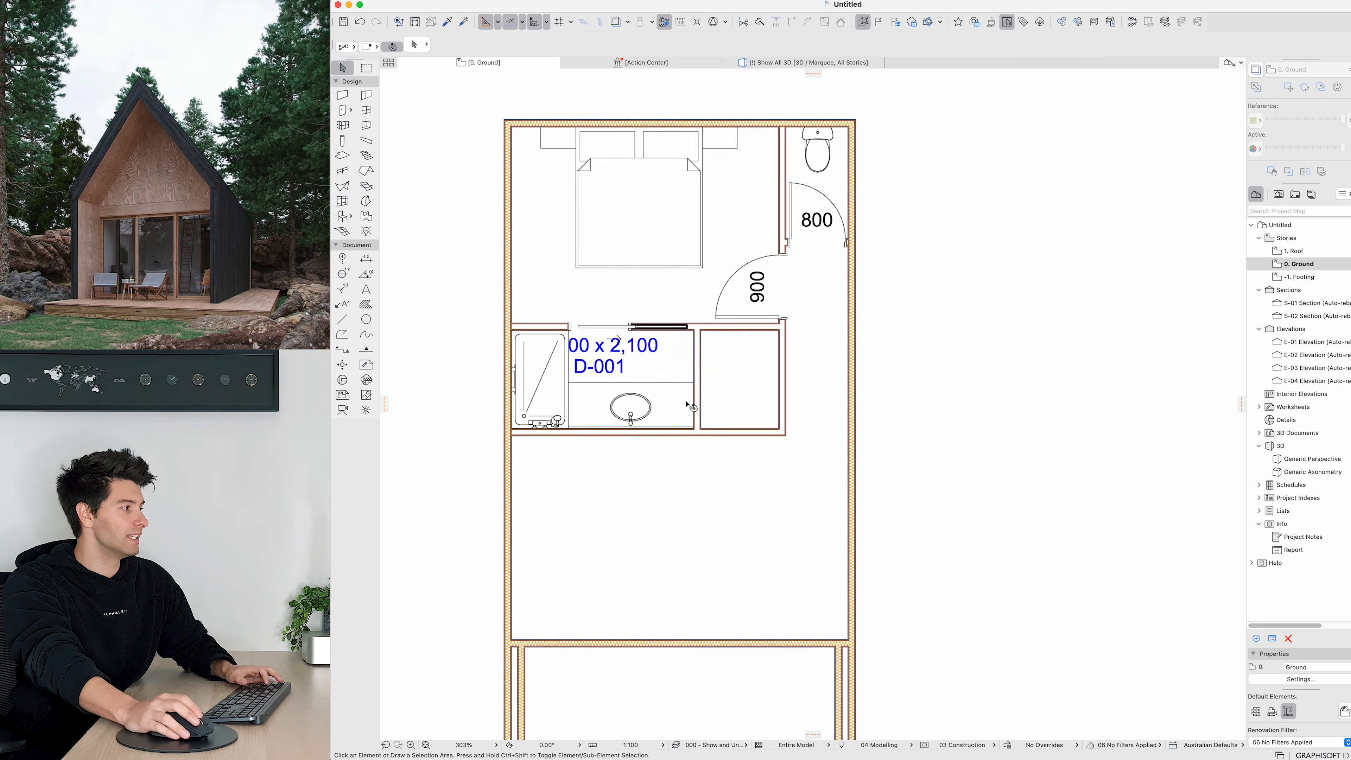
Step: Place a 900 door in the top wall of the new room to the right of the basin
{"action": "scroll", "coordinate": [686, 403], "scroll_direction": "down", "scroll_amount": 1}
{"action": "key", "text": "d"}
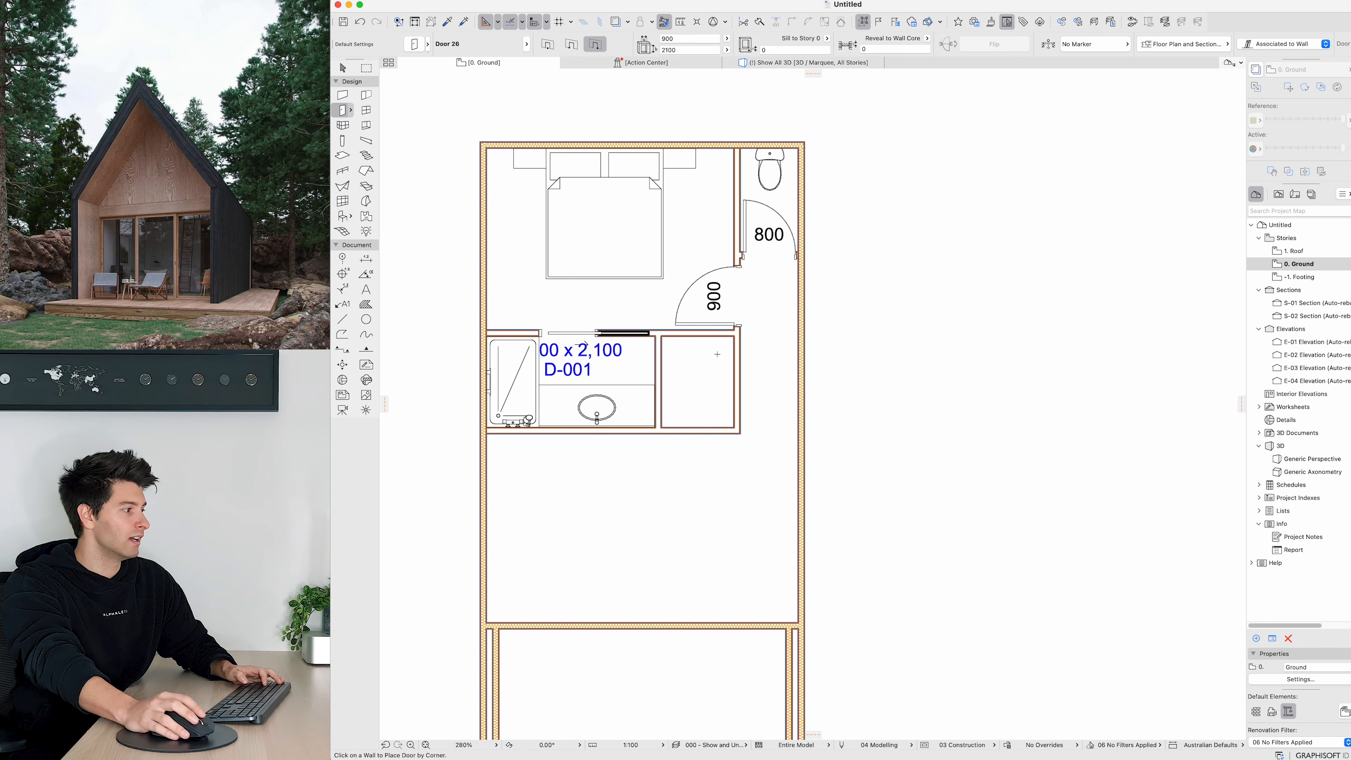
{"action": "key", "text": "Escape"}
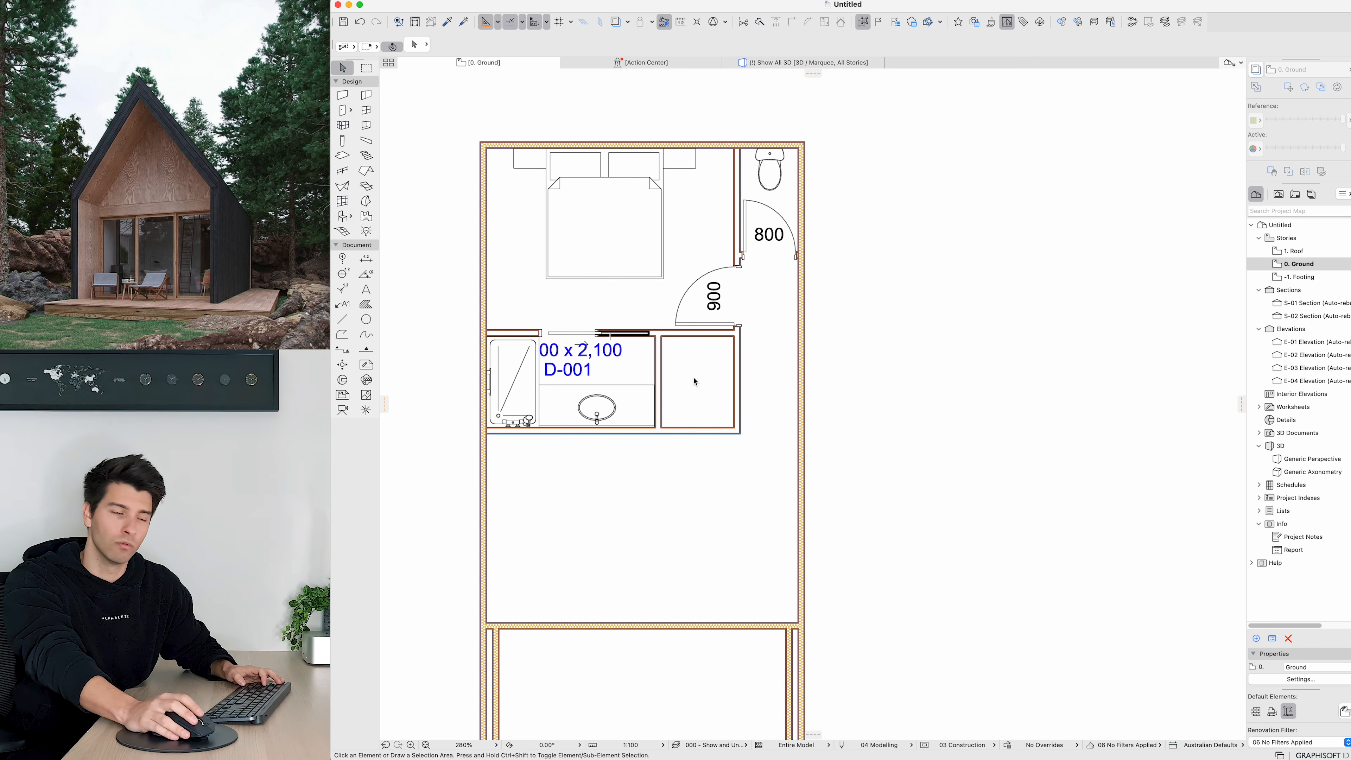
{"action": "key", "text": "d"}
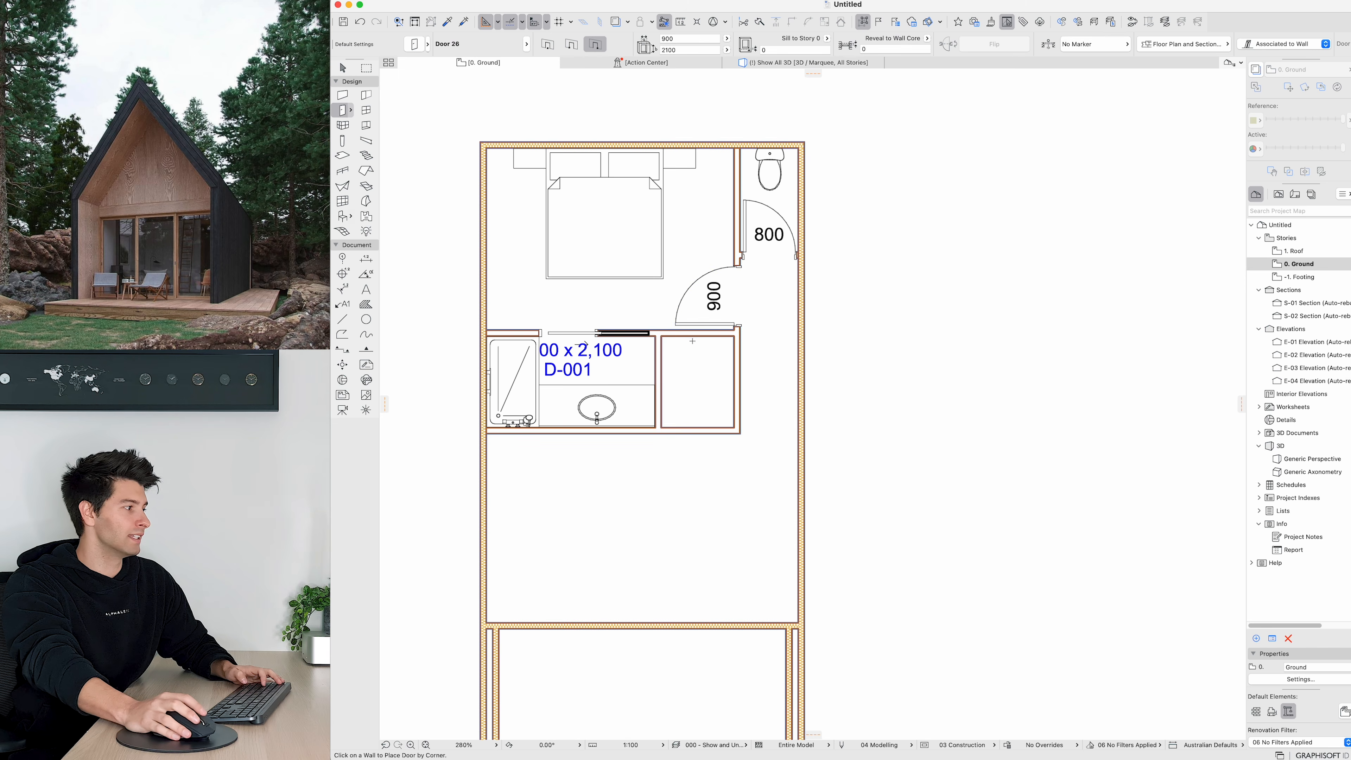
{"action": "left_click", "coordinate": [731, 339]}
{"action": "key", "text": "Escape"}
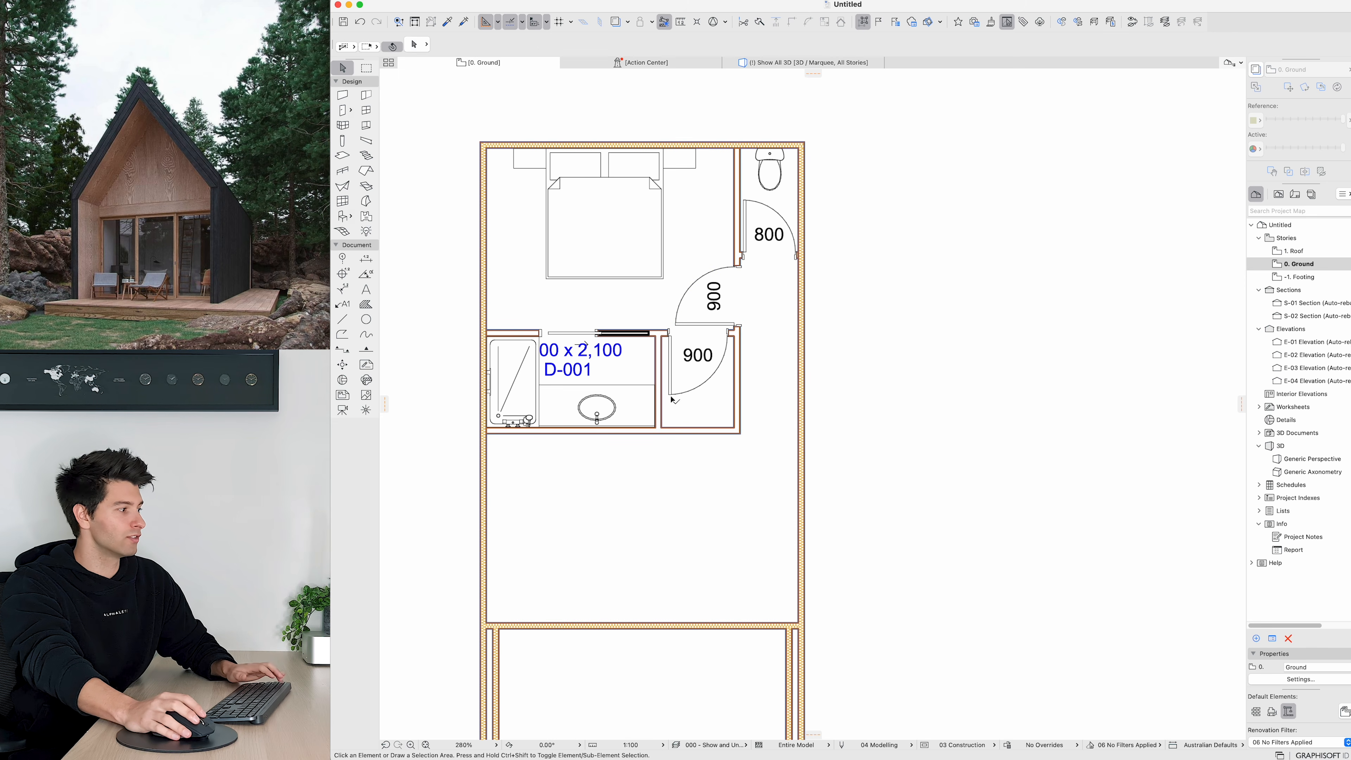
Step: Replace the new door with Simple Door Opening found by searching for opening
{"action": "double_click", "coordinate": [671, 396]}
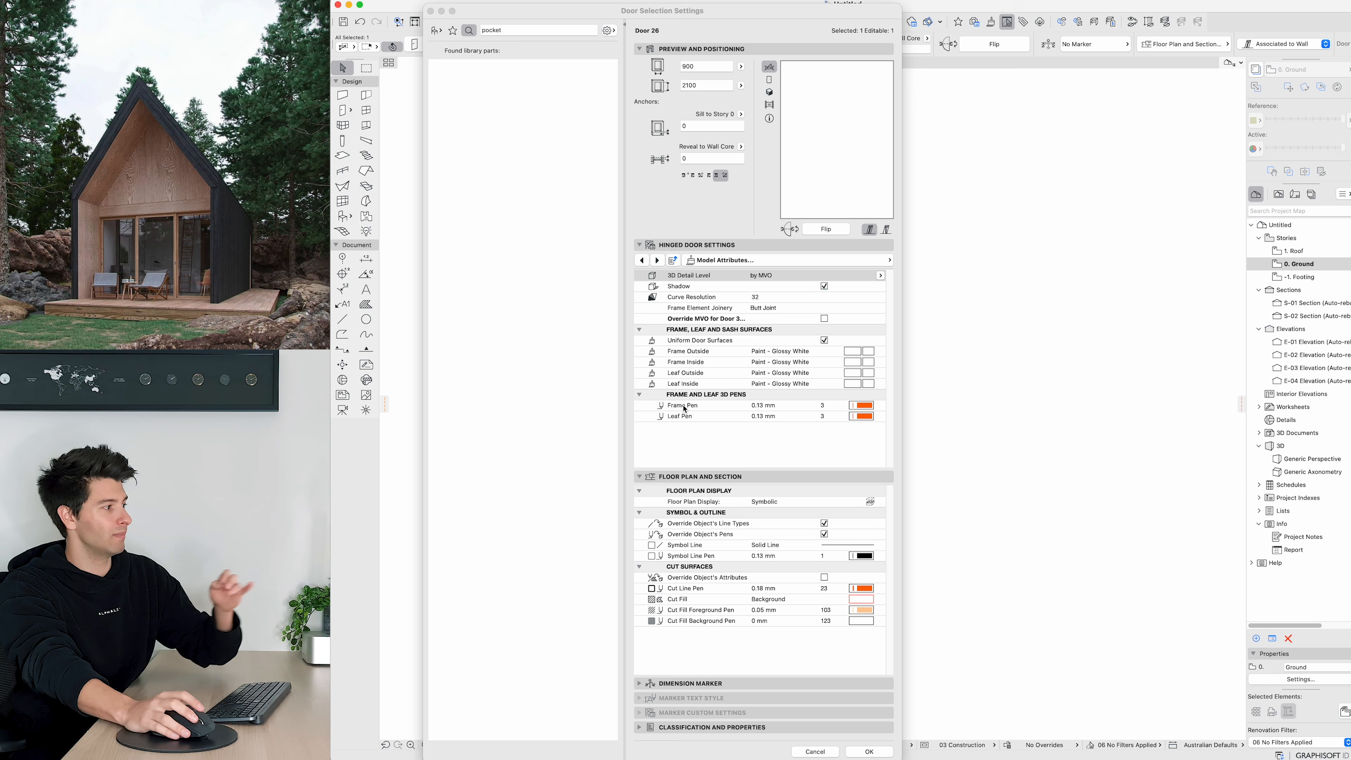
{"action": "left_click", "coordinate": [554, 31]}
{"action": "type", "text": "opening"}
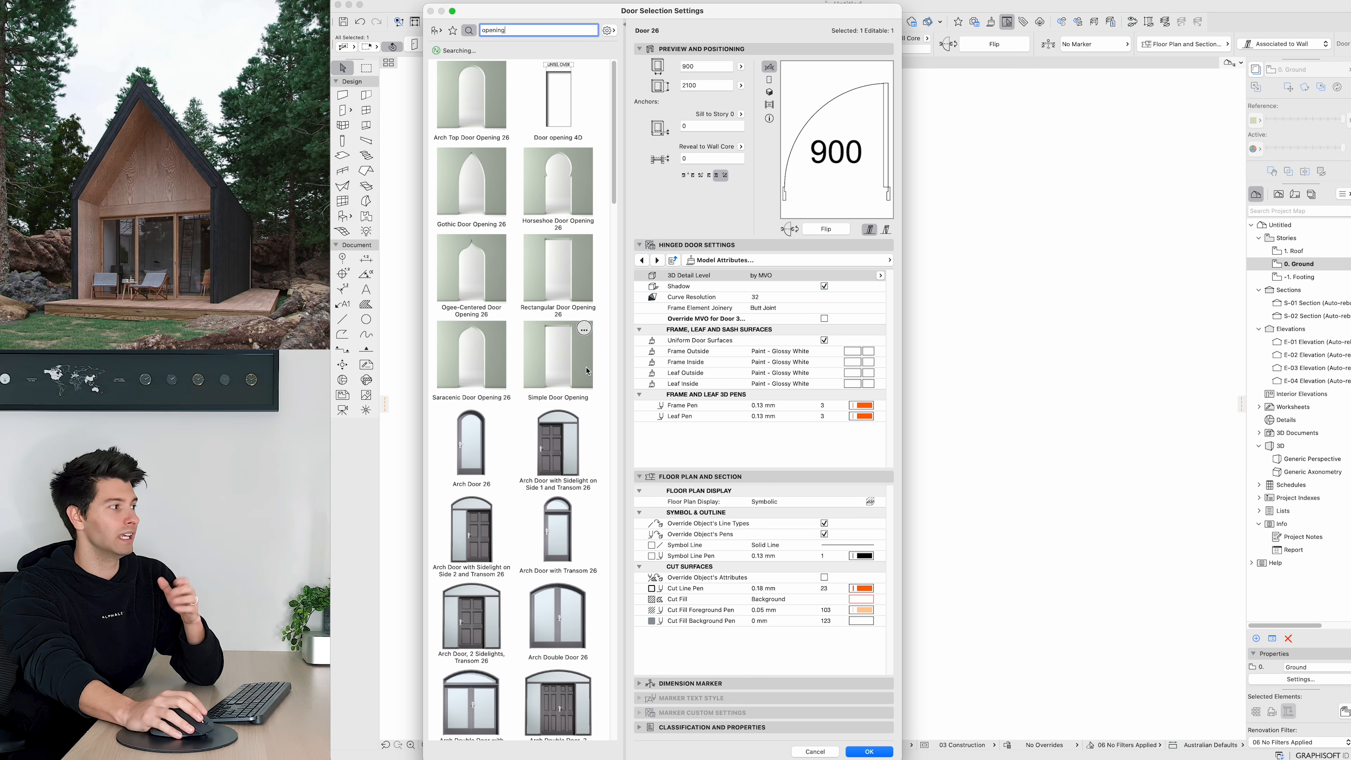
{"action": "left_click", "coordinate": [587, 371]}
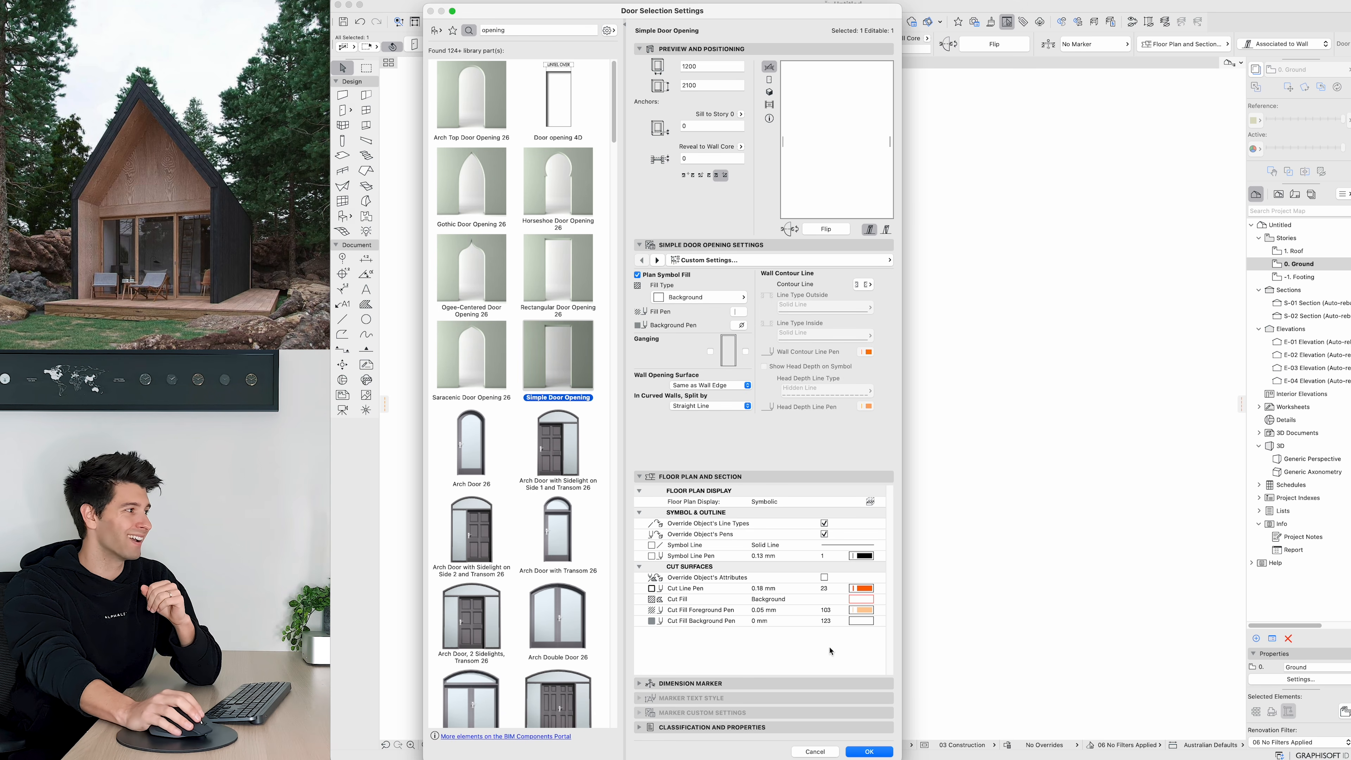
{"action": "left_click", "coordinate": [867, 752]}
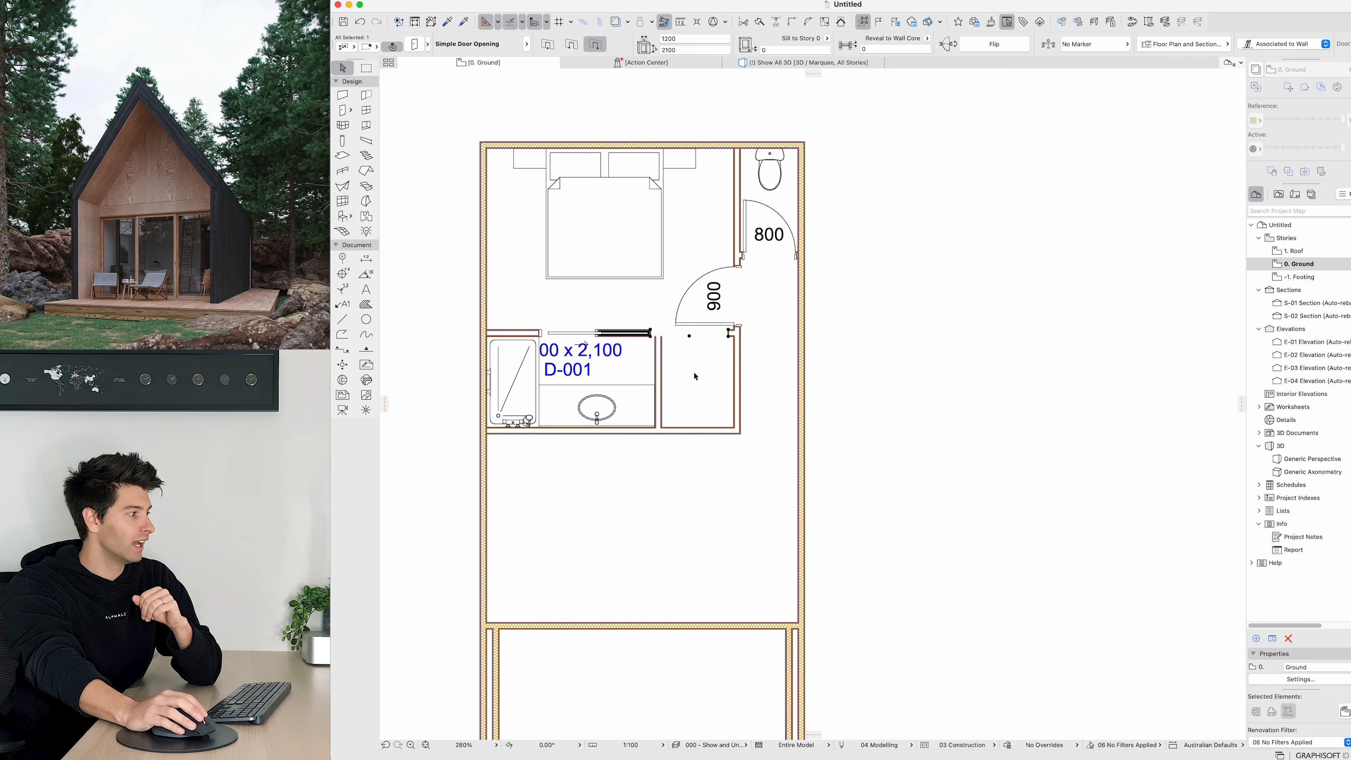
Step: Move the opening and stretch it across the full width of the room's top wall
{"action": "scroll", "coordinate": [761, 346], "scroll_direction": "up", "scroll_amount": 10}
{"action": "key", "text": "super+d"}
{"action": "left_click", "coordinate": [766, 338]}
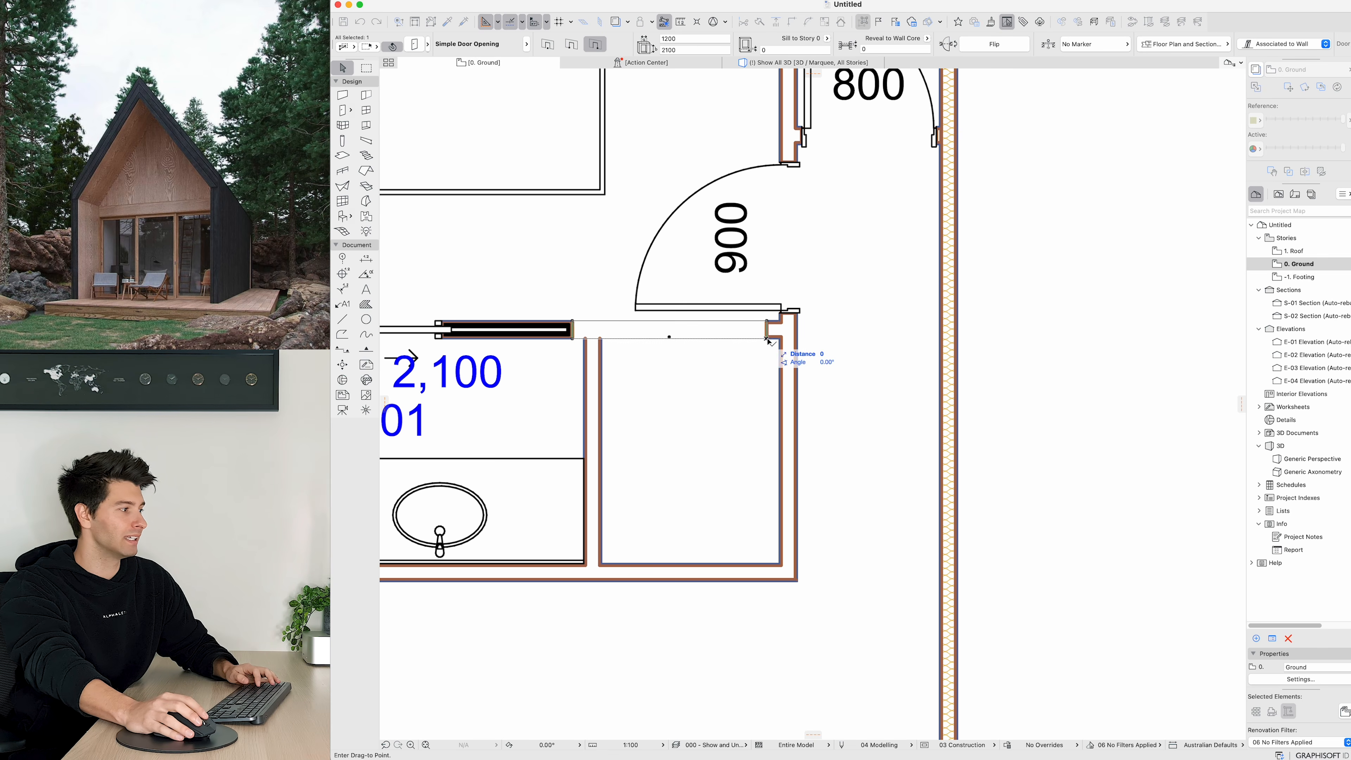
{"action": "left_click", "coordinate": [780, 338]}
{"action": "left_click", "coordinate": [587, 340]}
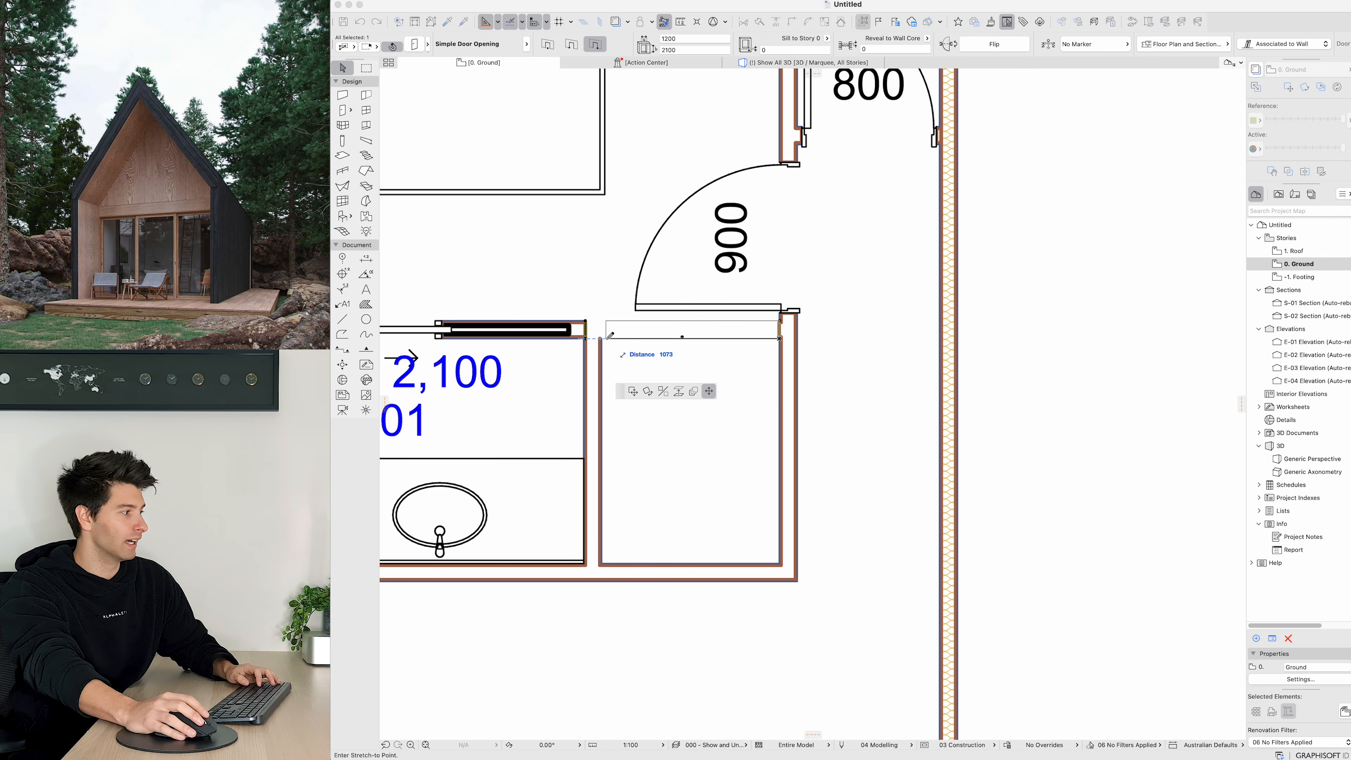
{"action": "left_click", "coordinate": [607, 338]}
Step: Inspect the room layout in the 3D view from several angles, then return to the Ground floor plan
{"action": "scroll", "coordinate": [675, 392], "scroll_direction": "down", "scroll_amount": 8}
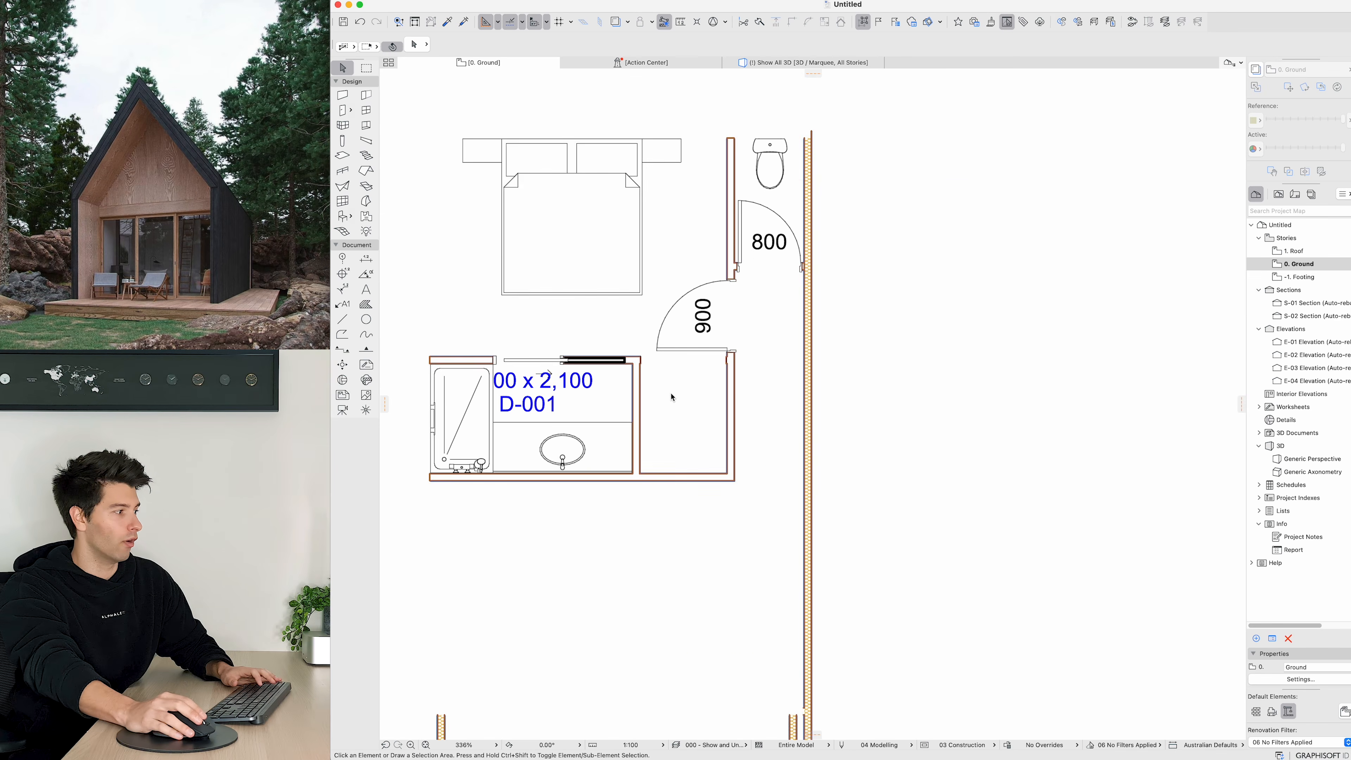
{"action": "left_click", "coordinate": [789, 62]}
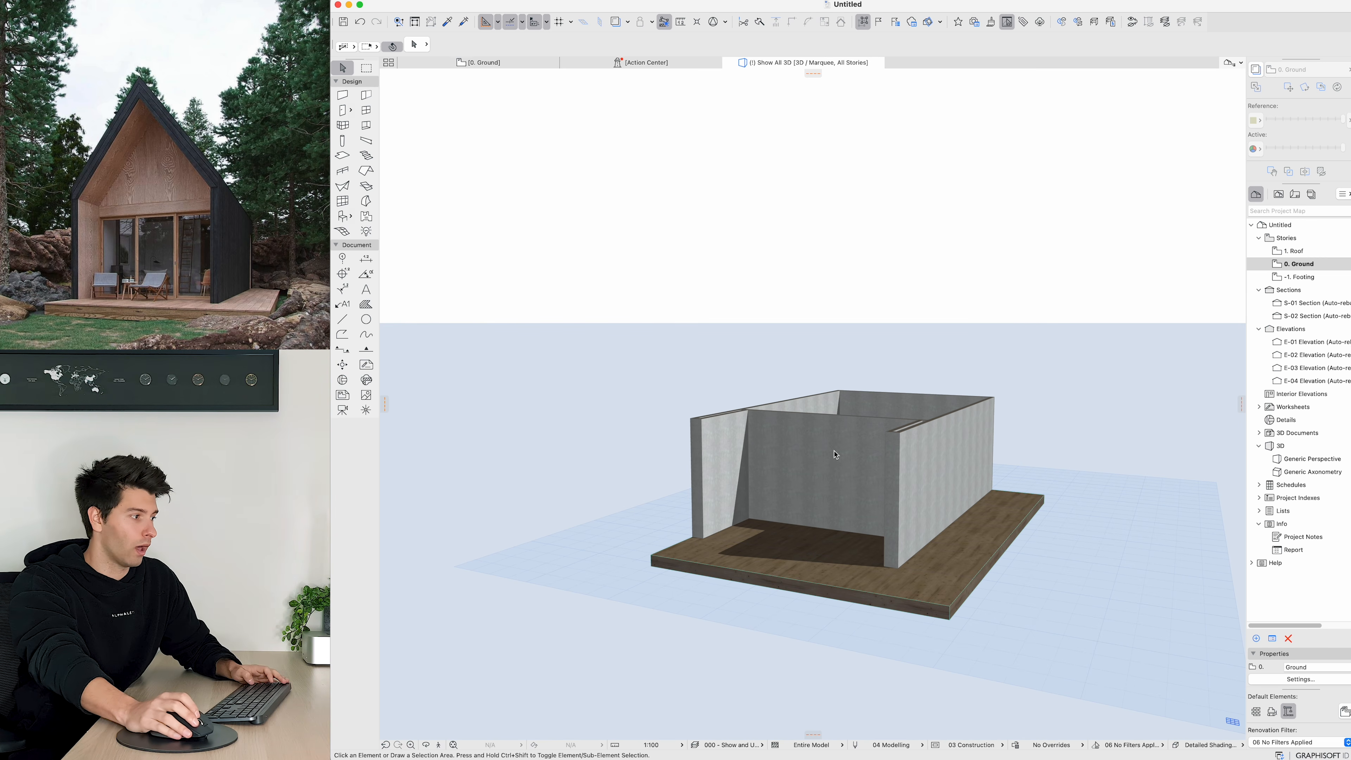
{"action": "left_click", "coordinate": [853, 386]}
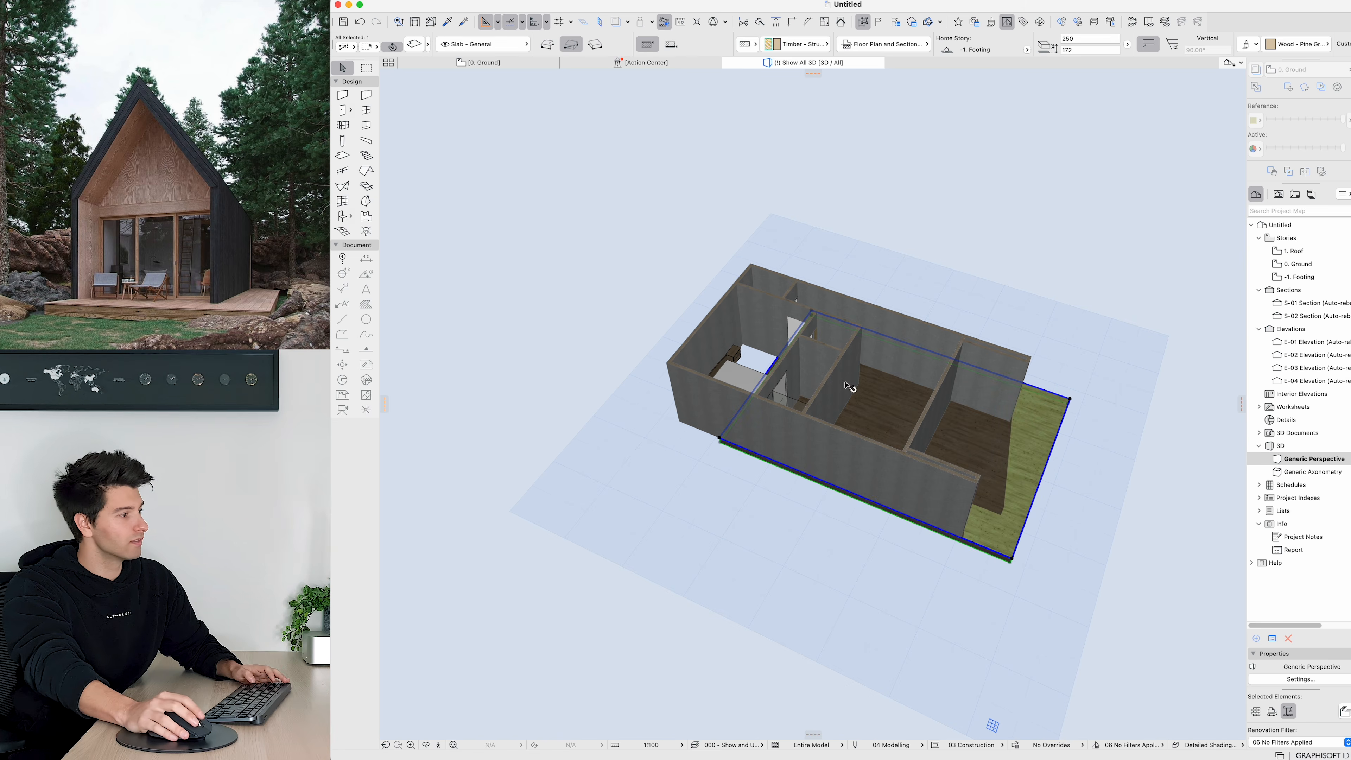
{"action": "middle_click_drag", "start_coordinate": [853, 386], "coordinate": [797, 489]}
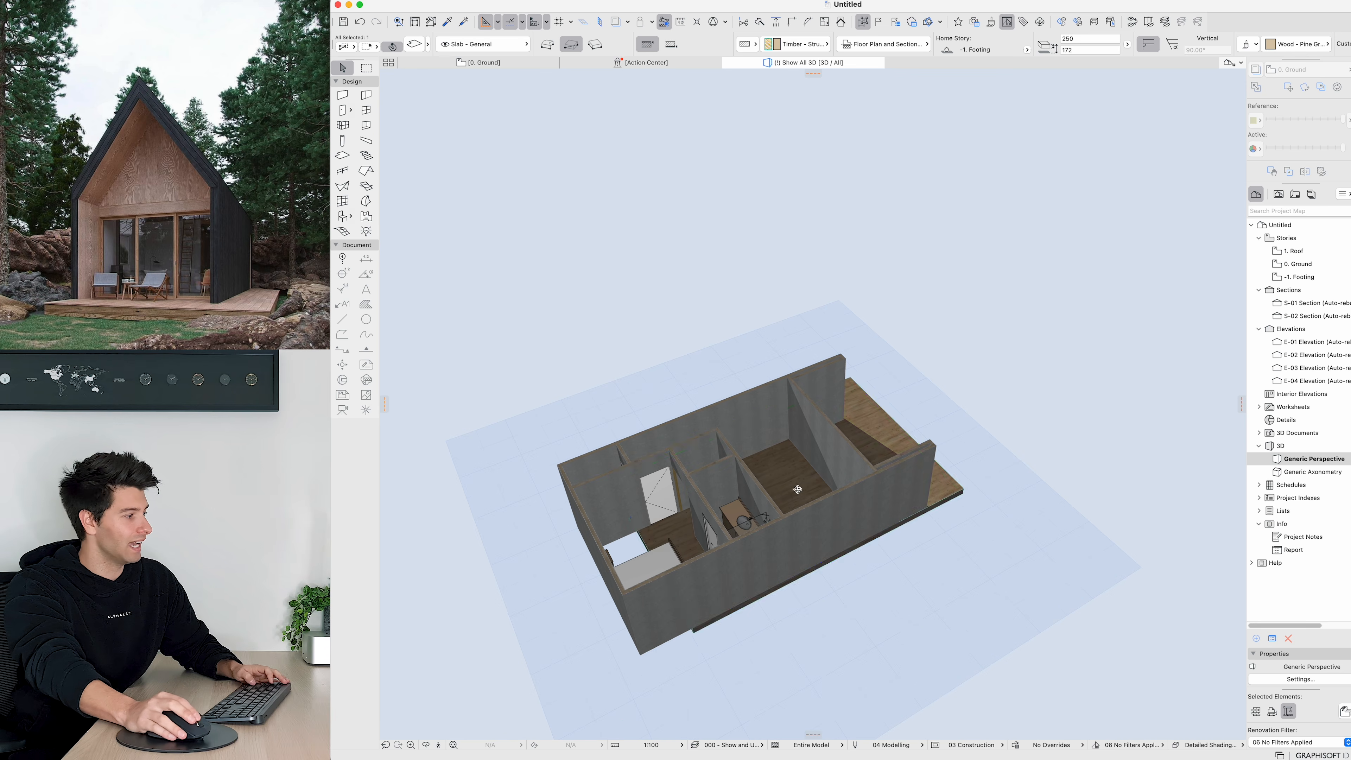
{"action": "left_click", "coordinate": [641, 538]}
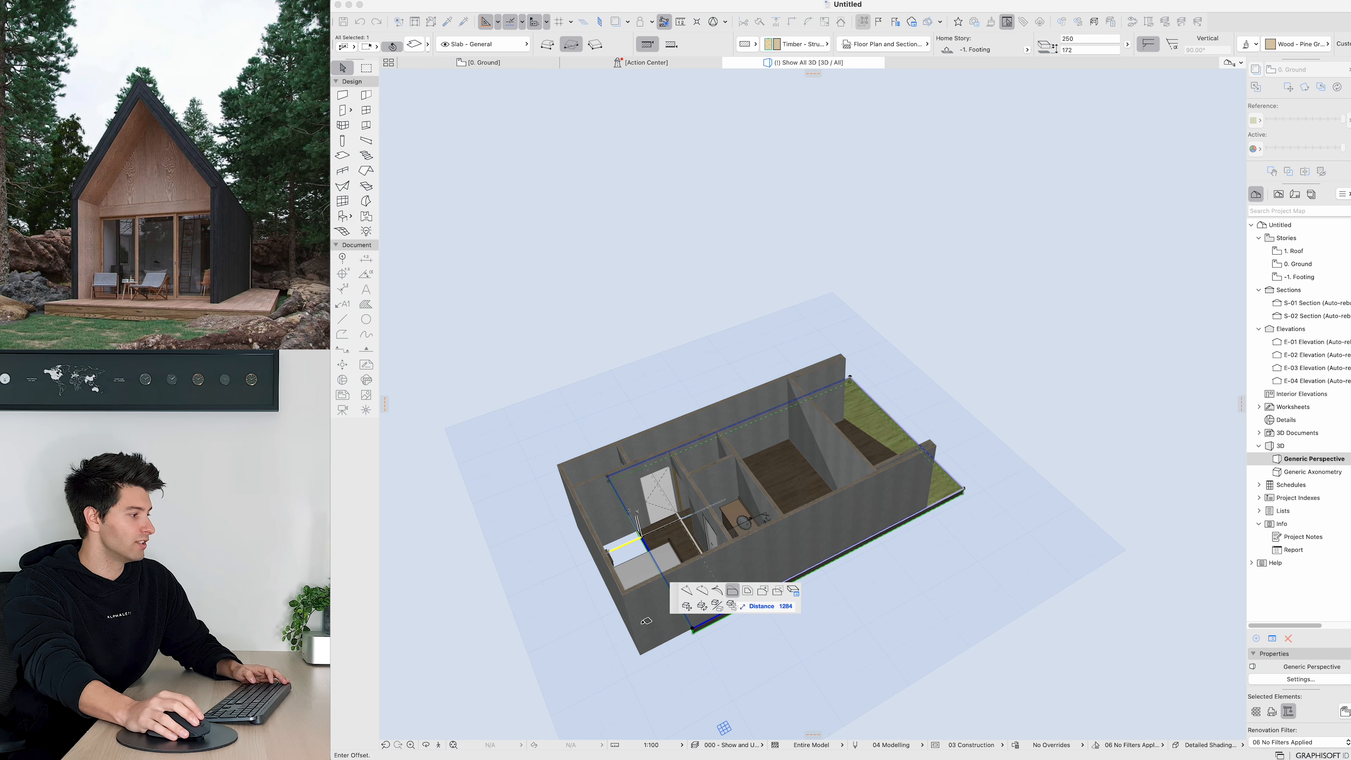
{"action": "left_click", "coordinate": [613, 596]}
{"action": "key", "text": "Escape"}
{"action": "scroll", "coordinate": [672, 588], "scroll_direction": "up", "scroll_amount": 3}
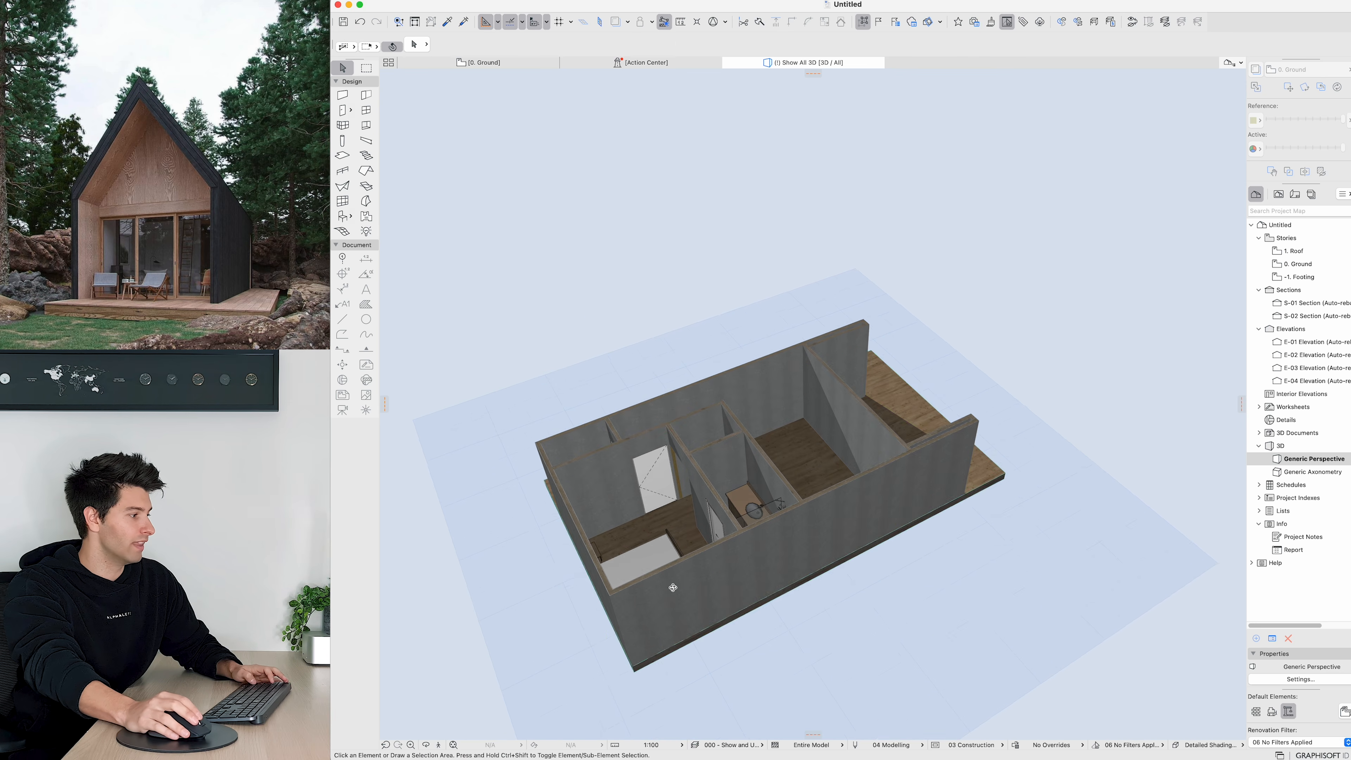
{"action": "middle_click_drag", "start_coordinate": [673, 588], "coordinate": [770, 367], "text": "shift"}
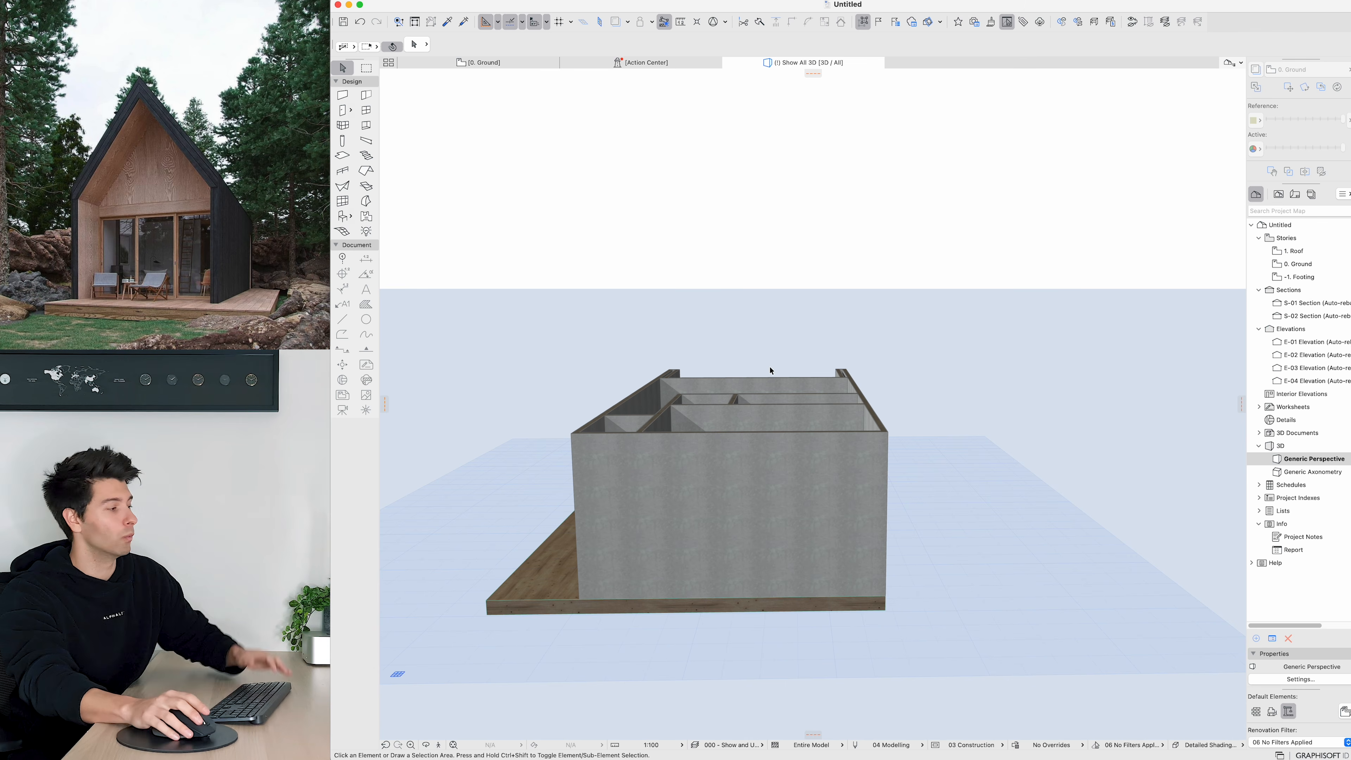
{"action": "middle_click_drag", "start_coordinate": [770, 371], "coordinate": [1015, 474], "text": "shift"}
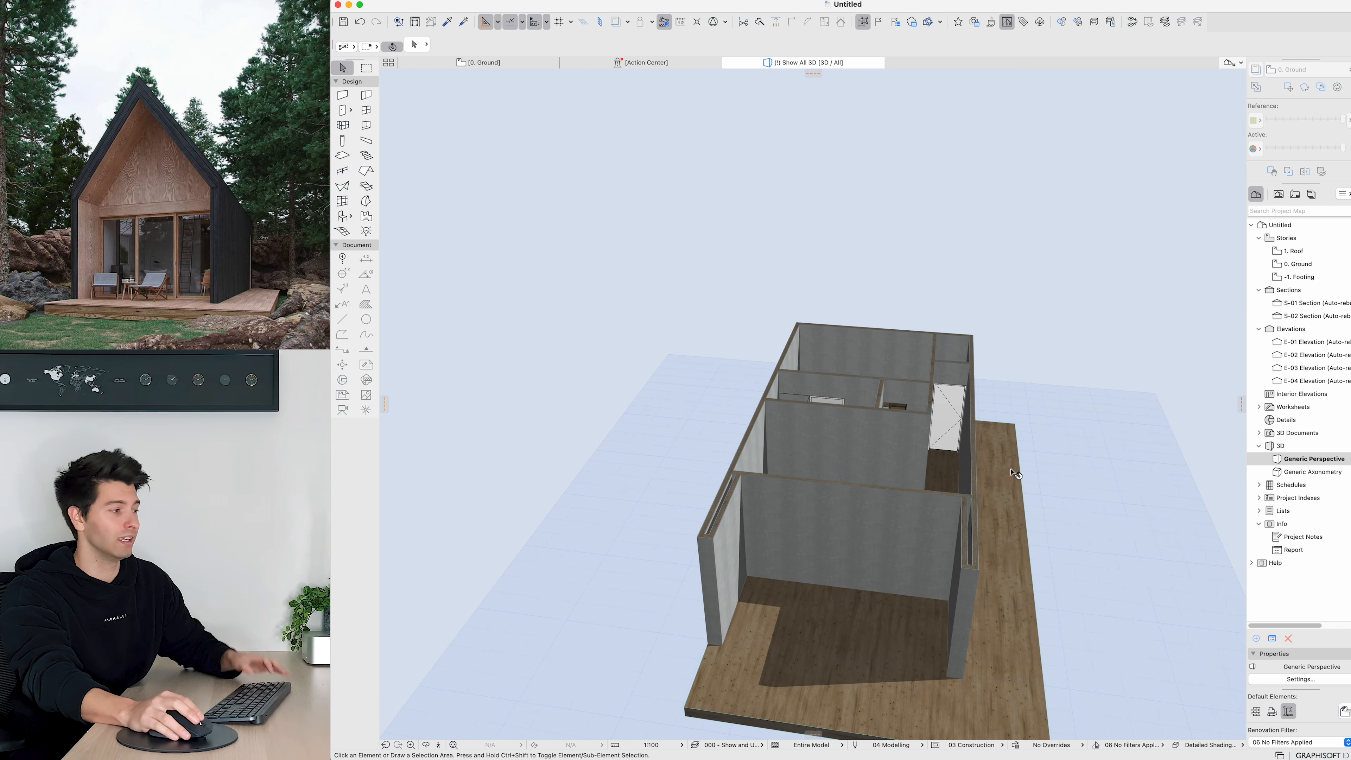
{"action": "key", "text": "F2"}
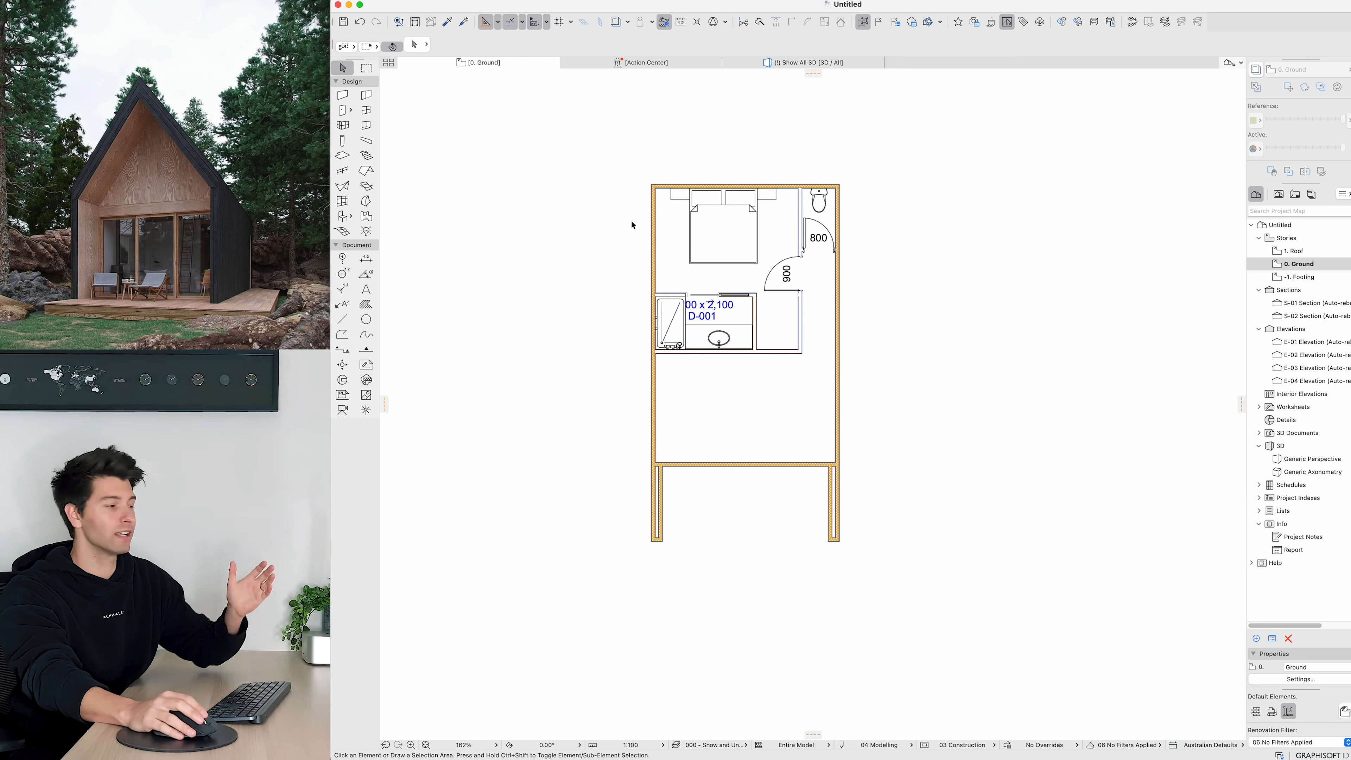
Step: Start the Window tool and search its library for sliding windows
{"action": "scroll", "coordinate": [696, 375], "scroll_direction": "up", "scroll_amount": 2}
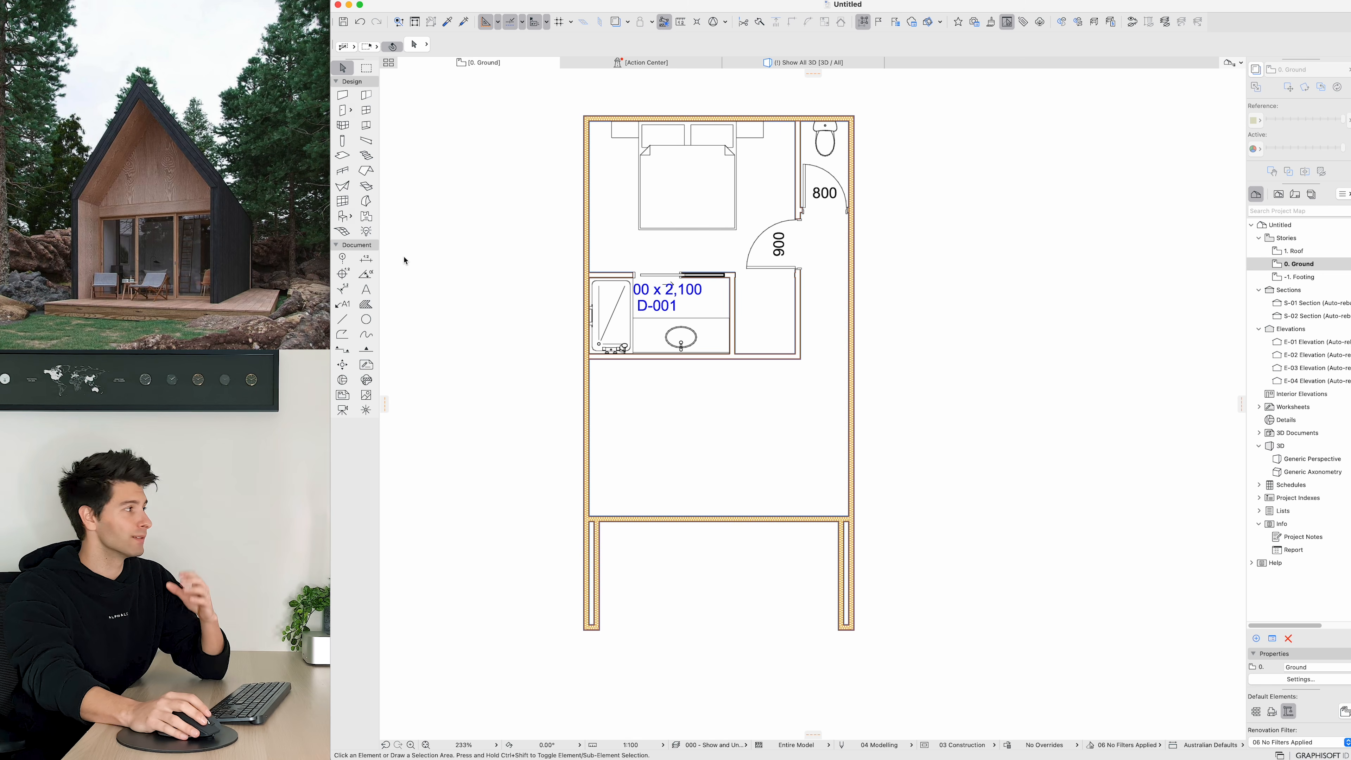
{"action": "left_click", "coordinate": [366, 110]}
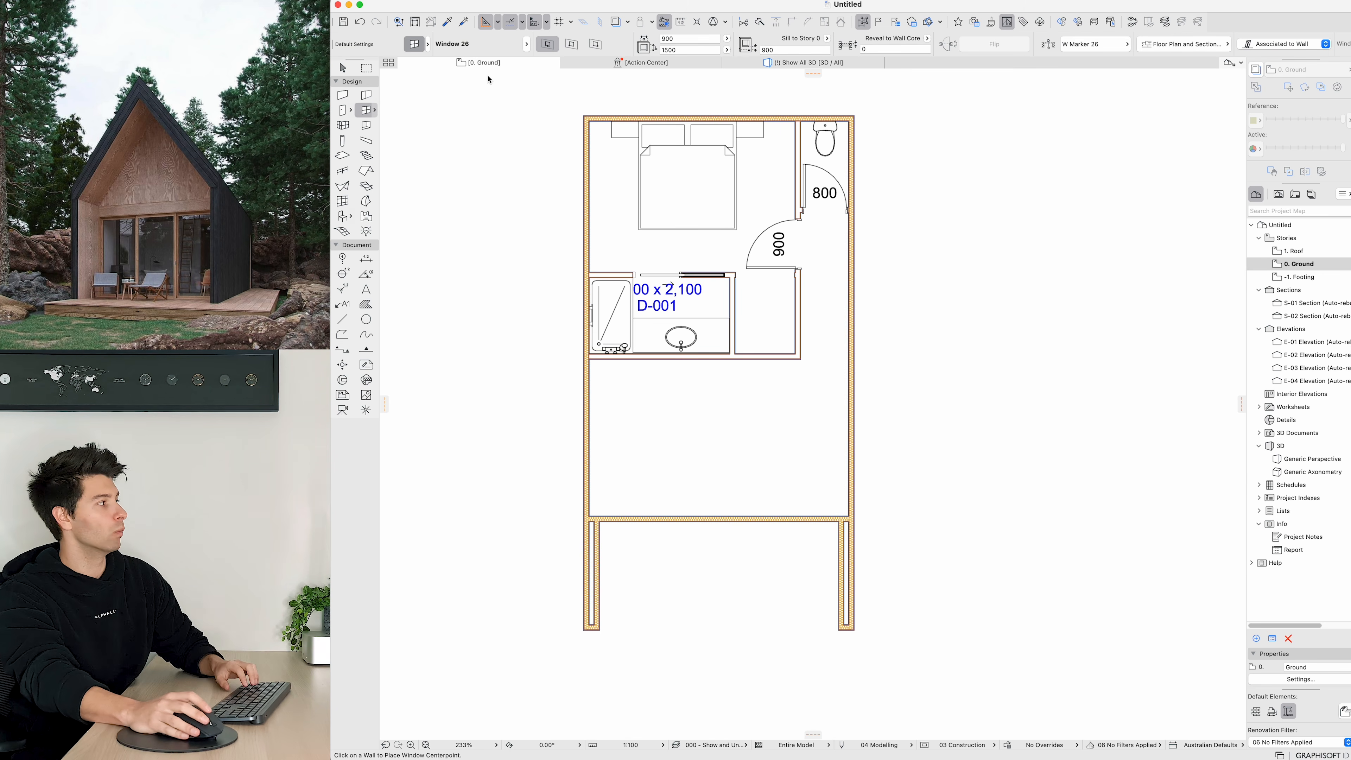
{"action": "left_click", "coordinate": [548, 25]}
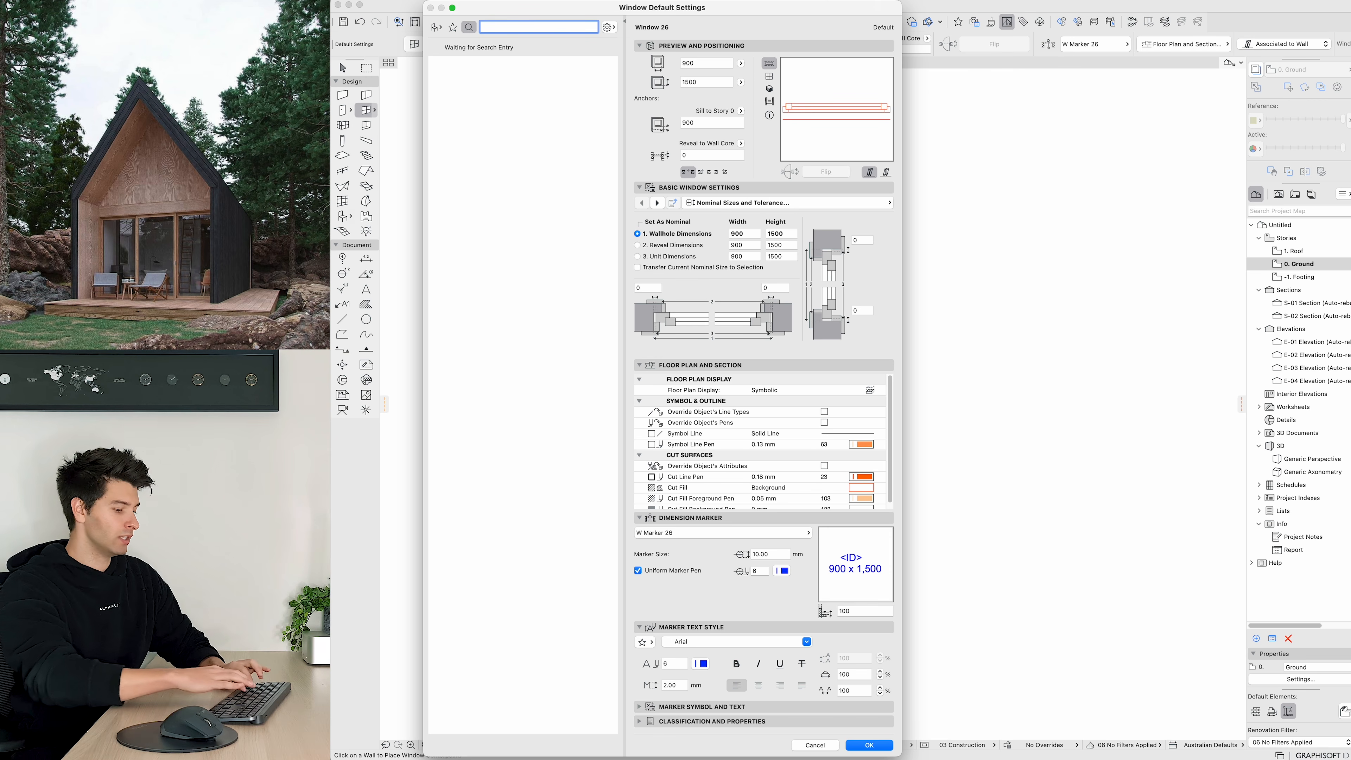
{"action": "type", "text": "sliding"}
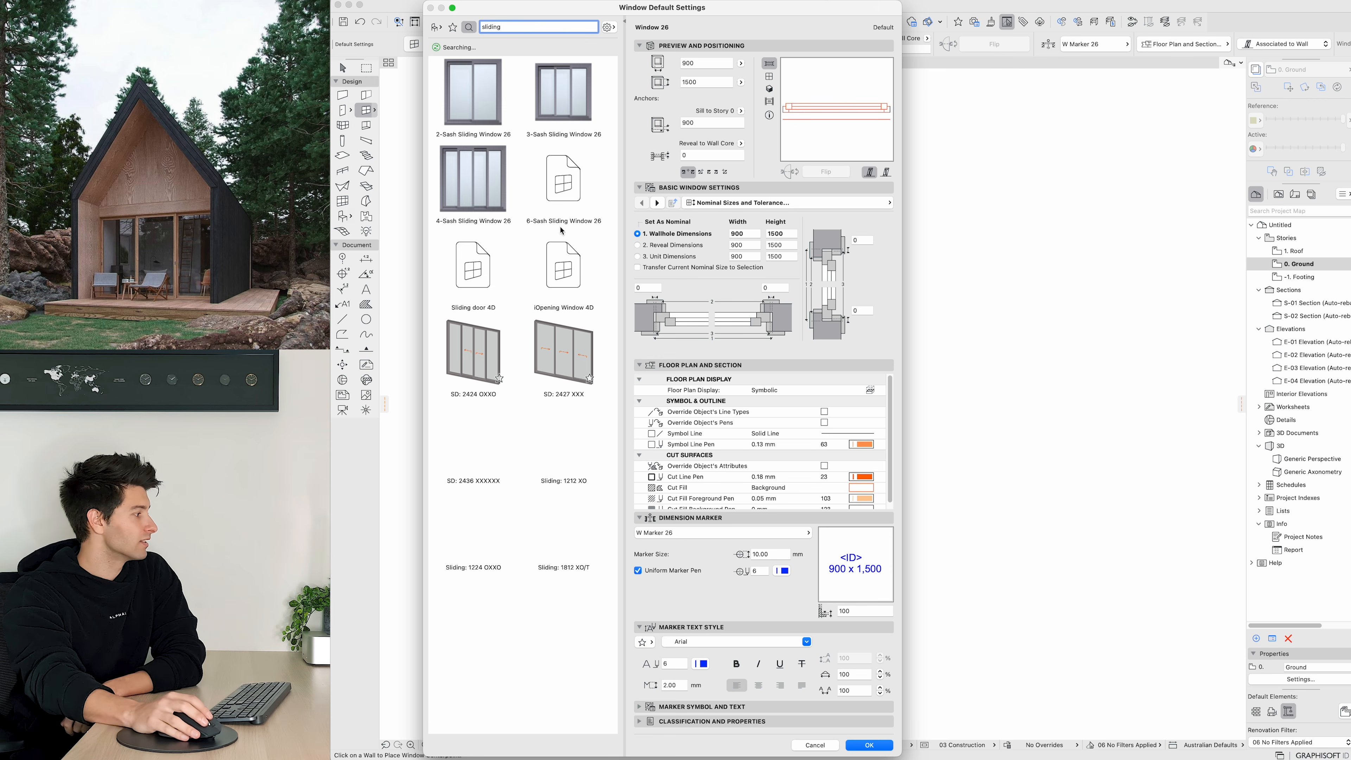
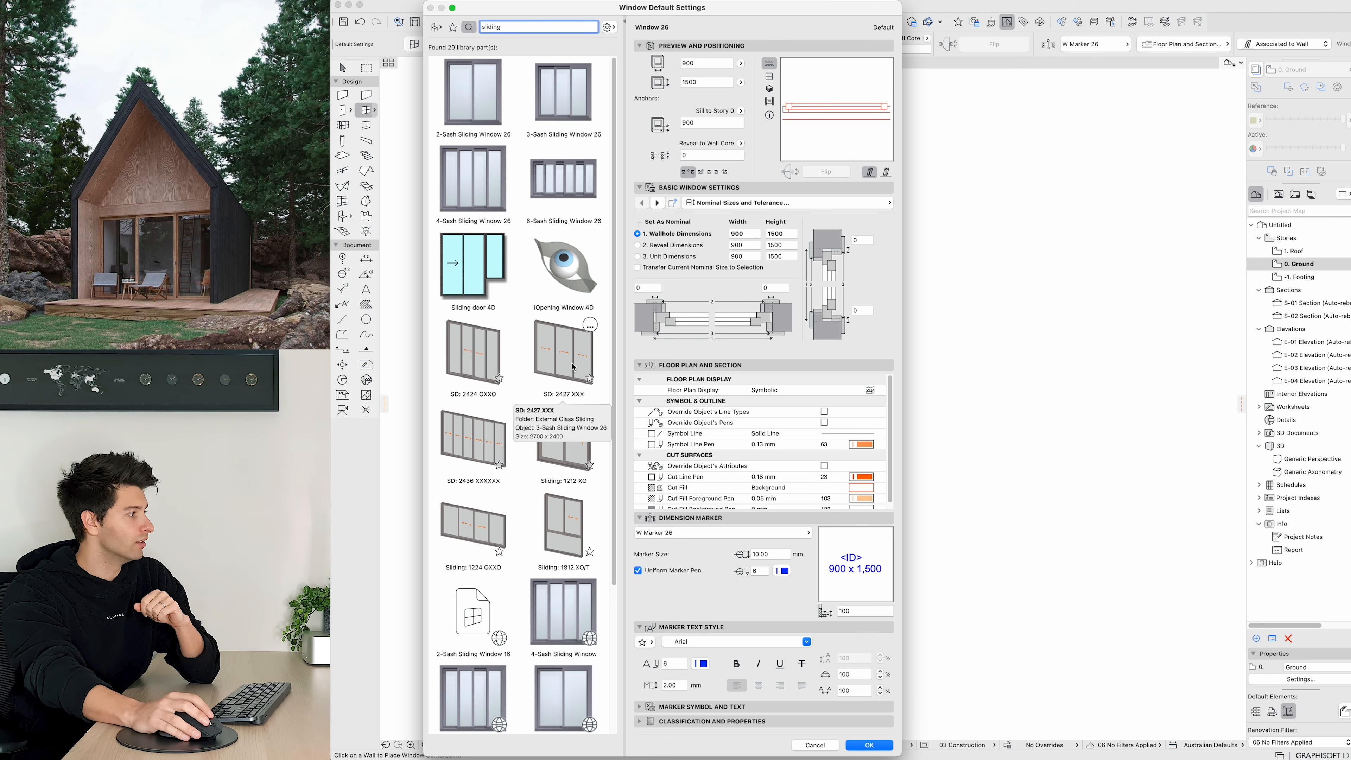
Step: Choose the SD: 2427 XXX sliding window and override its symbol line types and pens, setting the symbol line pen to 1
{"action": "left_click", "coordinate": [571, 354]}
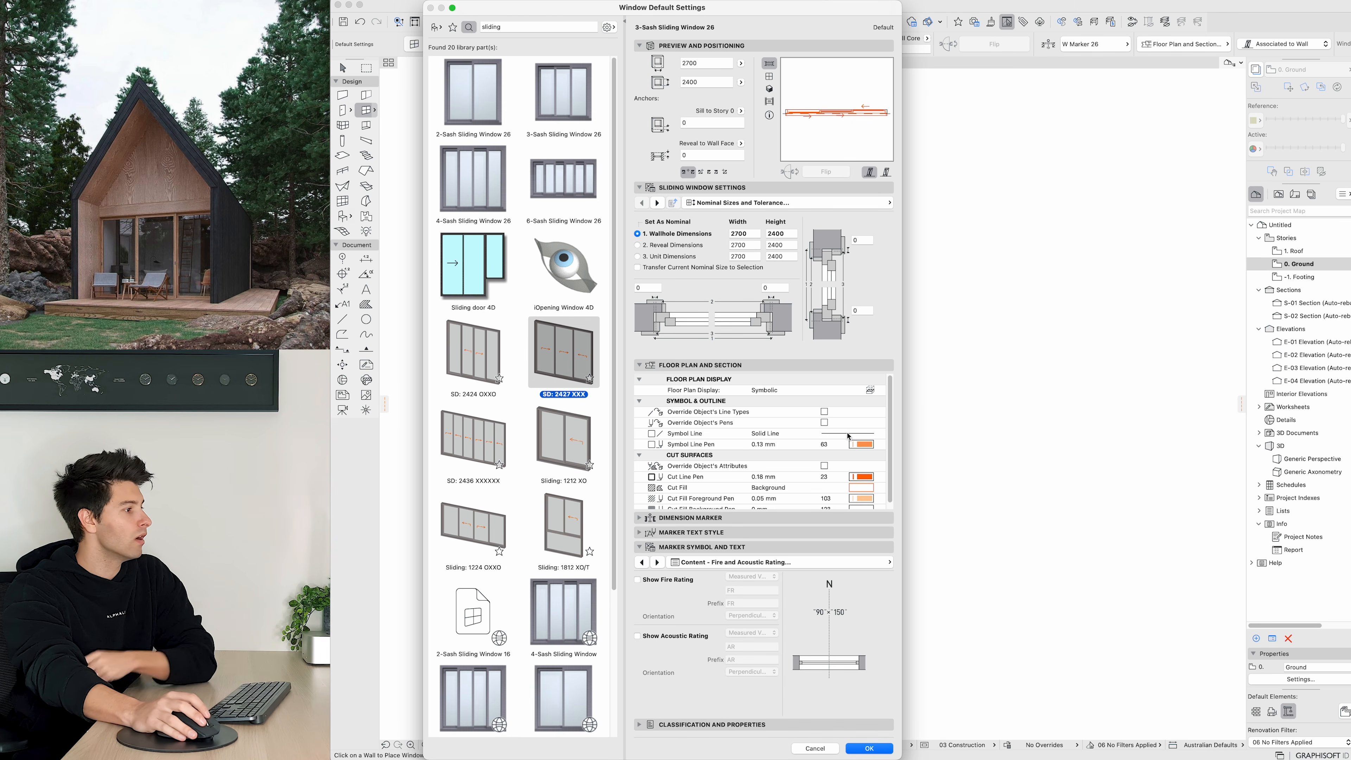
{"action": "left_click", "coordinate": [824, 412]}
{"action": "left_click", "coordinate": [824, 422]}
{"action": "left_click", "coordinate": [866, 444]}
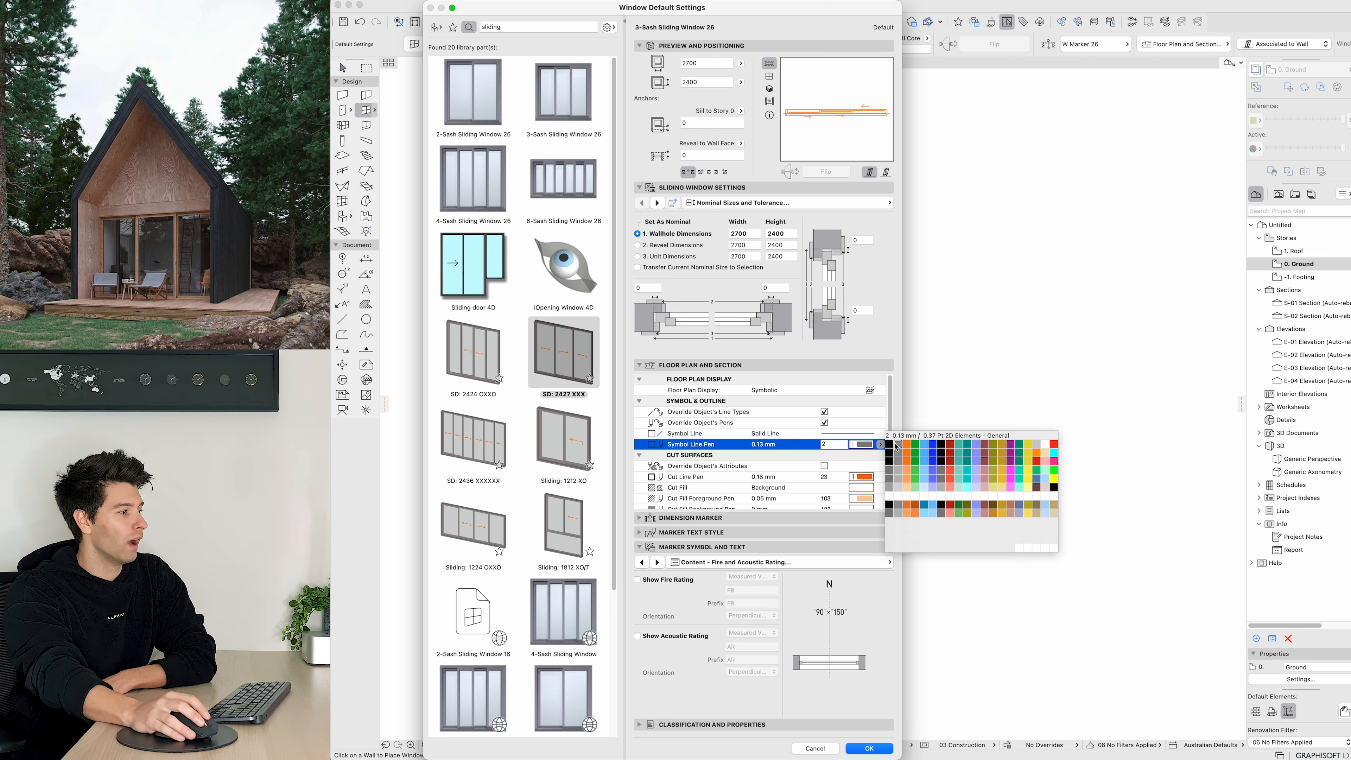
{"action": "left_click", "coordinate": [889, 444]}
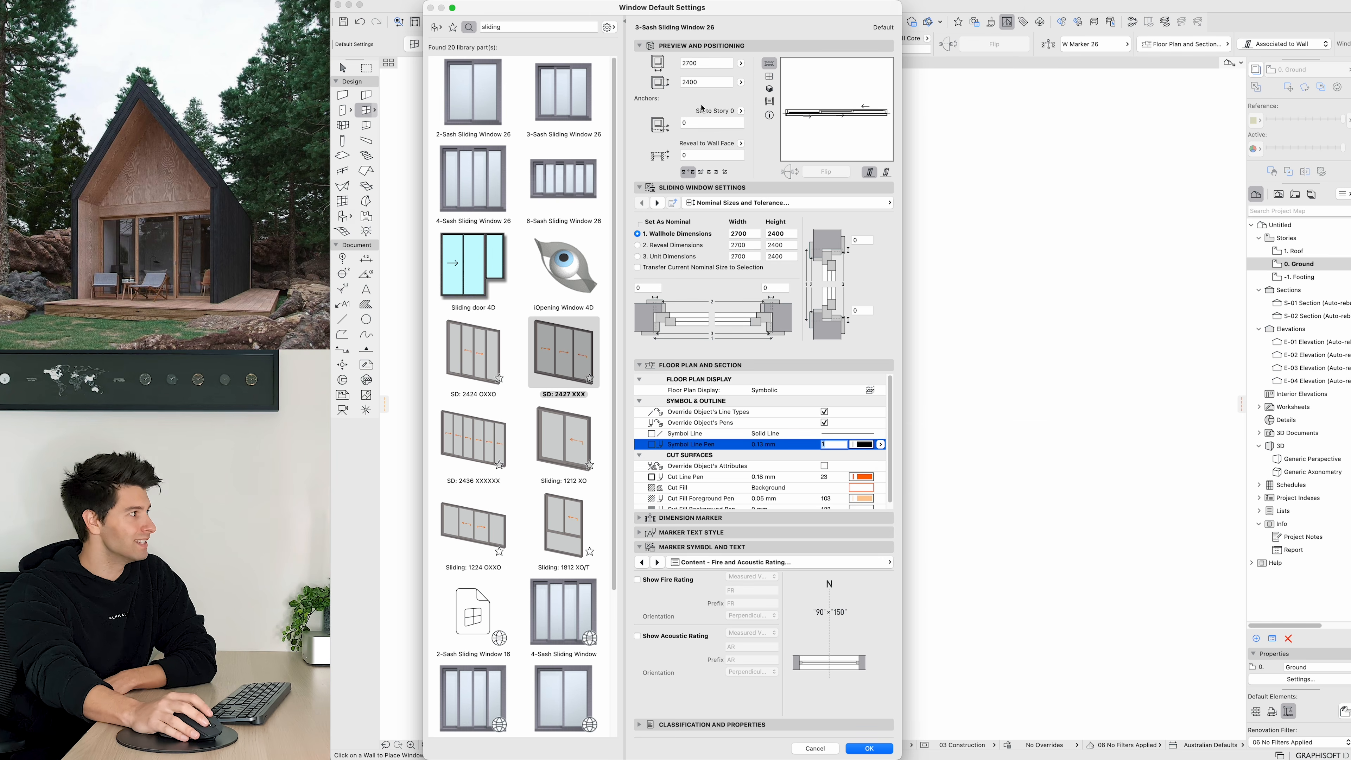
Step: Set the sliding window's height to 2700 mm and confirm the window defaults
{"action": "left_click", "coordinate": [660, 83]}
{"action": "type", "text": "2700"}
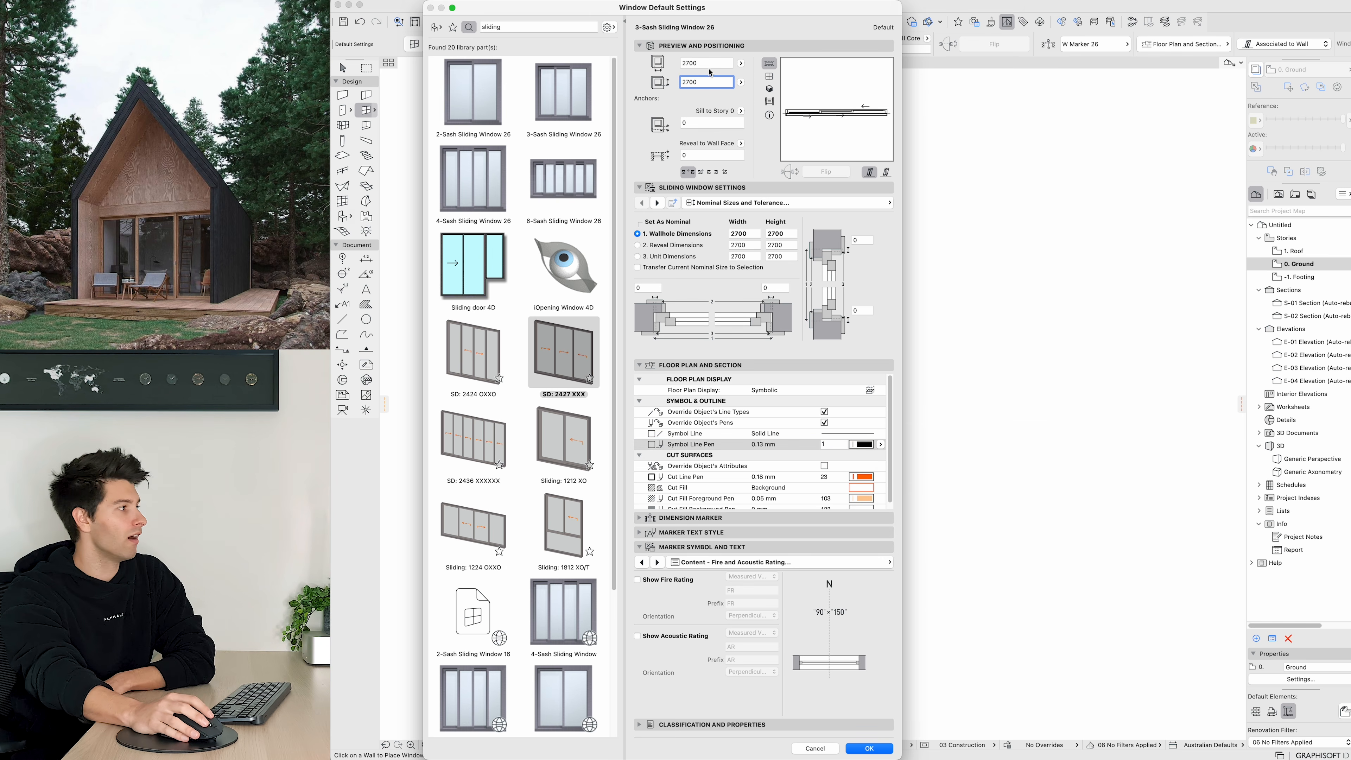
{"action": "left_click", "coordinate": [710, 64]}
{"action": "left_click", "coordinate": [865, 748]}
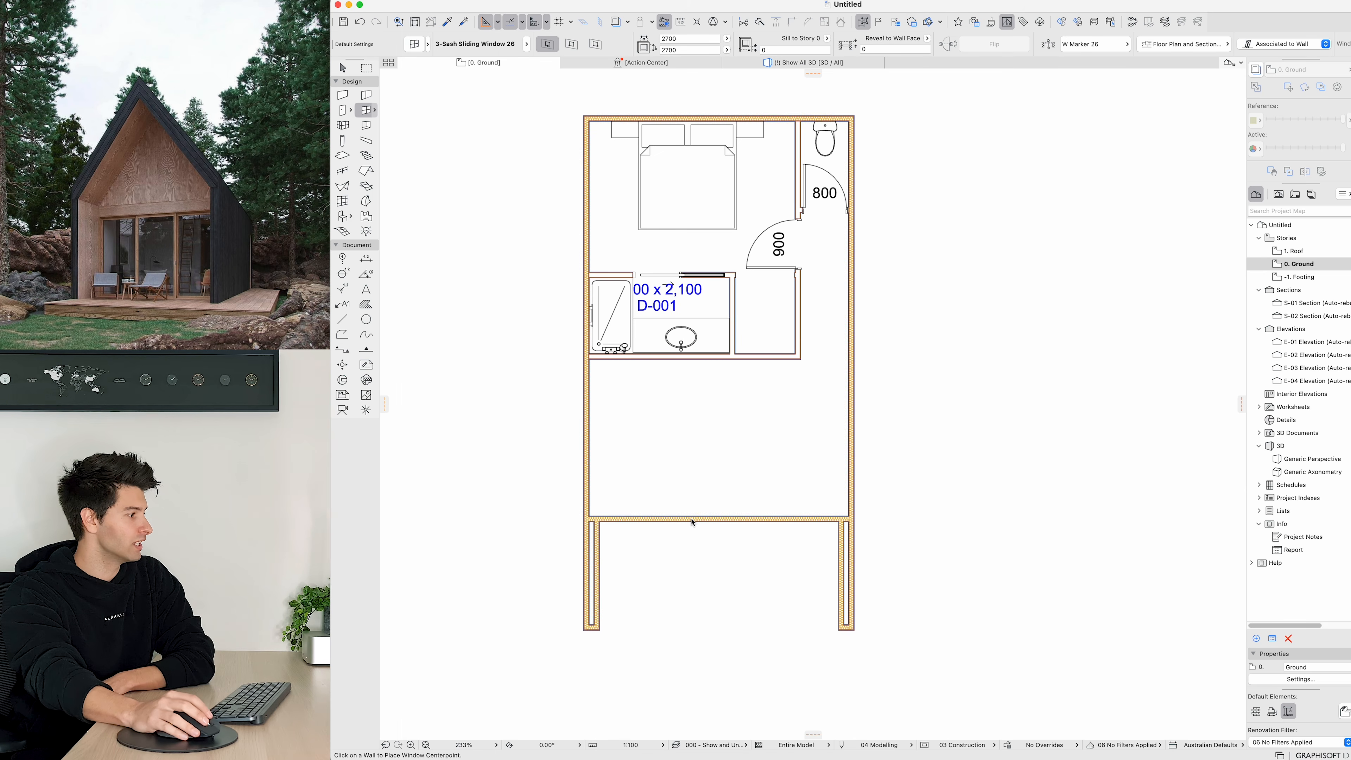
Step: Place the sliding window in the living room's bottom wall
{"action": "left_click", "coordinate": [705, 575]}
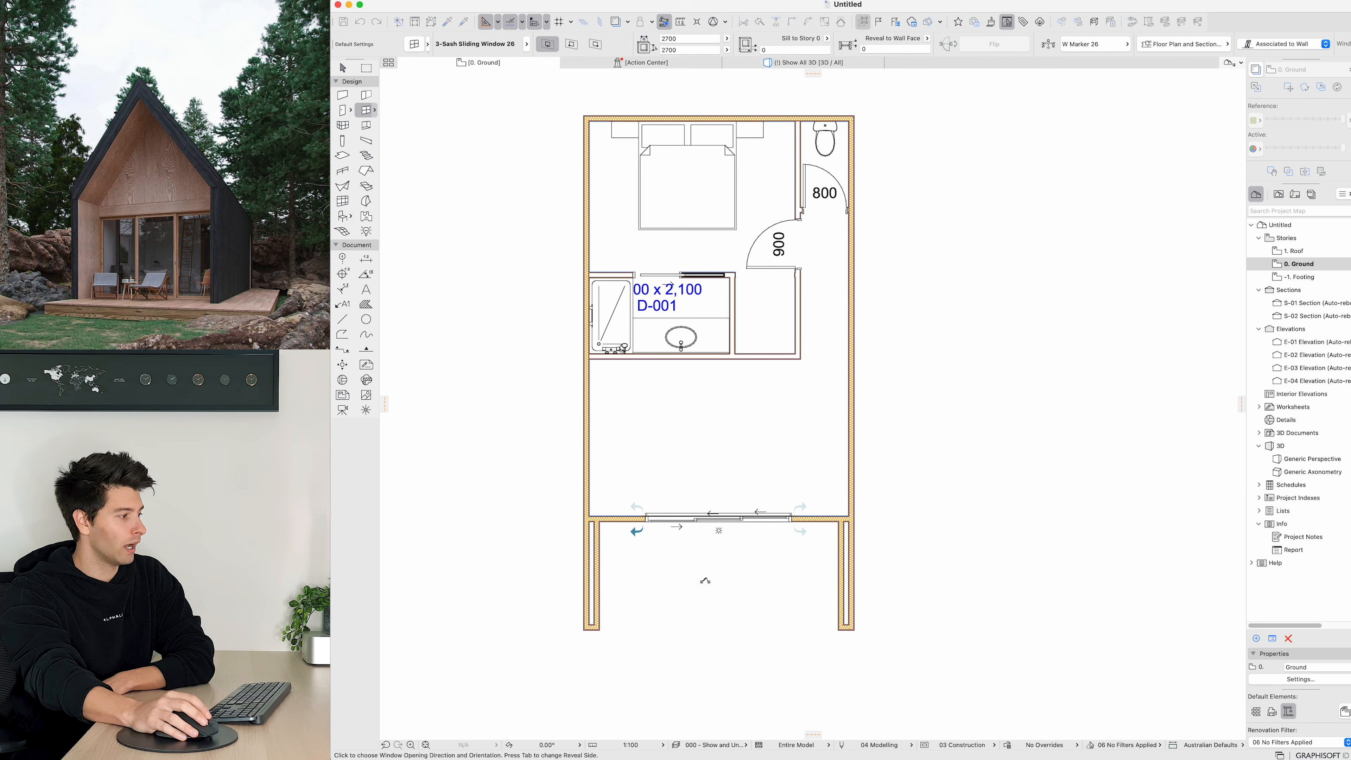
{"action": "left_click", "coordinate": [705, 580]}
{"action": "key", "text": "Escape"}
Step: Stretch the sliding window across the full width of the living room's bottom wall
{"action": "left_click", "coordinate": [646, 522]}
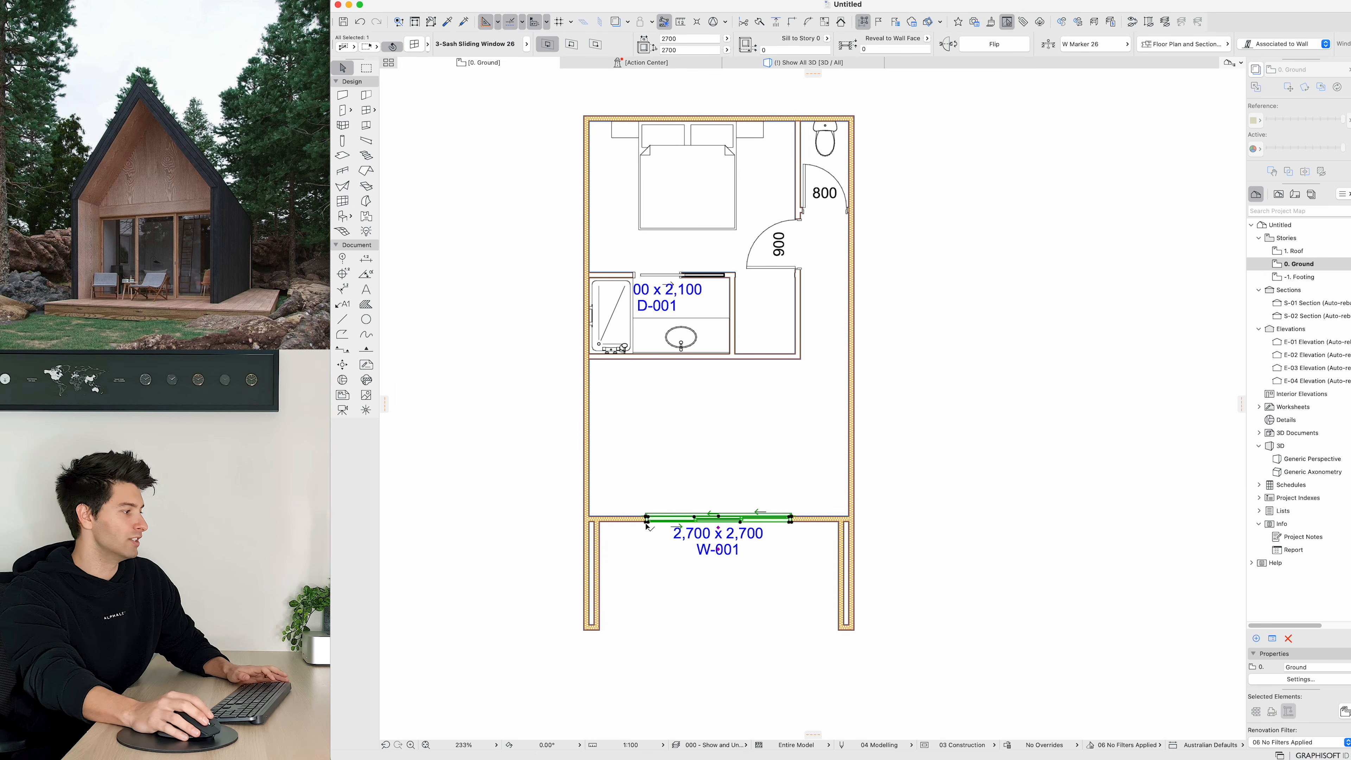
{"action": "left_click", "coordinate": [646, 522]}
{"action": "left_click", "coordinate": [602, 519]}
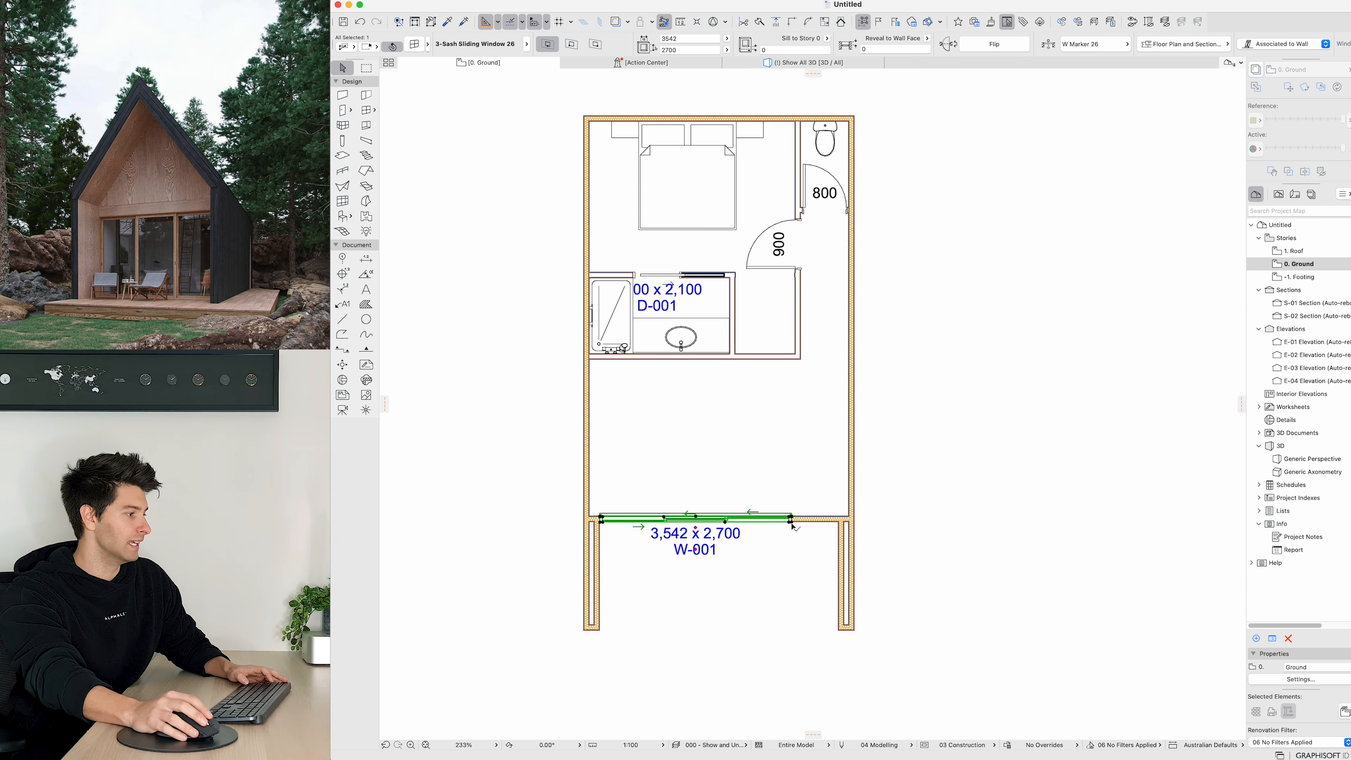
{"action": "left_click", "coordinate": [791, 523]}
{"action": "left_click", "coordinate": [838, 521]}
Step: Set the sliding window's frame outside surface to Wood - Oak Light, applying it uniformly to all frame and sash surfaces
{"action": "scroll", "coordinate": [695, 602], "scroll_direction": "up", "scroll_amount": 4}
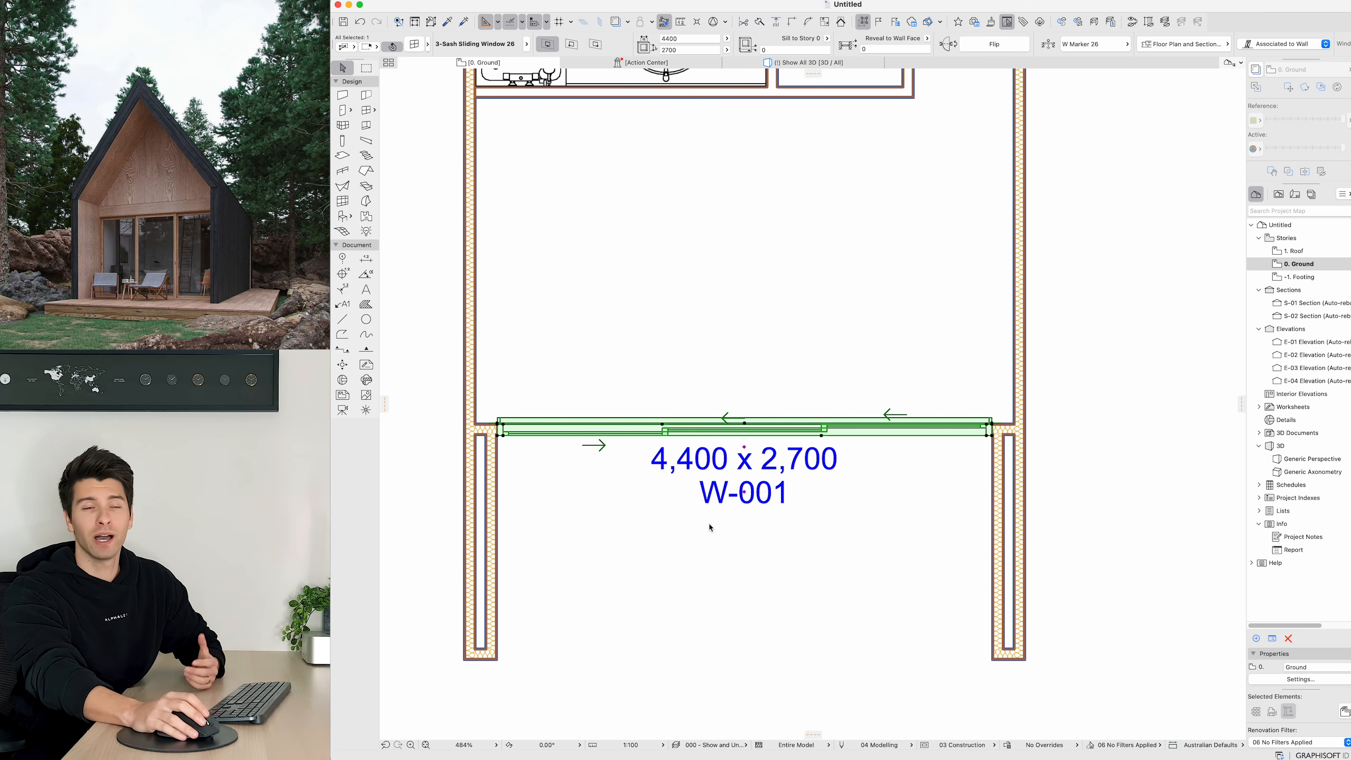
{"action": "key", "text": "super+t"}
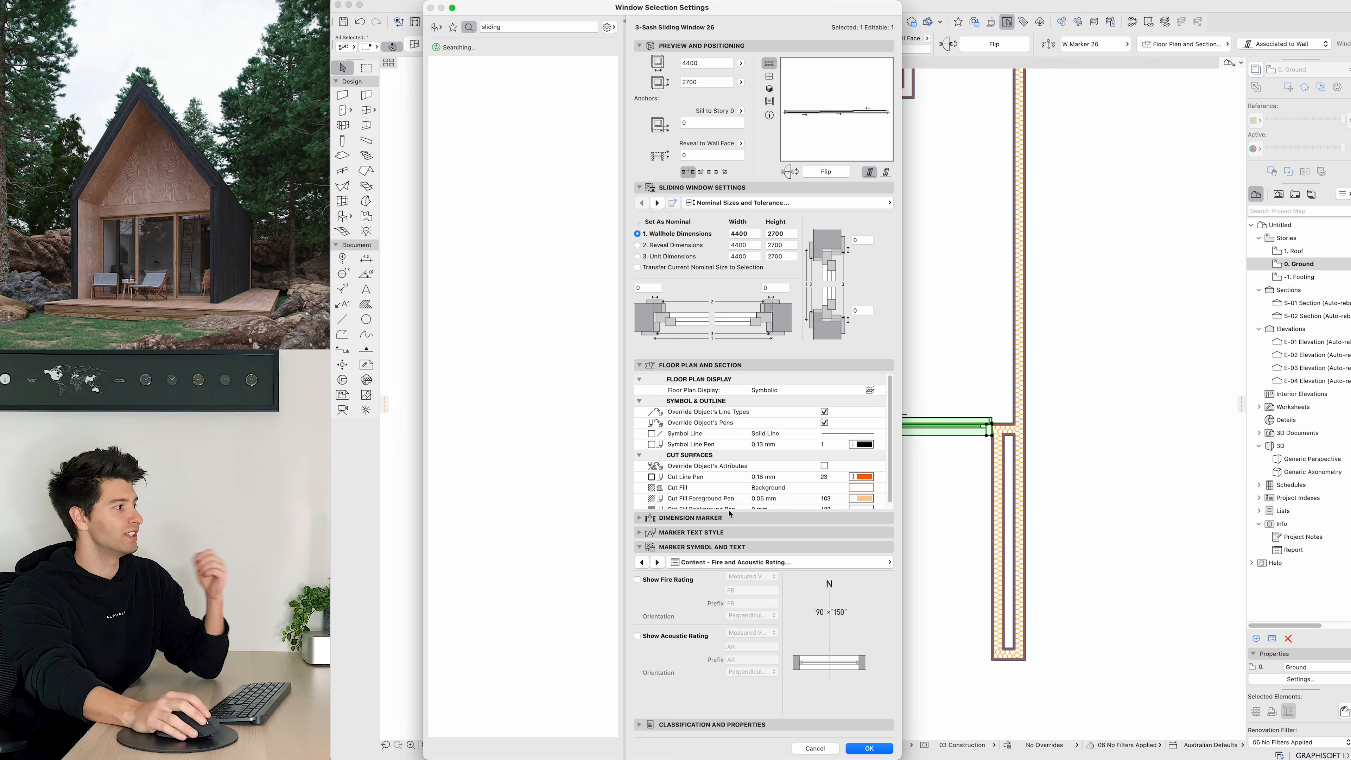
{"action": "left_click", "coordinate": [734, 202]}
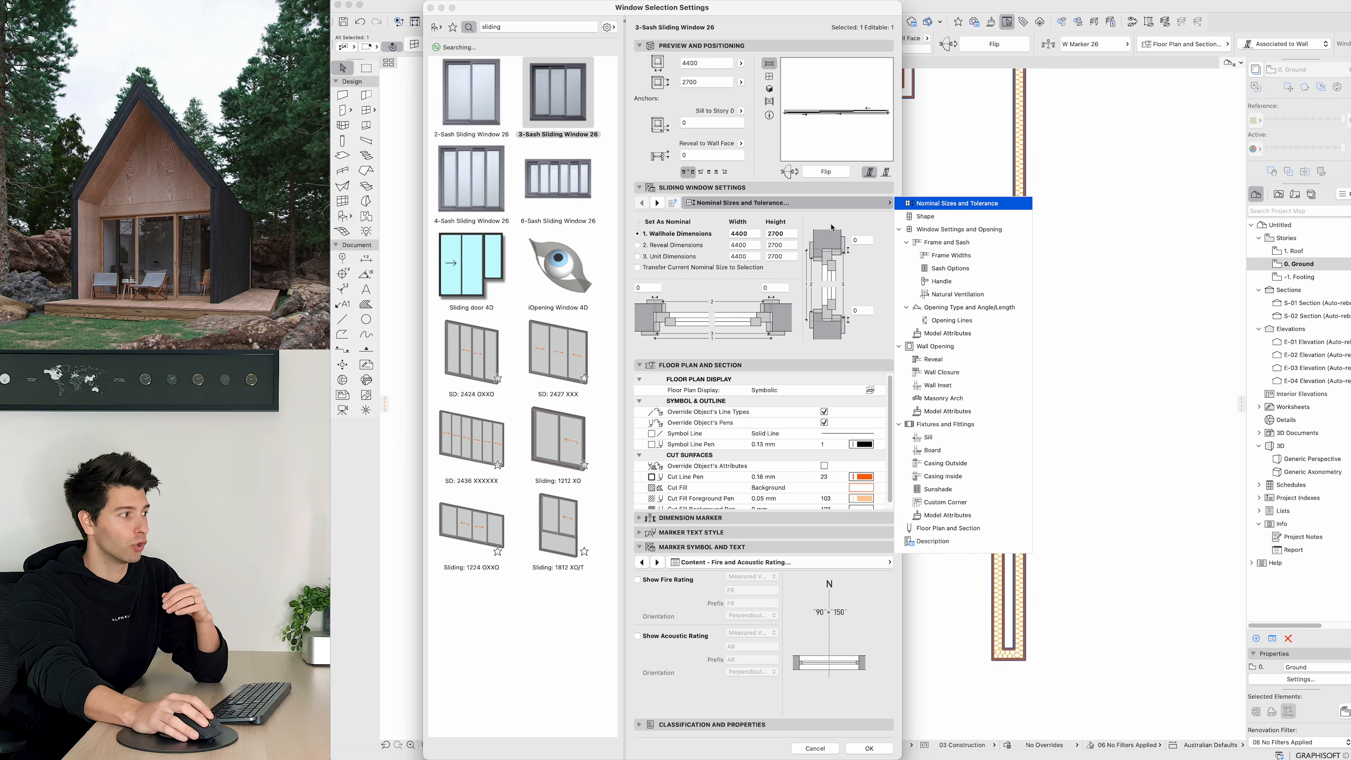
{"action": "left_click", "coordinate": [947, 333]}
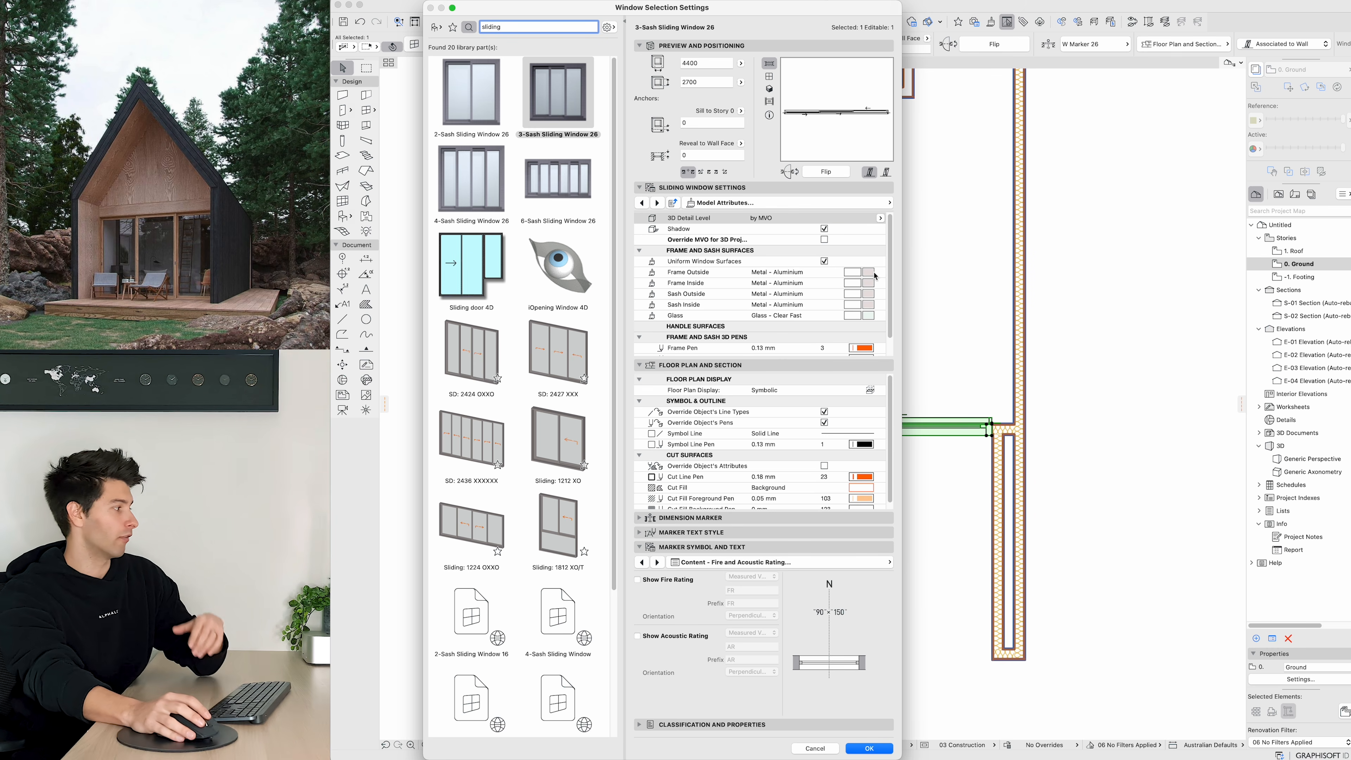
{"action": "left_click", "coordinate": [874, 273]}
{"action": "scroll", "coordinate": [1228, 607], "scroll_direction": "down", "scroll_amount": 5}
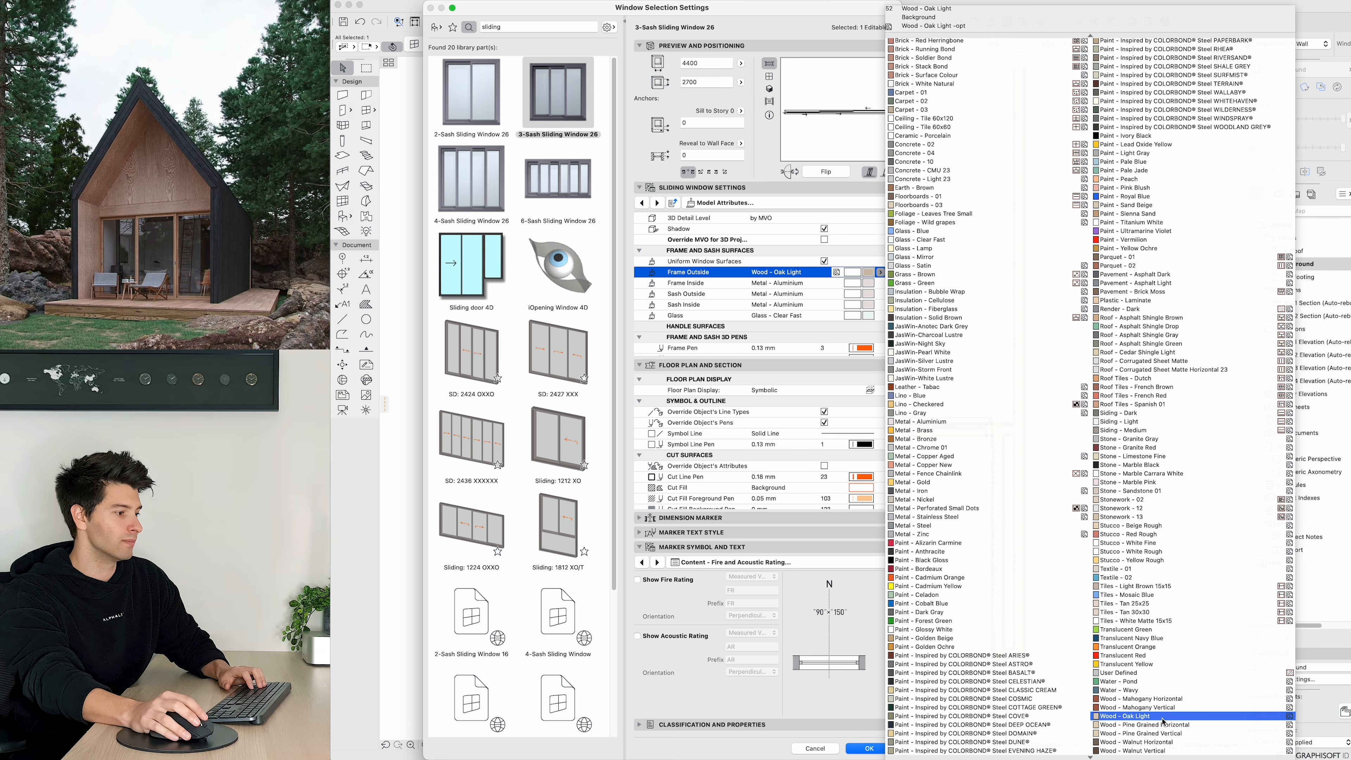
{"action": "left_click", "coordinate": [1162, 716]}
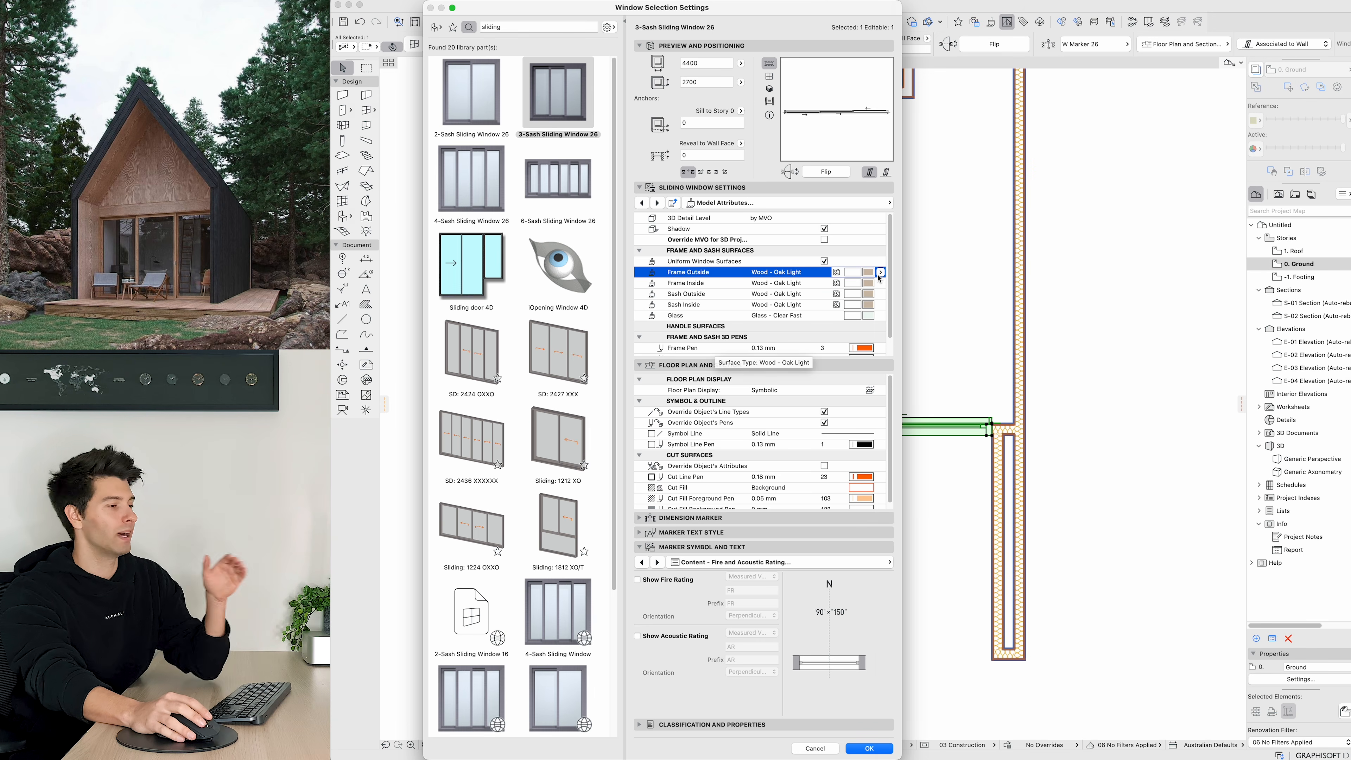
{"action": "scroll", "coordinate": [829, 319], "scroll_direction": "down", "scroll_amount": 1}
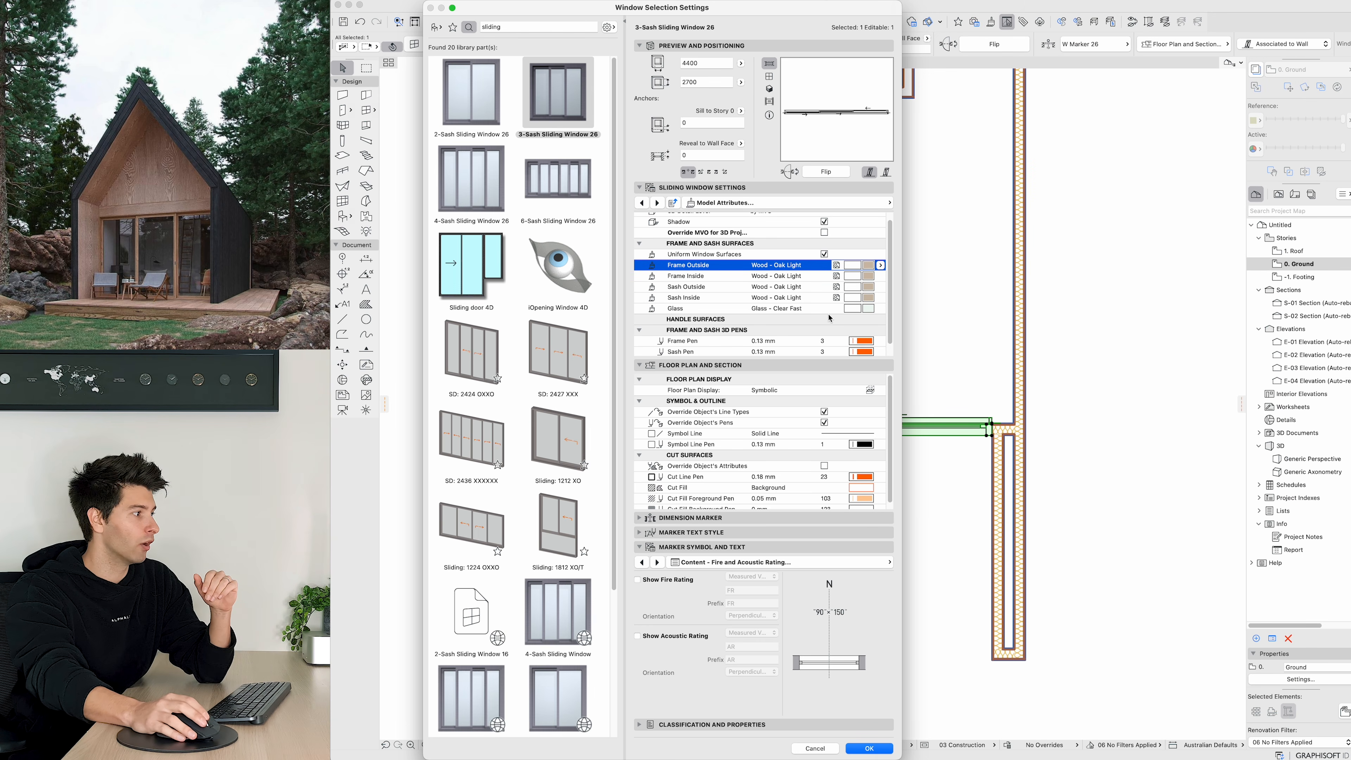
{"action": "left_click", "coordinate": [870, 748]}
Step: Inspect the sliding window in the 3D view, then return to the Ground floor plan
{"action": "left_click", "coordinate": [834, 64]}
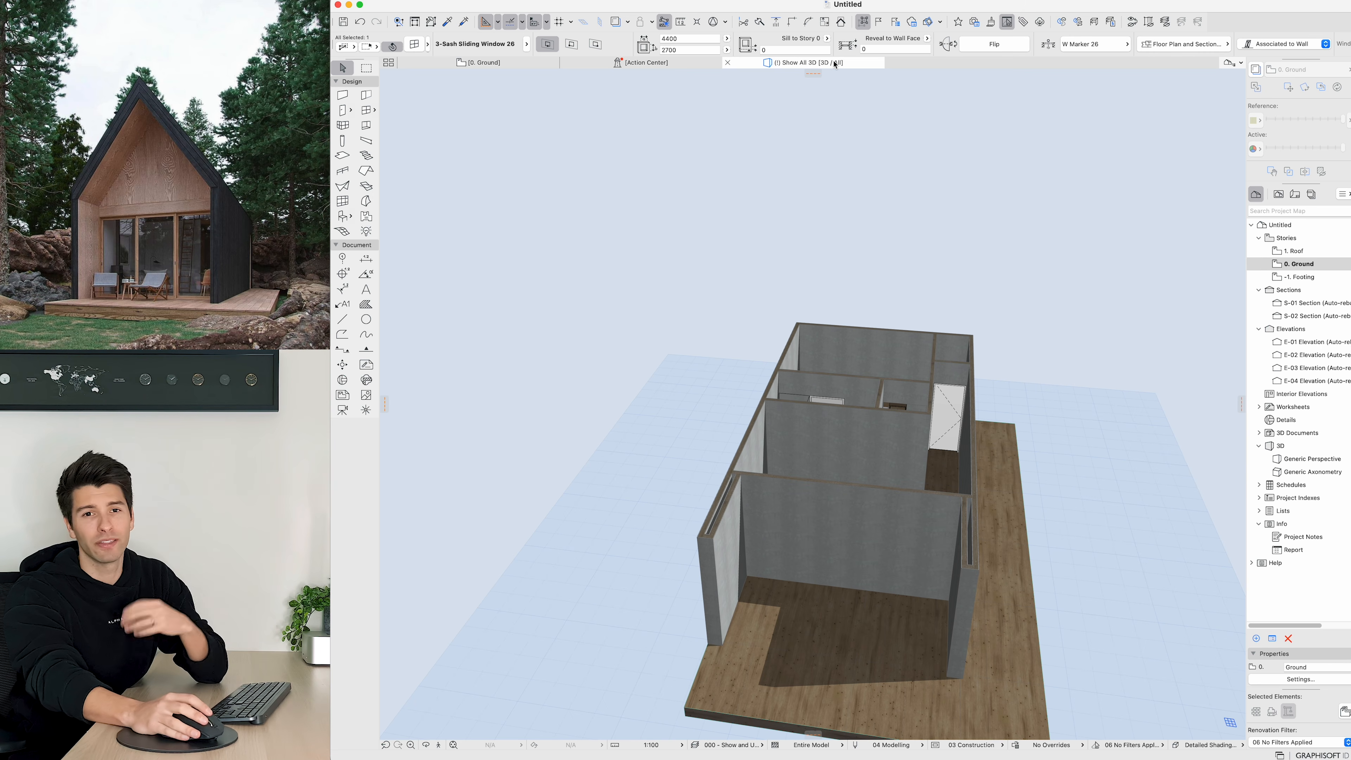
{"action": "middle_click_drag", "start_coordinate": [864, 612], "coordinate": [979, 488], "text": "shift"}
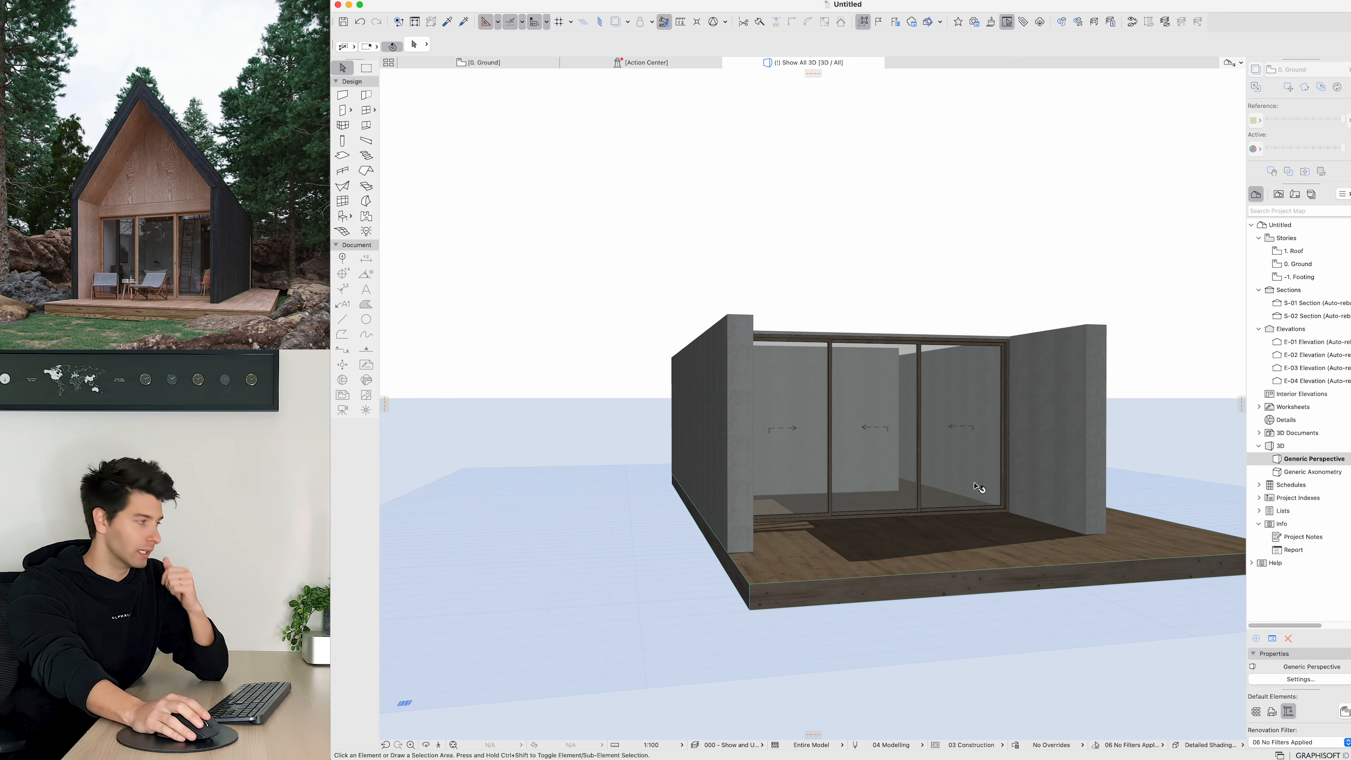
{"action": "key", "text": "F2"}
{"action": "left_click", "coordinate": [601, 398]}
{"action": "scroll", "coordinate": [601, 398], "scroll_direction": "down", "scroll_amount": 4}
{"action": "middle_click_drag", "start_coordinate": [601, 398], "coordinate": [667, 461]}
{"action": "scroll", "coordinate": [666, 461], "scroll_direction": "down", "scroll_amount": 2}
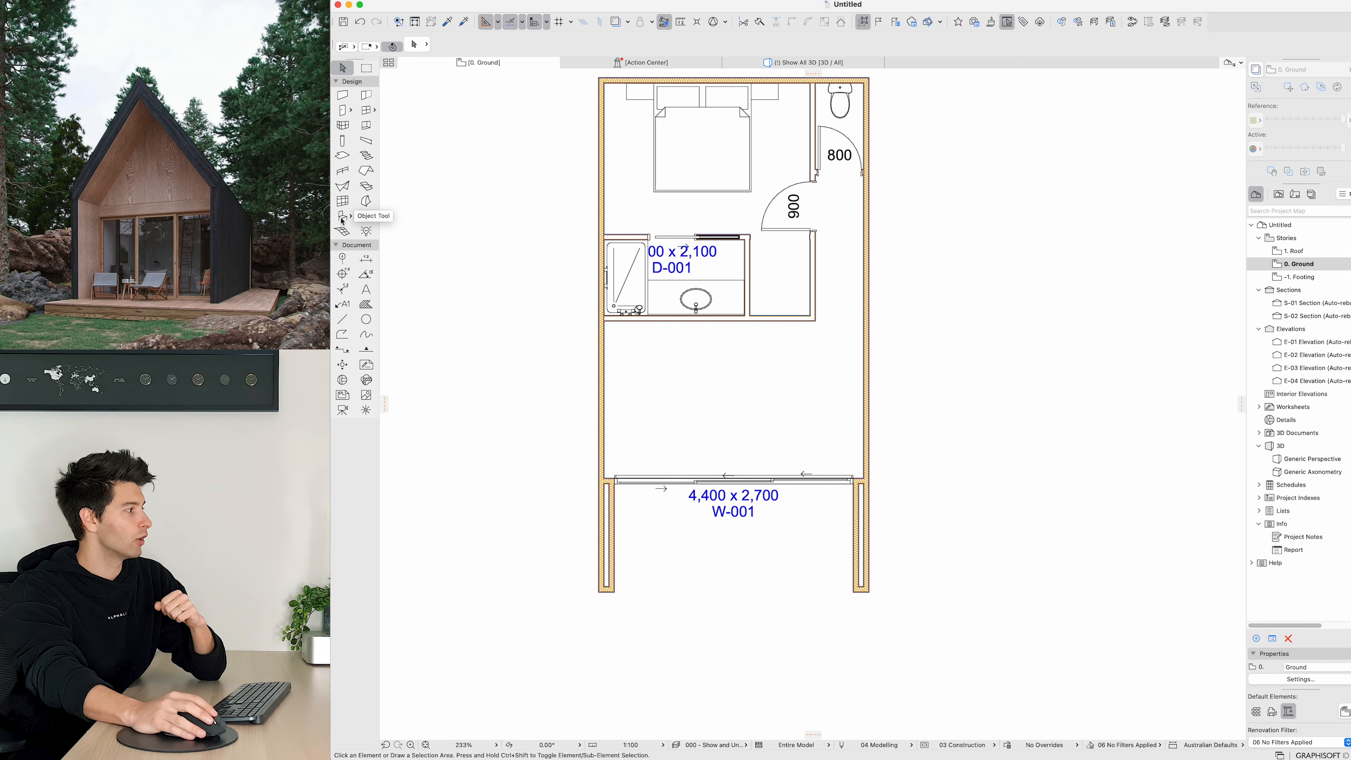
Step: Start the Window tool, search the library for window, and choose Window 26
{"action": "left_click", "coordinate": [366, 110]}
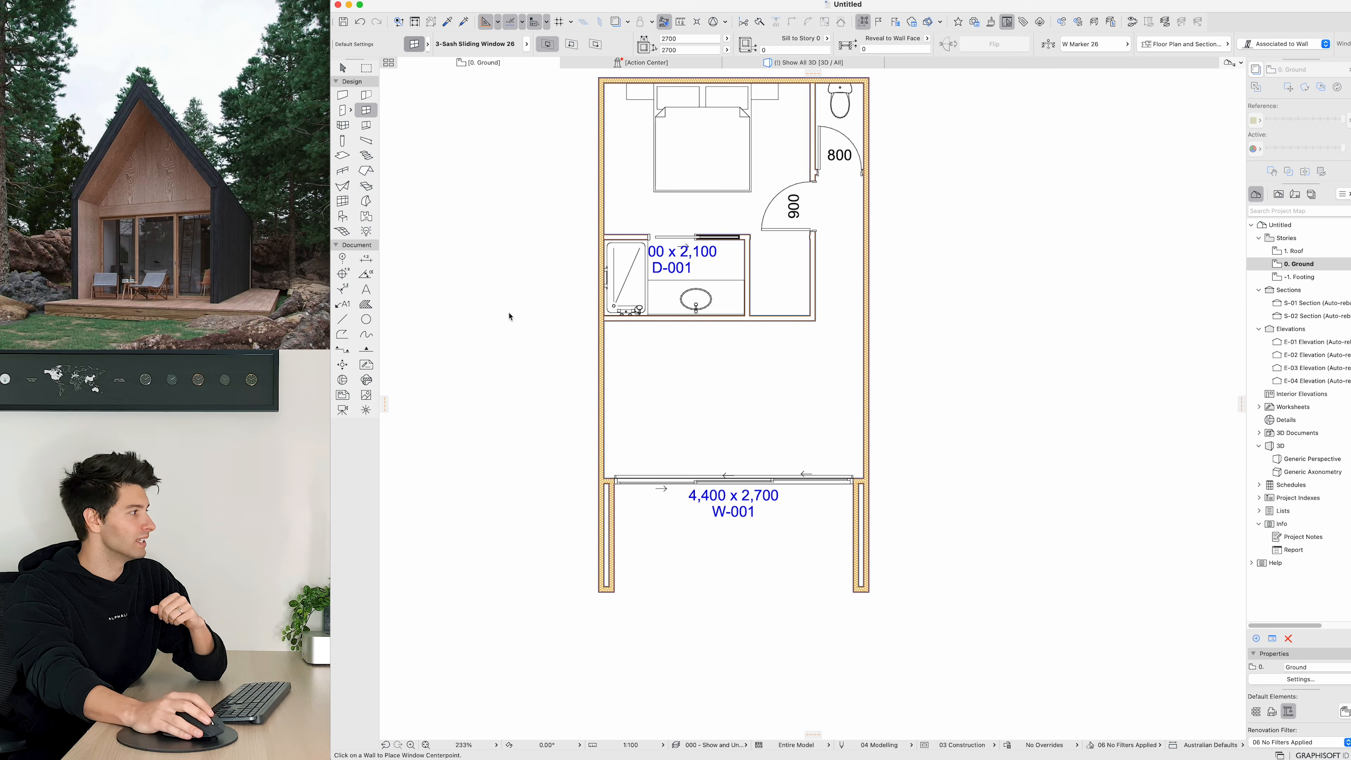
{"action": "key", "text": "super+t"}
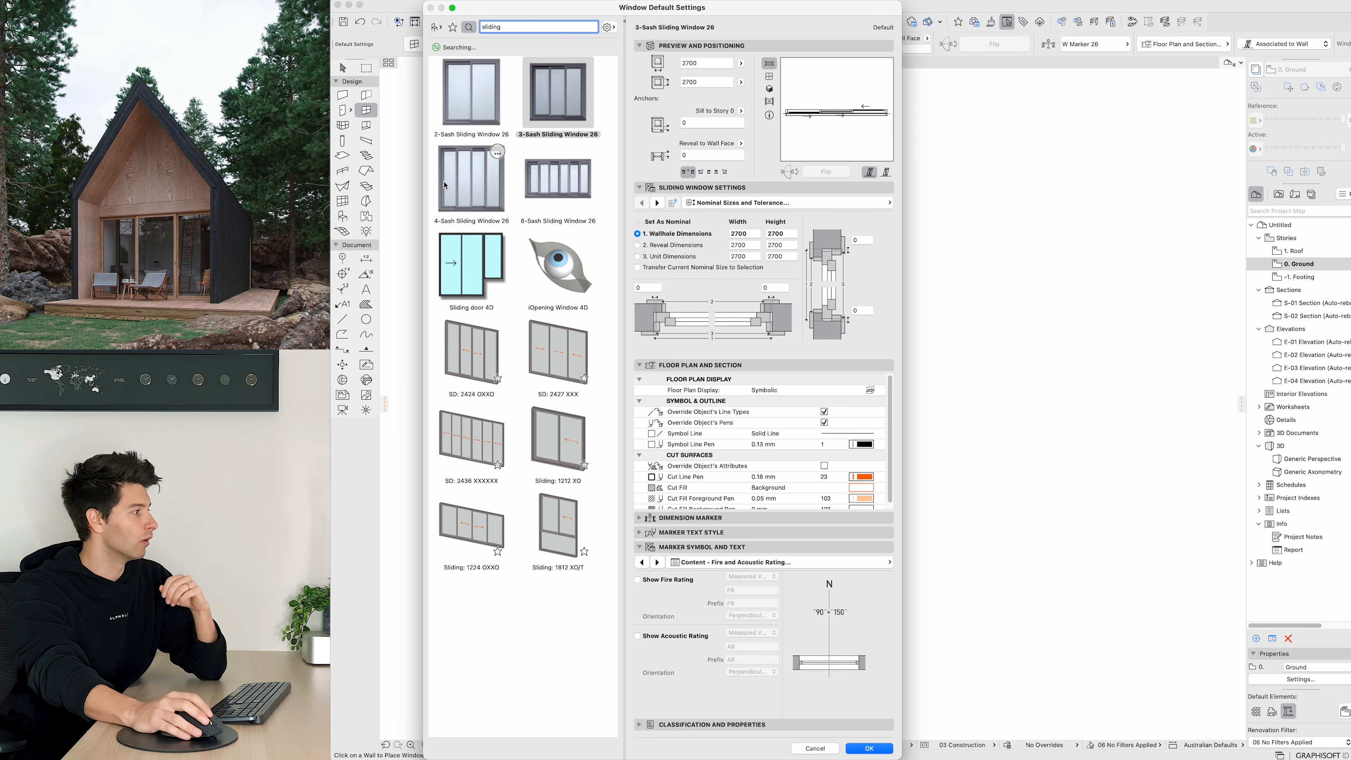
{"action": "key", "text": "super+a"}
{"action": "type", "text": "win"}
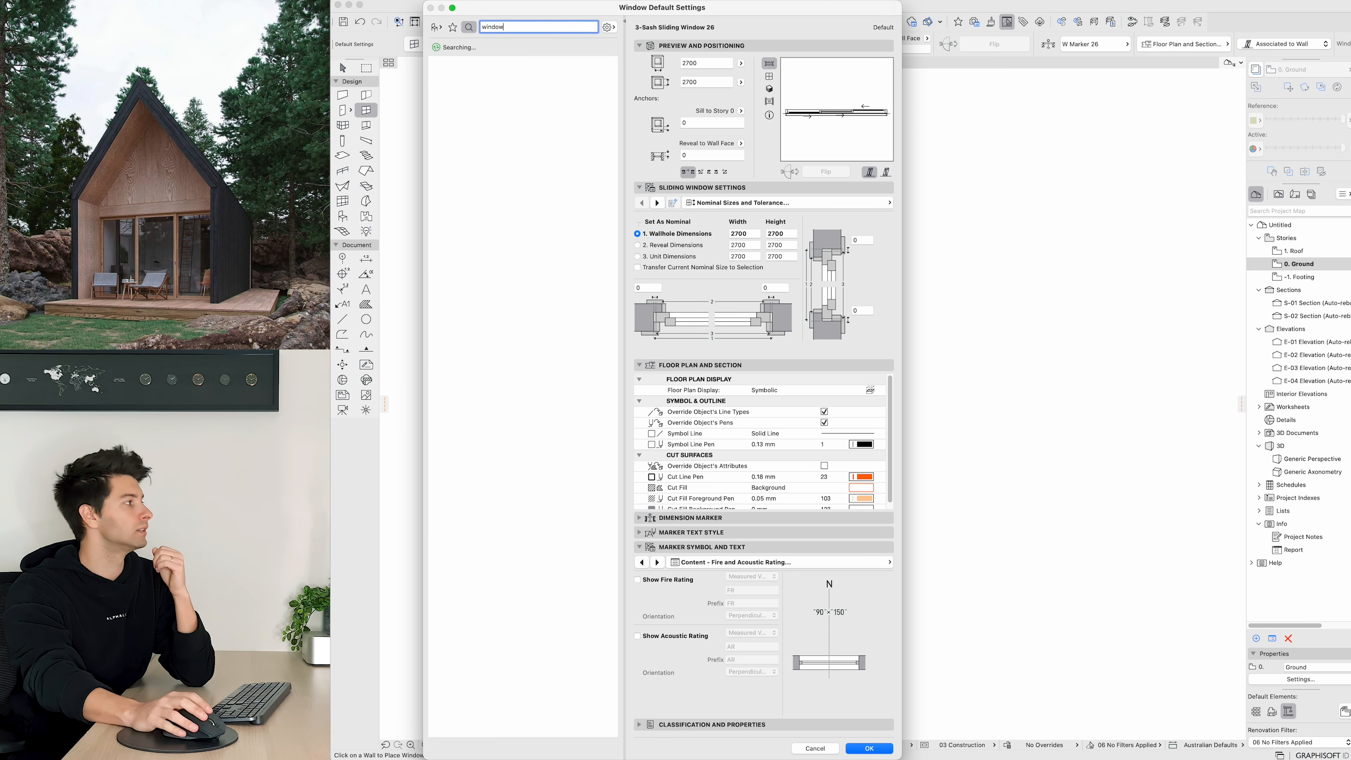
{"action": "left_click", "coordinate": [487, 387]}
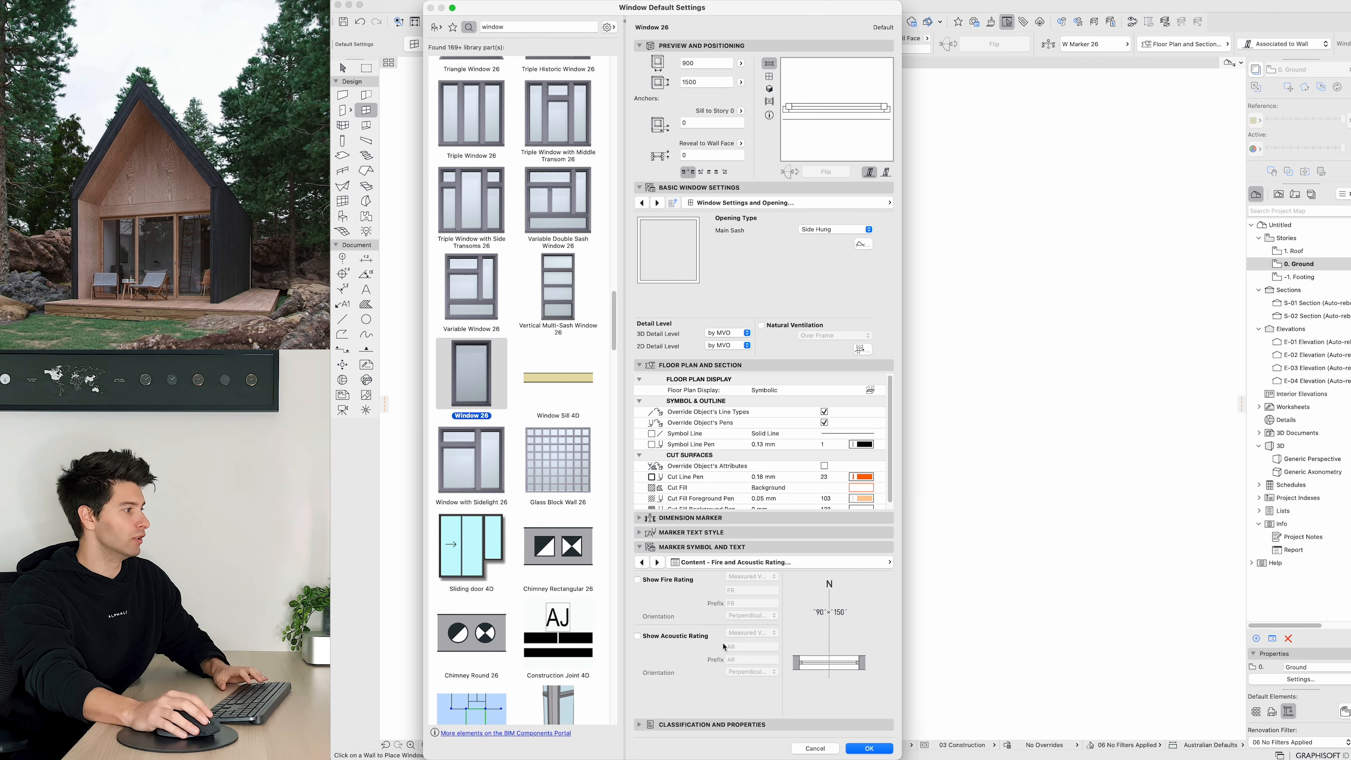
{"action": "left_click", "coordinate": [865, 748]}
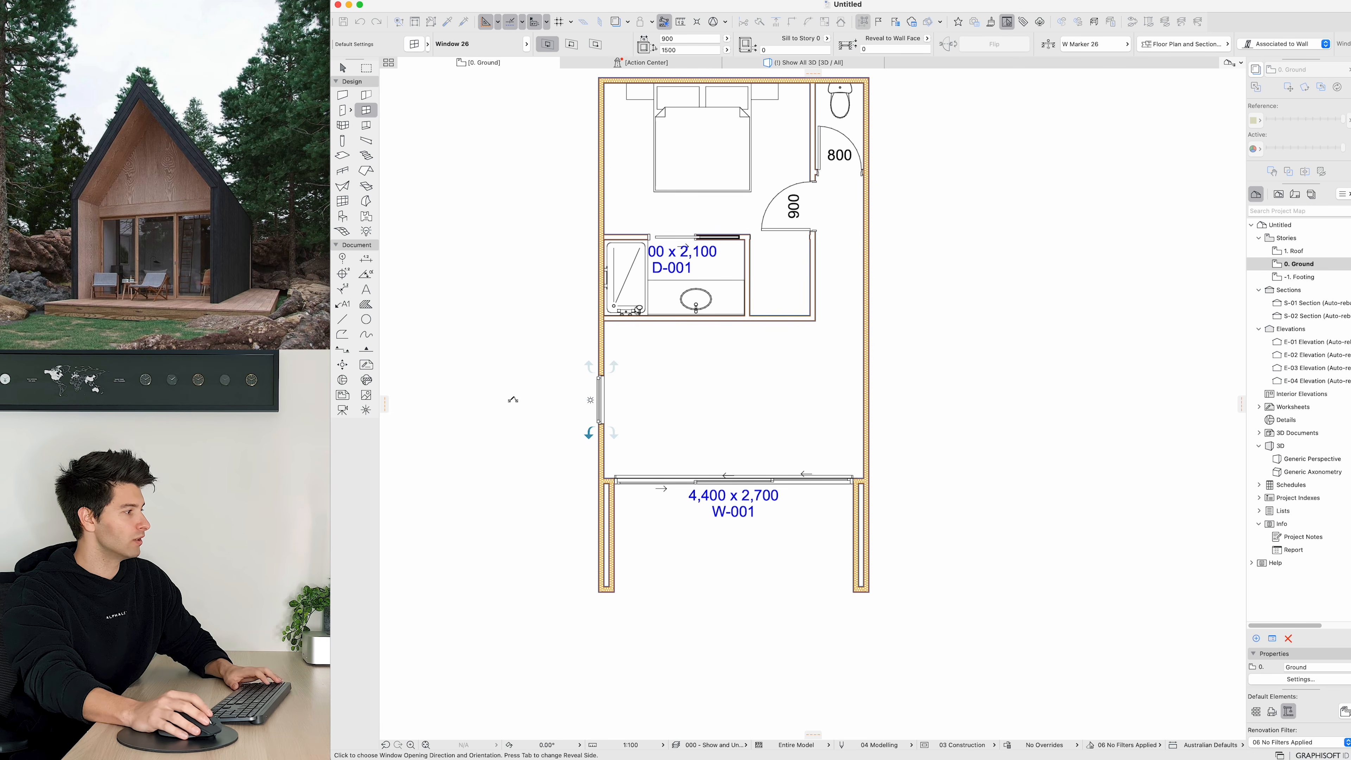
Step: Place the window in the living room's left wall
{"action": "left_click", "coordinate": [513, 399]}
{"action": "key", "text": "Escape"}
Step: Select the new window in the 3D view and set its main sash to Fixed Glass
{"action": "left_click", "coordinate": [769, 64]}
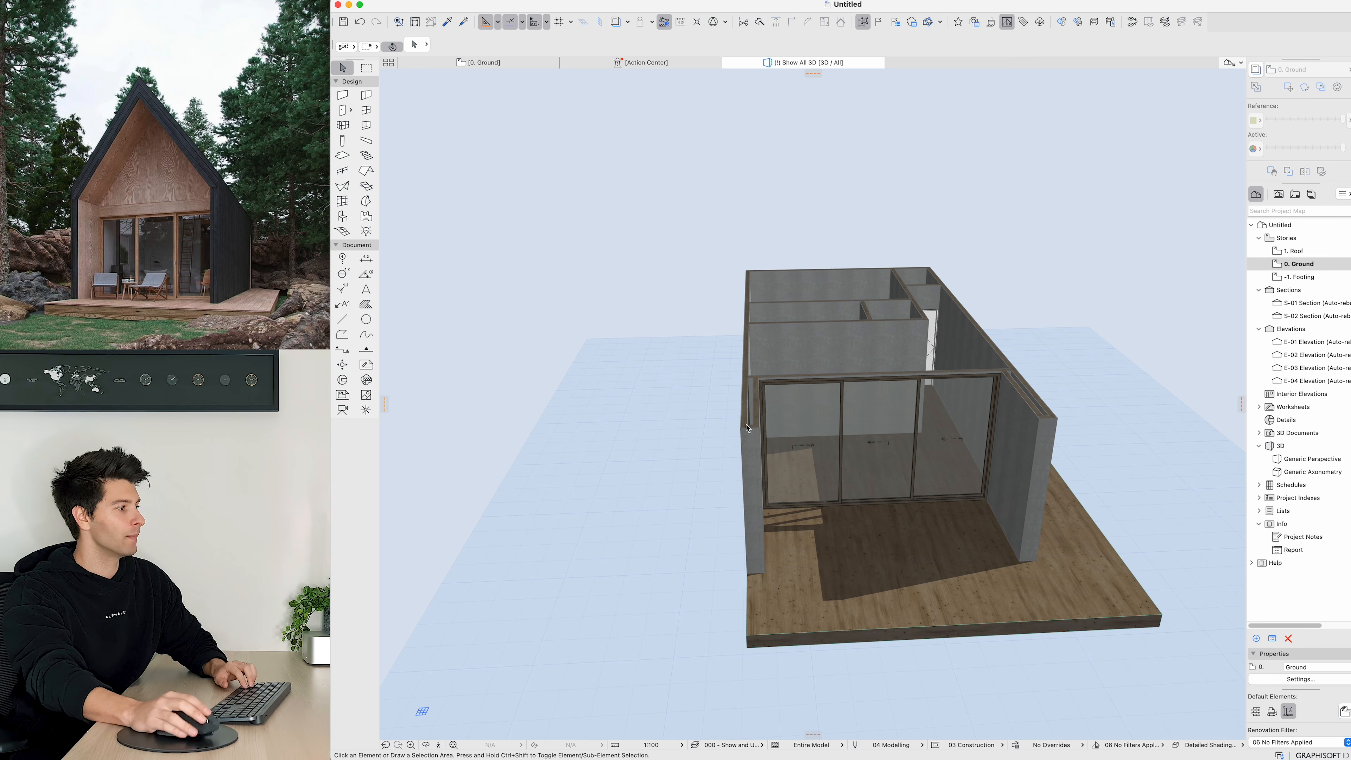
{"action": "scroll", "coordinate": [744, 423], "scroll_direction": "up", "scroll_amount": 2}
{"action": "middle_click_drag", "start_coordinate": [727, 417], "coordinate": [1116, 365], "text": "shift"}
{"action": "middle_click_drag", "start_coordinate": [763, 521], "coordinate": [916, 381]}
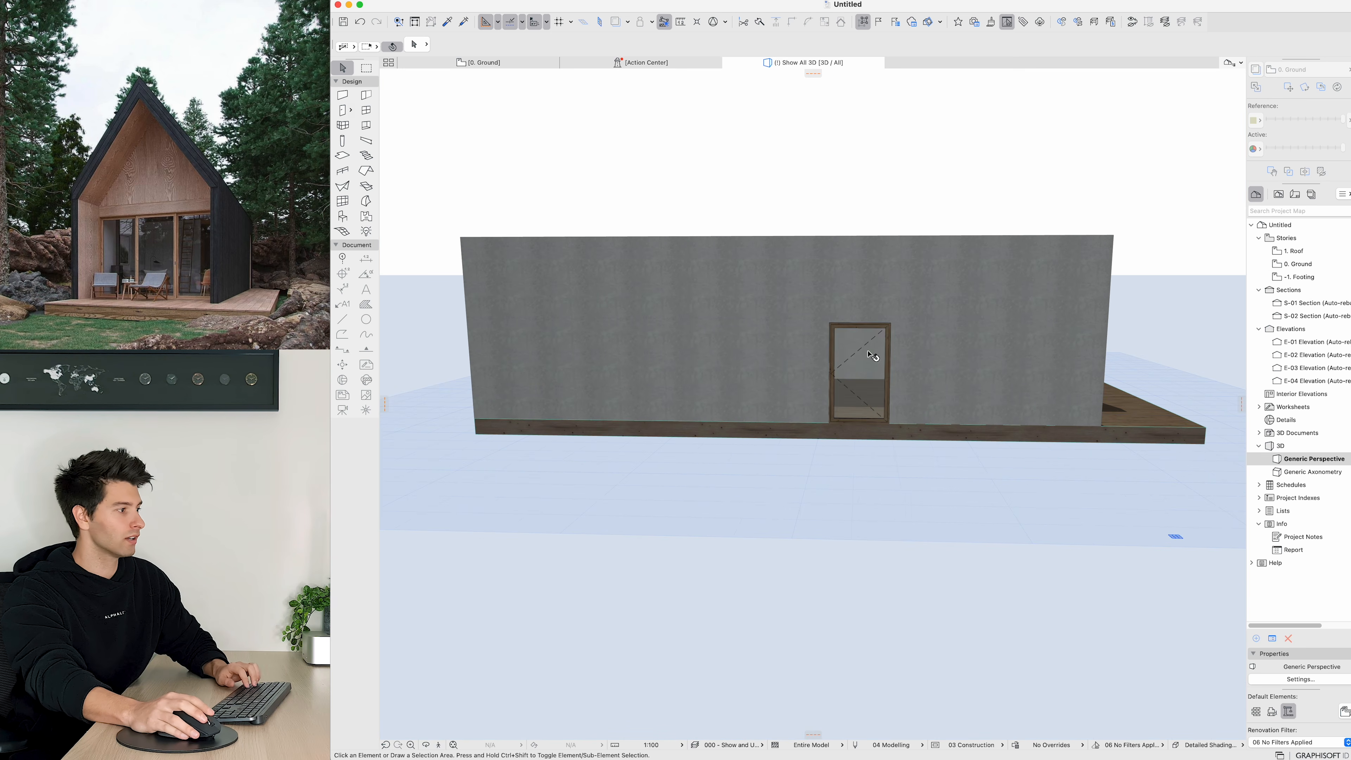
{"action": "left_click", "coordinate": [872, 355]}
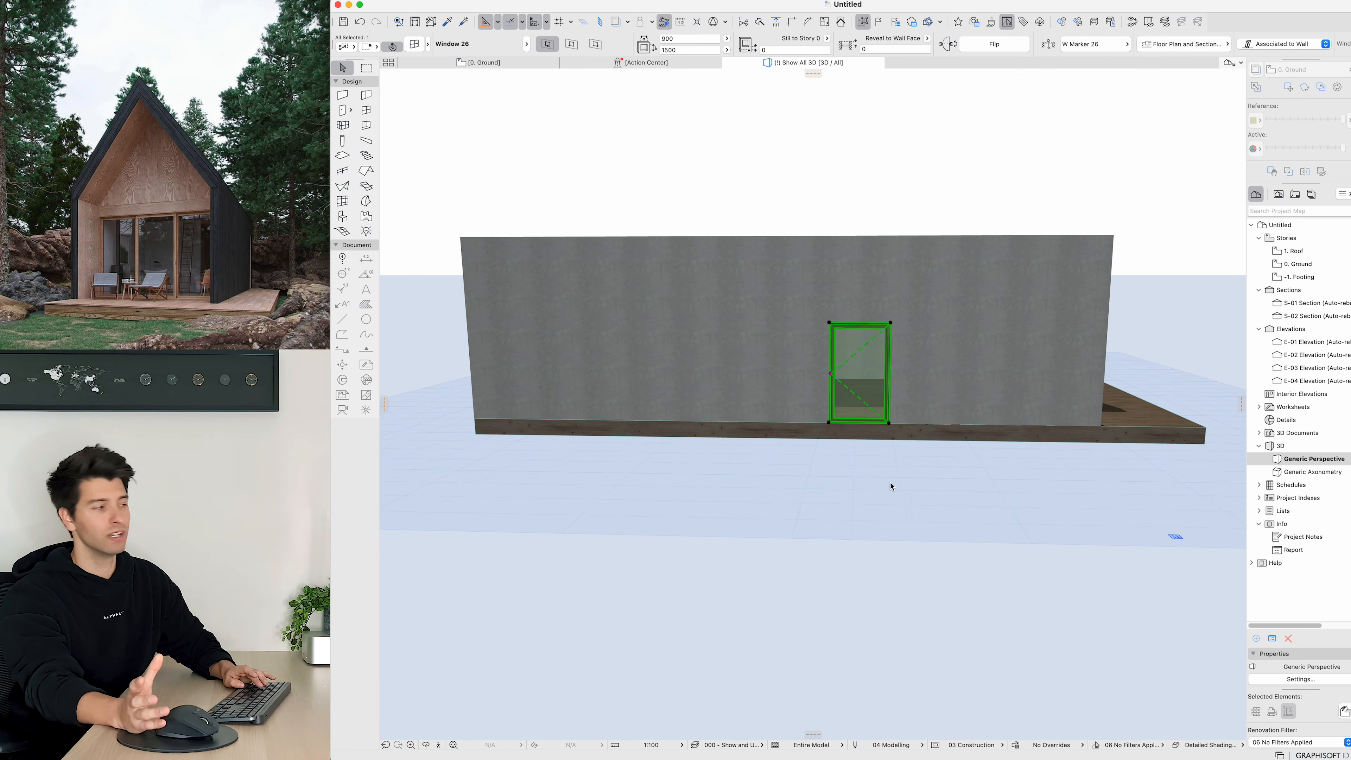
{"action": "key", "text": "super+t"}
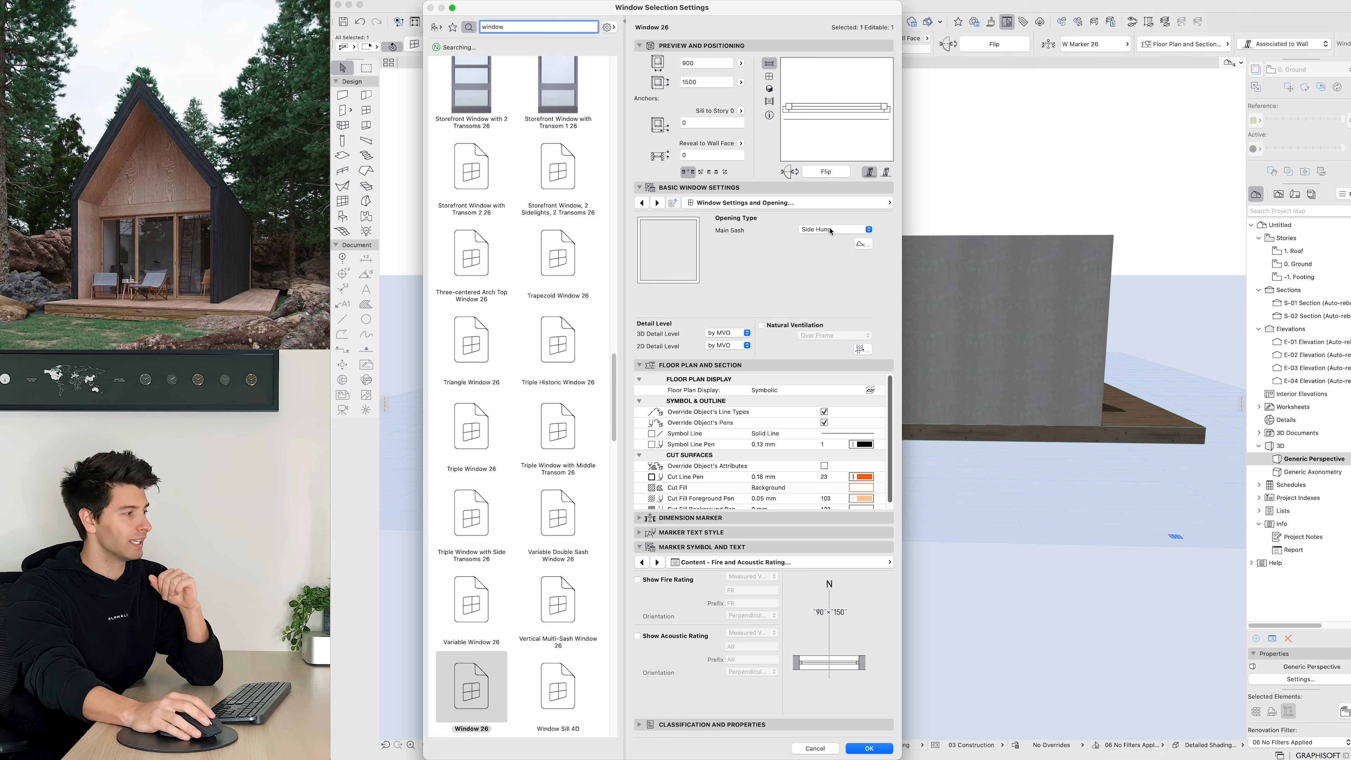
{"action": "left_click", "coordinate": [831, 230]}
{"action": "left_click", "coordinate": [832, 210]}
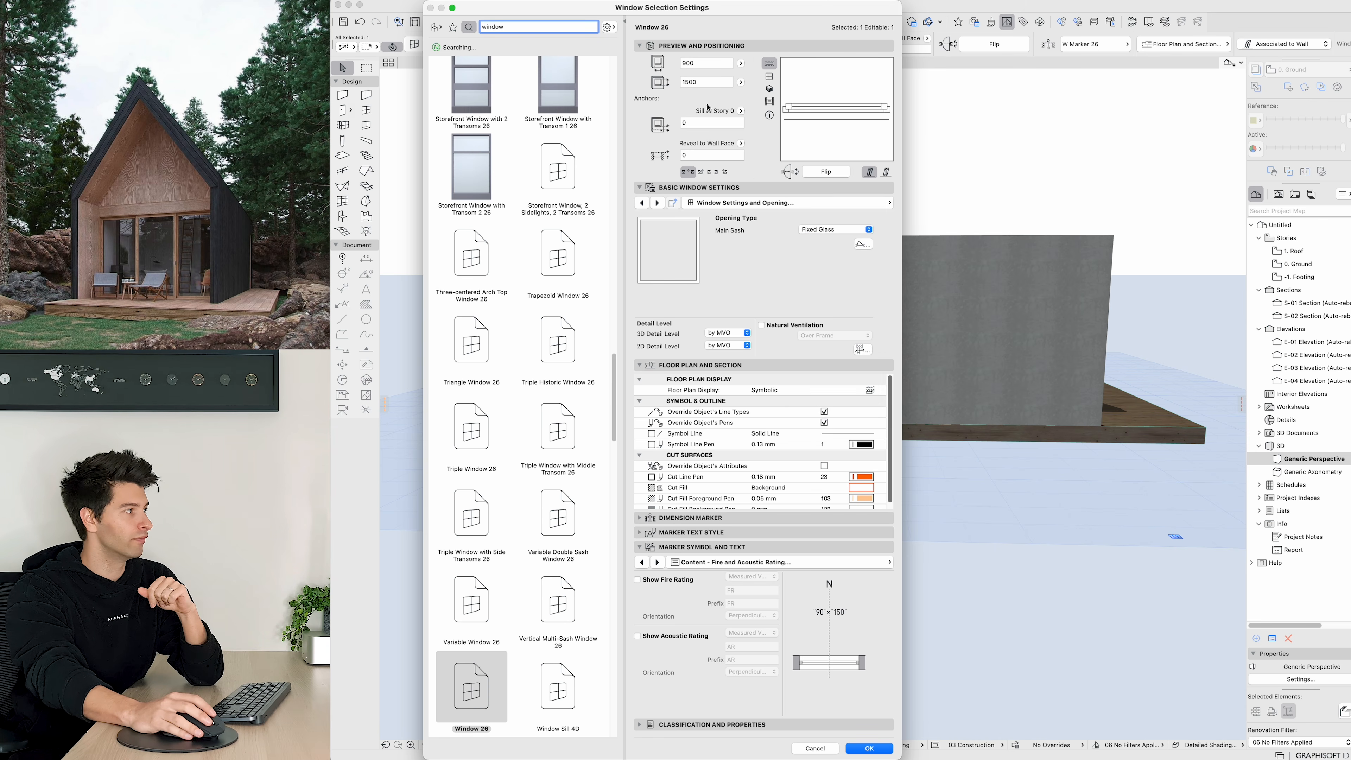
Step: Set the window to 1000 mm wide and 1000 mm high with a 900 mm sill
{"action": "double_click", "coordinate": [707, 63]}
{"action": "type", "text": "1000"}
{"action": "key", "text": "Tab"}
{"action": "type", "text": "100"}
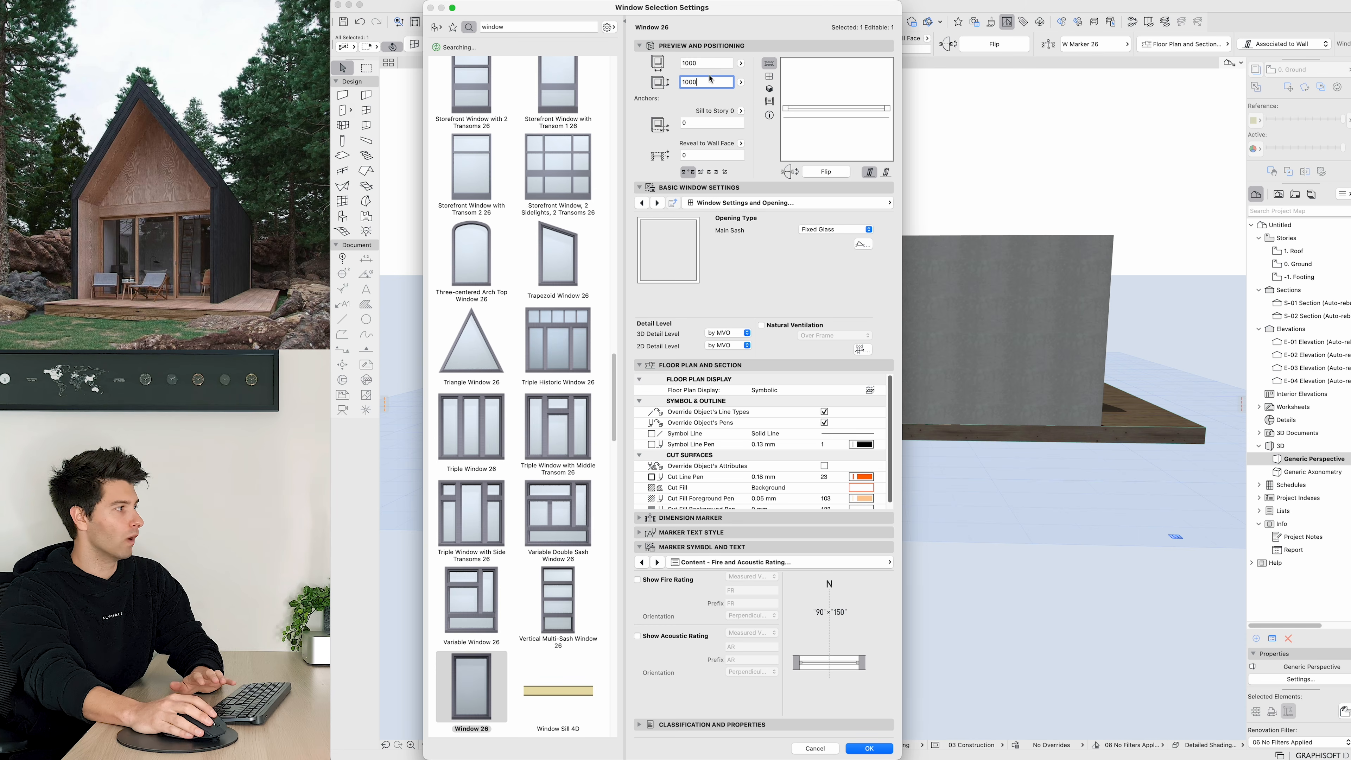
{"action": "type", "text": "0"}
{"action": "key", "text": "shift+Tab"}
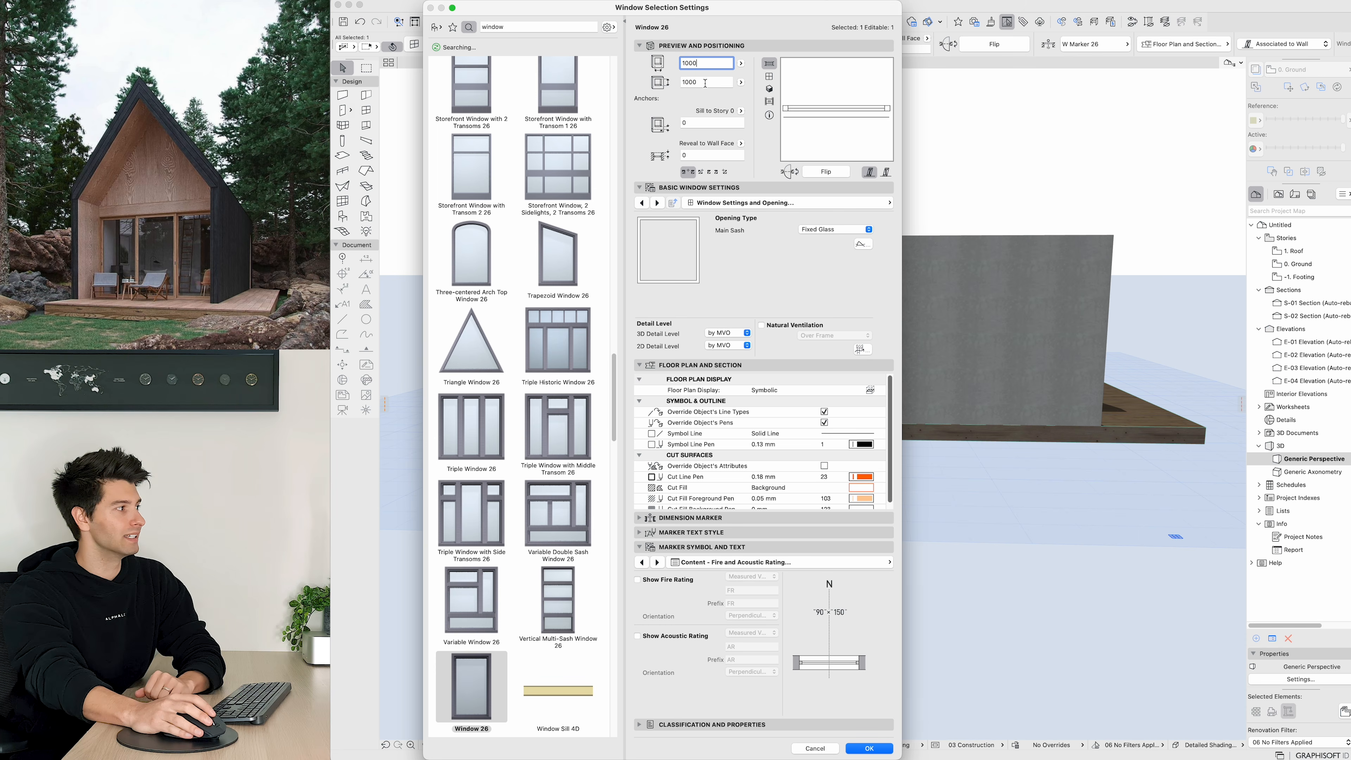
{"action": "left_click", "coordinate": [698, 125]}
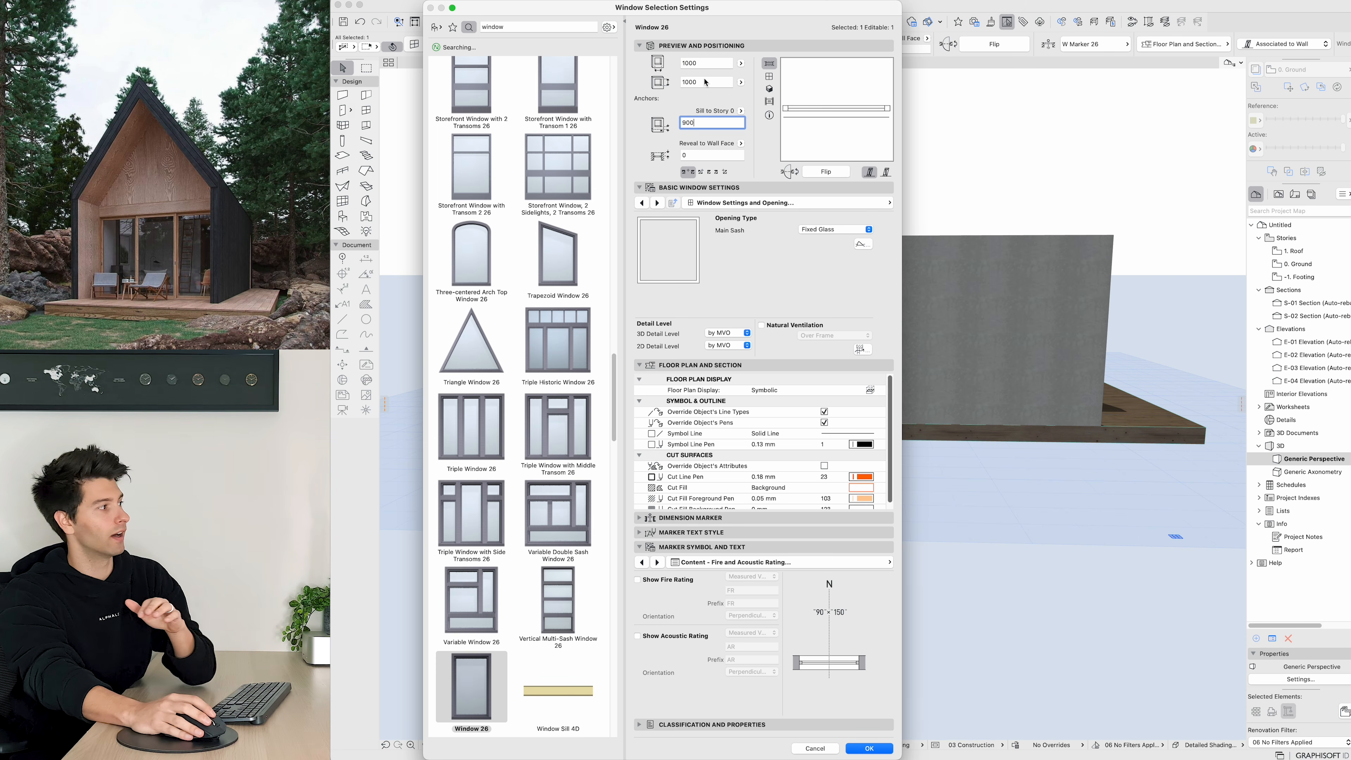
{"action": "type", "text": "900"}
{"action": "left_click", "coordinate": [875, 746]}
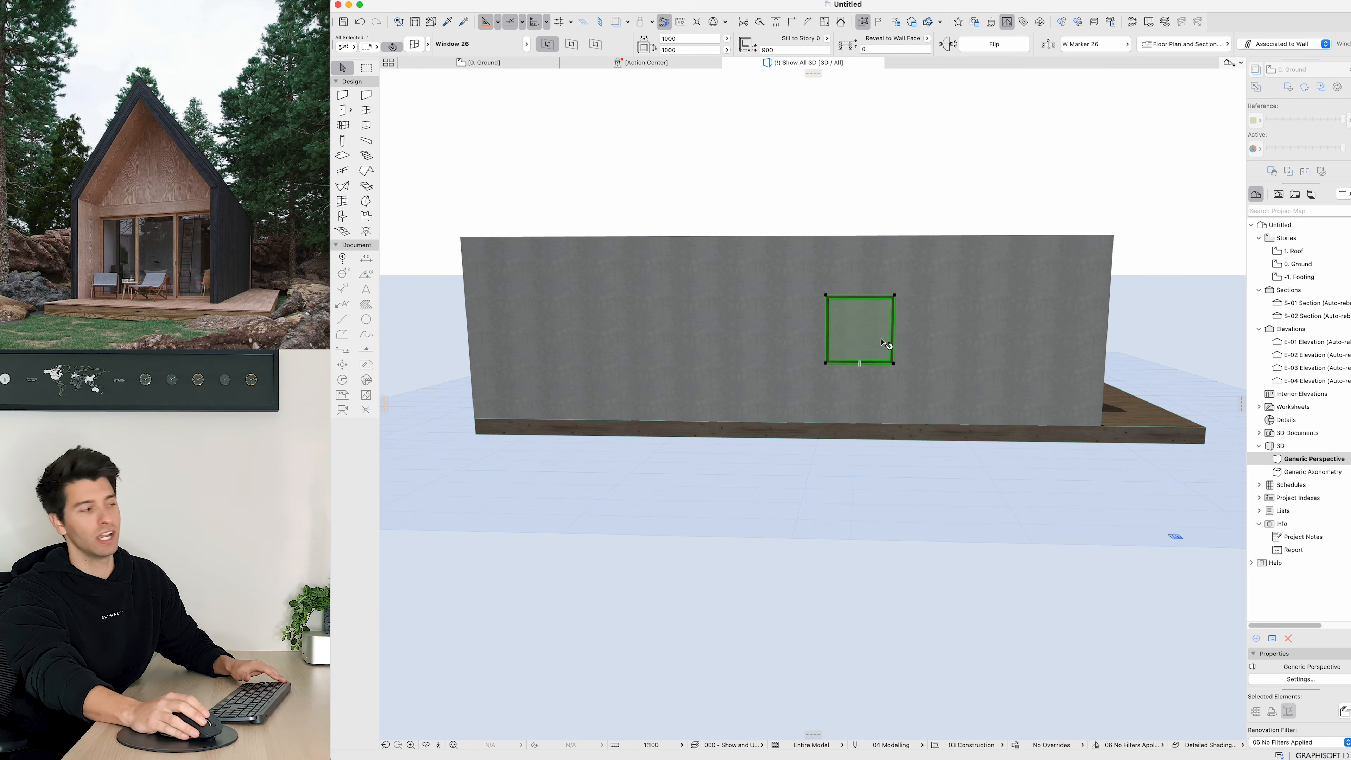
Step: Inspect the fixed window and the cabin from several angles in 3D
{"action": "key", "text": "Escape"}
{"action": "scroll", "coordinate": [892, 351], "scroll_direction": "up", "scroll_amount": 6}
{"action": "middle_click_drag", "start_coordinate": [919, 350], "coordinate": [894, 381], "text": "shift"}
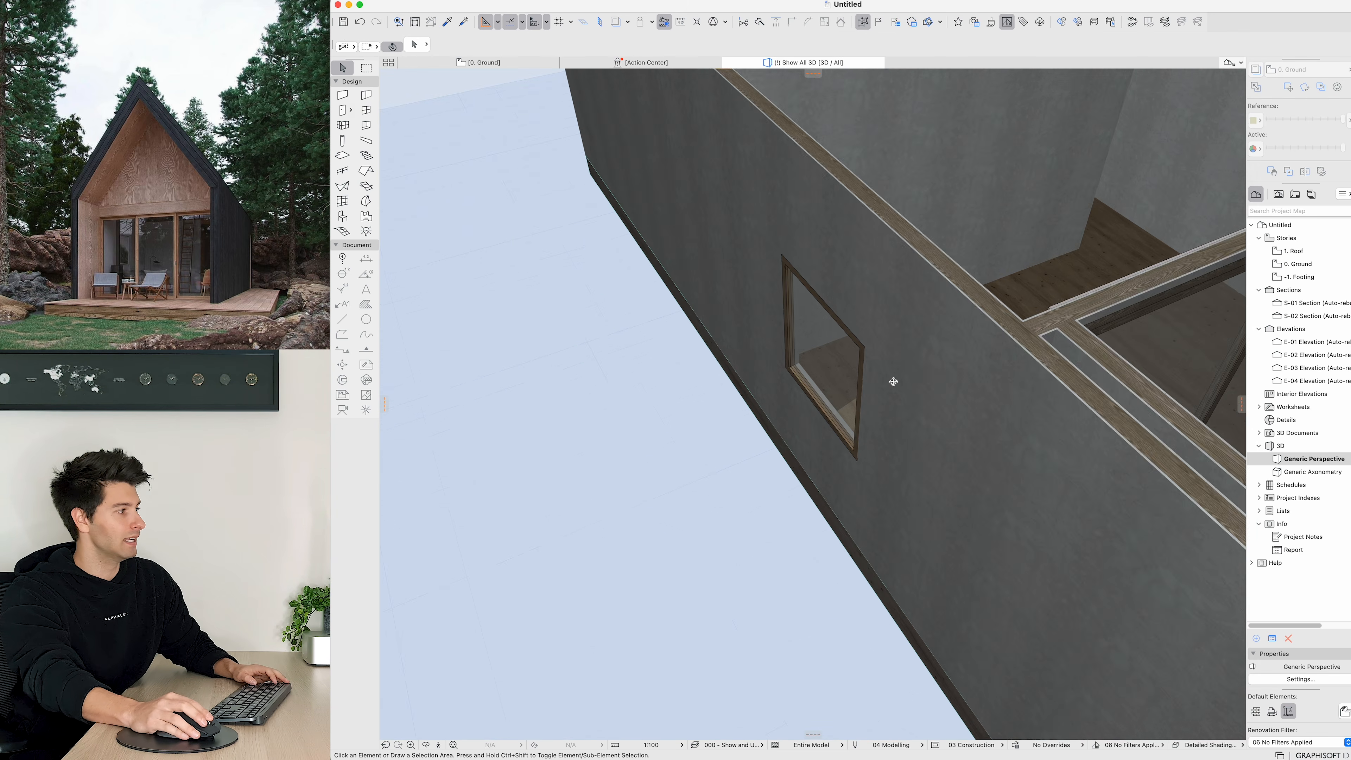
{"action": "scroll", "coordinate": [926, 400], "scroll_direction": "down", "scroll_amount": 6}
{"action": "middle_click_drag", "start_coordinate": [995, 403], "coordinate": [710, 326], "text": "shift"}
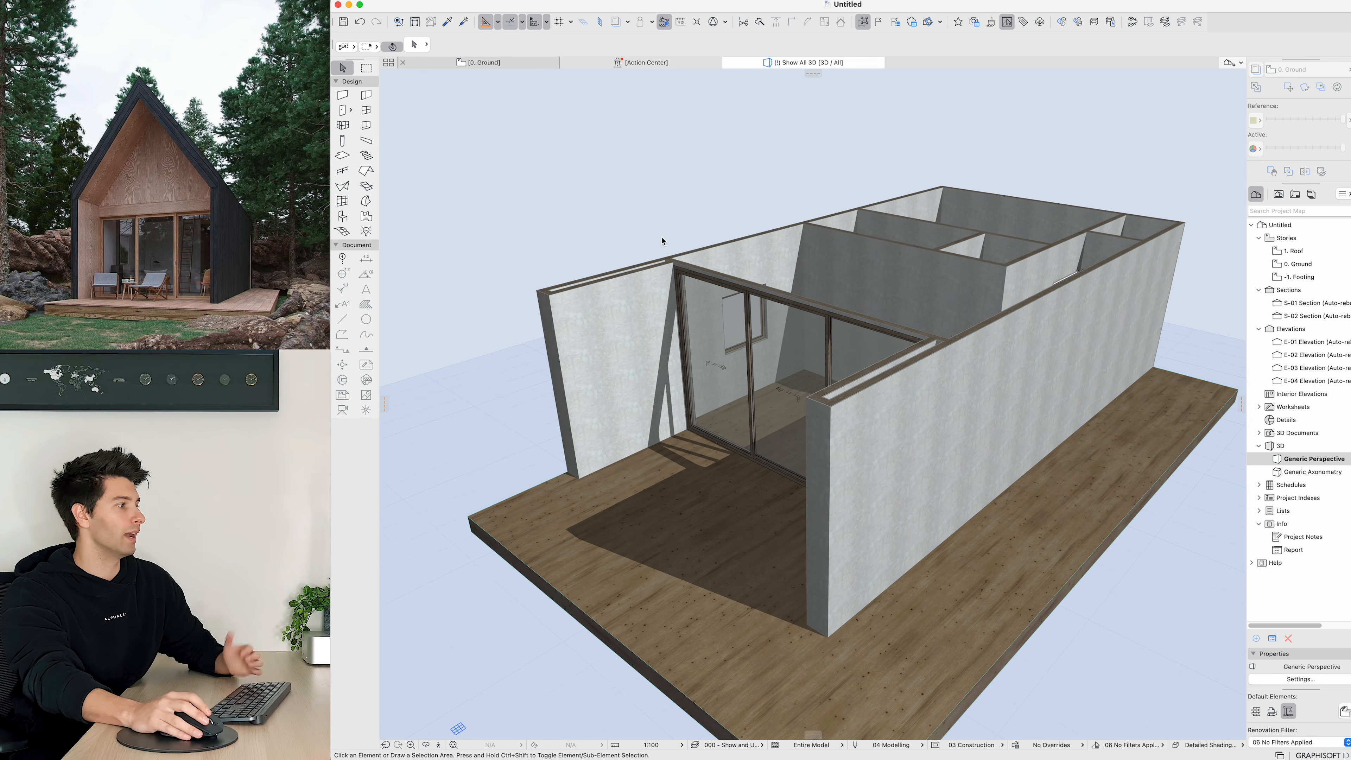
Step: Mirror the shower cabin and basin across the bathroom in the floor plan
{"action": "key", "text": "F2"}
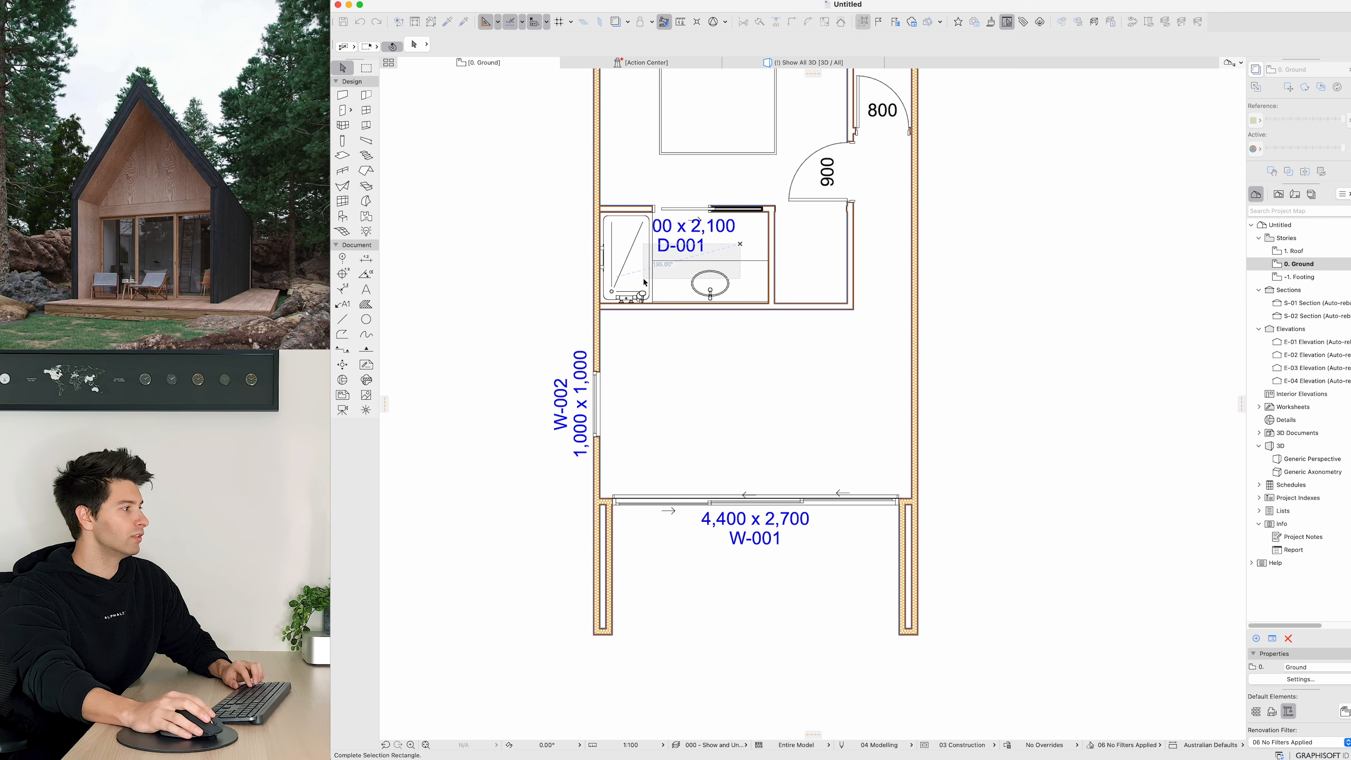
{"action": "left_click", "coordinate": [656, 279]}
{"action": "left_click", "coordinate": [642, 284], "text": "shift"}
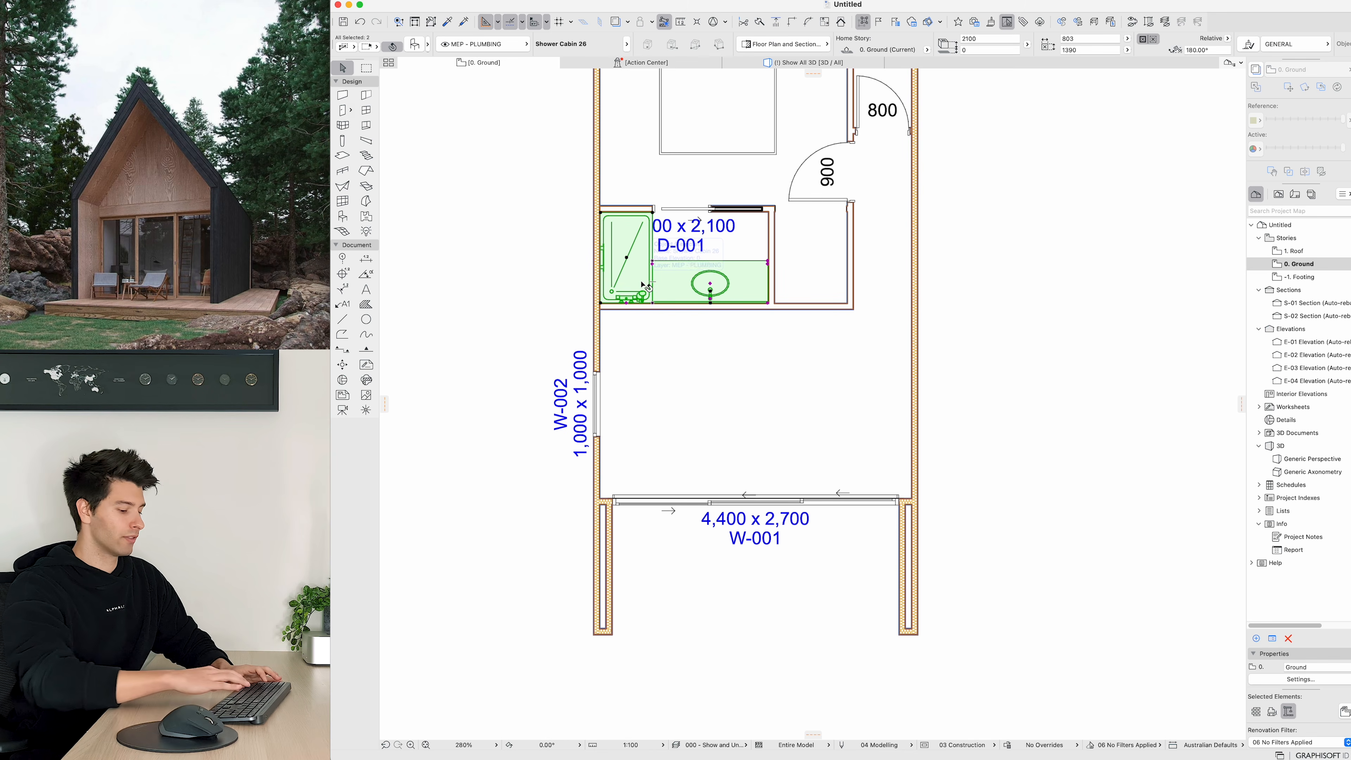
{"action": "key", "text": "super+m"}
{"action": "left_click", "coordinate": [700, 235]}
{"action": "left_click", "coordinate": [700, 290]}
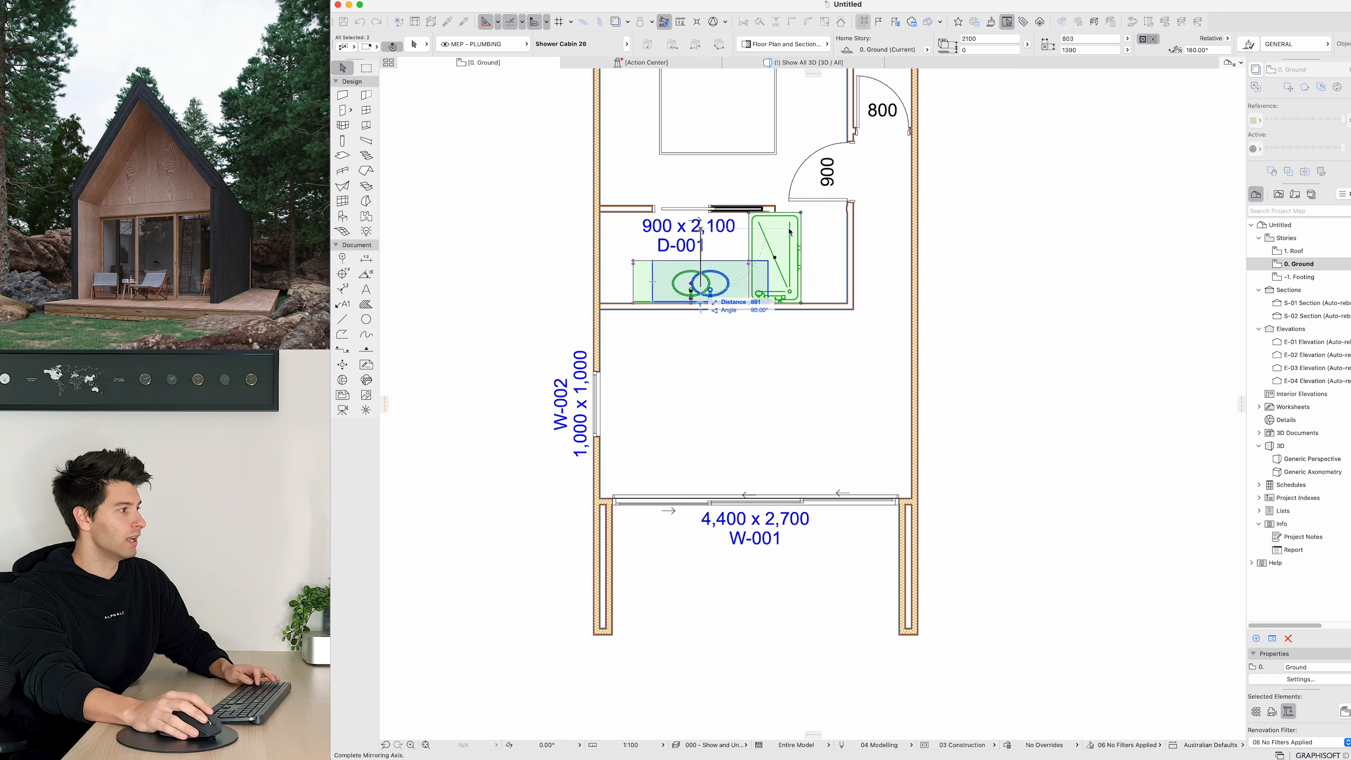
Step: Drag the mirrored shower cabin and basin left so the shower sits against the bathroom's partition wall
{"action": "key", "text": "super+d"}
{"action": "left_click", "coordinate": [800, 212]}
{"action": "left_click", "coordinate": [769, 213]}
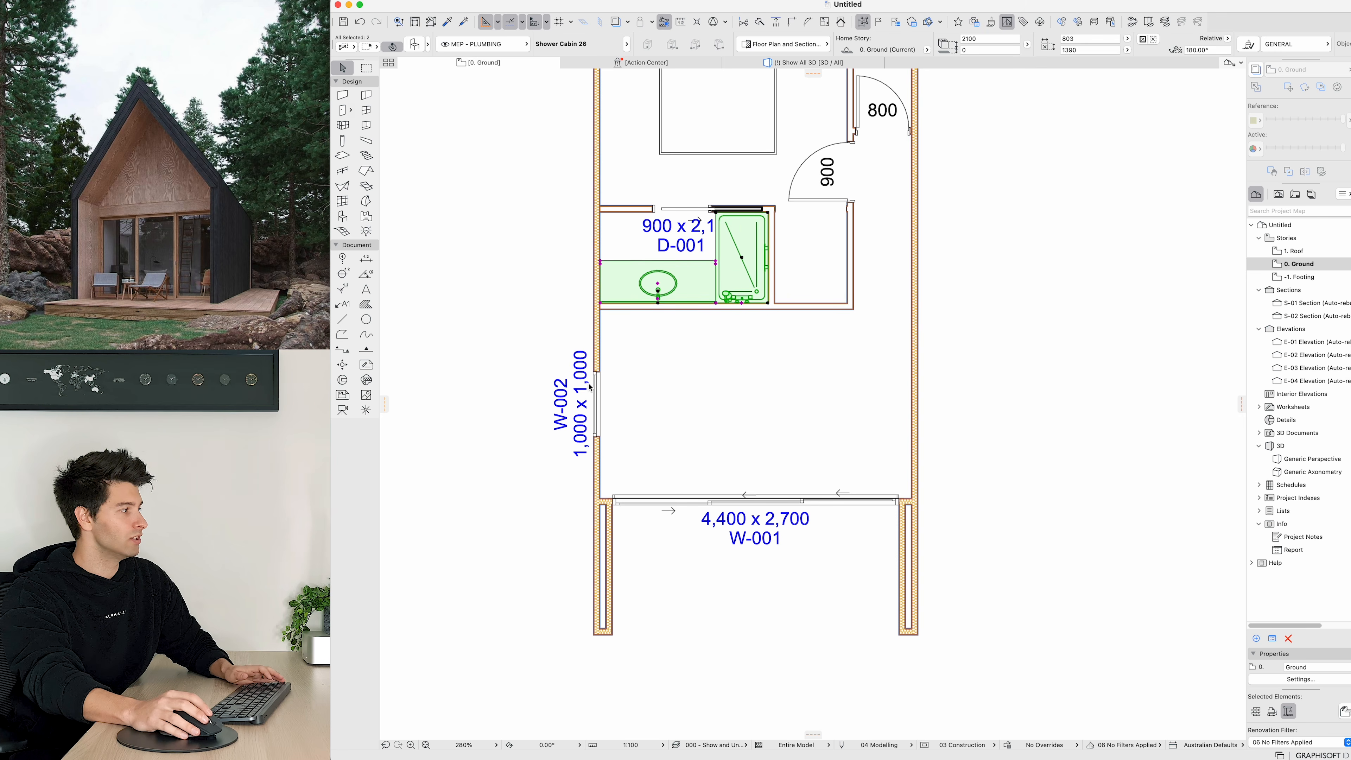
{"action": "key", "text": "Escape"}
Step: Place a window in the bathroom's left exterior wall and stretch its width to 715 mm
{"action": "left_click", "coordinate": [597, 373], "text": "alt"}
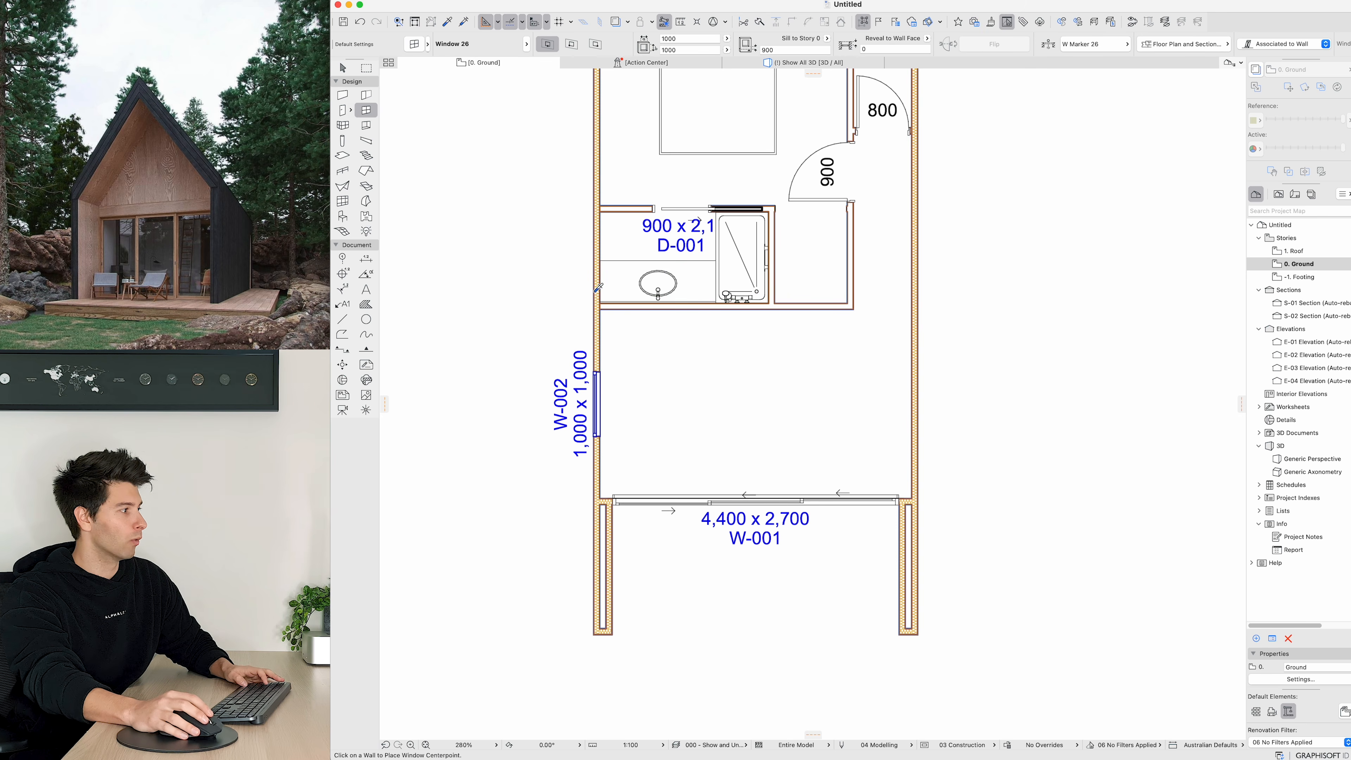
{"action": "left_click", "coordinate": [594, 249]}
{"action": "key", "text": "Escape"}
{"action": "left_click", "coordinate": [600, 280]}
{"action": "left_click", "coordinate": [600, 279]}
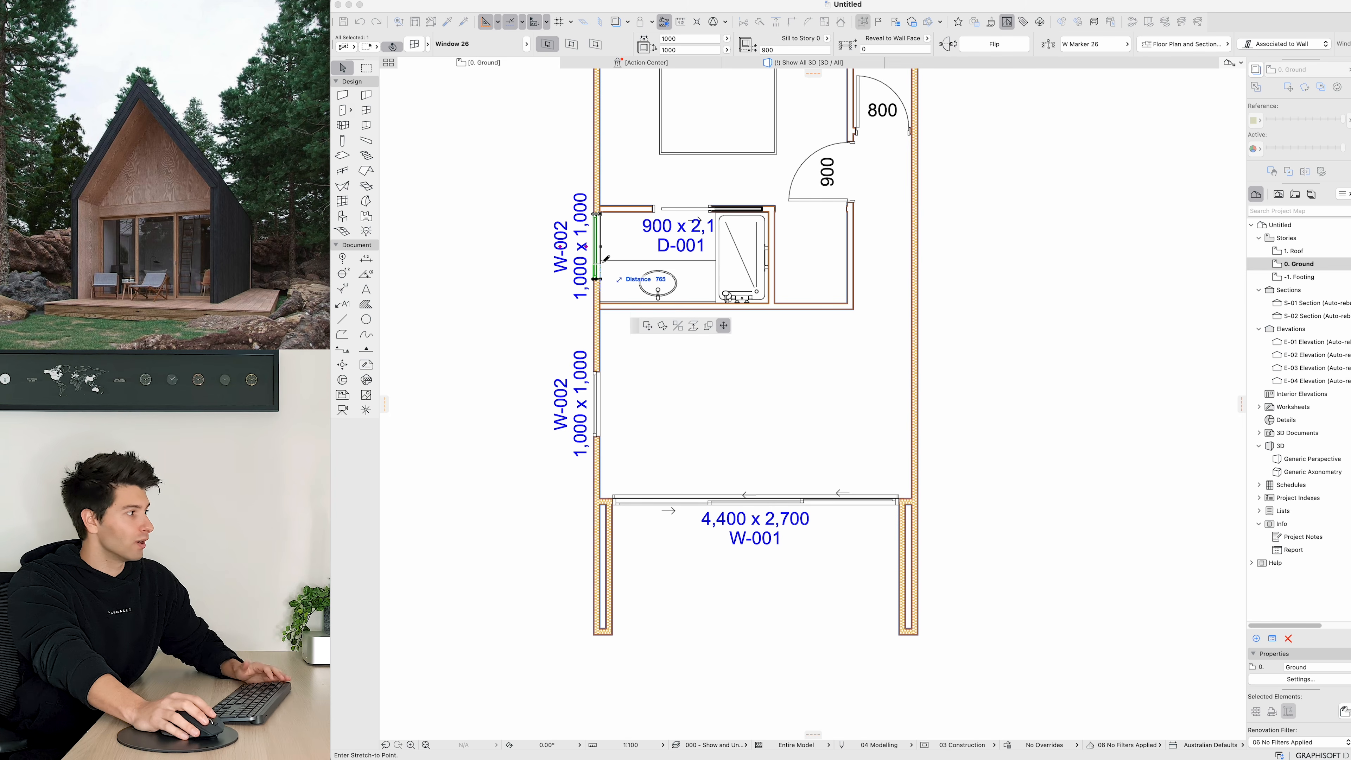
{"action": "left_click", "coordinate": [604, 256]}
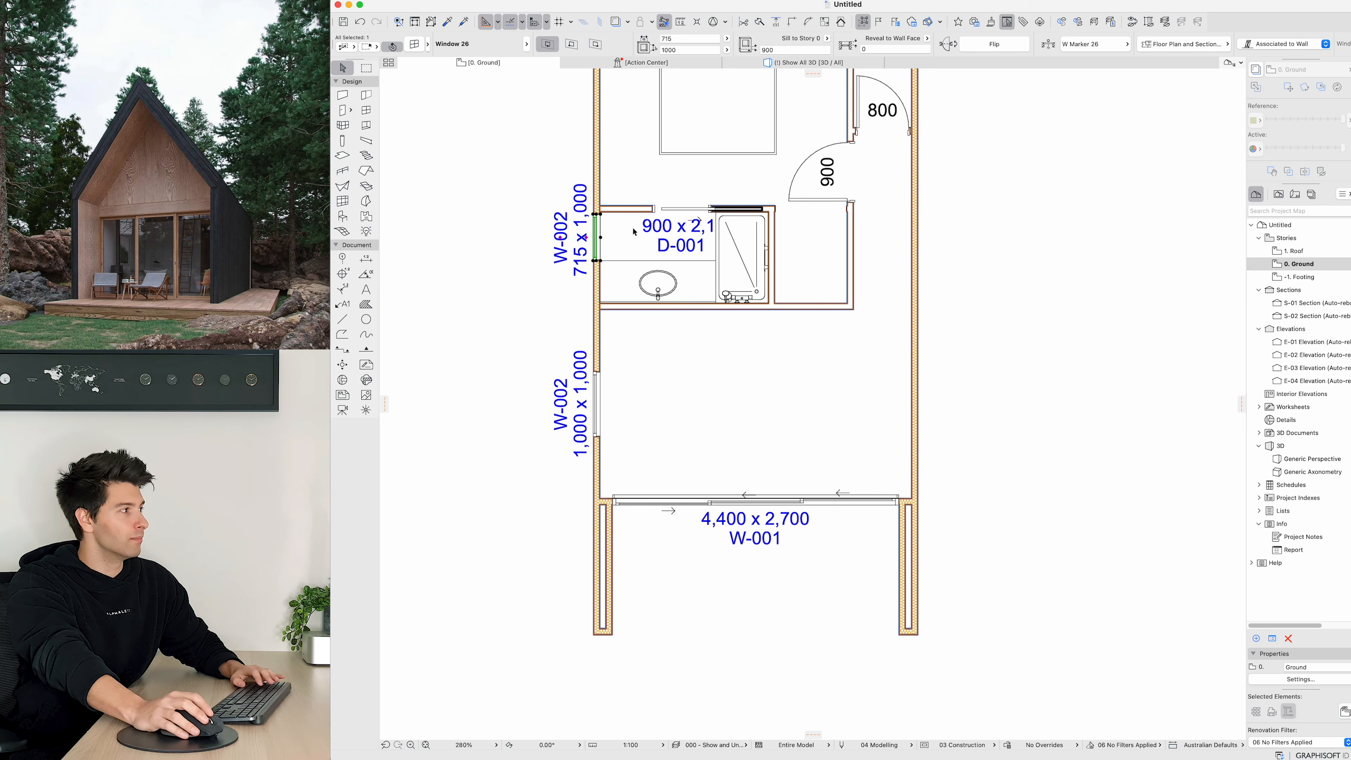
Step: Select the bathroom window in the 3D view and stretch its height to 1900 mm
{"action": "left_click", "coordinate": [838, 64]}
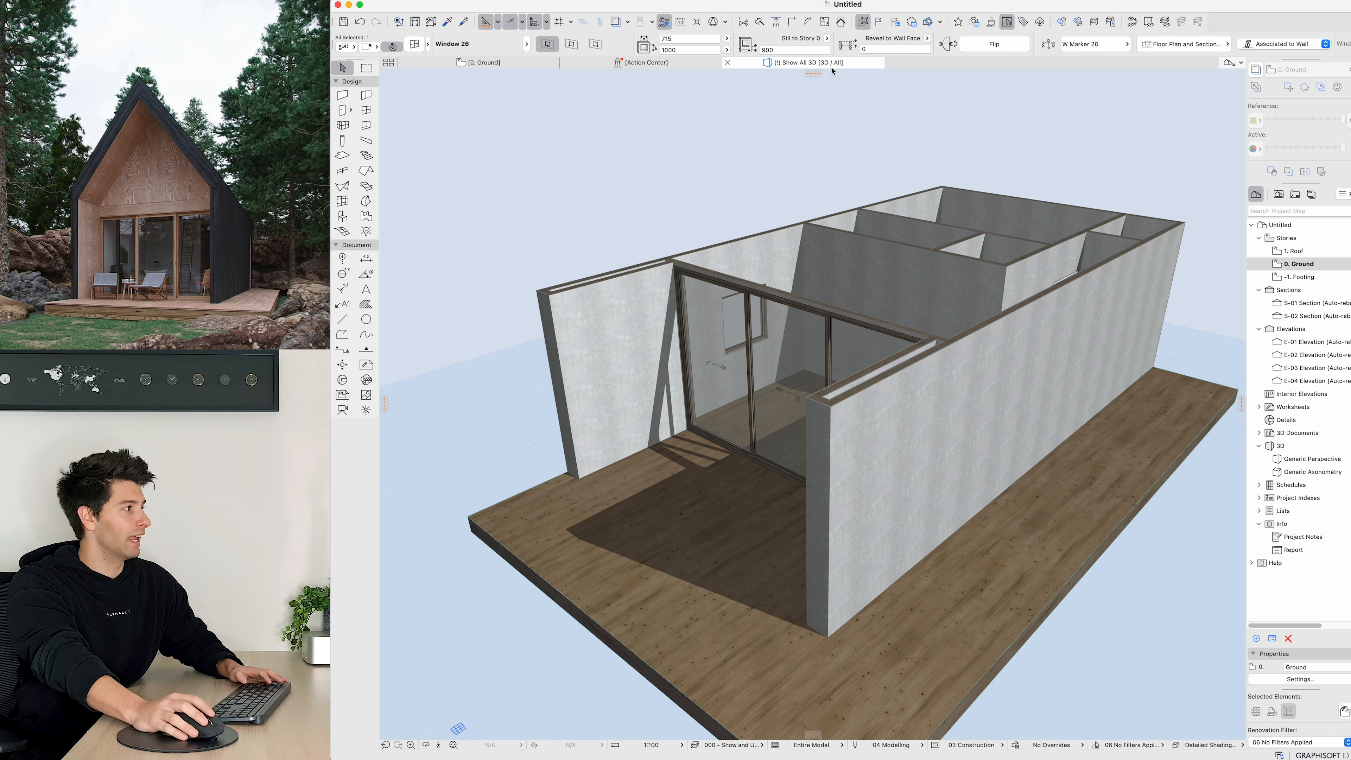
{"action": "scroll", "coordinate": [798, 343], "scroll_direction": "down", "scroll_amount": 2}
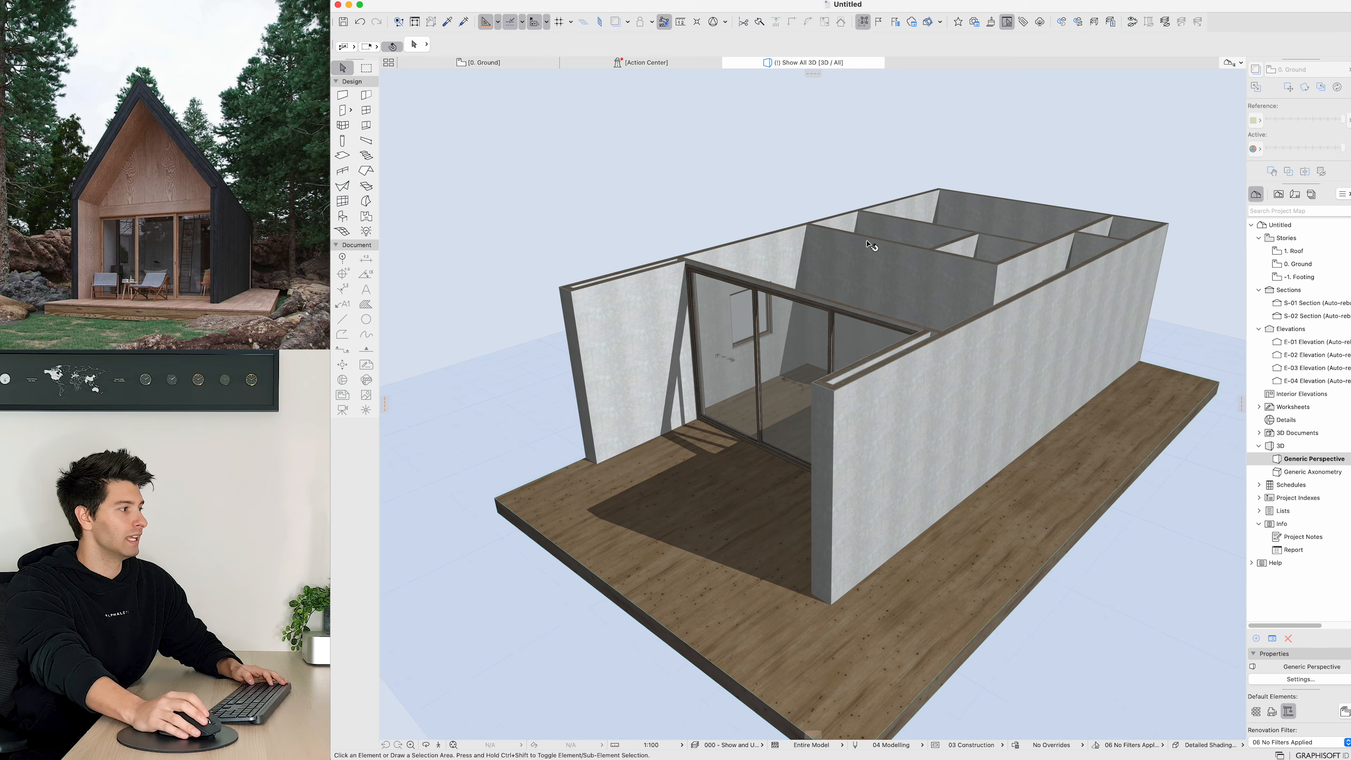
{"action": "middle_click_drag", "start_coordinate": [808, 346], "coordinate": [611, 373], "text": "shift"}
{"action": "middle_click_drag", "start_coordinate": [1085, 218], "coordinate": [803, 382]}
{"action": "scroll", "coordinate": [738, 379], "scroll_direction": "up", "scroll_amount": 3}
{"action": "scroll", "coordinate": [742, 381], "scroll_direction": "down", "scroll_amount": 2}
{"action": "left_click", "coordinate": [789, 366]}
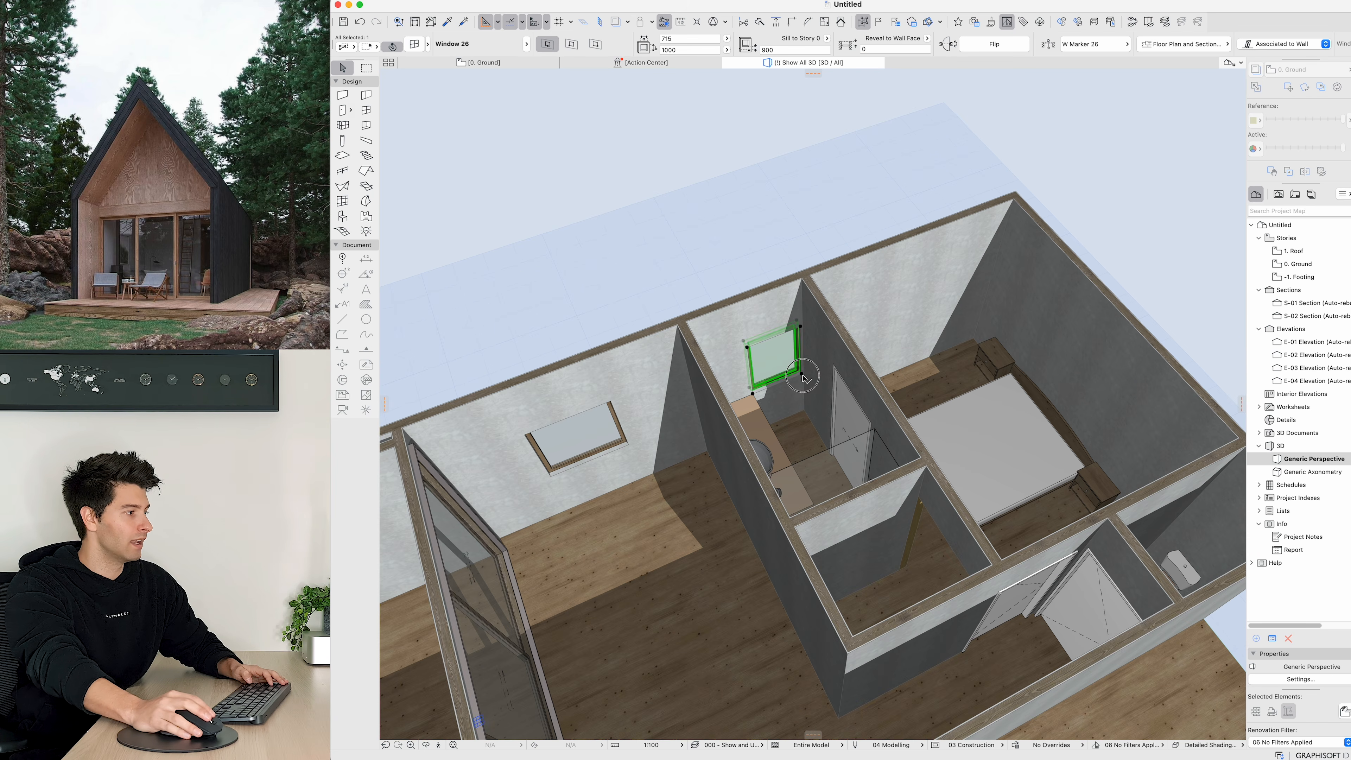
{"action": "left_click", "coordinate": [802, 374]}
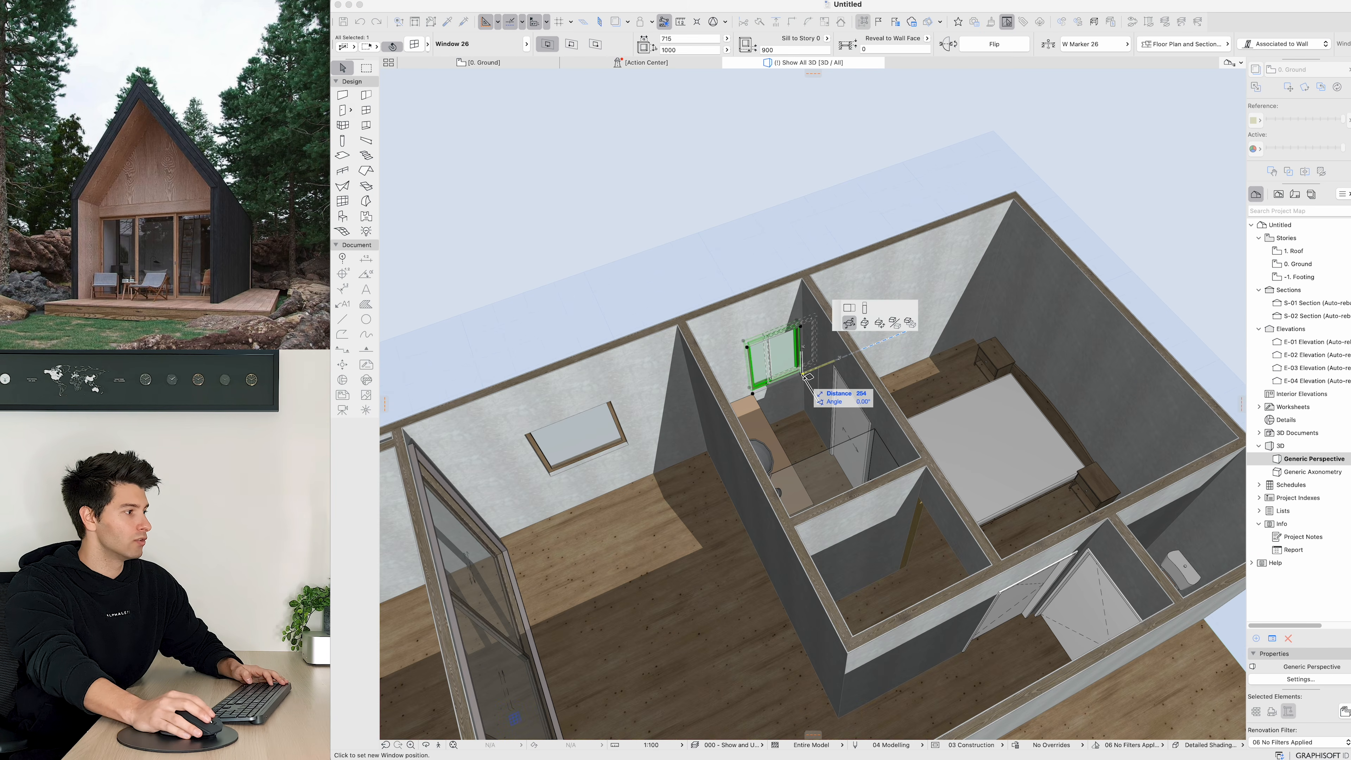
{"action": "left_click", "coordinate": [804, 411]}
Step: Orbit around to view the exterior wall holding the new bathroom window
{"action": "middle_click_drag", "start_coordinate": [765, 412], "coordinate": [947, 383], "text": "shift"}
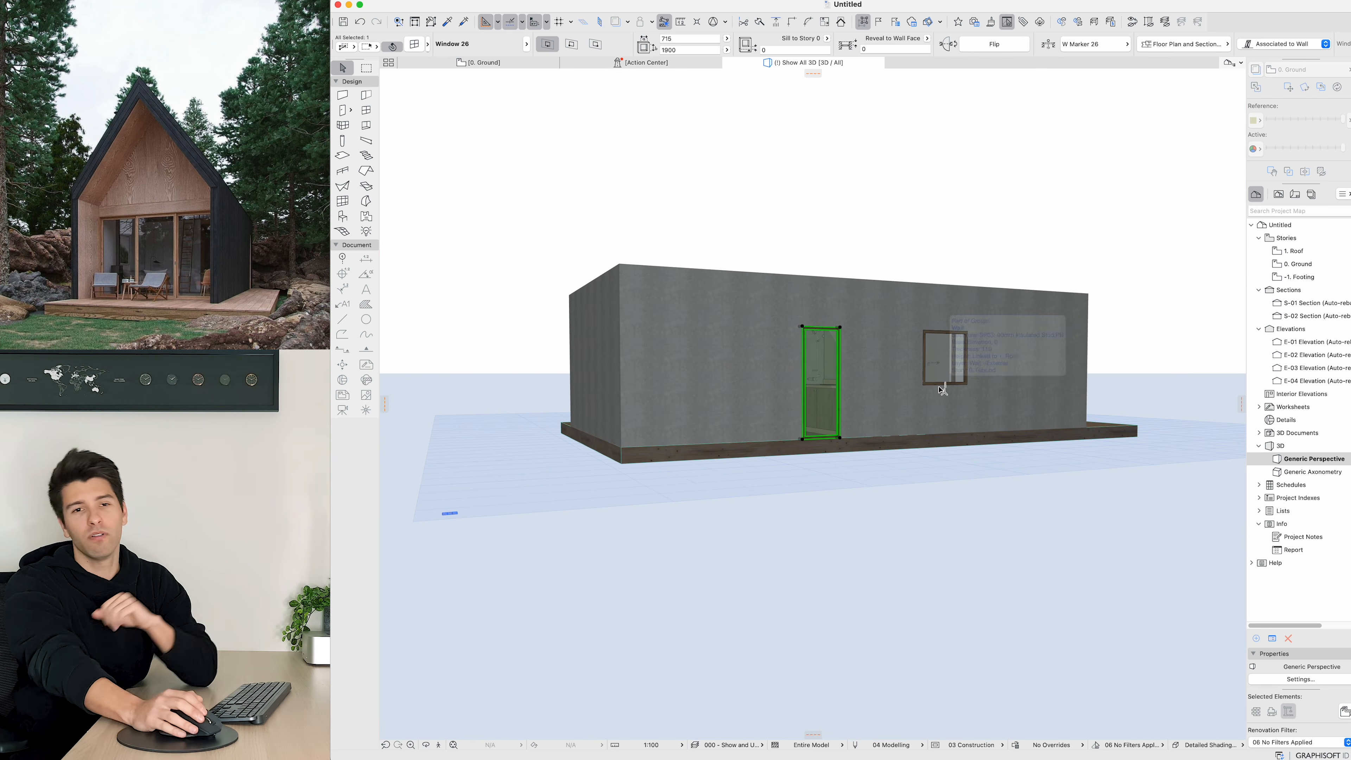
{"action": "mouse_move", "coordinate": [904, 418]}
{"action": "middle_mouse_down", "text": "shift"}
{"action": "mouse_move", "coordinate": [923, 408]}
{"action": "mouse_move", "coordinate": [877, 417]}
{"action": "middle_mouse_up", "text": "shift"}
{"action": "left_click", "coordinate": [562, 204]}
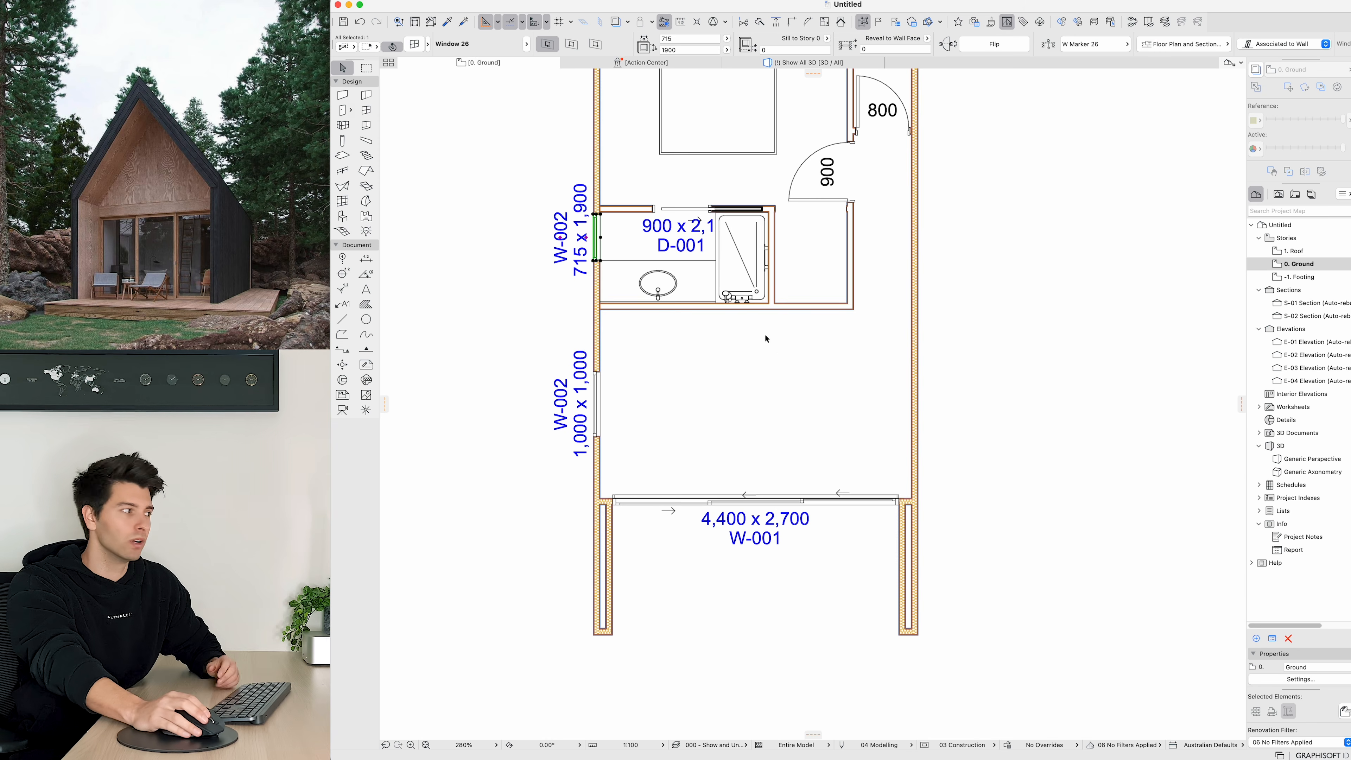
Step: Place a 1000 x 1000 window in the bedroom's left exterior wall
{"action": "scroll", "coordinate": [628, 314], "scroll_direction": "down", "scroll_amount": 3}
{"action": "middle_click_drag", "start_coordinate": [616, 332], "coordinate": [593, 442]}
{"action": "key", "text": "Escape"}
{"action": "left_click", "coordinate": [589, 473], "text": "alt"}
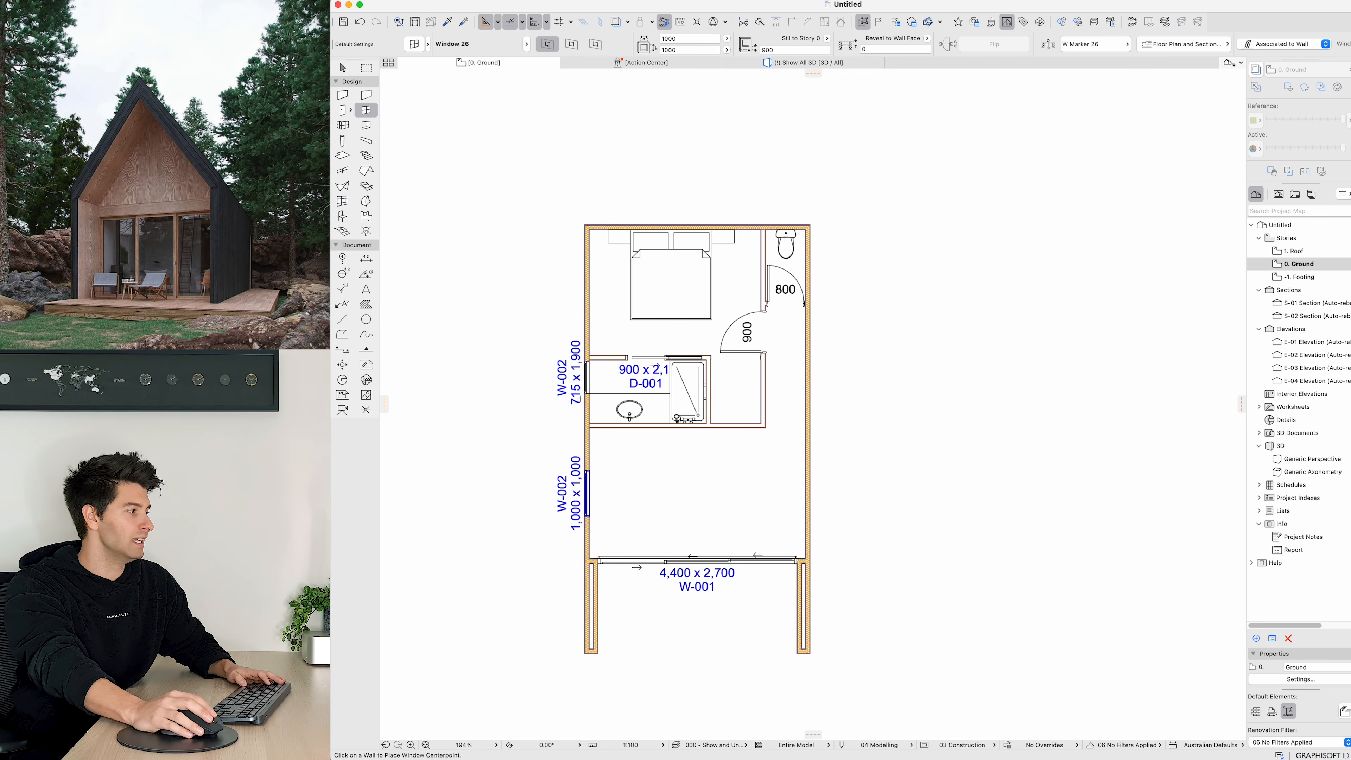
{"action": "left_click", "coordinate": [587, 291]}
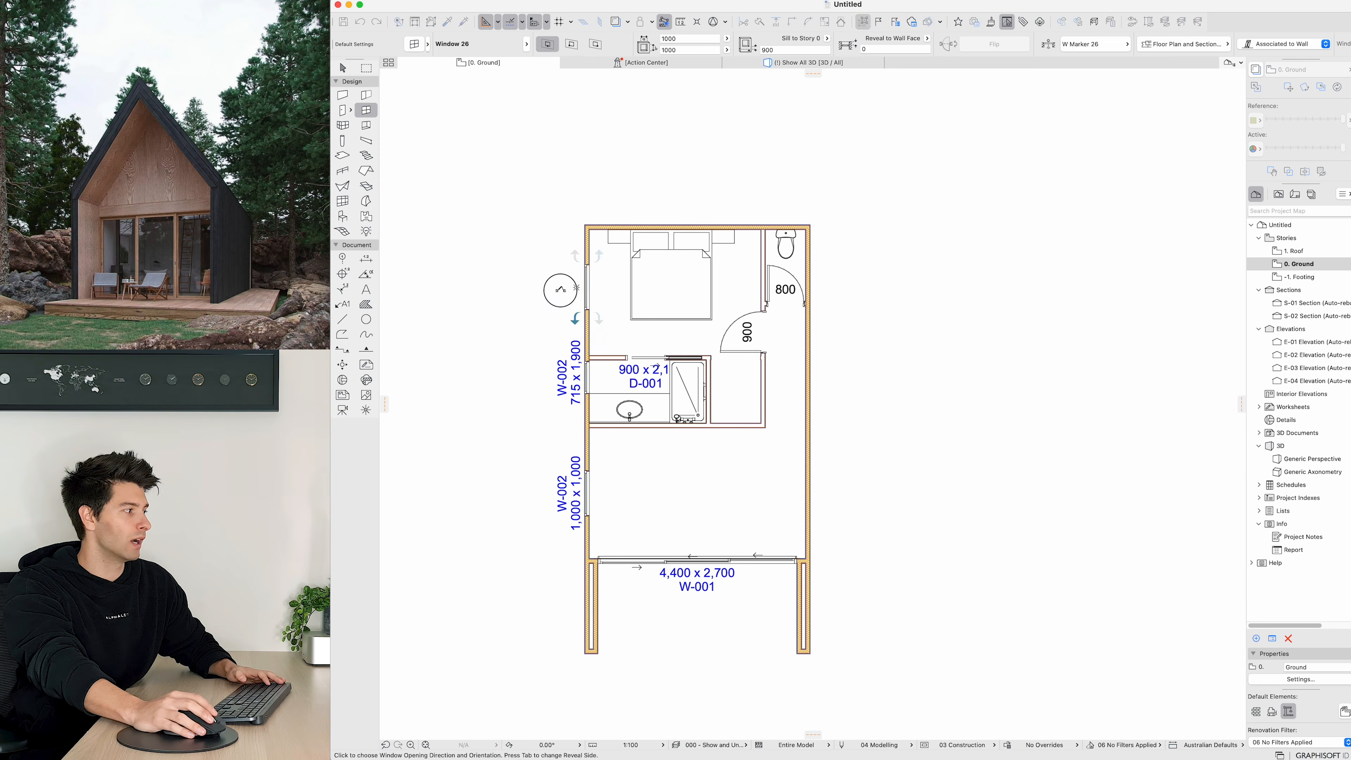
{"action": "left_click", "coordinate": [589, 271], "text": "shift"}
{"action": "double_click", "coordinate": [589, 270]}
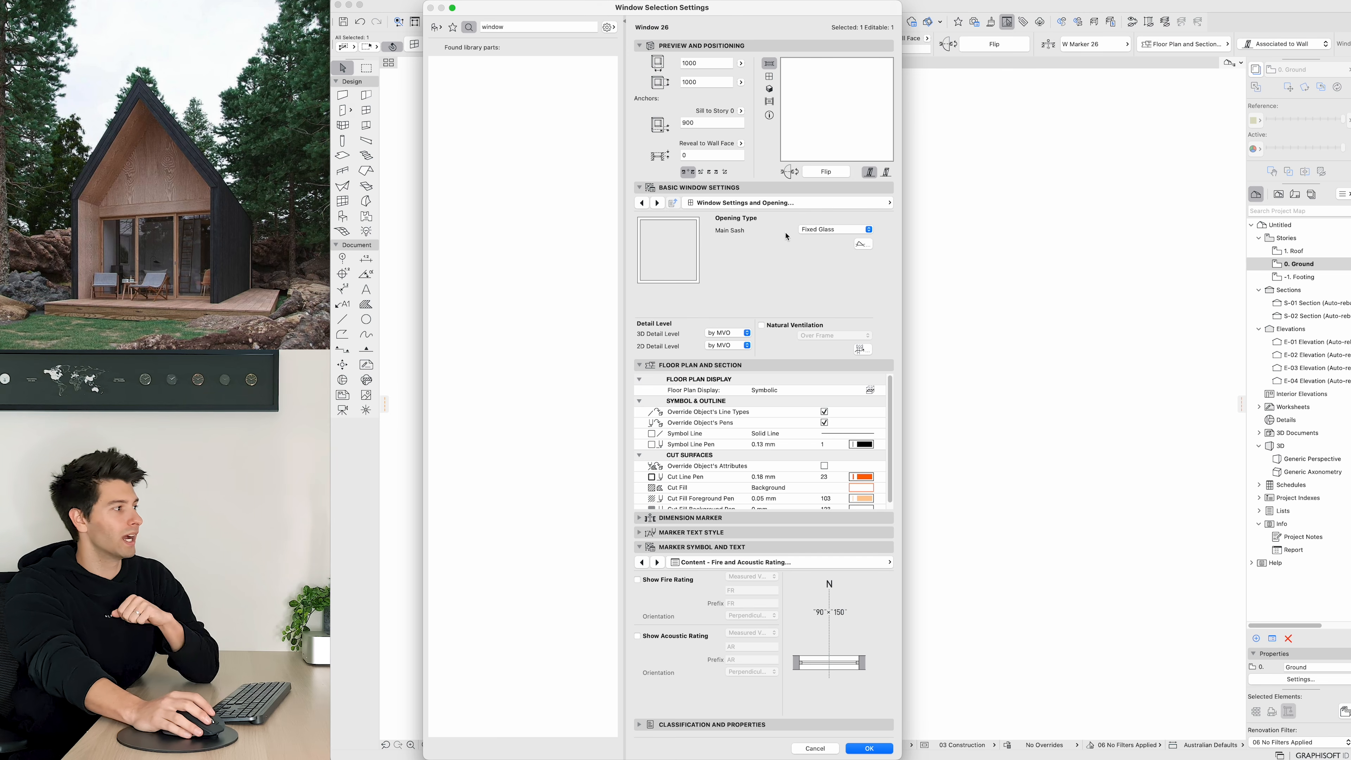
{"action": "left_click", "coordinate": [856, 234]}
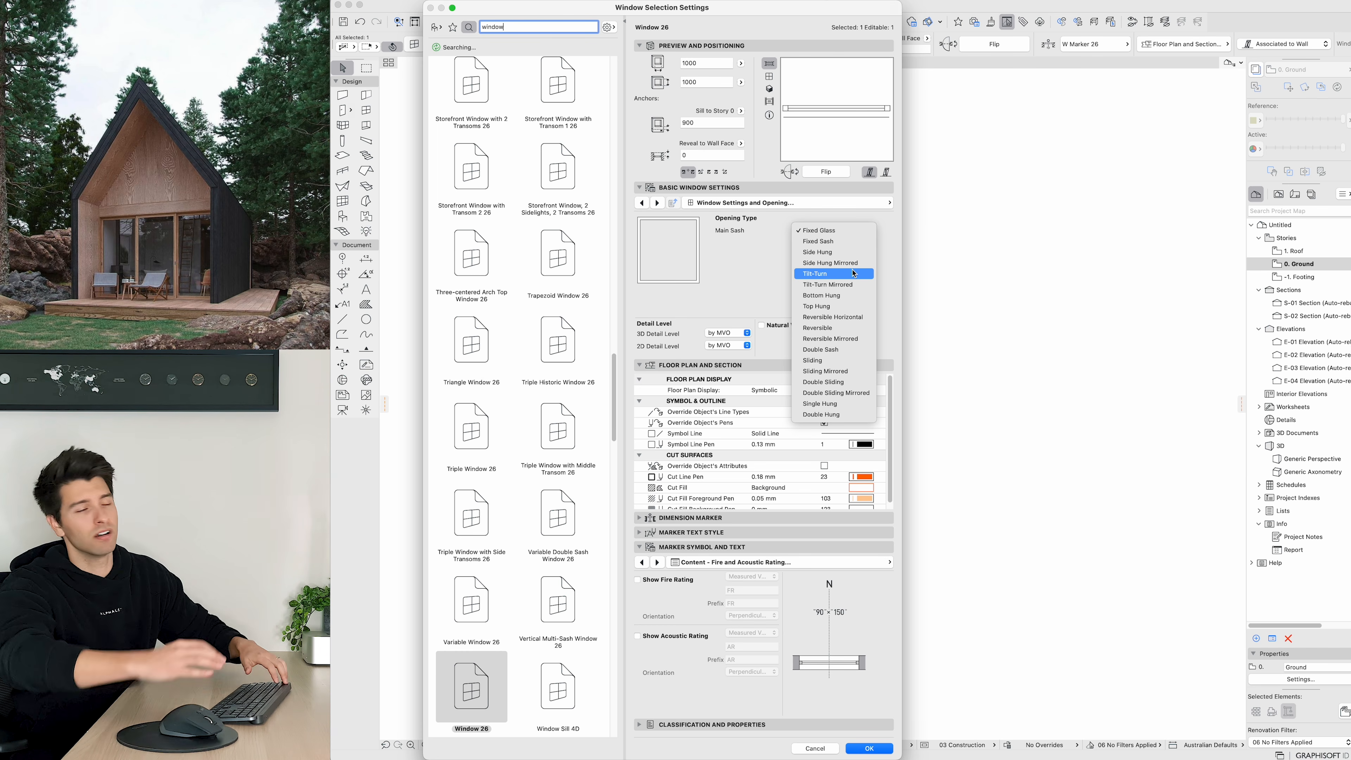
{"action": "key", "text": "Escape"}
{"action": "key", "text": "Escape"}
{"action": "key", "text": "Escape"}
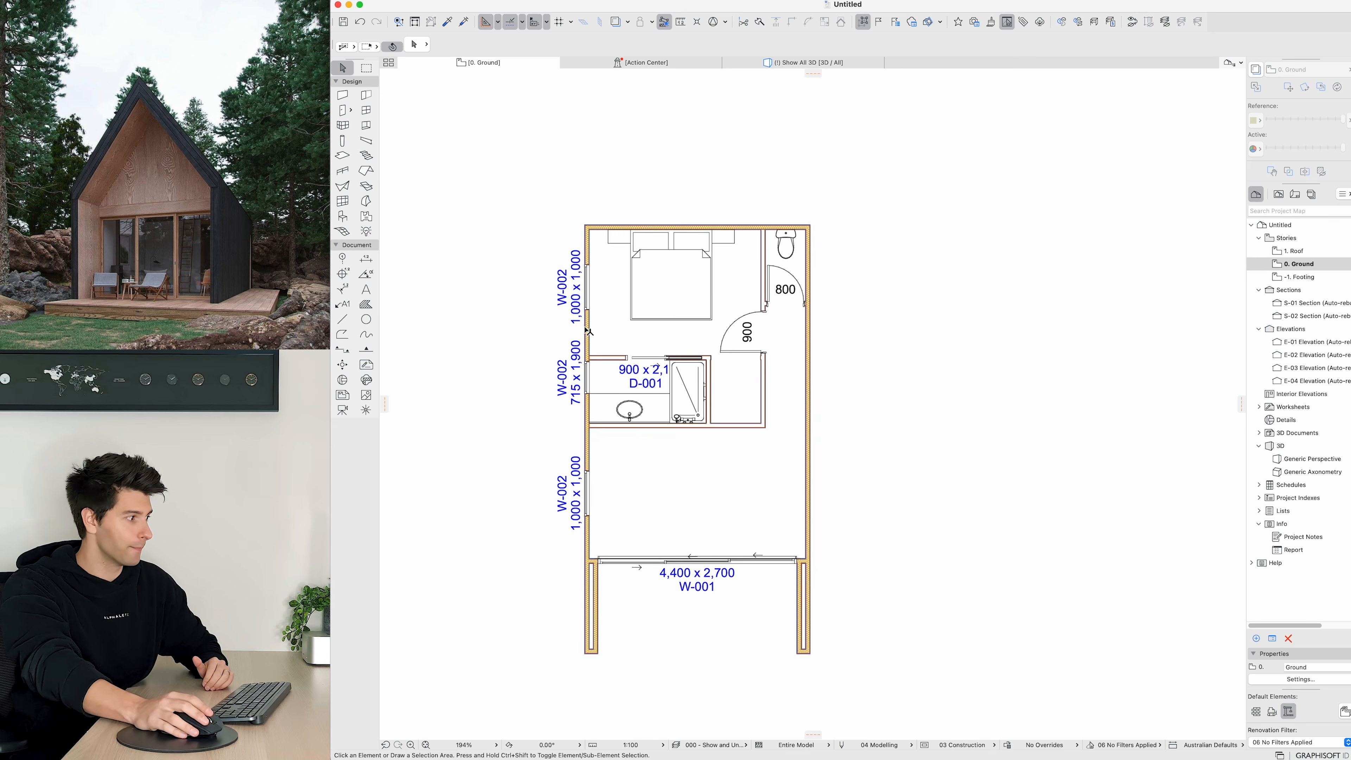
Step: Search the object library for cabinetry, cupboard and cooktop objects
{"action": "middle_click_drag", "start_coordinate": [585, 328], "coordinate": [568, 297]}
{"action": "left_click", "coordinate": [342, 217]}
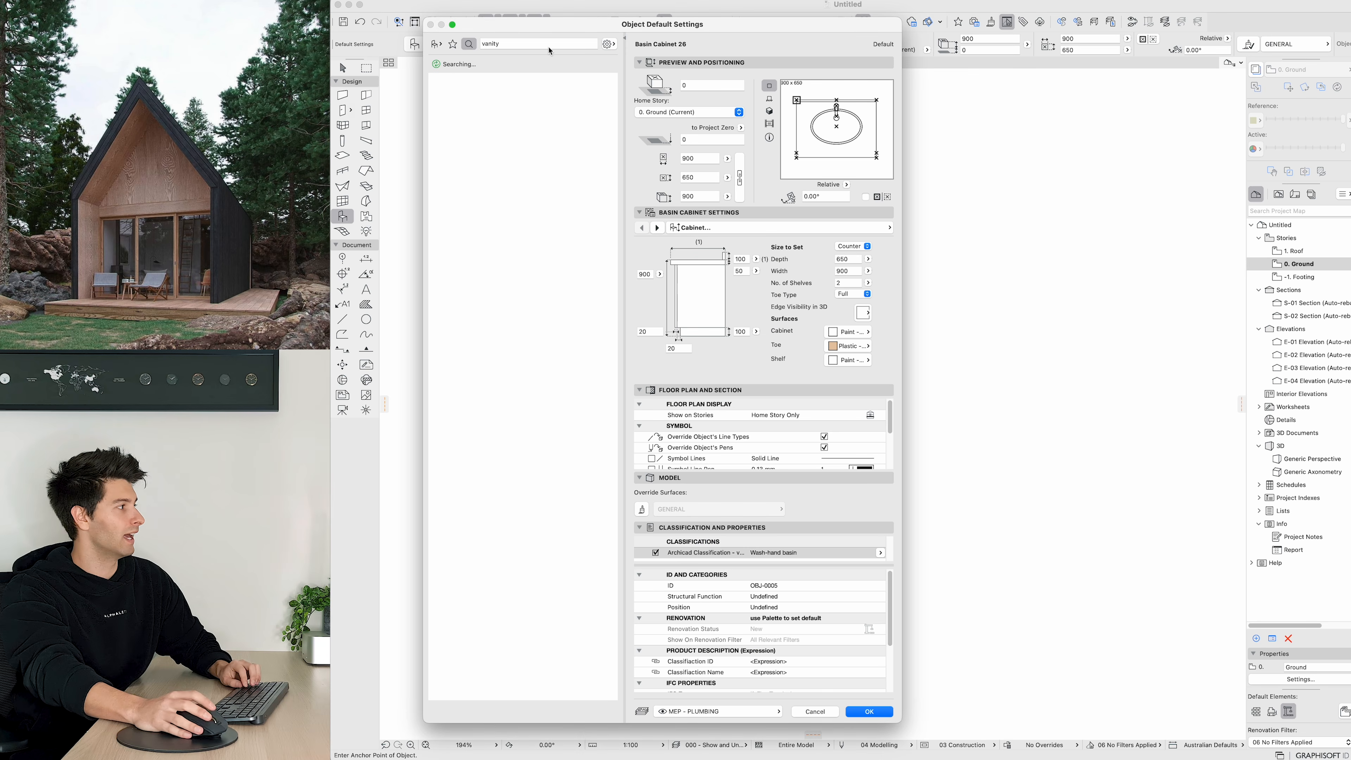
{"action": "double_click", "coordinate": [549, 45]}
{"action": "type", "text": "cabinetry"}
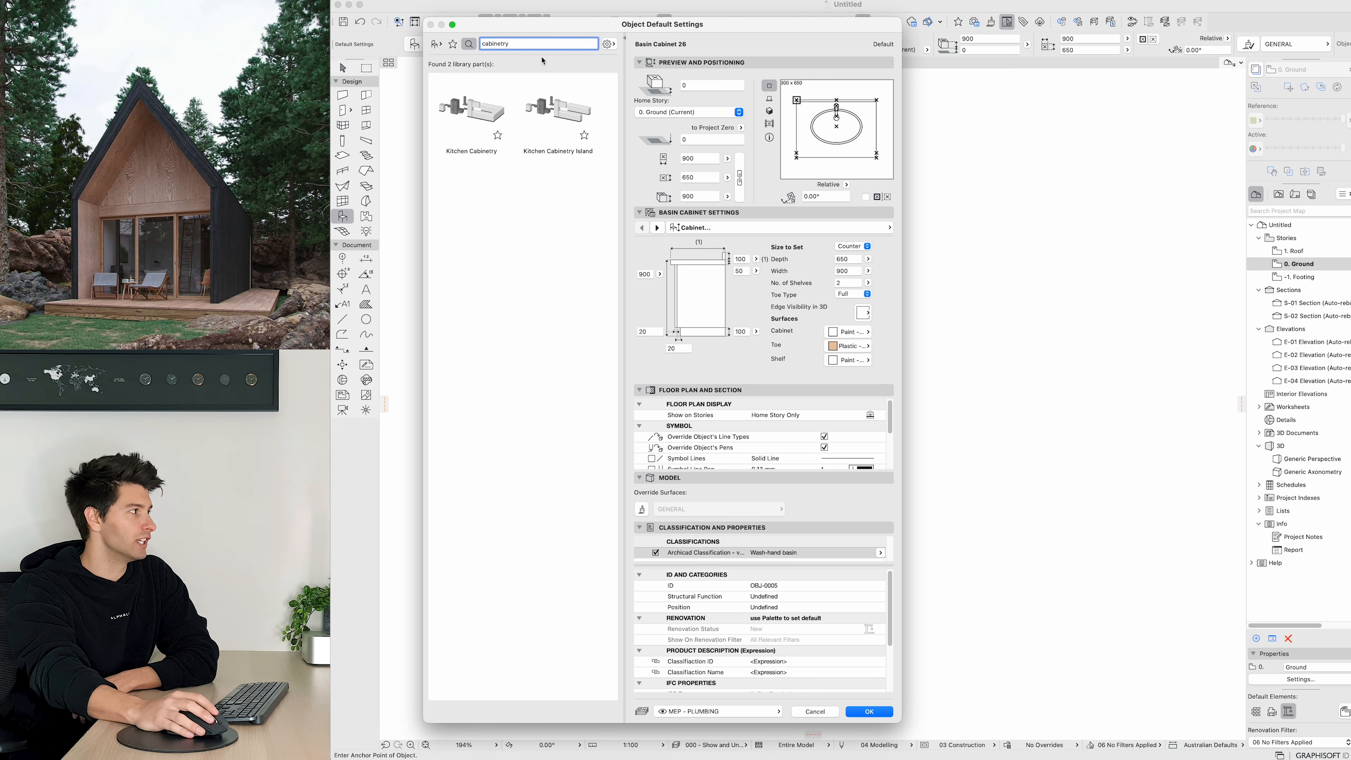
{"action": "type", "text": "c"}
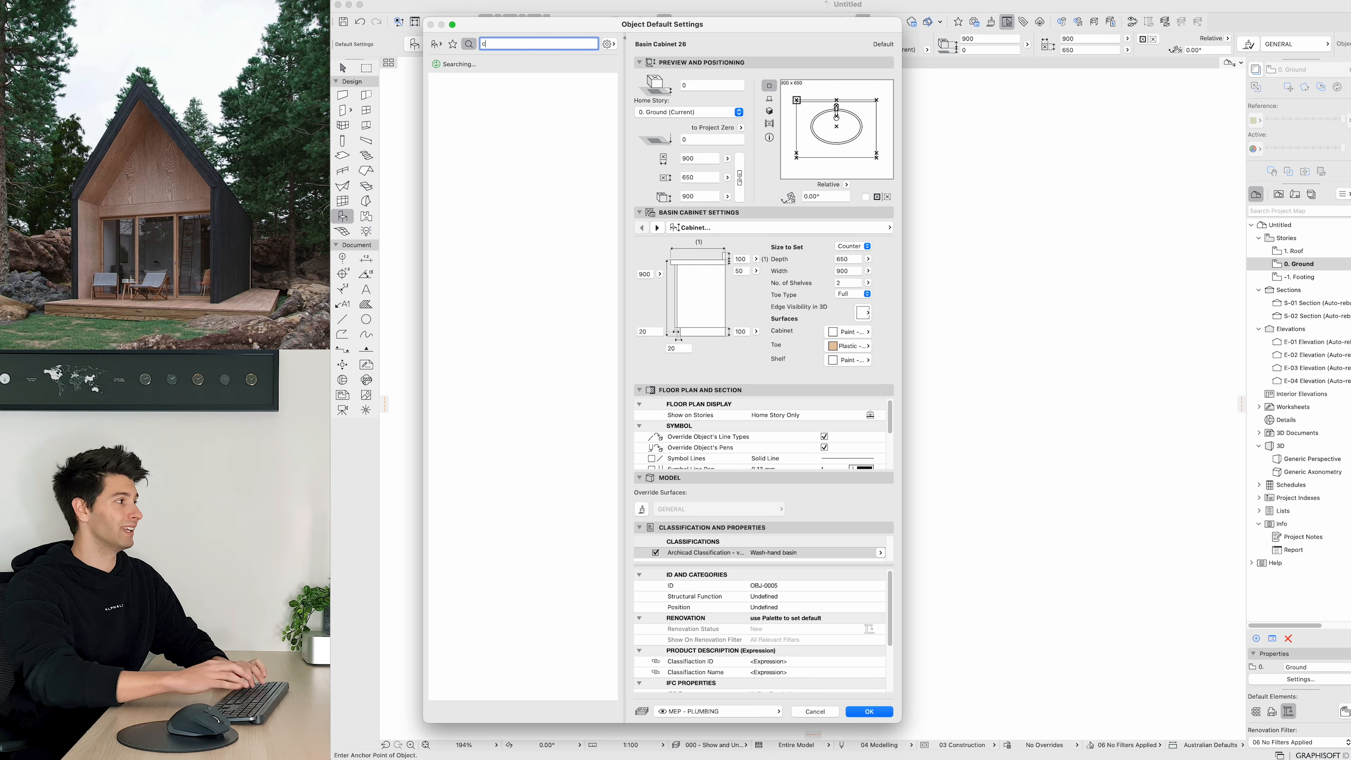
{"action": "type", "text": "upboard"}
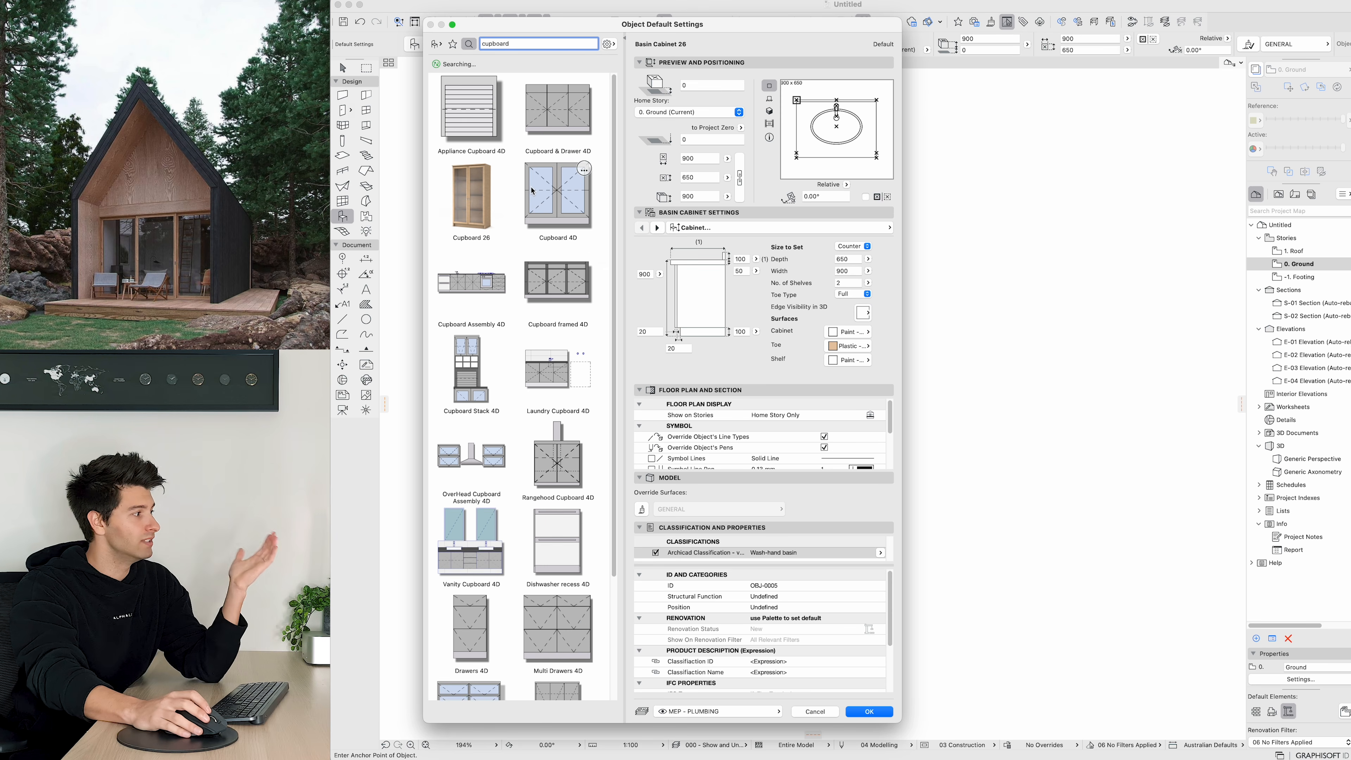
{"action": "scroll", "coordinate": [553, 340], "scroll_direction": "down", "scroll_amount": 3}
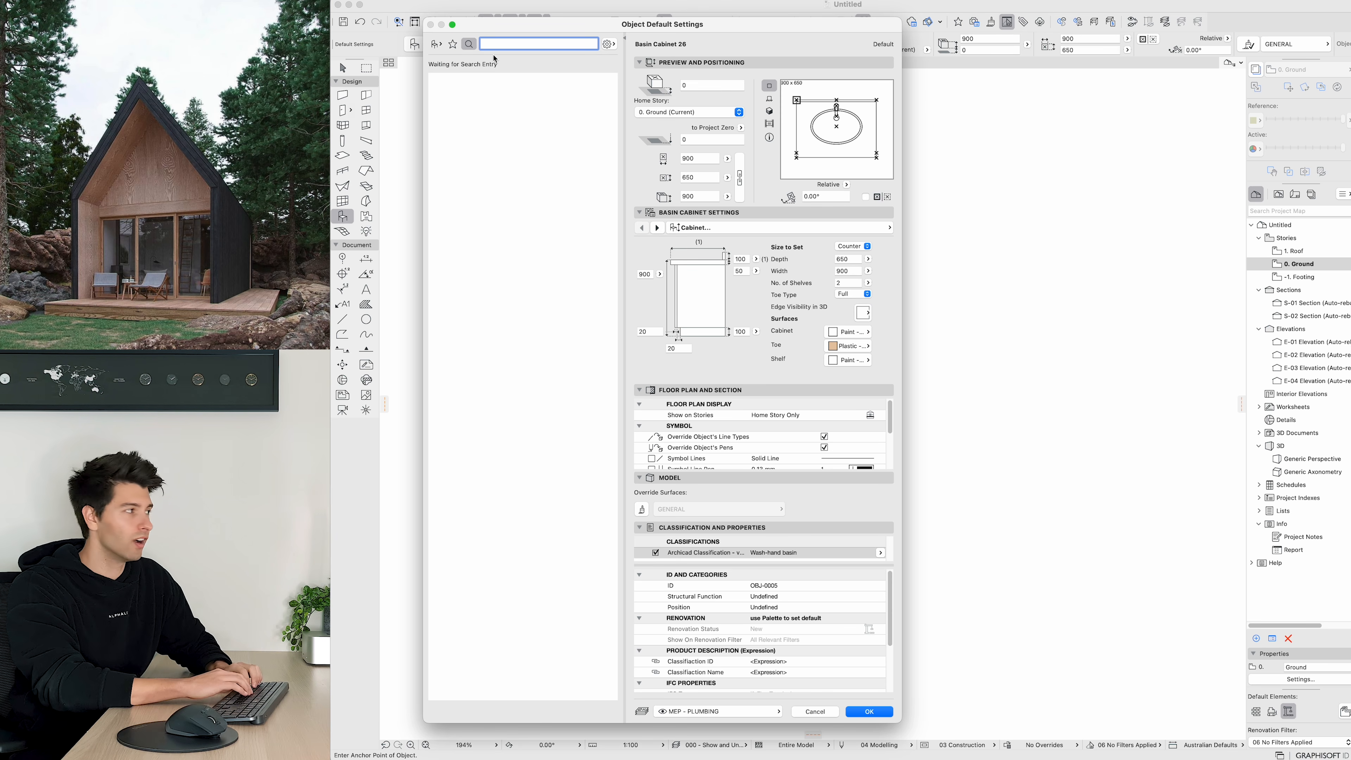
{"action": "type", "text": "cooktop"}
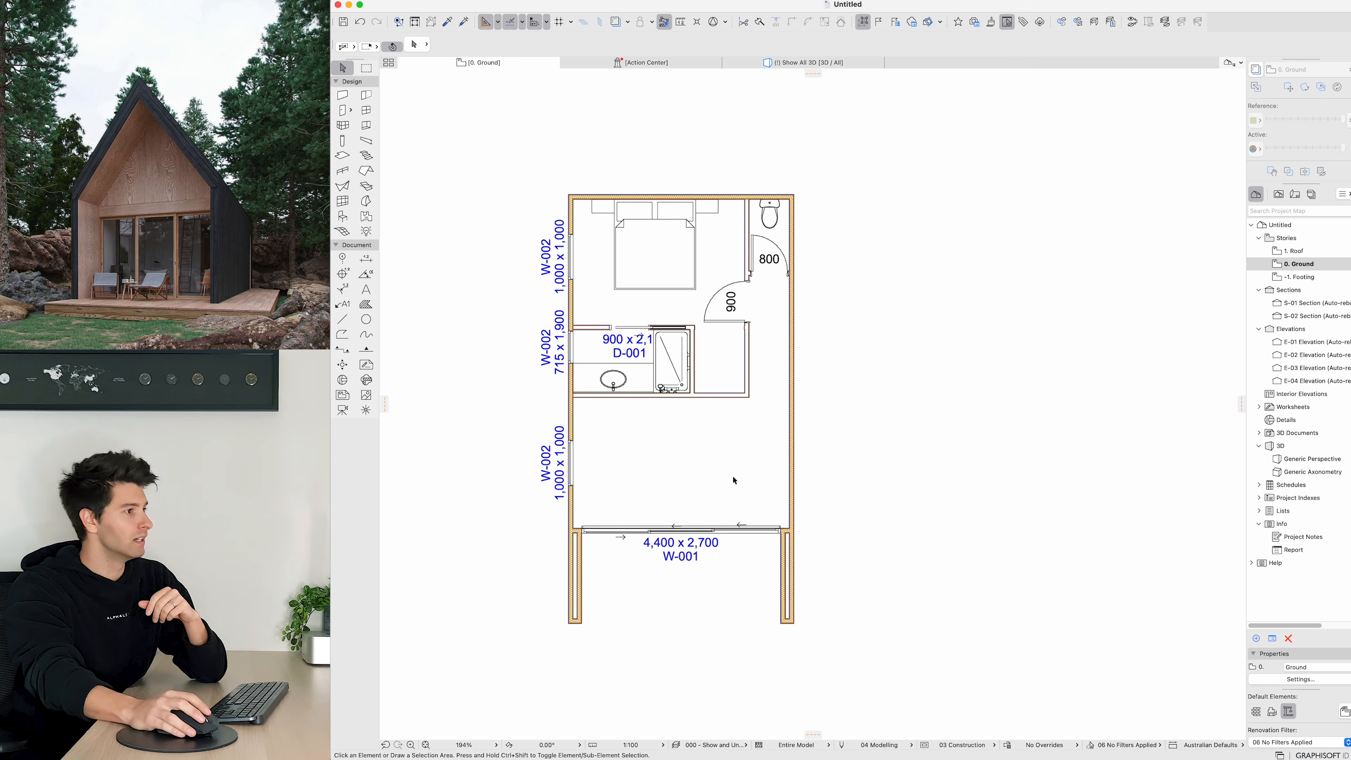
Step: Switch to the Roof storey and show the Ground storey as a trace reference
{"action": "key", "text": "super+Up"}
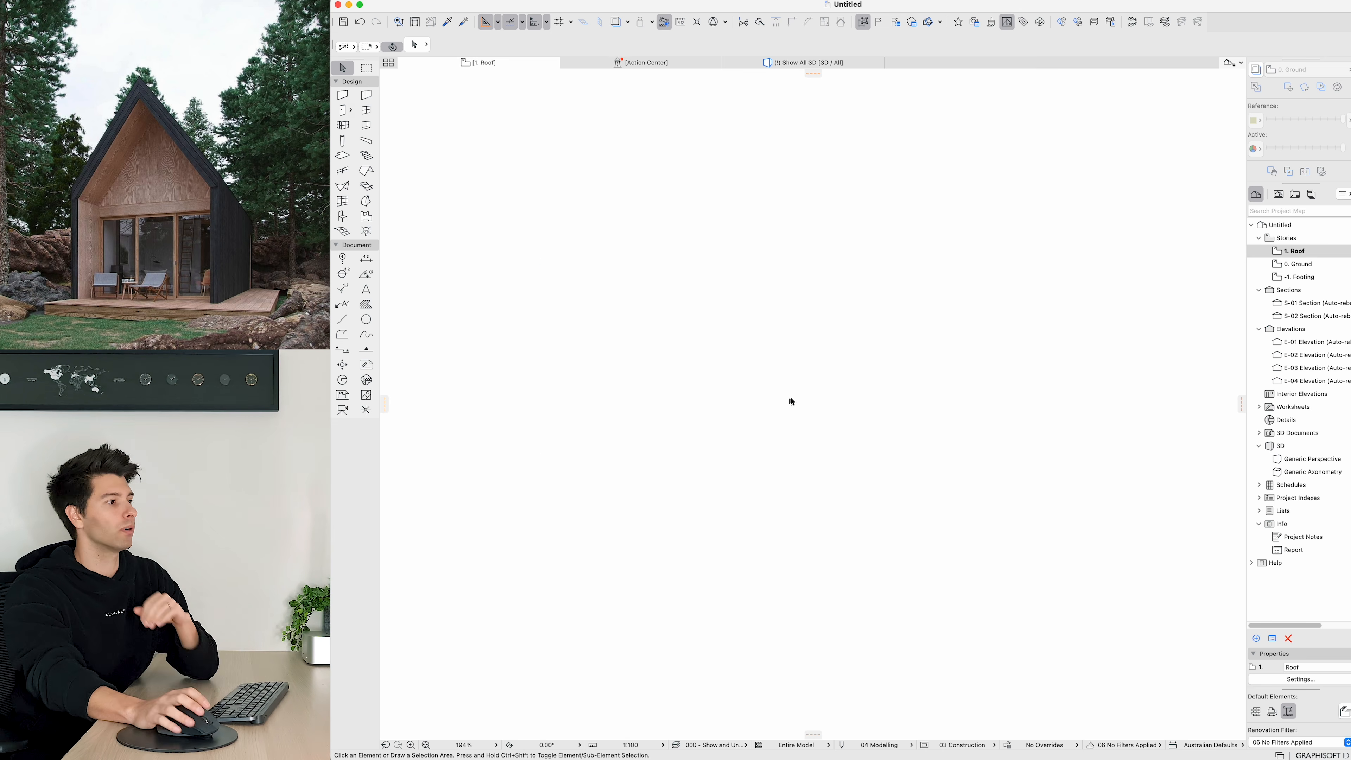
{"action": "right_click", "coordinate": [1301, 266]}
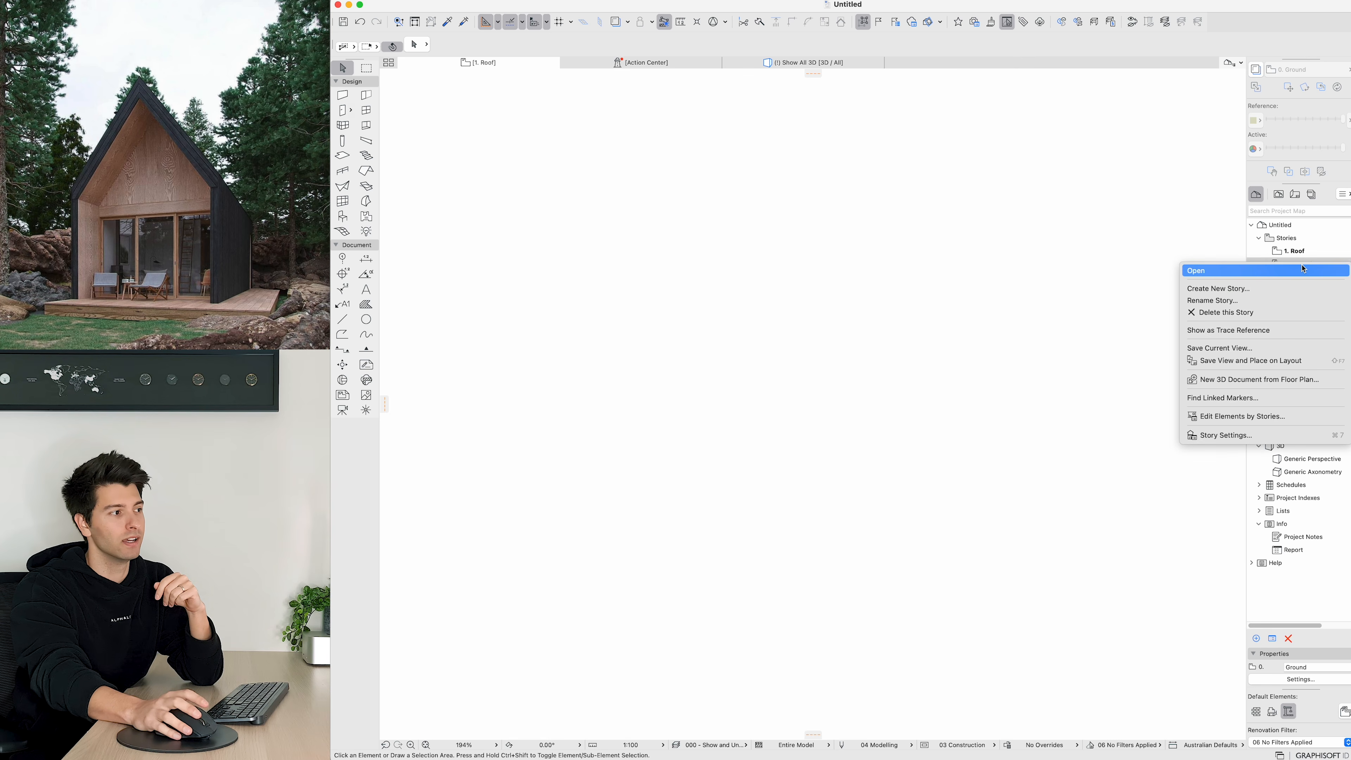
{"action": "left_click", "coordinate": [1230, 330]}
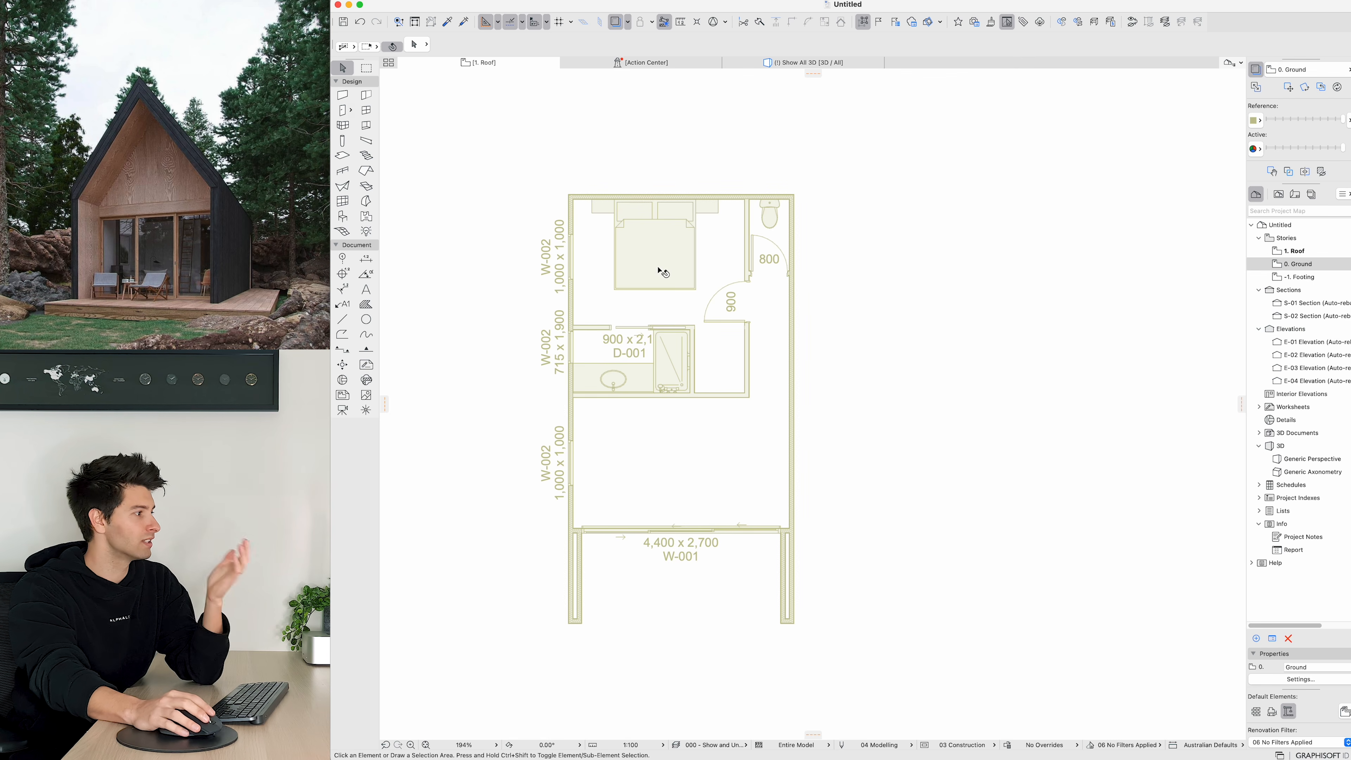
{"action": "middle_click_drag", "start_coordinate": [649, 326], "coordinate": [698, 318]}
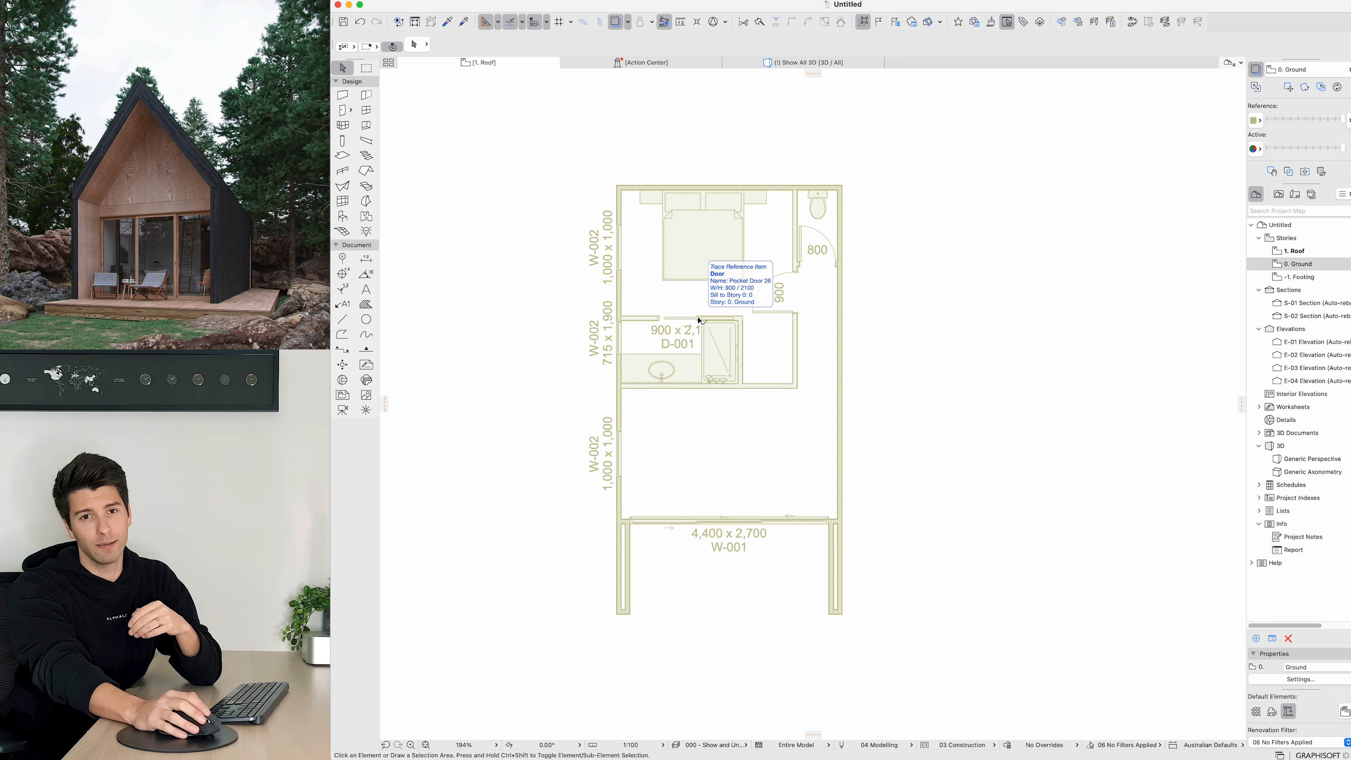
Step: Draw a single-plane roof pivoting on the cabin's left exterior wall, about 3715 by 9185 in plan
{"action": "left_click", "coordinate": [366, 171]}
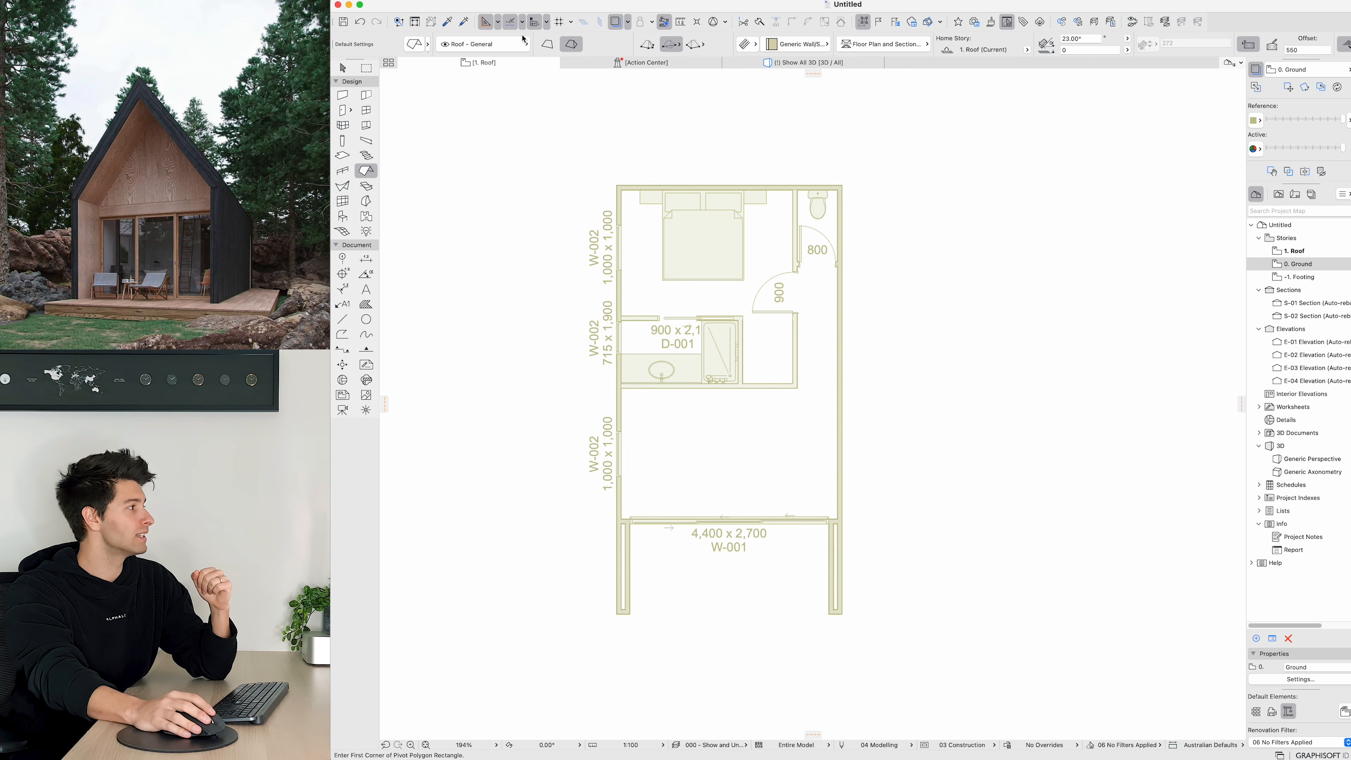
{"action": "left_click", "coordinate": [546, 45]}
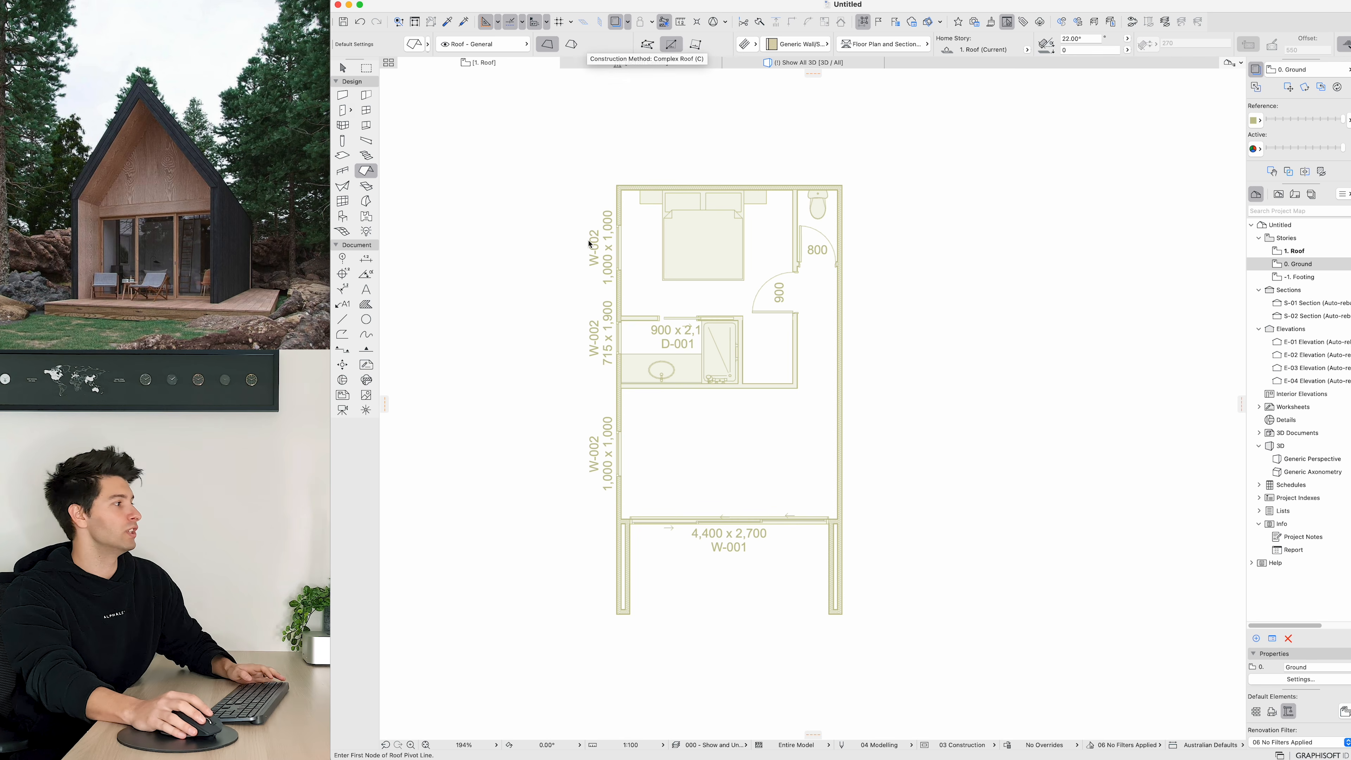
{"action": "left_click", "coordinate": [616, 186]}
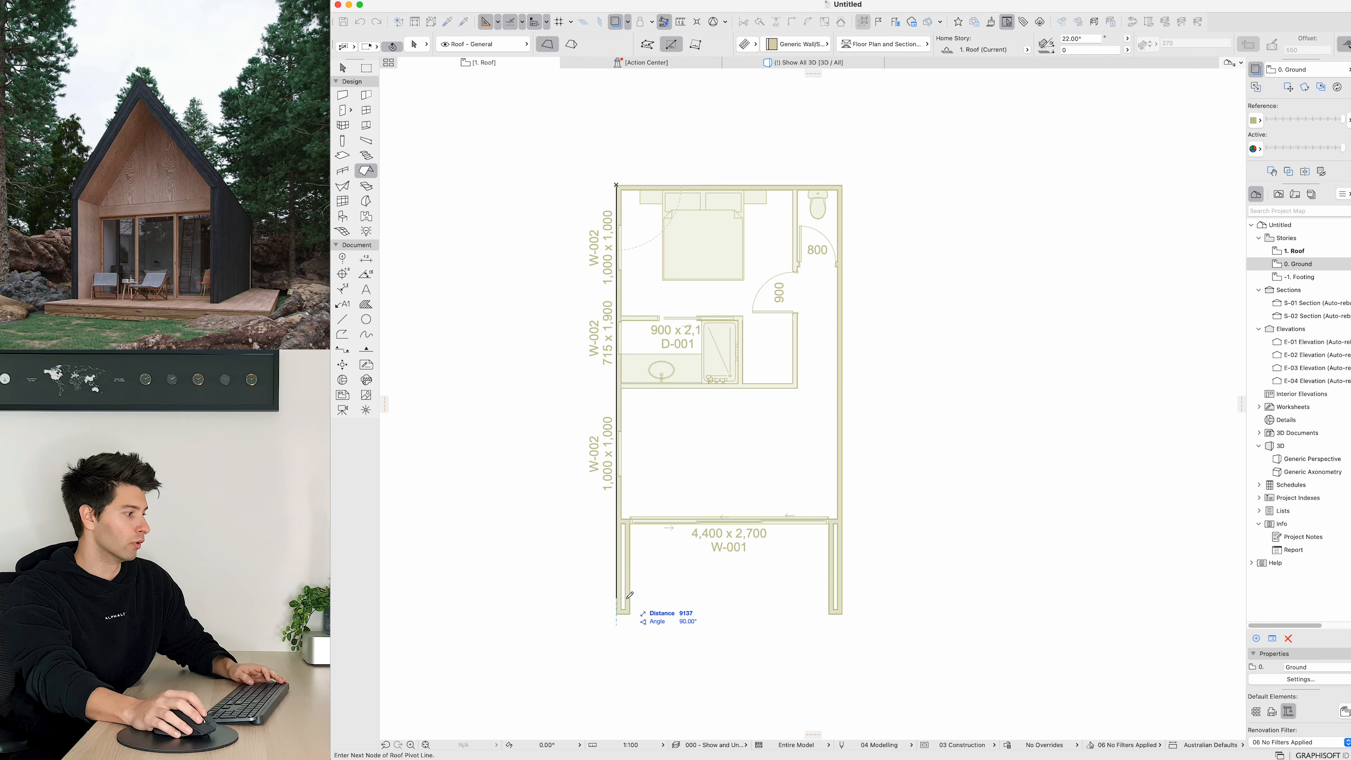
{"action": "left_click", "coordinate": [618, 611]}
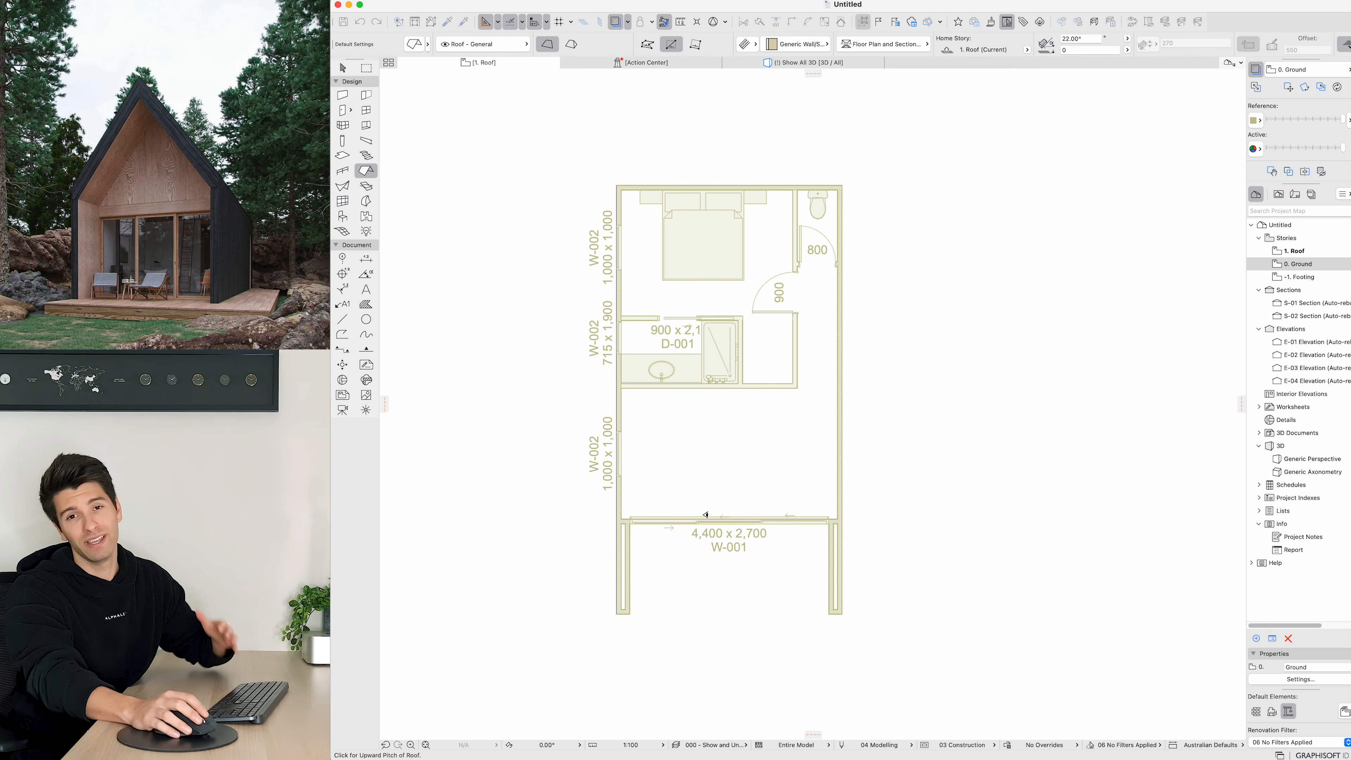
{"action": "left_click", "coordinate": [729, 471]}
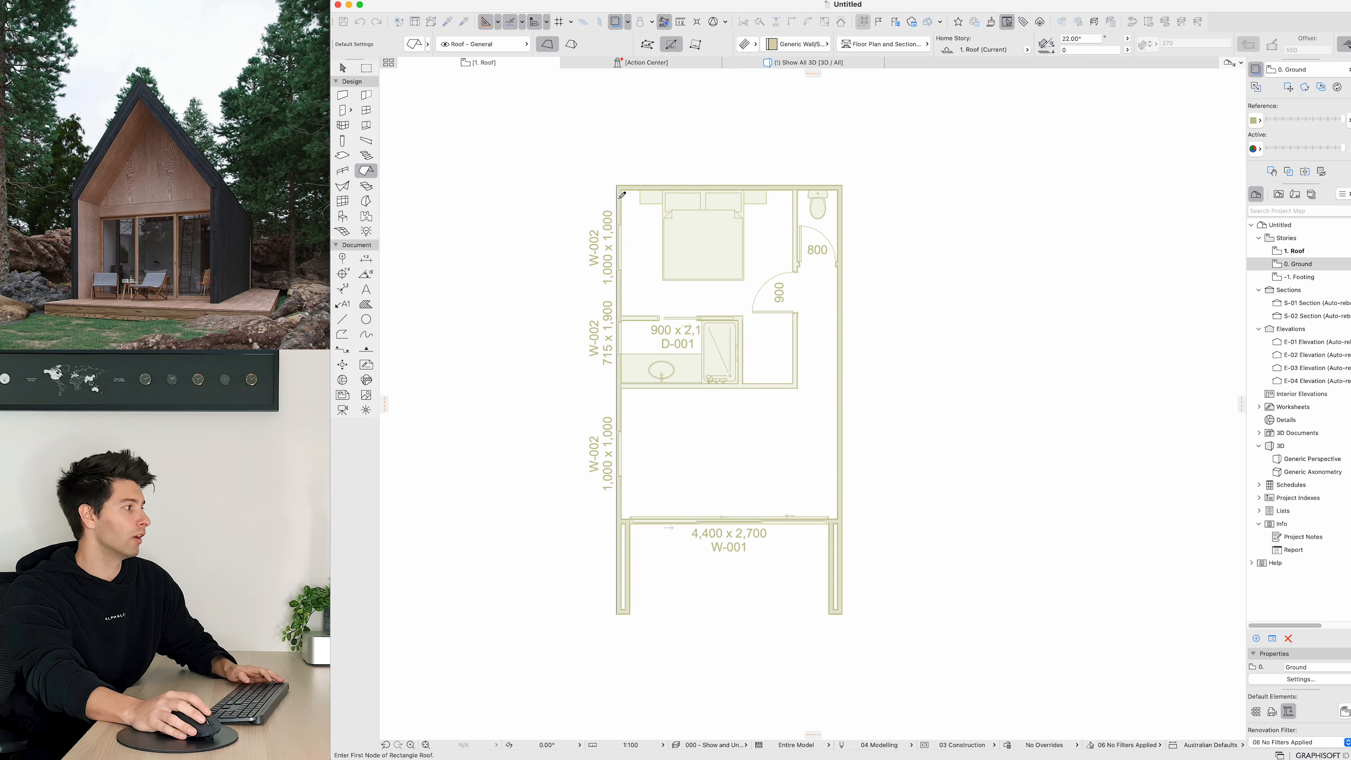
{"action": "left_click", "coordinate": [617, 186]}
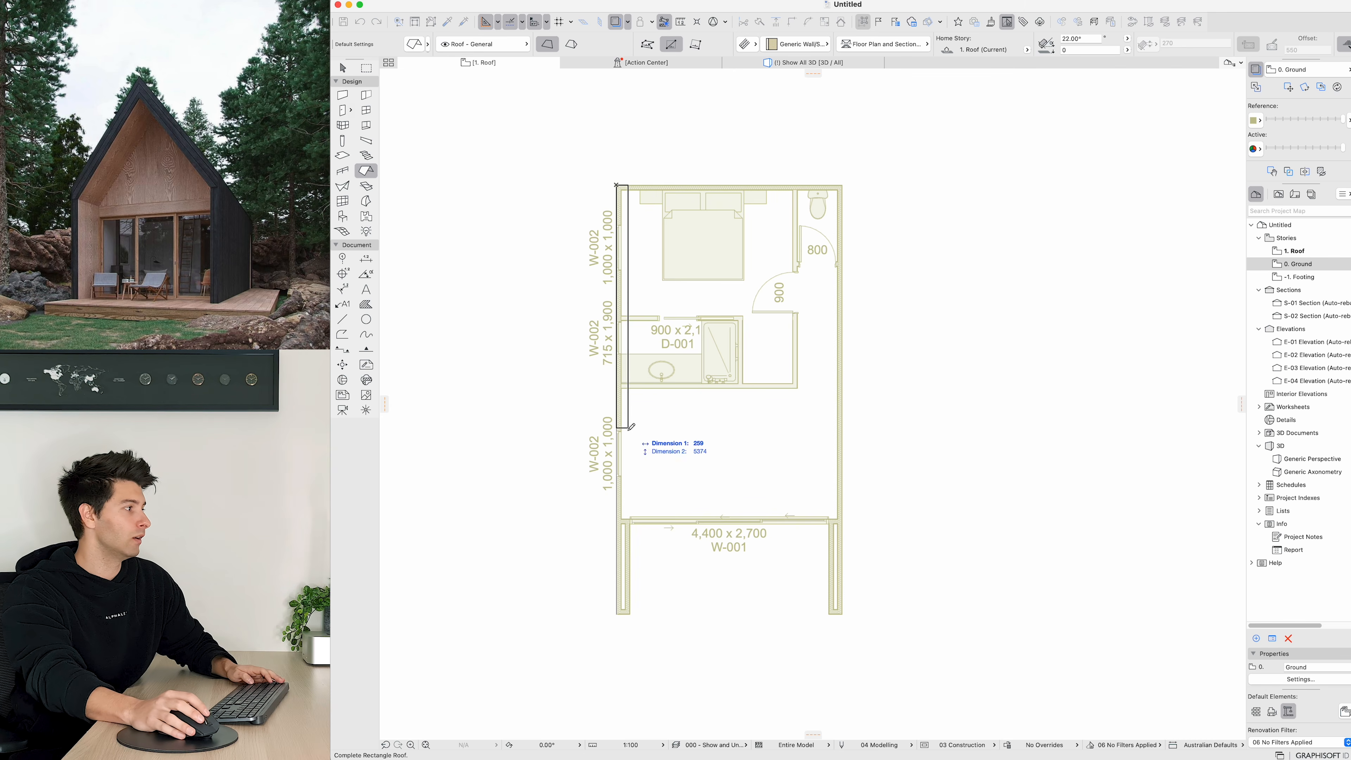
{"action": "left_click", "coordinate": [739, 600]}
Step: Offset the roof's inner edge back to the cabin's centre line
{"action": "left_click", "coordinate": [693, 601]}
{"action": "left_click", "coordinate": [679, 600]}
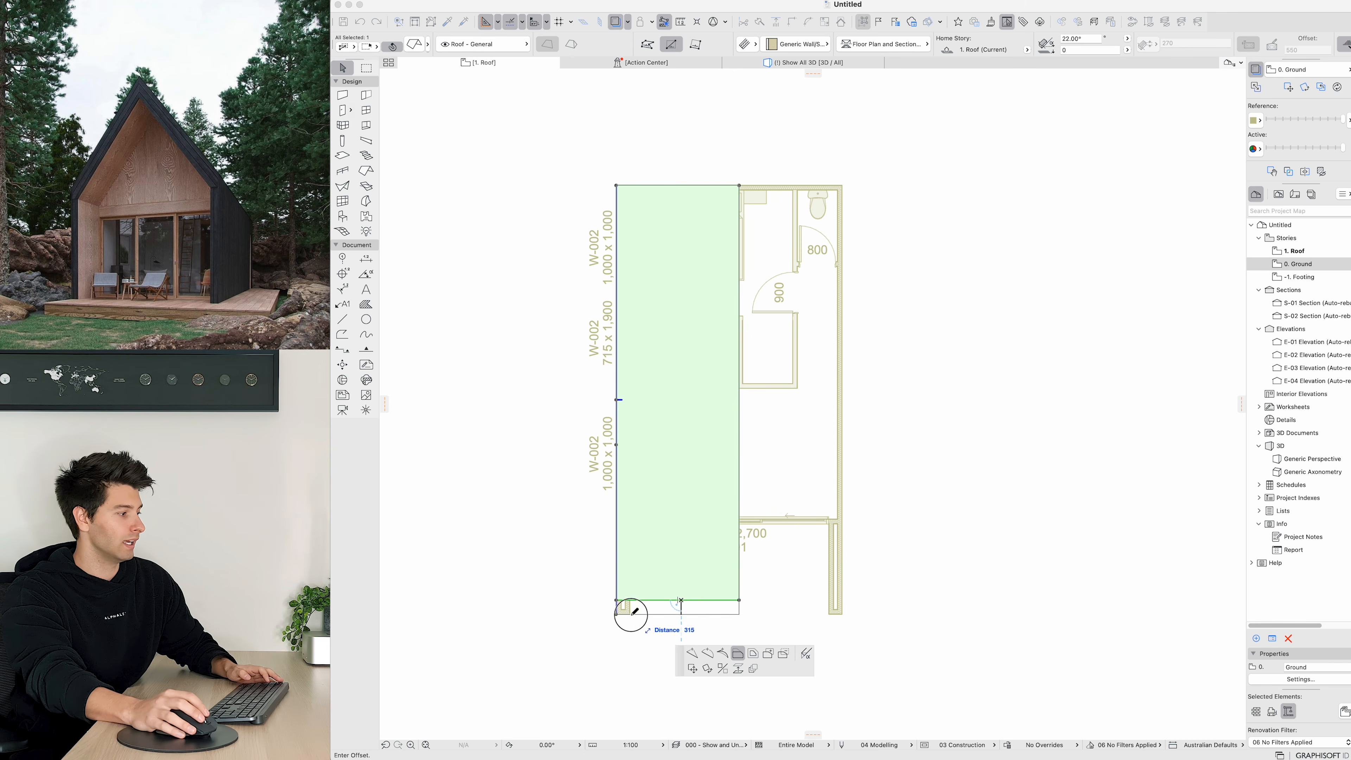
{"action": "left_click", "coordinate": [630, 614]}
{"action": "left_click", "coordinate": [740, 444]}
{"action": "left_click", "coordinate": [715, 437]}
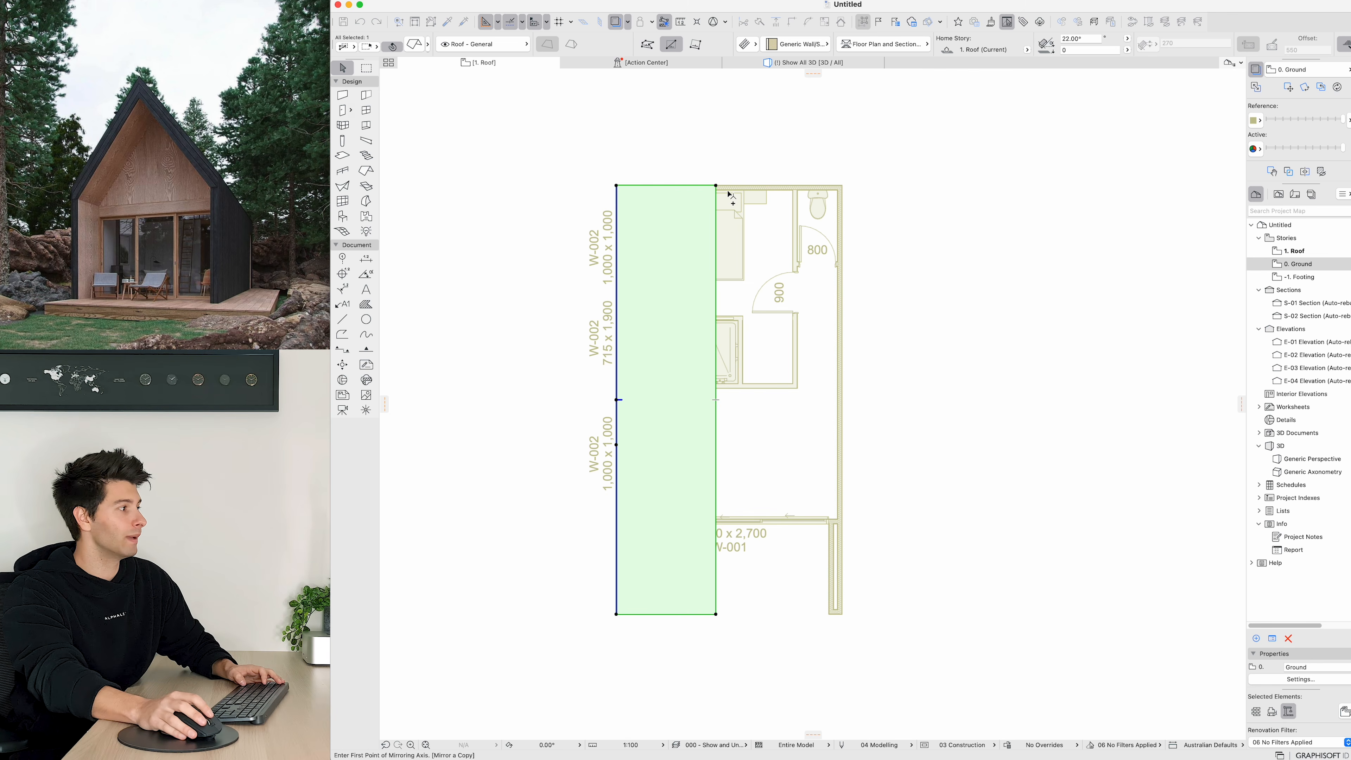
Step: Mirror a copy of the roof plane and move it onto the cabin's right half, aligned with the right wall
{"action": "left_click", "coordinate": [730, 185]}
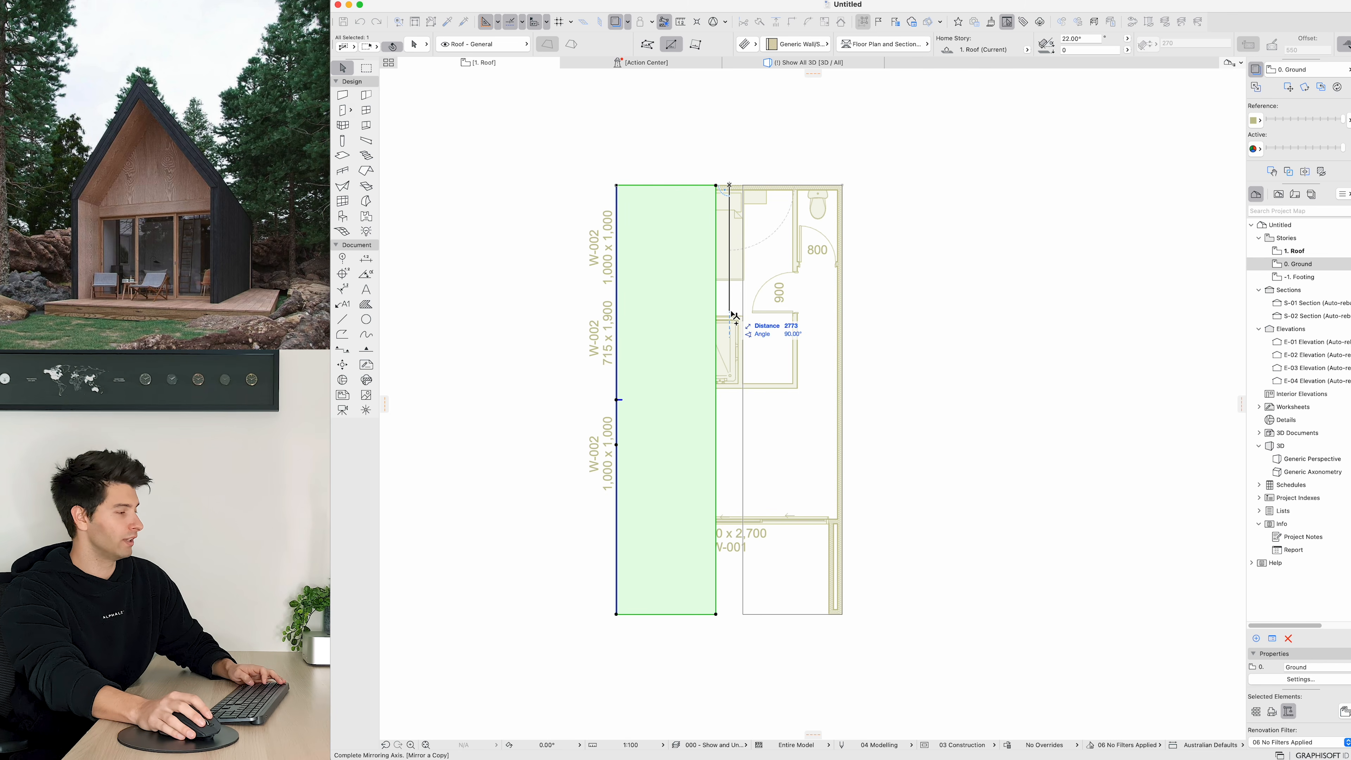
{"action": "left_click", "coordinate": [727, 312]}
{"action": "left_click", "coordinate": [842, 186]}
{"action": "left_click", "coordinate": [995, 186]}
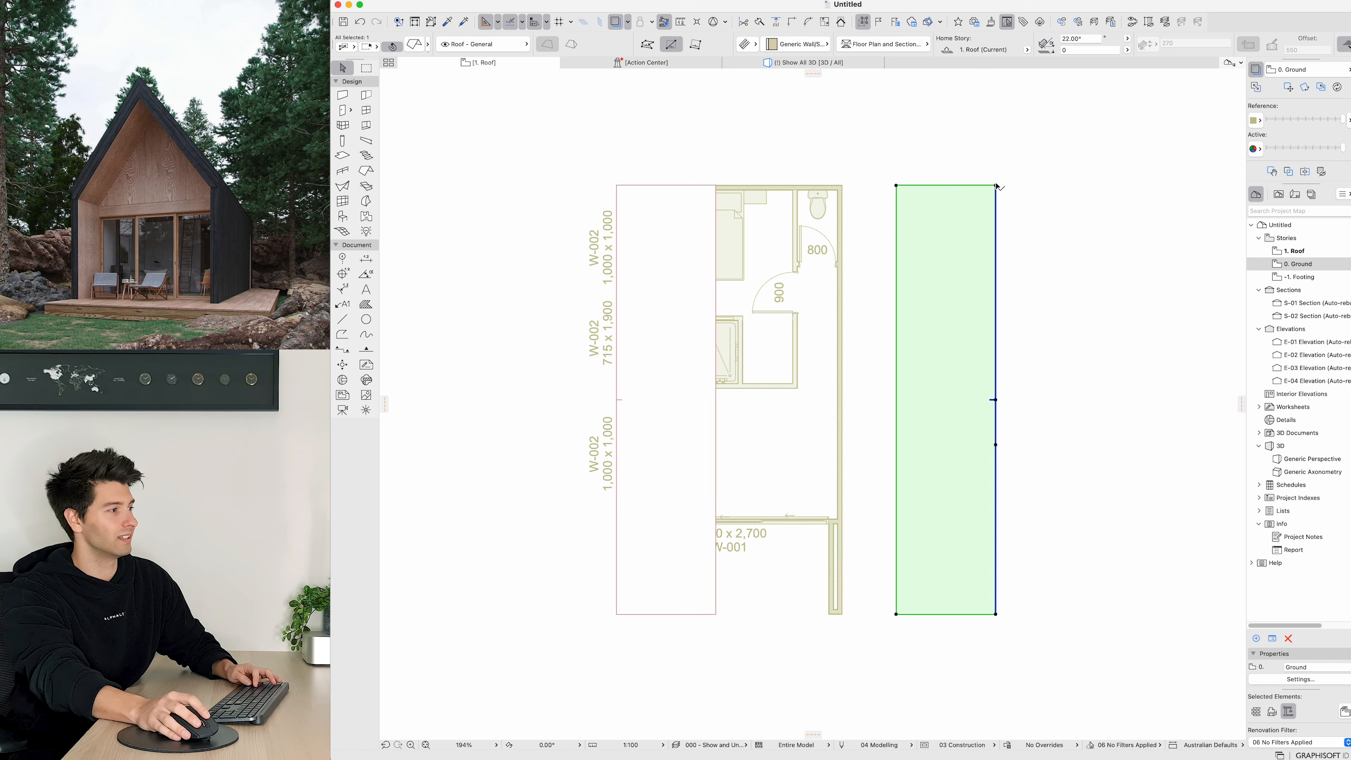
{"action": "key", "text": "super+d"}
{"action": "left_click", "coordinate": [996, 185]}
{"action": "left_click", "coordinate": [841, 186]}
Step: Adjust the two roof planes' inner edges so they meet along the ridge at the cabin's centre
{"action": "left_click", "coordinate": [856, 229]}
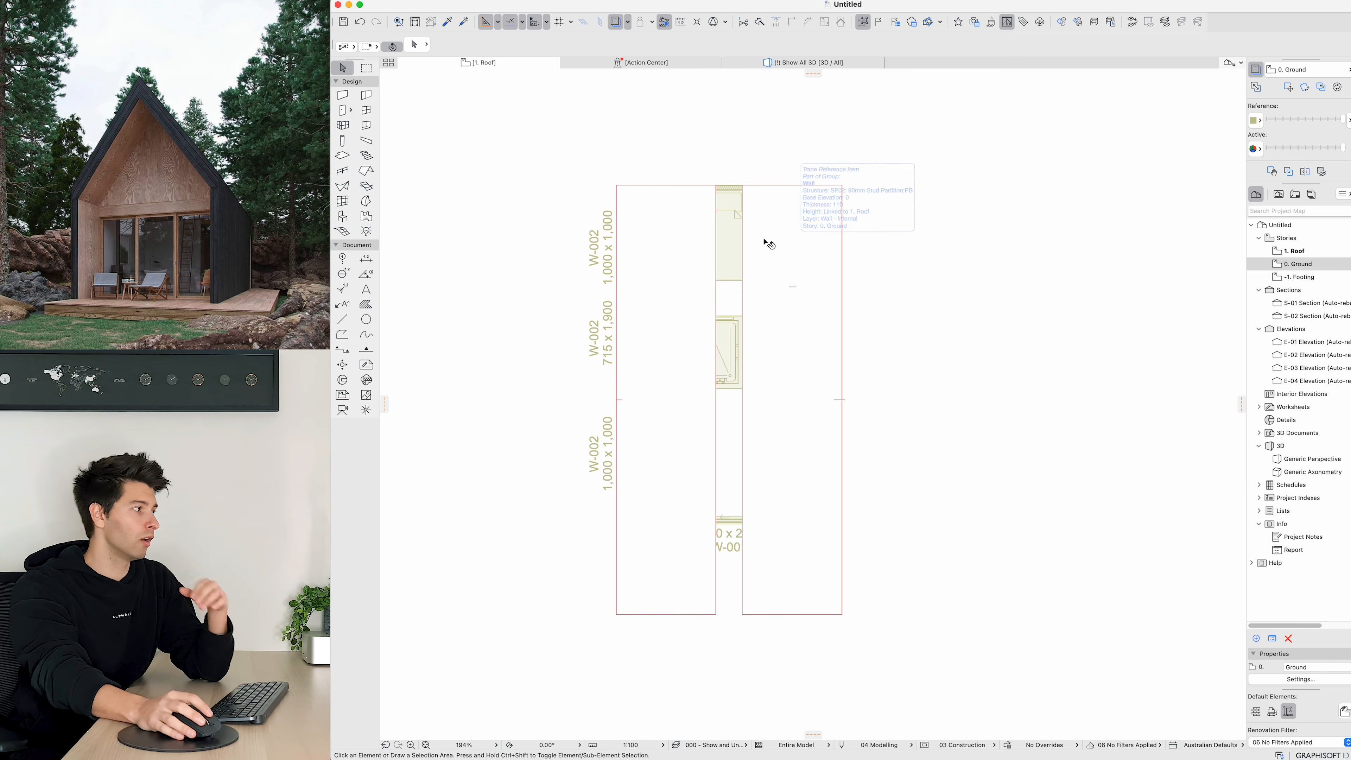
{"action": "left_click", "coordinate": [745, 242]}
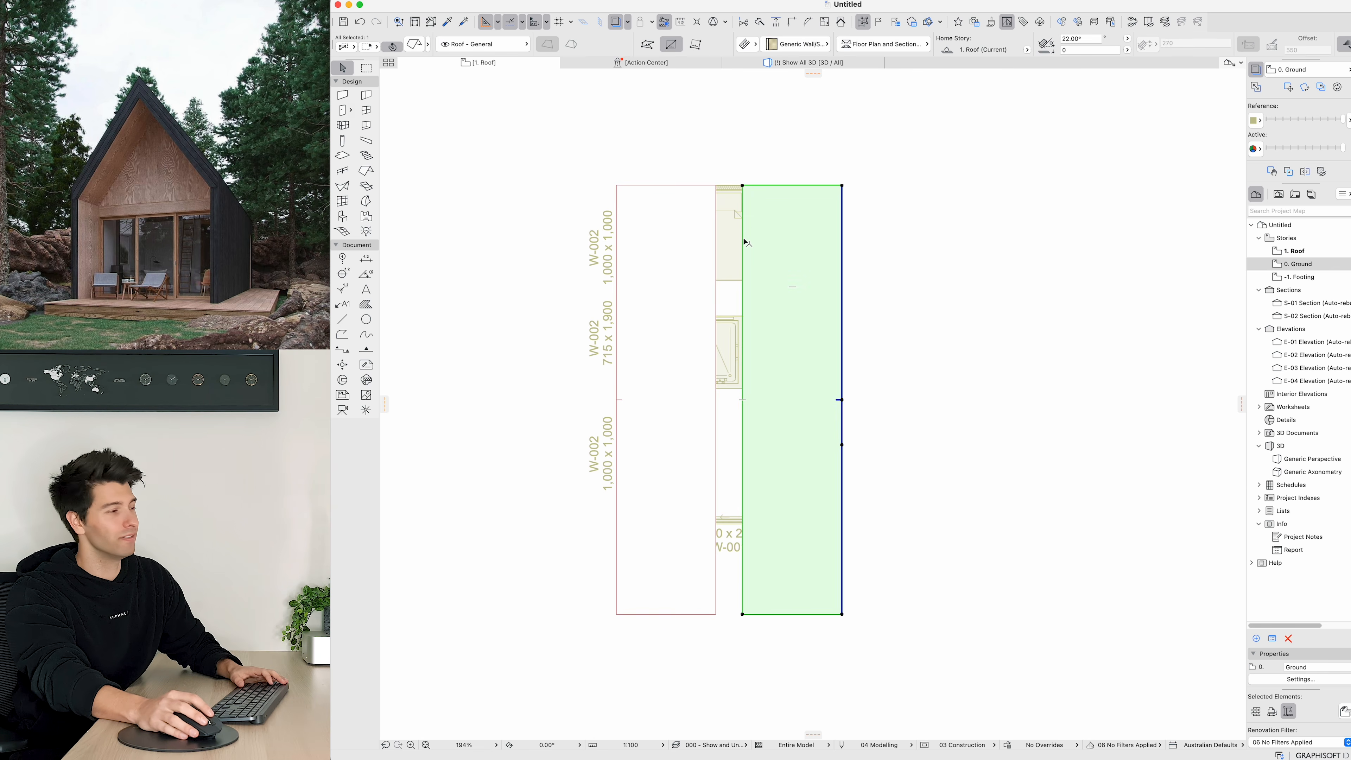
{"action": "left_click", "coordinate": [715, 201], "text": "super"}
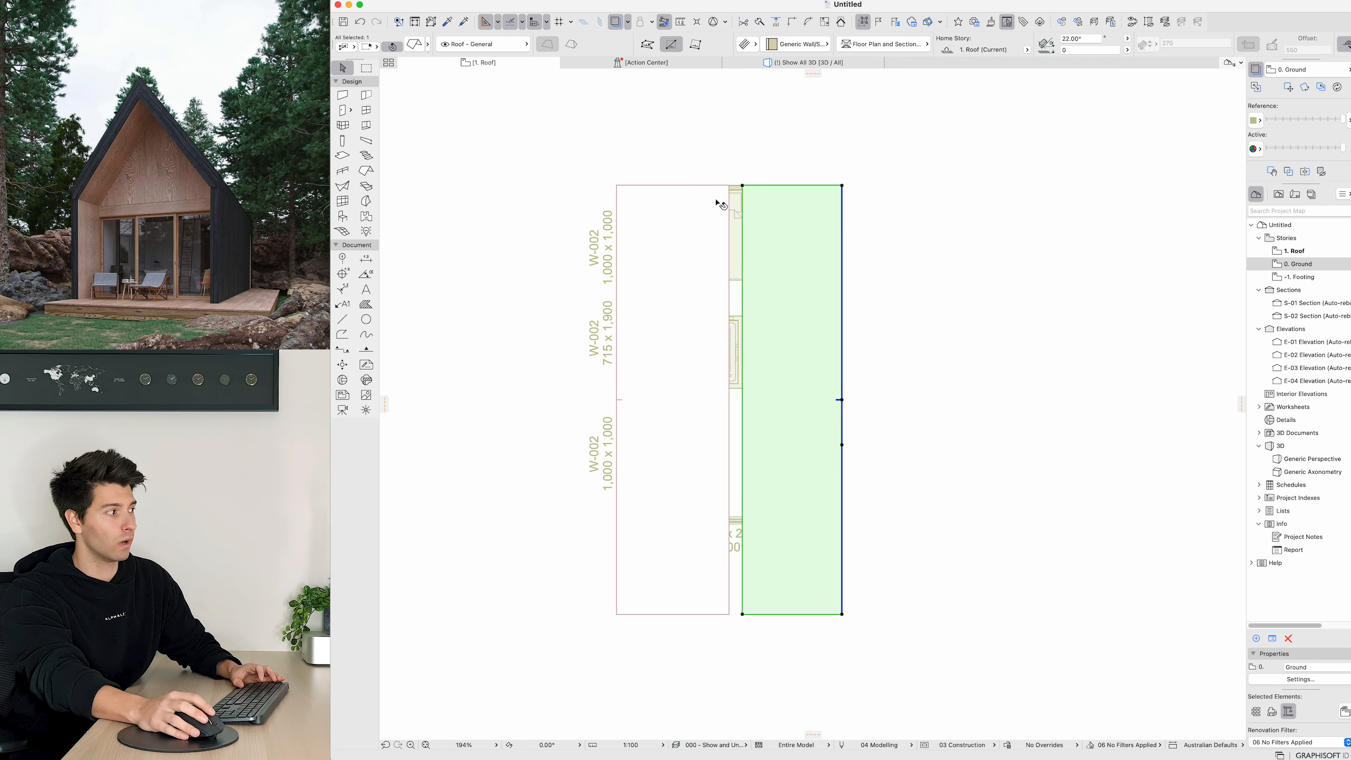
{"action": "left_click", "coordinate": [730, 203]}
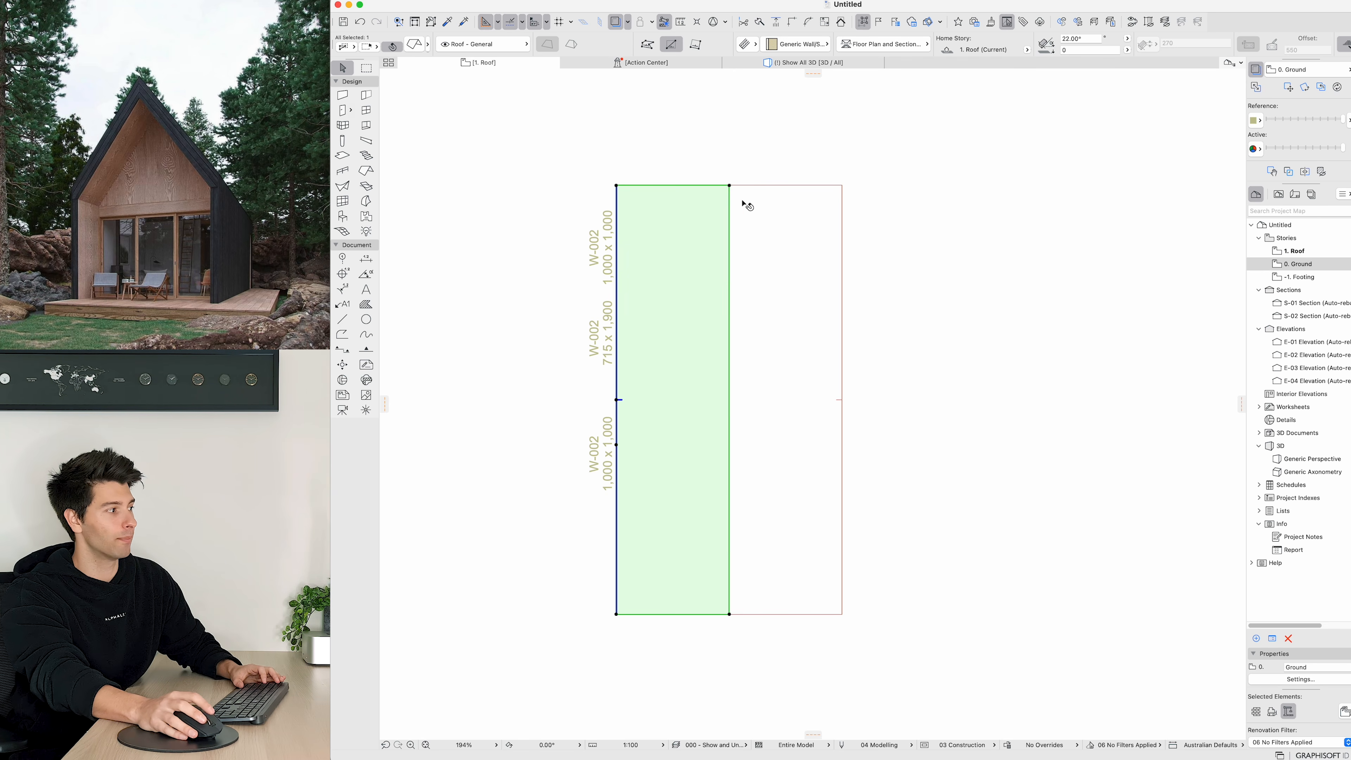
{"action": "key", "text": "Escape"}
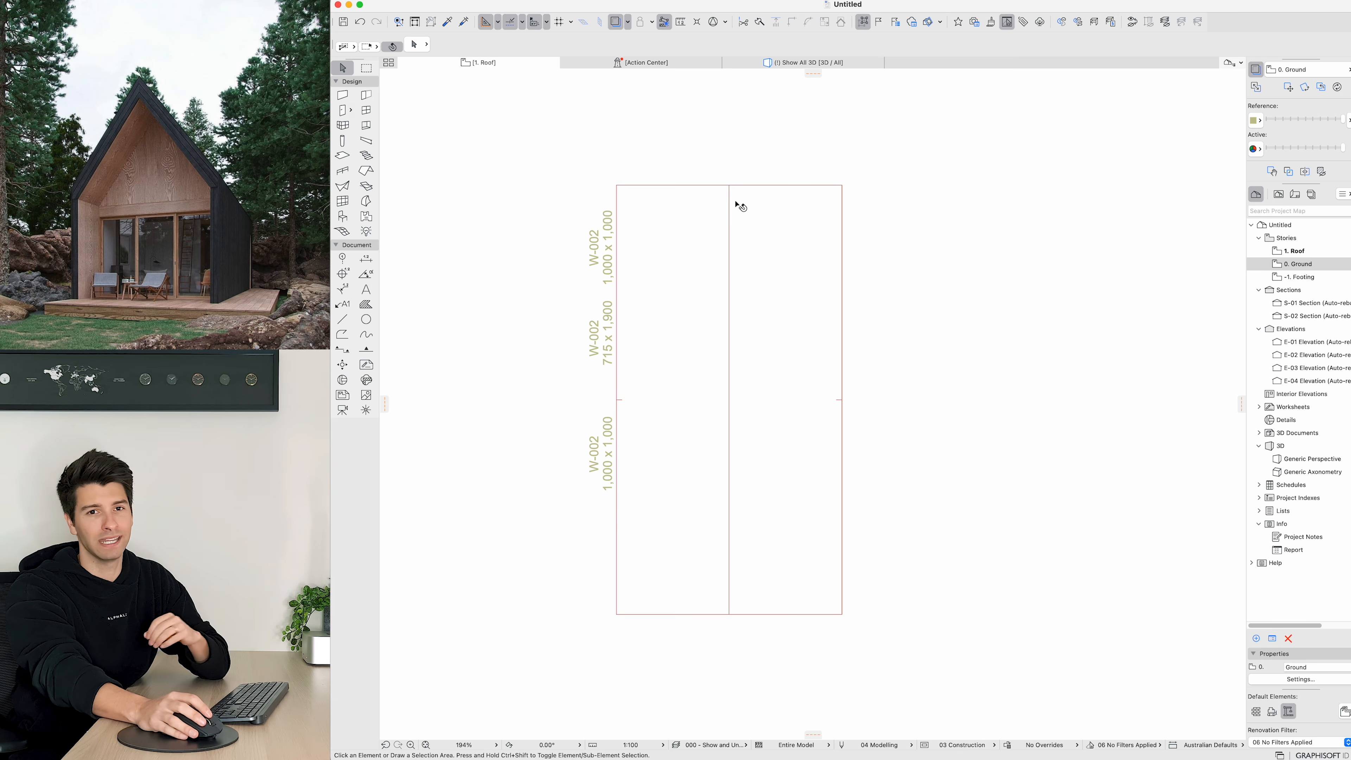
Step: Set the pitch of both roof planes to 45°
{"action": "key", "text": "super+a"}
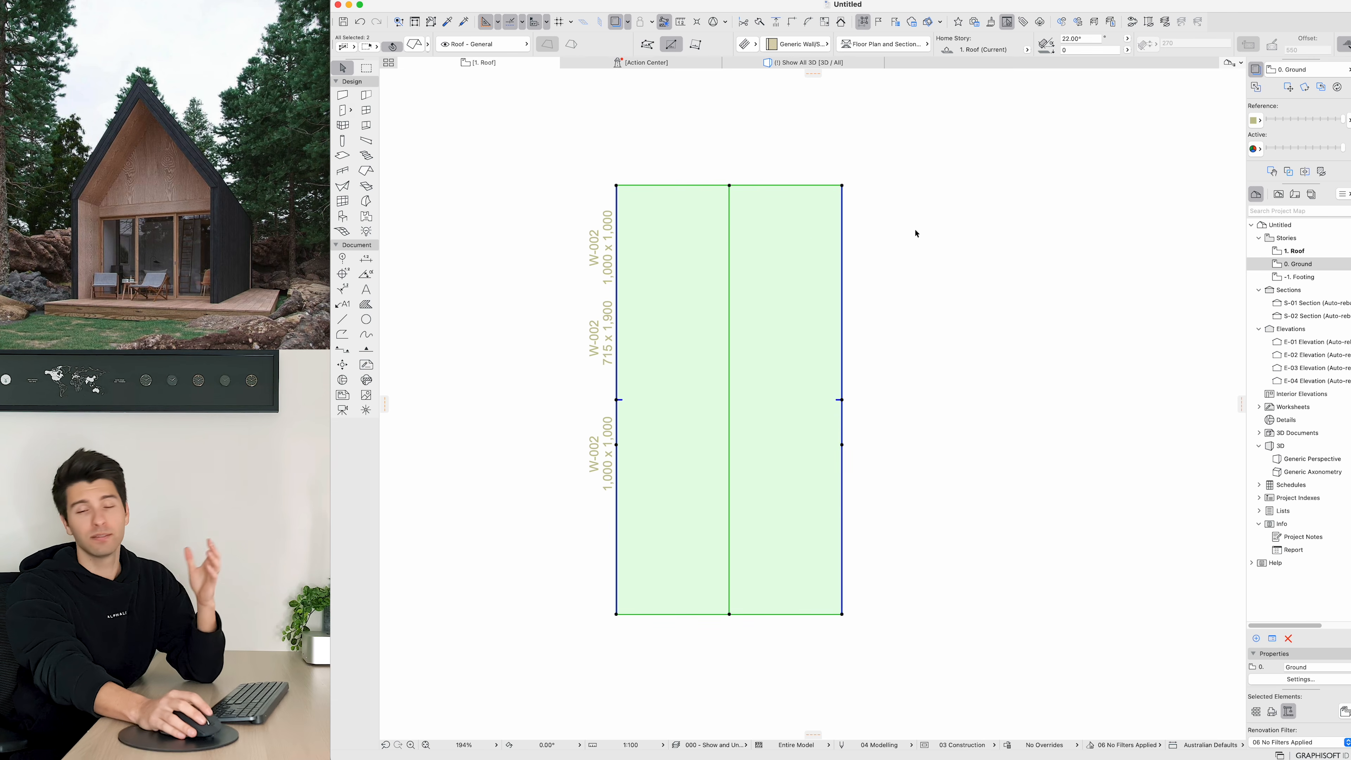
{"action": "left_click", "coordinate": [1079, 38]}
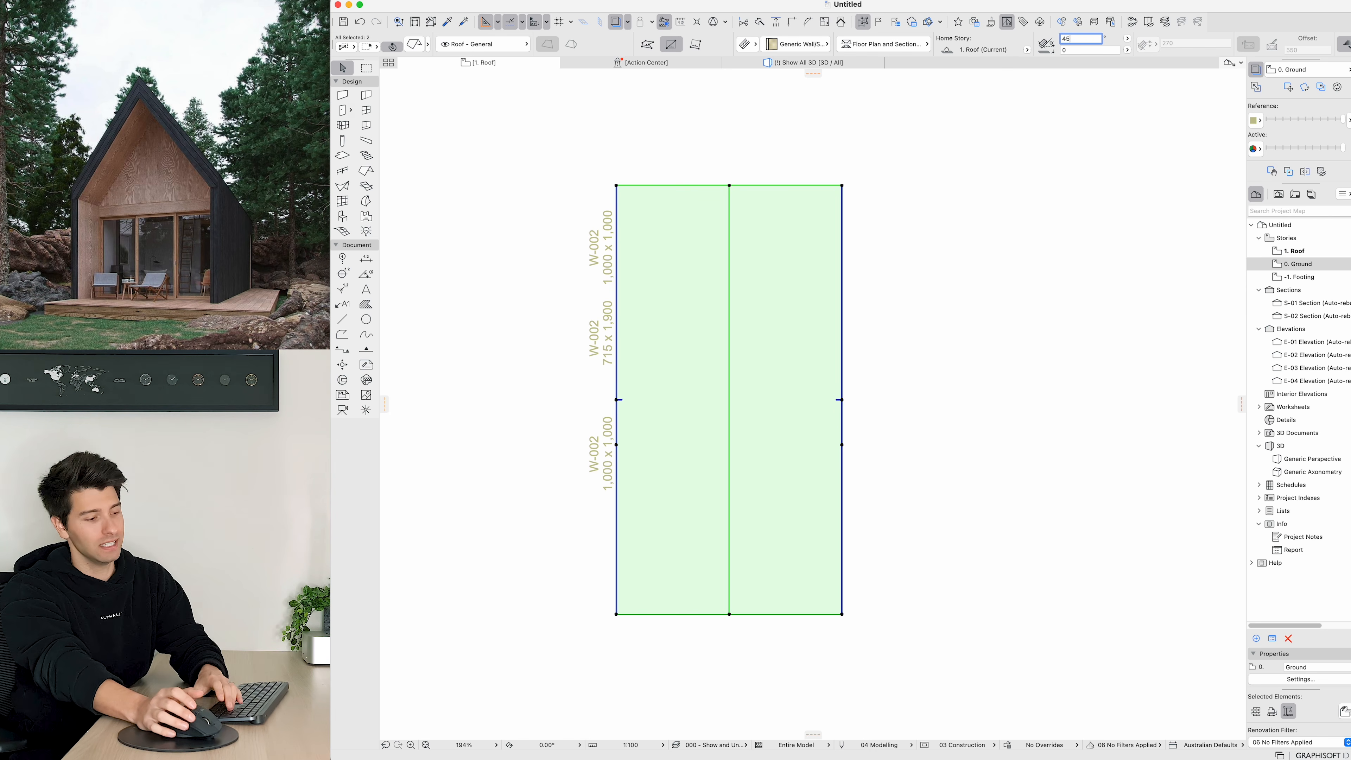
{"action": "key", "text": "Return"}
{"action": "left_click", "coordinate": [1013, 240]}
Step: In 3D, give both roof planes a basic Timber - Roof structure with a thickness of 190
{"action": "left_click", "coordinate": [853, 64]}
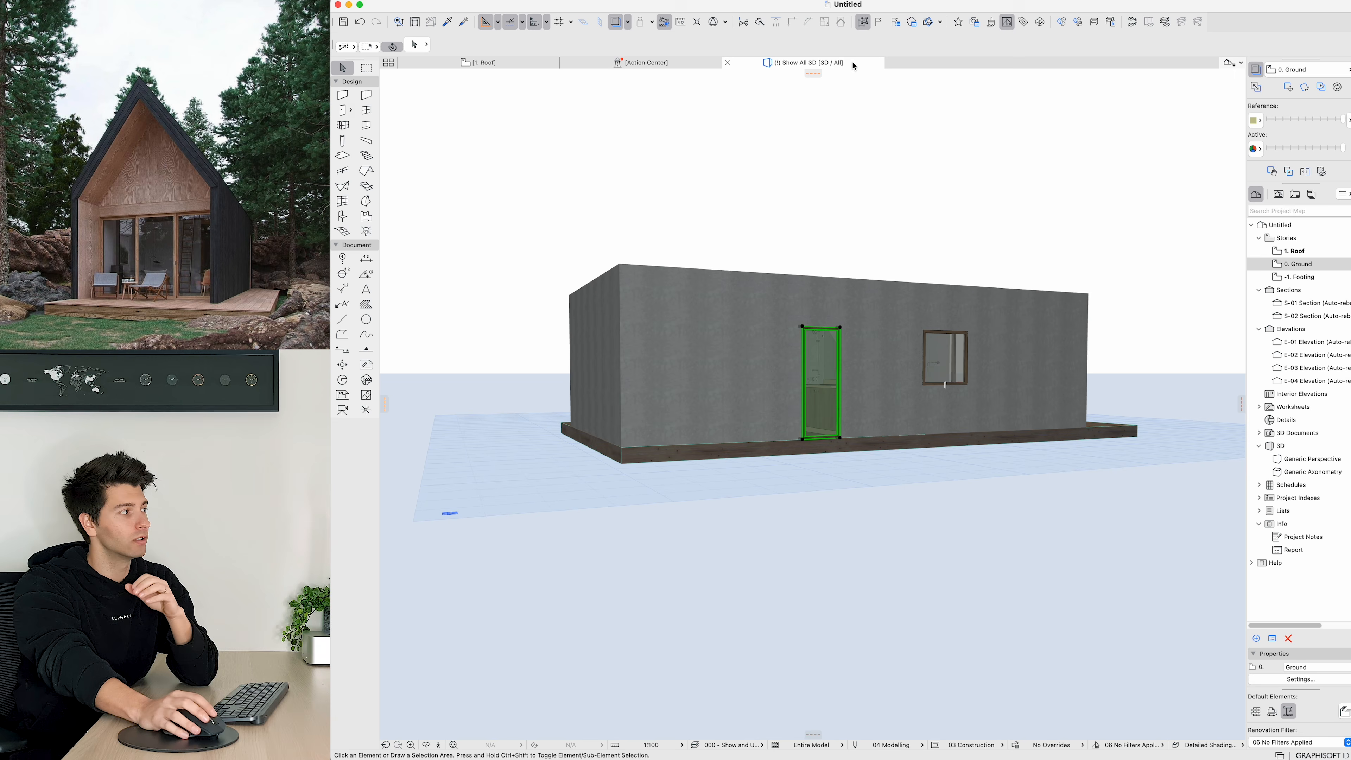
{"action": "middle_click_drag", "start_coordinate": [719, 322], "coordinate": [796, 323], "text": "shift"}
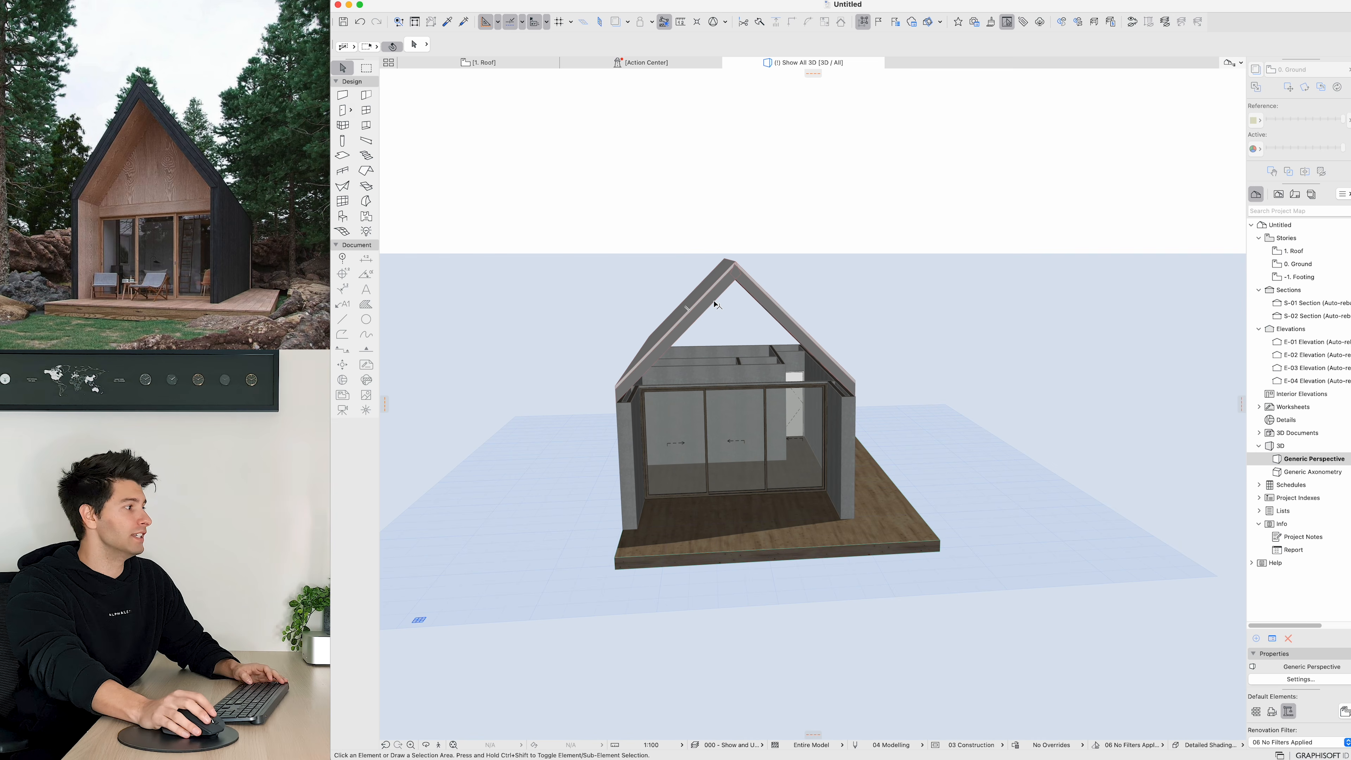
{"action": "middle_click_drag", "start_coordinate": [709, 324], "coordinate": [738, 326], "text": "shift"}
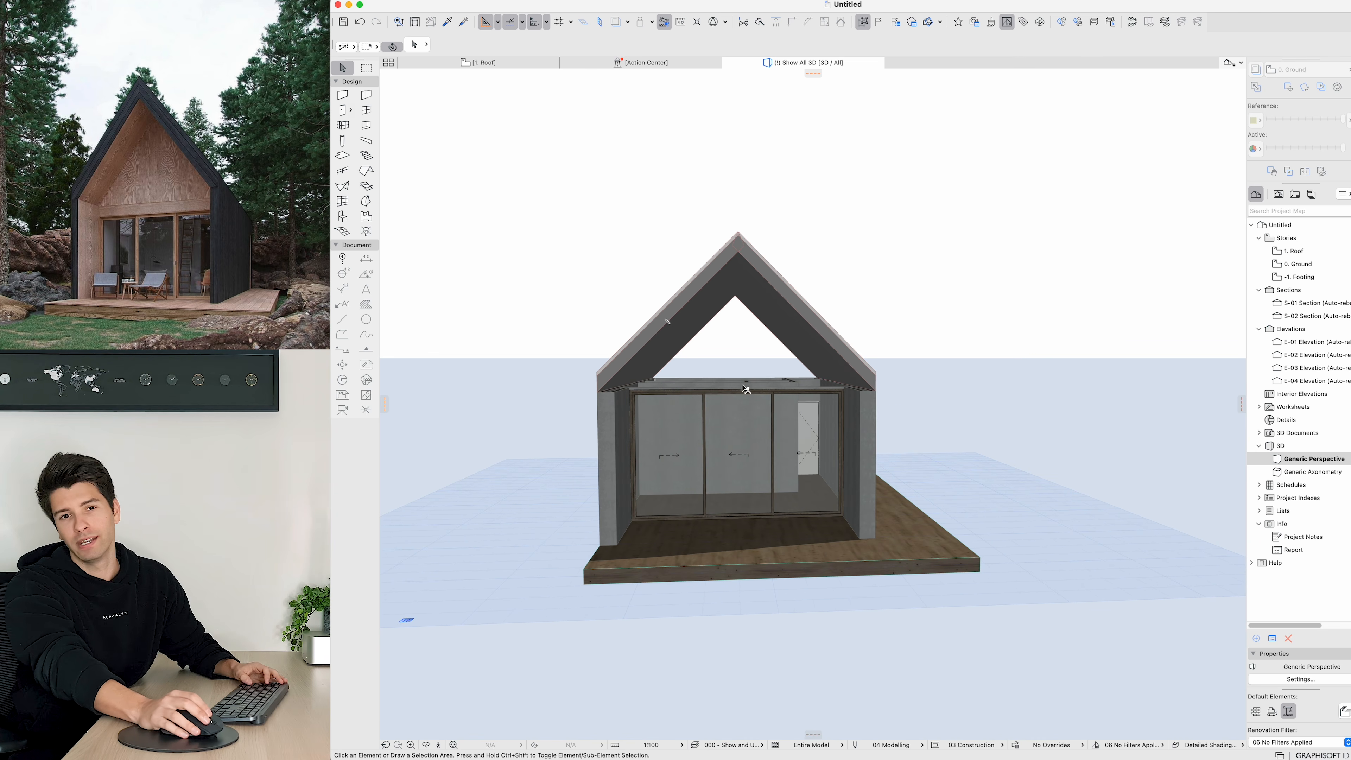
{"action": "left_click", "coordinate": [692, 308]}
{"action": "left_click", "coordinate": [782, 307], "text": "shift"}
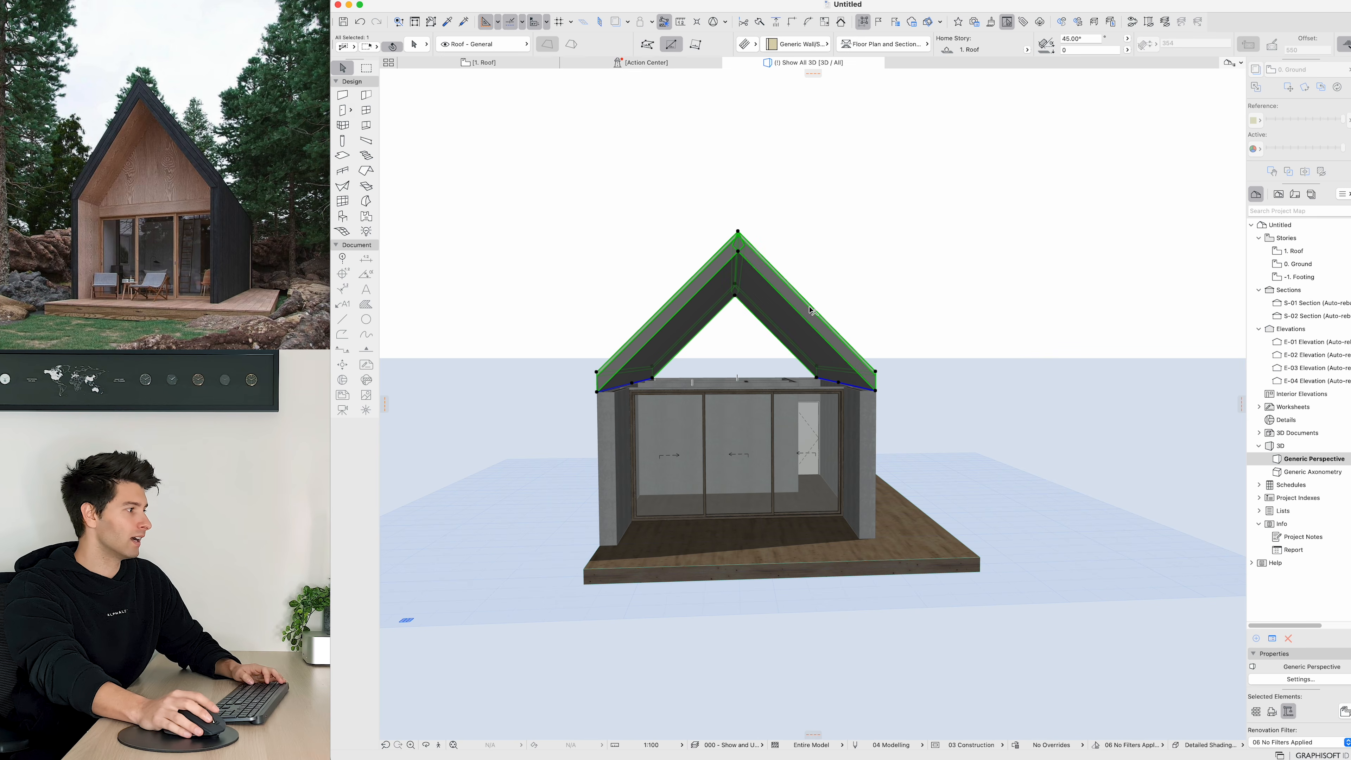
{"action": "key", "text": "super+t"}
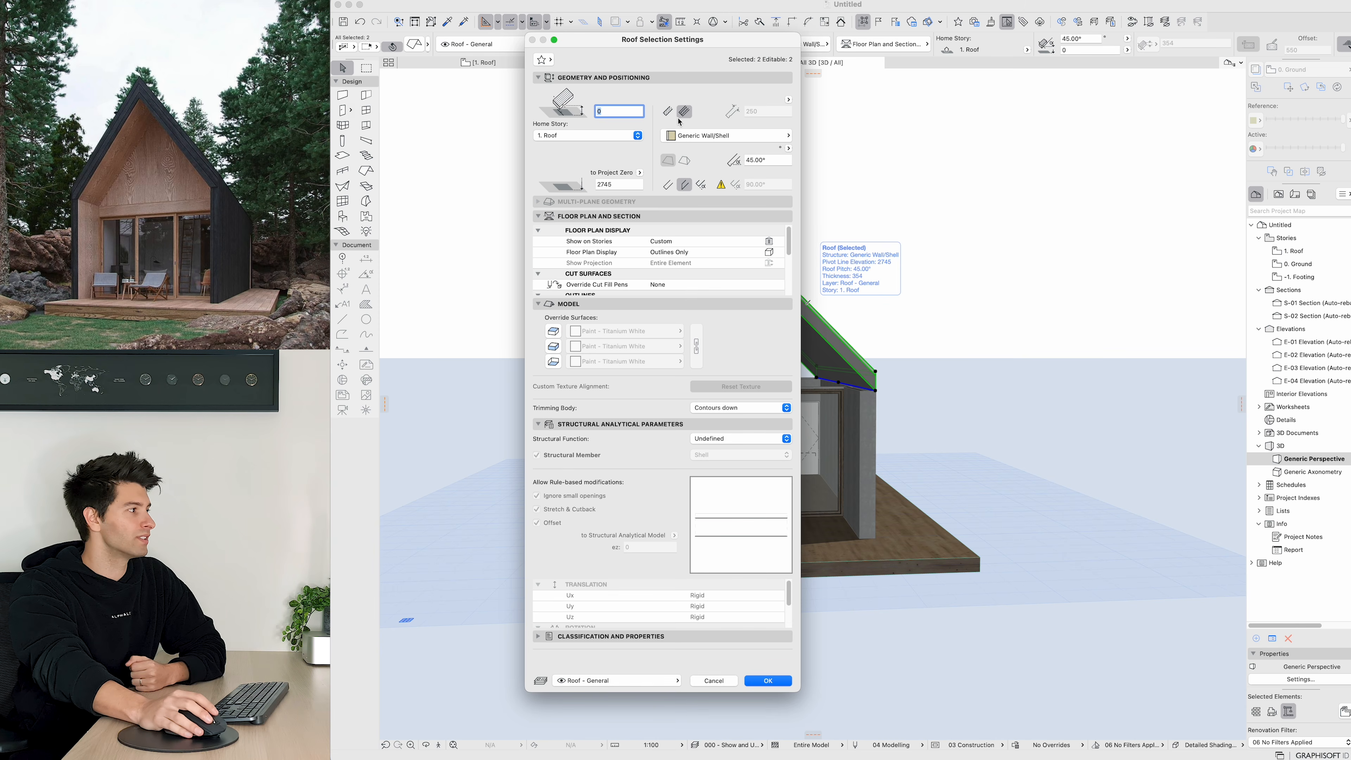
{"action": "left_click", "coordinate": [668, 111]}
{"action": "left_click", "coordinate": [702, 135]}
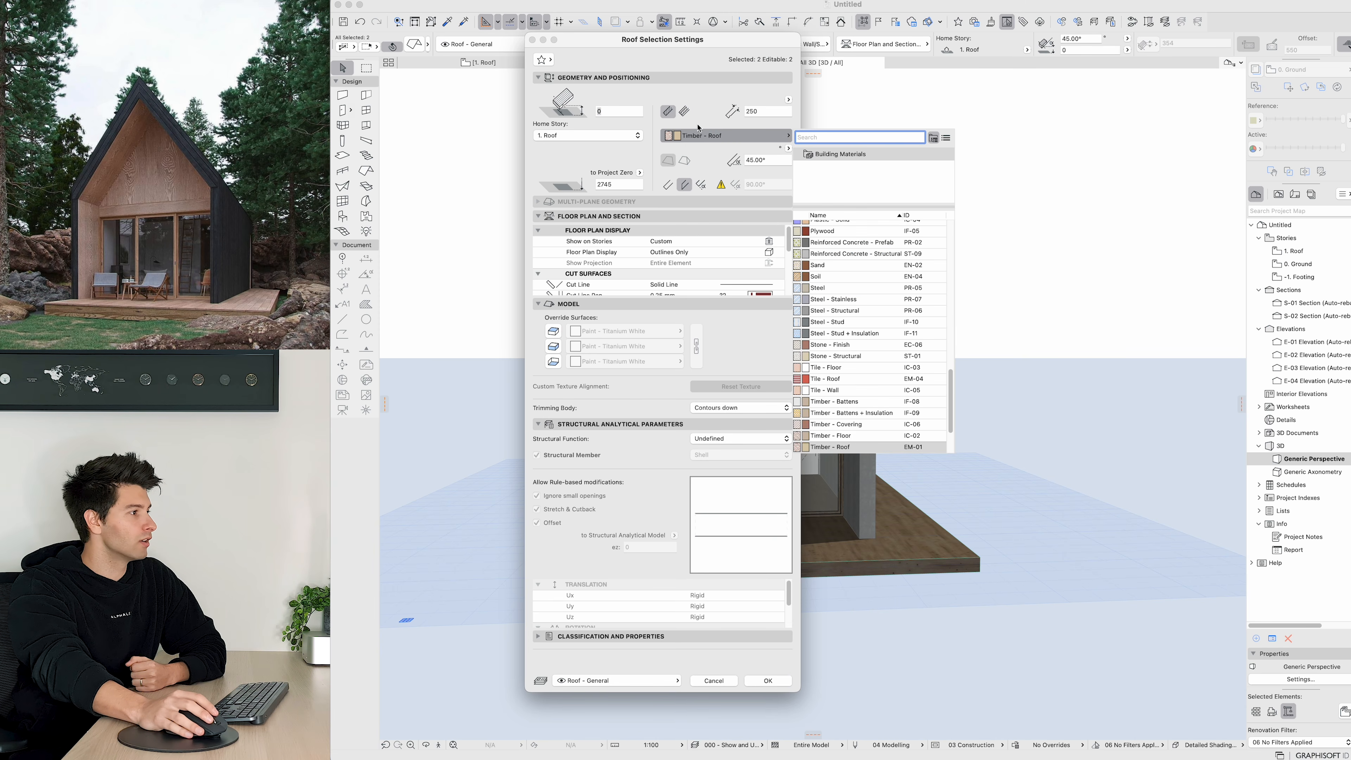
{"action": "left_click", "coordinate": [698, 126]}
{"action": "left_click_drag", "start_coordinate": [762, 111], "coordinate": [723, 115]}
{"action": "type", "text": "1"}
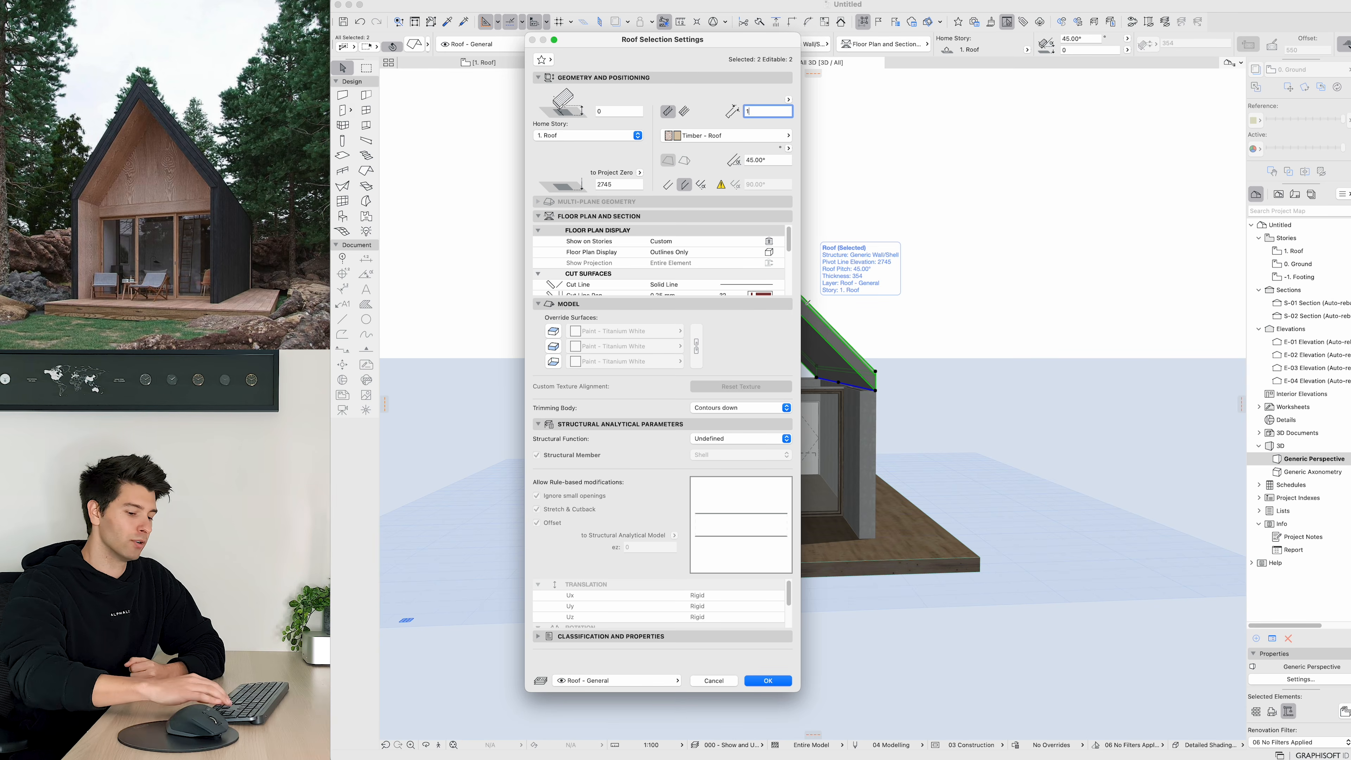
{"action": "type", "text": "90"}
{"action": "key", "text": "Return"}
Step: Select all exterior walls and raise their tops well above the roof ridge
{"action": "middle_click_drag", "start_coordinate": [764, 399], "coordinate": [713, 407], "text": "shift"}
{"action": "middle_click_drag", "start_coordinate": [601, 413], "coordinate": [615, 468], "text": "shift"}
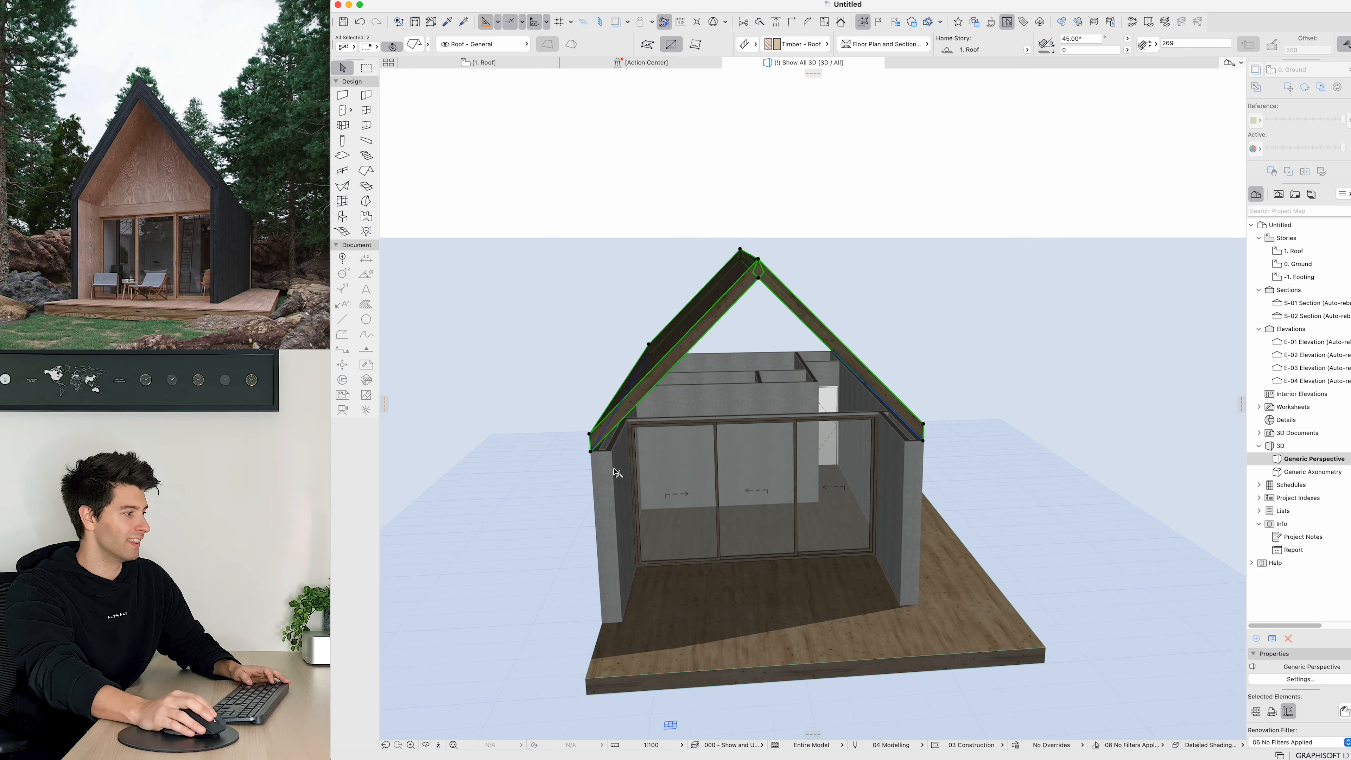
{"action": "left_click", "coordinate": [616, 468]}
{"action": "left_click", "coordinate": [914, 476]}
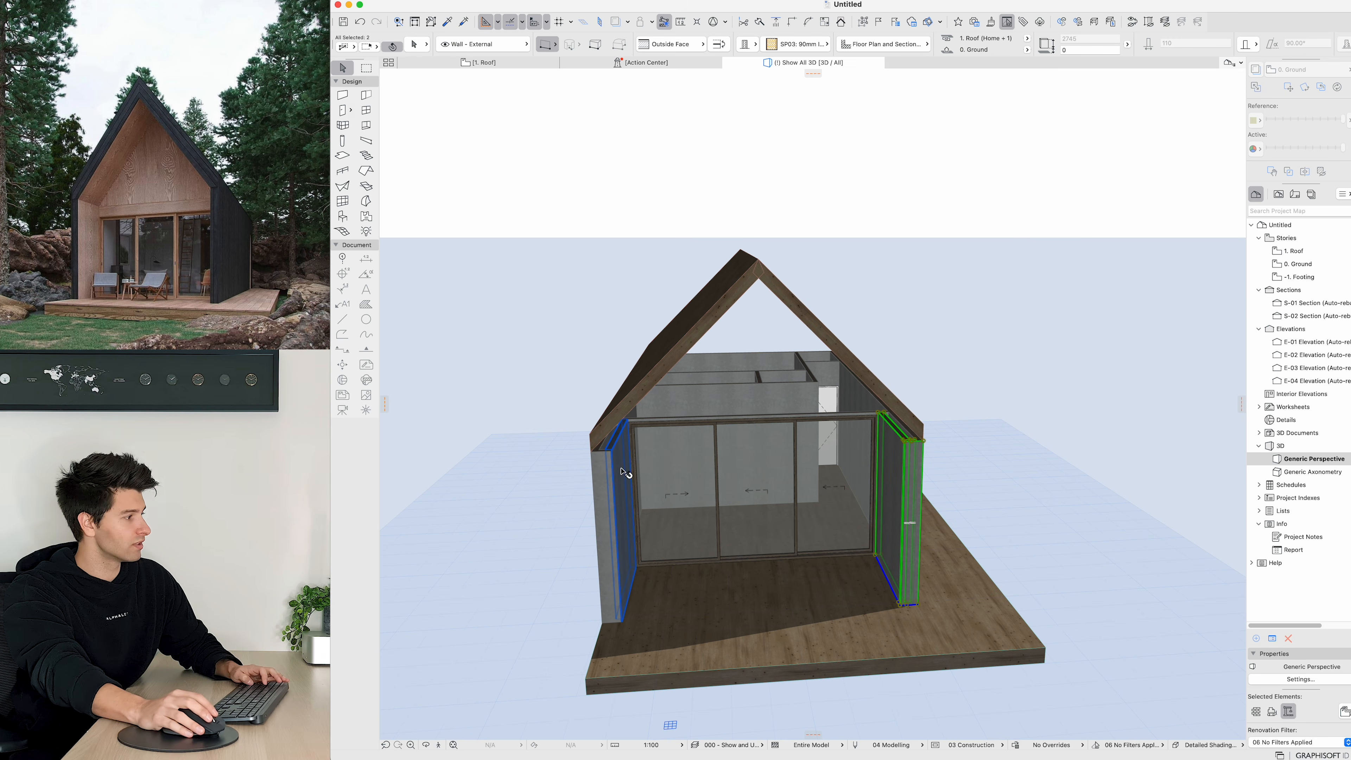
{"action": "left_click", "coordinate": [611, 488], "text": "shift"}
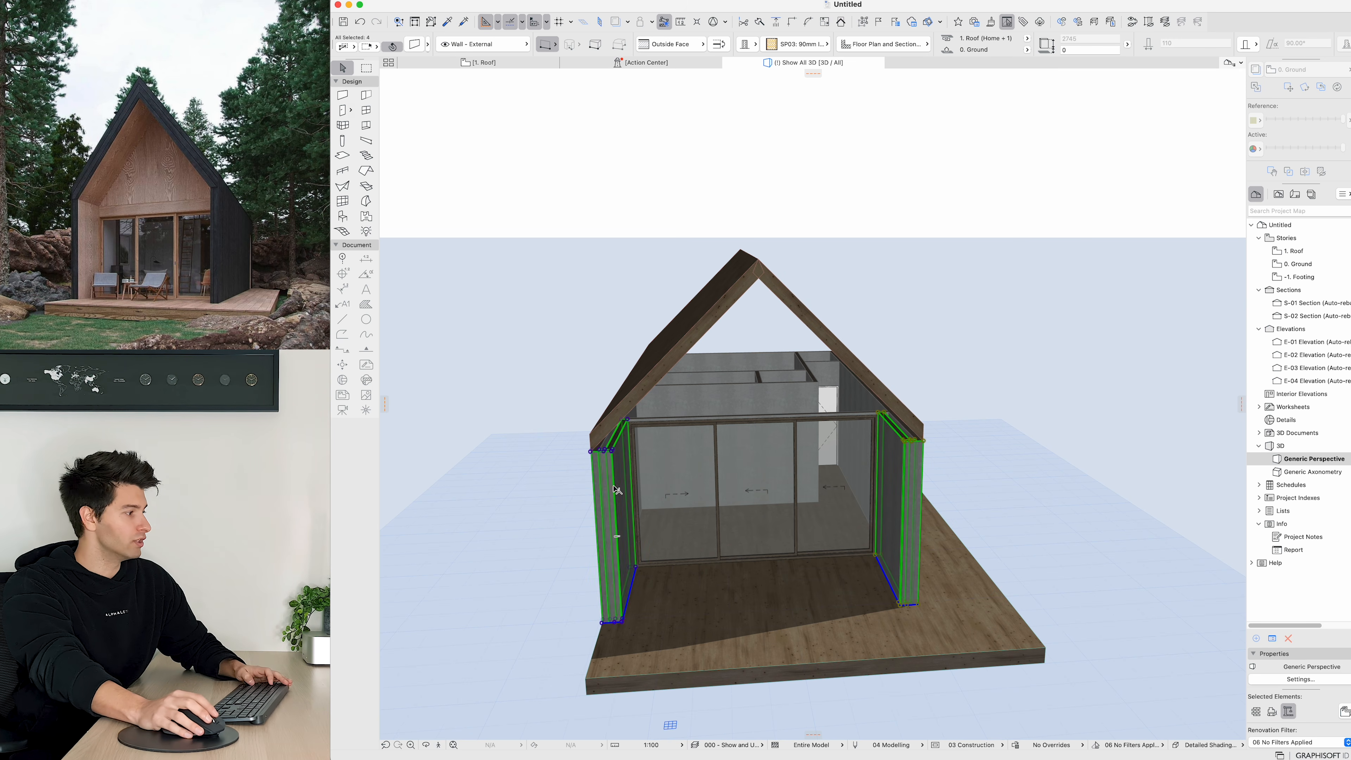
{"action": "middle_click_drag", "start_coordinate": [611, 488], "coordinate": [595, 510], "text": "shift"}
{"action": "left_click", "coordinate": [569, 459], "text": "shift"}
{"action": "middle_click_drag", "start_coordinate": [824, 477], "coordinate": [552, 492], "text": "shift"}
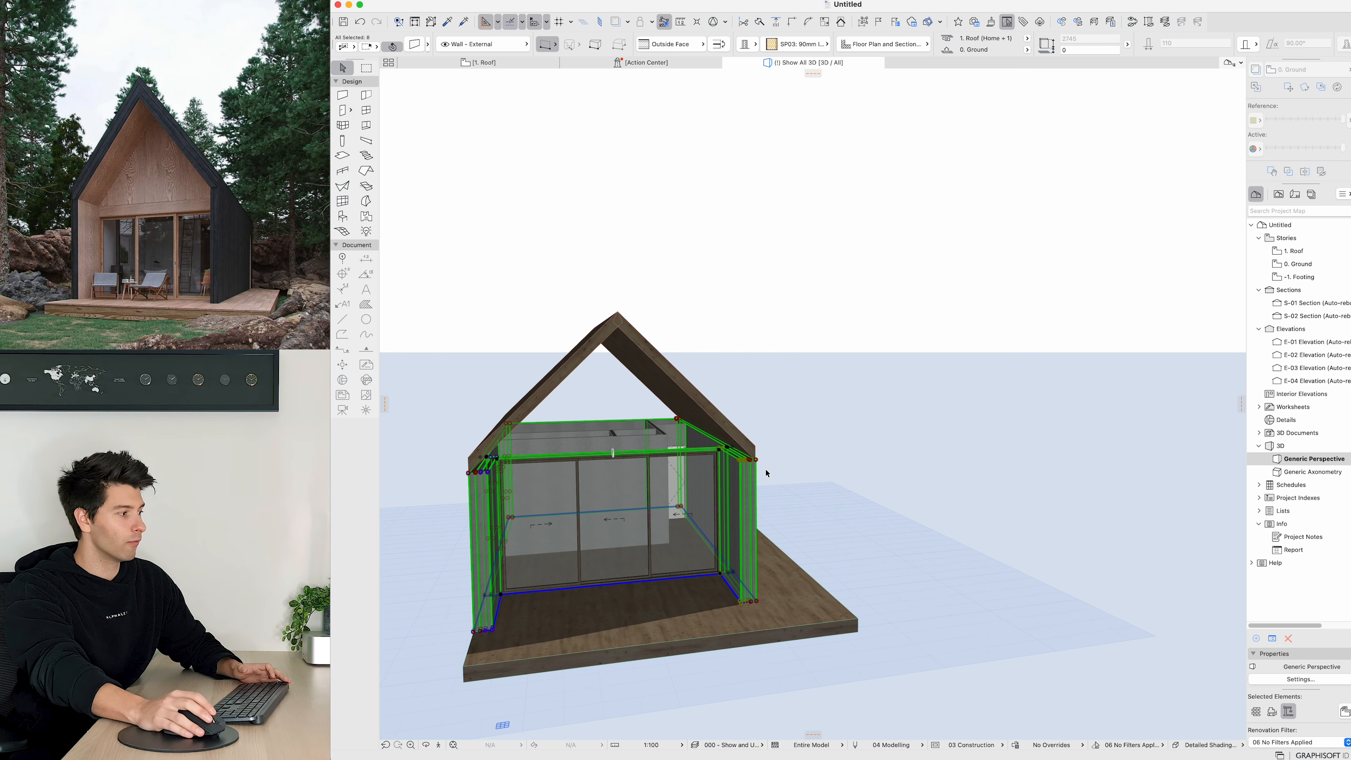
{"action": "key", "text": "alt+g"}
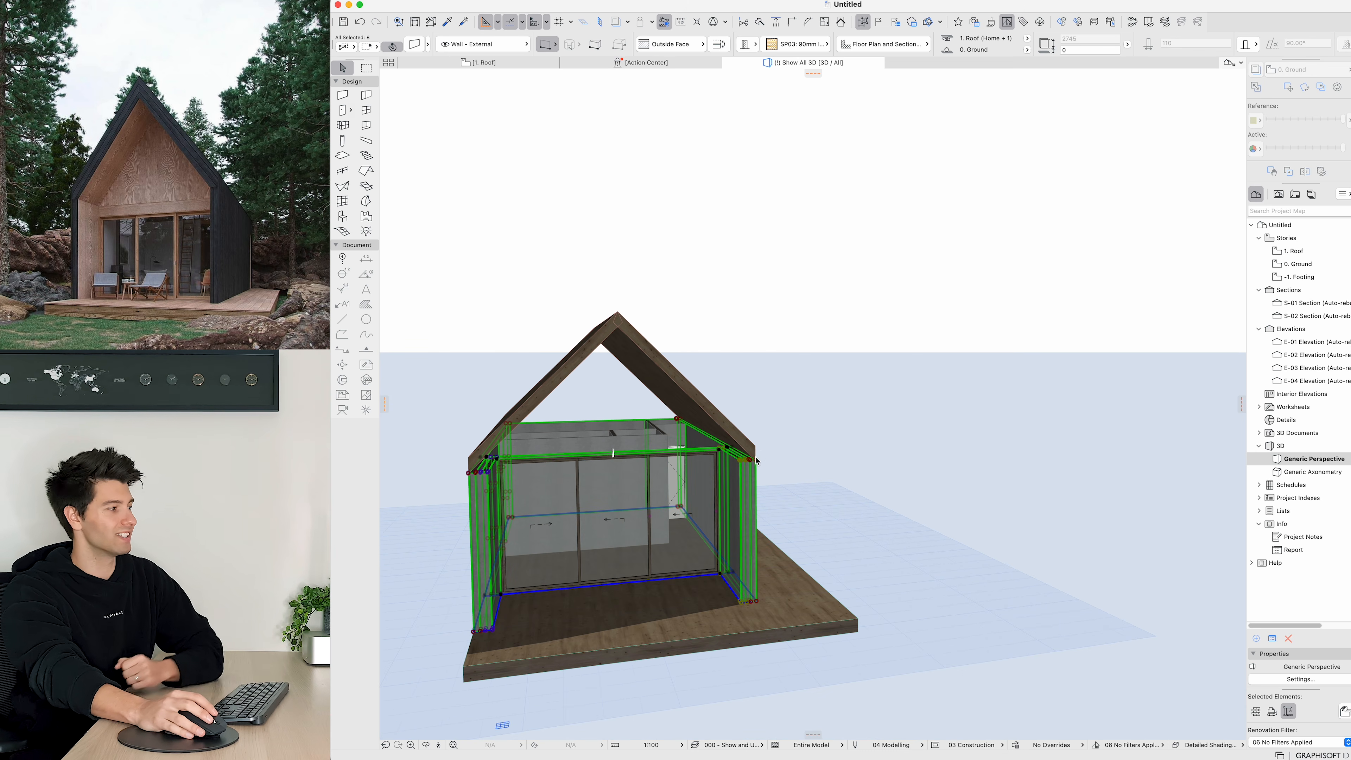
{"action": "left_click", "coordinate": [756, 458]}
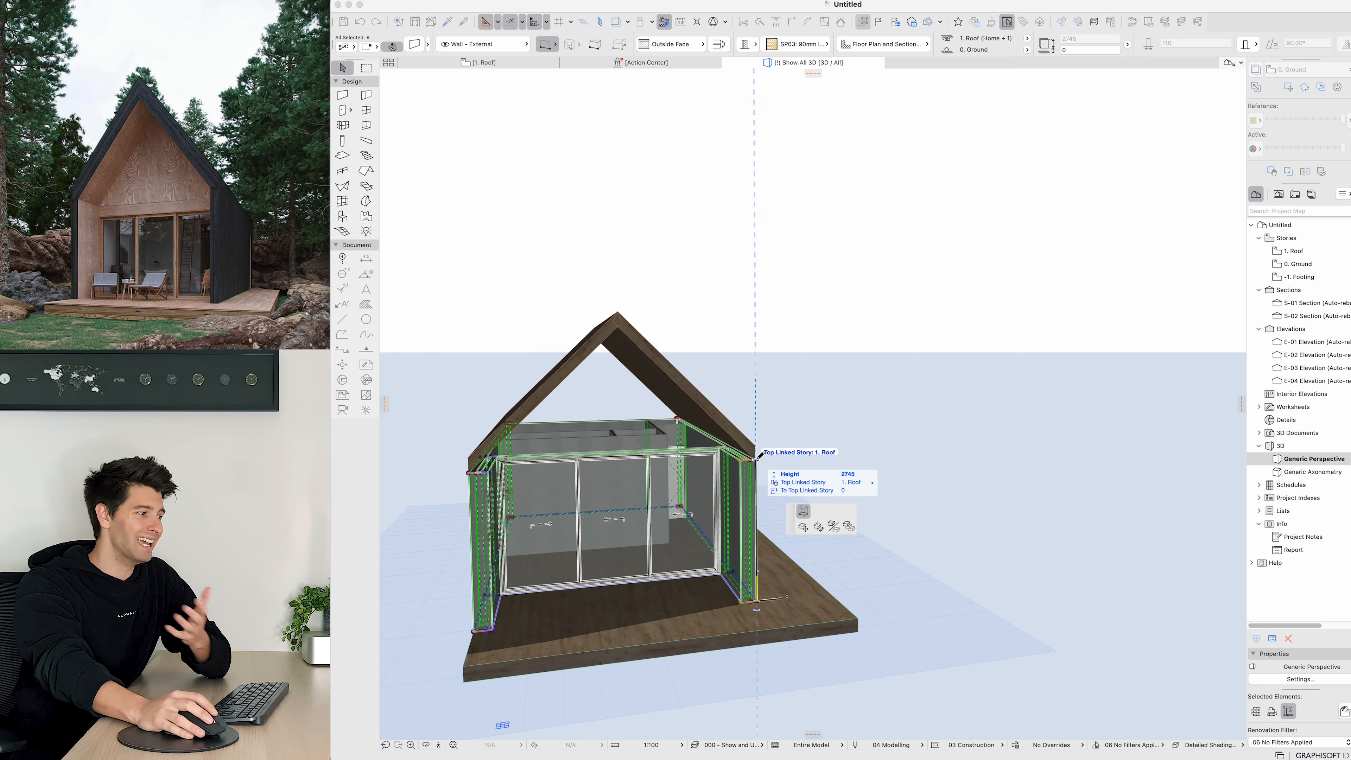
{"action": "left_click", "coordinate": [804, 512]}
{"action": "left_click", "coordinate": [764, 208]}
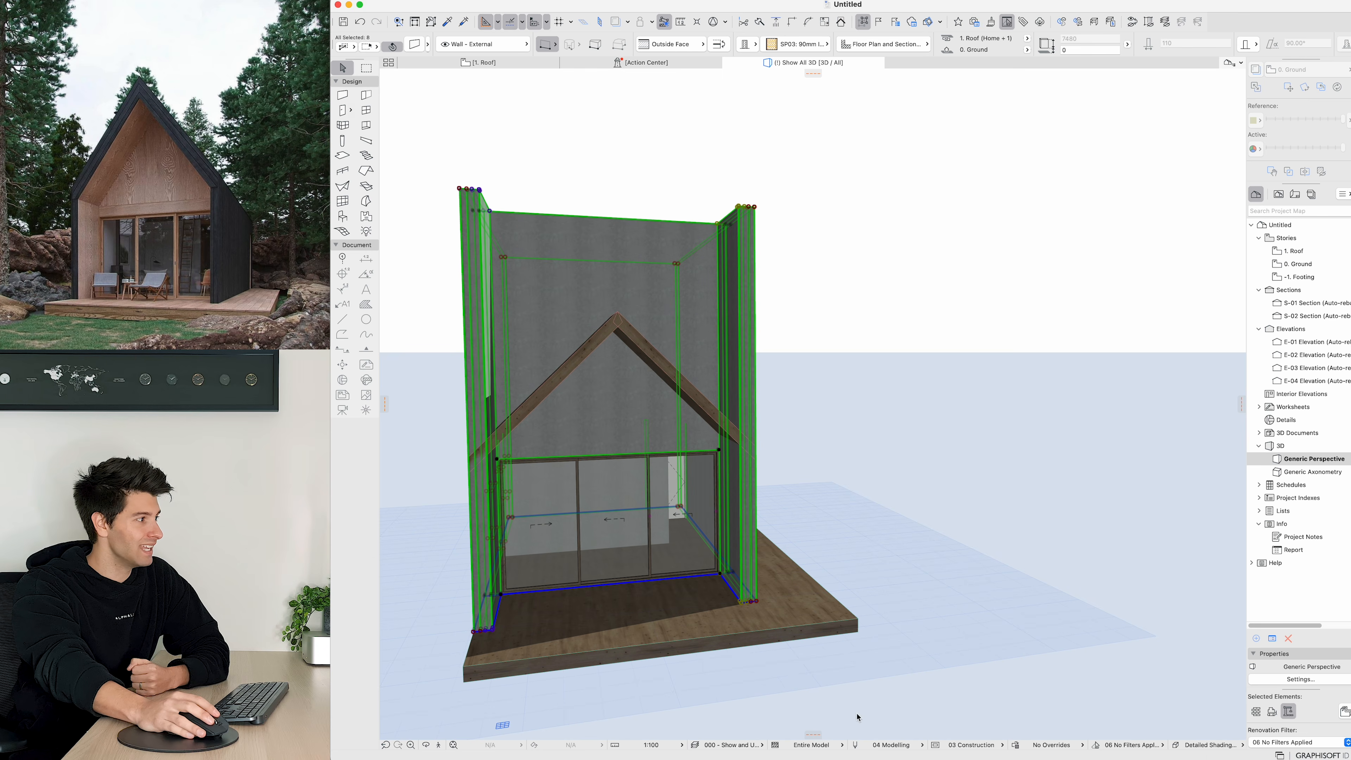
Step: Open Solid Element Operations with the selected exterior walls loaded as targets
{"action": "right_click", "coordinate": [629, 272]}
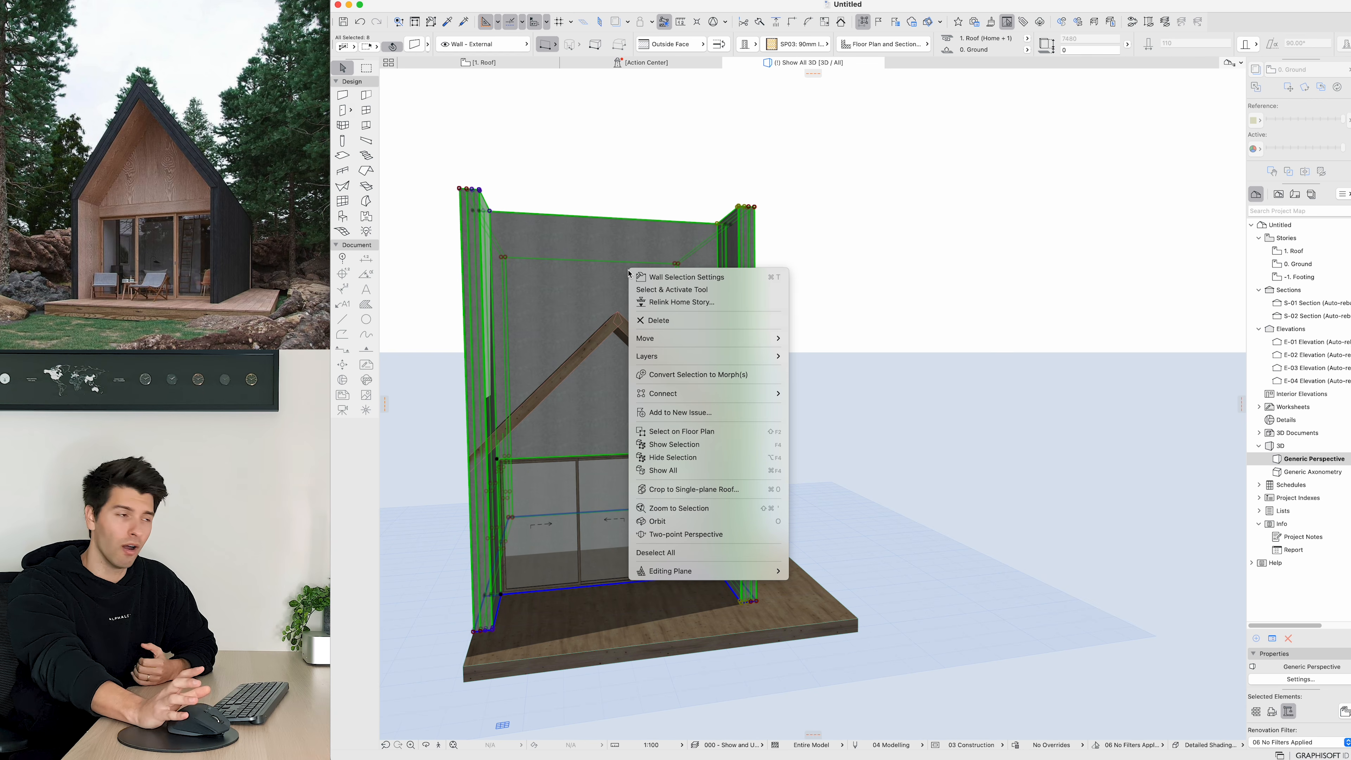
{"action": "mouse_move", "coordinate": [728, 393]}
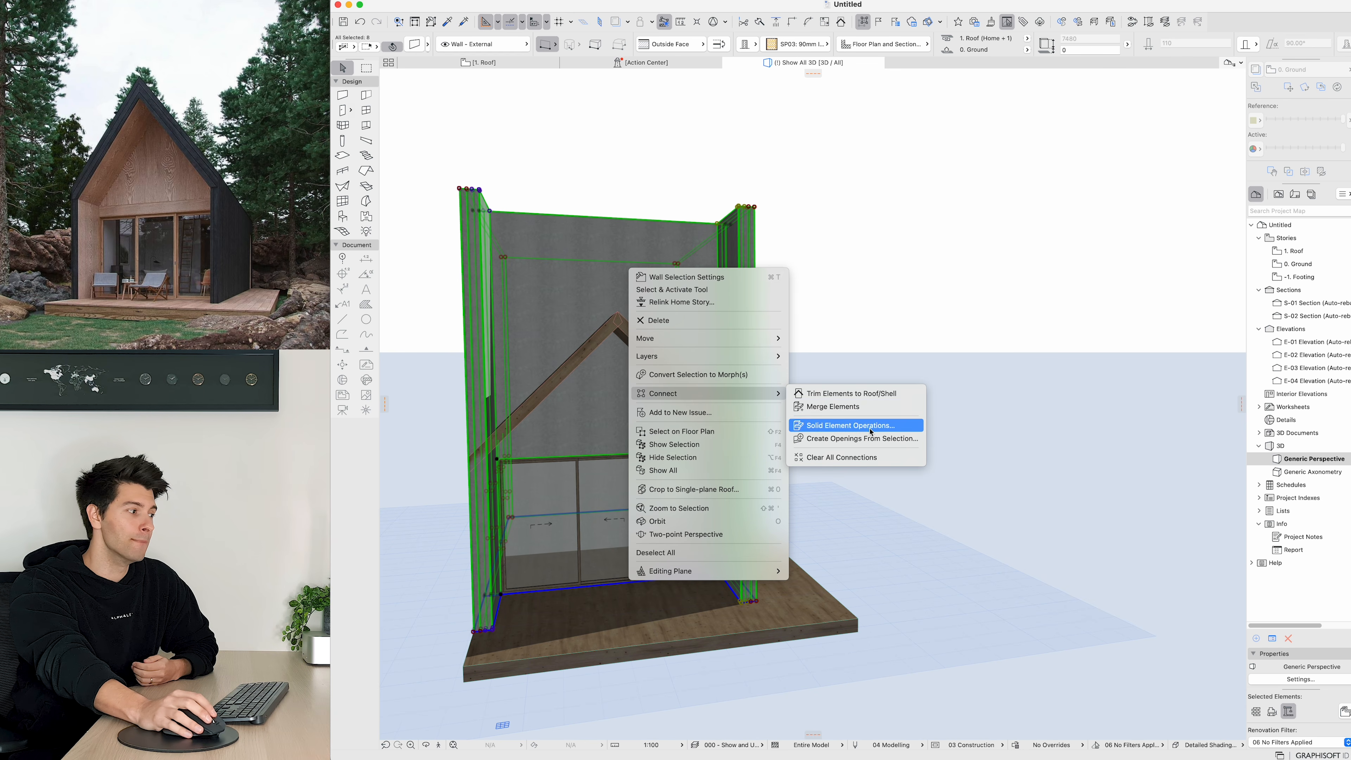
{"action": "left_click", "coordinate": [854, 425]}
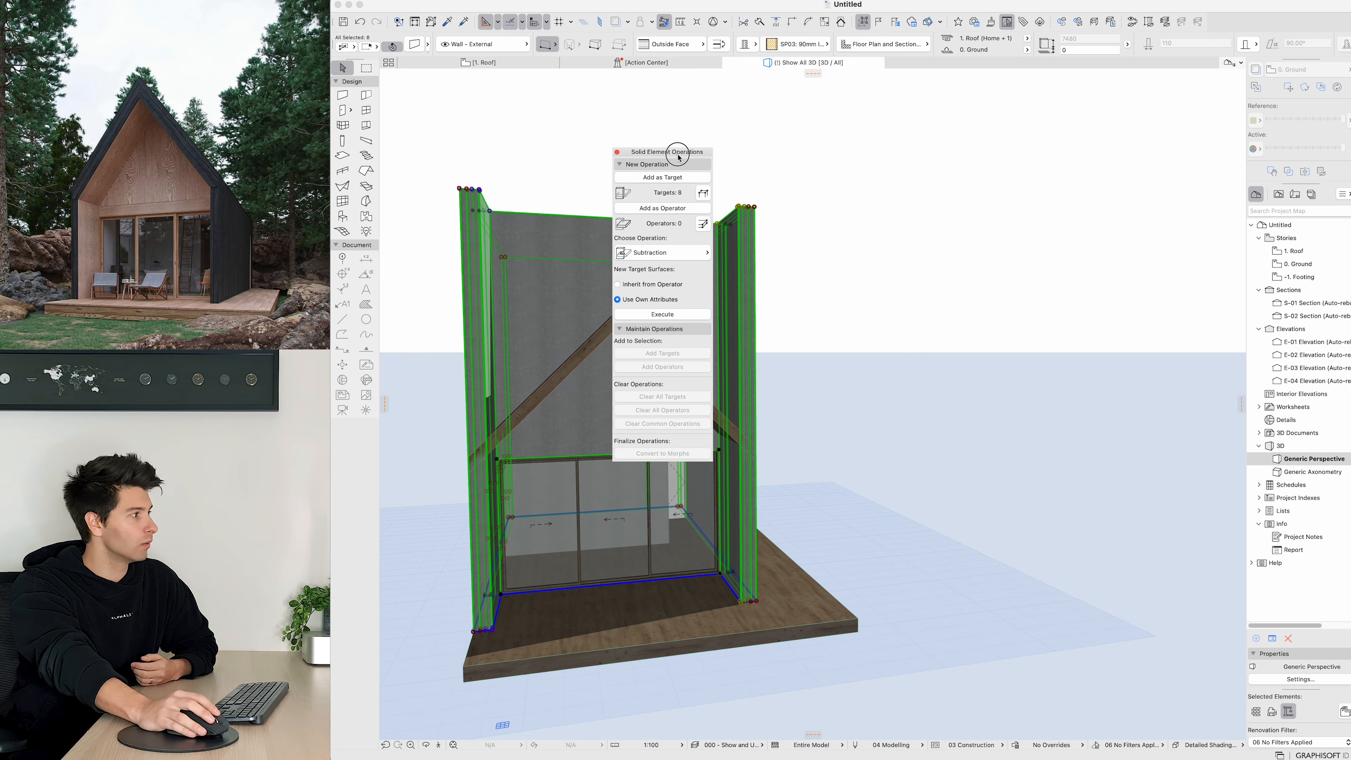
{"action": "left_click_drag", "start_coordinate": [679, 152], "coordinate": [925, 151]}
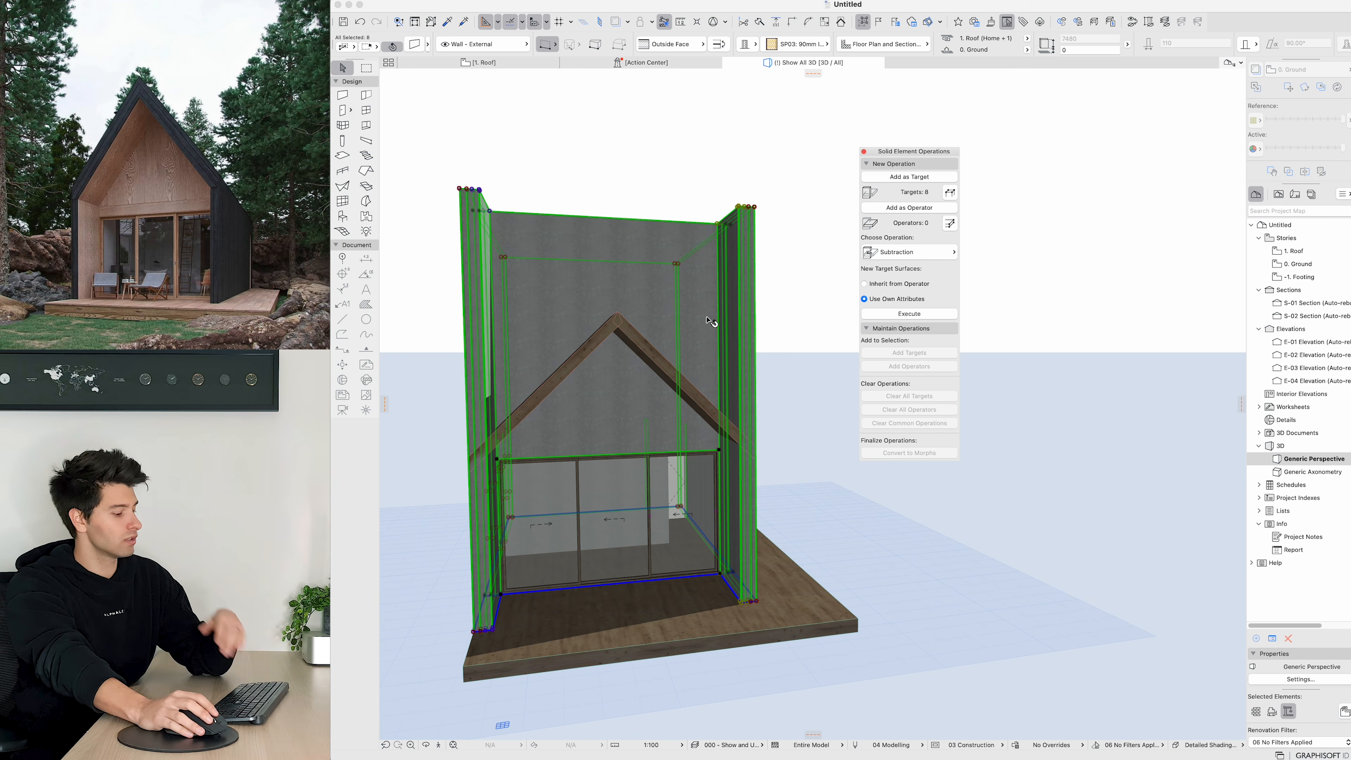
{"action": "key", "text": "Escape"}
Step: Add both roof planes as operators and execute a Subtraction with upward extrusion to trim the walls
{"action": "left_click", "coordinate": [566, 373]}
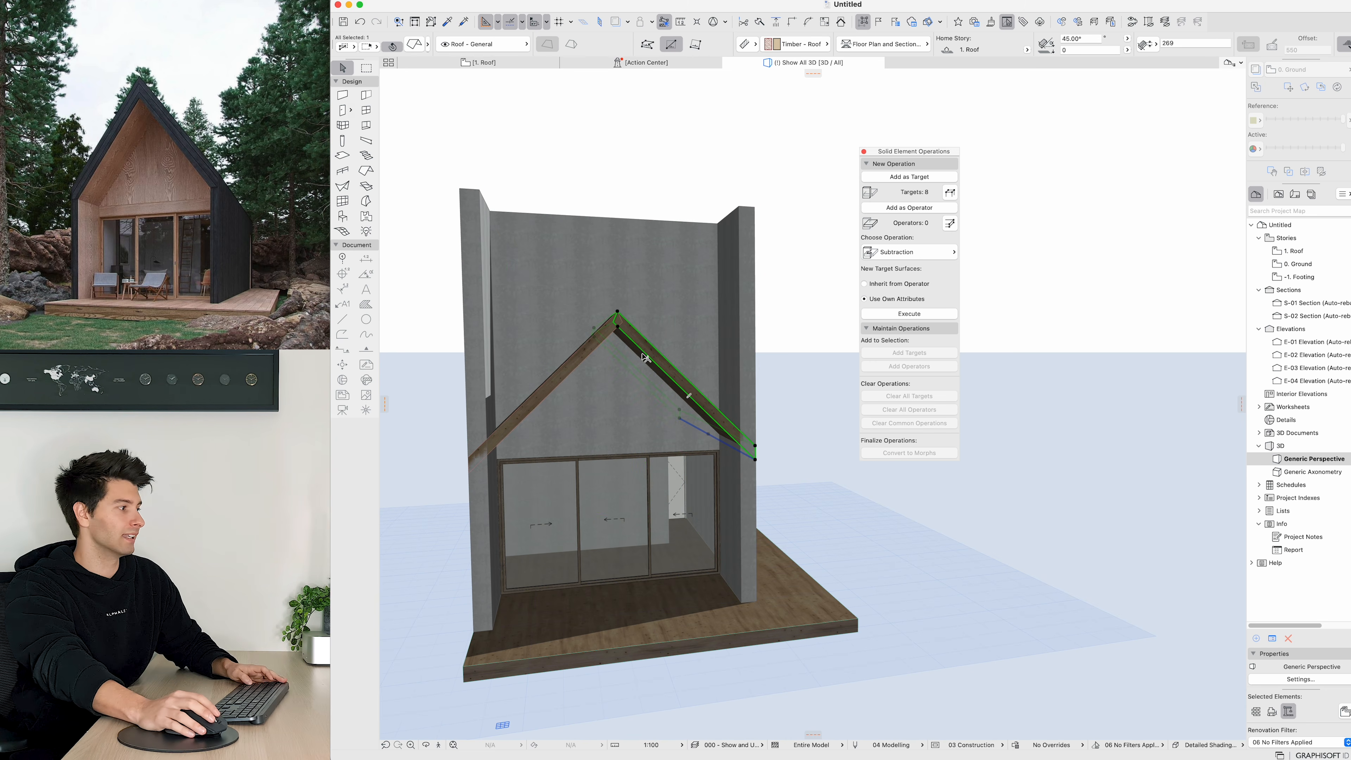
{"action": "left_click", "coordinate": [687, 395], "text": "shift"}
{"action": "left_click", "coordinate": [922, 211]}
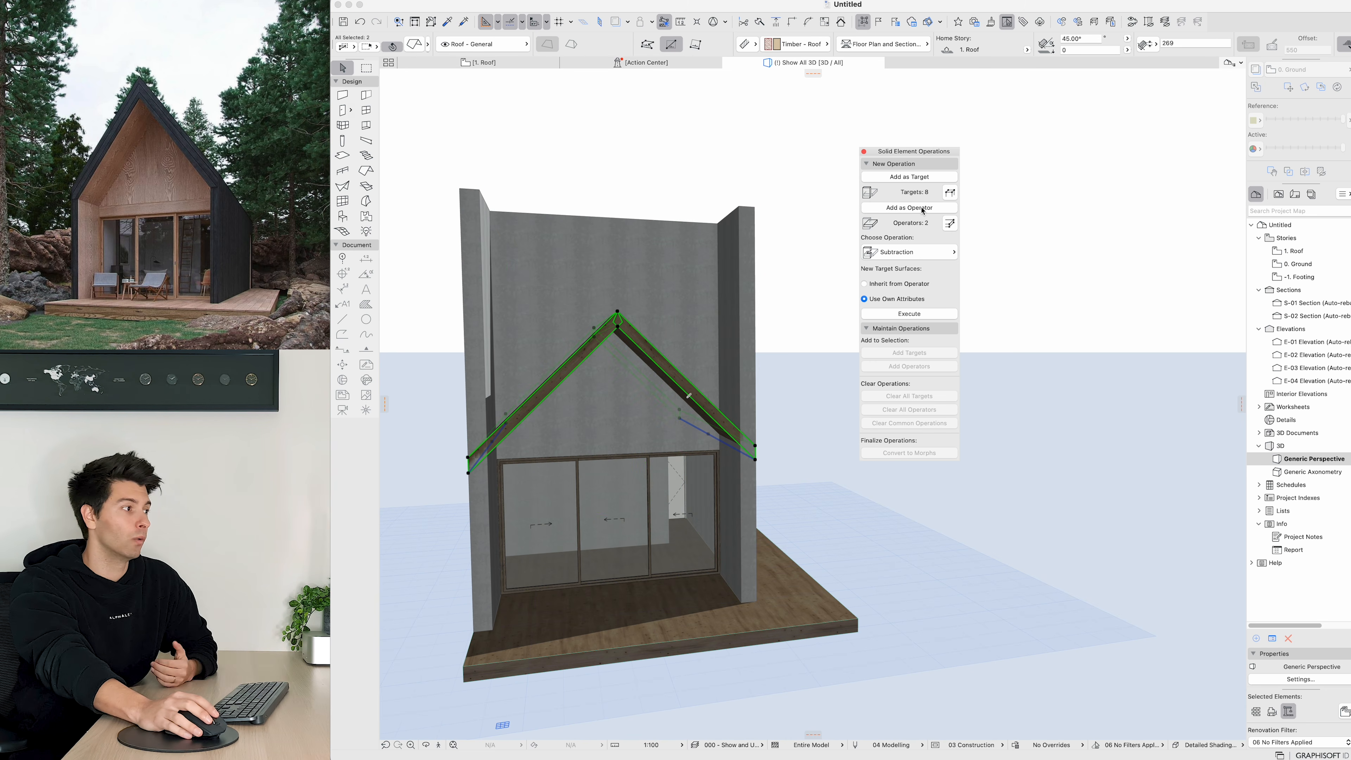
{"action": "left_click", "coordinate": [917, 253]}
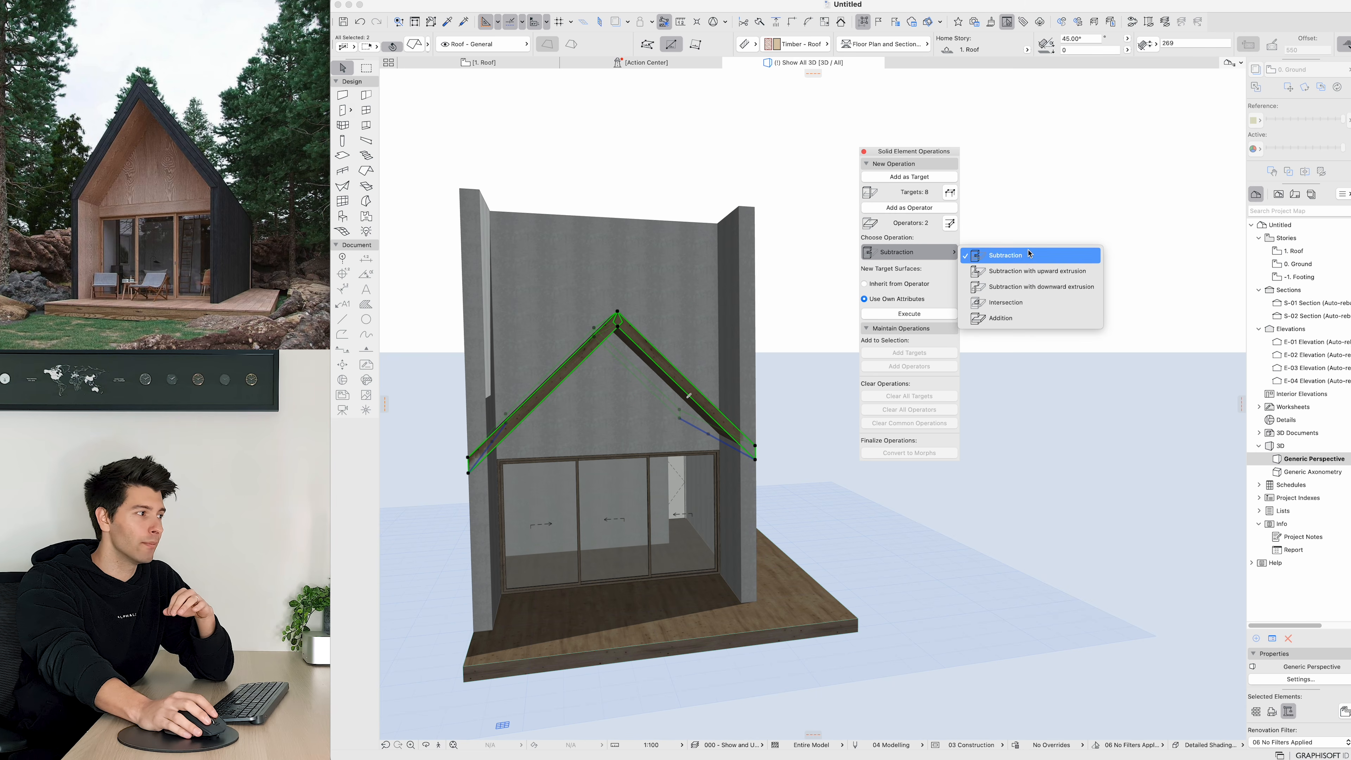
{"action": "left_click", "coordinate": [1025, 272]}
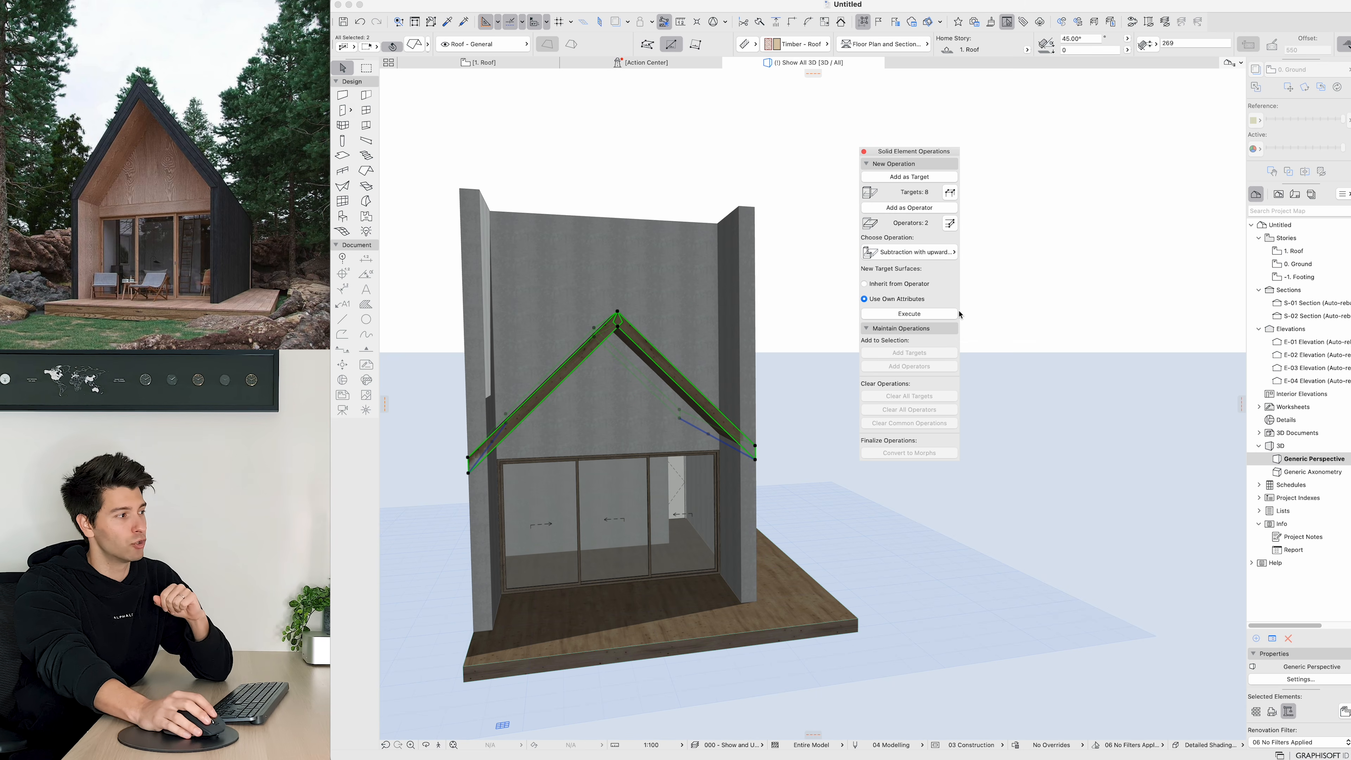
{"action": "left_click", "coordinate": [954, 313]}
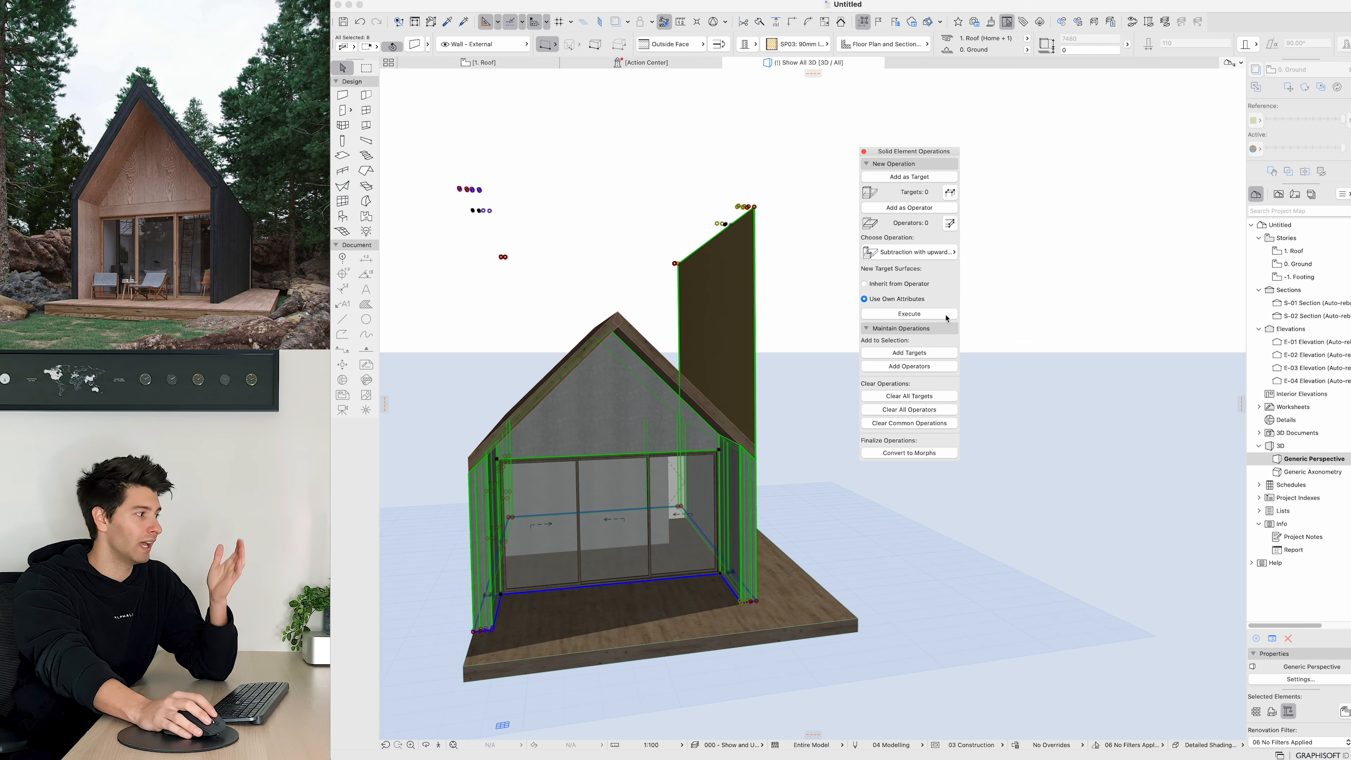
{"action": "key", "text": "Escape"}
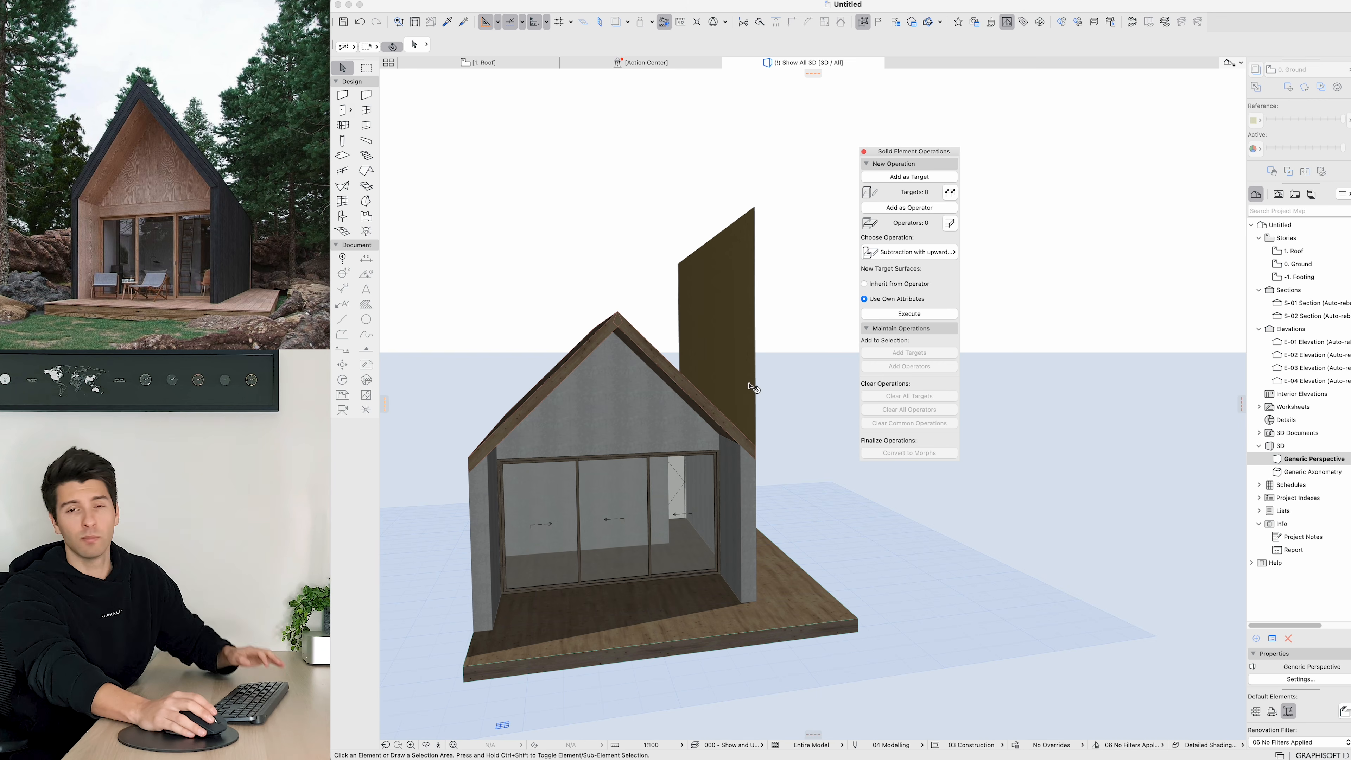
Step: In the floor plan, shift the roof plane over the wall still projecting above the roof by 10
{"action": "middle_click_drag", "start_coordinate": [751, 386], "coordinate": [674, 390], "text": "shift"}
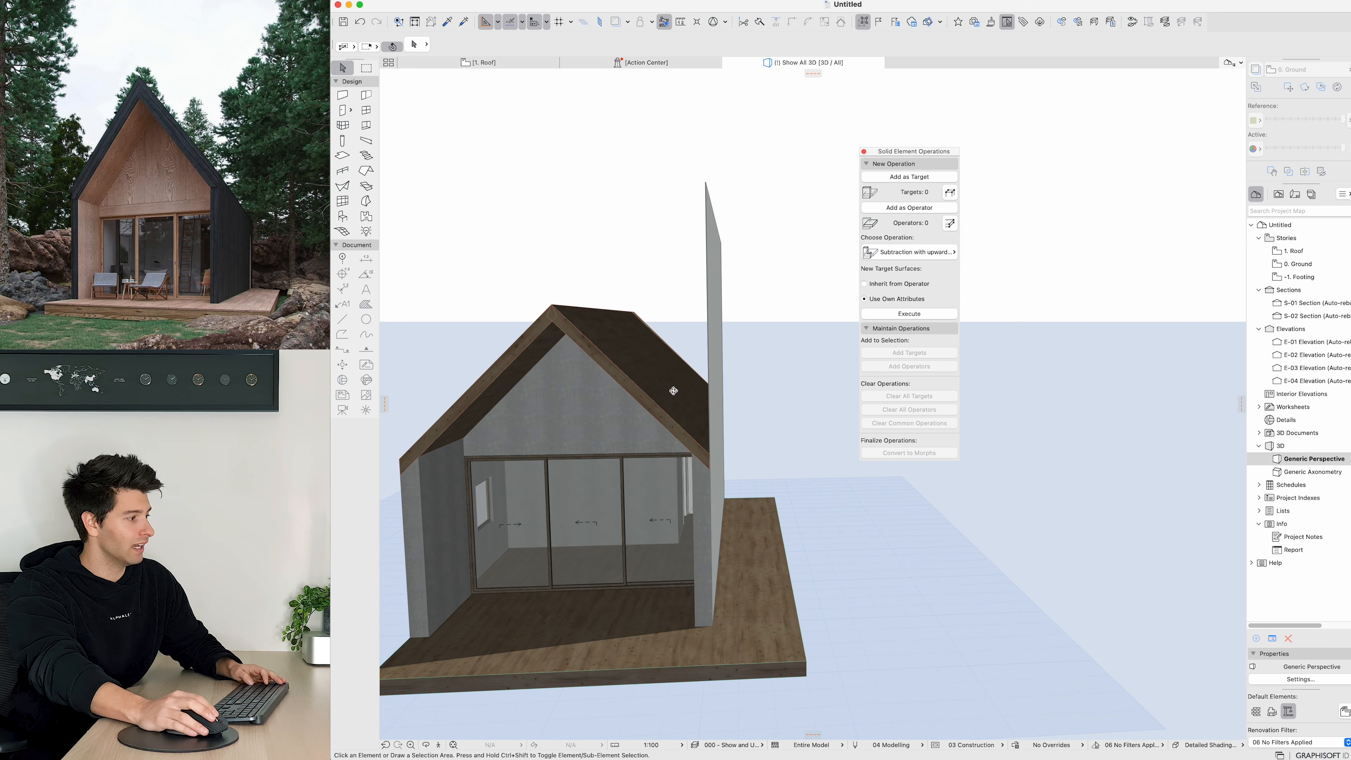
{"action": "scroll", "coordinate": [692, 437], "scroll_direction": "up", "scroll_amount": 8}
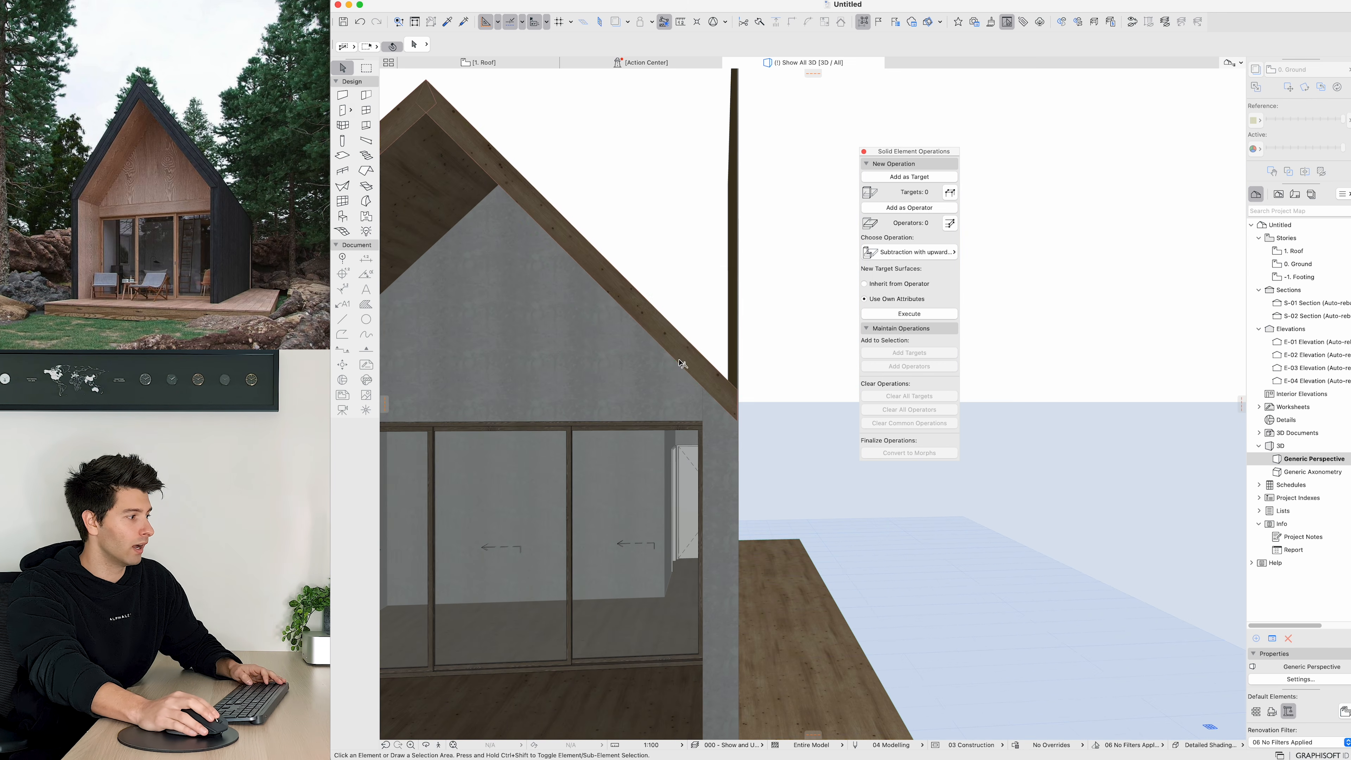
{"action": "left_click", "coordinate": [682, 363]}
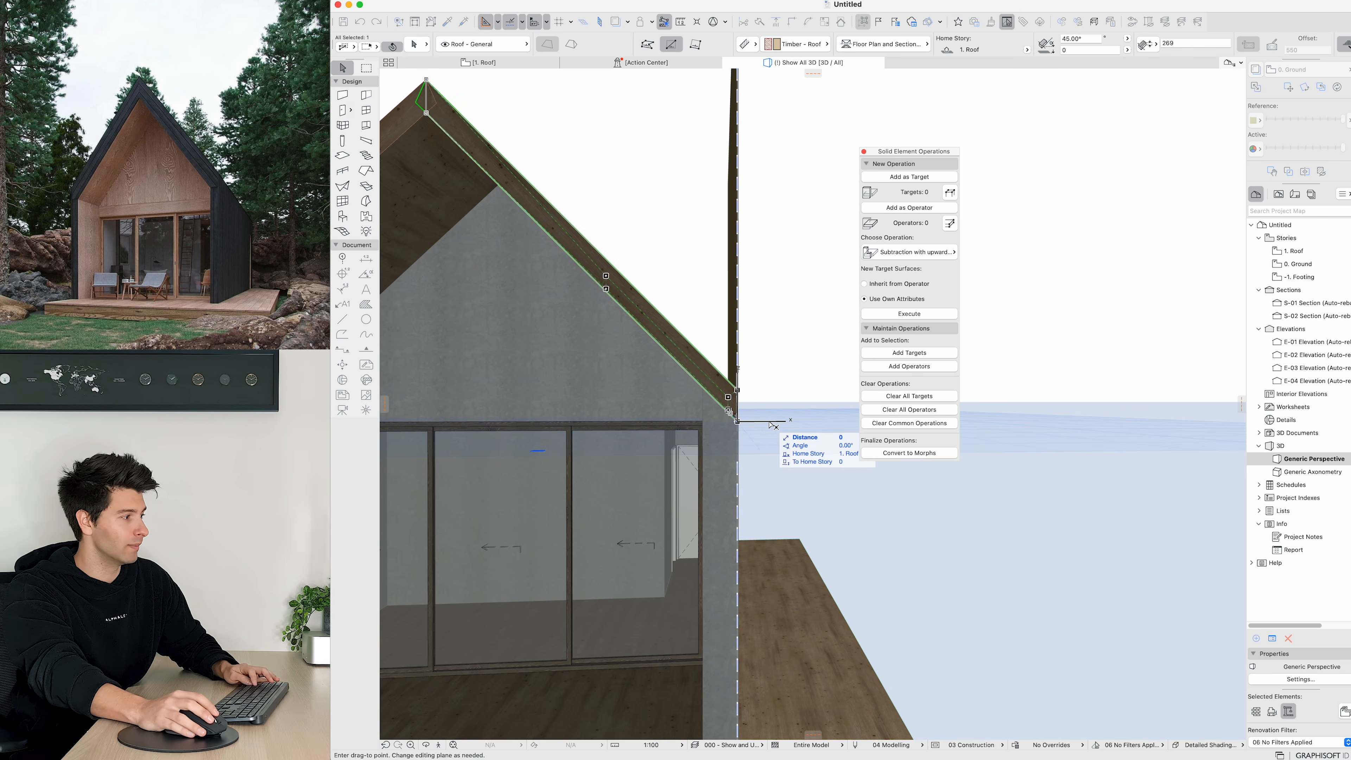
{"action": "left_click", "coordinate": [539, 111]}
{"action": "key", "text": "F2"}
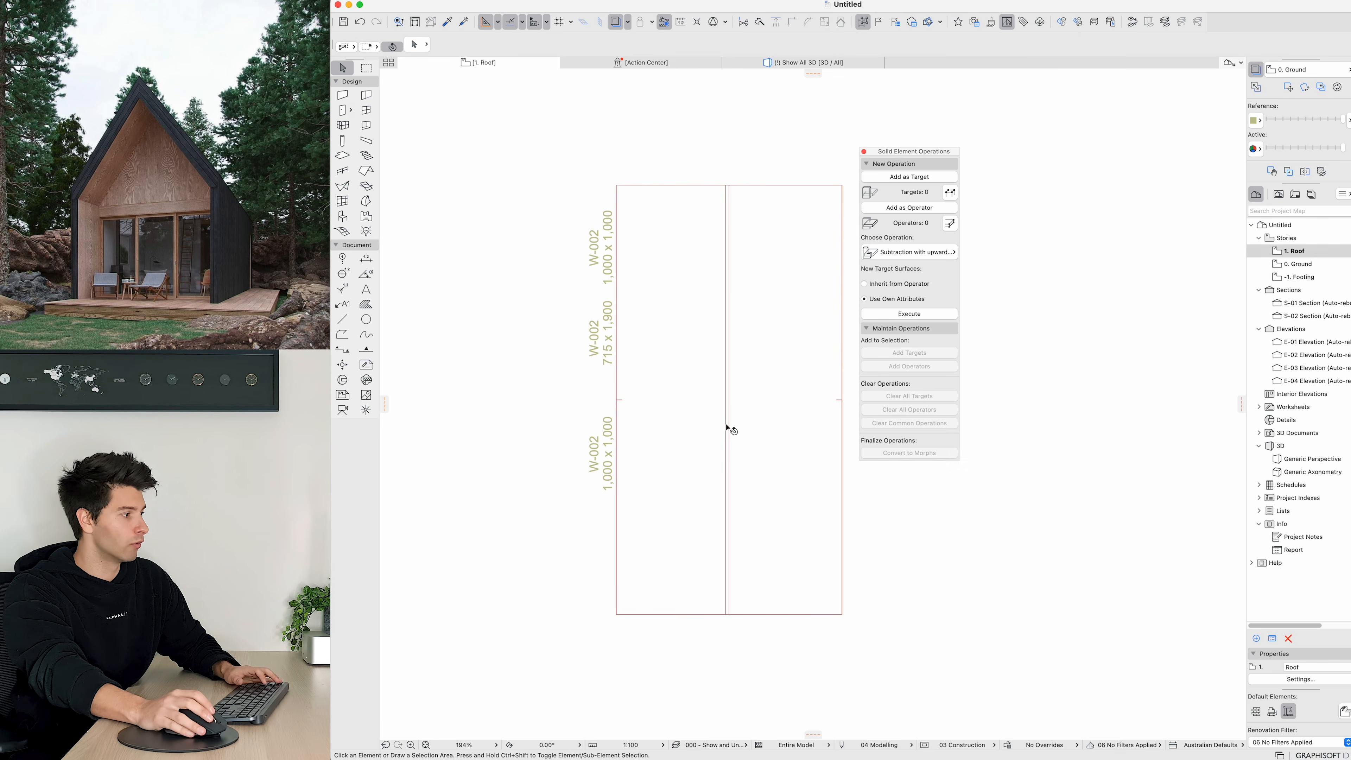
{"action": "left_click", "coordinate": [789, 399]}
{"action": "middle_click_drag", "start_coordinate": [787, 420], "coordinate": [711, 406]}
{"action": "key", "text": "super+d"}
{"action": "left_click", "coordinate": [716, 402]}
{"action": "key", "text": "Tab"}
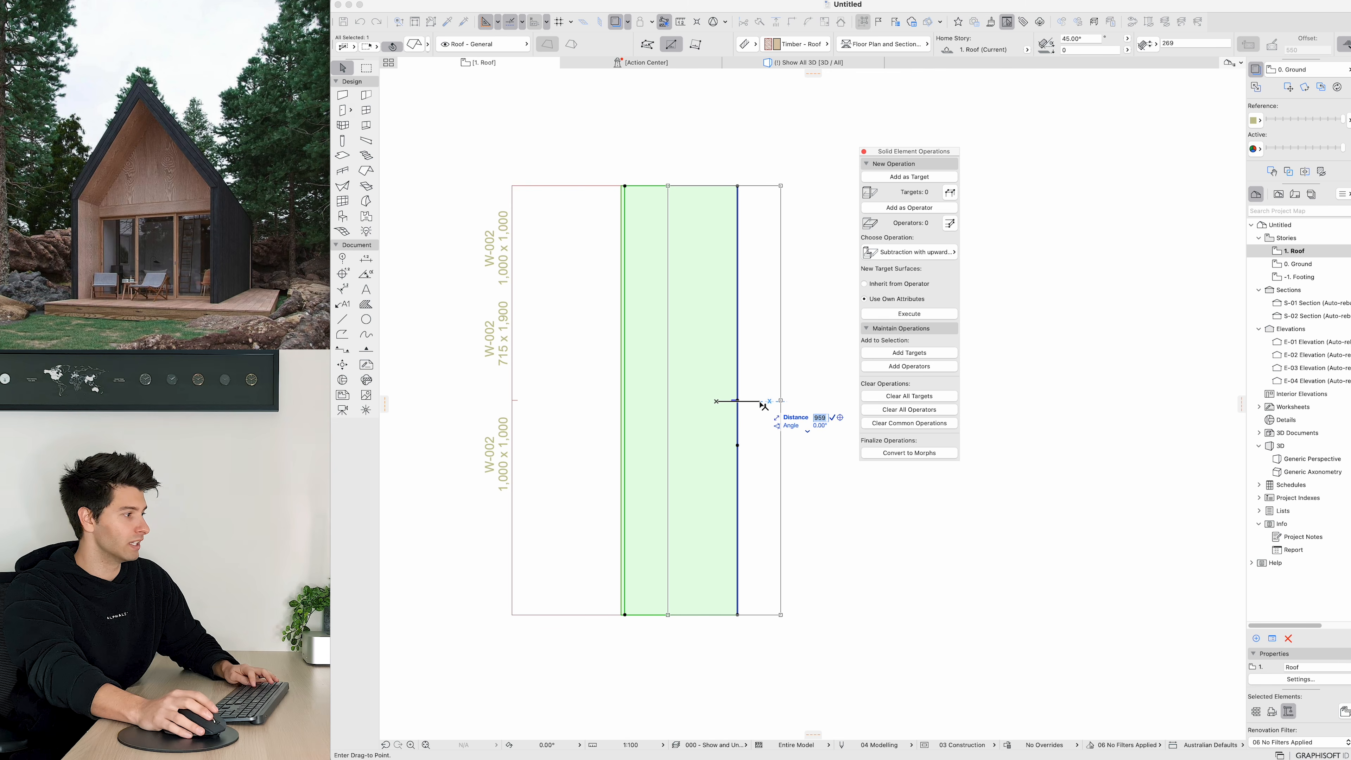
{"action": "type", "text": "10"}
{"action": "key", "text": "Return"}
{"action": "scroll", "coordinate": [616, 197], "scroll_direction": "up", "scroll_amount": 2}
{"action": "key", "text": "F3"}
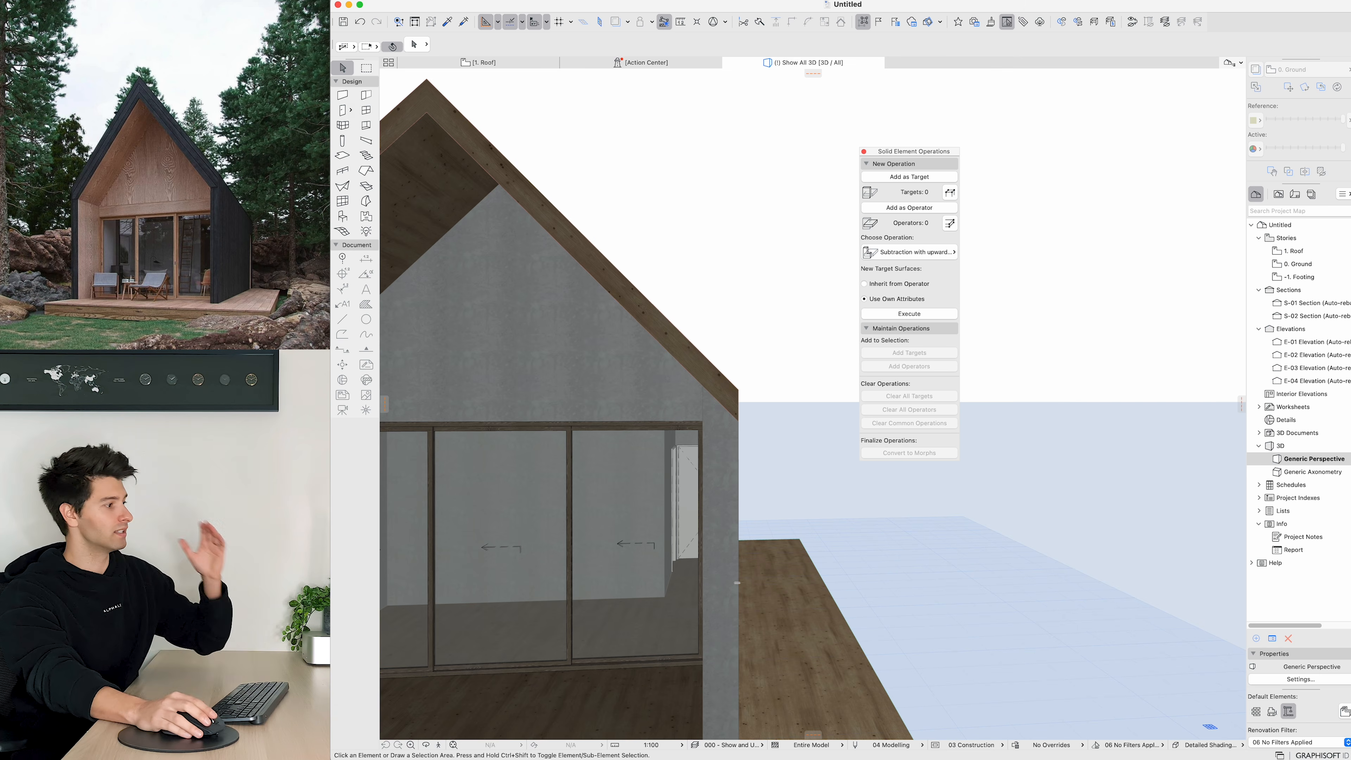
Step: Change the pitch of both roof planes, trying 60° and settling on 50°
{"action": "scroll", "coordinate": [737, 583], "scroll_direction": "down", "scroll_amount": 10}
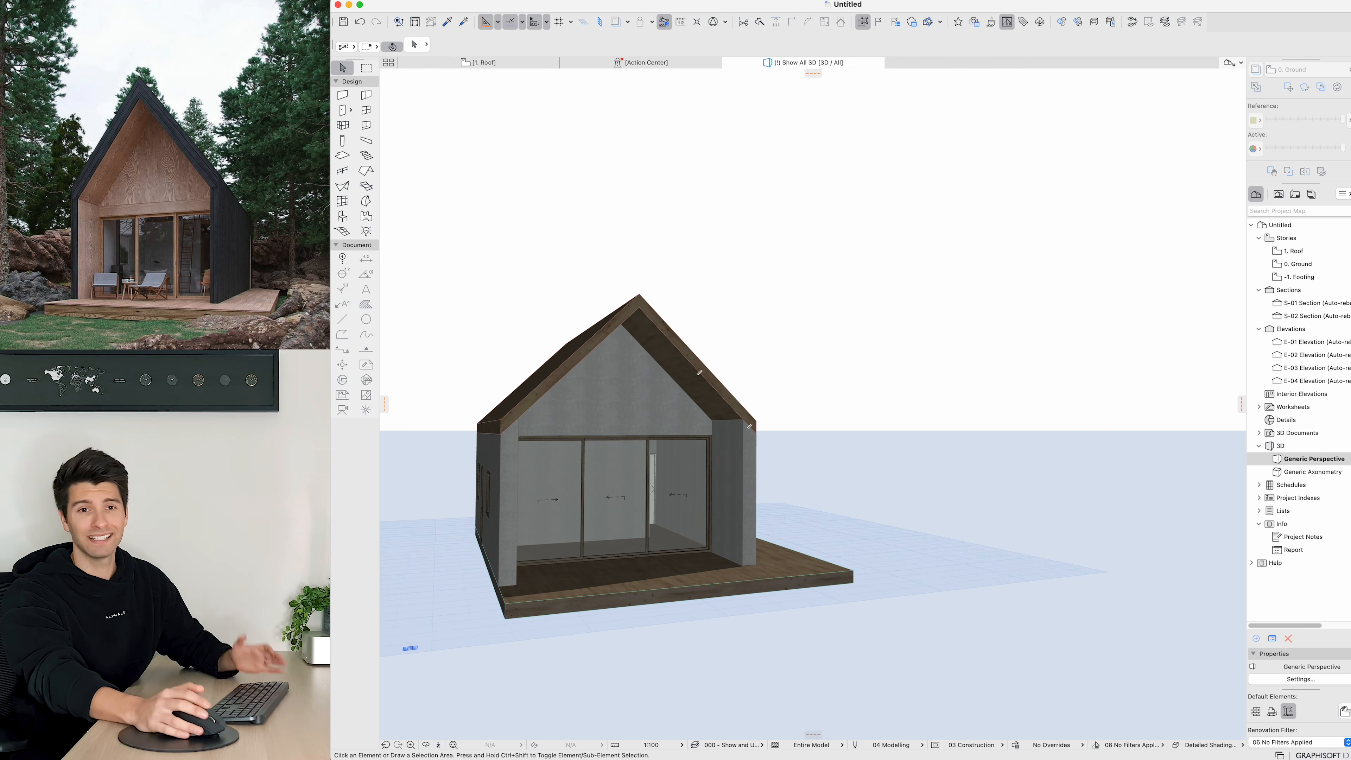
{"action": "mouse_move", "coordinate": [769, 383]}
{"action": "middle_mouse_down", "text": "shift"}
{"action": "mouse_move", "coordinate": [728, 356]}
{"action": "mouse_move", "coordinate": [752, 375]}
{"action": "middle_mouse_up", "text": "shift"}
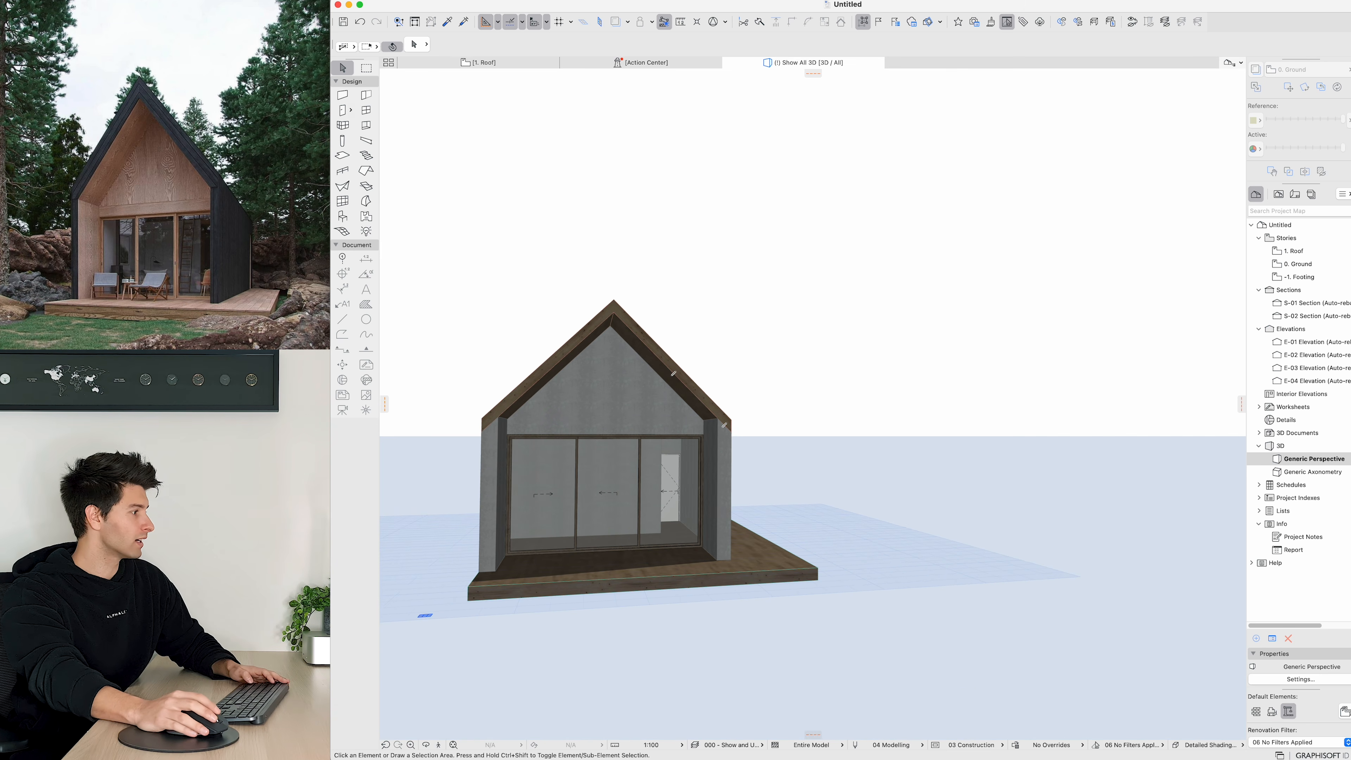
{"action": "left_click", "coordinate": [550, 357]}
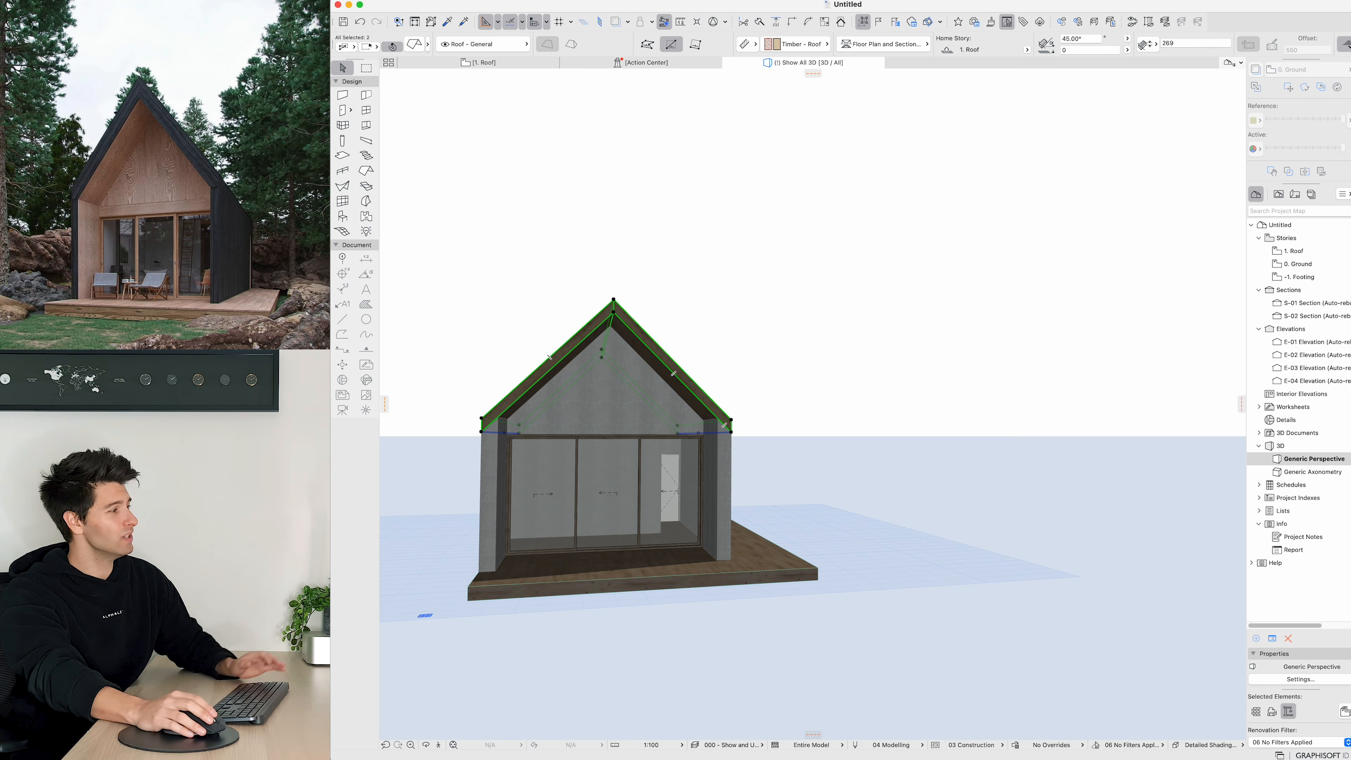
{"action": "key", "text": "Tab"}
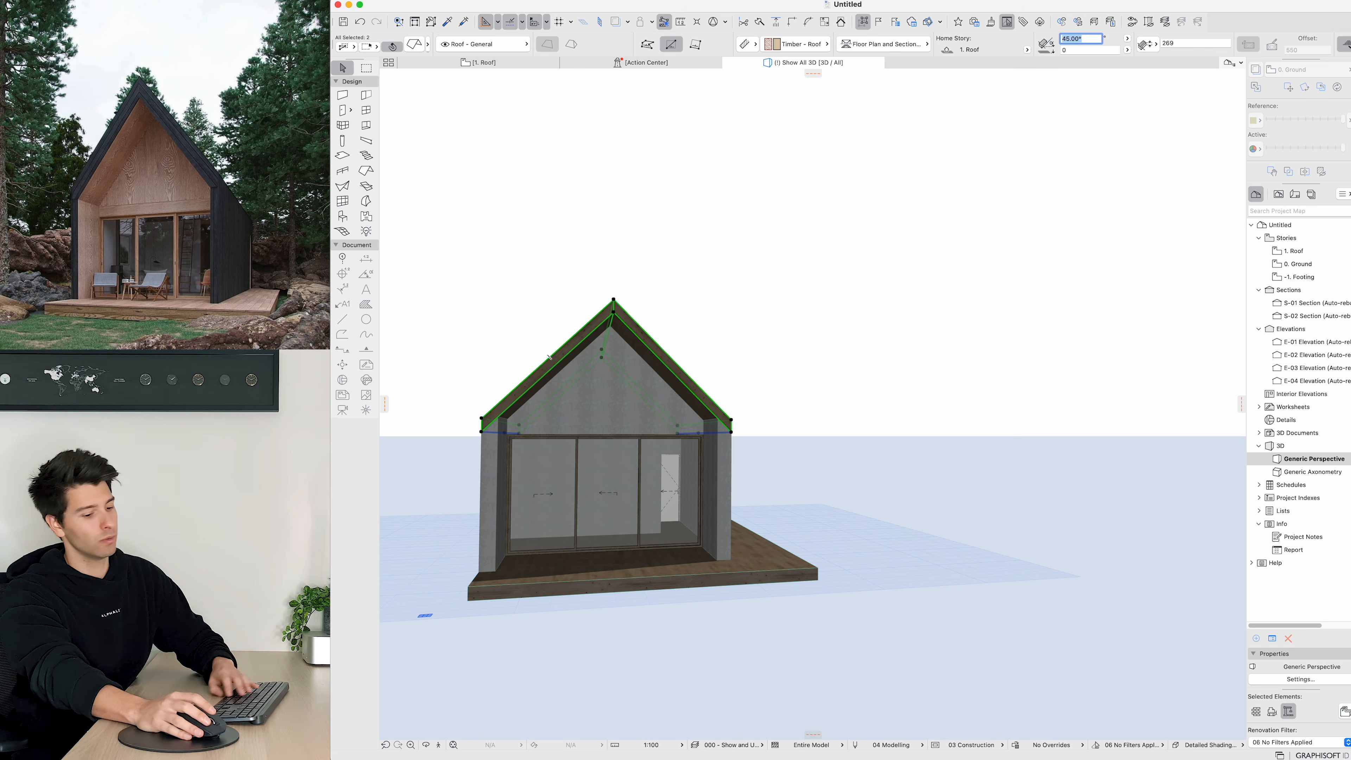
{"action": "type", "text": "60"}
{"action": "key", "text": "Return"}
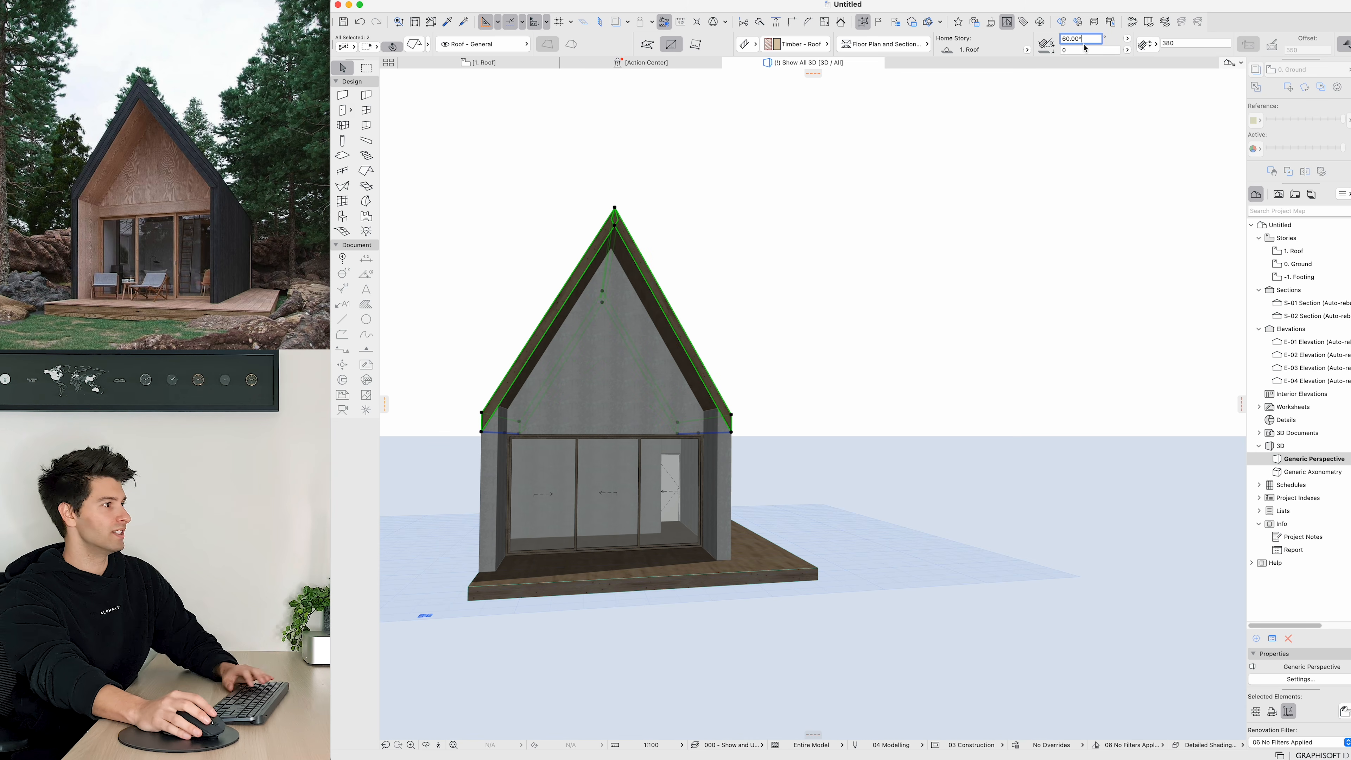
{"action": "key", "text": "Return"}
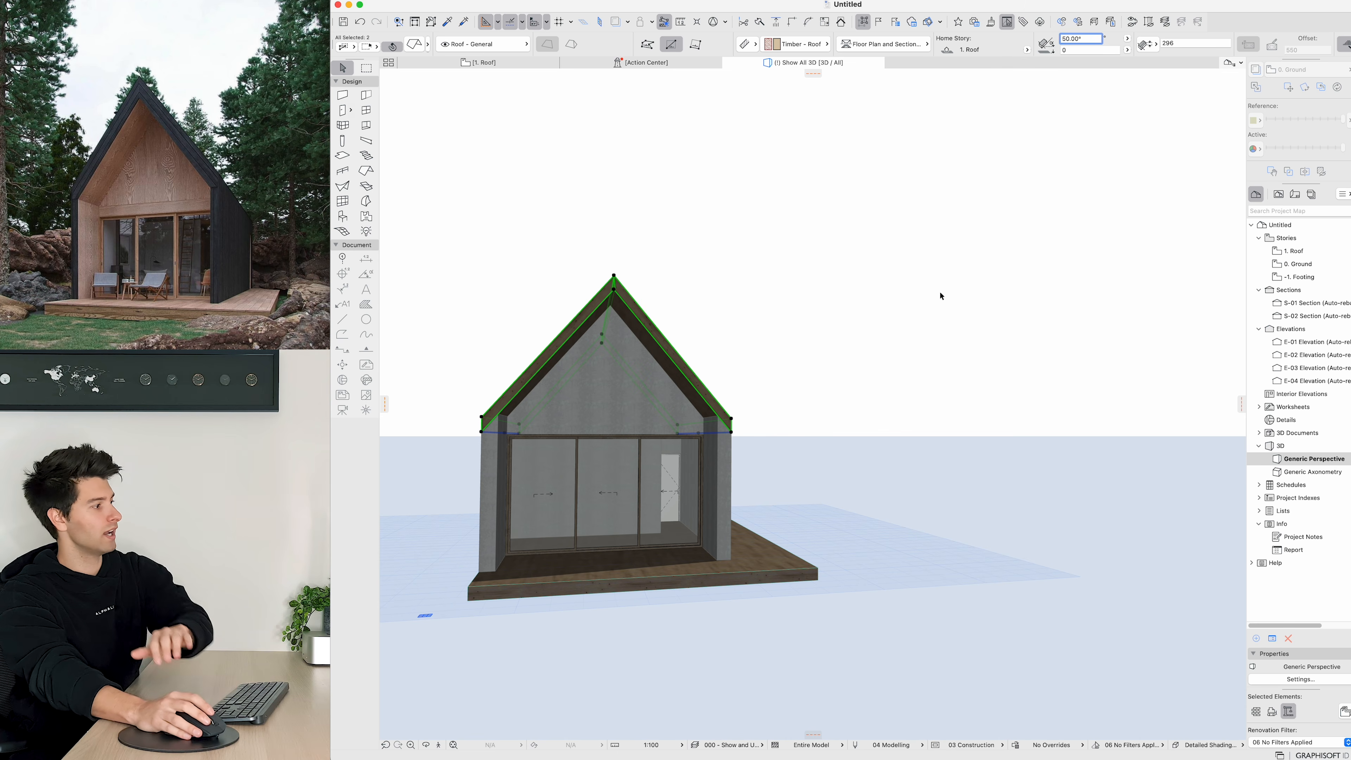
Step: Select the three front gable walls and override their surfaces with Wood - Oak Light
{"action": "left_click", "coordinate": [839, 406]}
{"action": "middle_click_drag", "start_coordinate": [839, 407], "coordinate": [798, 469], "text": "shift"}
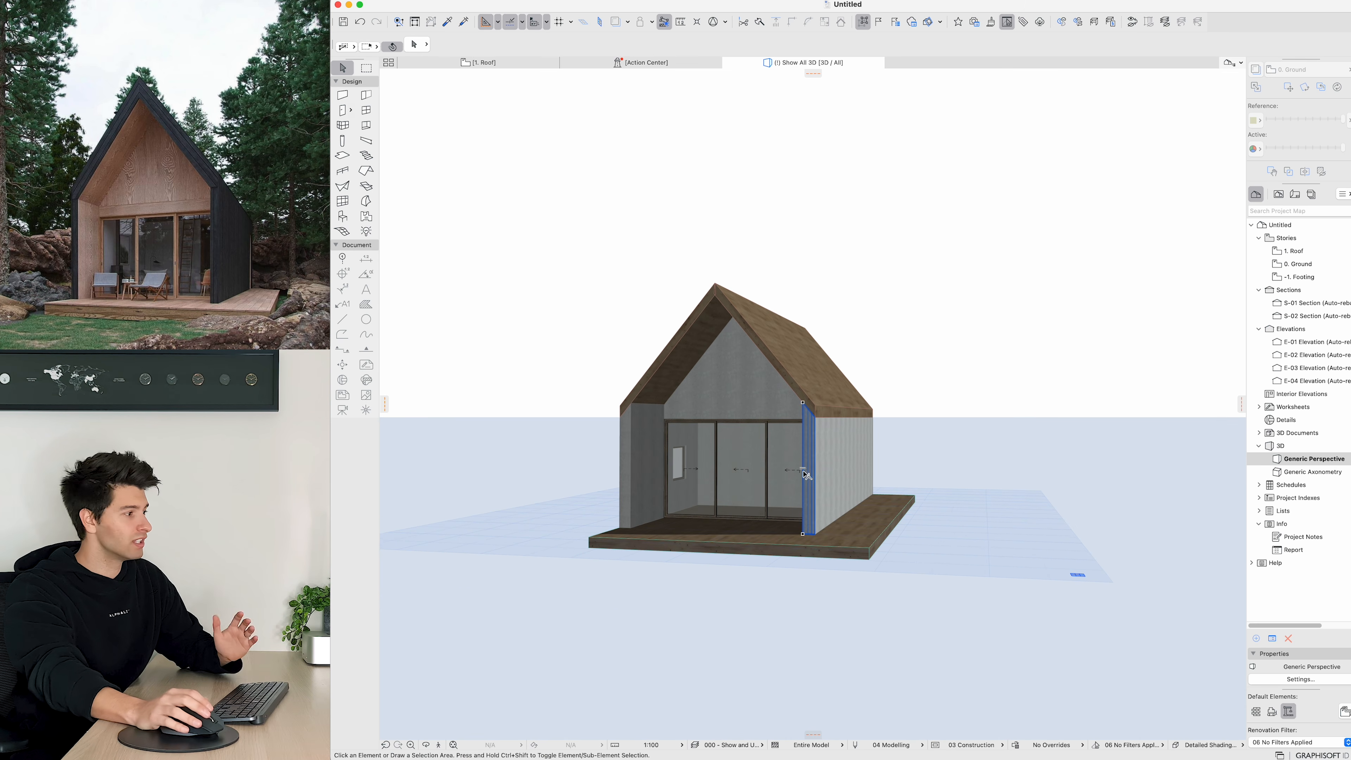
{"action": "scroll", "coordinate": [809, 473], "scroll_direction": "up", "scroll_amount": 2}
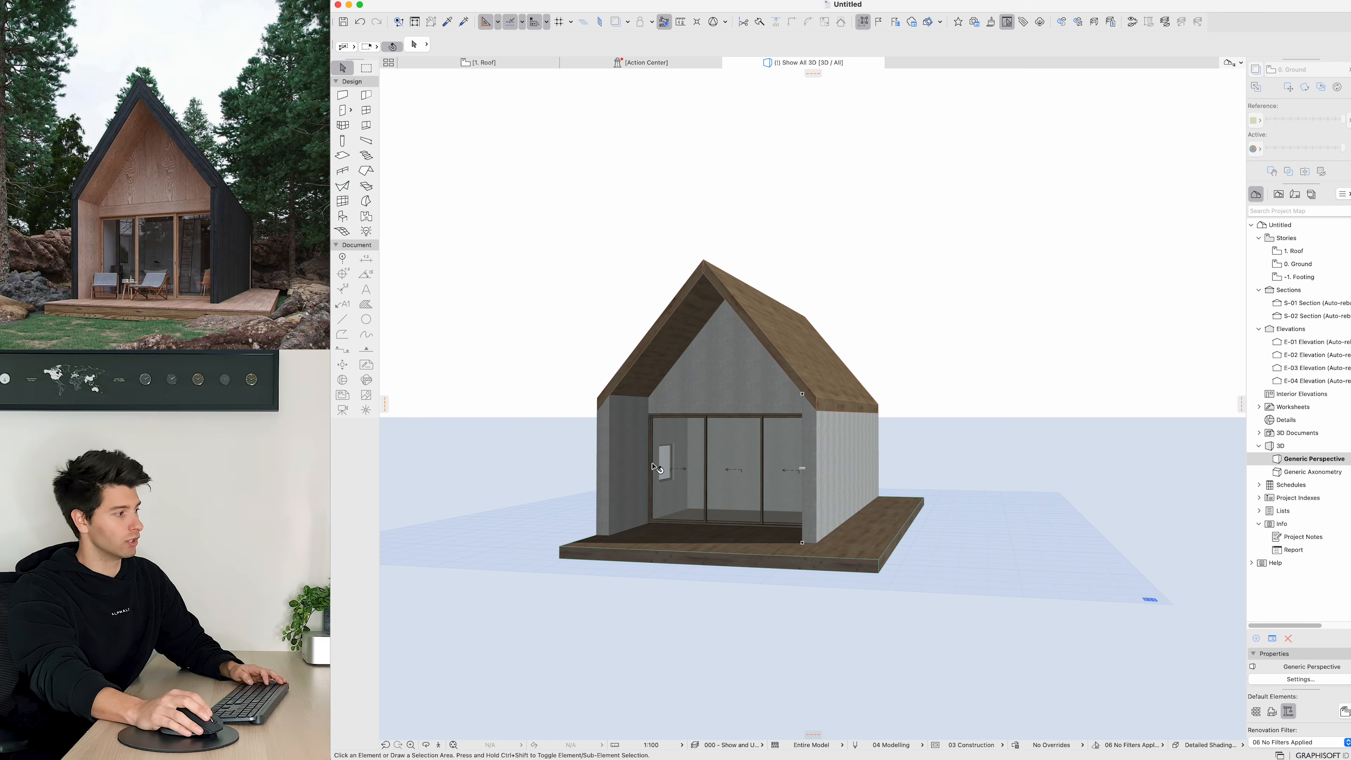
{"action": "middle_click_drag", "start_coordinate": [617, 451], "coordinate": [657, 462], "text": "shift"}
{"action": "middle_click_drag", "start_coordinate": [732, 441], "coordinate": [589, 455], "text": "shift"}
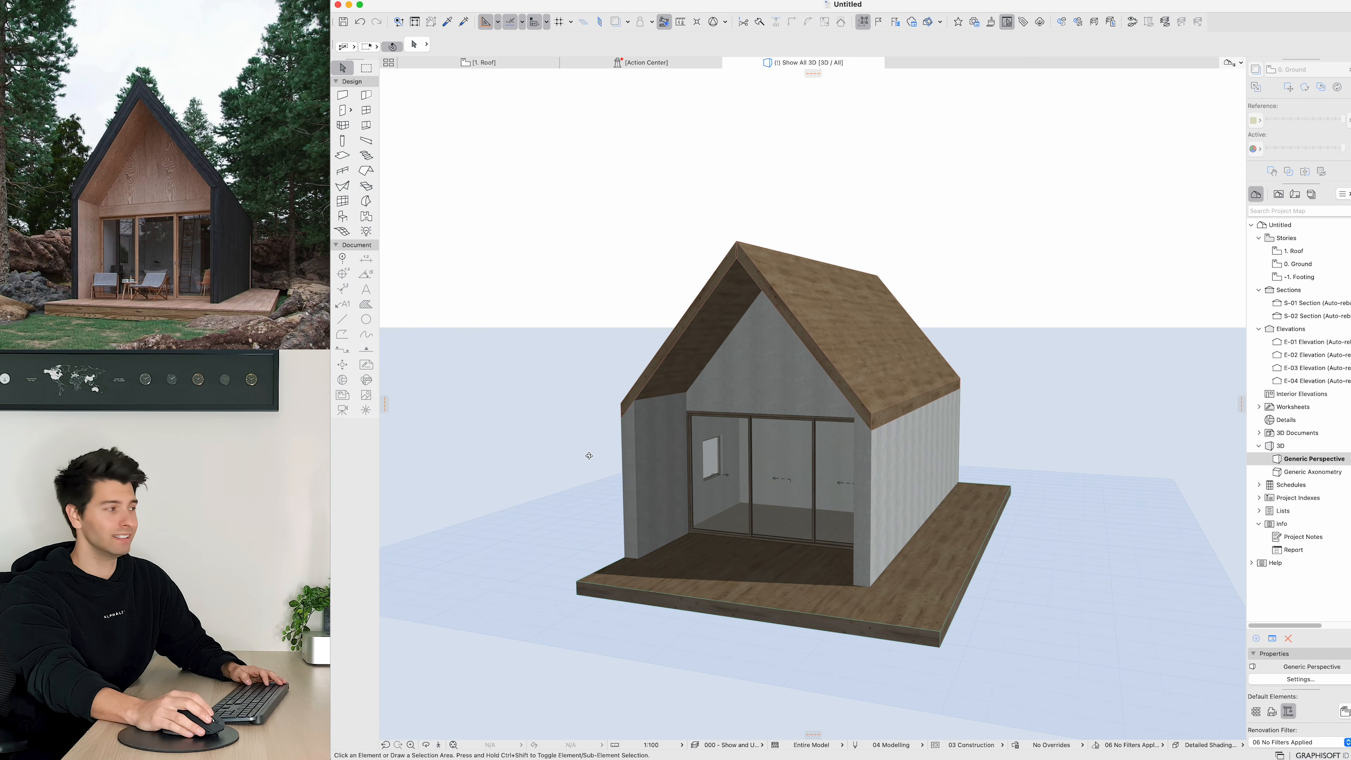
{"action": "left_click", "coordinate": [672, 432]}
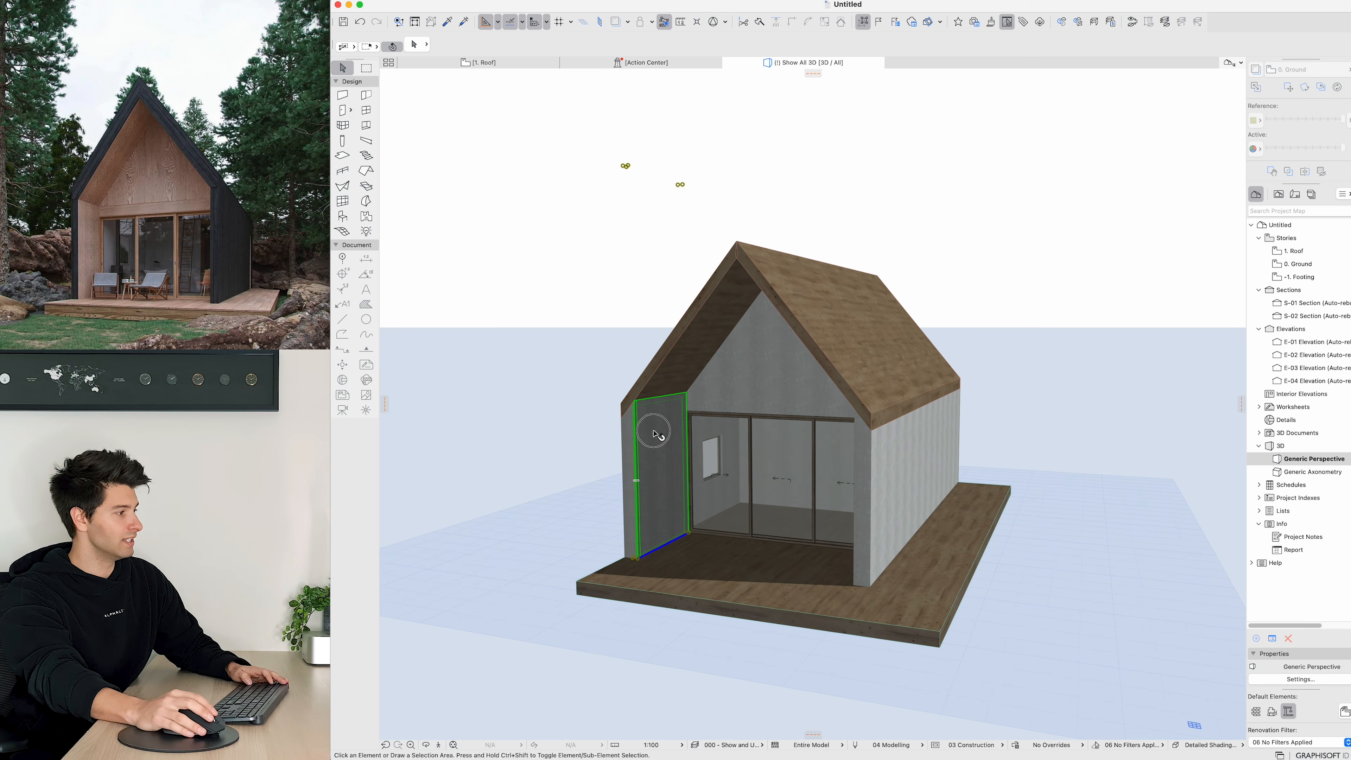
{"action": "left_click", "coordinate": [743, 384], "text": "shift"}
{"action": "middle_click_drag", "start_coordinate": [744, 384], "coordinate": [866, 450], "text": "shift"}
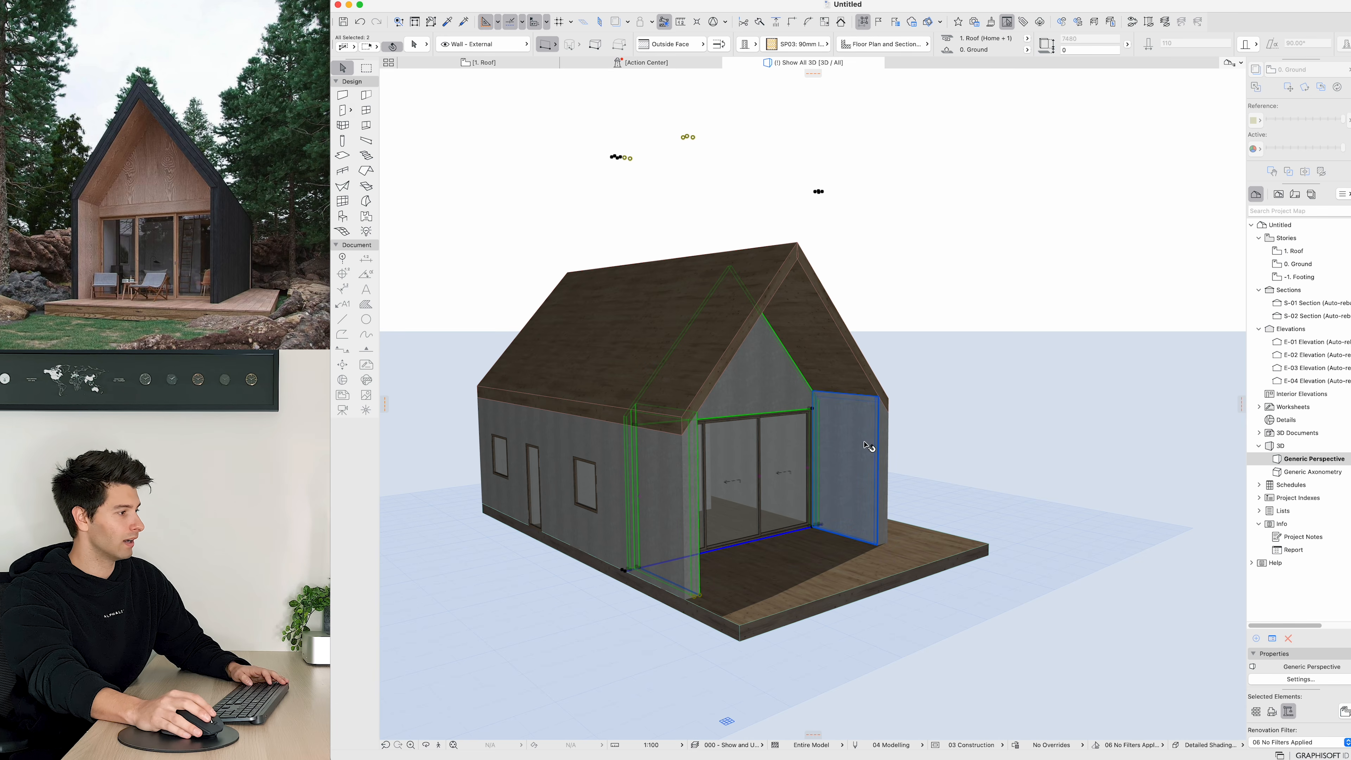
{"action": "left_click", "coordinate": [860, 509], "text": "shift"}
{"action": "key", "text": "super+t"}
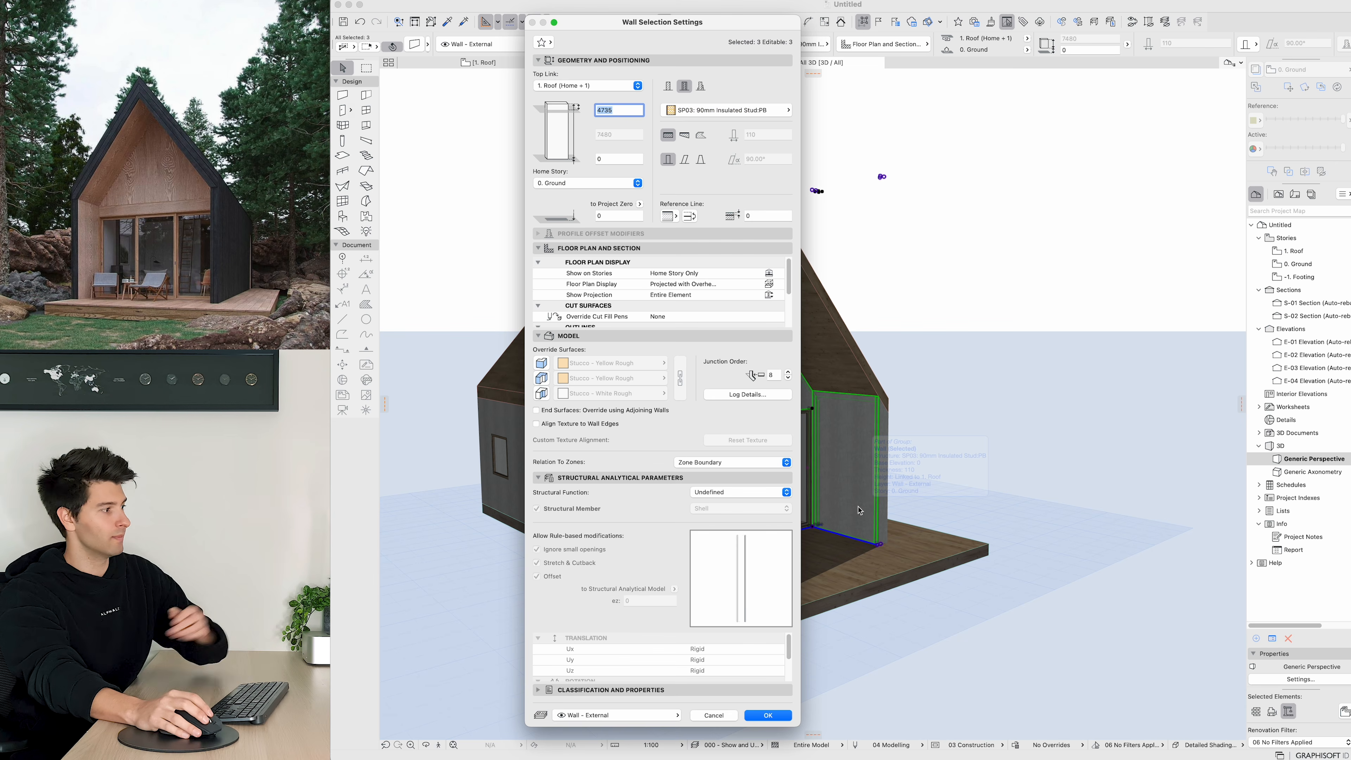
{"action": "left_click", "coordinate": [547, 366]}
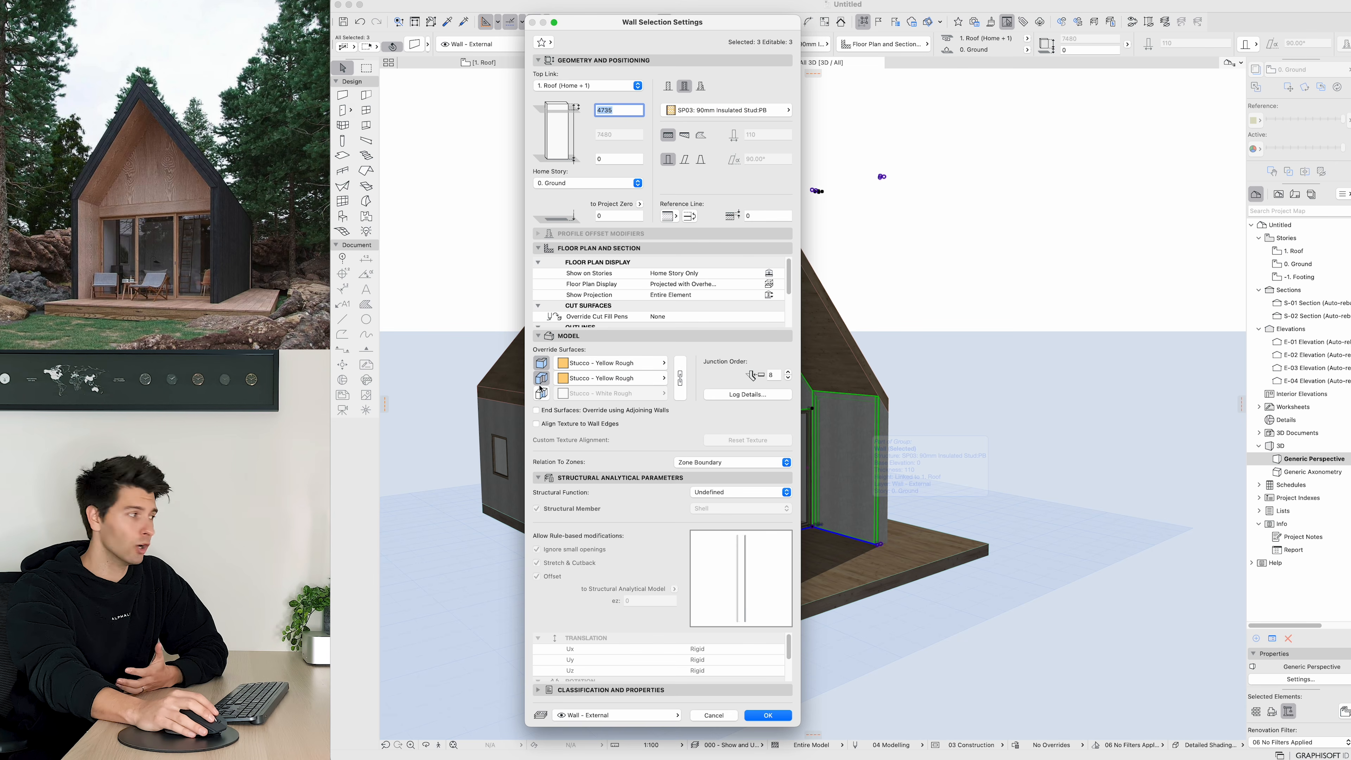
{"action": "left_click", "coordinate": [680, 375]}
{"action": "left_click", "coordinate": [610, 363]}
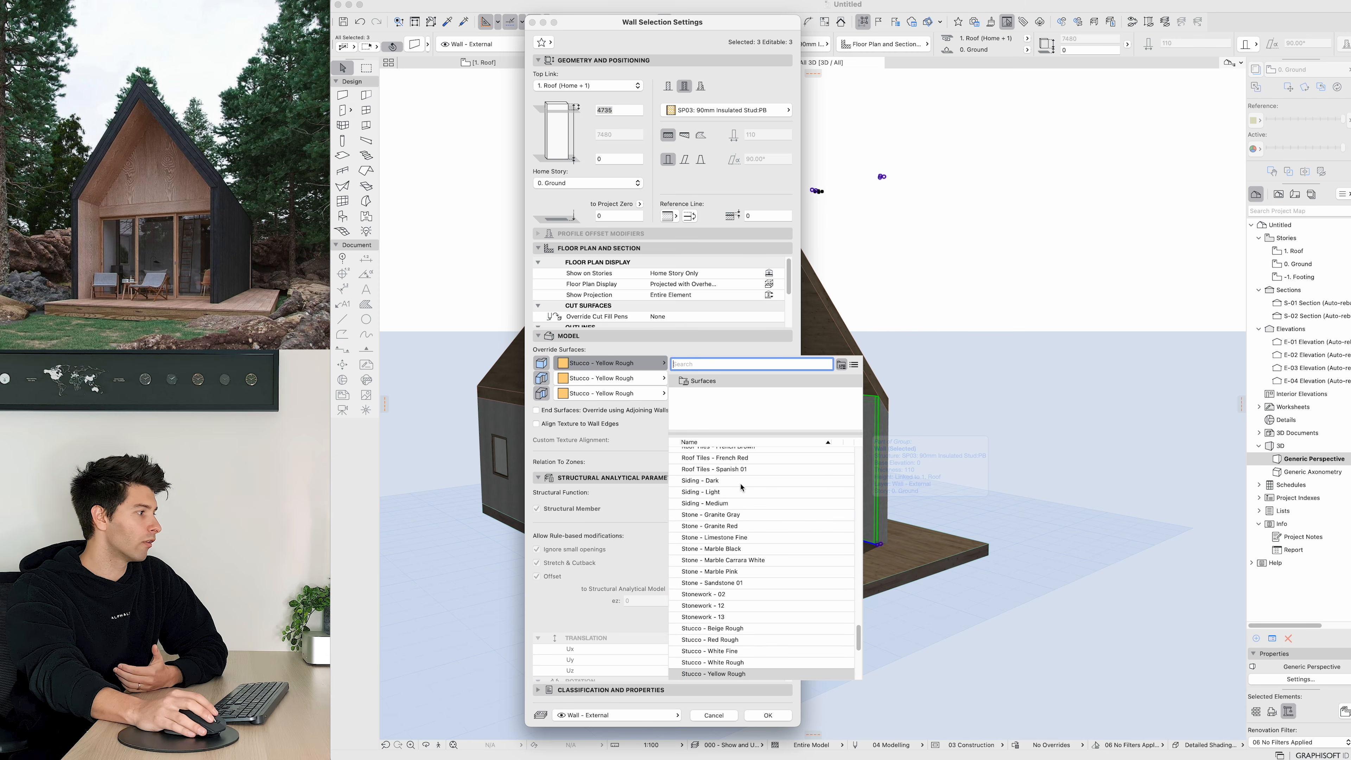
{"action": "type", "text": "wood"}
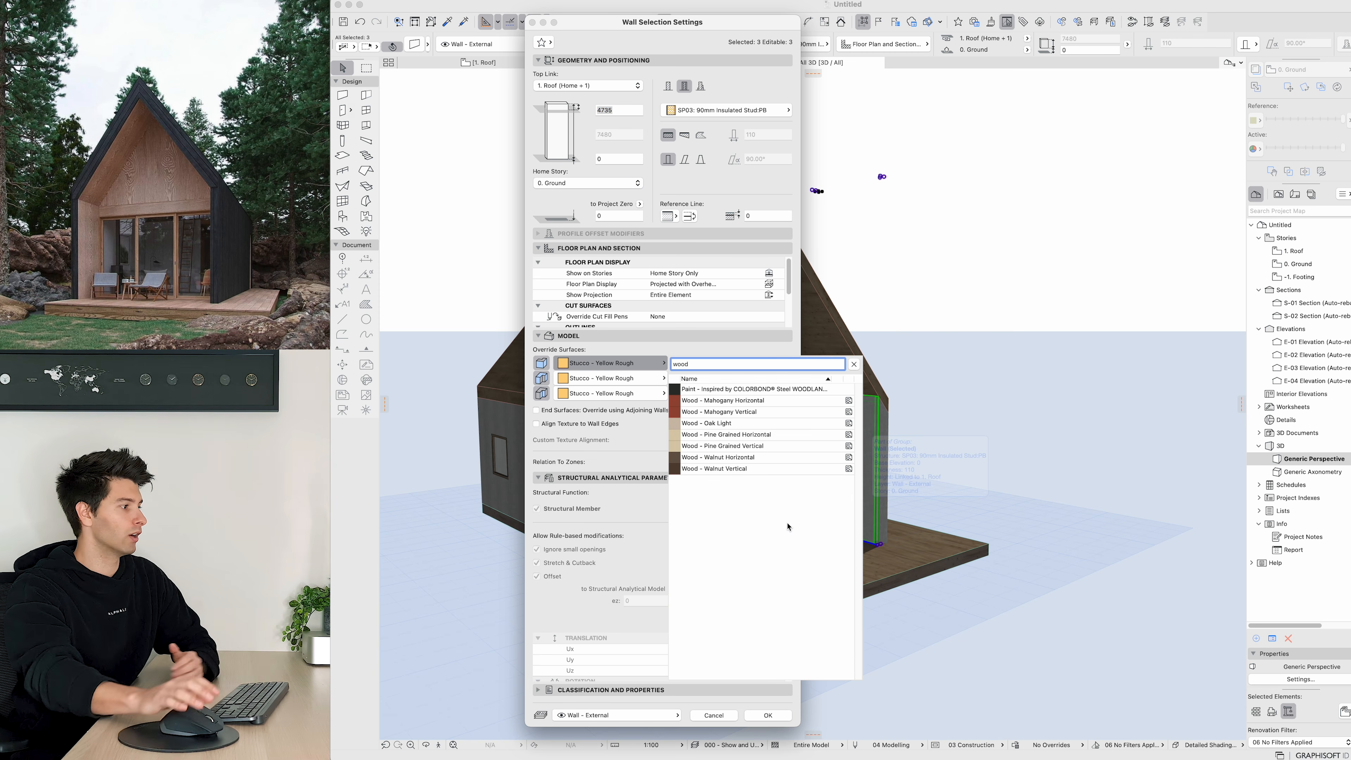
{"action": "left_click", "coordinate": [748, 425]}
{"action": "left_click", "coordinate": [768, 714]}
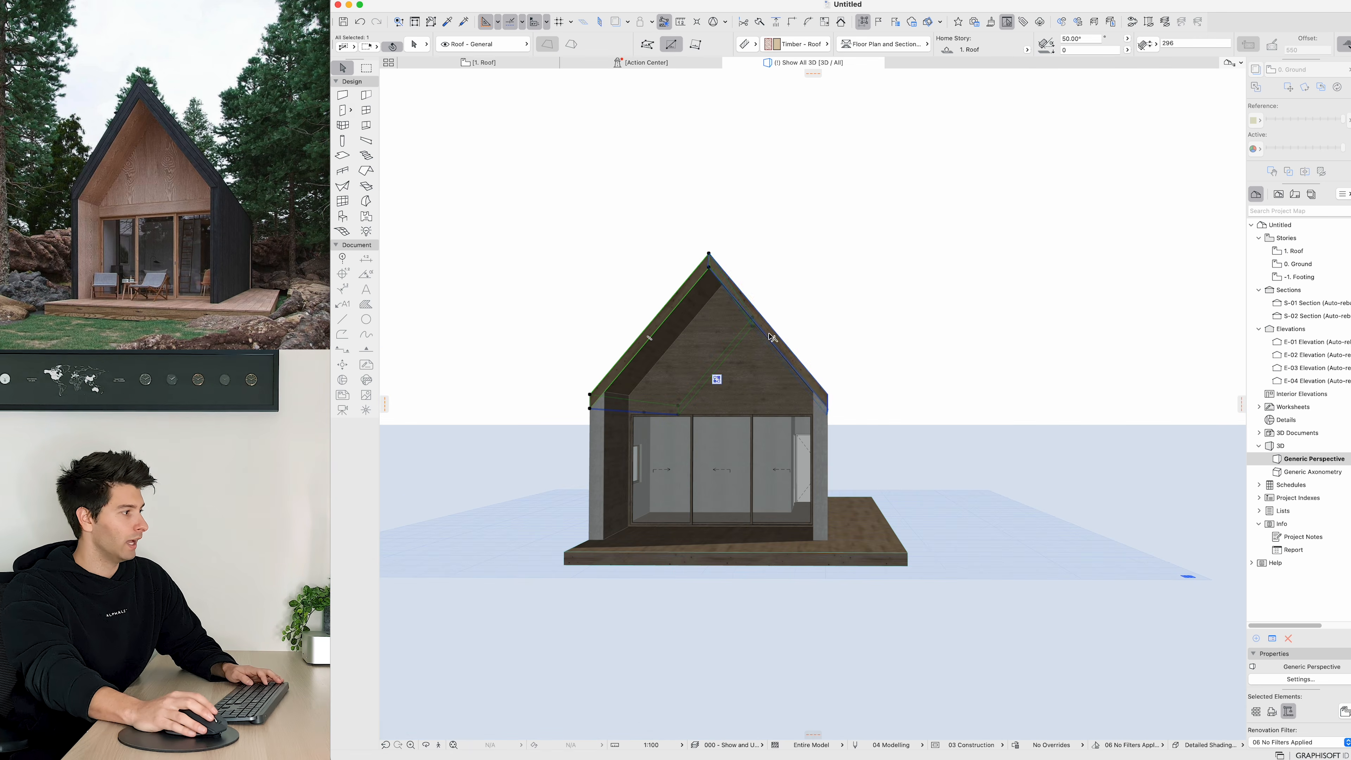
Step: Override the underside surface of both roof planes with Wood - Oak Light
{"action": "left_click", "coordinate": [772, 337], "text": "shift"}
{"action": "key", "text": "super+t"}
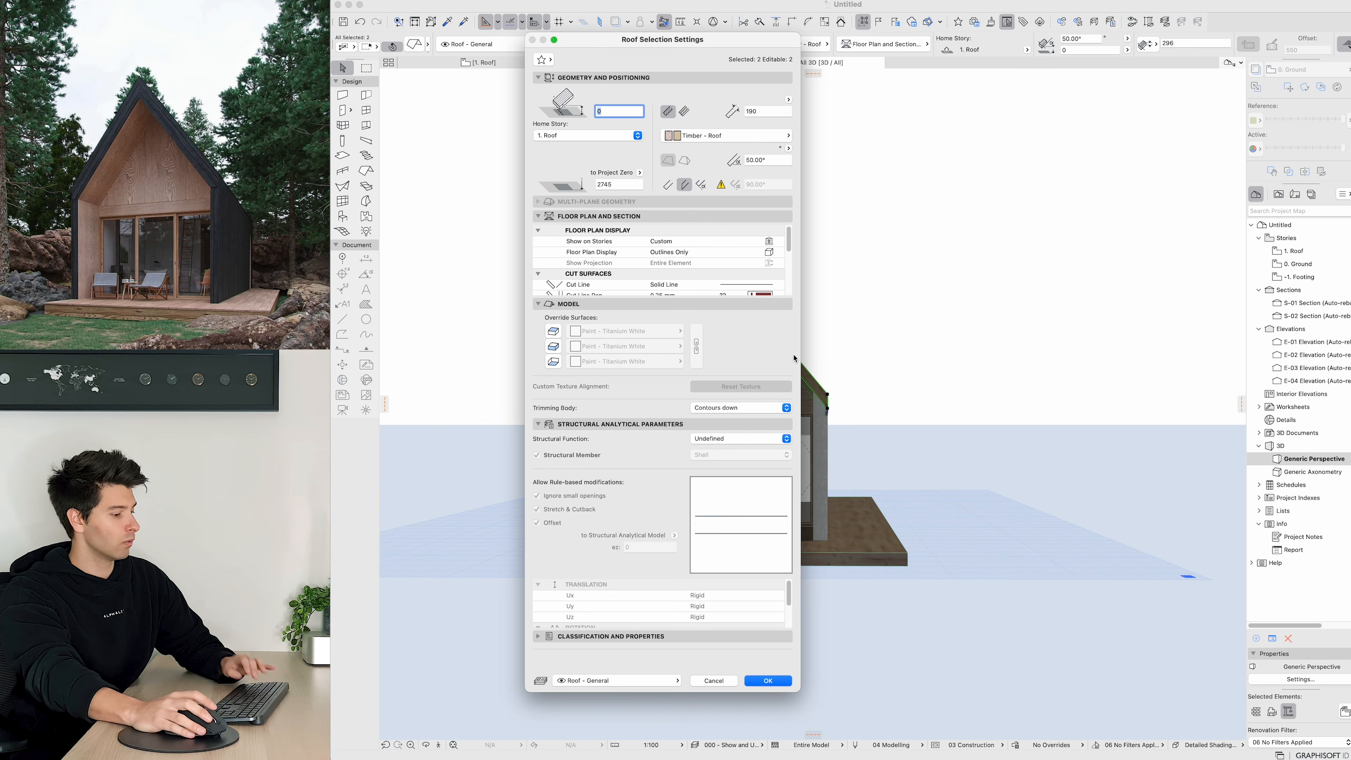
{"action": "left_click", "coordinate": [553, 360]}
{"action": "left_click", "coordinate": [625, 361]}
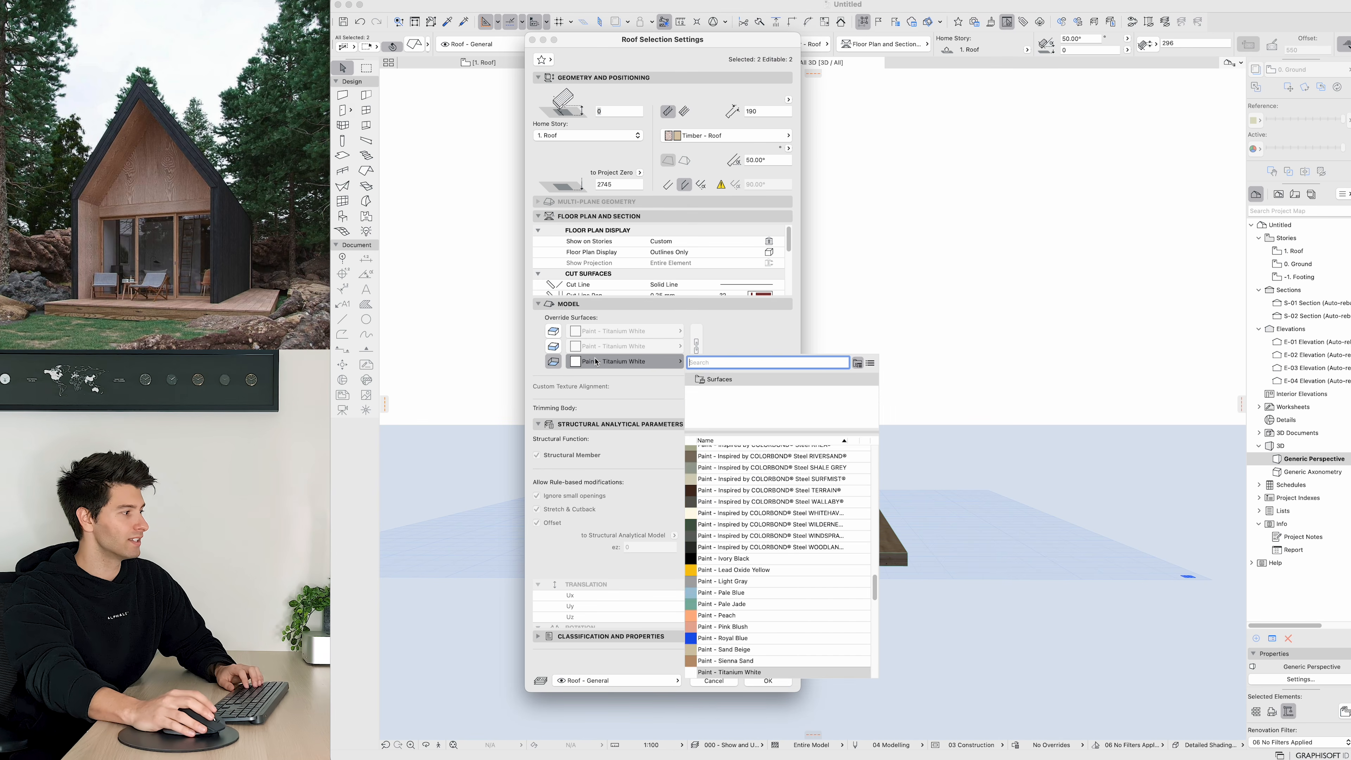
{"action": "type", "text": "wood"}
{"action": "left_click", "coordinate": [762, 422]}
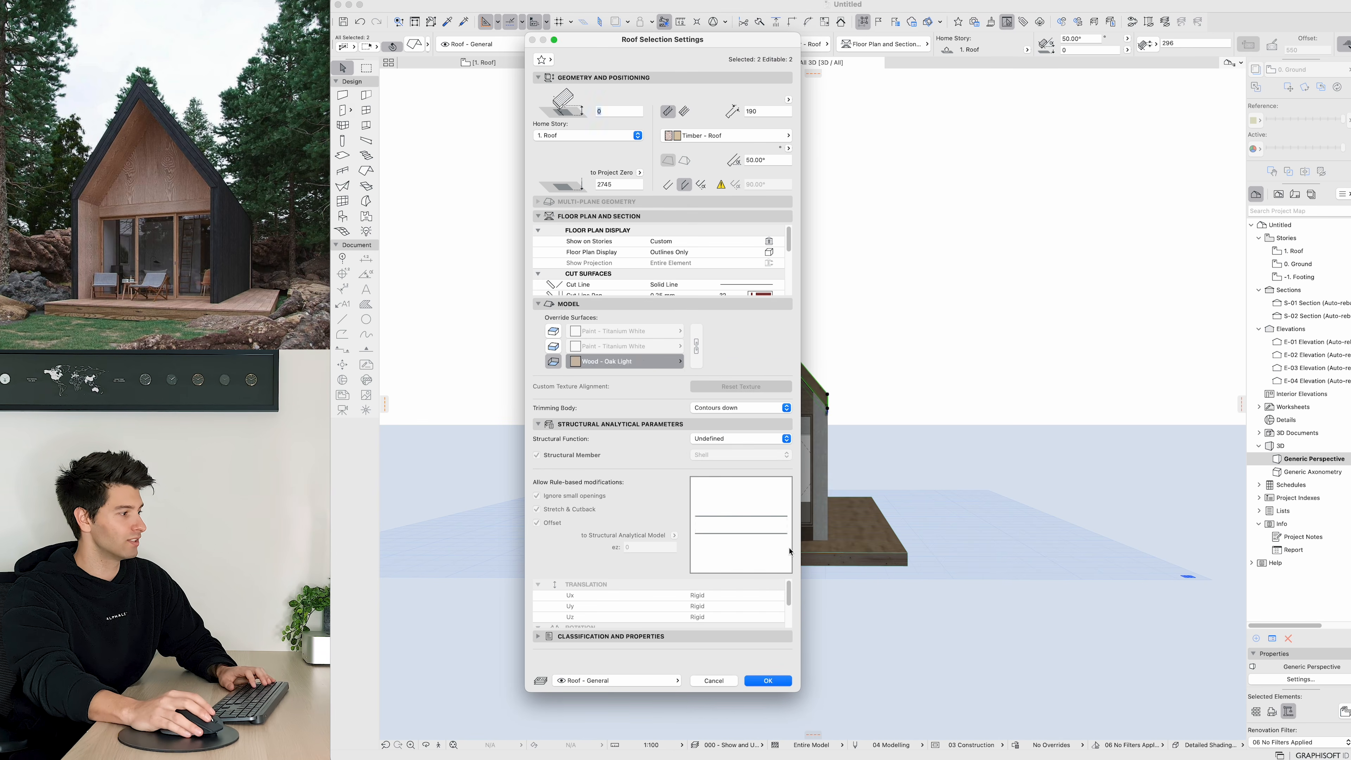
{"action": "left_click", "coordinate": [767, 681]}
{"action": "key", "text": "Escape"}
{"action": "middle_click_drag", "start_coordinate": [711, 405], "coordinate": [554, 353], "text": "shift"}
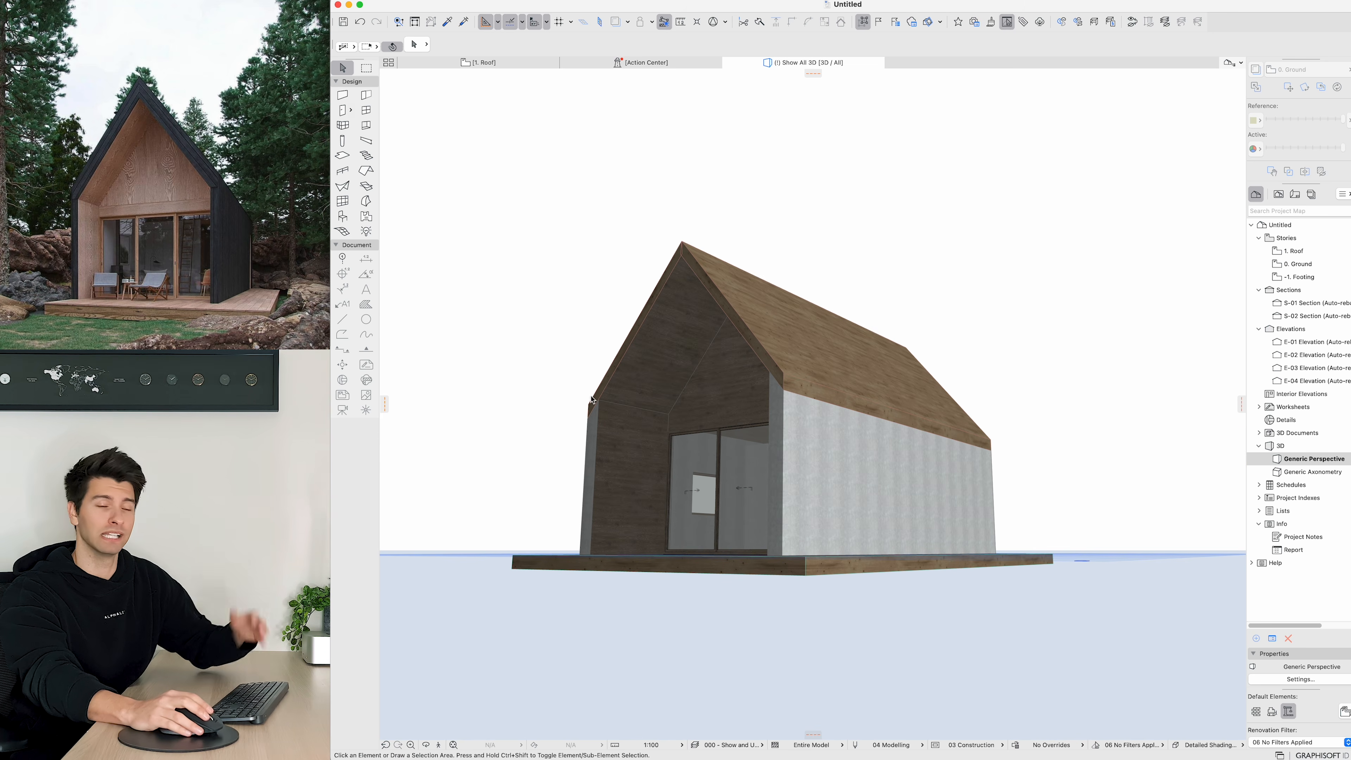
{"action": "left_click", "coordinate": [593, 496]}
{"action": "middle_click_drag", "start_coordinate": [593, 496], "coordinate": [1279, 524], "text": "shift"}
{"action": "left_click", "coordinate": [813, 517], "text": "shift"}
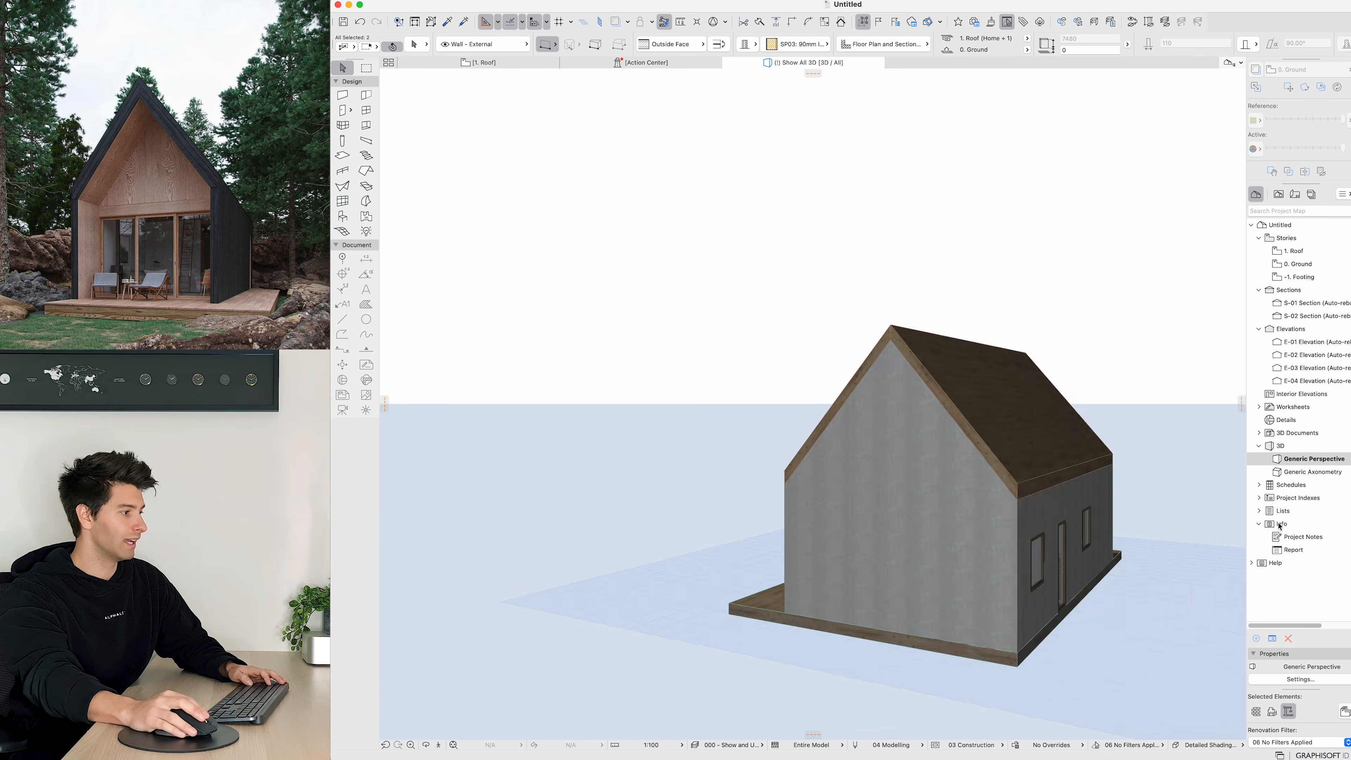
{"action": "left_click", "coordinate": [892, 523], "text": "shift"}
{"action": "middle_click_drag", "start_coordinate": [893, 523], "coordinate": [1034, 538], "text": "shift"}
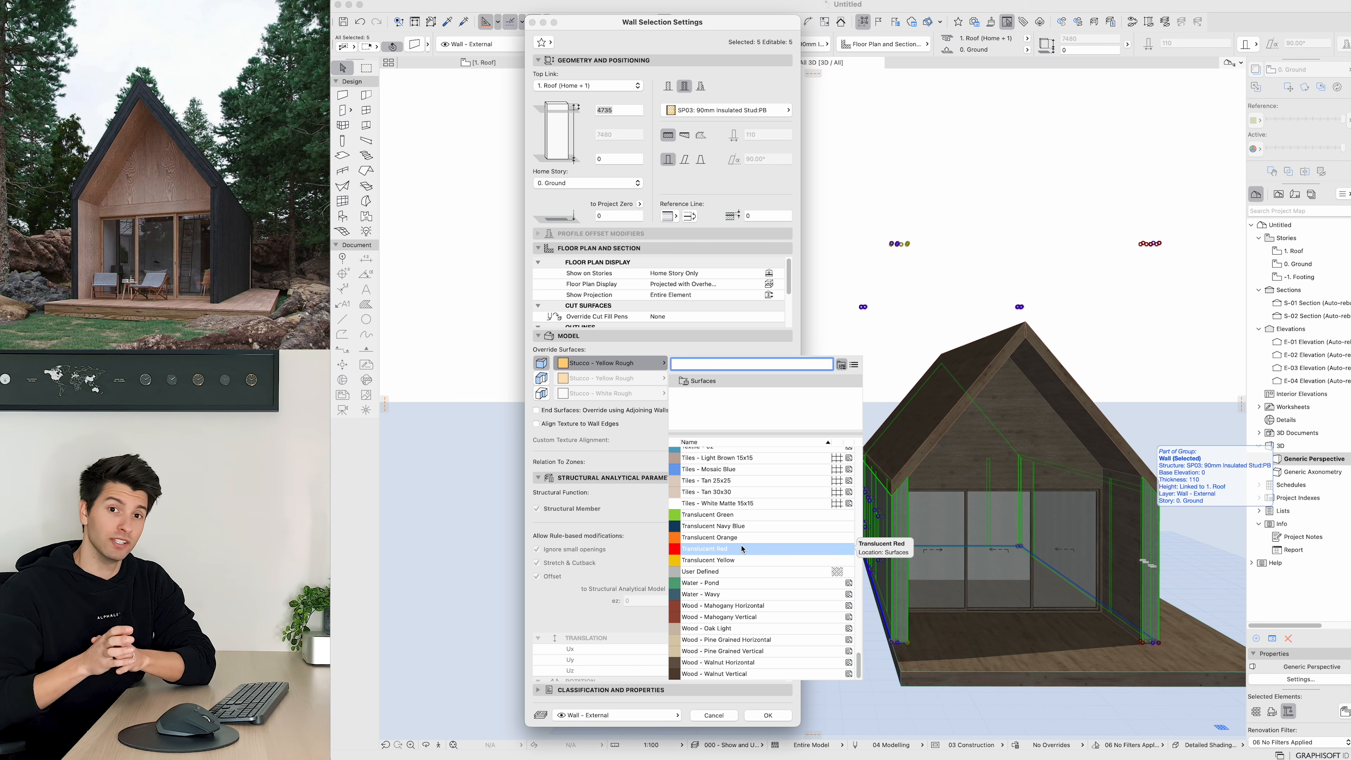
{"action": "key", "text": "Escape"}
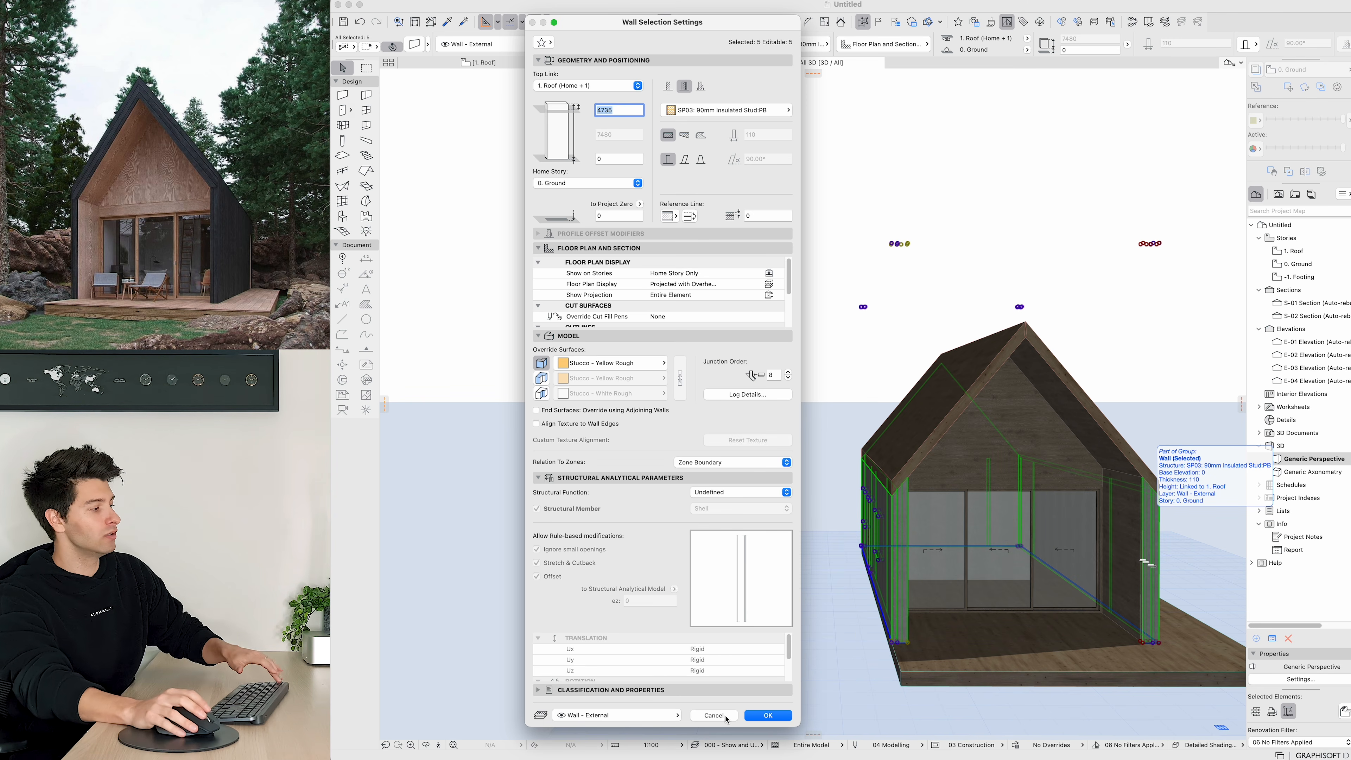
{"action": "left_click", "coordinate": [713, 715]}
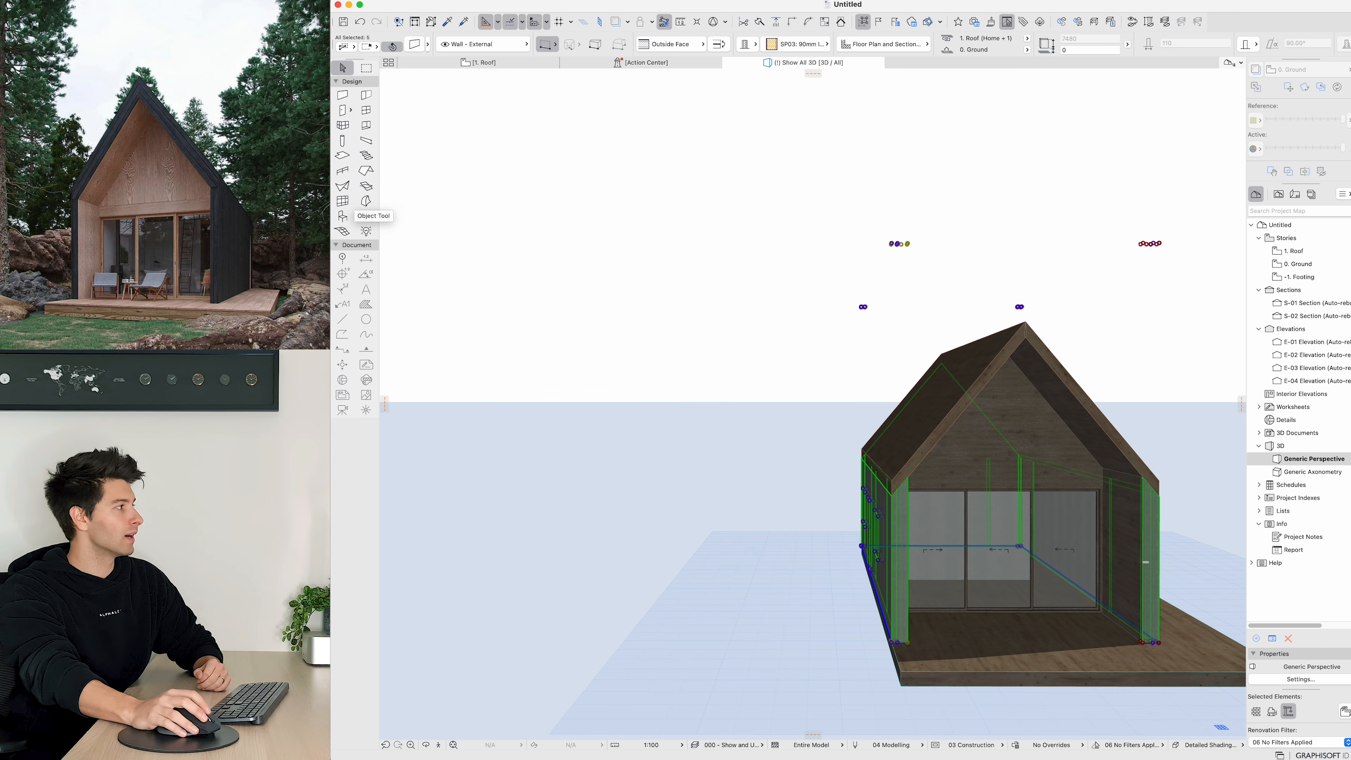
Step: Show the Attributes toolbar
{"action": "left_click", "coordinate": [314, 0]}
{"action": "mouse_move", "coordinate": [333, 152]}
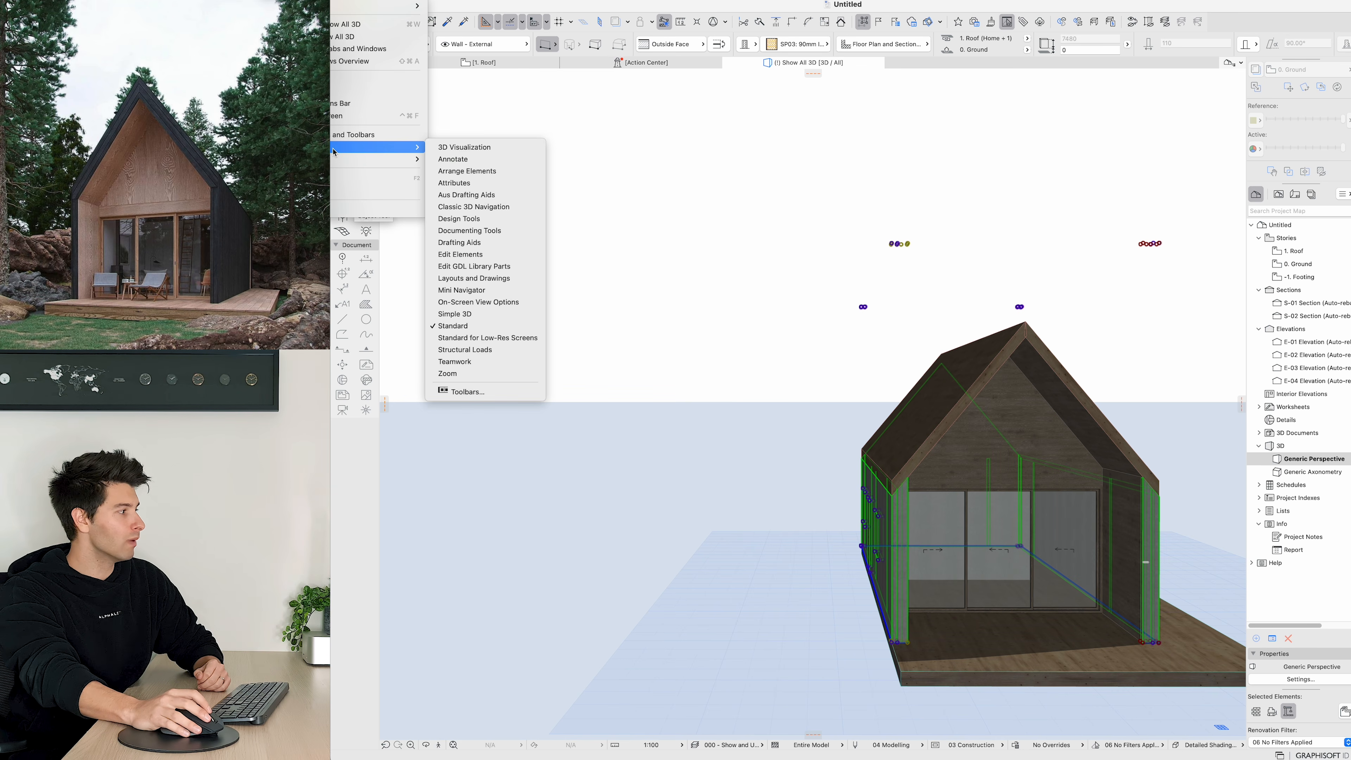
{"action": "left_click", "coordinate": [468, 182]}
Step: In the web browser, save a seamless charred black timber texture image from the image search results
{"action": "left_click_drag", "start_coordinate": [122, 124], "coordinate": [606, 260]}
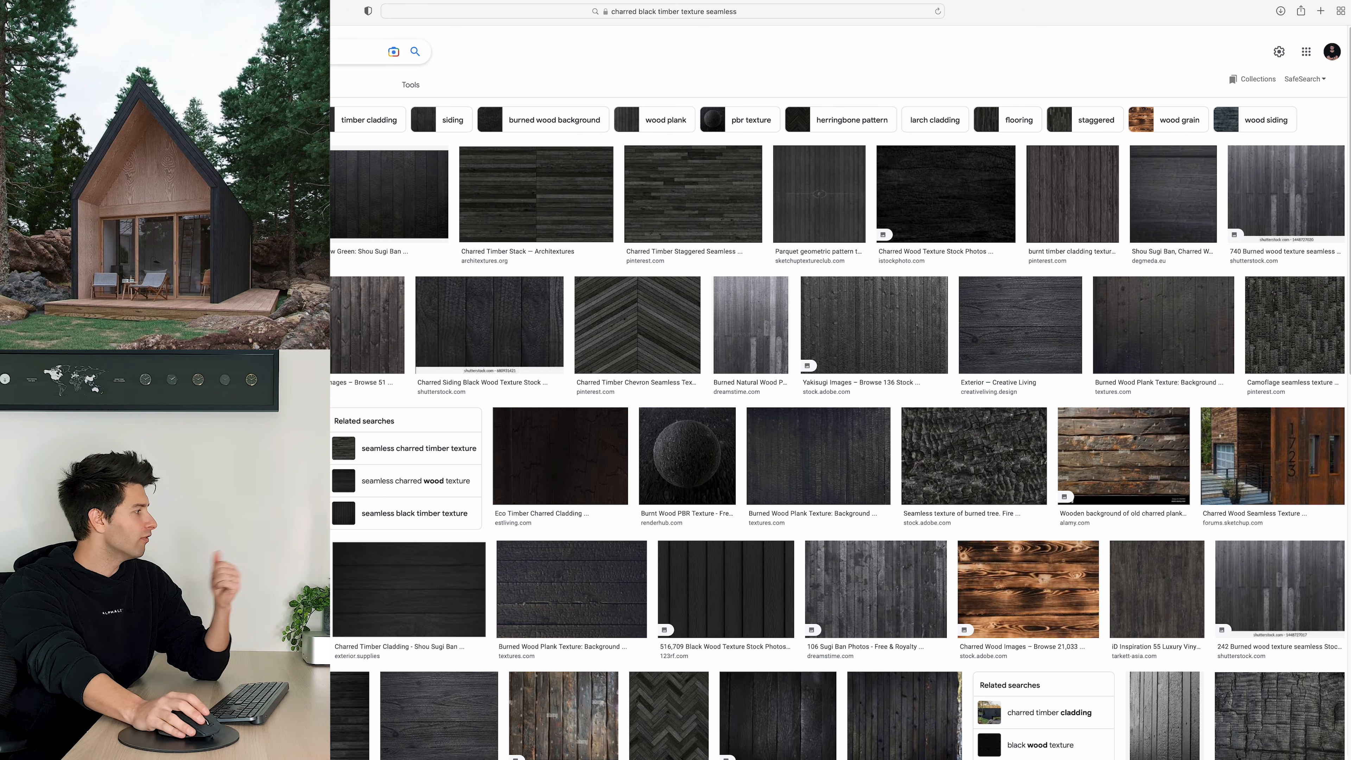
{"action": "left_click", "coordinate": [69, 325]}
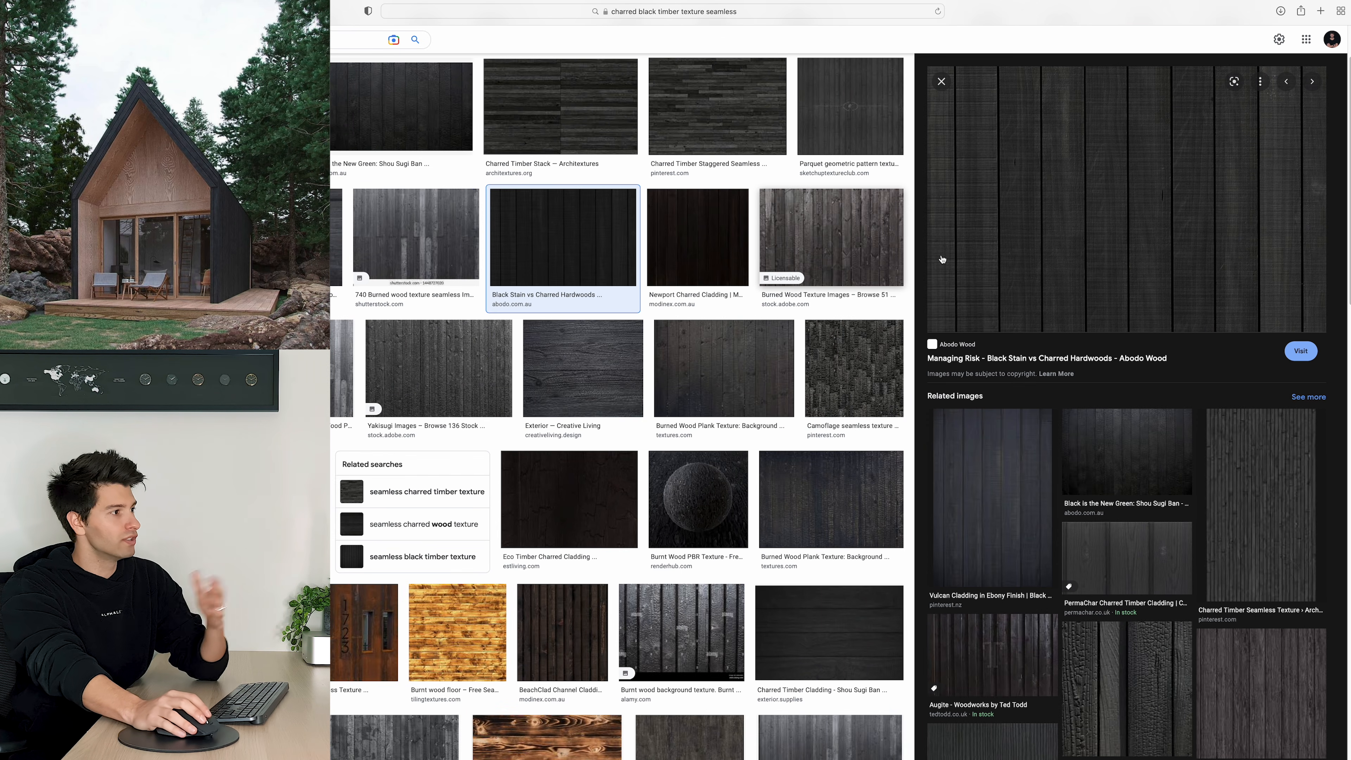
{"action": "right_click", "coordinate": [1056, 230]}
{"action": "left_click", "coordinate": [1151, 382]}
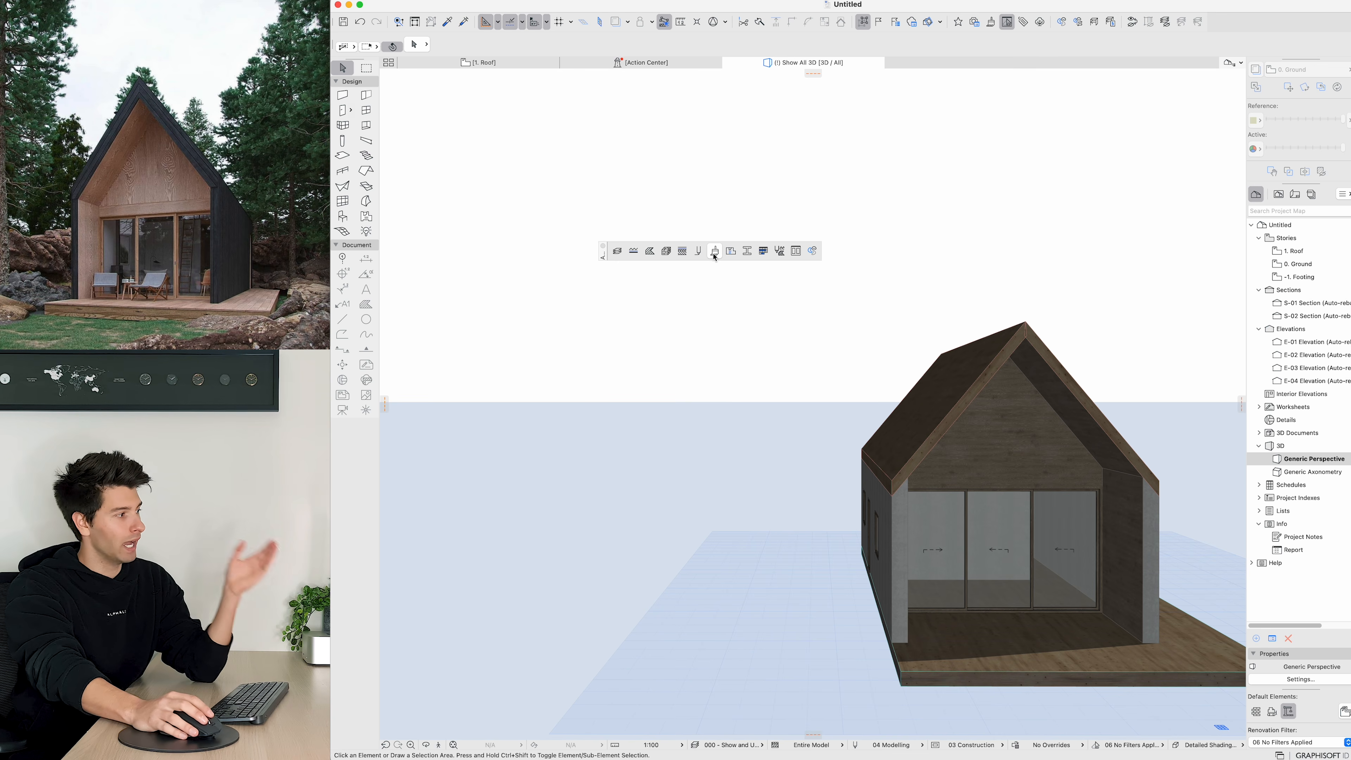
Step: Duplicate the Wood - Pine Grained Vertical surface as a new surface named Wood - Black Charred
{"action": "left_click", "coordinate": [715, 256]}
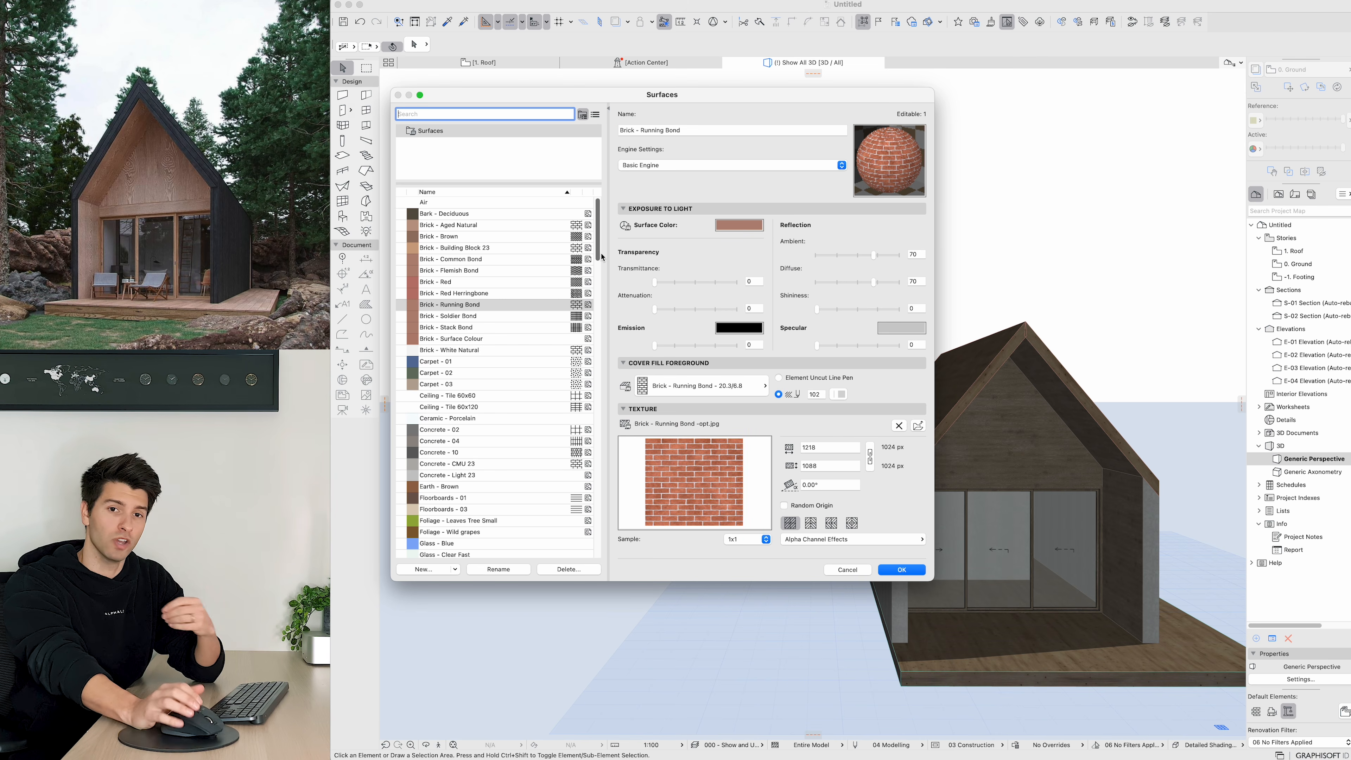
{"action": "scroll", "coordinate": [489, 521], "scroll_direction": "down", "scroll_amount": 20}
{"action": "left_click", "coordinate": [489, 519]}
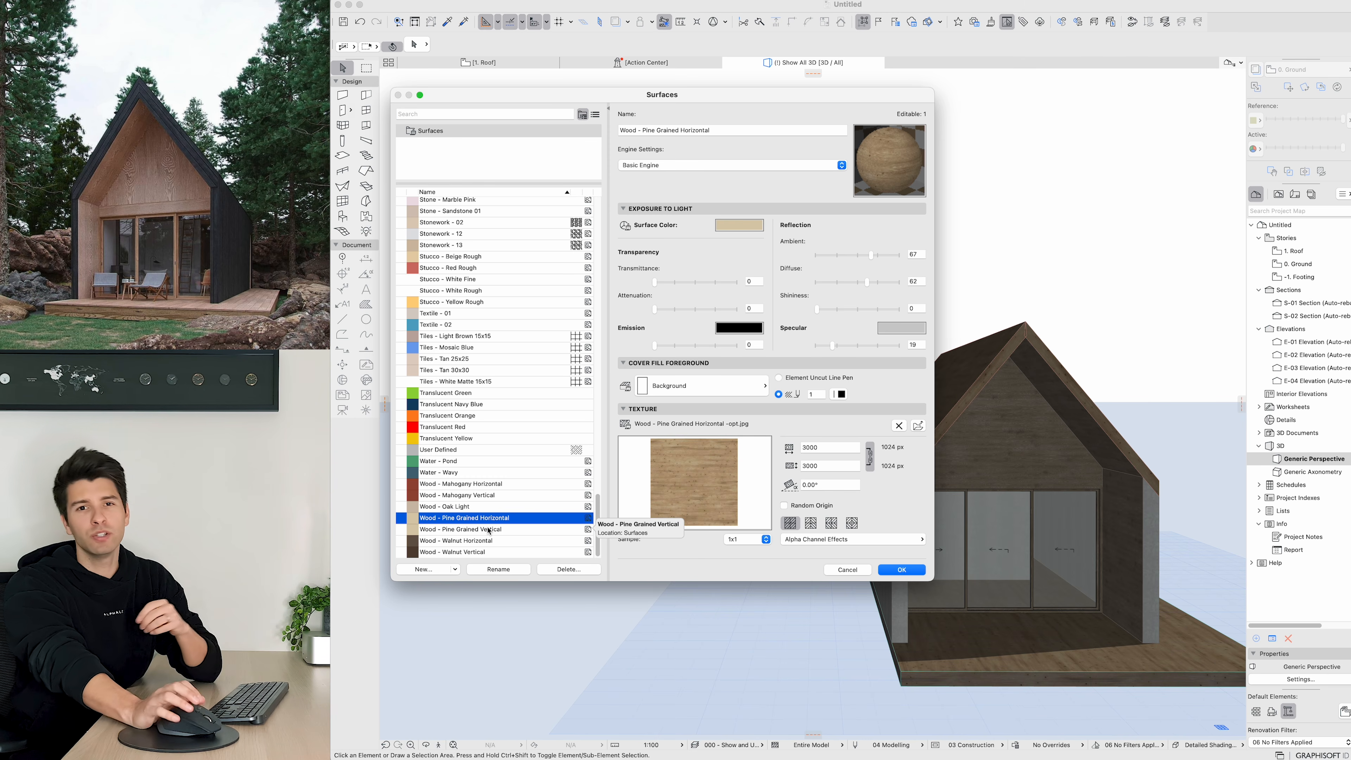
{"action": "left_click", "coordinate": [507, 530]}
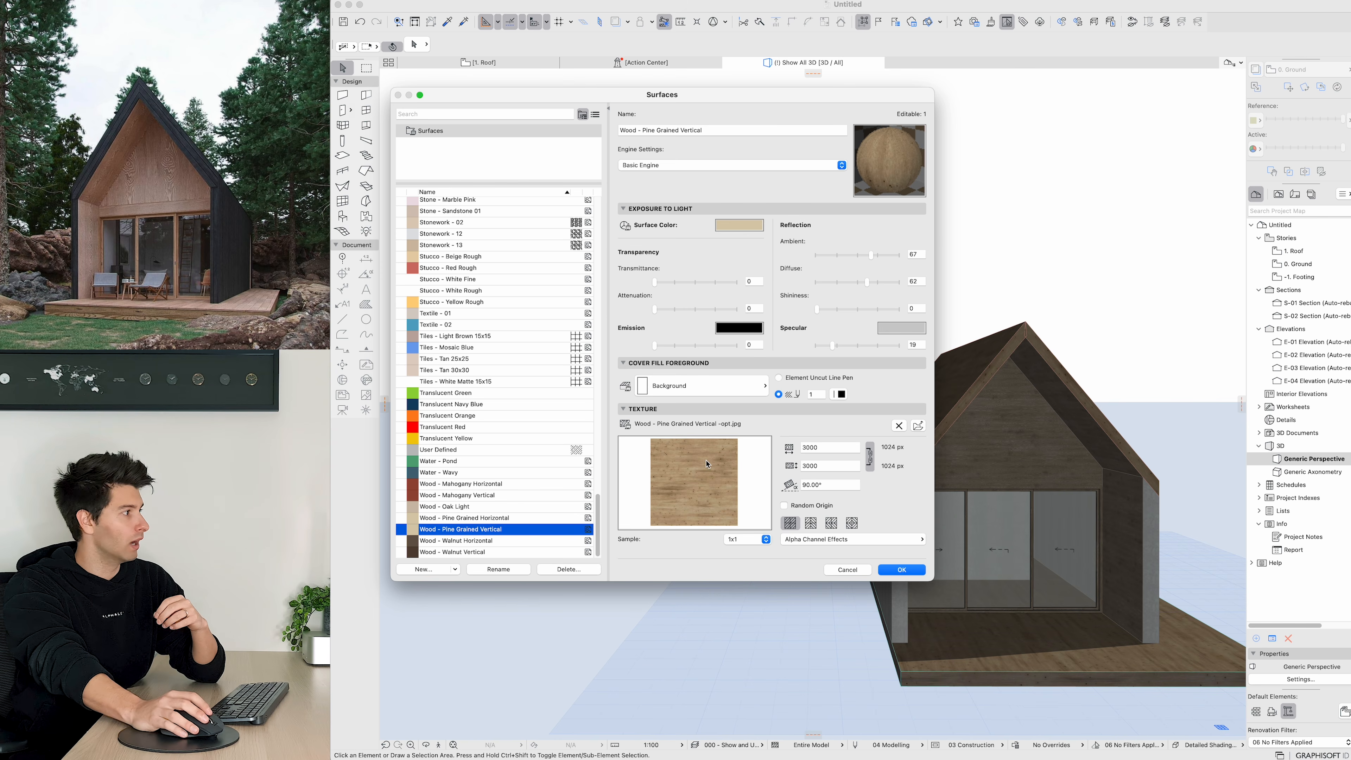
{"action": "left_click", "coordinate": [425, 569]}
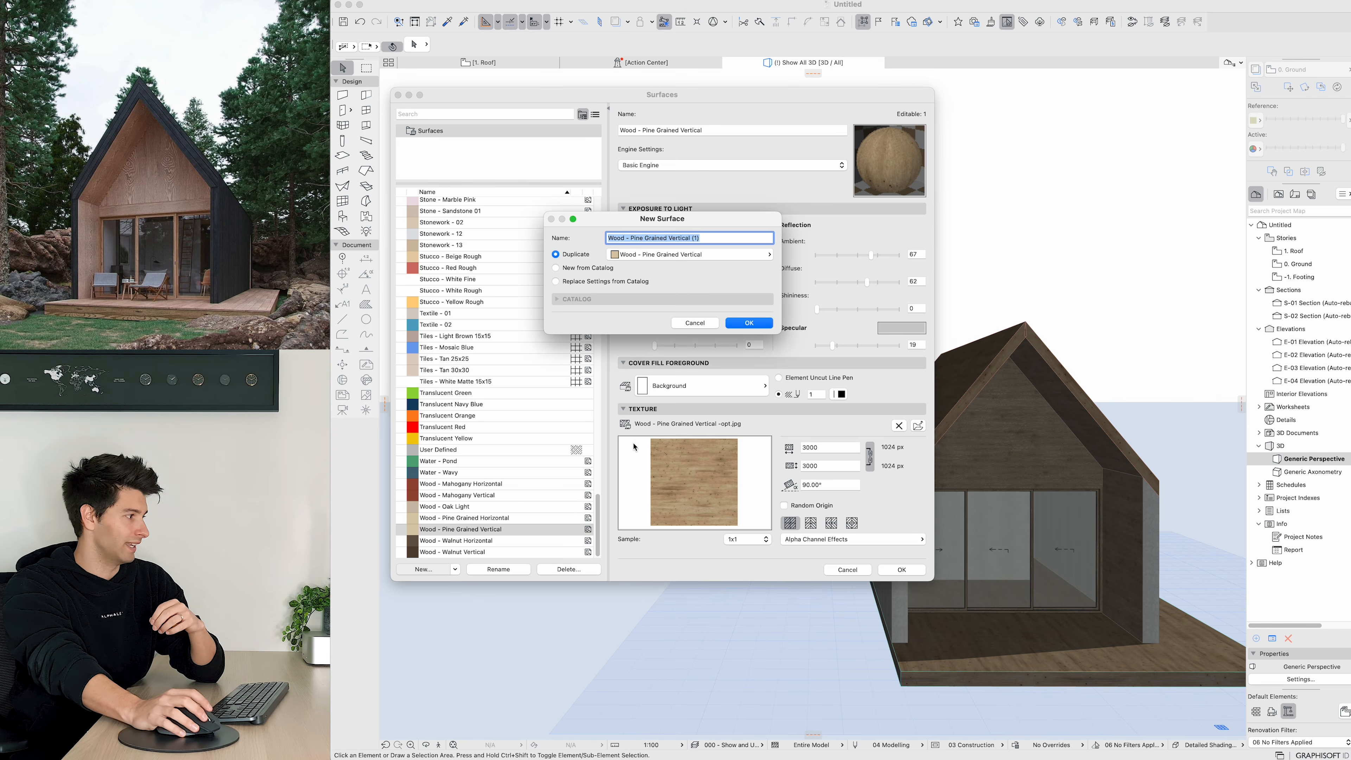
{"action": "key", "text": "Right"}
{"action": "left_click_drag", "start_coordinate": [630, 239], "coordinate": [815, 233]}
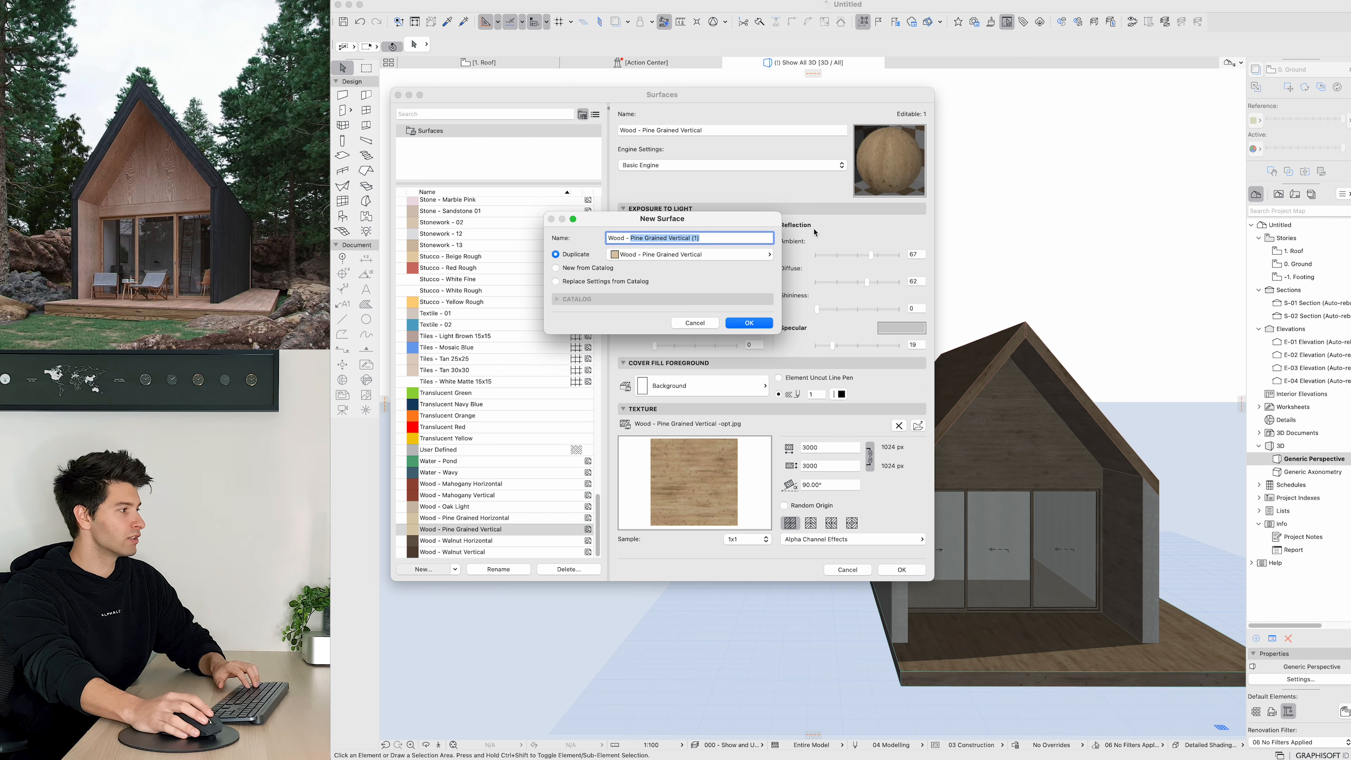
{"action": "type", "text": "Black"}
{"action": "type", "text": "Charred"}
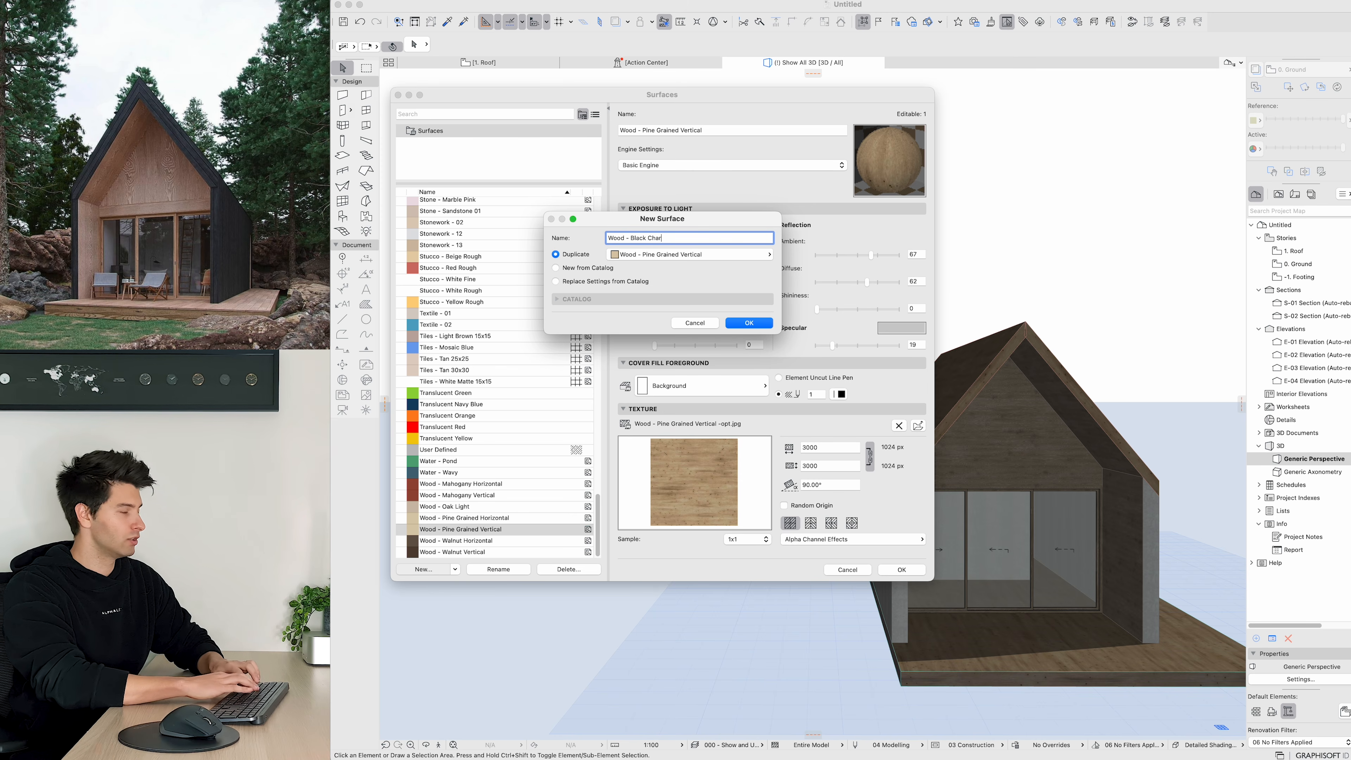
{"action": "left_click", "coordinate": [747, 322]}
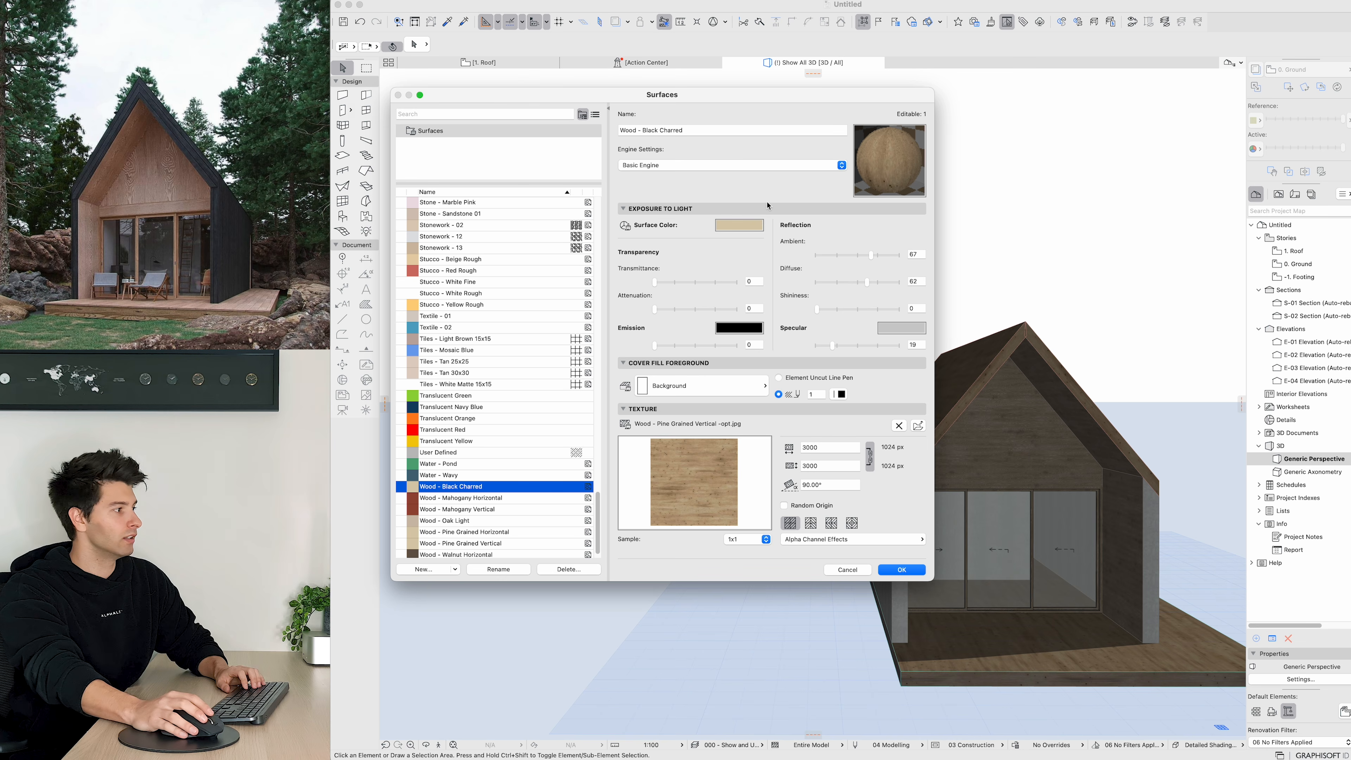
Step: Set the Wood - Black Charred surface colour to black
{"action": "left_click", "coordinate": [745, 230]}
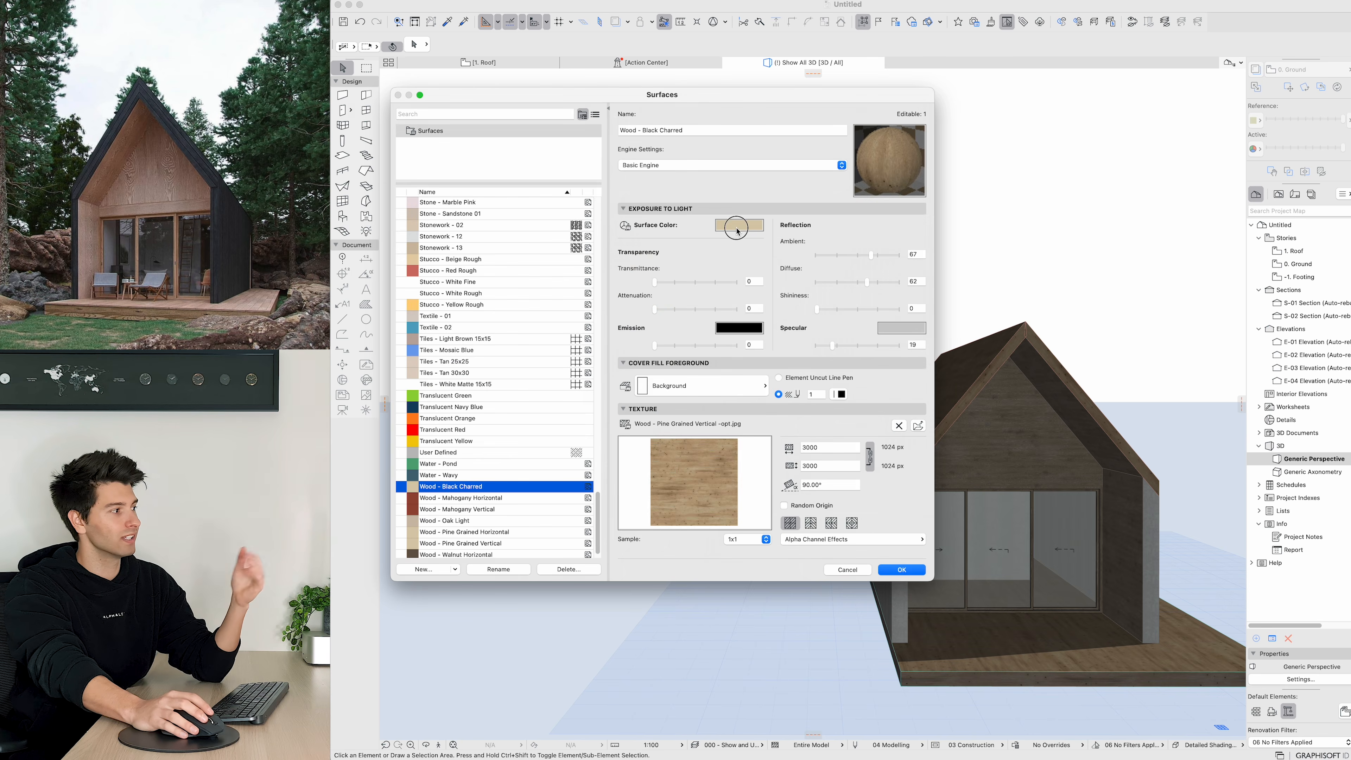
{"action": "left_click", "coordinate": [736, 227]}
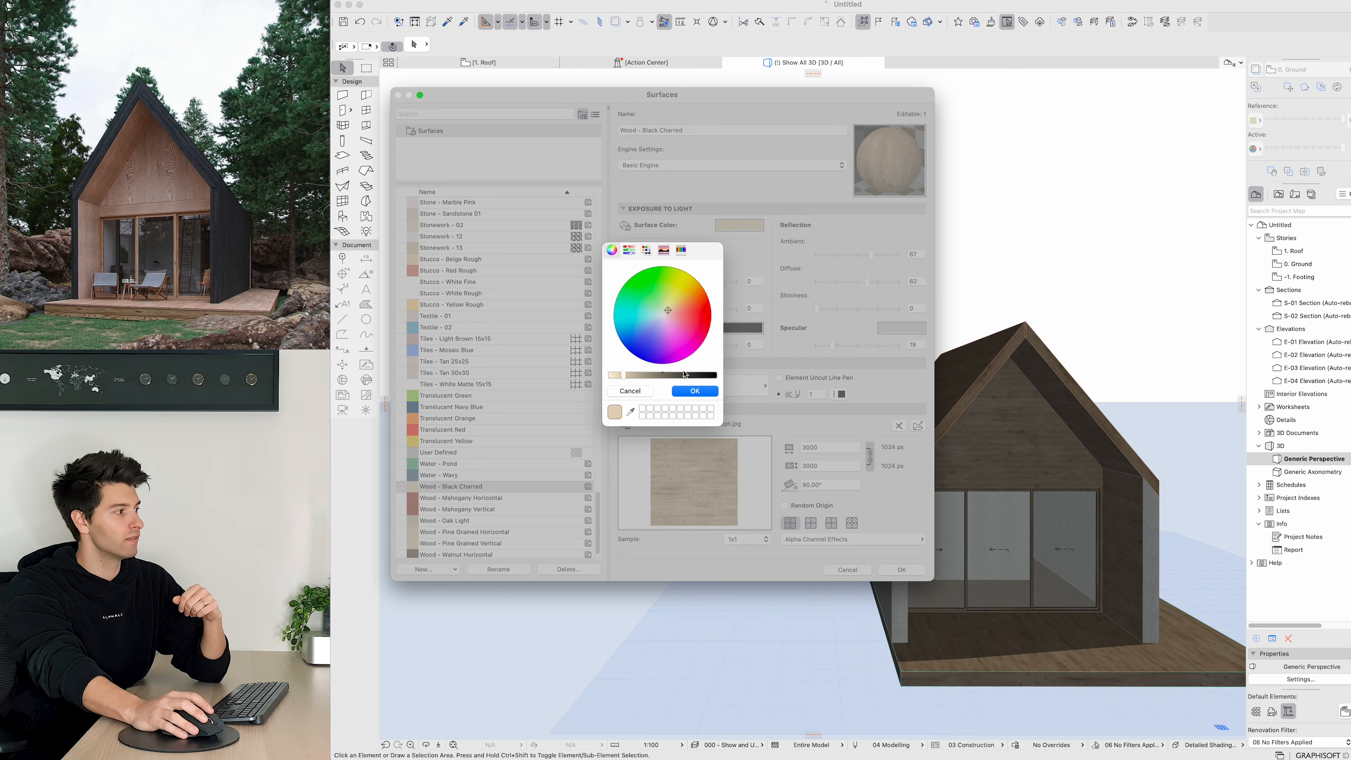
{"action": "left_click", "coordinate": [684, 375]}
{"action": "left_click", "coordinate": [693, 377]}
{"action": "left_click", "coordinate": [695, 390]}
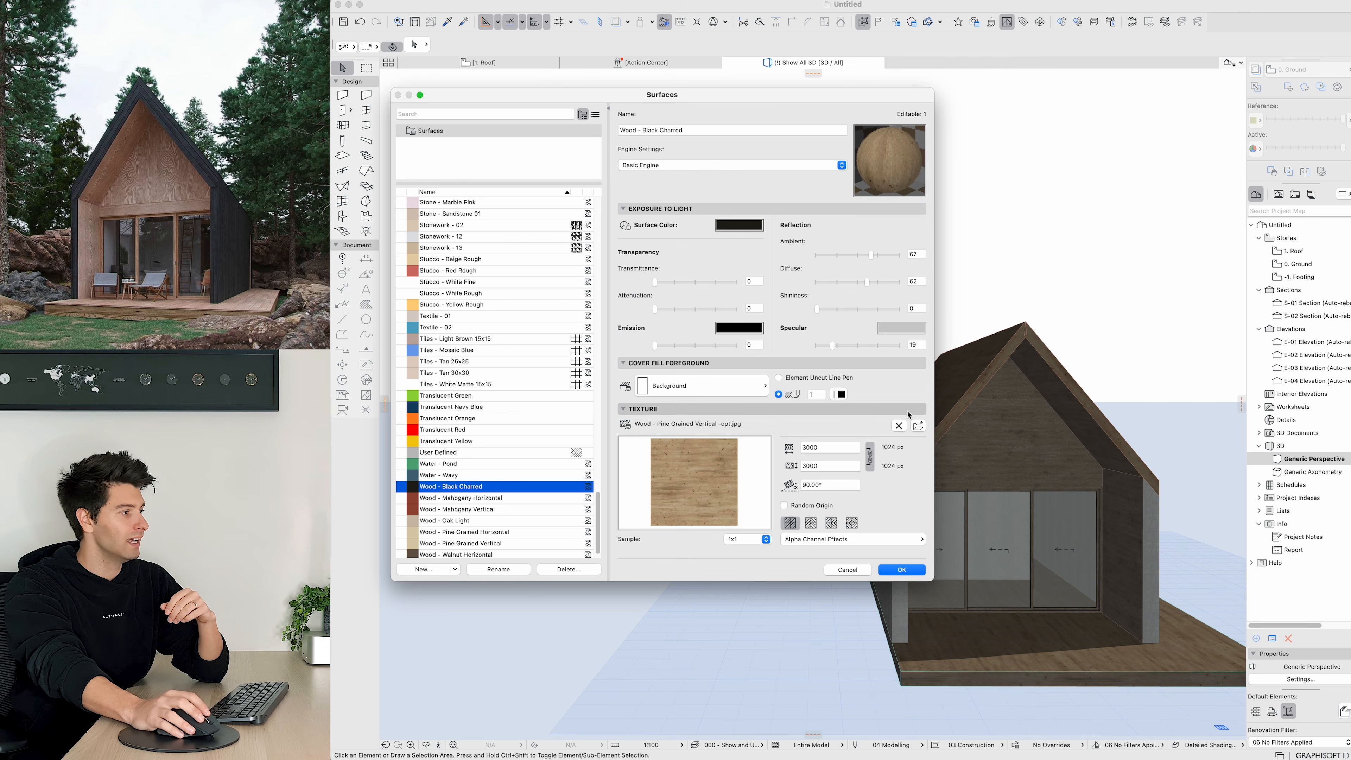
Step: Load the downloaded charred wood image as the surface's texture and apply the surface settings
{"action": "left_click", "coordinate": [918, 425]}
{"action": "left_click", "coordinate": [597, 222]}
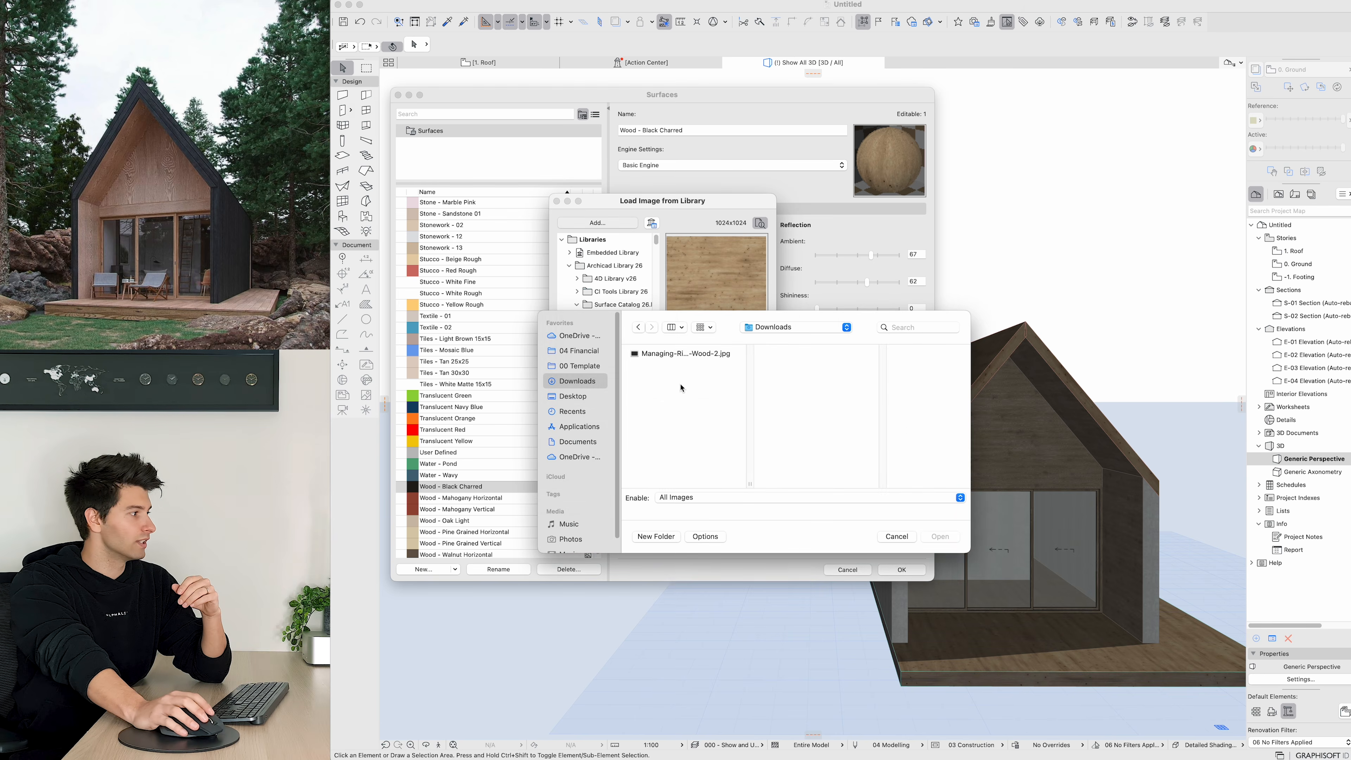
{"action": "left_click", "coordinate": [677, 354]}
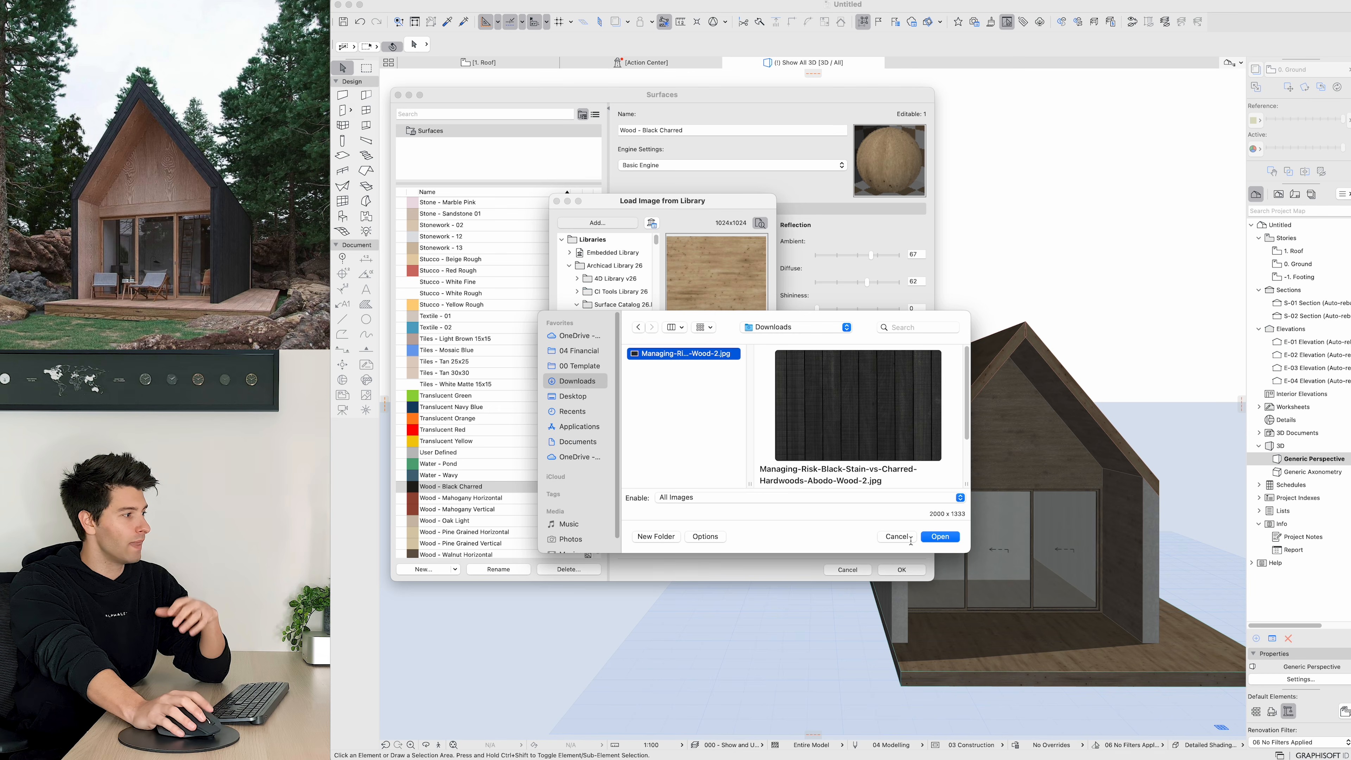
{"action": "left_click", "coordinate": [939, 536]}
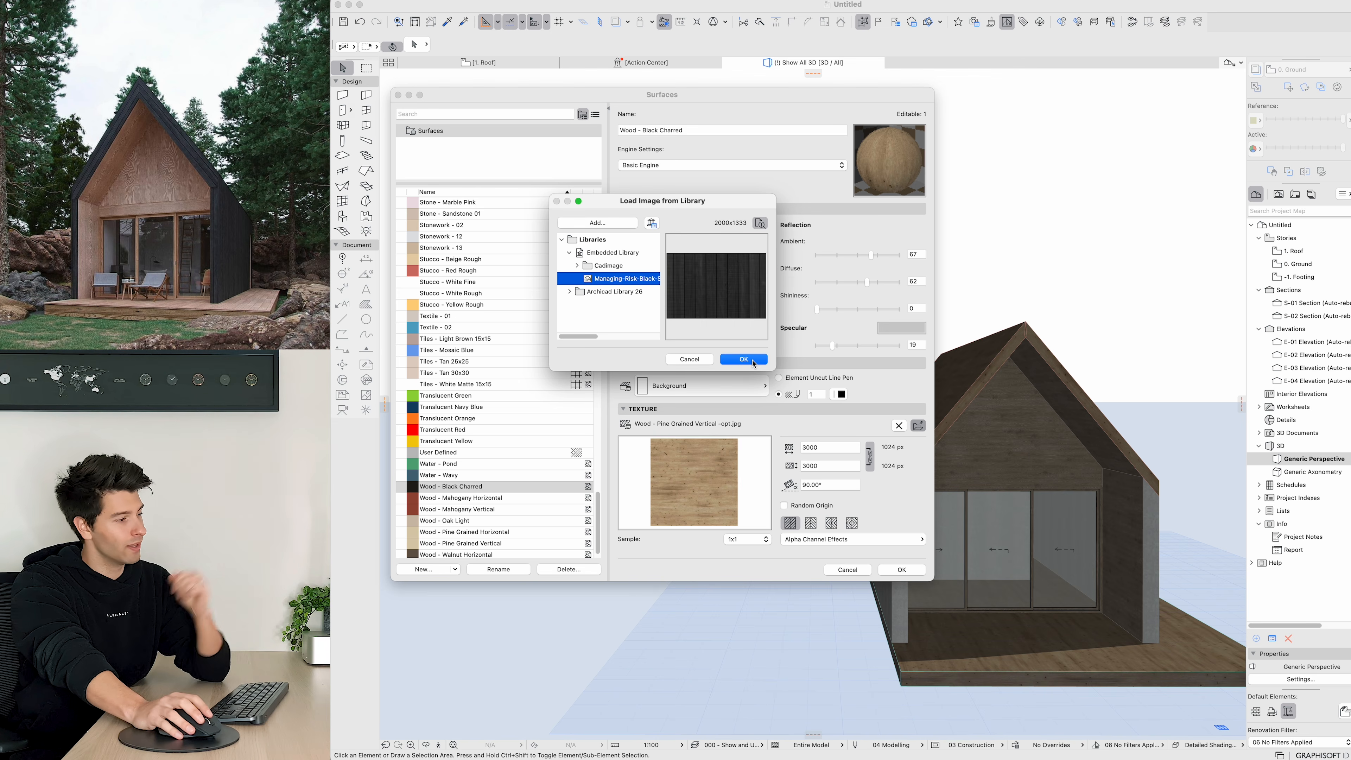
{"action": "left_click", "coordinate": [754, 364]}
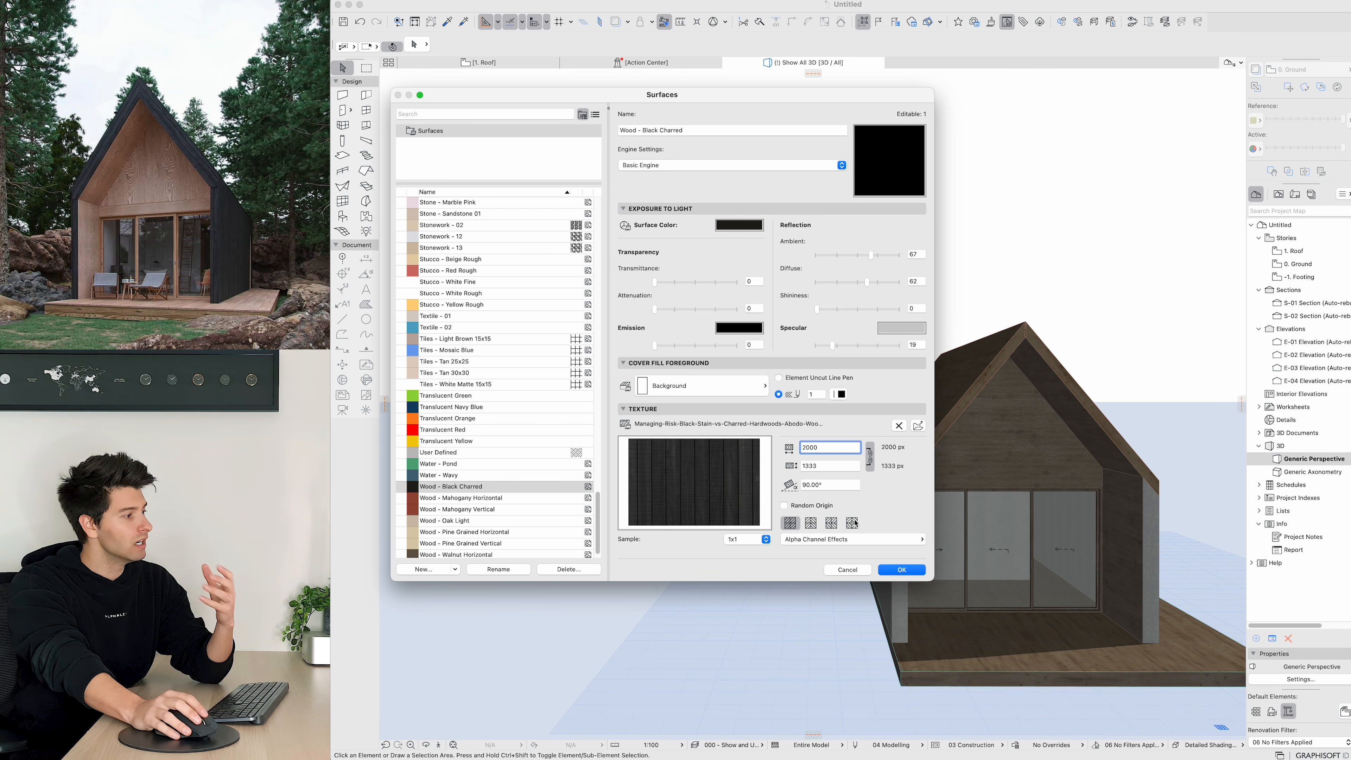
{"action": "left_click", "coordinate": [899, 569]}
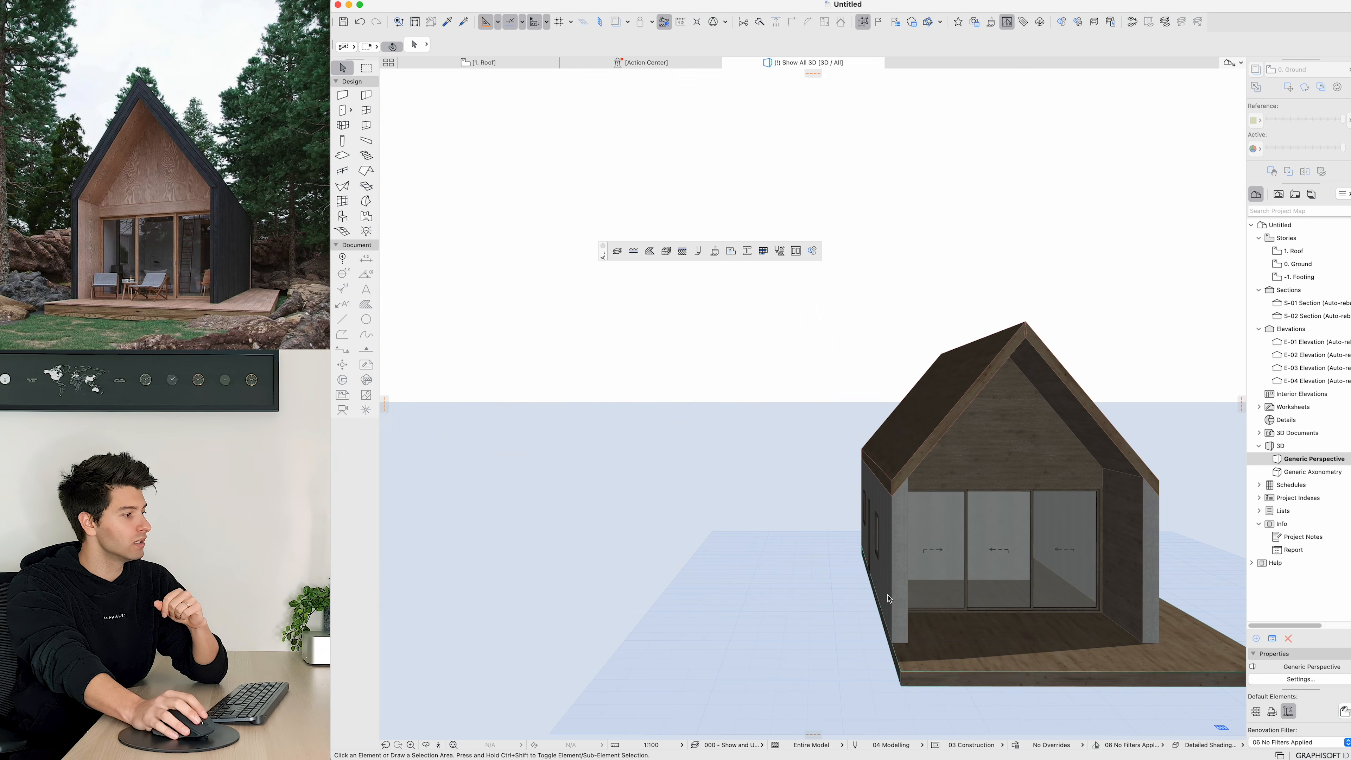
Step: Select the side and rear exterior walls and override their outer surface with Wood - Black Charred
{"action": "left_click", "coordinate": [898, 569]}
{"action": "middle_click_drag", "start_coordinate": [897, 568], "coordinate": [1035, 571], "text": "shift"}
{"action": "left_click", "coordinate": [849, 591], "text": "shift"}
{"action": "middle_click_drag", "start_coordinate": [849, 590], "coordinate": [1133, 569], "text": "shift"}
{"action": "left_click", "coordinate": [620, 580], "text": "shift"}
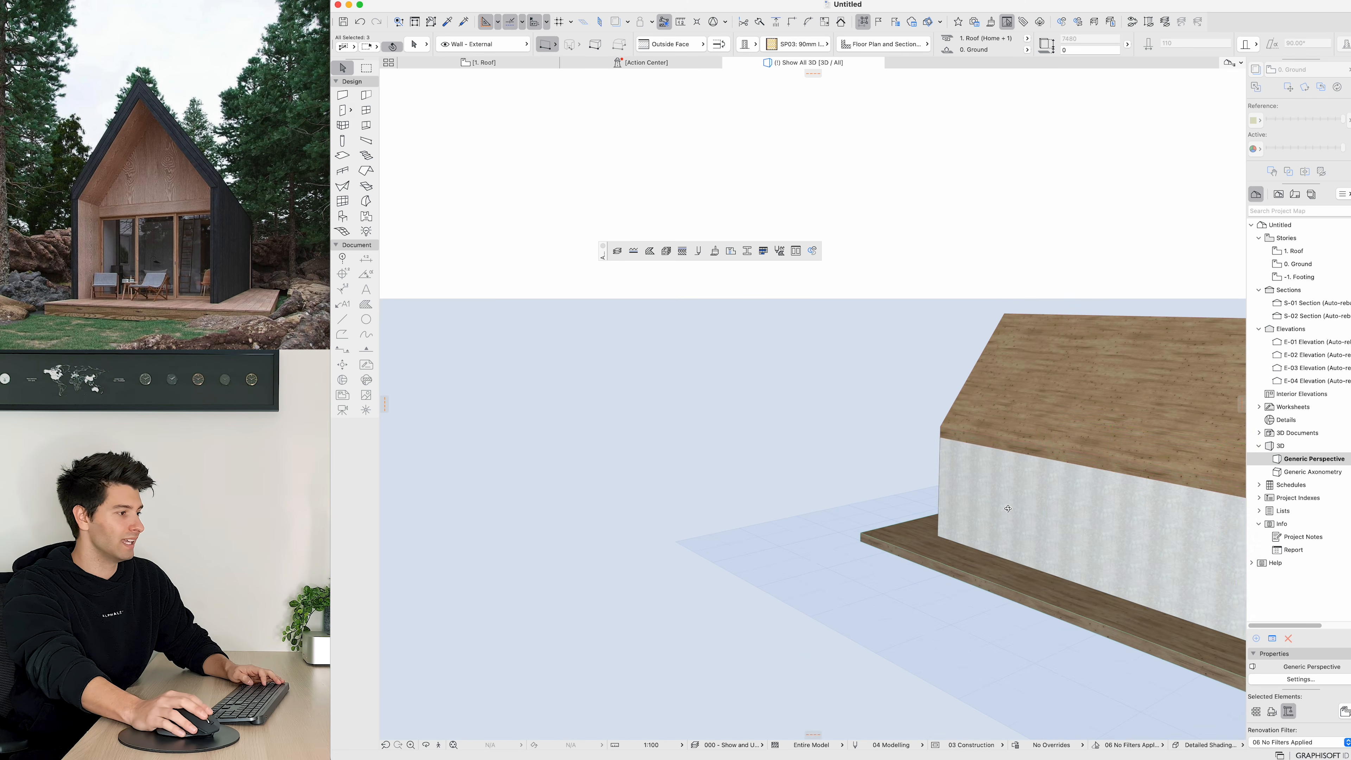
{"action": "left_click", "coordinate": [1007, 508], "text": "shift"}
{"action": "middle_click_drag", "start_coordinate": [1007, 509], "coordinate": [1113, 525], "text": "shift"}
{"action": "middle_click_drag", "start_coordinate": [1050, 559], "coordinate": [836, 528]}
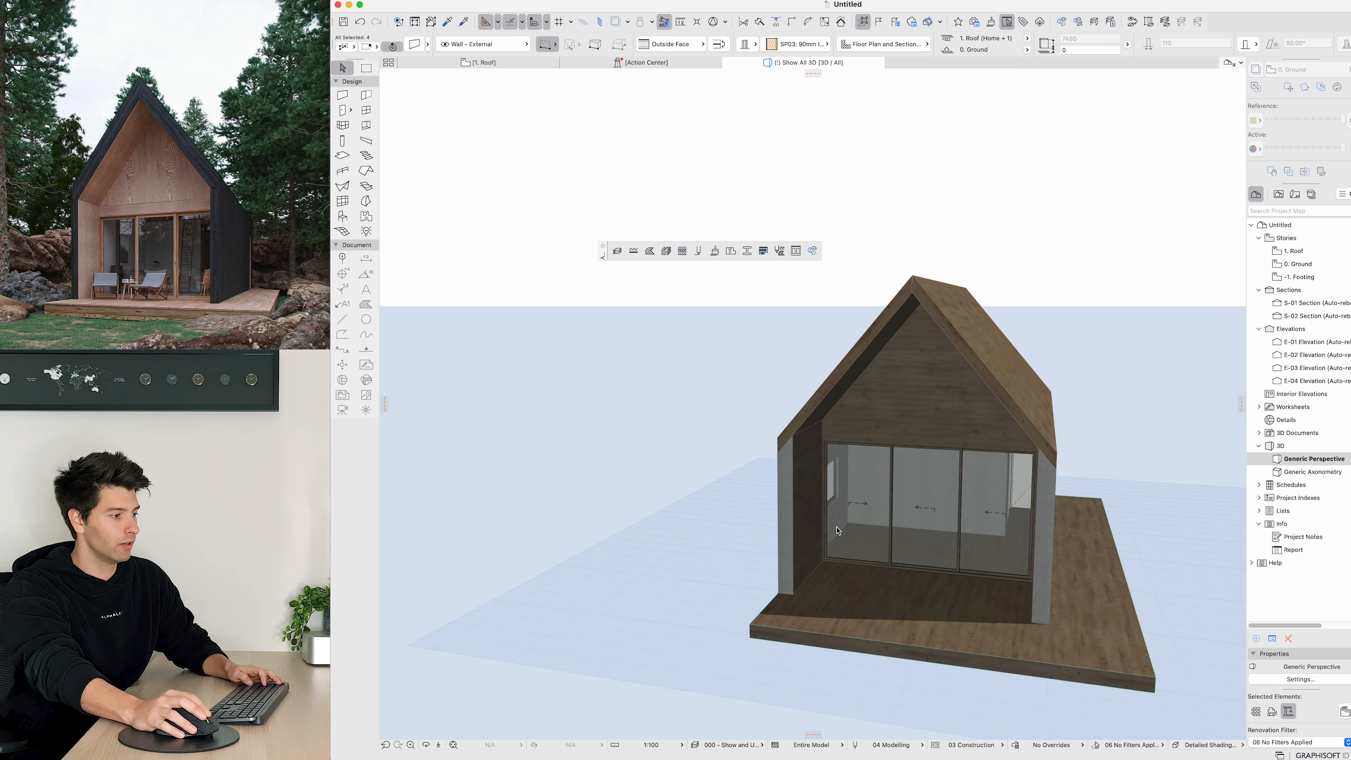
{"action": "middle_click_drag", "start_coordinate": [837, 531], "coordinate": [803, 524]}
{"action": "left_click", "coordinate": [1006, 531], "text": "shift"}
{"action": "key", "text": "super+t"}
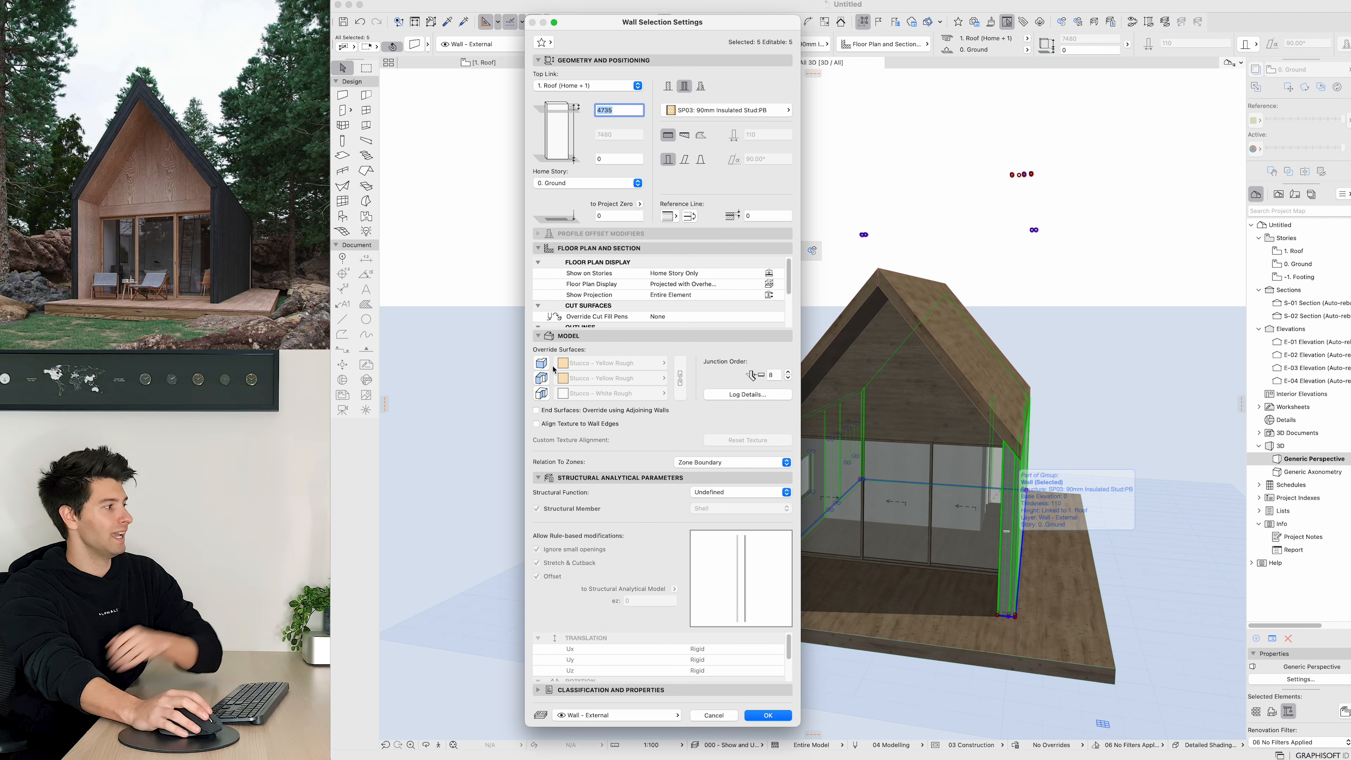
{"action": "left_click", "coordinate": [541, 364]}
{"action": "left_click", "coordinate": [573, 366]}
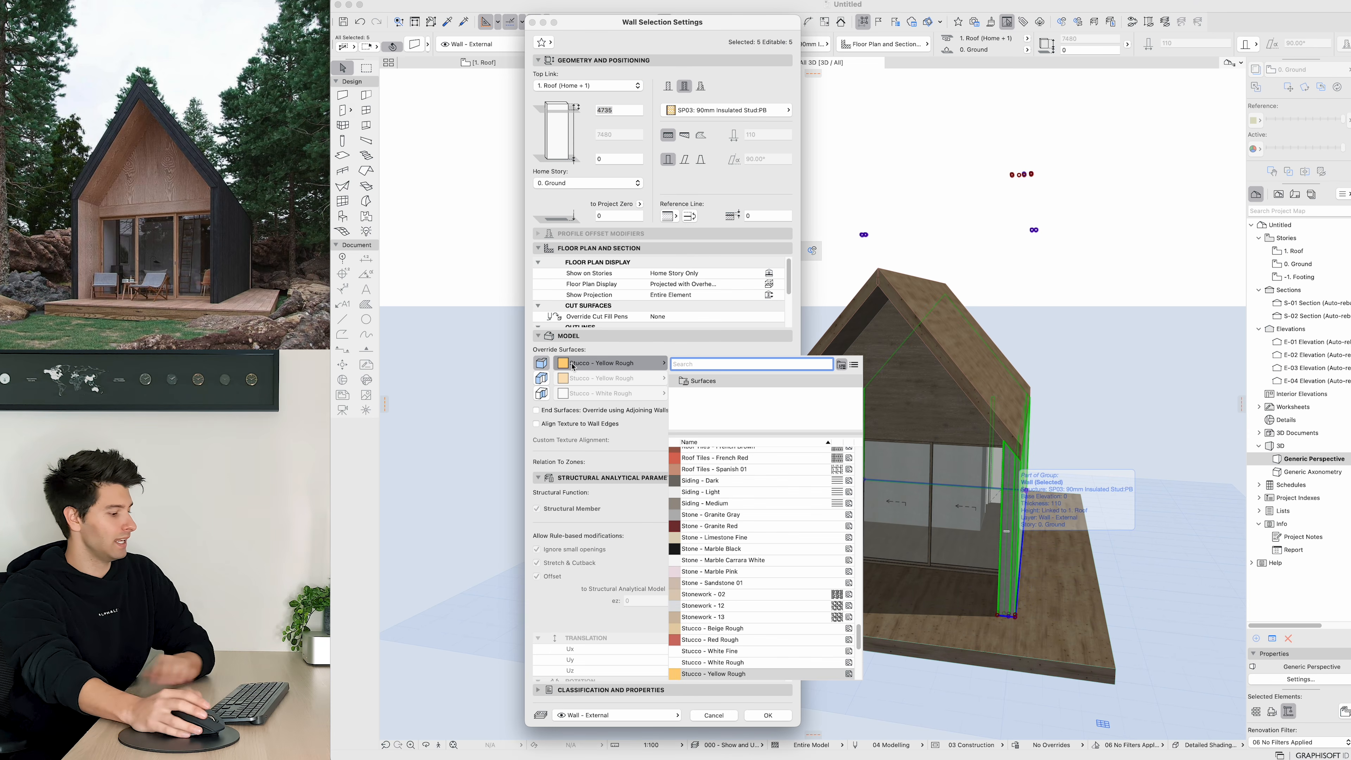
{"action": "type", "text": "wood"}
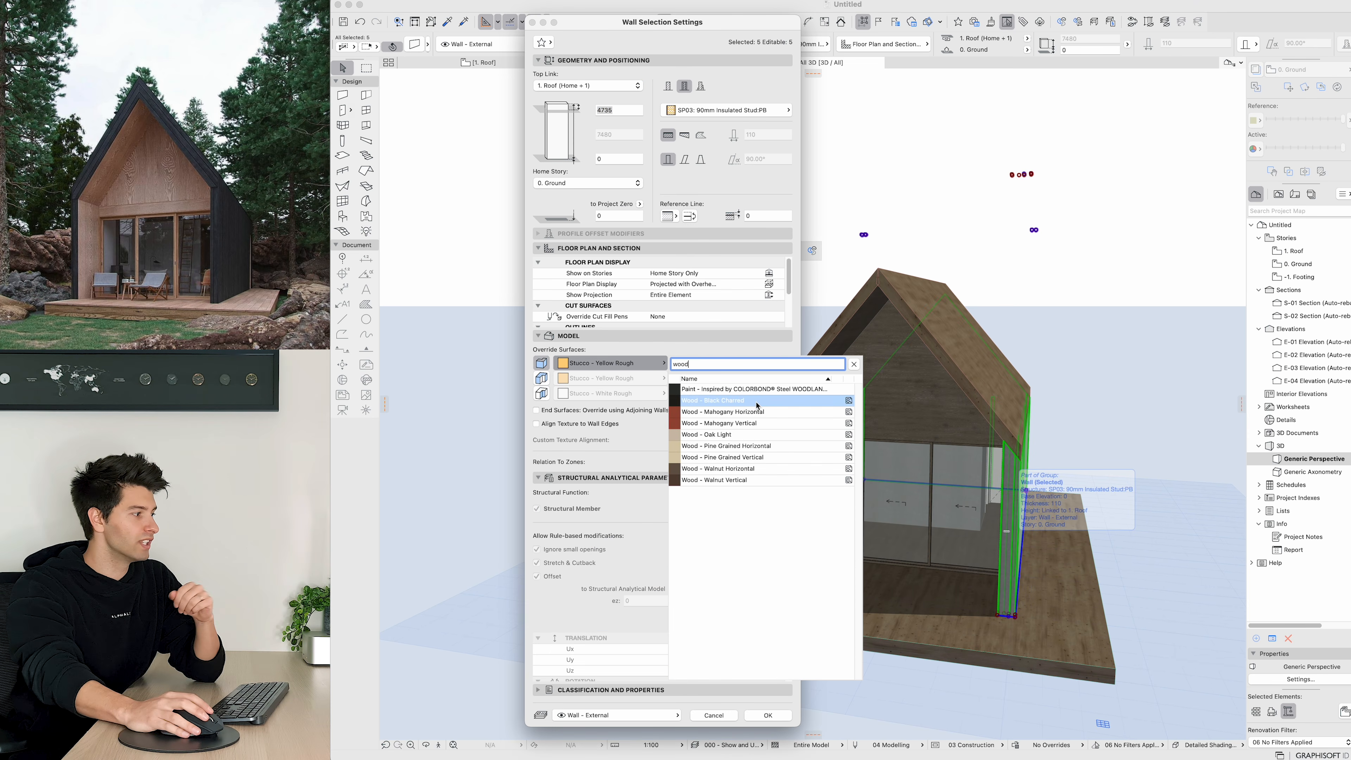
{"action": "left_click", "coordinate": [756, 403]}
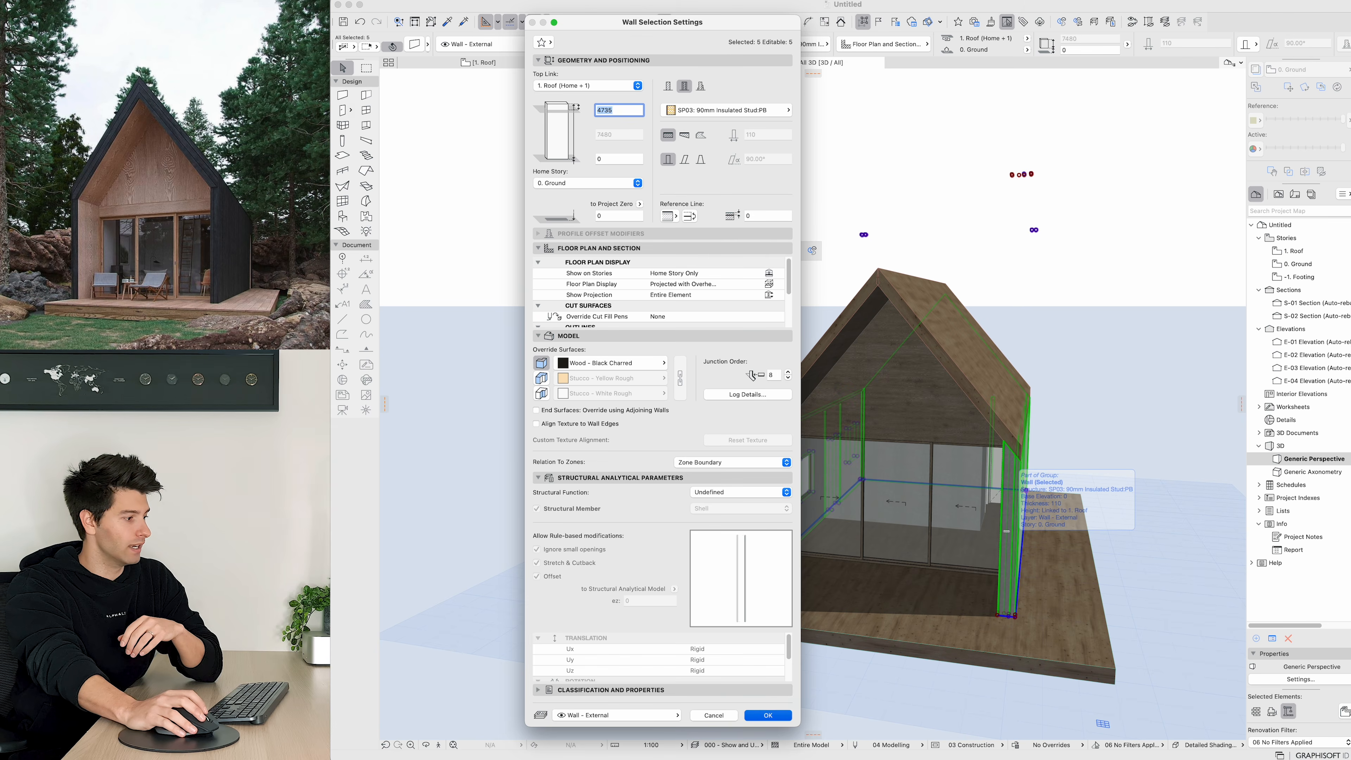
{"action": "left_click", "coordinate": [767, 715]}
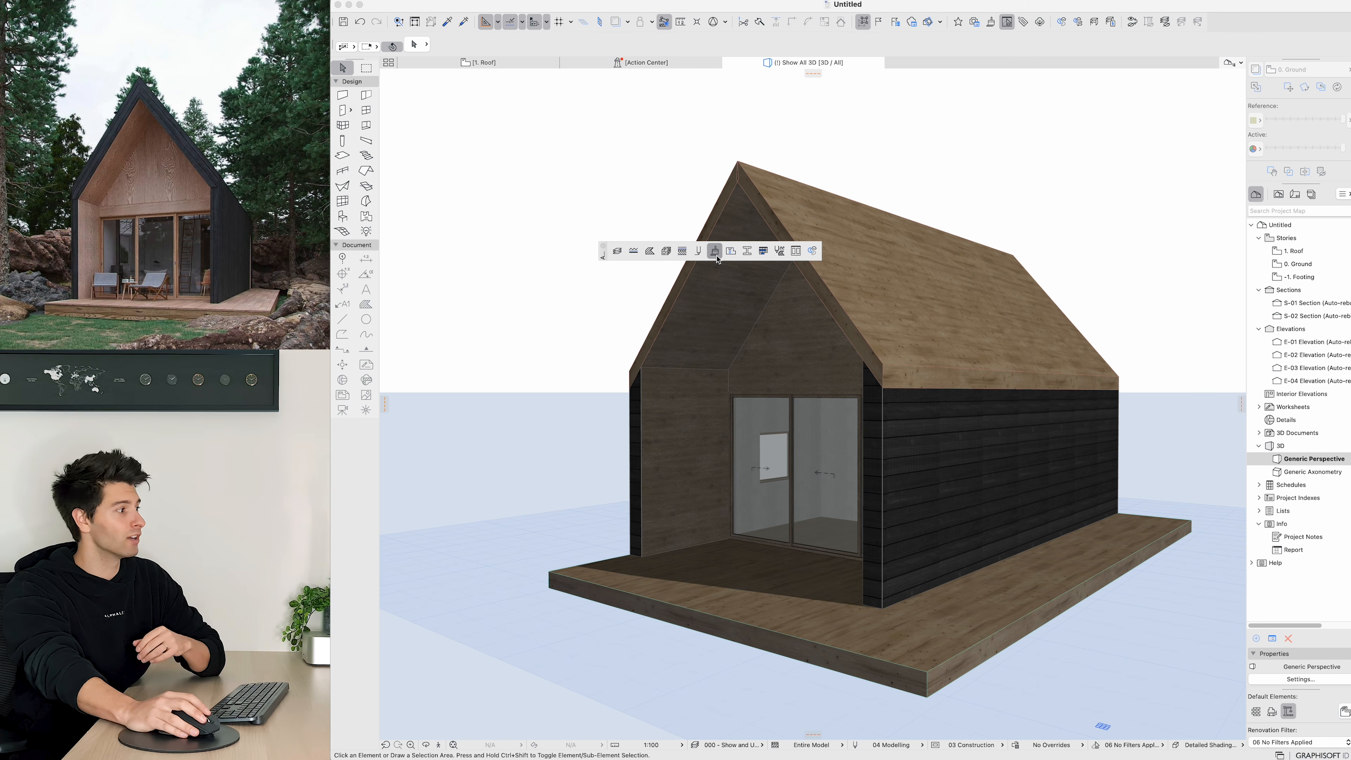
Step: Set the Wood - Black Charred texture rotation angle to 0°
{"action": "left_click", "coordinate": [715, 251]}
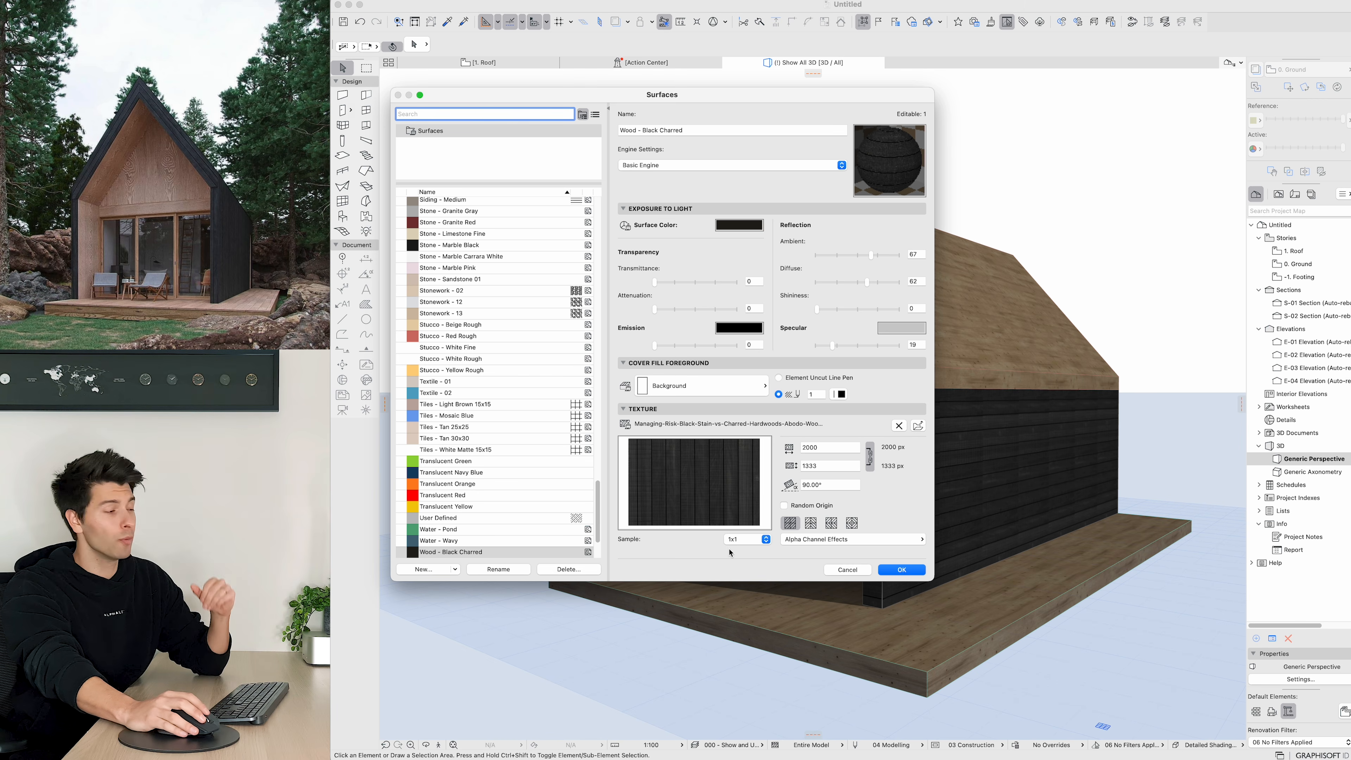
{"action": "left_click_drag", "start_coordinate": [826, 487], "coordinate": [779, 483]}
{"action": "type", "text": "0"}
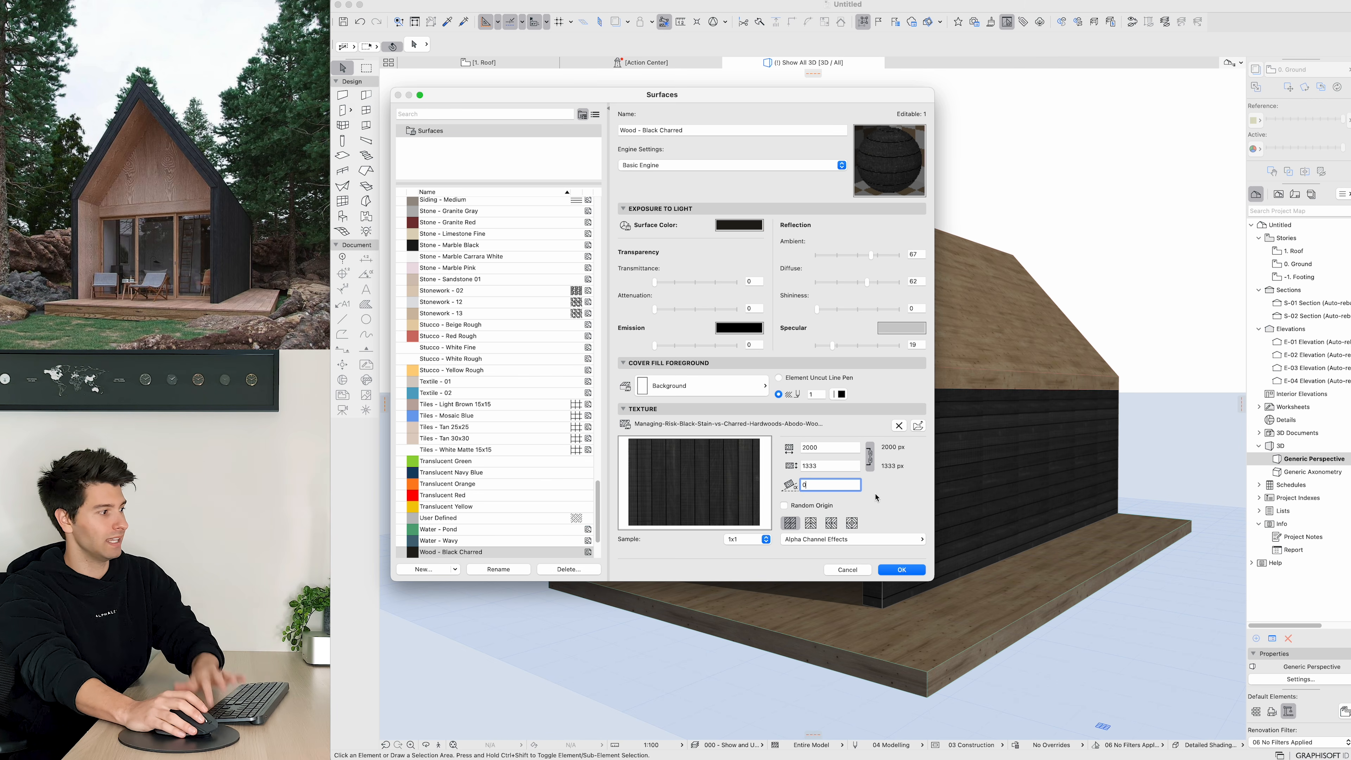
{"action": "left_click", "coordinate": [901, 569]}
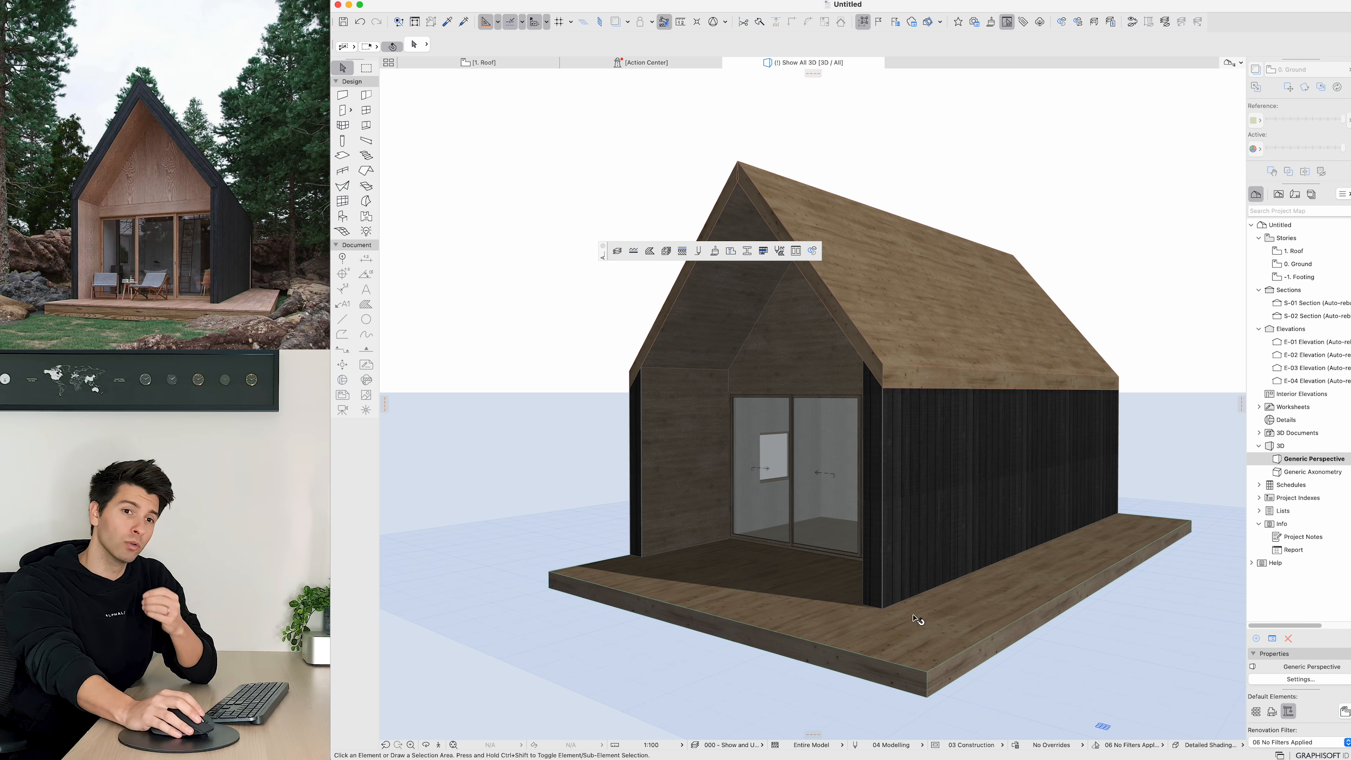
Step: Select the roof and override its top and bottom surfaces with Wood - Black Charred
{"action": "left_click", "coordinate": [907, 367]}
{"action": "middle_click_drag", "start_coordinate": [952, 426], "coordinate": [1122, 511], "text": "shift"}
{"action": "left_click", "coordinate": [814, 356], "text": "shift"}
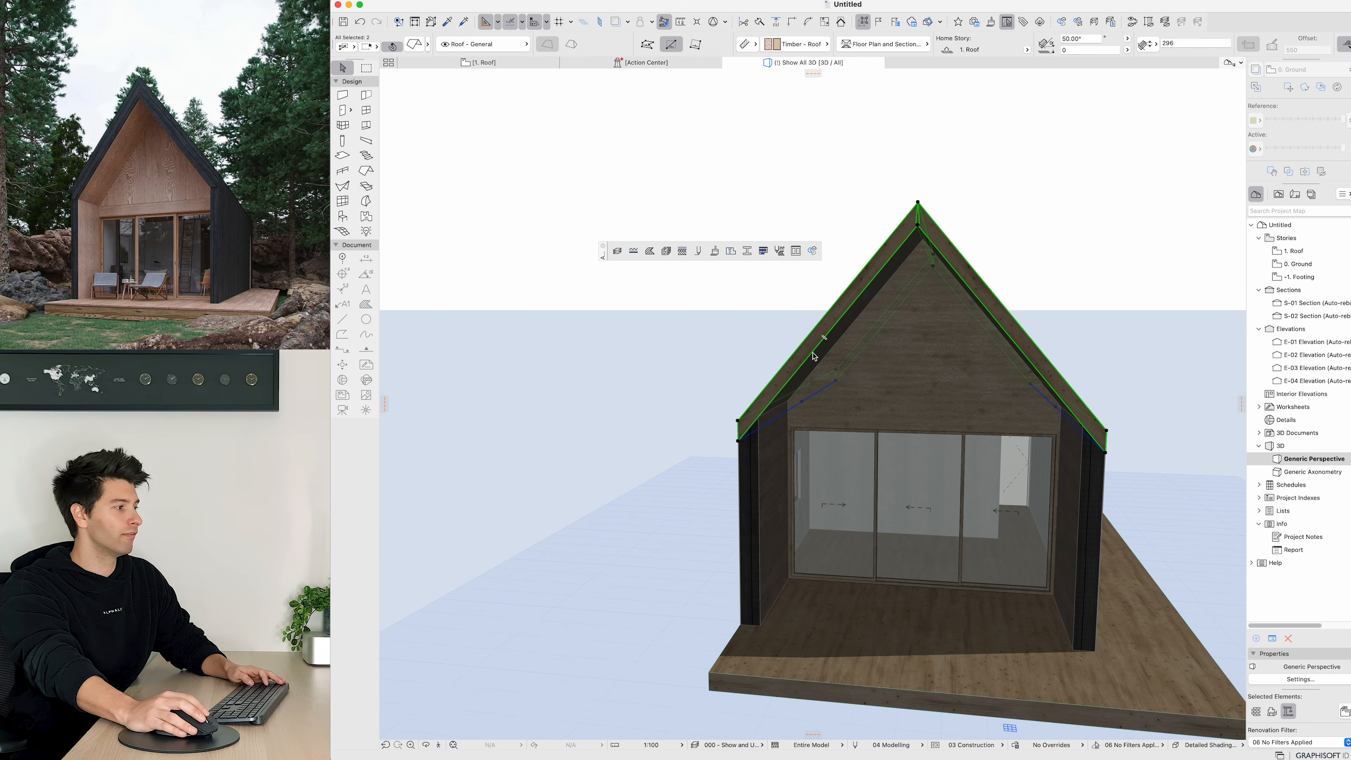
{"action": "middle_click_drag", "start_coordinate": [815, 356], "coordinate": [798, 436], "text": "shift"}
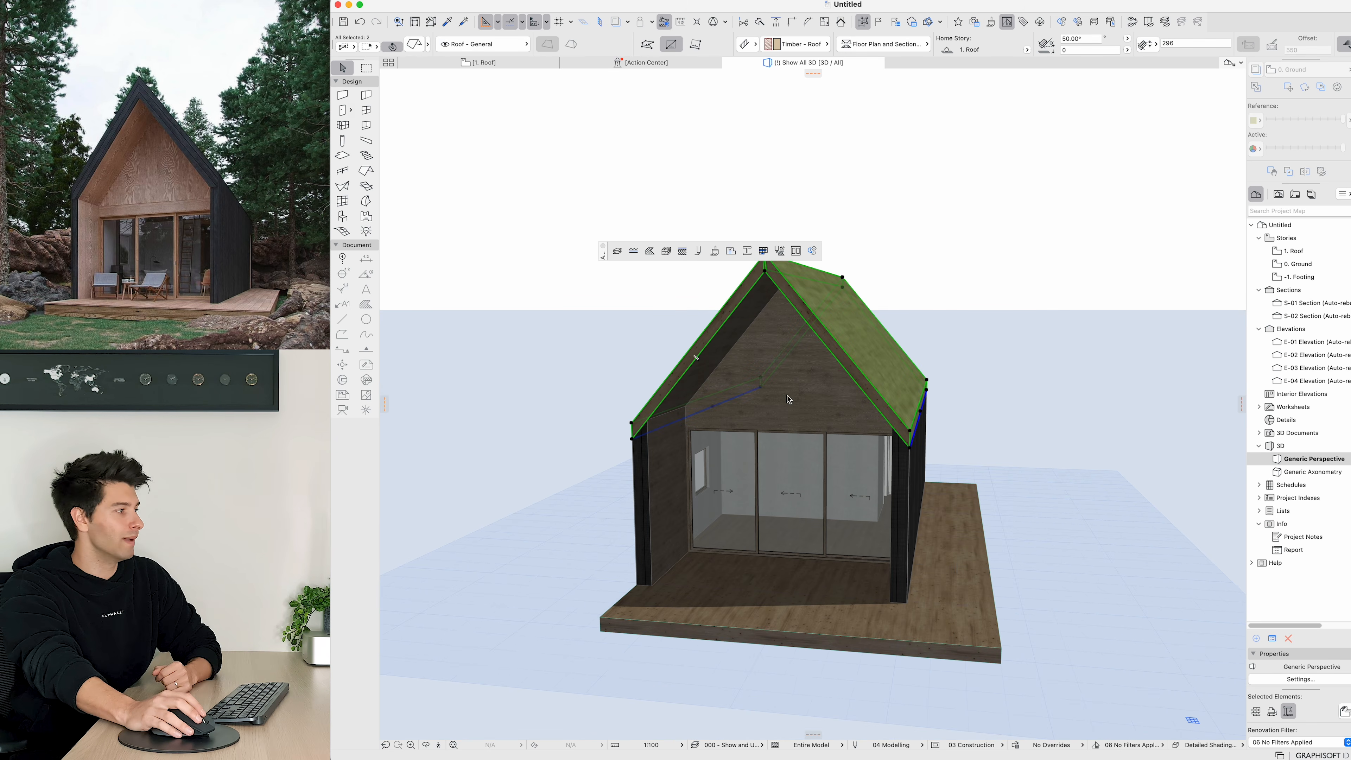
{"action": "key", "text": "super+t"}
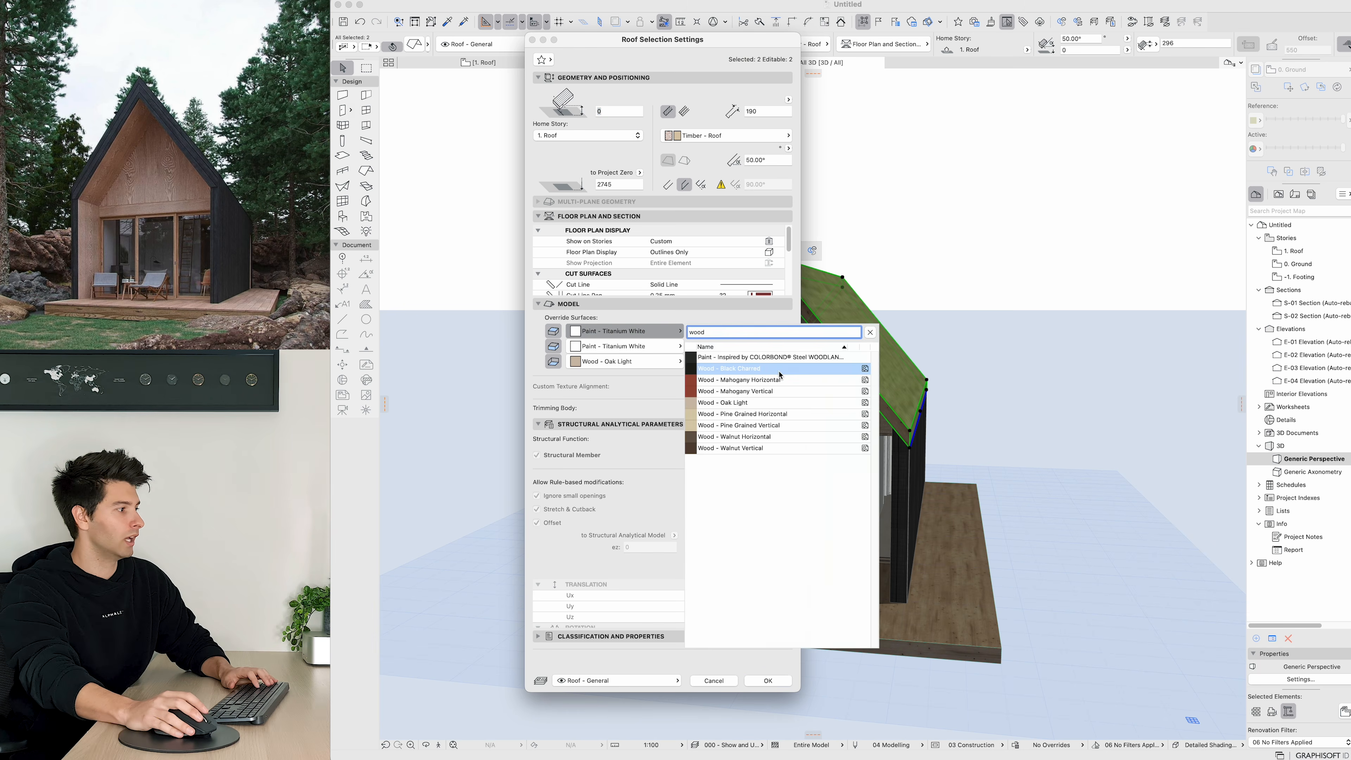
{"action": "left_click", "coordinate": [778, 371]}
{"action": "left_click", "coordinate": [652, 350]}
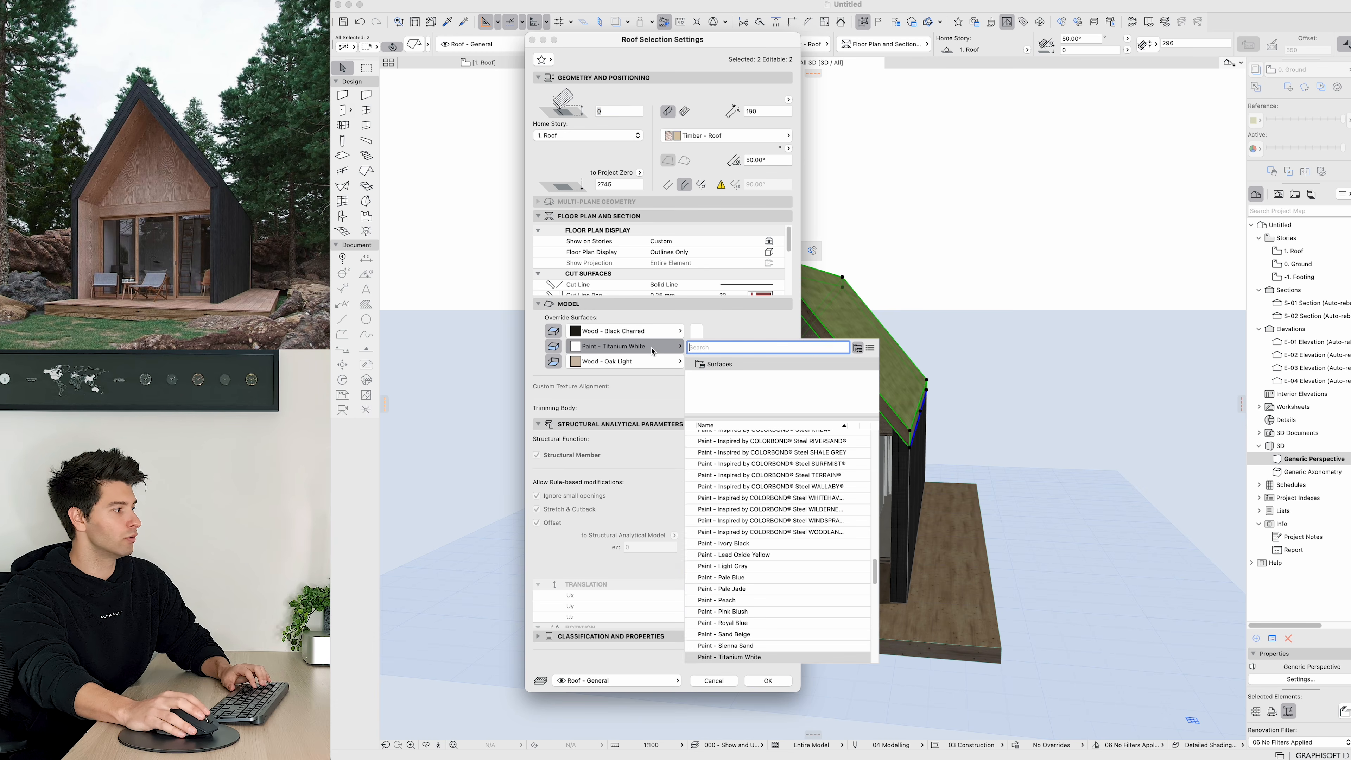
{"action": "type", "text": "wood"}
{"action": "left_click", "coordinate": [744, 384]}
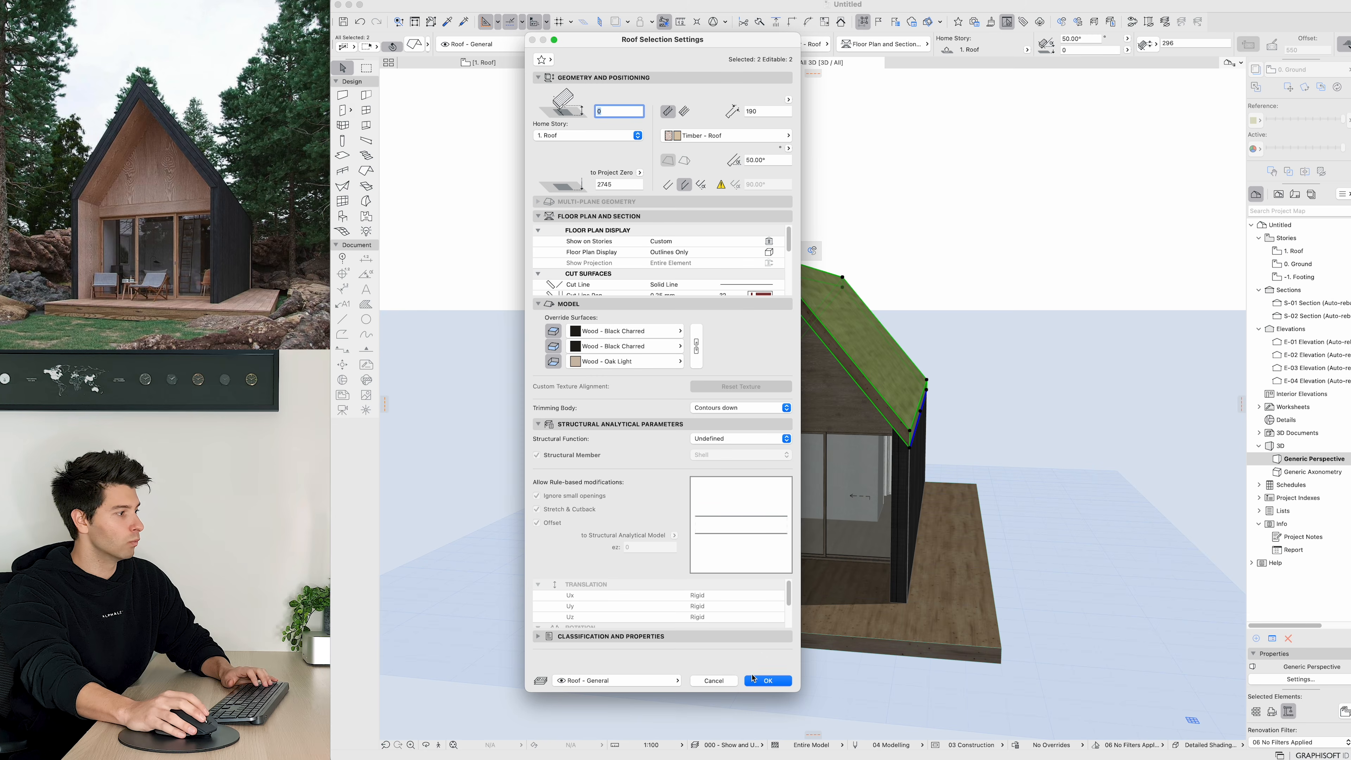
{"action": "left_click", "coordinate": [768, 680]}
{"action": "left_click", "coordinate": [583, 245]}
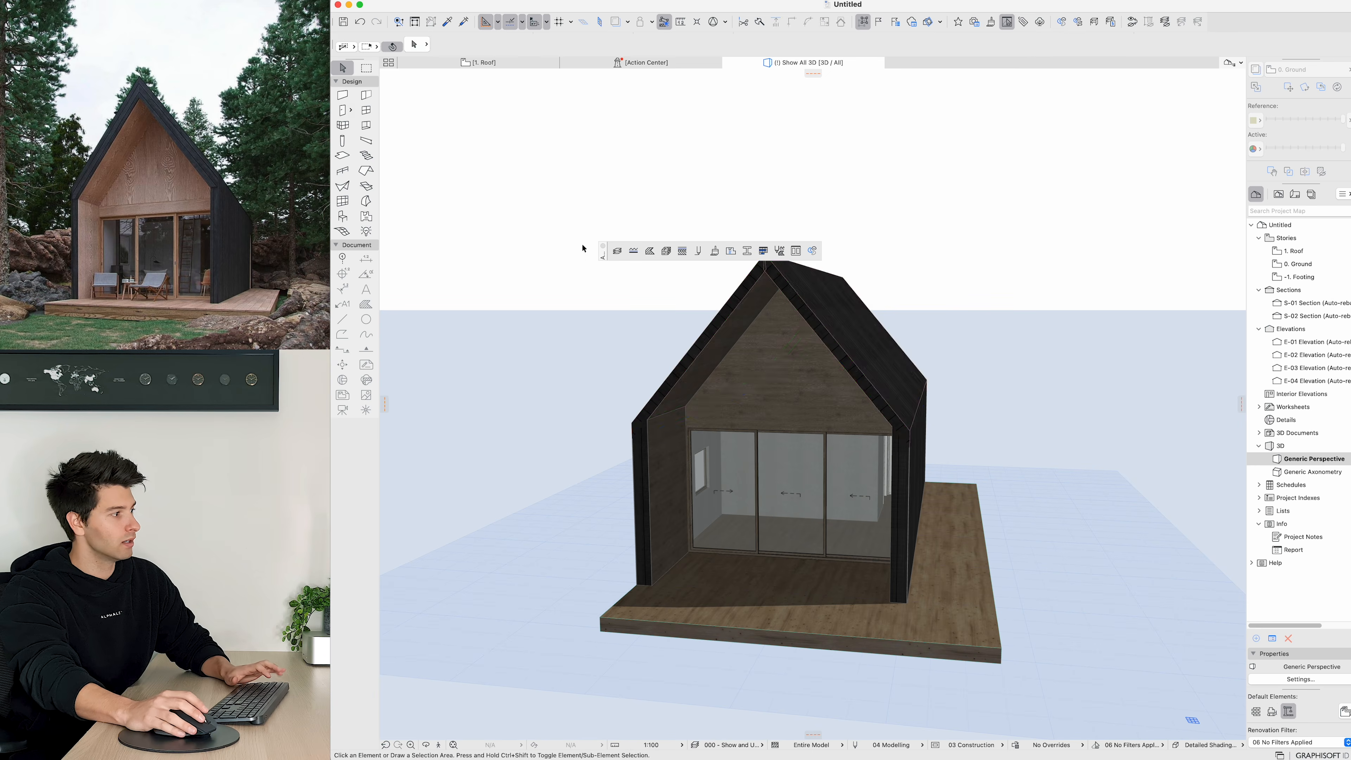
{"action": "left_click", "coordinate": [603, 247]}
{"action": "scroll", "coordinate": [888, 511], "scroll_direction": "down", "scroll_amount": 4}
{"action": "middle_click_drag", "start_coordinate": [941, 534], "coordinate": [874, 483], "text": "shift"}
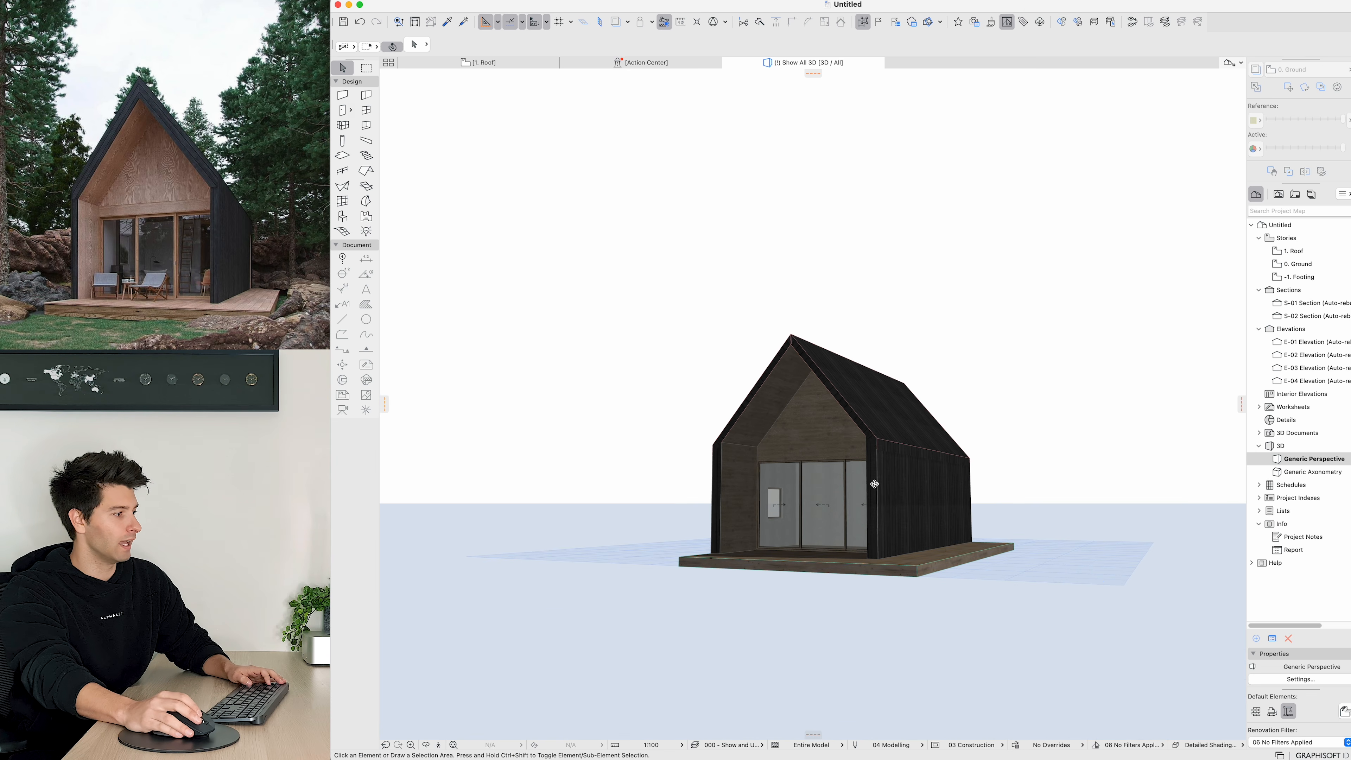
{"action": "mouse_move", "coordinate": [915, 483]}
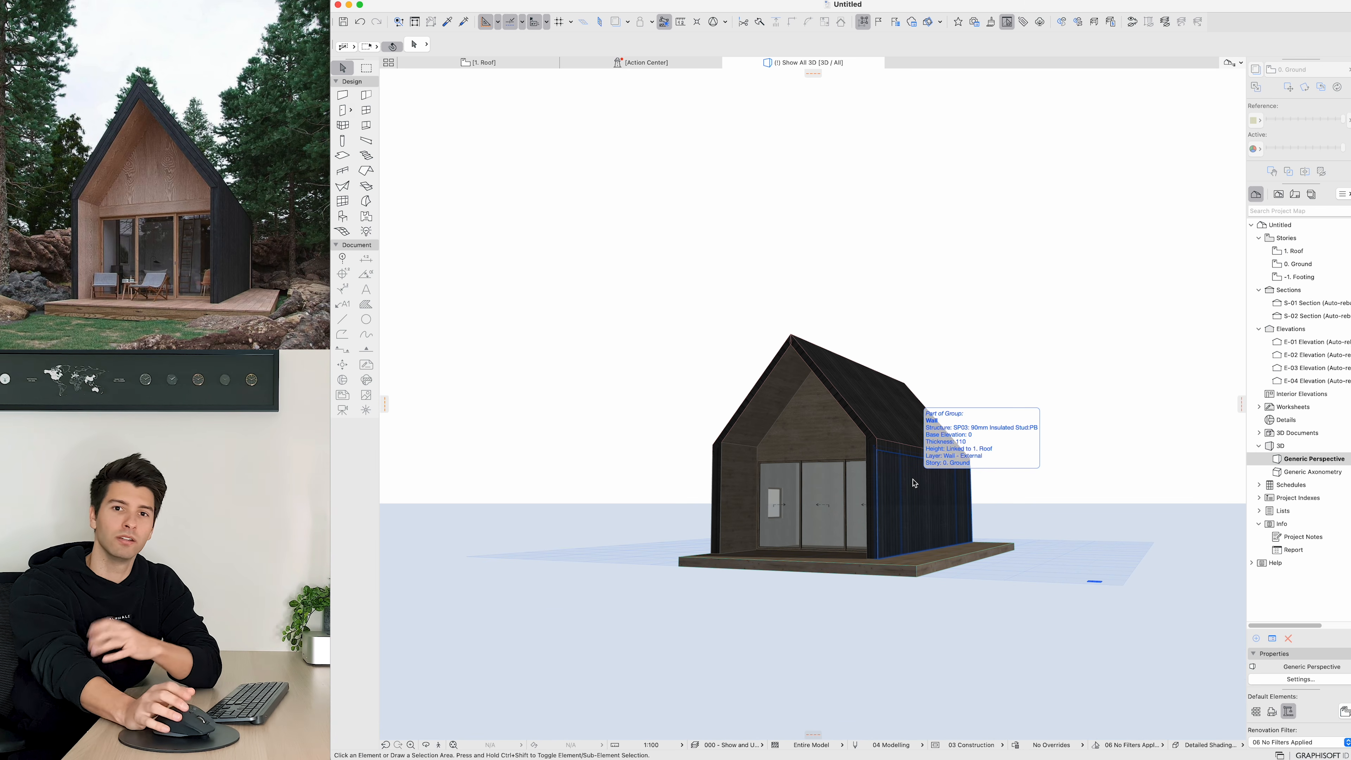